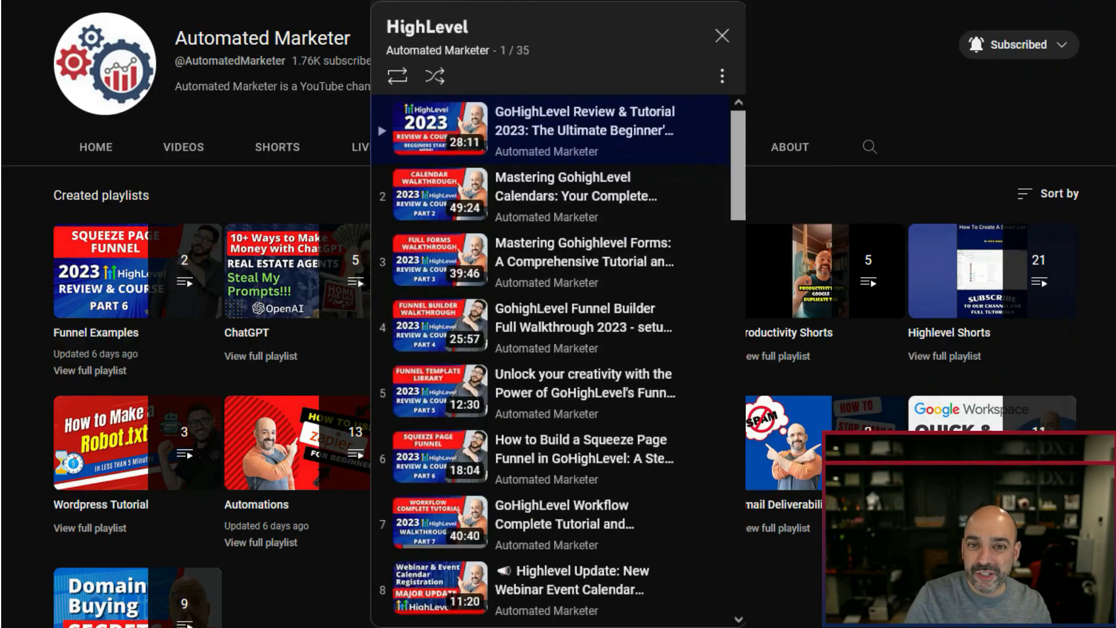
scroll(744, 178, down, 3)
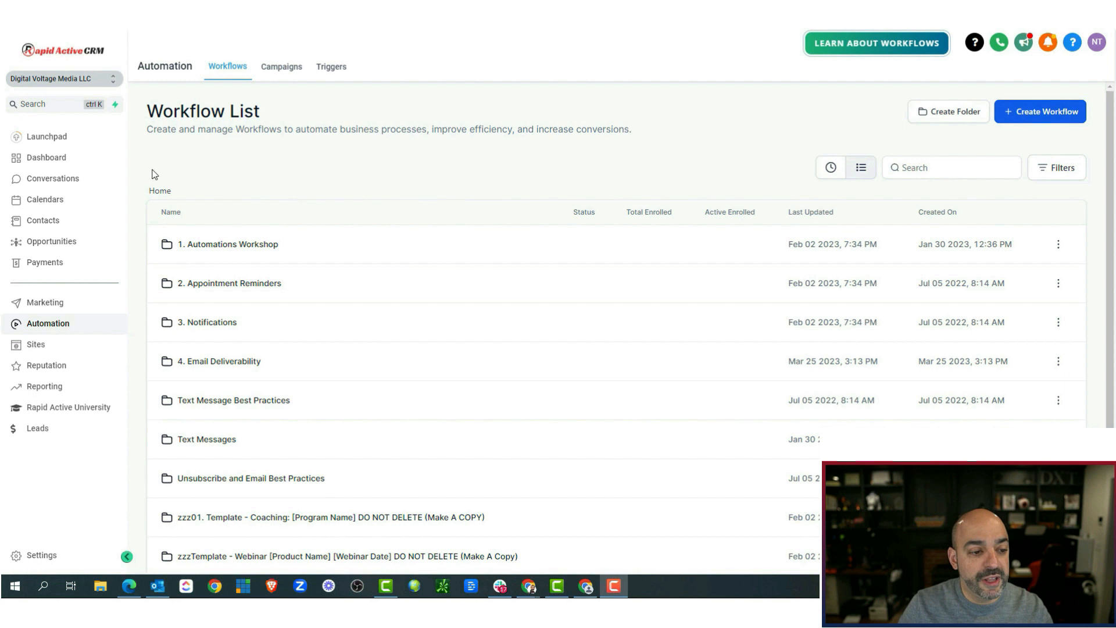
Step: Start creating a new pipeline in the Opportunities section of the CRM
click(40, 241)
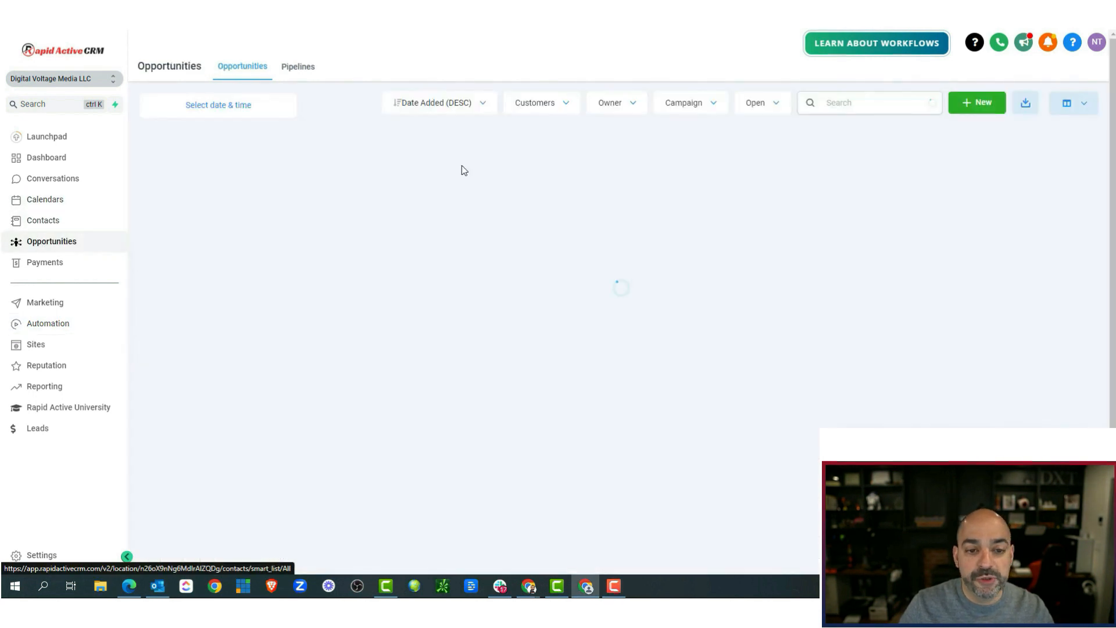
click(299, 69)
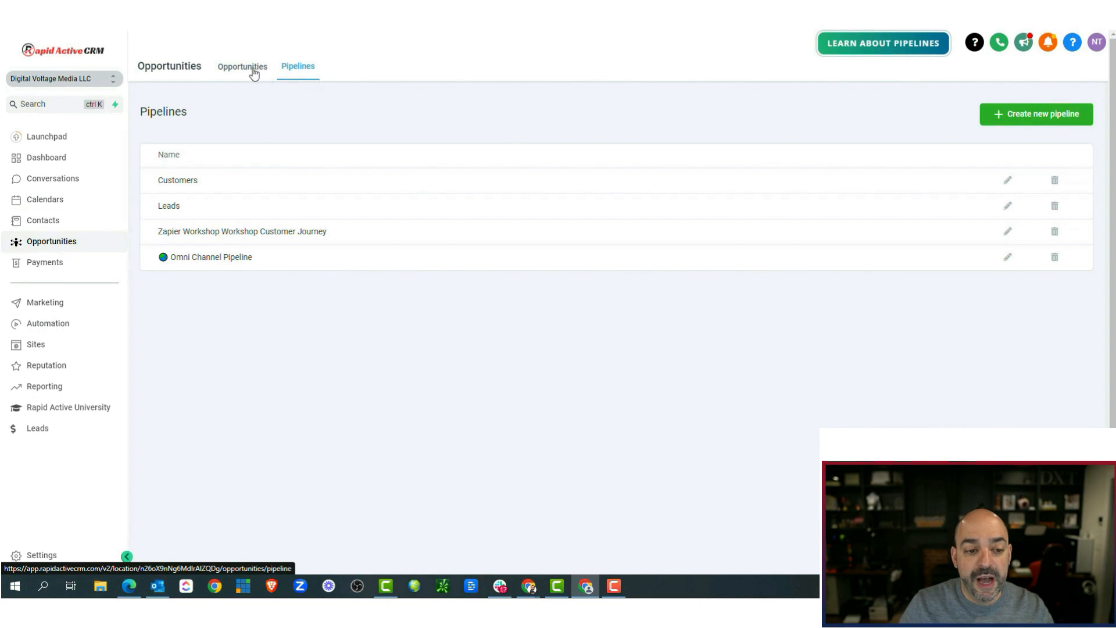
click(1051, 114)
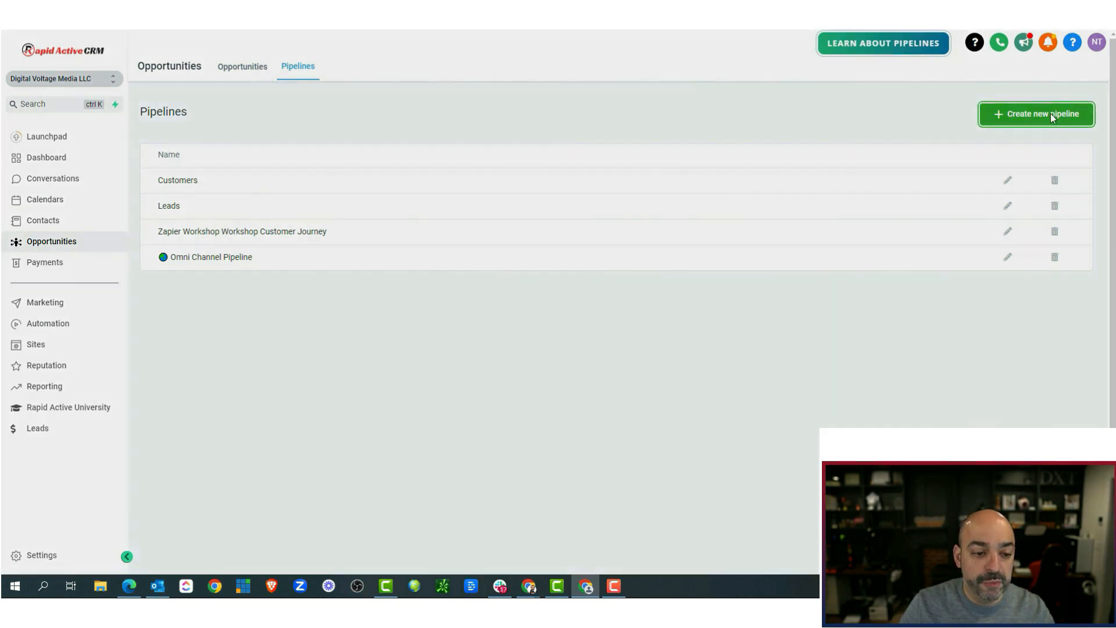
Step: Name the new pipeline "Email Deliverability Course", with the spelling of "Deliverability" corrected
click(499, 115)
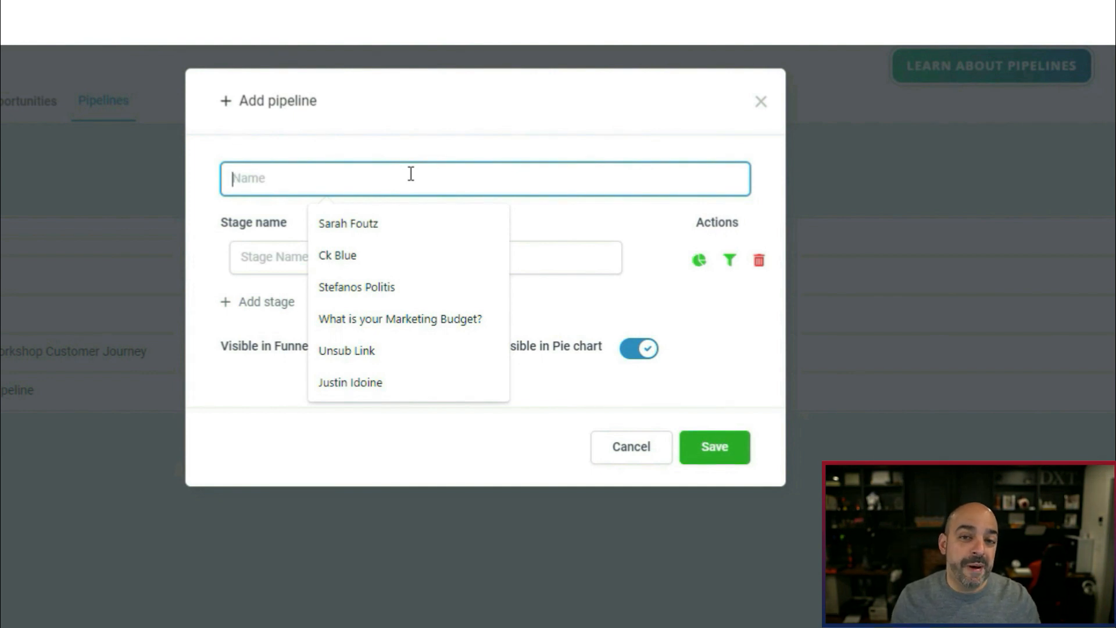
text(Emai)
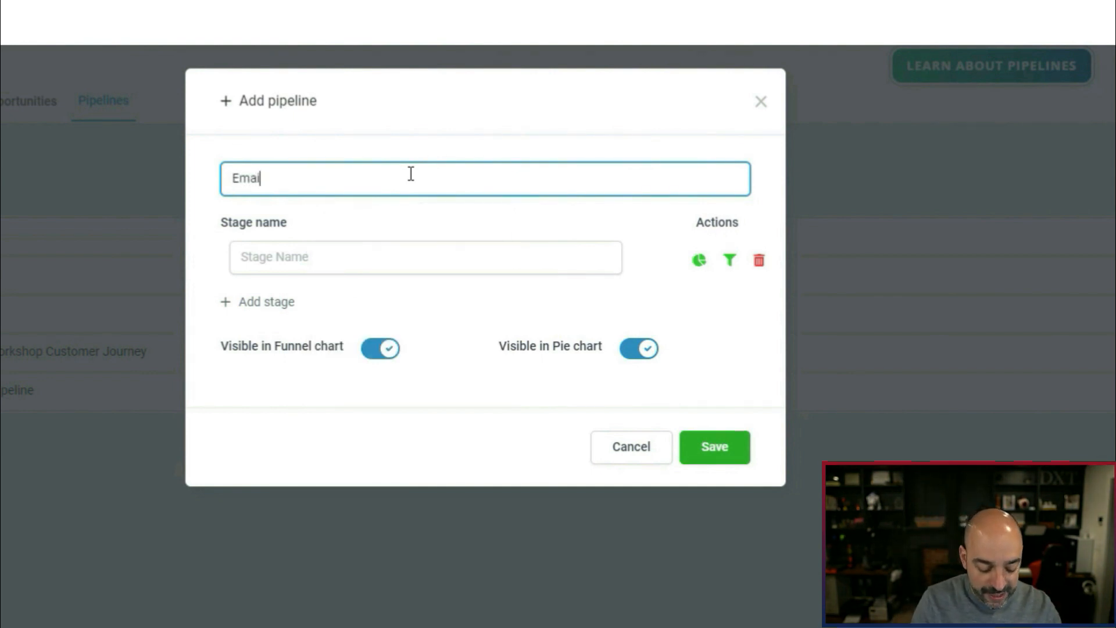
text(l Deliverabilty Course)
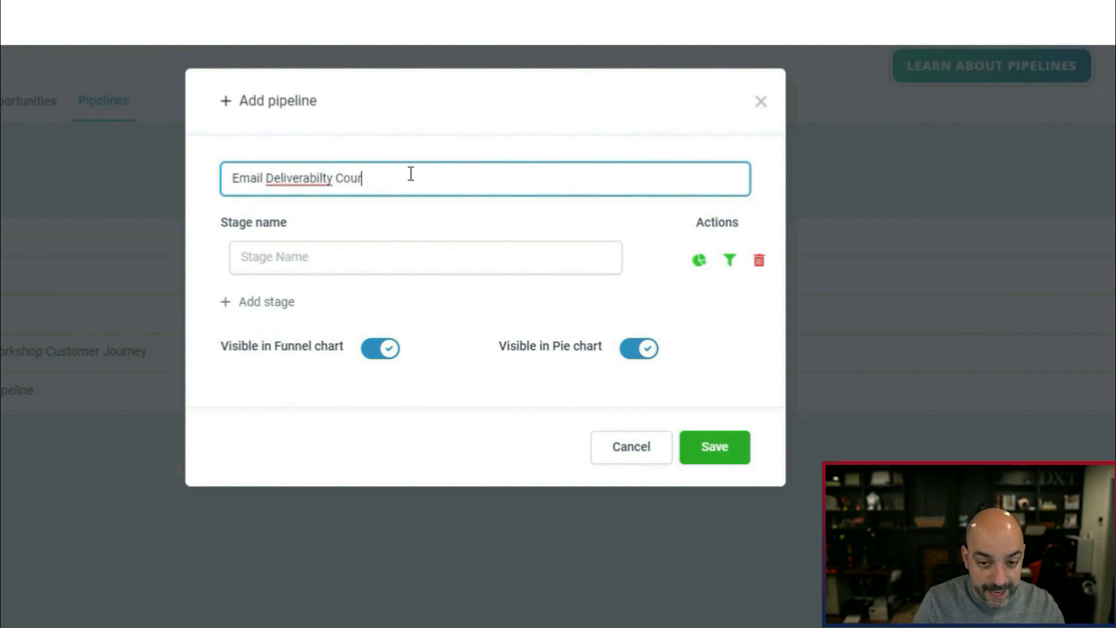
right_click(347, 174)
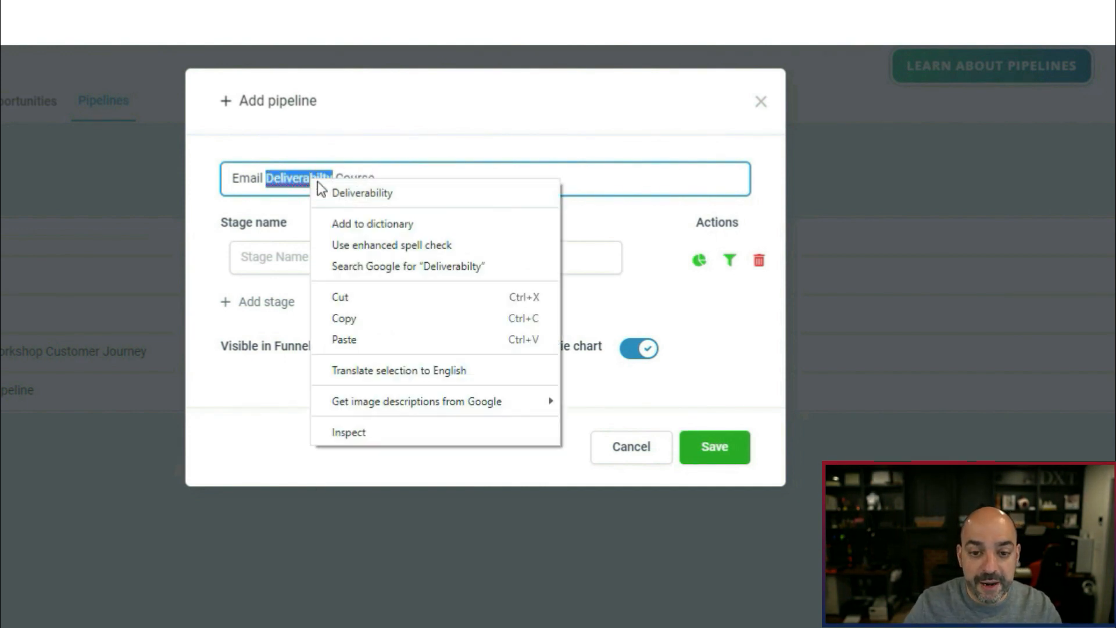
click(394, 198)
click(334, 261)
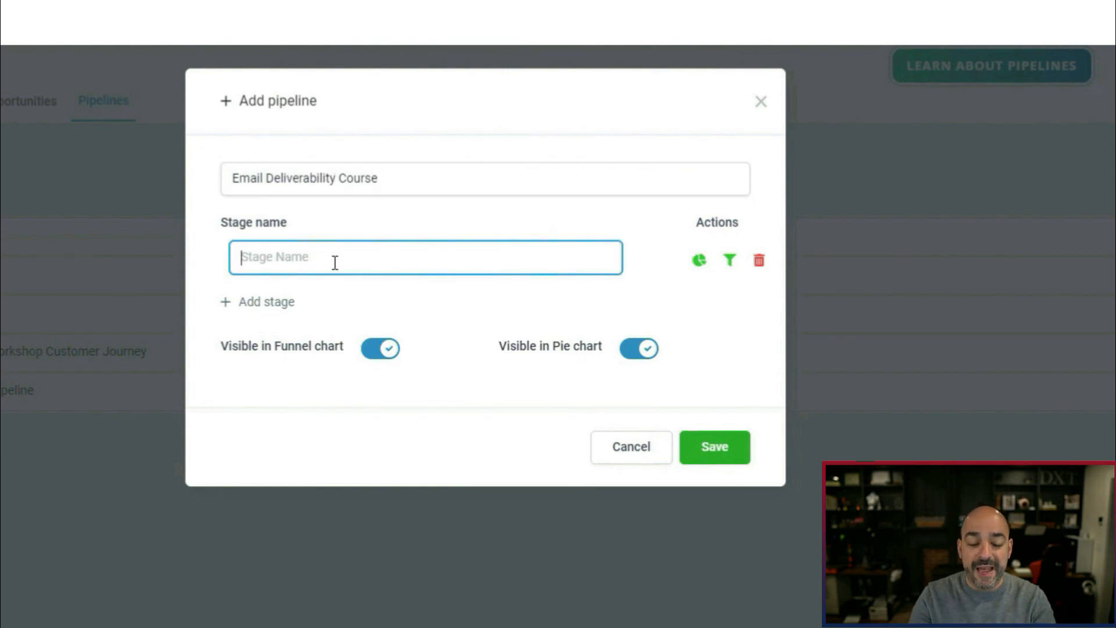
Step: Insert the envelope-with-arrow emoji in front of the pipeline name, followed by a space
click(234, 180)
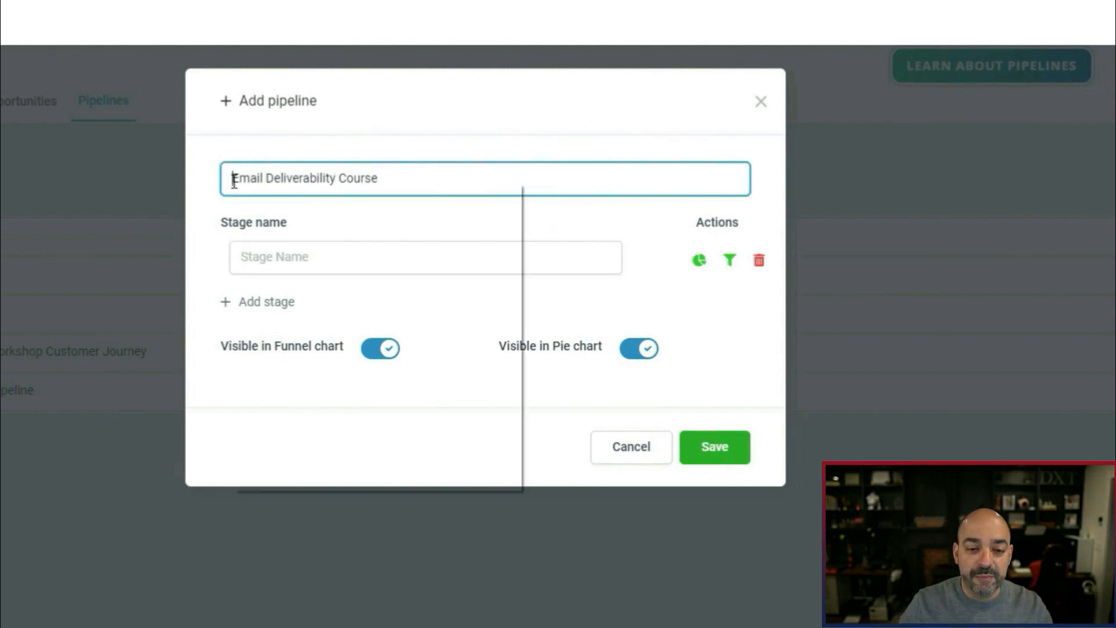
click(294, 195)
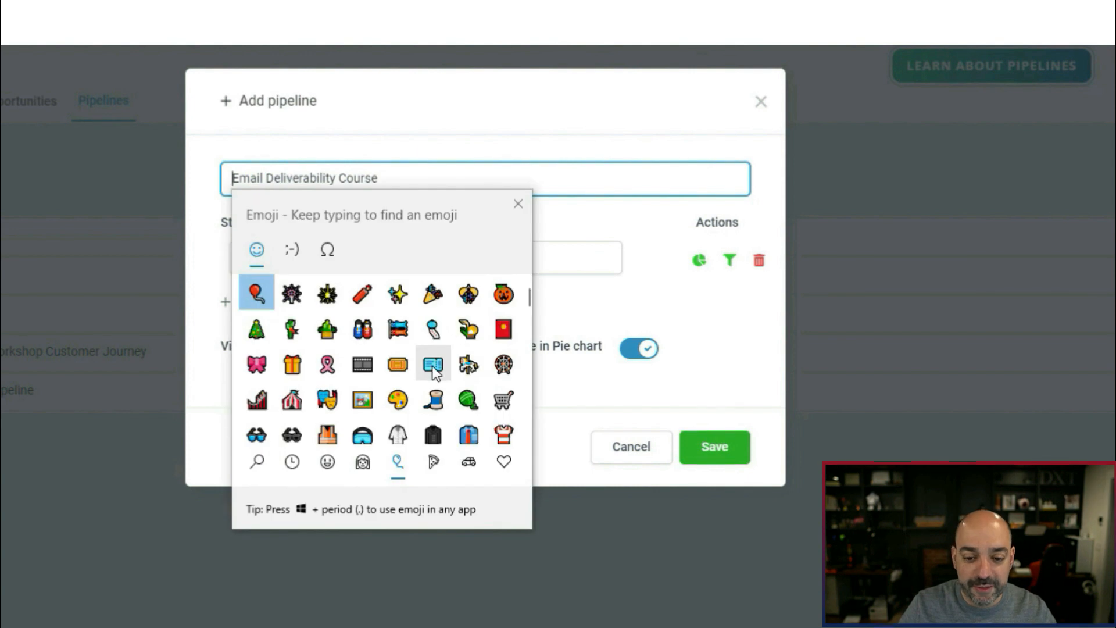
scroll(433, 372, down, 10)
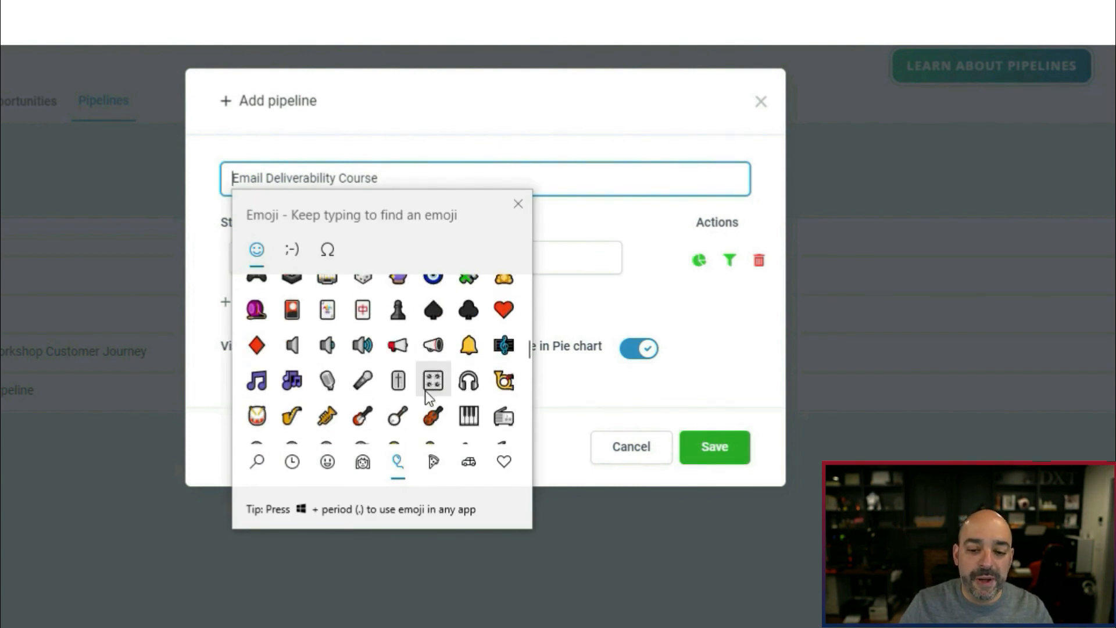
scroll(428, 396, down, 10)
scroll(418, 401, down, 3)
scroll(417, 396, up, 2)
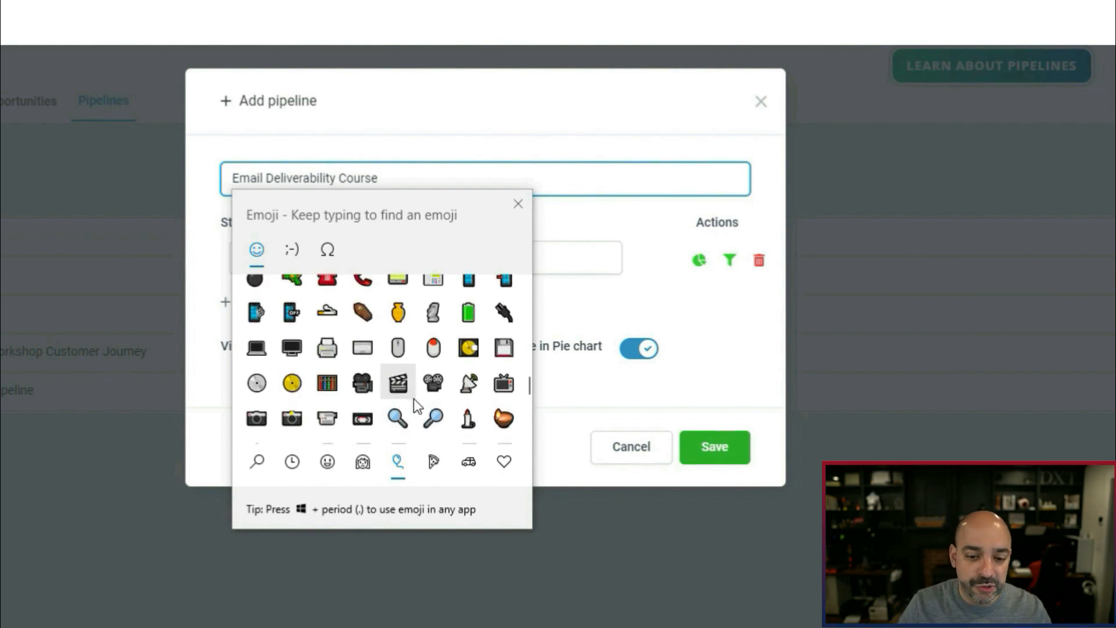
scroll(415, 402, down, 5)
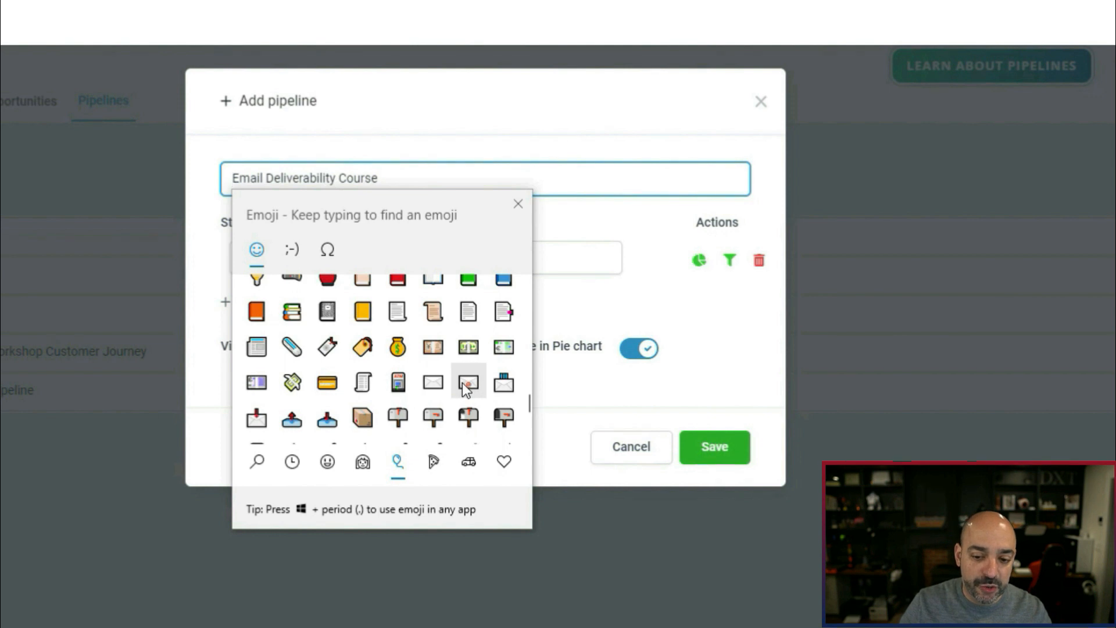
click(255, 423)
key(Escape)
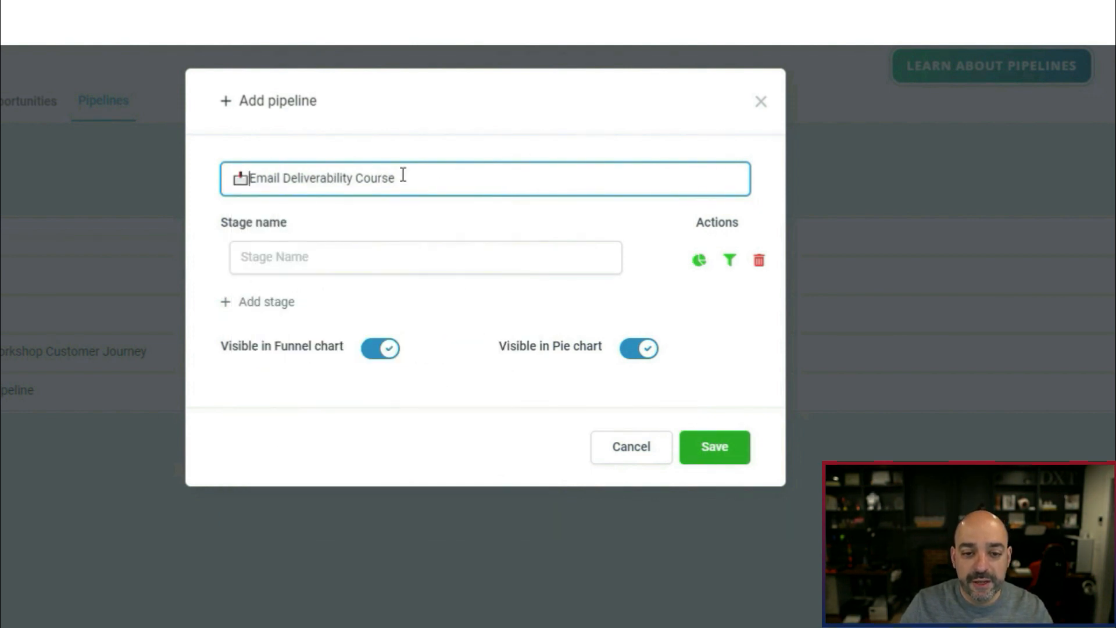
Step: Name the pipeline's first stage "Abandoned Cart"
click(349, 250)
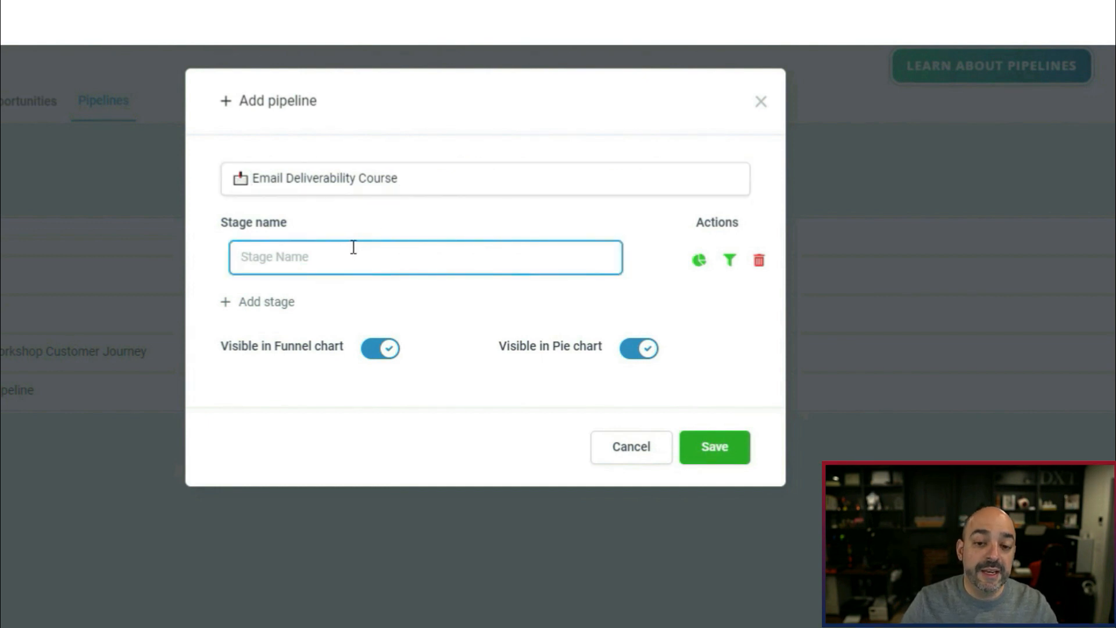
text(Abda)
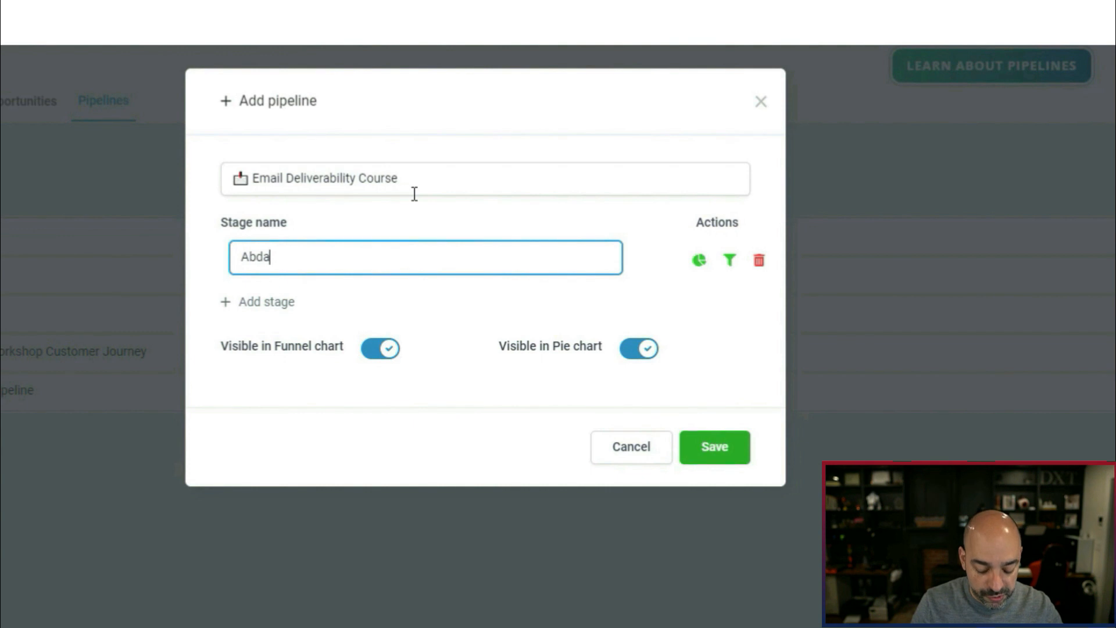
text(on)
key(BackSpace)
key(BackSpace)
key(BackSpace)
key(BackSpace)
text(bandoned)
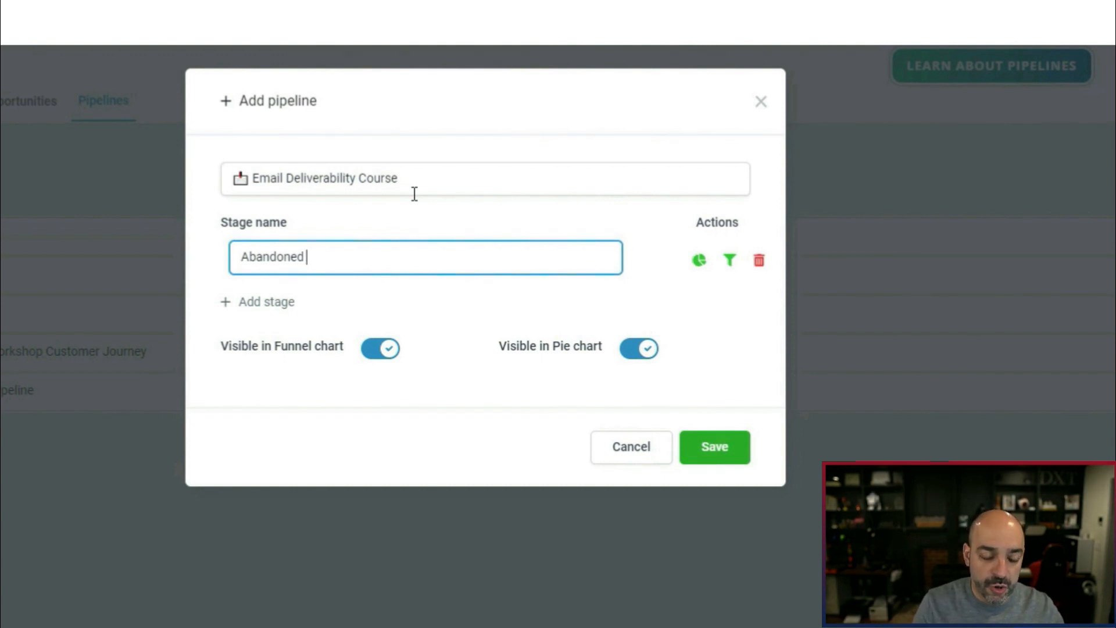
text(Cart)
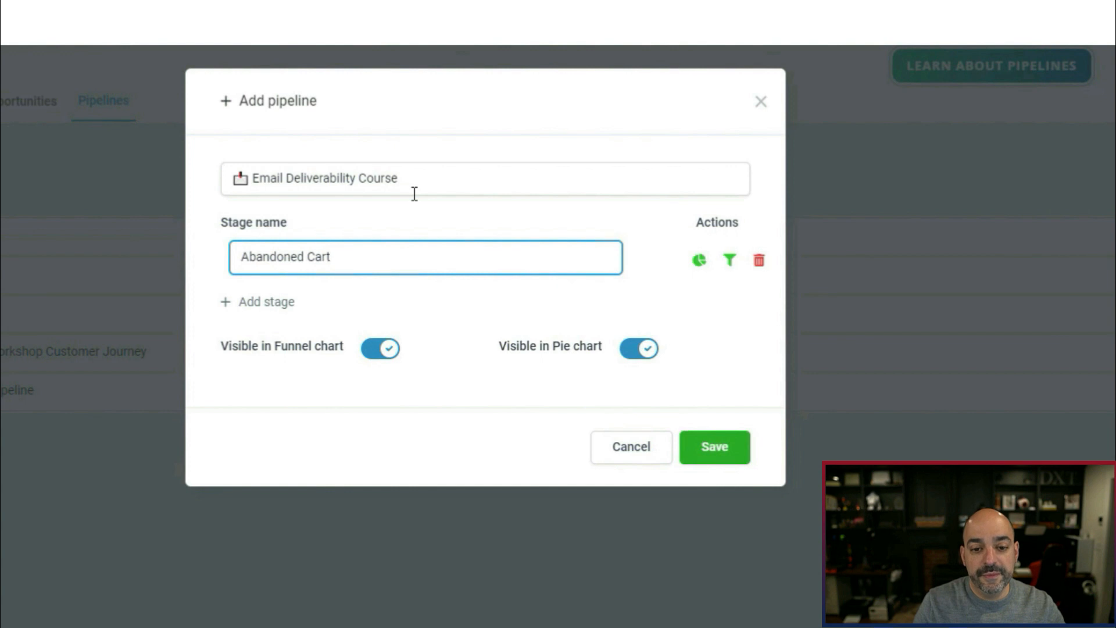
Step: Add a second stage to the pipeline named "Purchased Main Product"
click(261, 302)
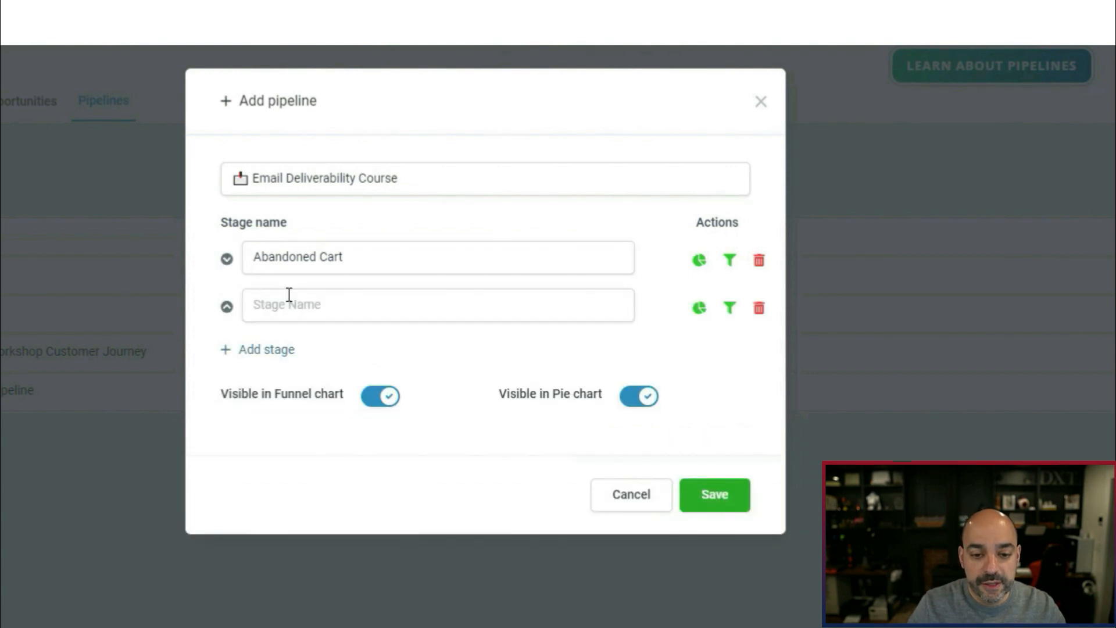
click(293, 297)
text(Purchased)
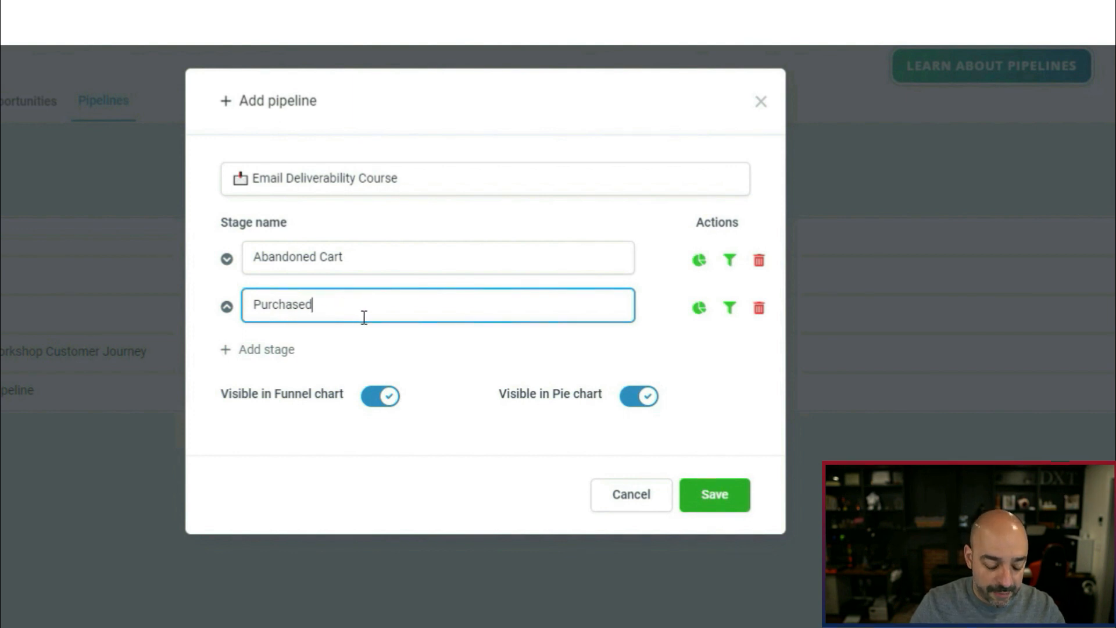
text( Main P)
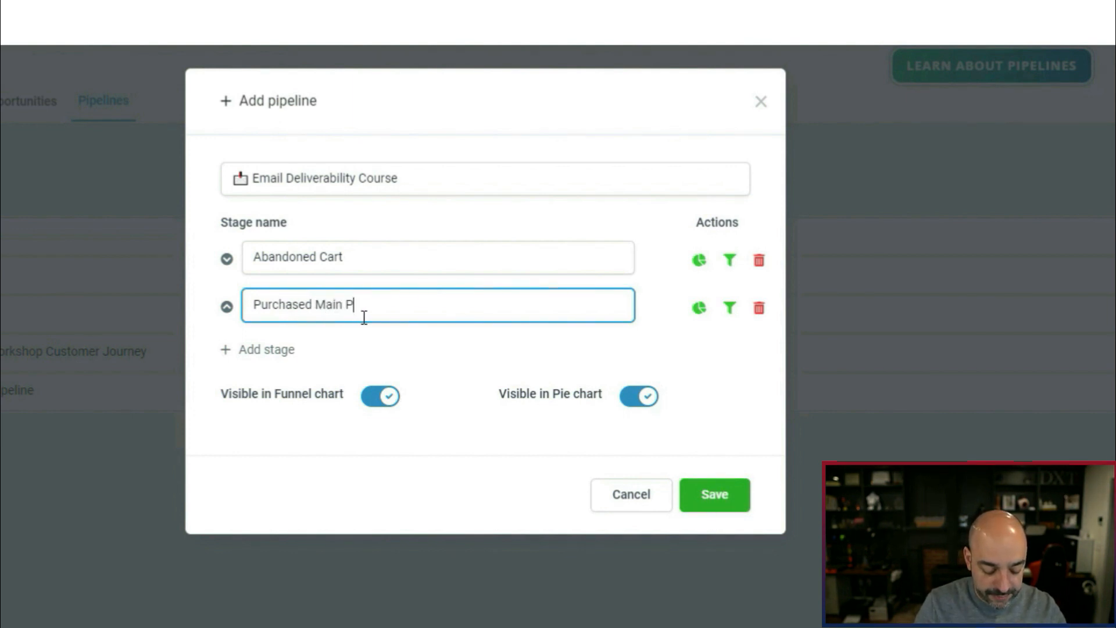
text(roduct)
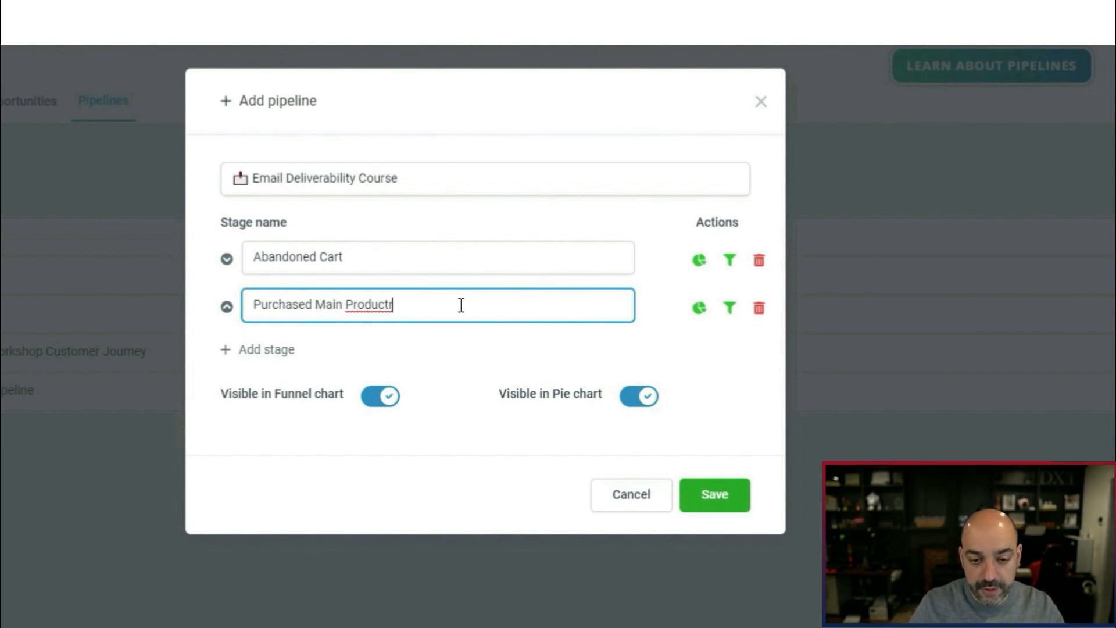
Step: Add "Order Bump" and "Refund" as the last two stages and save the pipeline
click(240, 356)
text(Order Bump)
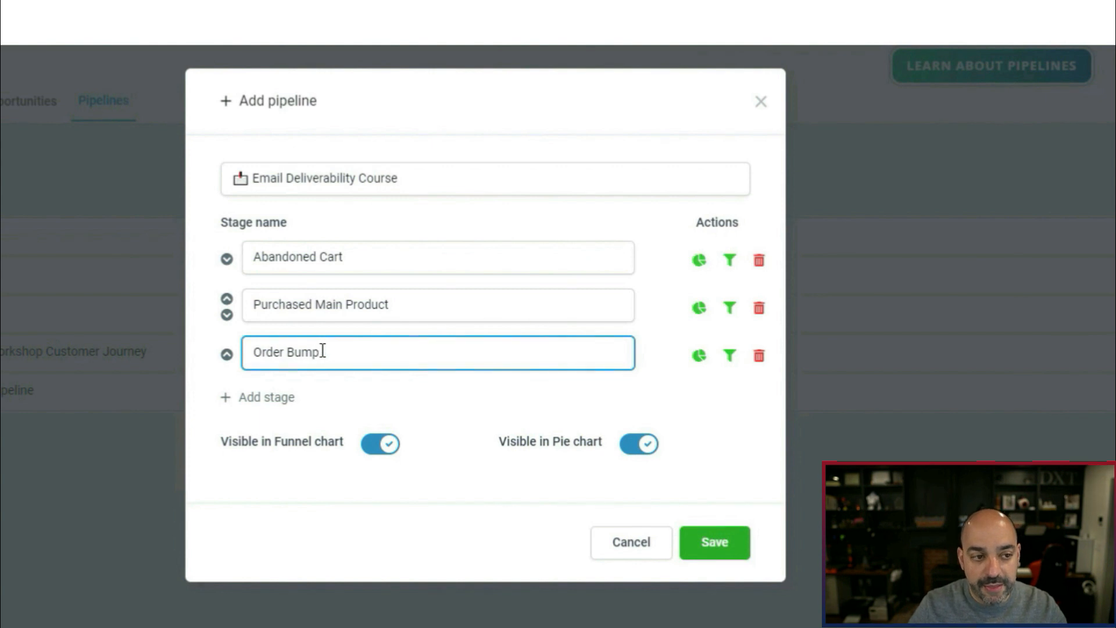
click(290, 399)
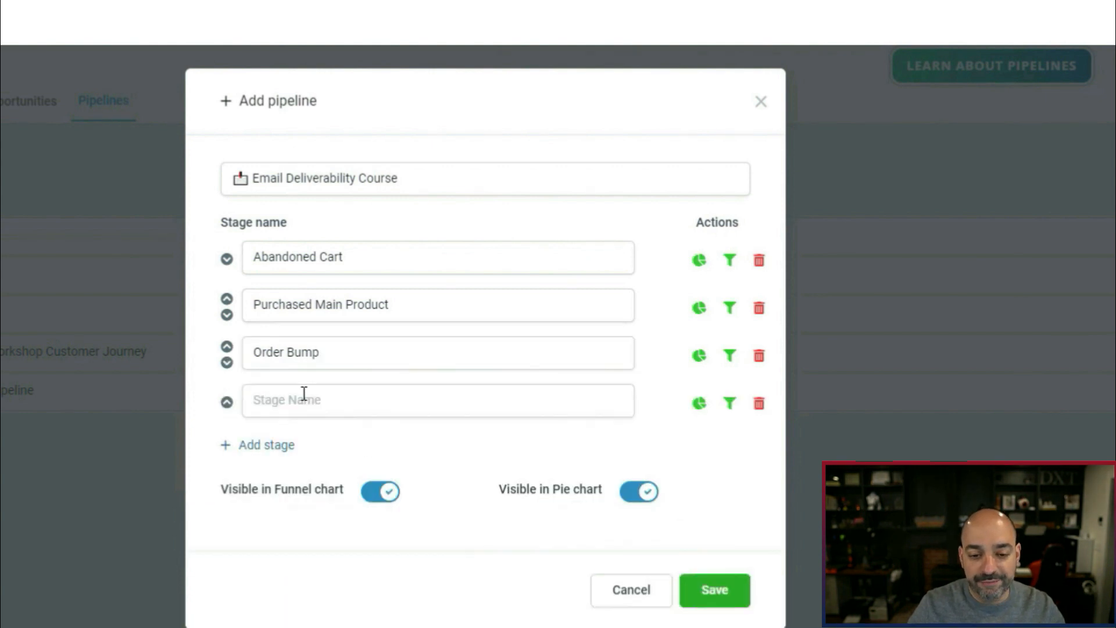
click(304, 407)
text(Refund)
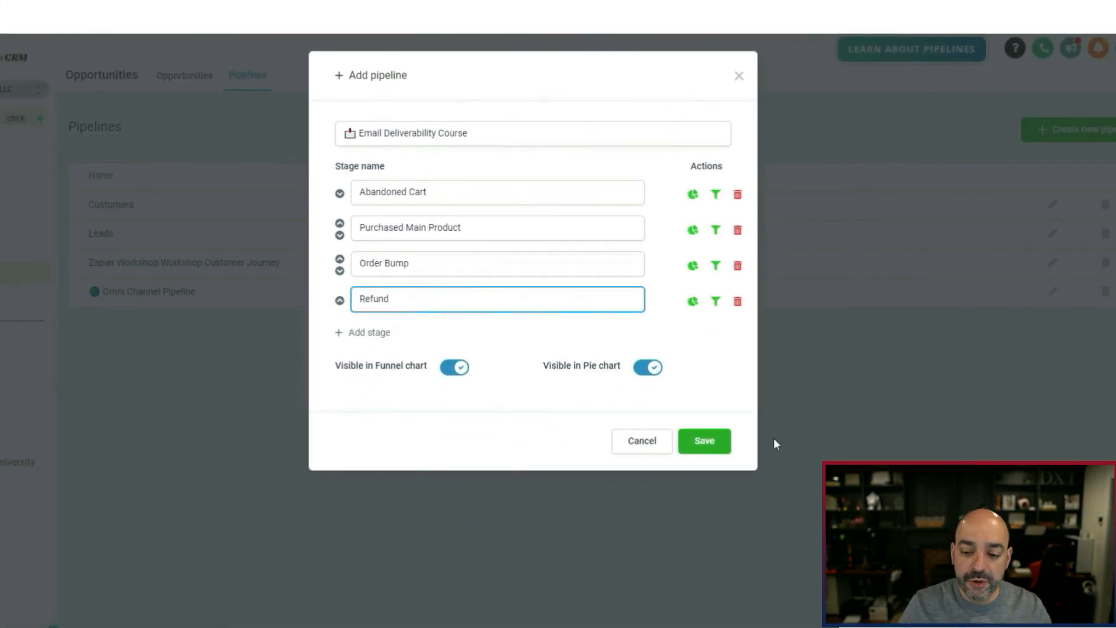
click(706, 459)
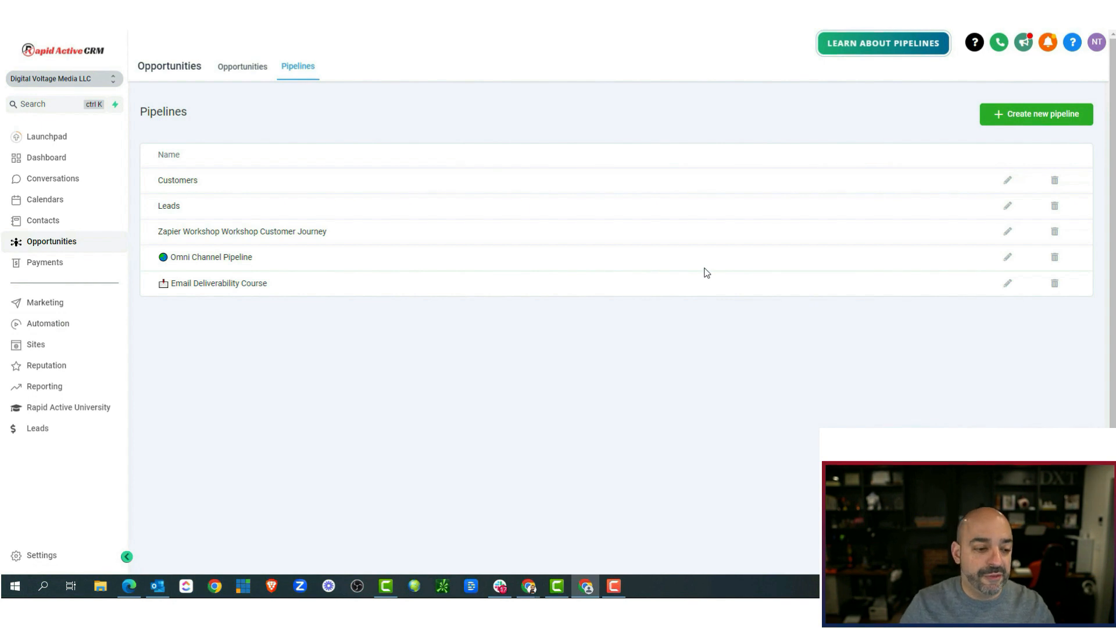
Step: Start creating a new product in the Payments section
click(39, 264)
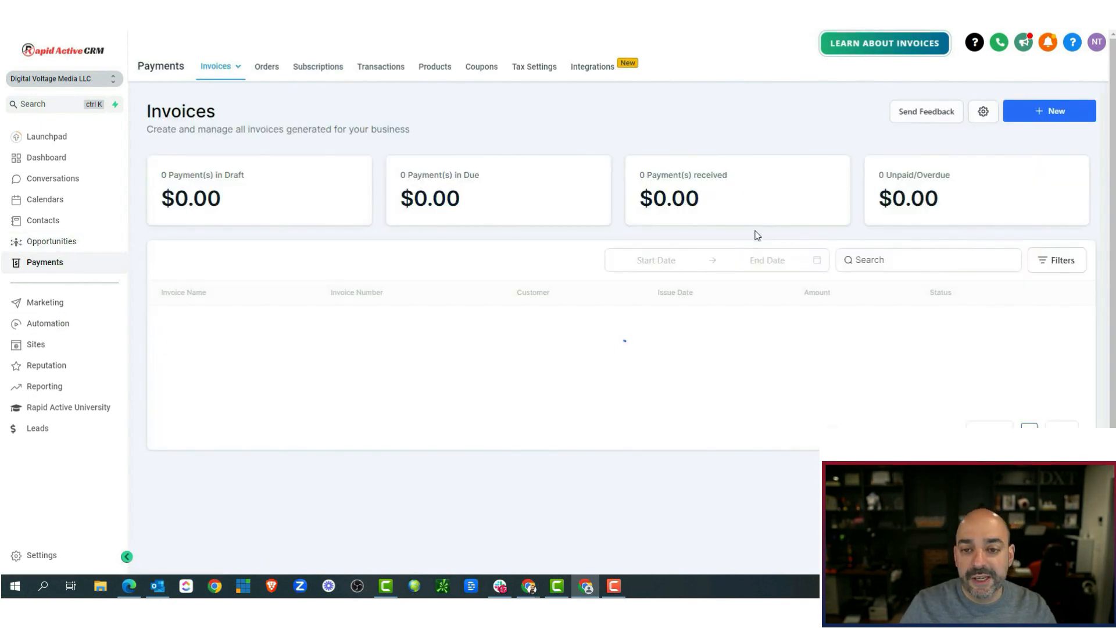
click(435, 66)
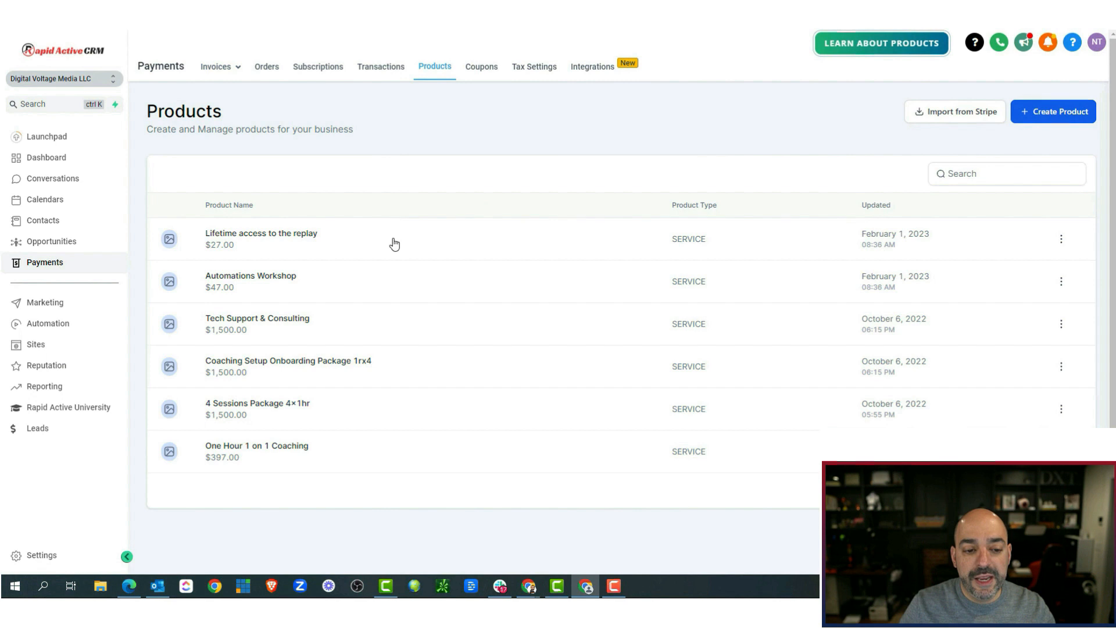
click(1069, 123)
Step: Name the new product "Email Course"
click(435, 234)
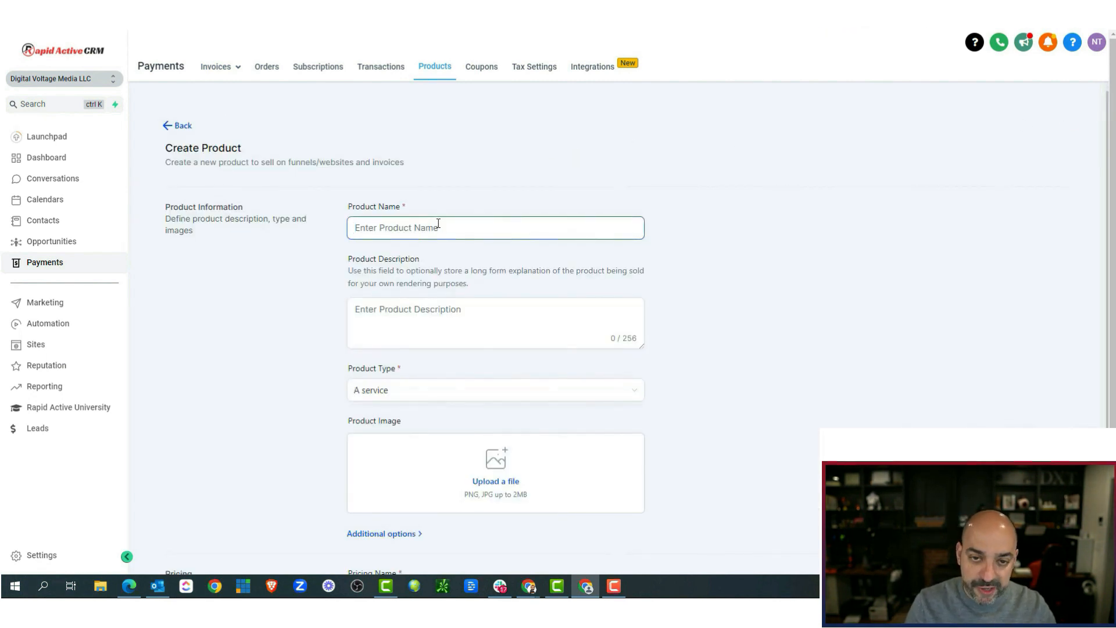
text(Email Copurse)
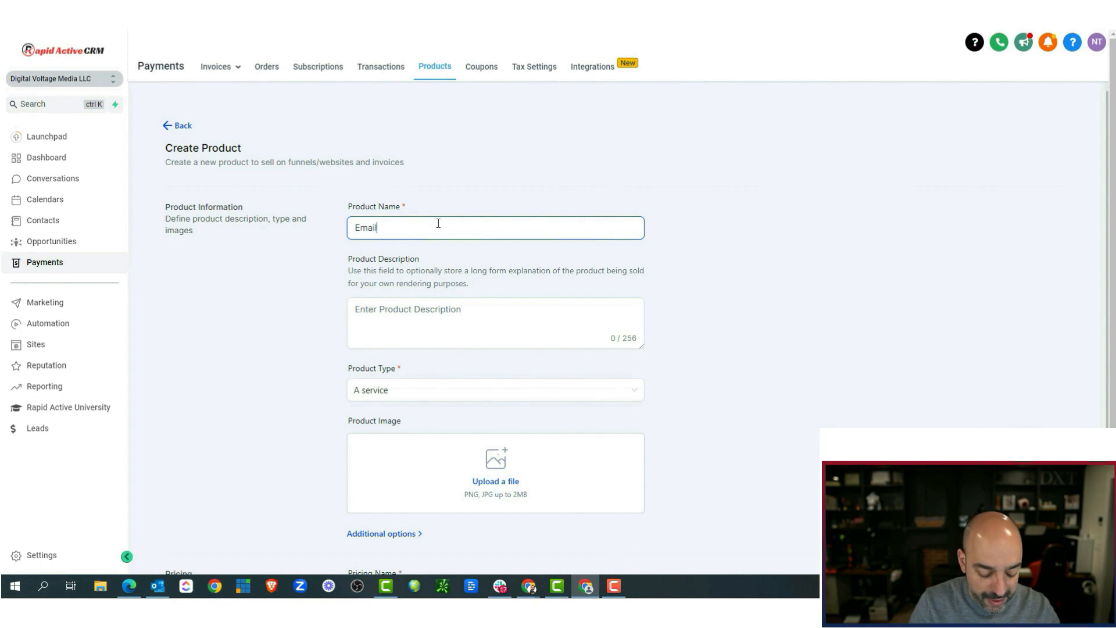
key(BackSpace)
key(BackSpace)
key(BackSpace)
key(BackSpace)
key(BackSpace)
text(urse)
scroll(406, 340, down, 3)
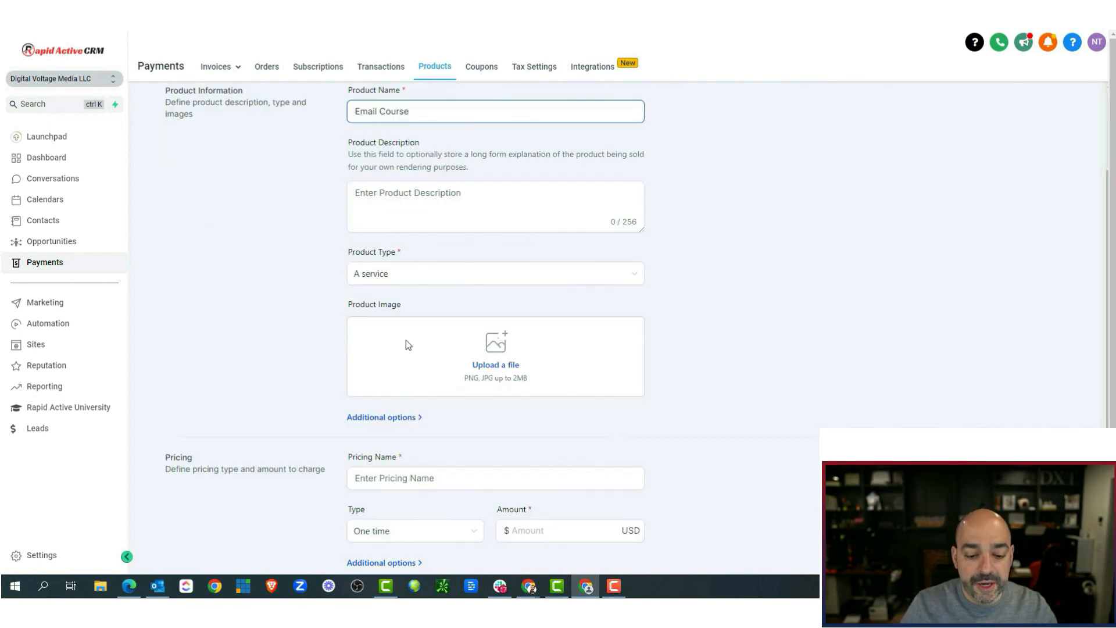
click(416, 424)
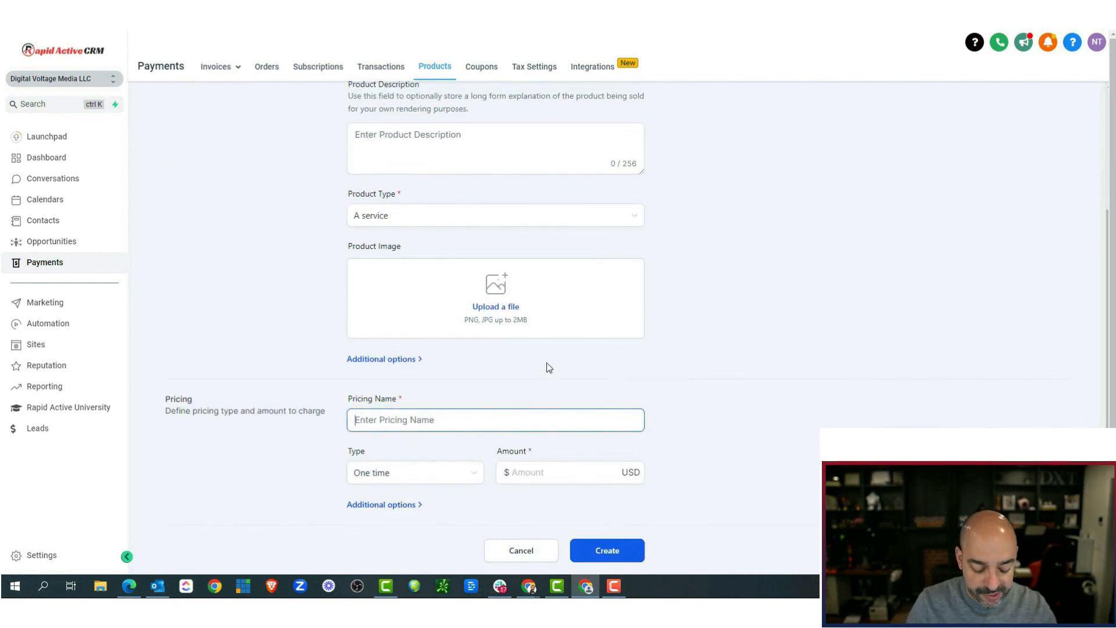
text(Regualr)
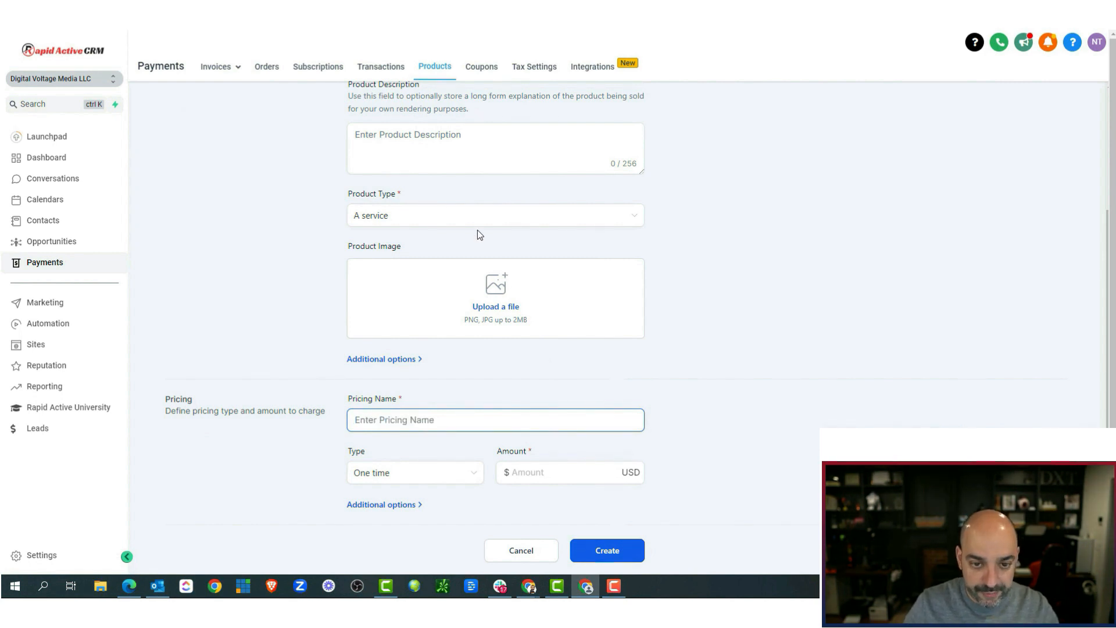
Step: Set the product type to Digital goods and enter "Email Deliverability Course" as the product description
click(411, 217)
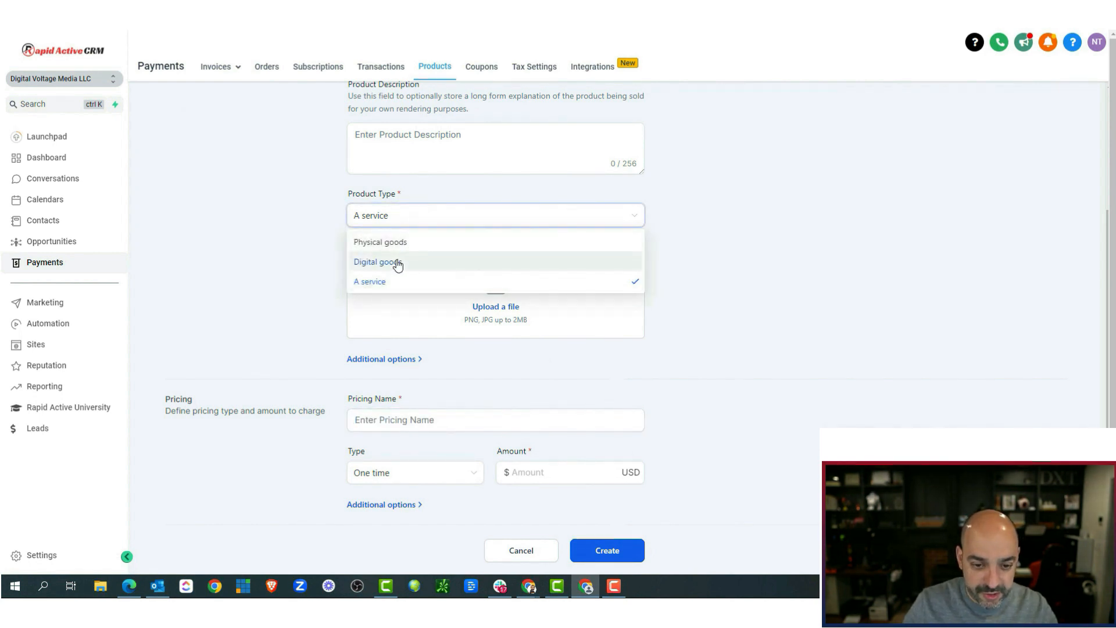
click(394, 259)
scroll(497, 369, up, 2)
click(431, 264)
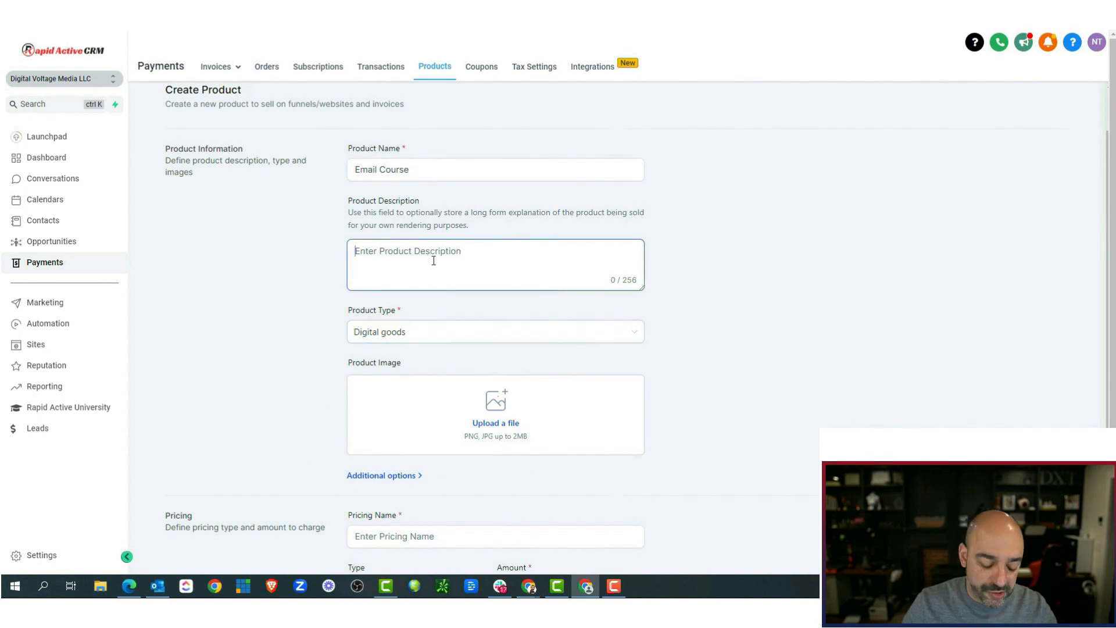
text(Email Deliverability Course)
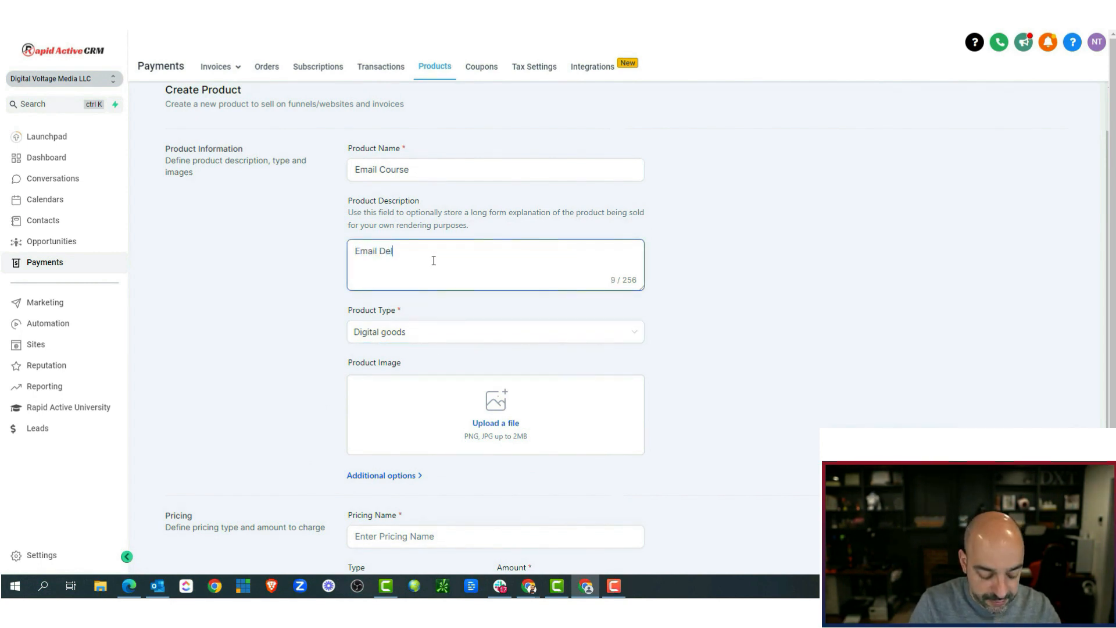
Step: Name the one-time price "$47 One Time", set its amount to 47.00 USD, and create the product
scroll(510, 254, down, 1)
scroll(510, 254, down, 3)
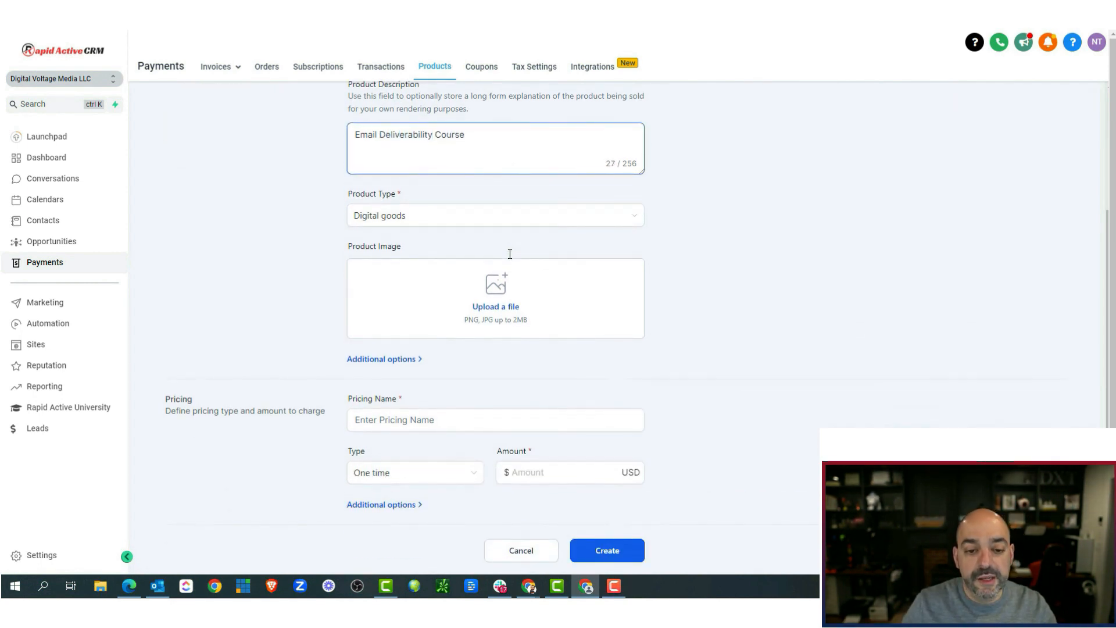
click(435, 419)
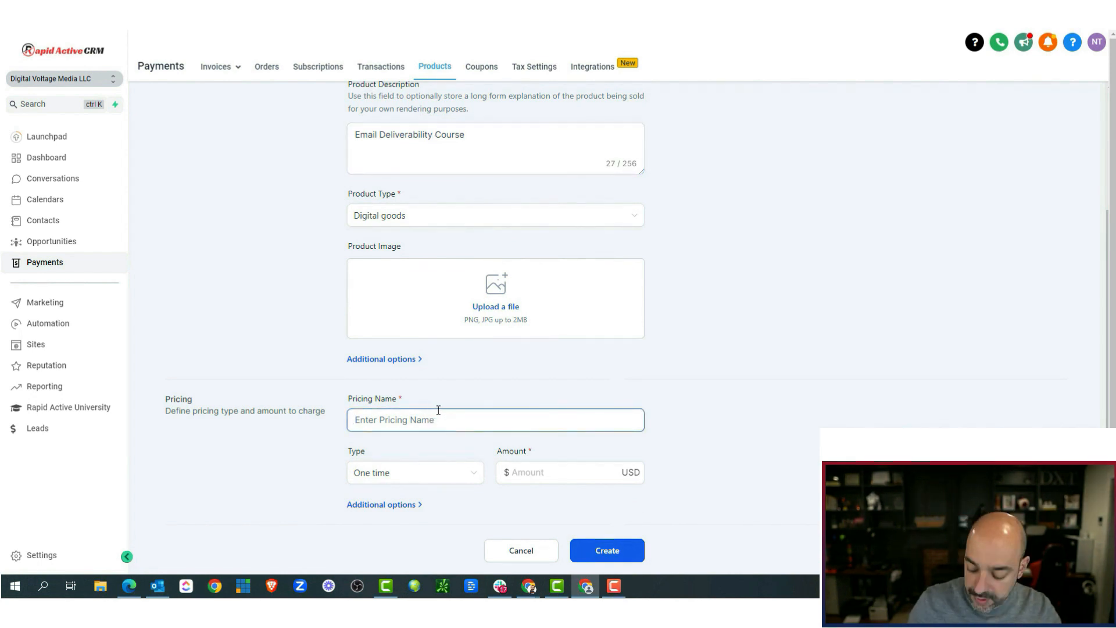
text(47)
key(BackSpace)
key(BackSpace)
text($47)
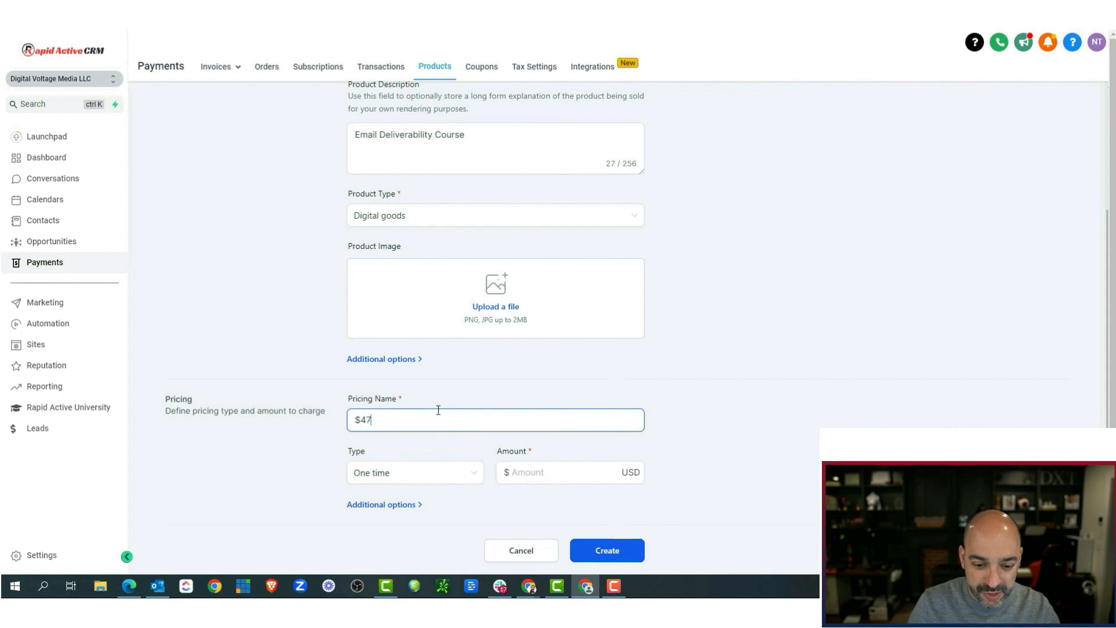
text( One Ti)
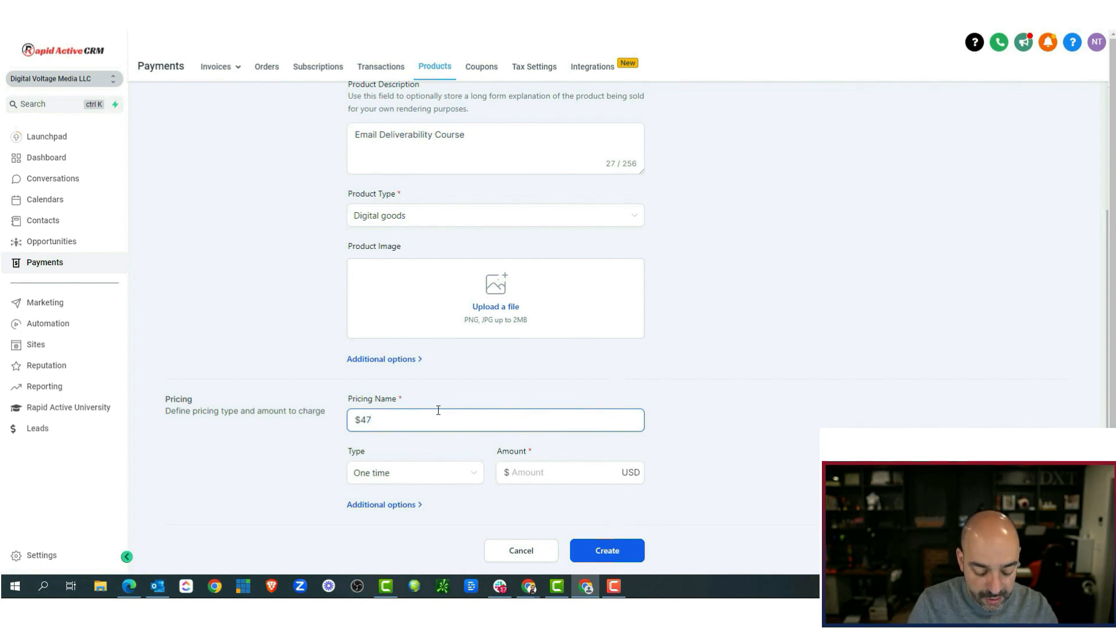
text(me)
click(549, 483)
text(47.00)
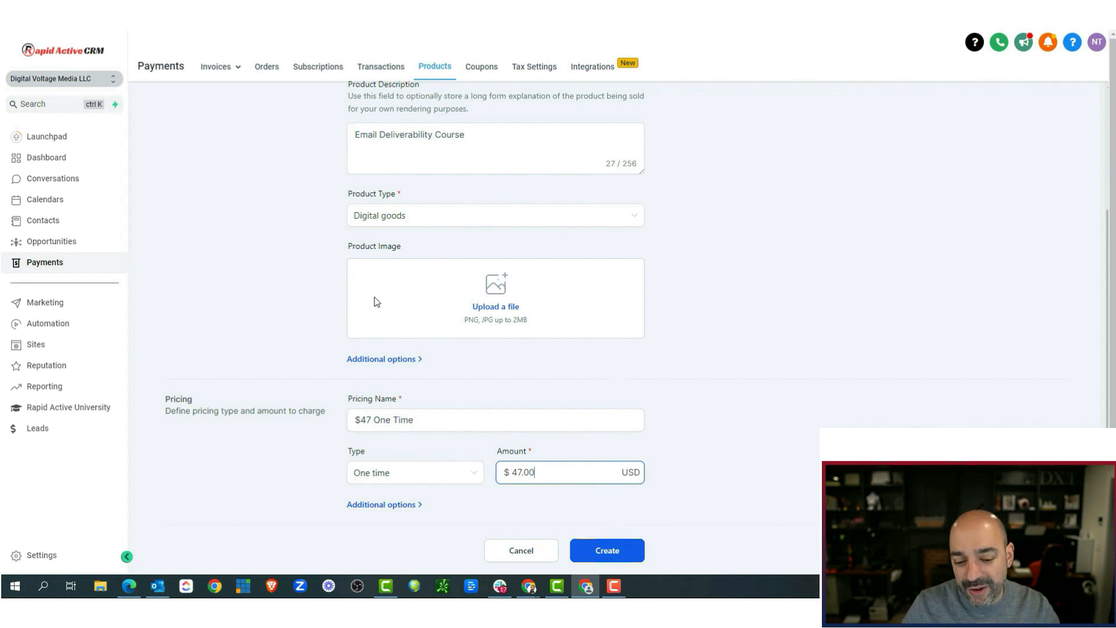
click(607, 550)
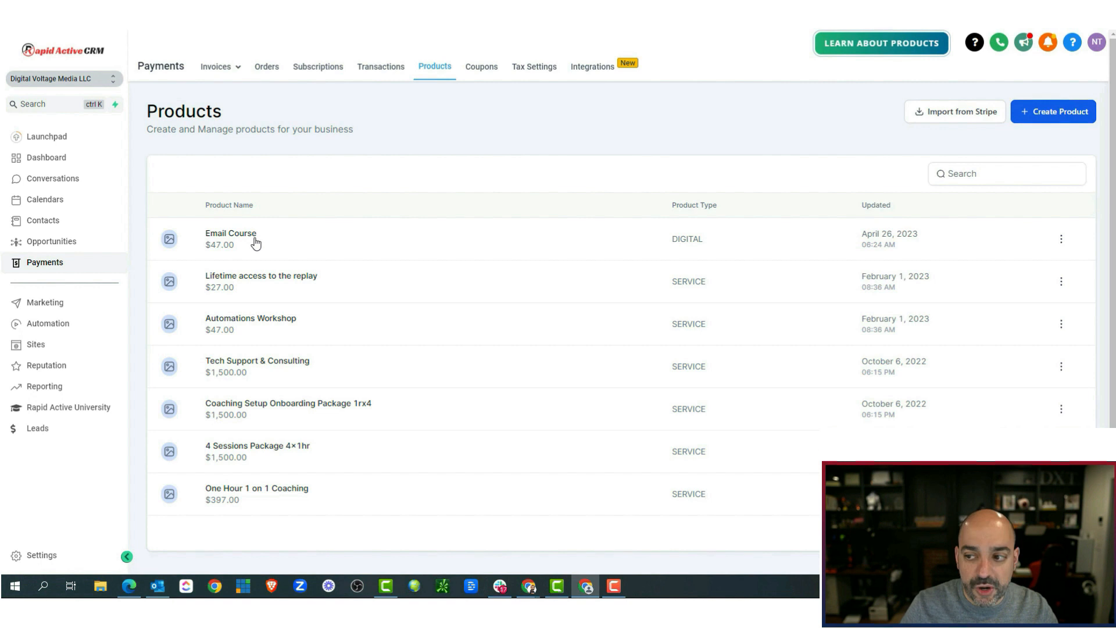
Step: Start another new product named "Order bump Checklist" and set its type to Digital goods
click(1049, 120)
click(407, 225)
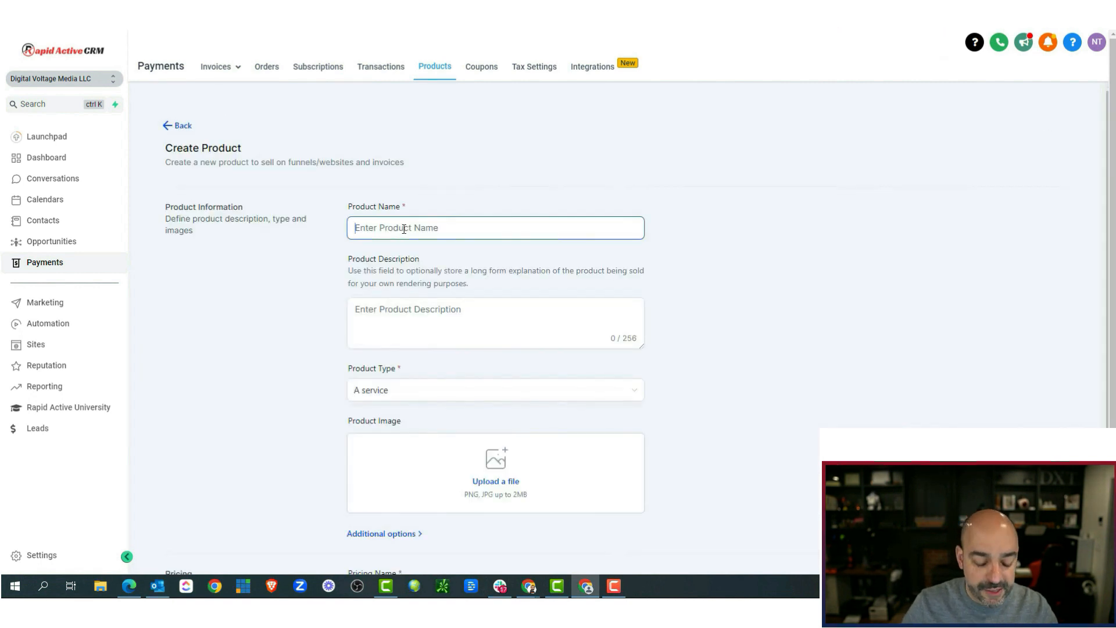
text(Order)
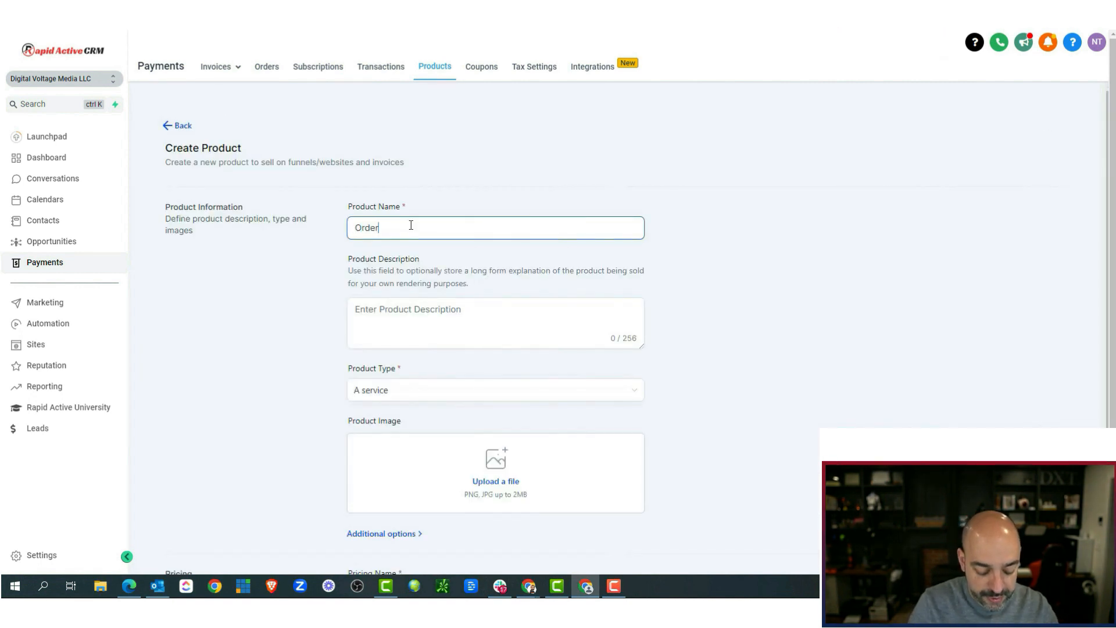
text( bump checklist)
scroll(453, 243, down, 2)
click(413, 276)
click(404, 318)
Step: Name the checklist's price "$17 One Time", set the amount to 17.00 USD, and create the product
scroll(490, 251, down, 1)
click(437, 387)
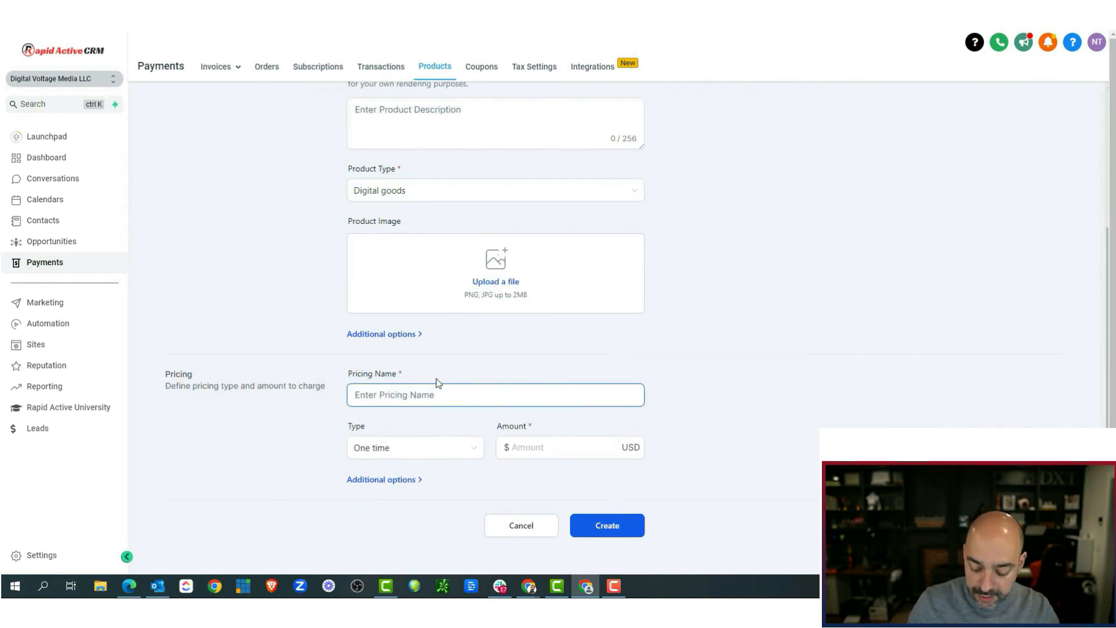
text($17 )
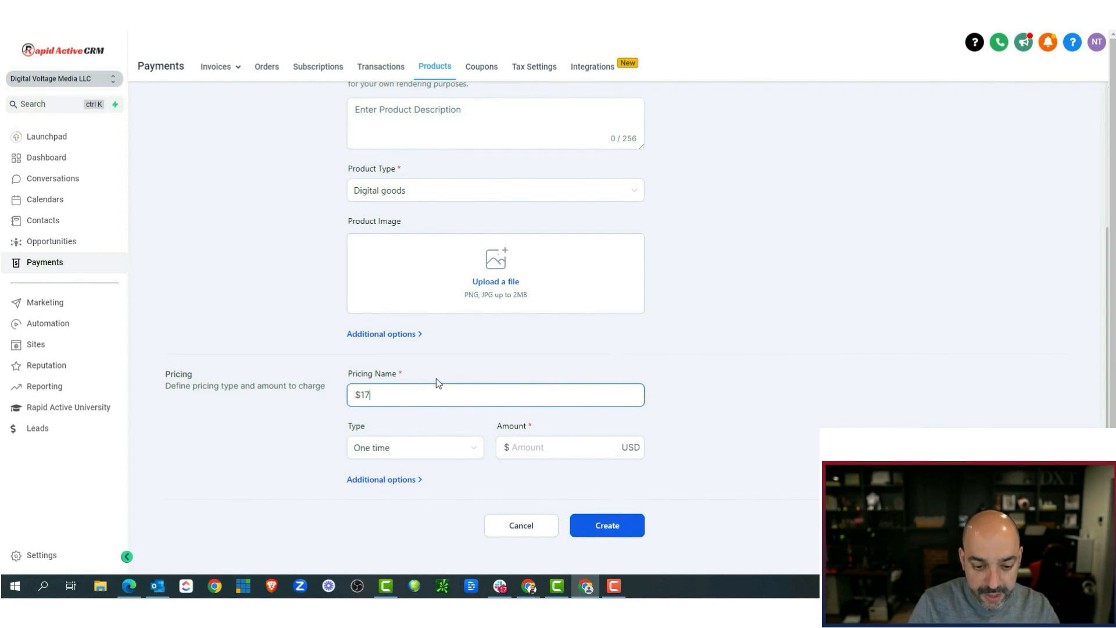
text(One time)
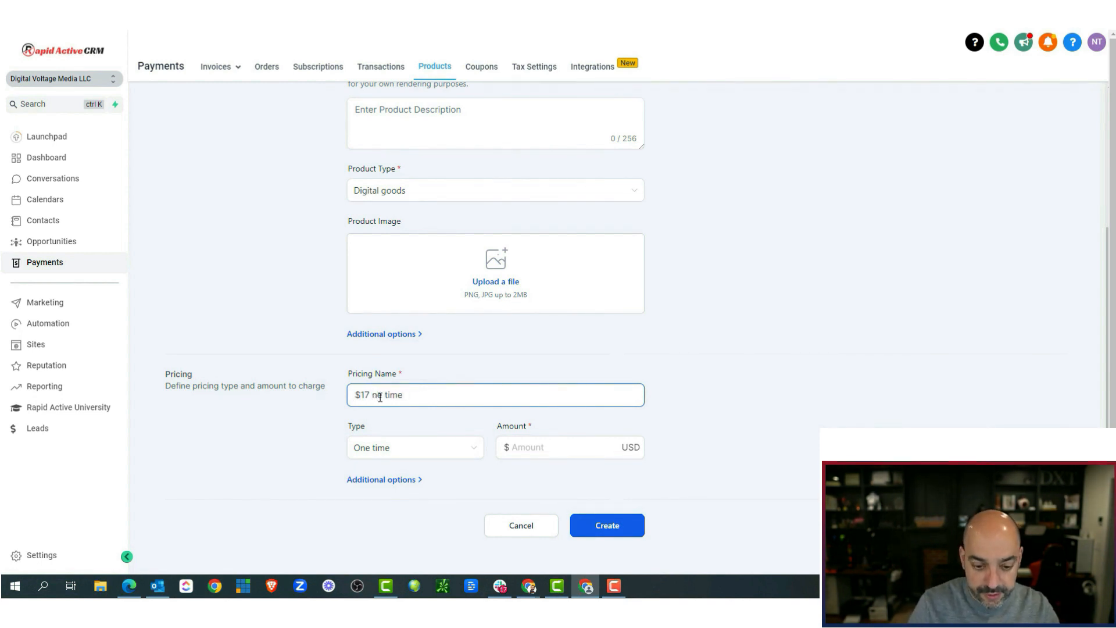
text(T)
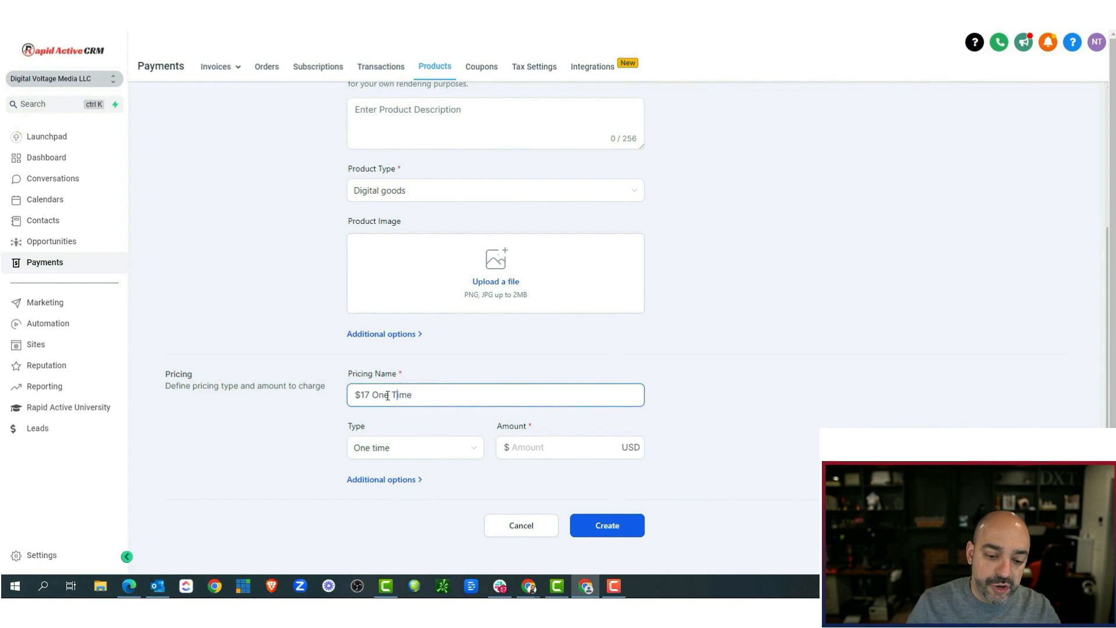
click(561, 452)
text(17.00)
click(607, 526)
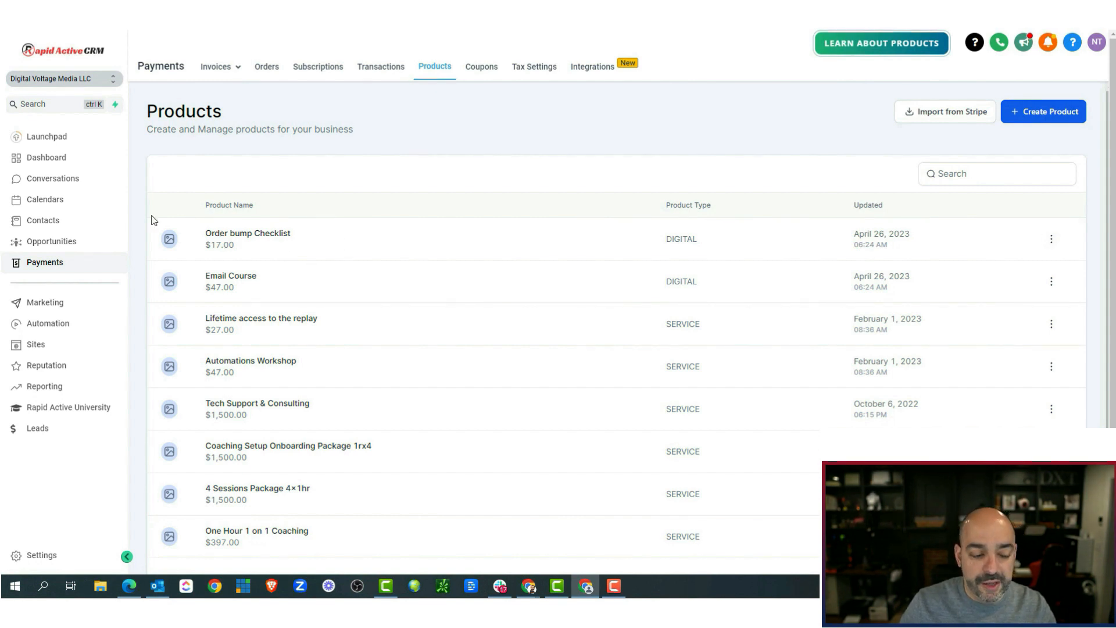
Step: Clone the "The Ulimate Email Checlist" step within the "Email Quiz Funnel To Book An Audit" funnel
click(41, 351)
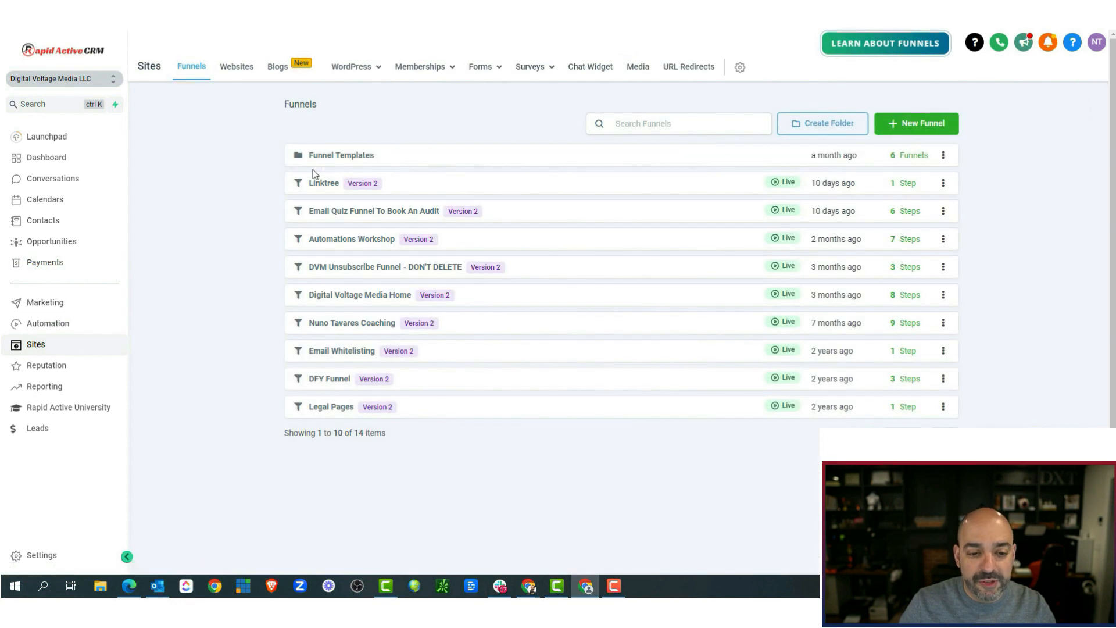
click(328, 217)
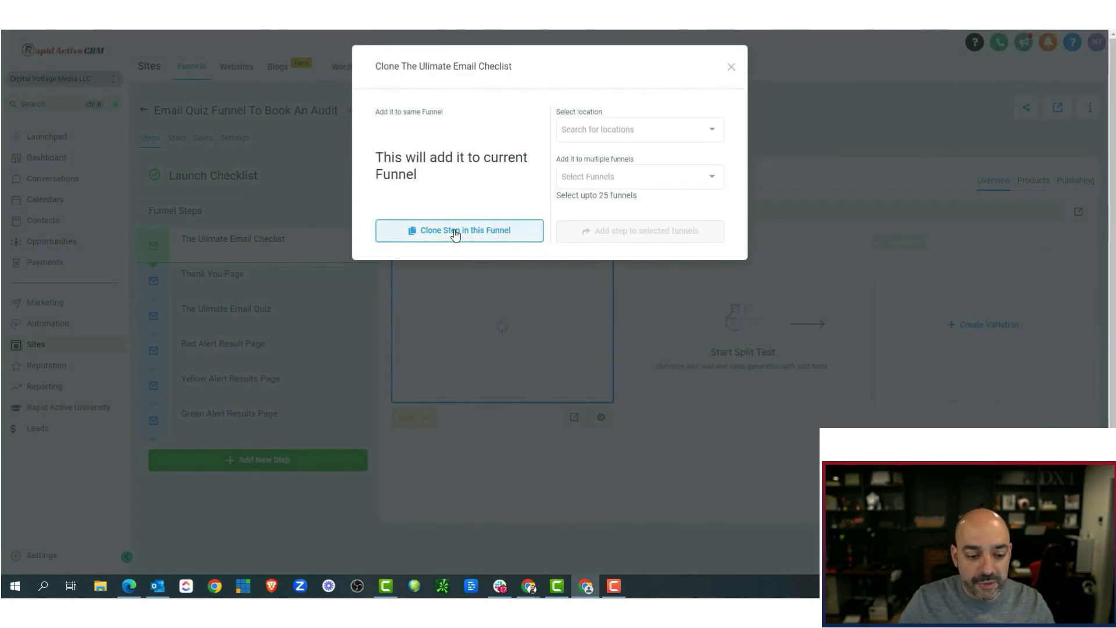
click(456, 233)
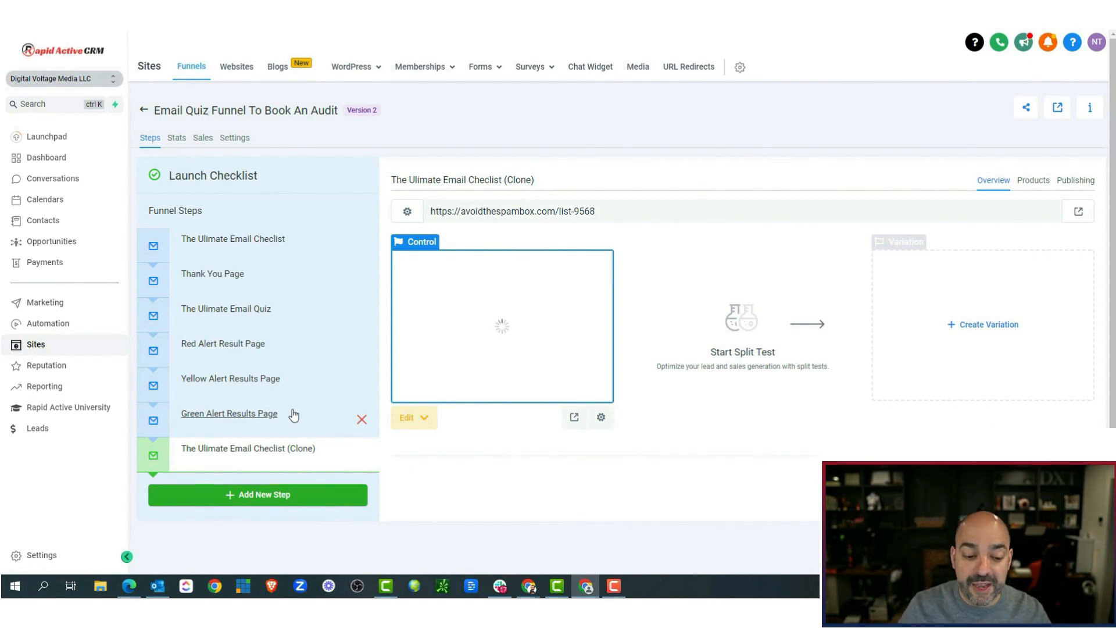
Step: Rename the cloned funnel step to "The Ultimate Email Deliverability Course" in its publishing settings
click(309, 451)
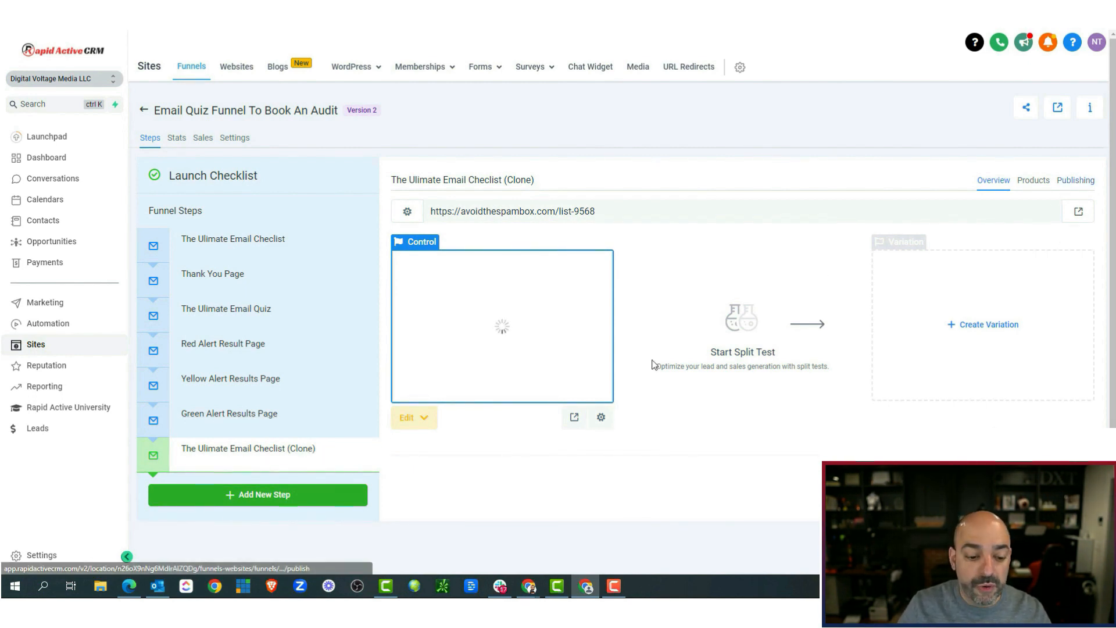
click(1085, 185)
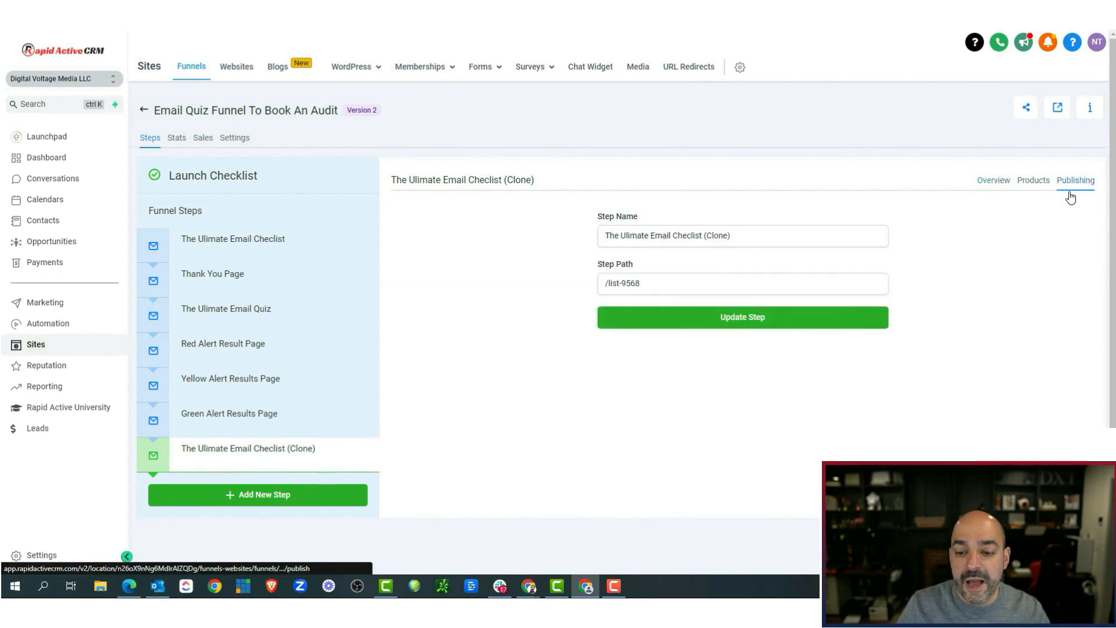
drag(741, 236, 597, 237)
drag(731, 236, 672, 241)
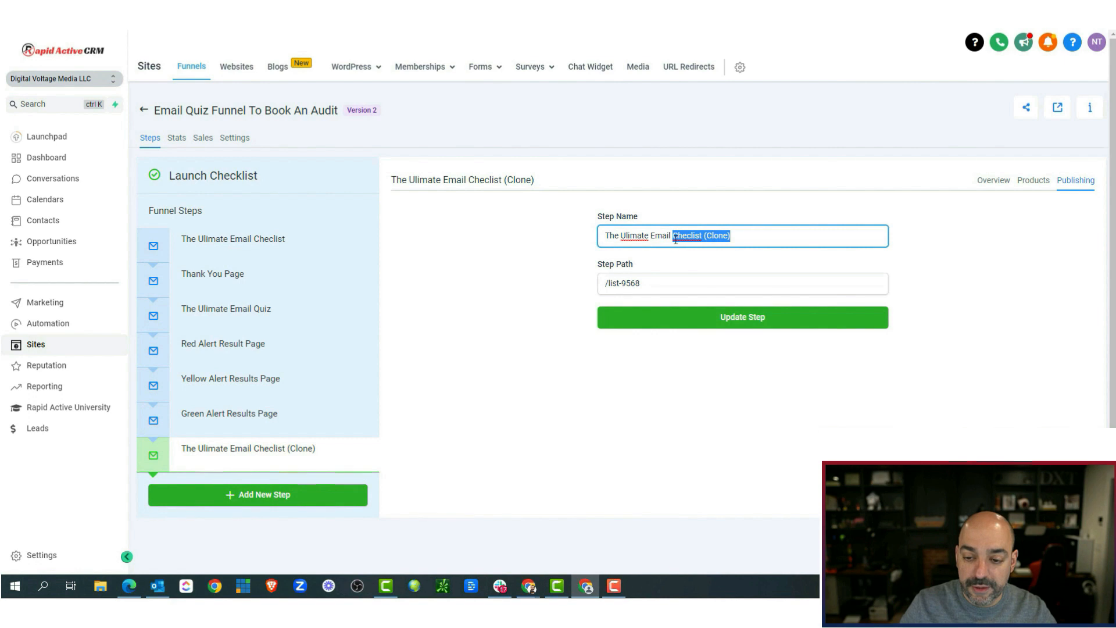
text(Beliv)
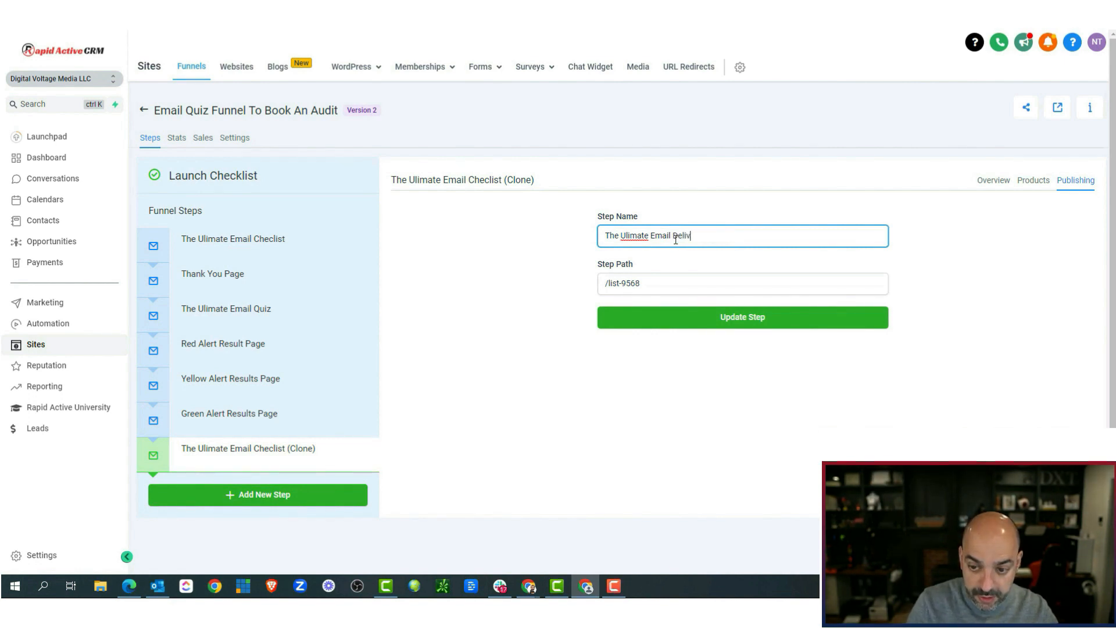
text(erability Course)
Step: Set the cloned step's path to /course and update the step
drag(646, 284, 611, 286)
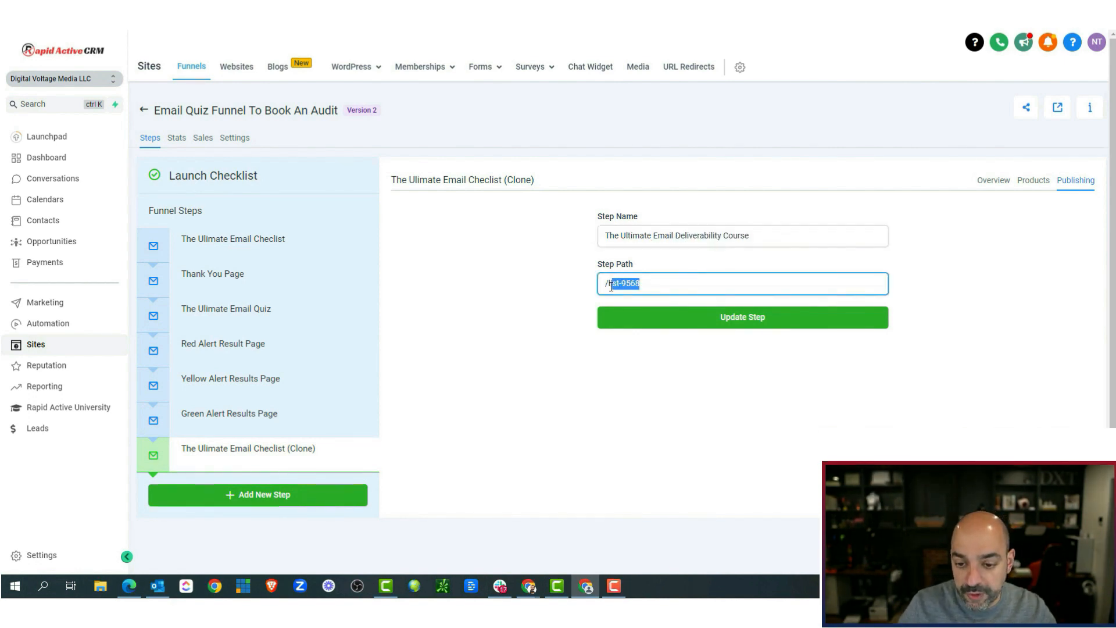
text(Course)
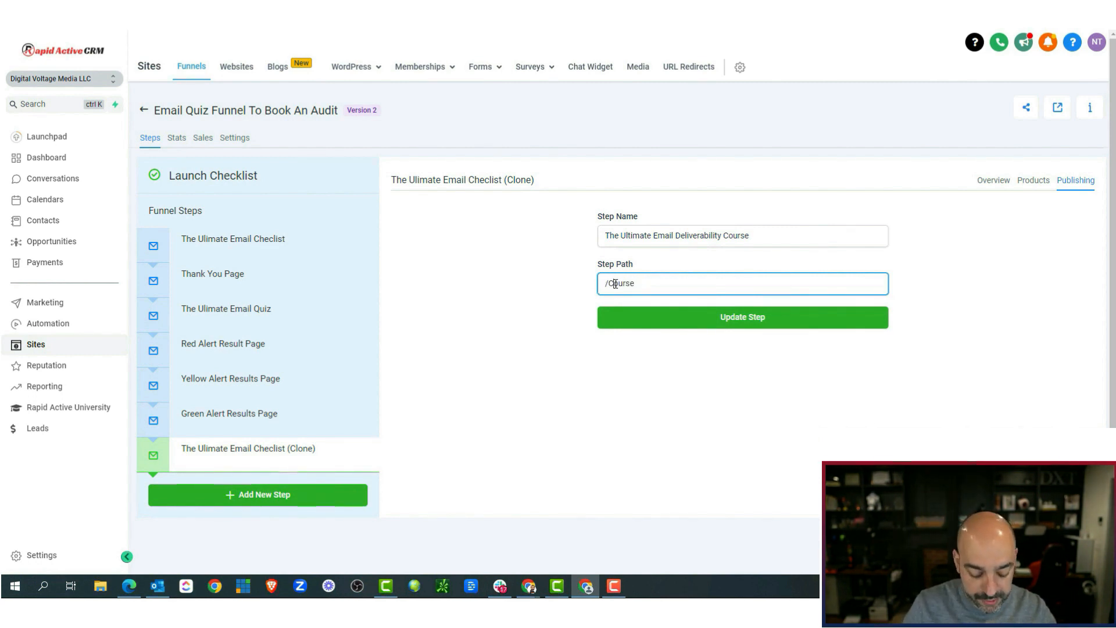
click(755, 318)
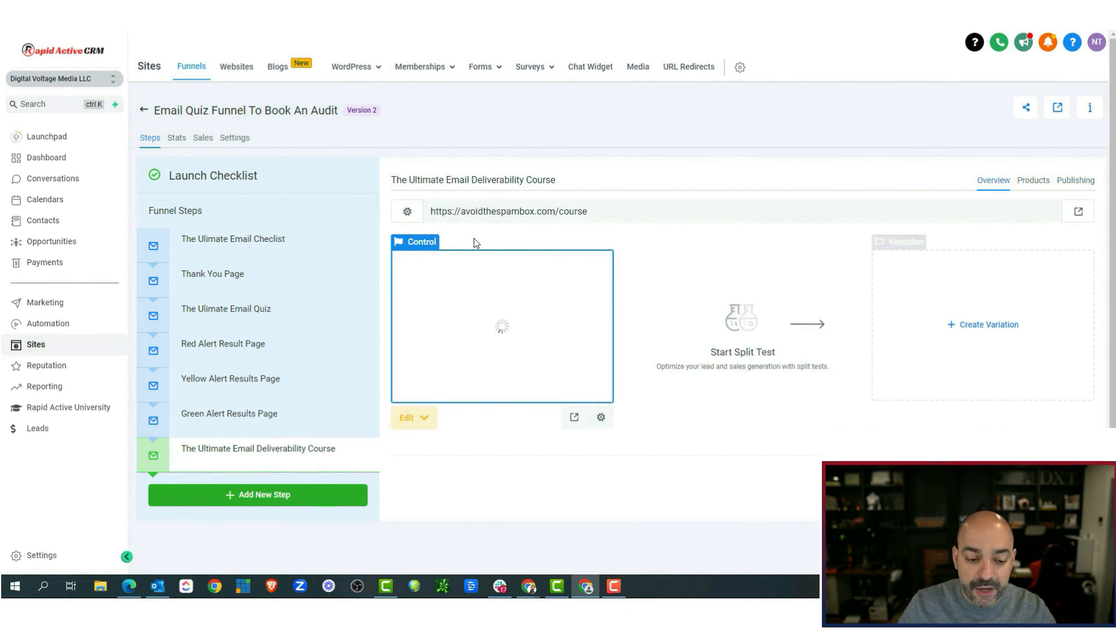
Step: Add a product to the course funnel step, choosing Email Course with the "$47 One Time" price
click(1046, 182)
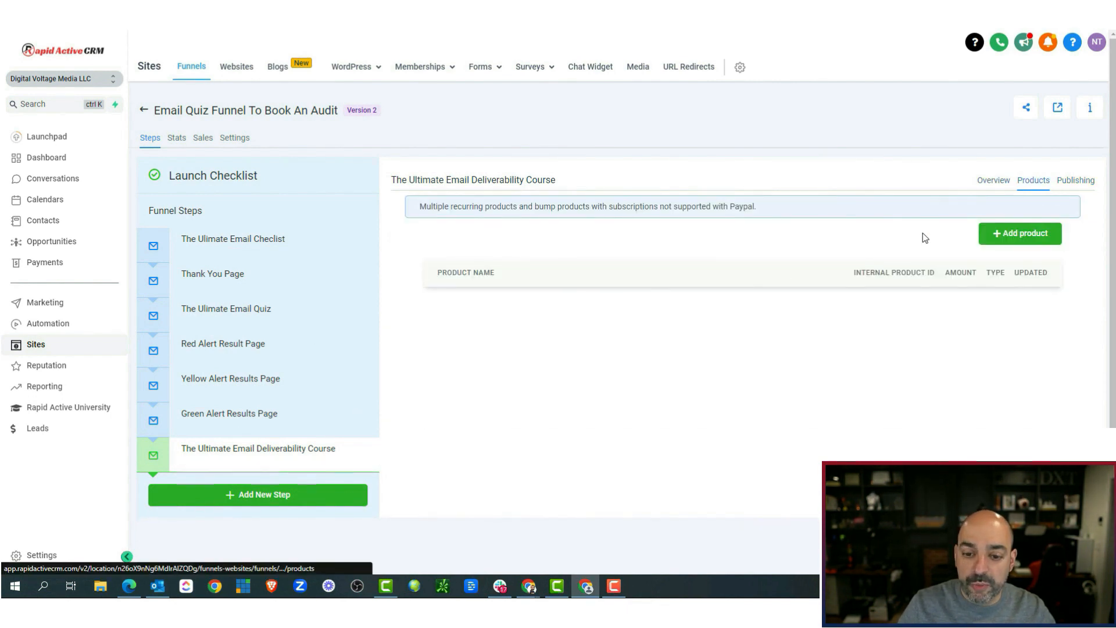
click(1025, 239)
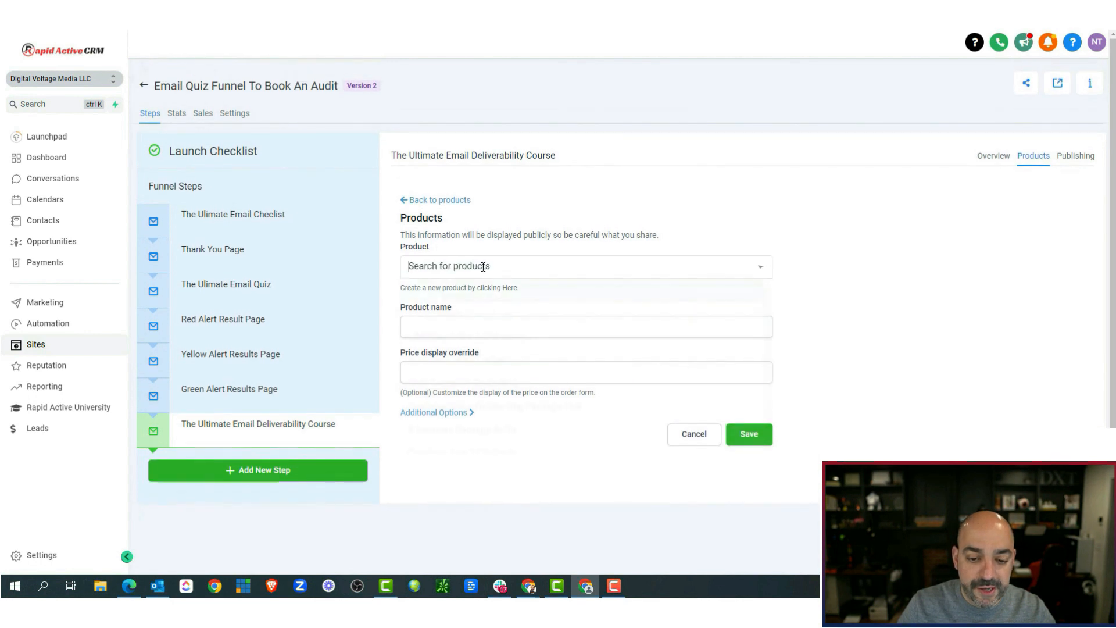
click(486, 266)
click(493, 313)
click(573, 327)
click(527, 357)
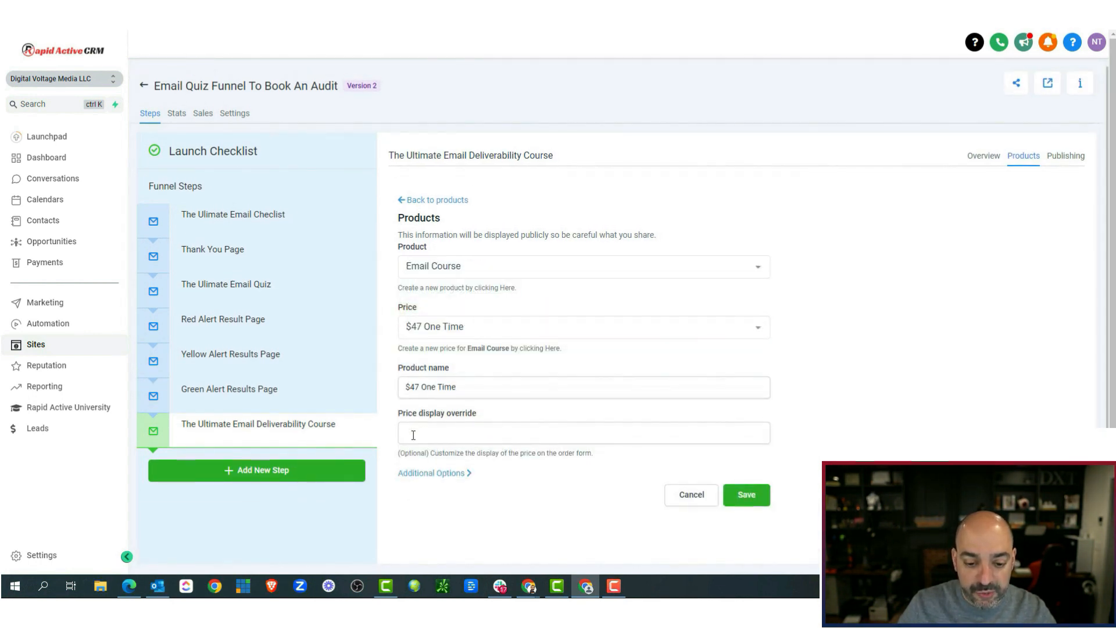
Step: Set the product's display name to "Ultimate Email Deliverability Course" and save it to the funnel step
drag(472, 389, 425, 382)
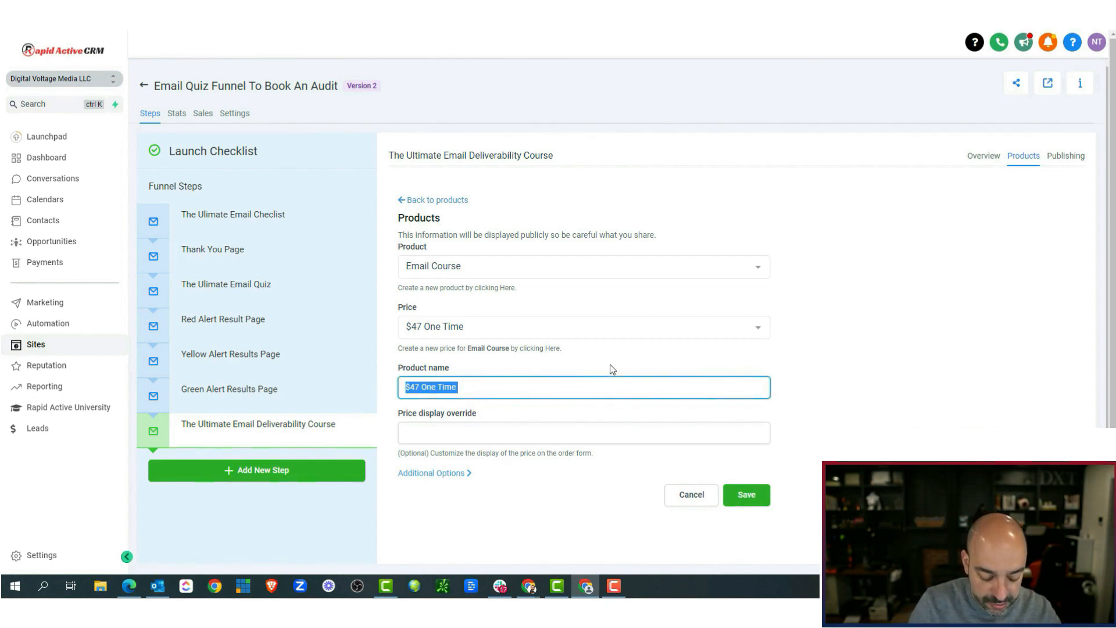
text(Ultimate Email Deliverabi)
click(747, 495)
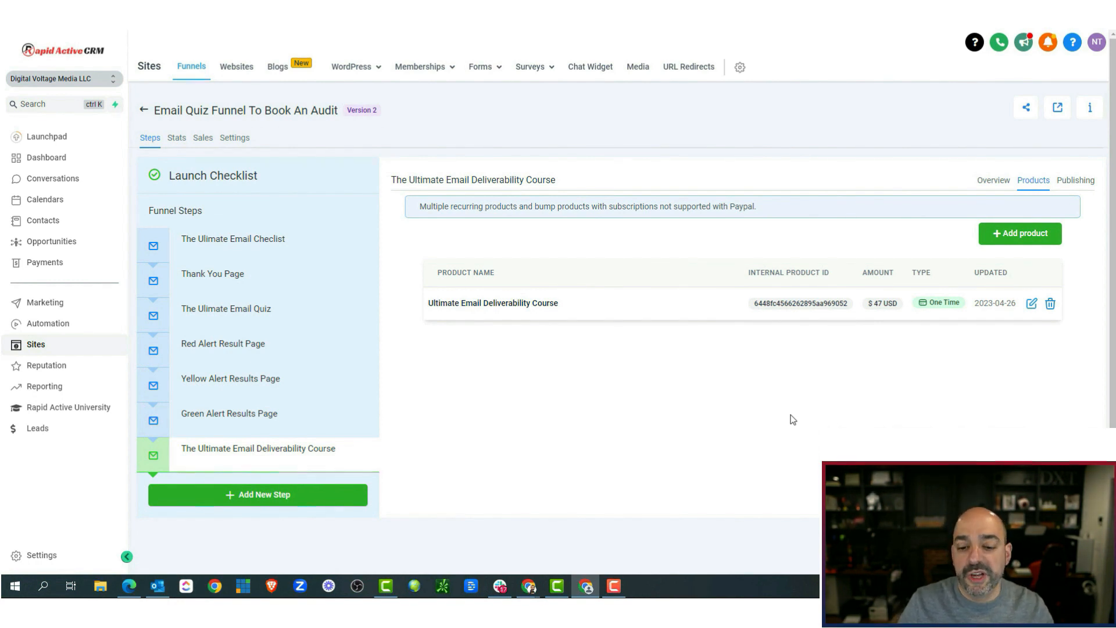
Step: Add a second product to the course funnel step, choosing Order bump Checklist with the "$17 One Time" price
click(1038, 239)
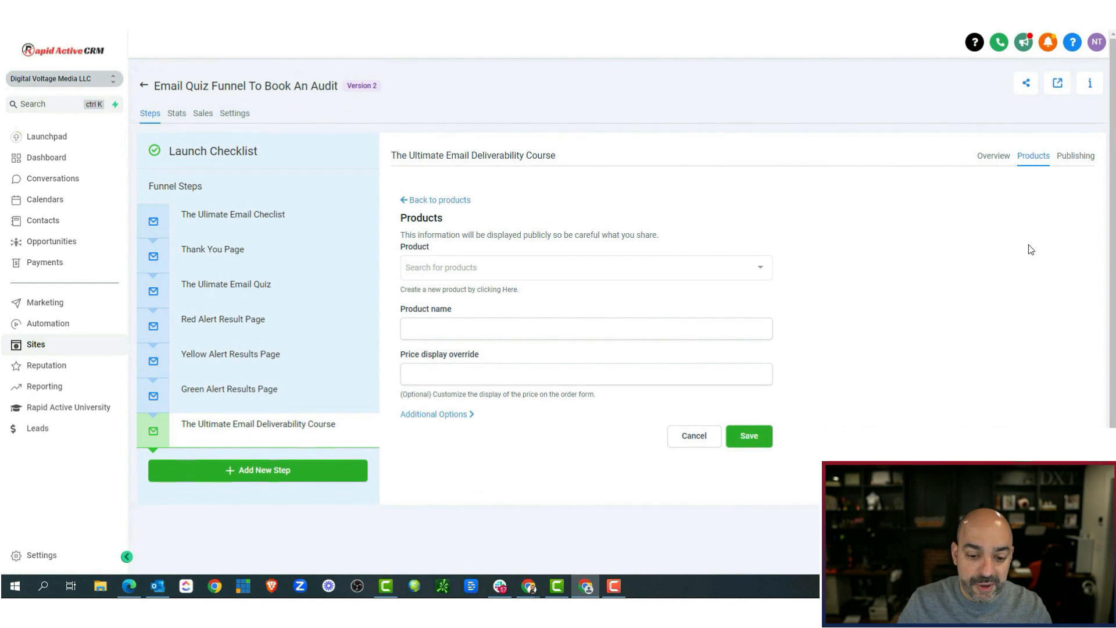
click(490, 272)
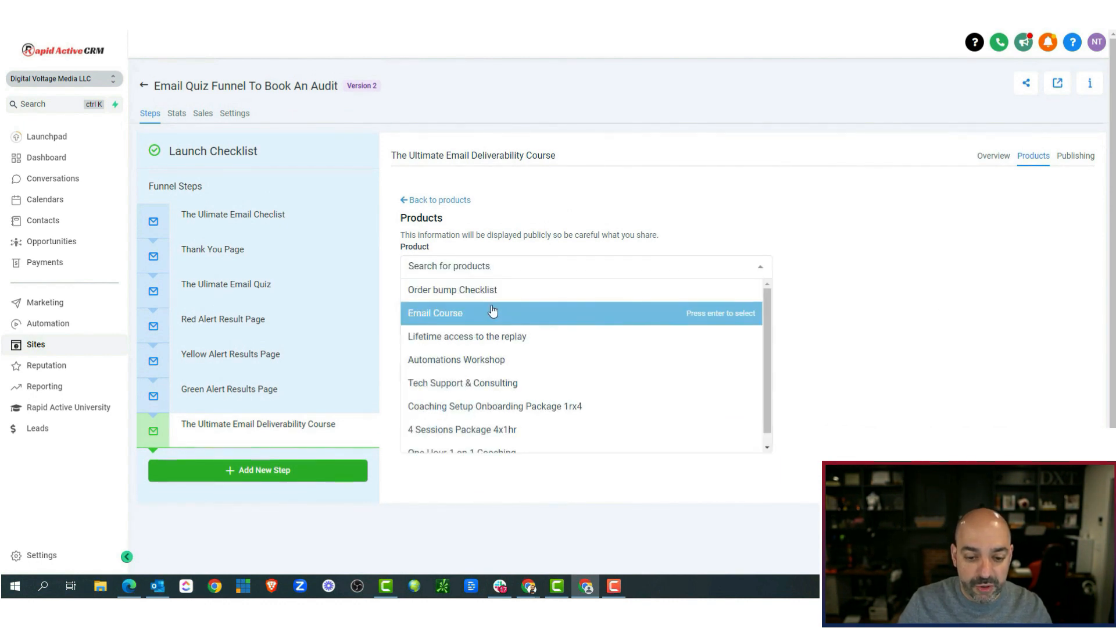
click(494, 289)
click(471, 327)
click(469, 349)
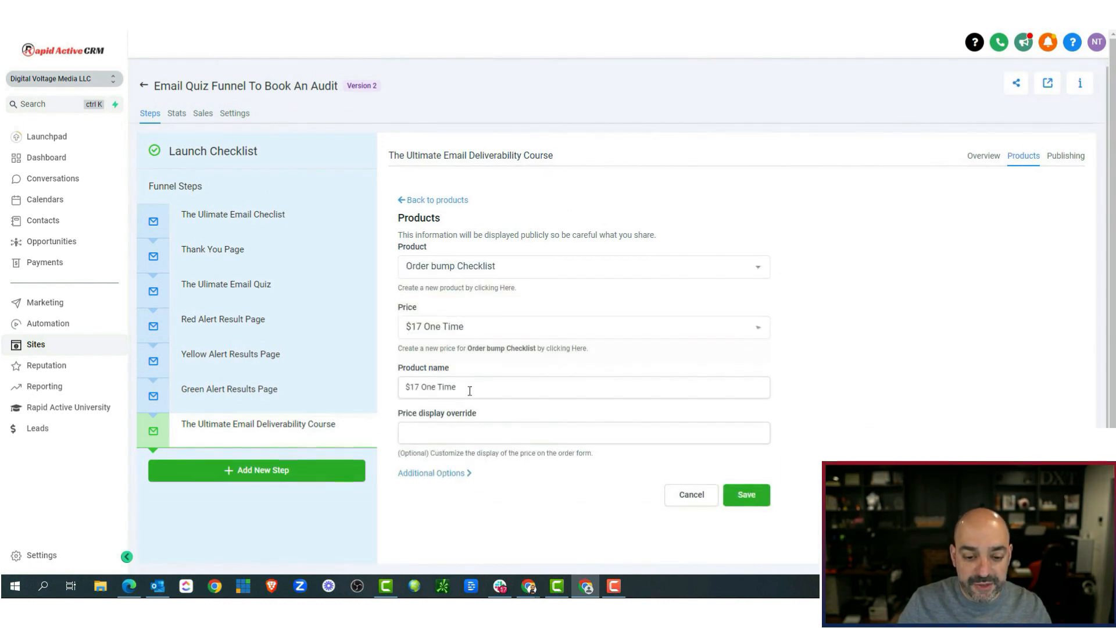
Step: Set the second product's display name to "Ultimate Email deliverability Checklist" and save it to the funnel step
triple_click(460, 389)
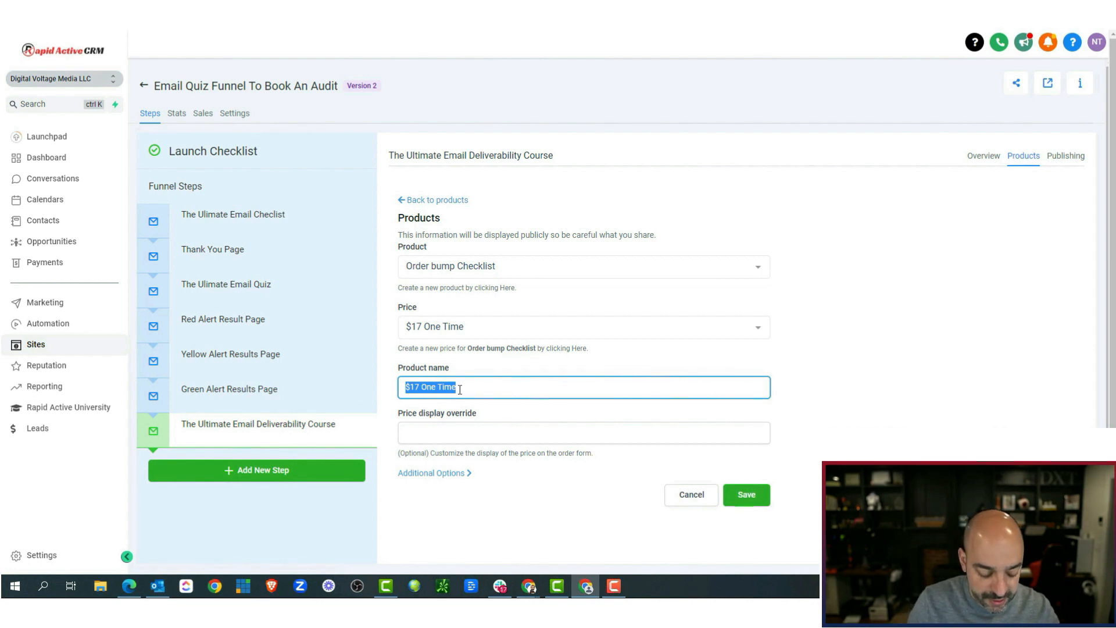
text(Ultimate Ema)
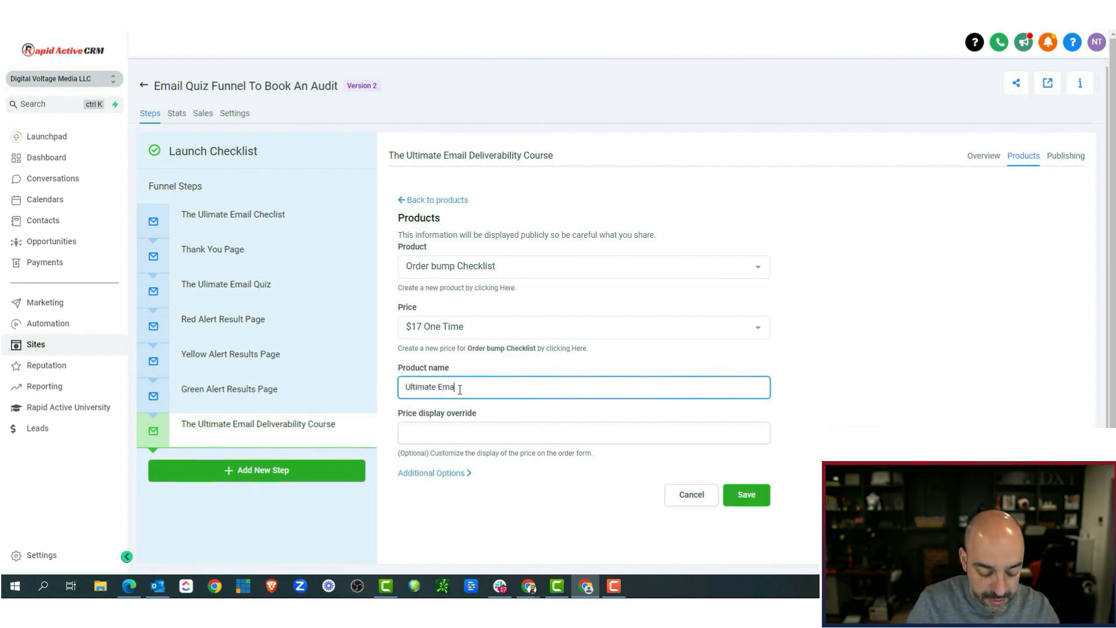
text(il deliverability Checklist)
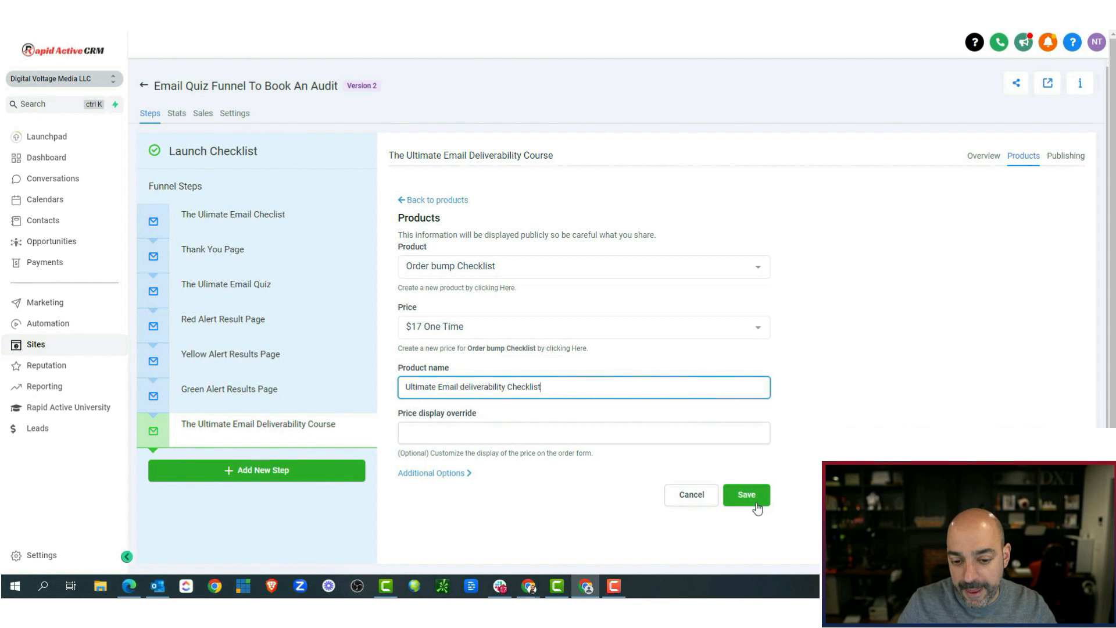
click(746, 494)
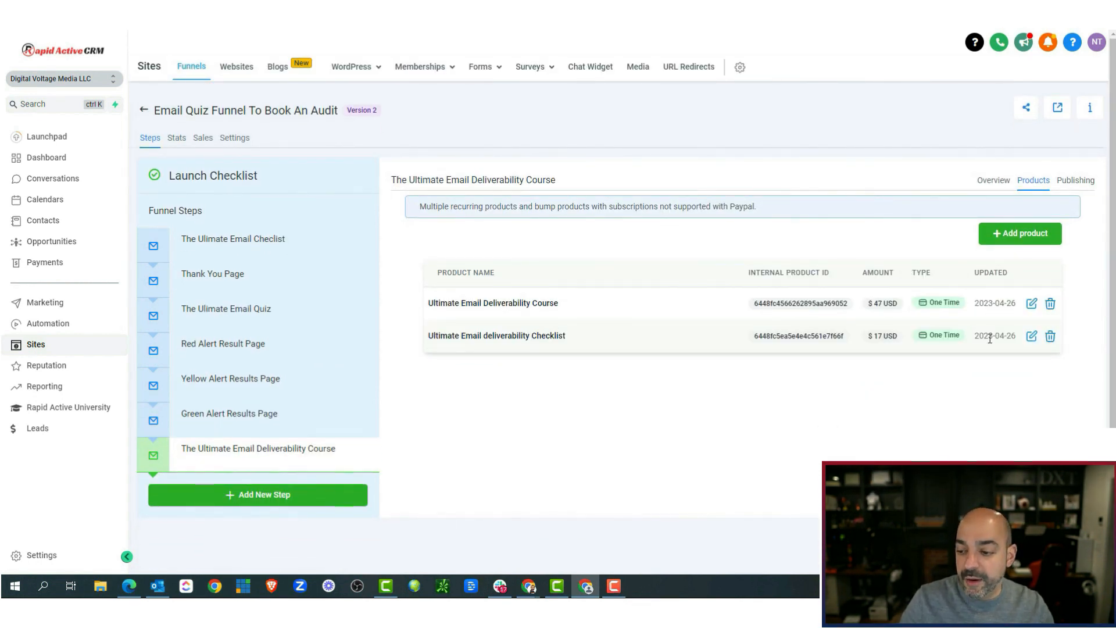
Step: Edit the $17 checklist product's additional options to make it a Bump Product and save it
click(1031, 336)
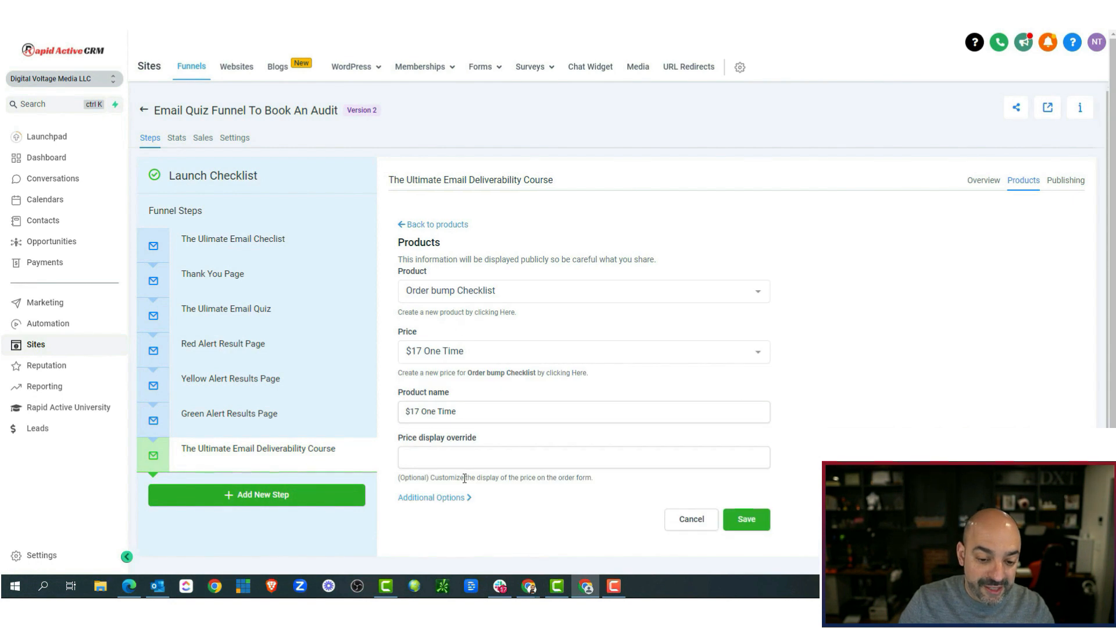
scroll(464, 475, down, 1)
click(437, 452)
click(429, 496)
scroll(573, 470, down, 2)
click(402, 438)
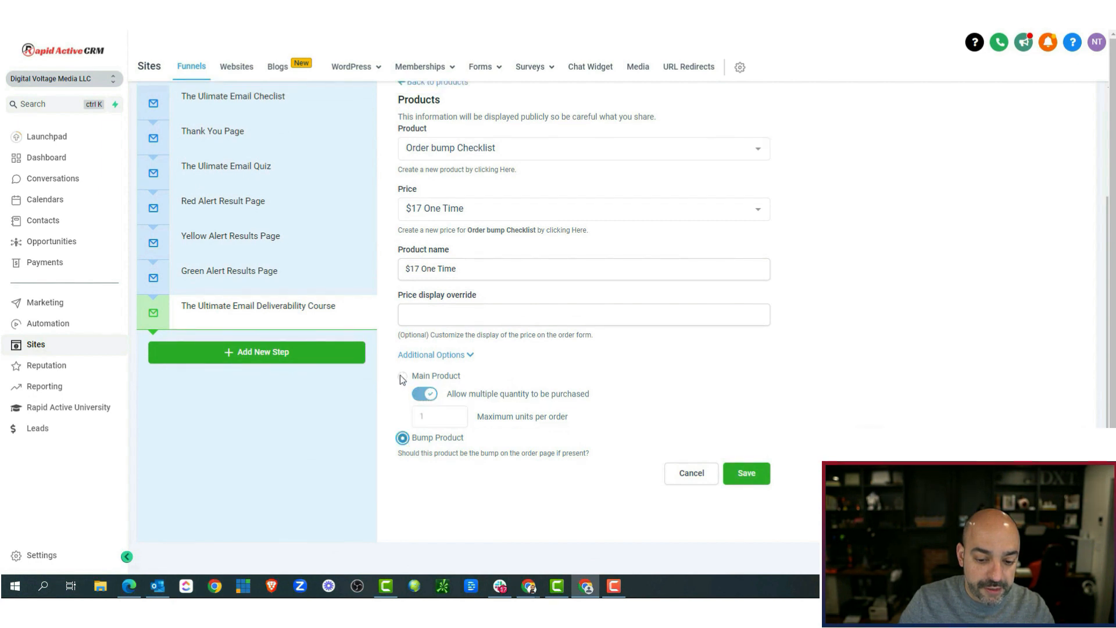
click(754, 478)
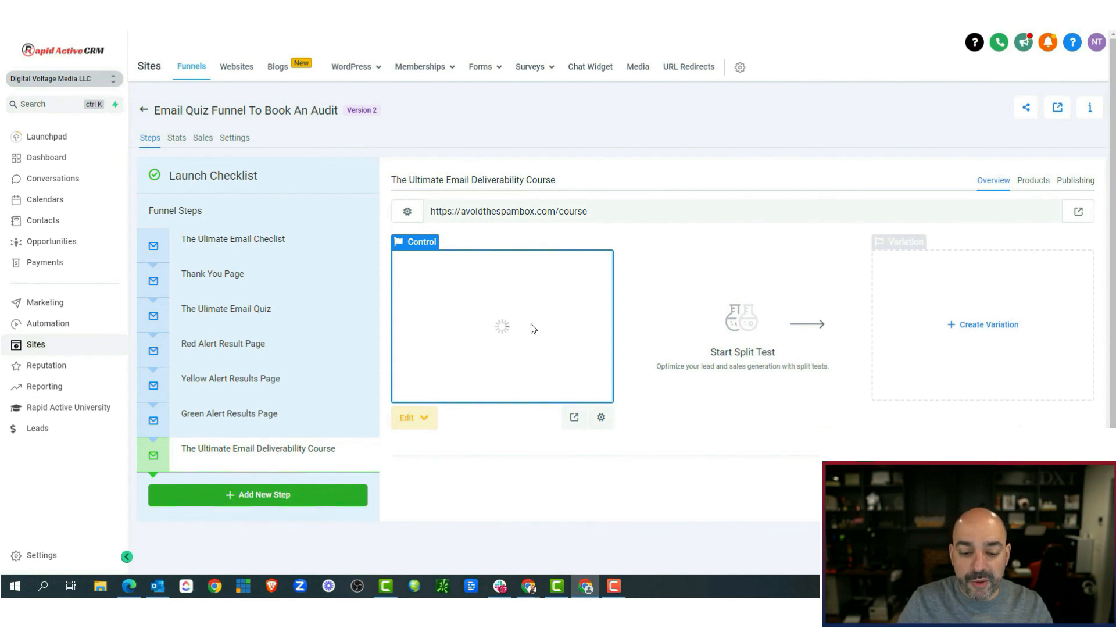
Step: Open the course step's control page in the page editor and delete the opt-in form below the bullet list
click(421, 419)
click(449, 441)
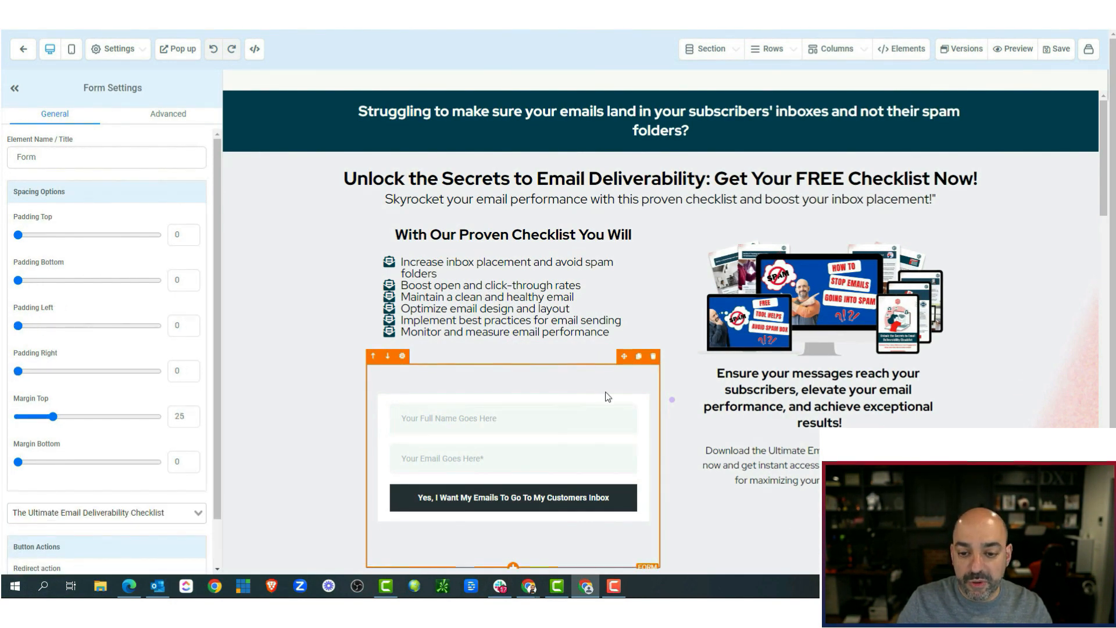
scroll(605, 393, down, 4)
scroll(562, 265, up, 2)
click(653, 240)
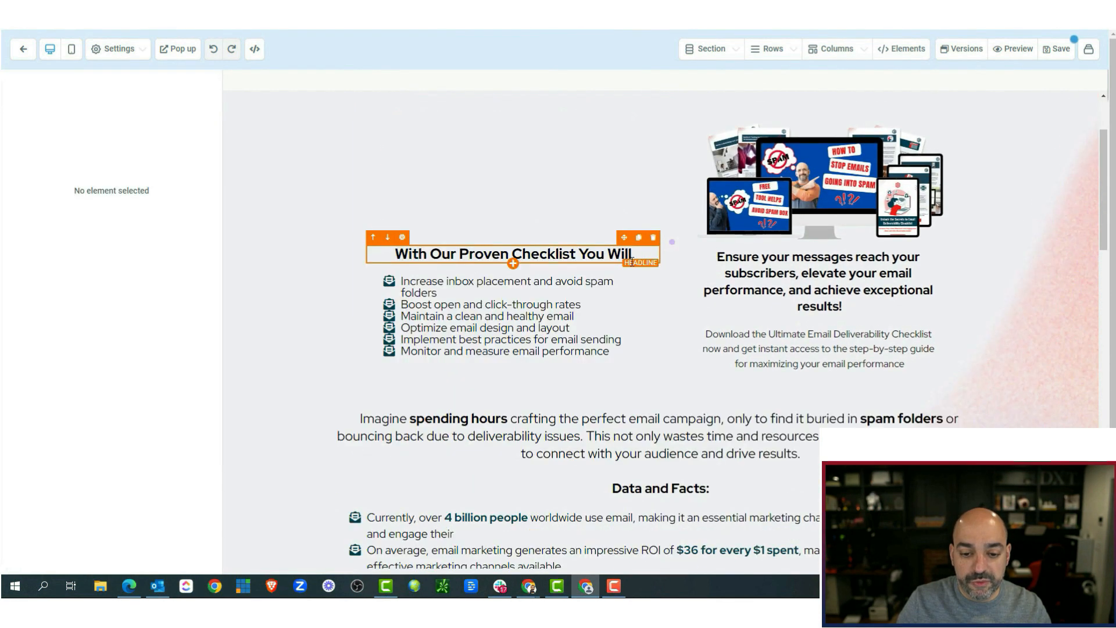
Step: Add a One Step Order element directly beneath the checklist's bullet list
click(513, 368)
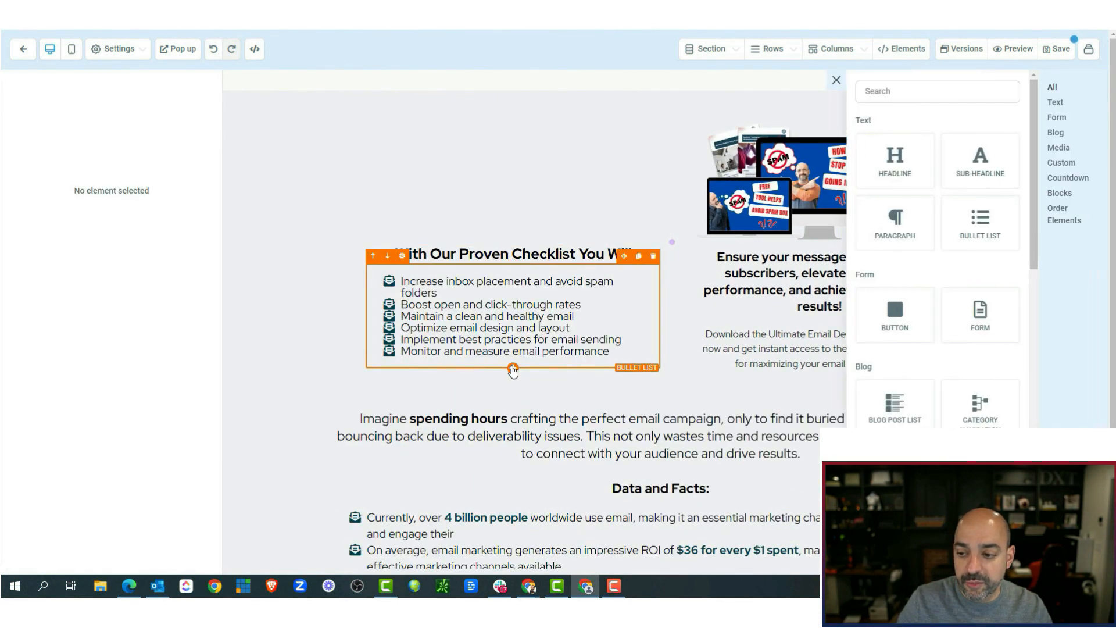
scroll(962, 363, down, 12)
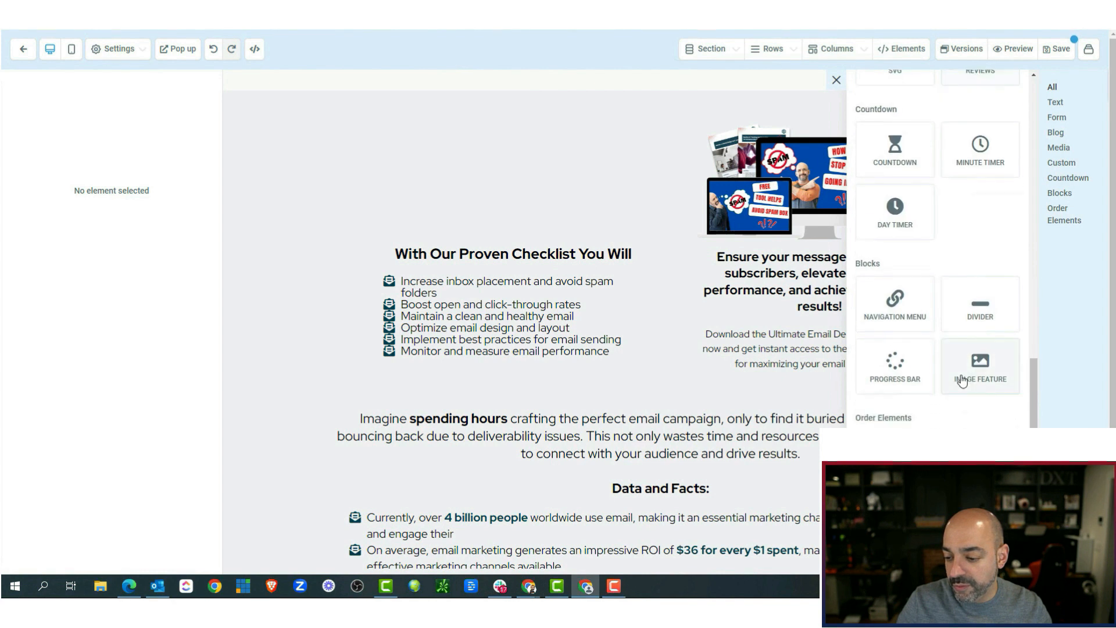
click(980, 420)
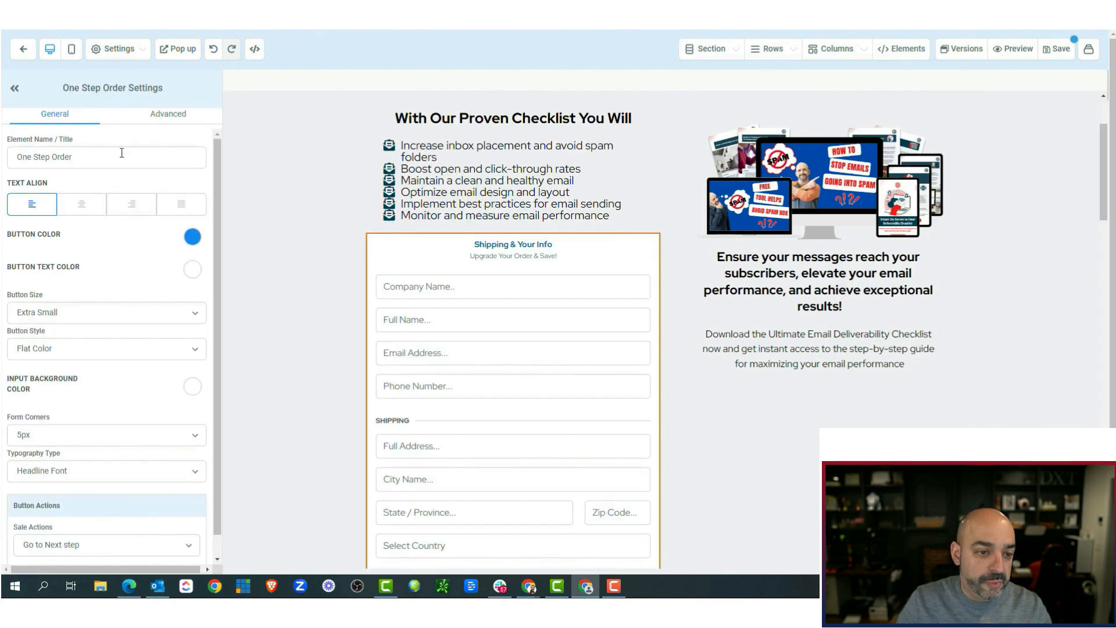
Step: Hide the shipping section and the company name field in the order form's advanced settings
click(168, 115)
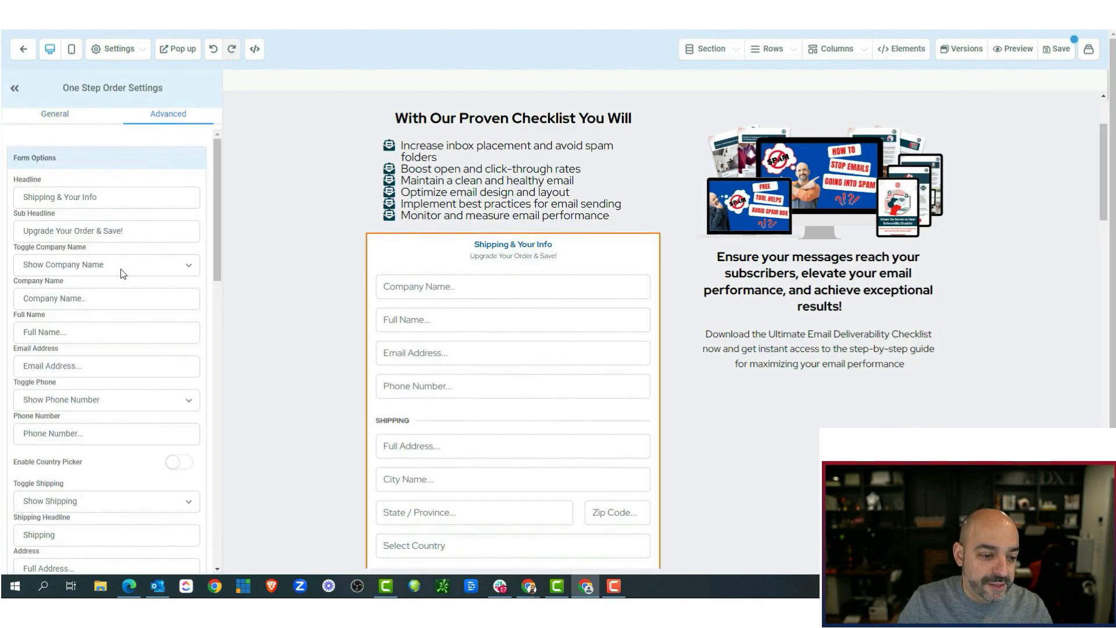
scroll(143, 219, down, 2)
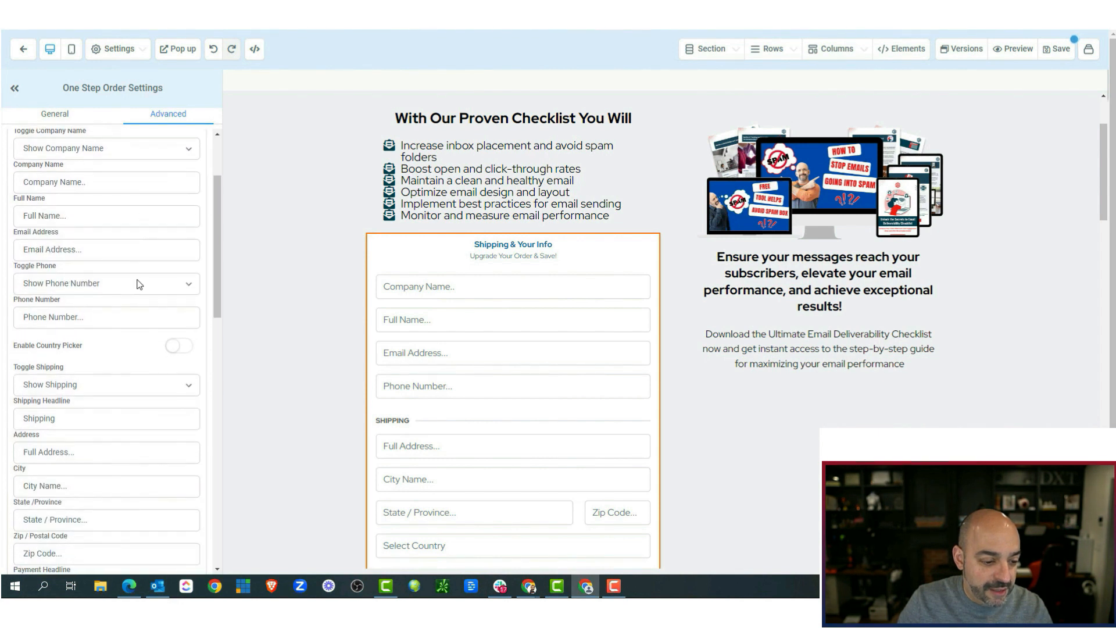
click(157, 386)
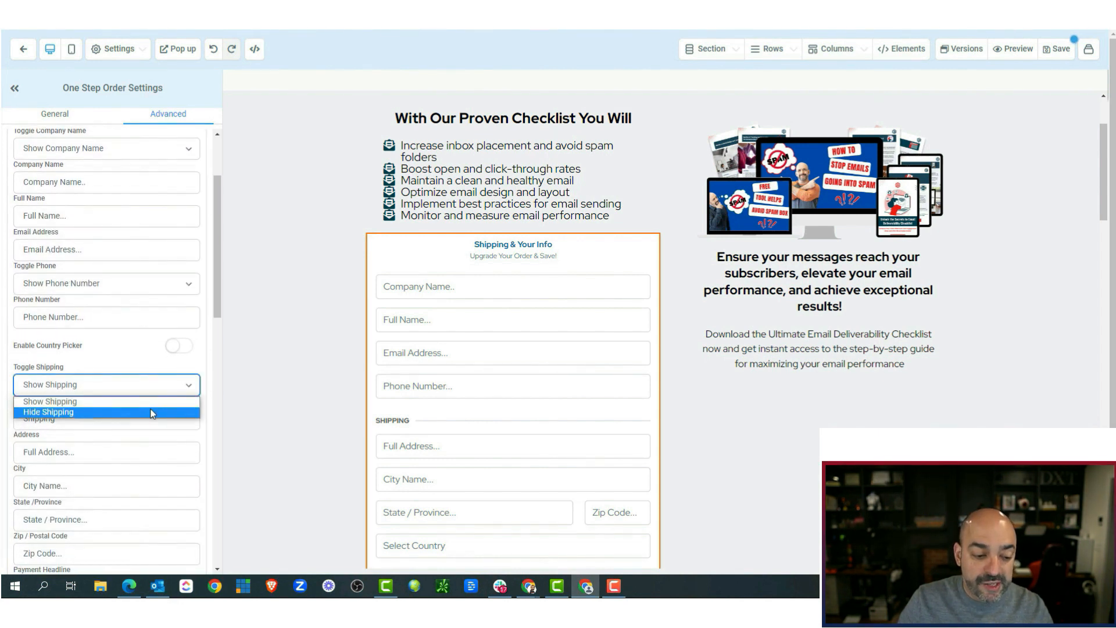
click(150, 408)
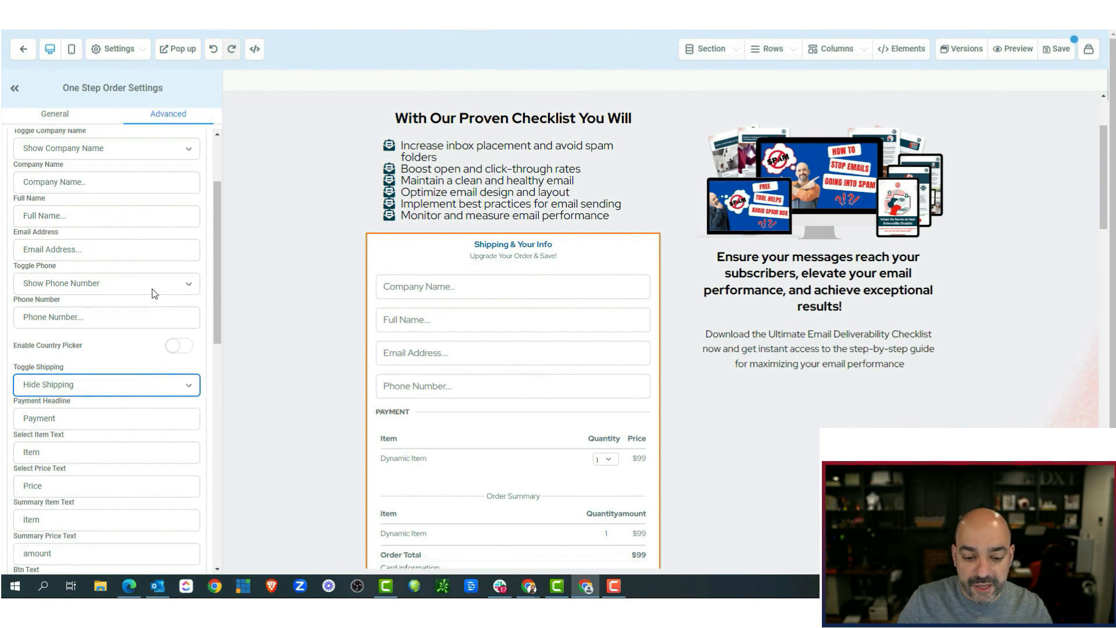
scroll(124, 221, up, 1)
click(174, 208)
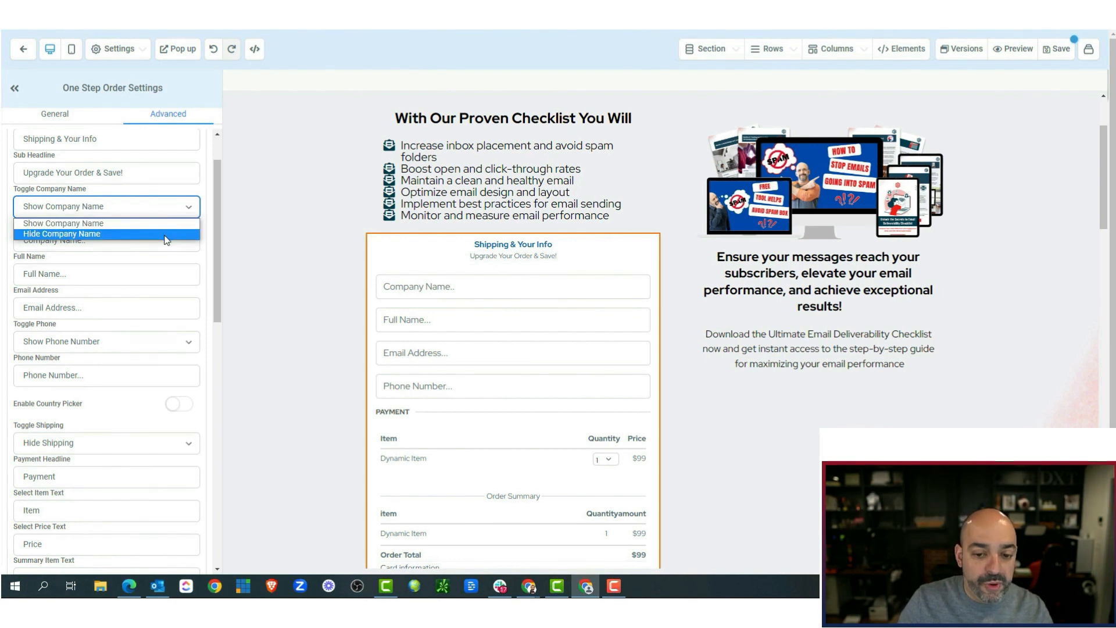
click(170, 234)
Step: Turn off Cart Mode and Product Description in the order form's main product options
scroll(503, 315, down, 1)
scroll(503, 321, down, 2)
scroll(162, 149, up, 1)
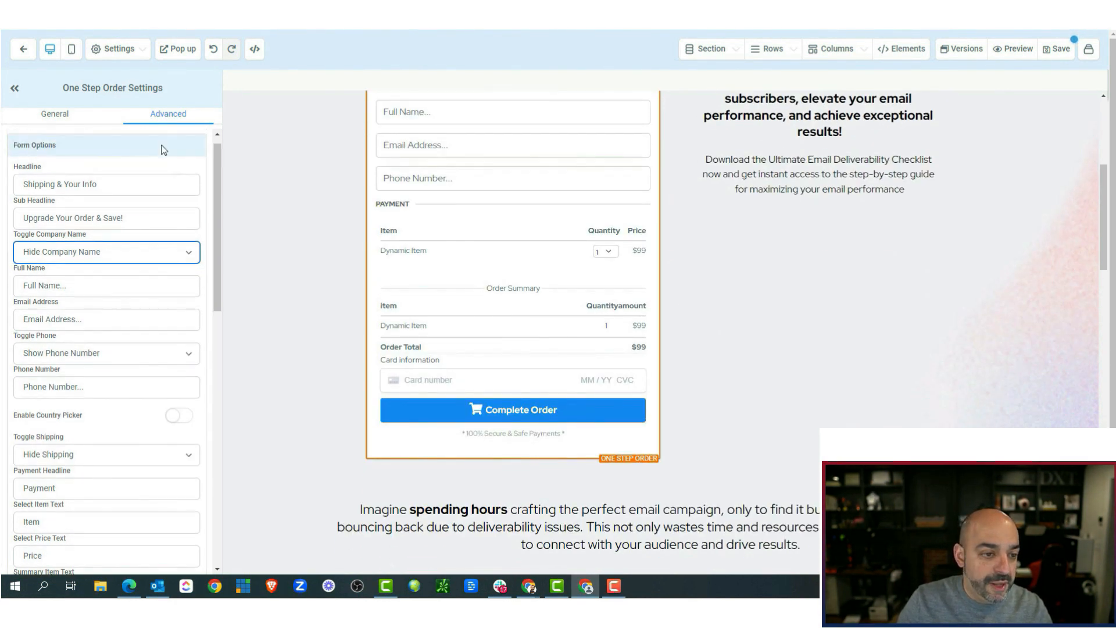
scroll(133, 223, down, 1)
scroll(134, 245, down, 10)
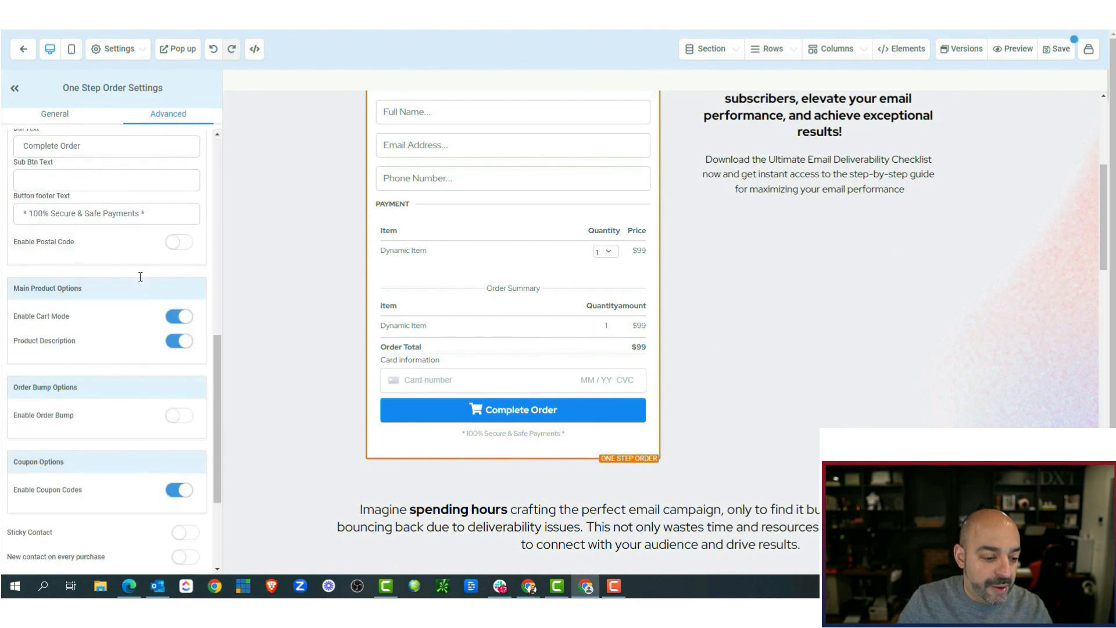
scroll(144, 280, down, 2)
click(179, 211)
click(178, 239)
Step: Enable the order bump on the order form and add a bump using the "$17 One Time" price
scroll(166, 294, down, 1)
click(179, 253)
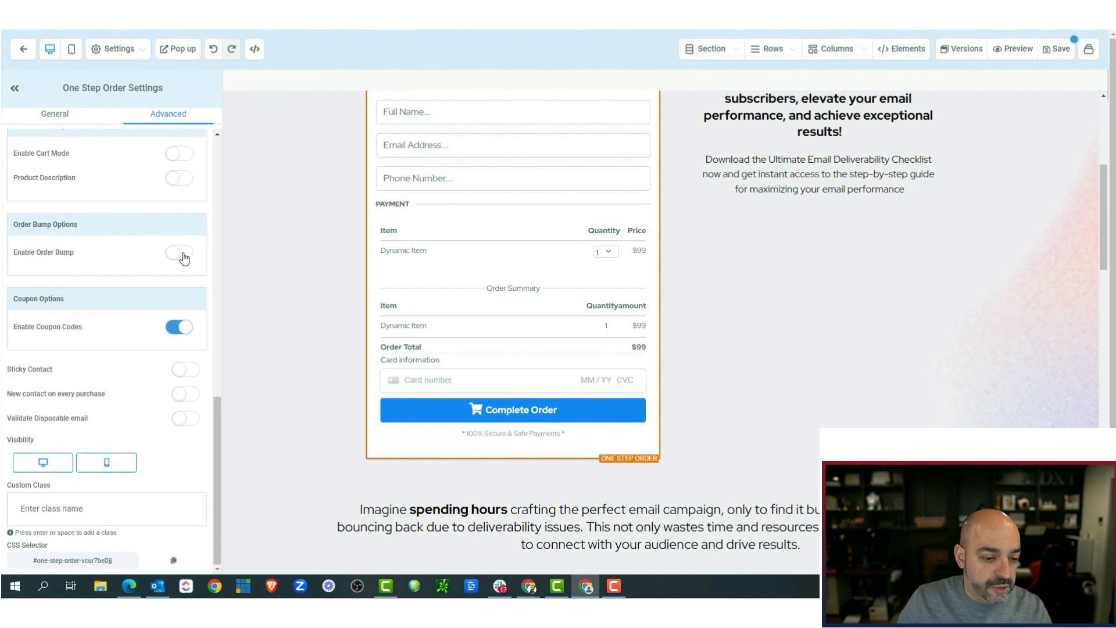
click(111, 280)
click(105, 291)
click(70, 311)
Step: Set the order bump's headline to "Ultimate Deliverability Checklist"
click(95, 321)
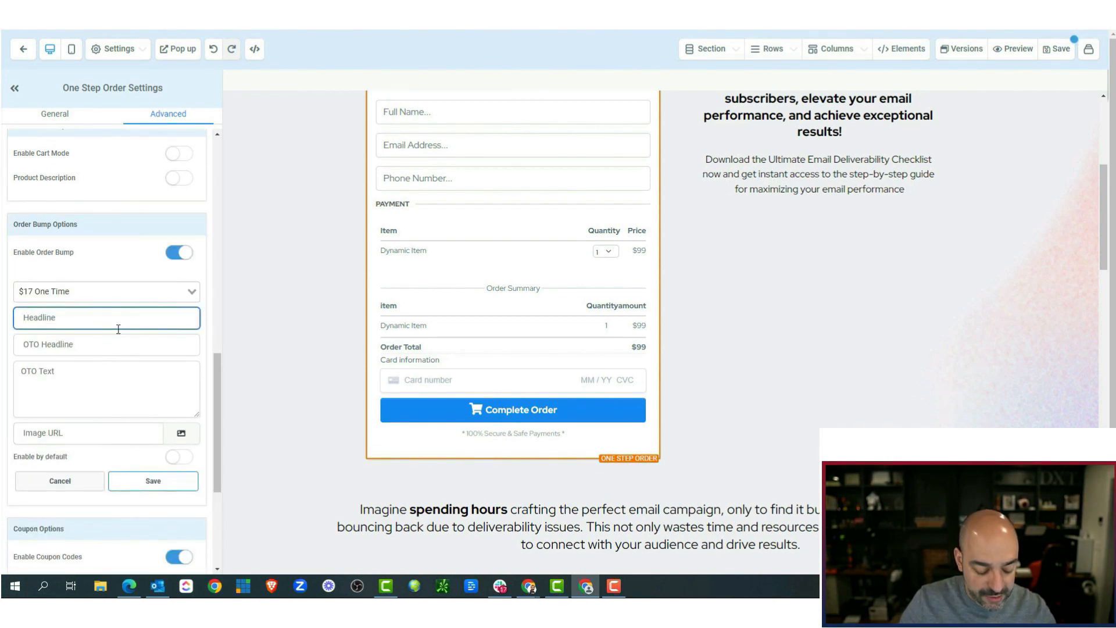
text(E)
key(BackSpace)
text(Ultimate Deliverability Checlist)
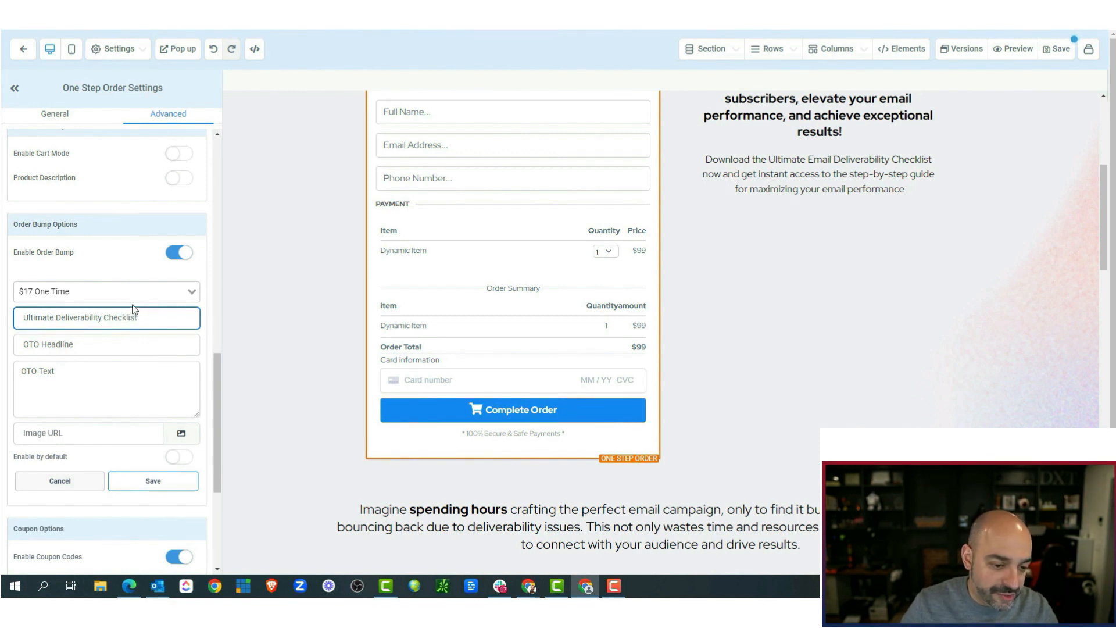
Step: Copy the bump headline "Ultimate Deliverability Checklist" into the OTO headline and OTO text, and save the order bump
drag(149, 319, 16, 319)
key(ctrl+c)
click(61, 354)
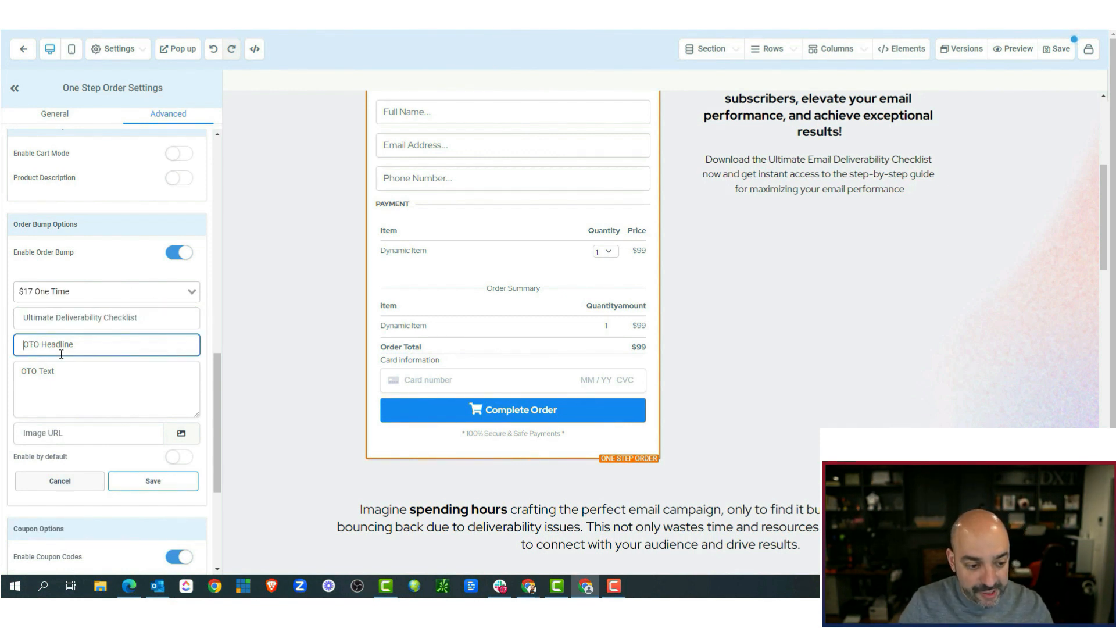
key(ctrl+v)
click(61, 373)
key(ctrl+v)
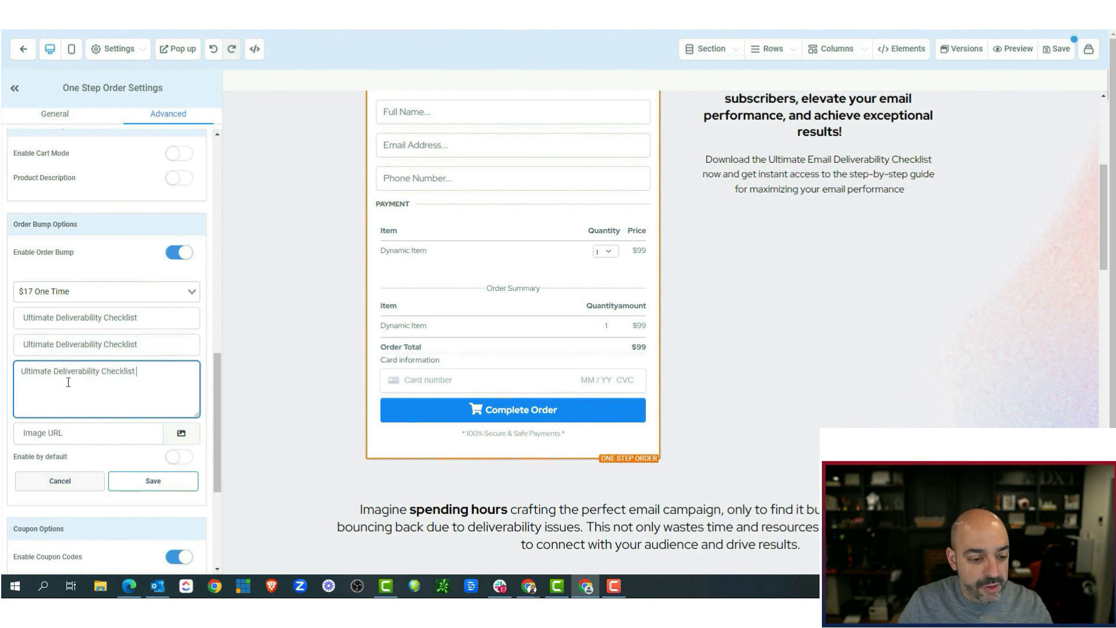
click(151, 481)
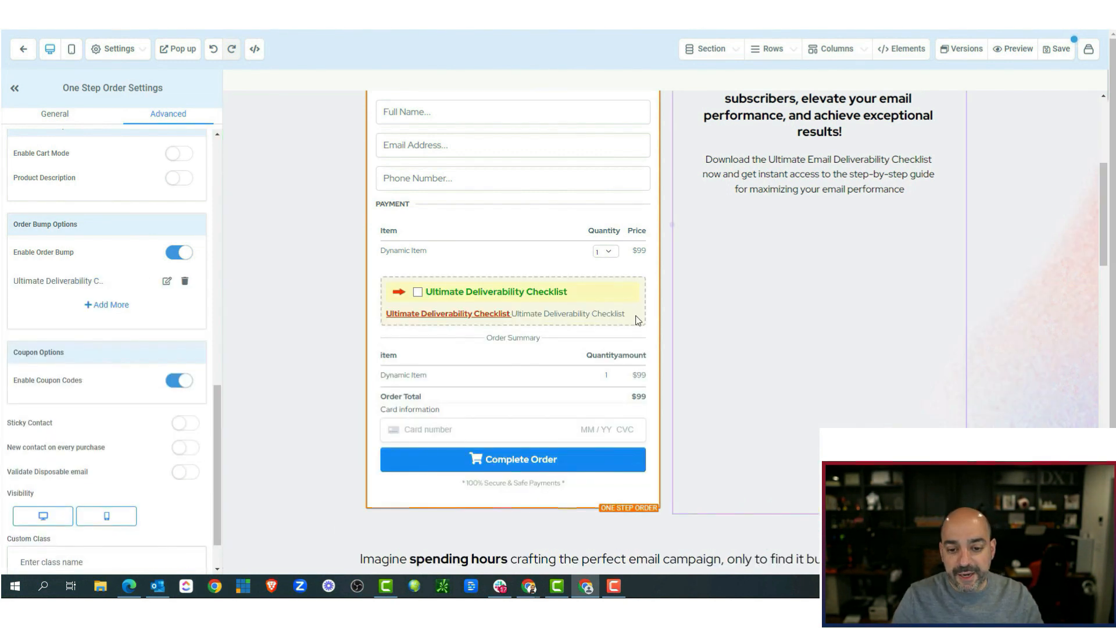
Step: Save the course page and return to the funnel's step overview
scroll(491, 302, up, 5)
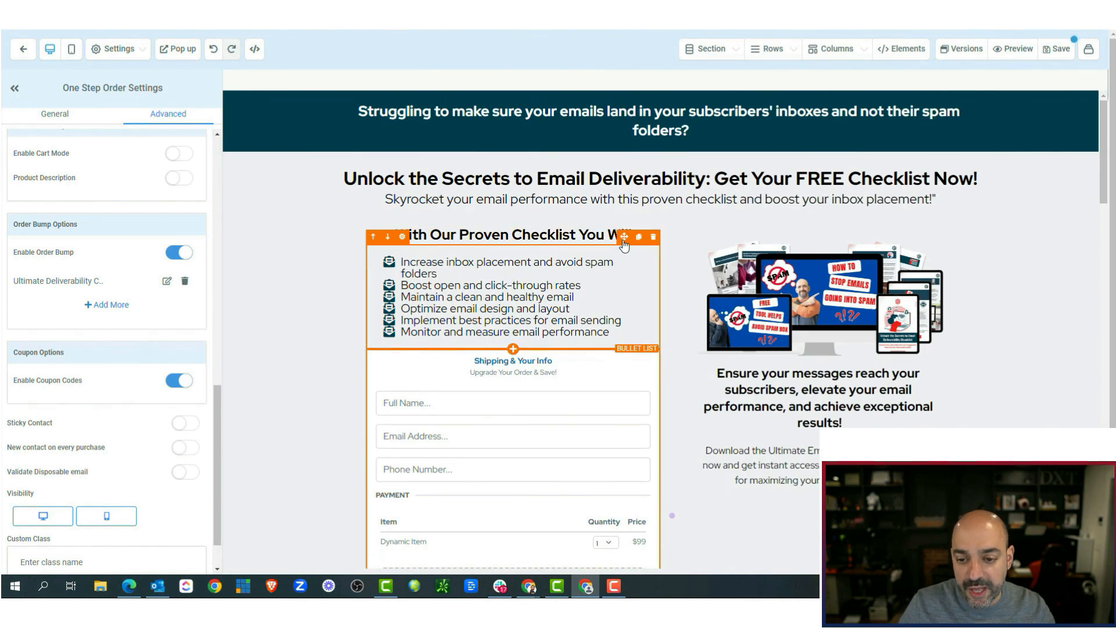
click(1059, 50)
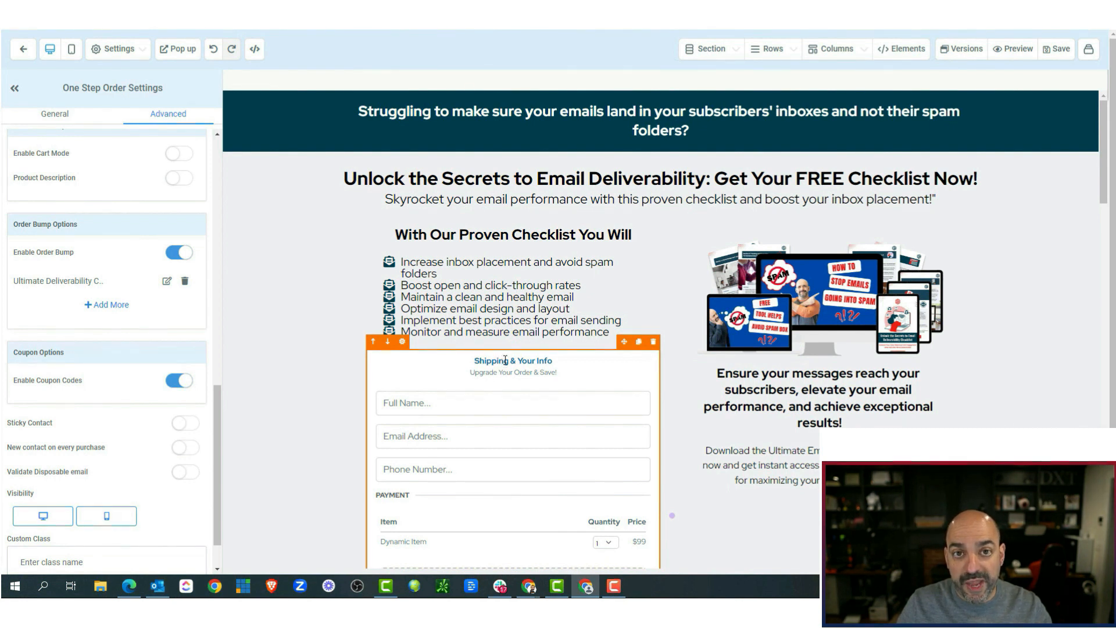
click(33, 55)
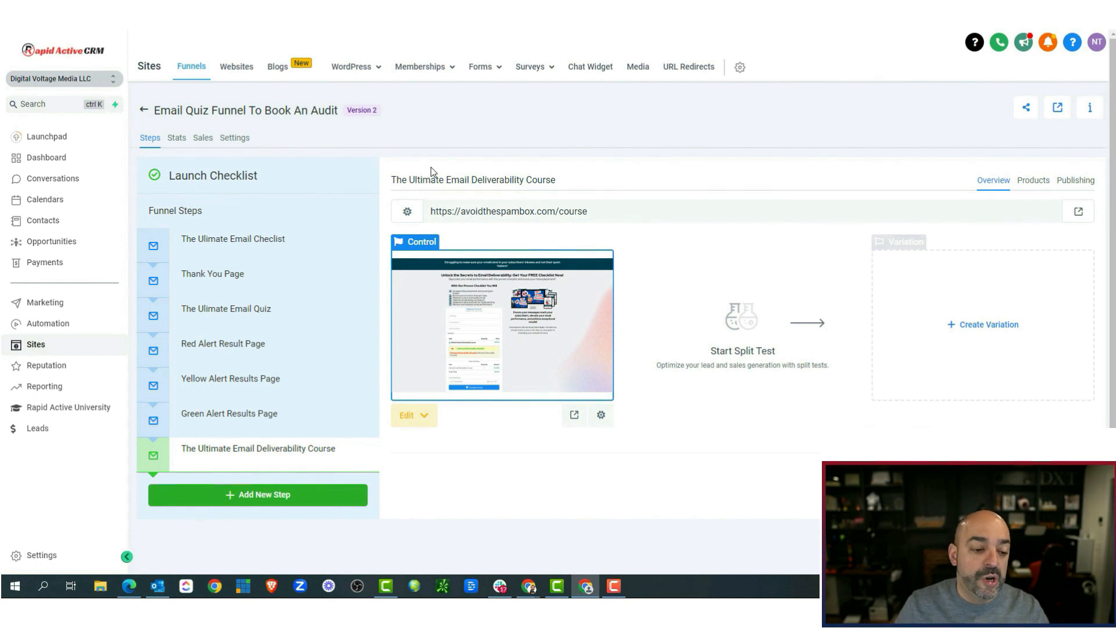
Step: Create a workflow folder named "5. Email Deliverability Course" in Automation and open it
click(29, 329)
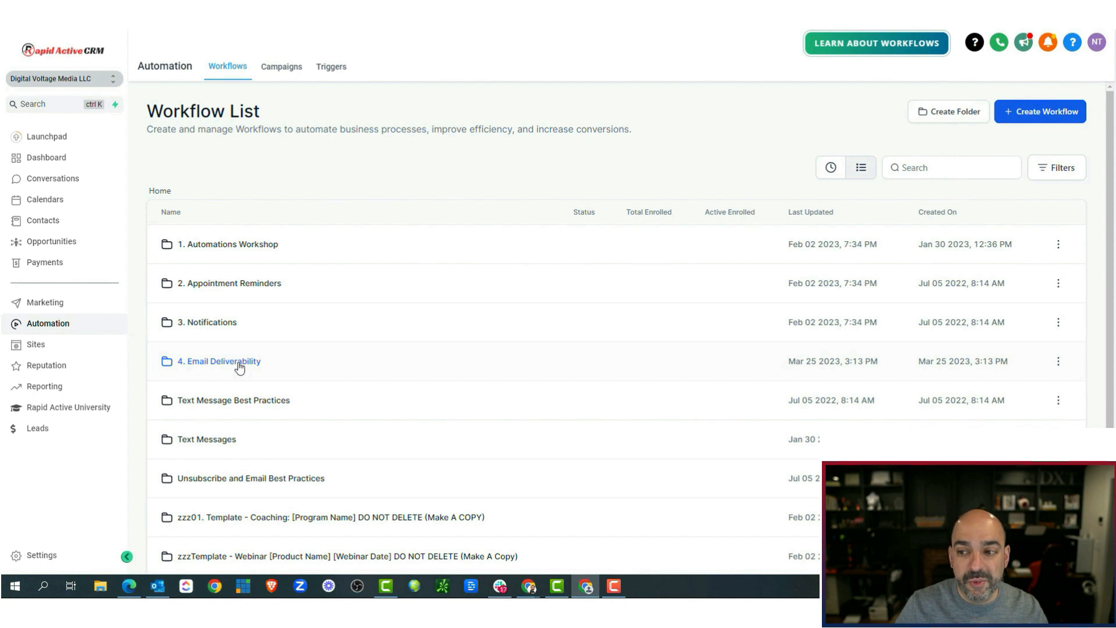
click(951, 119)
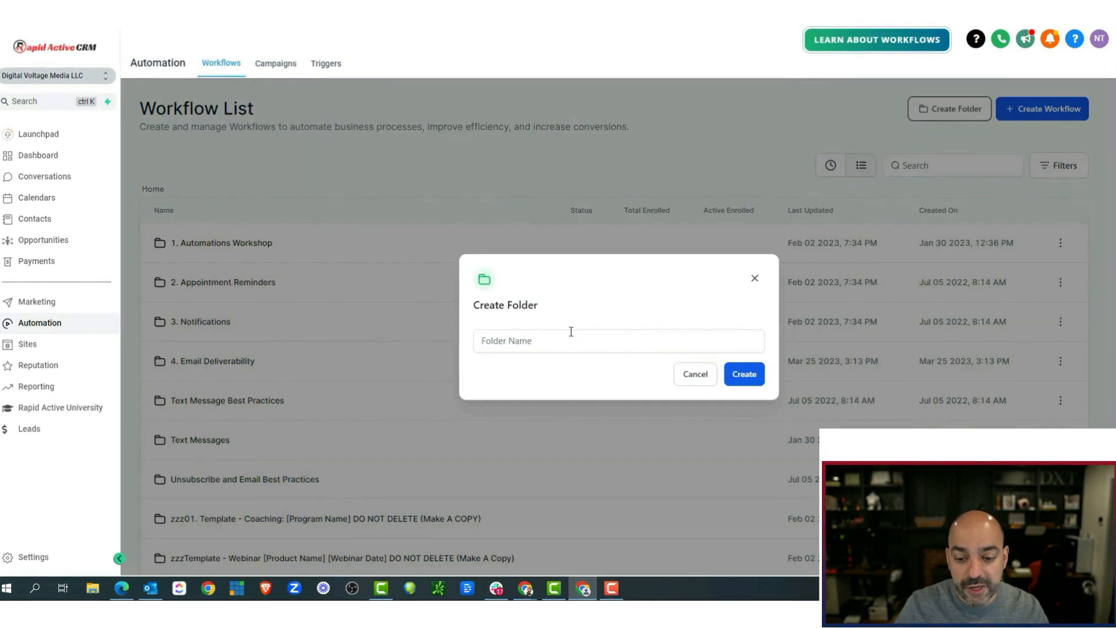
text(5)
text(. )
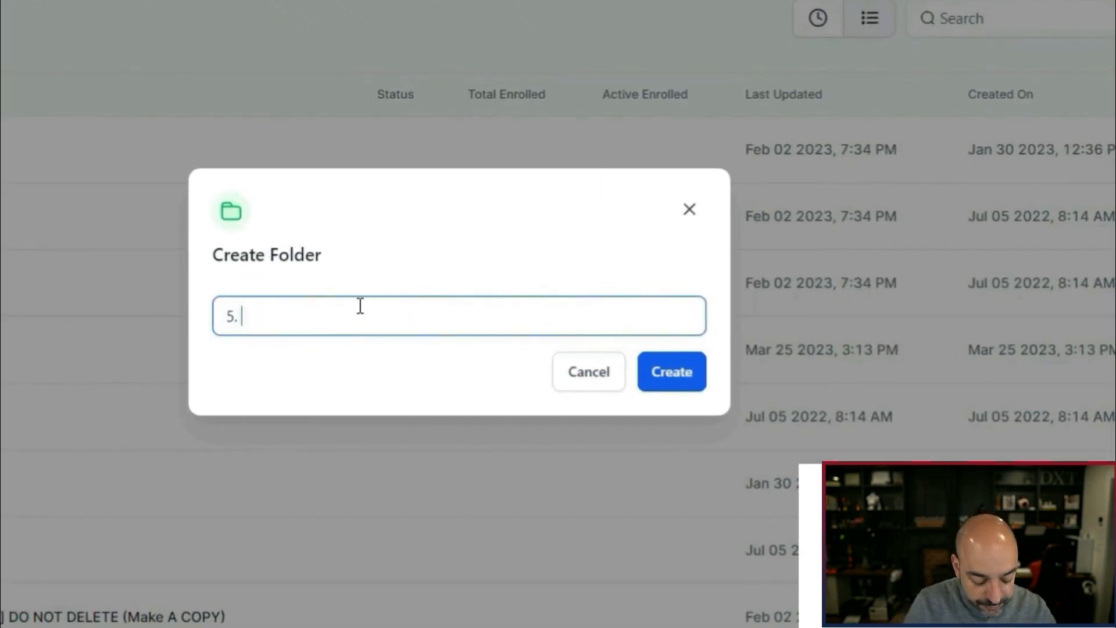
text(Email Del)
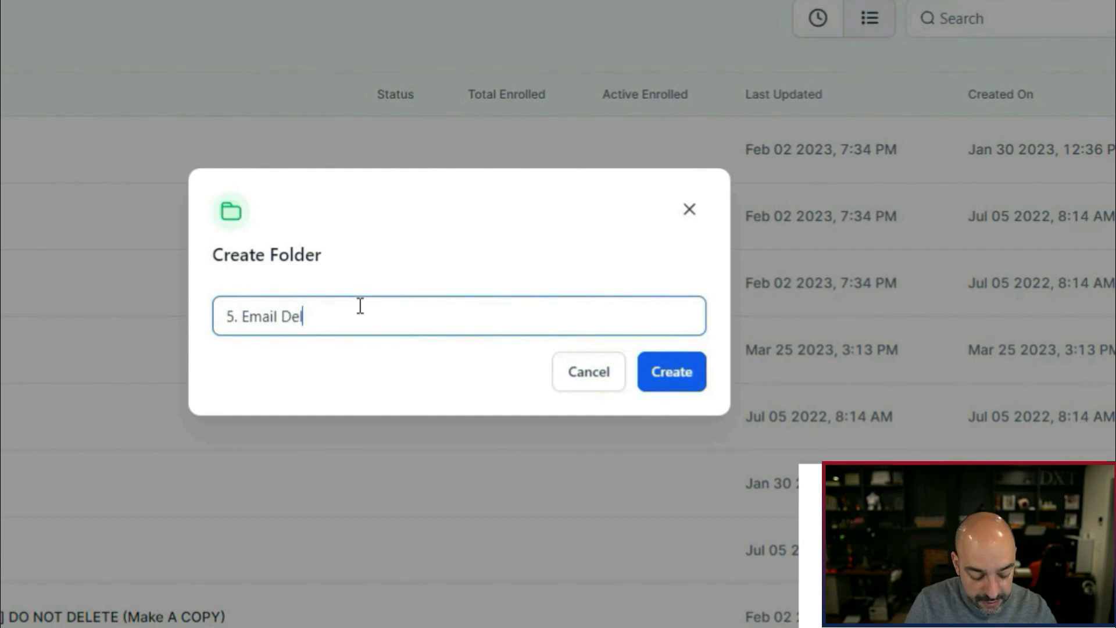
text(ierability Course)
right_click(318, 316)
click(375, 331)
click(672, 372)
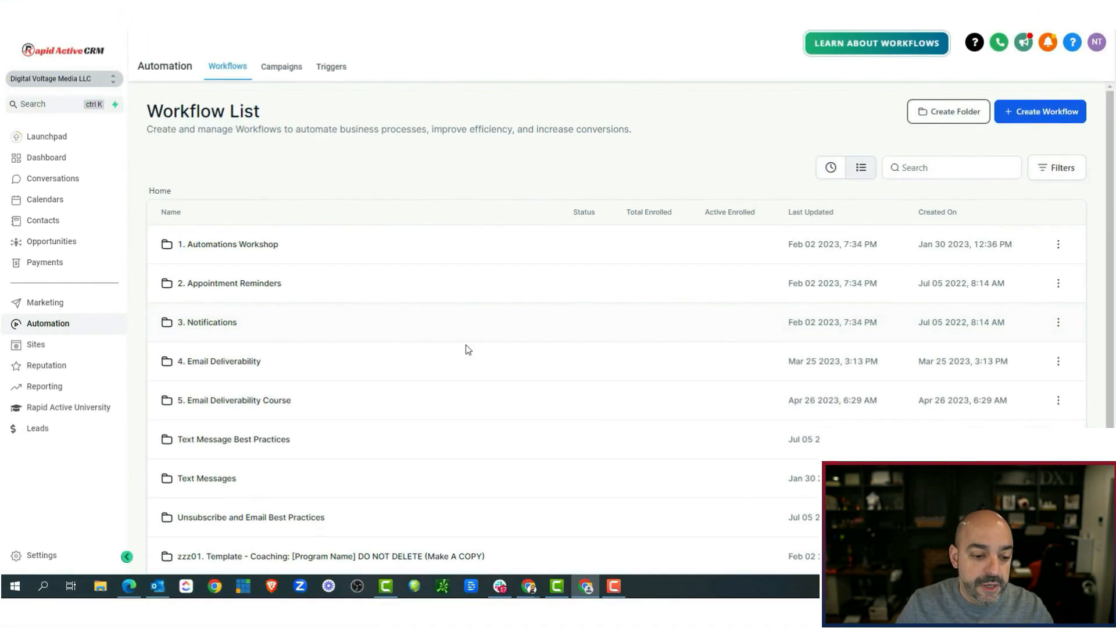
click(232, 400)
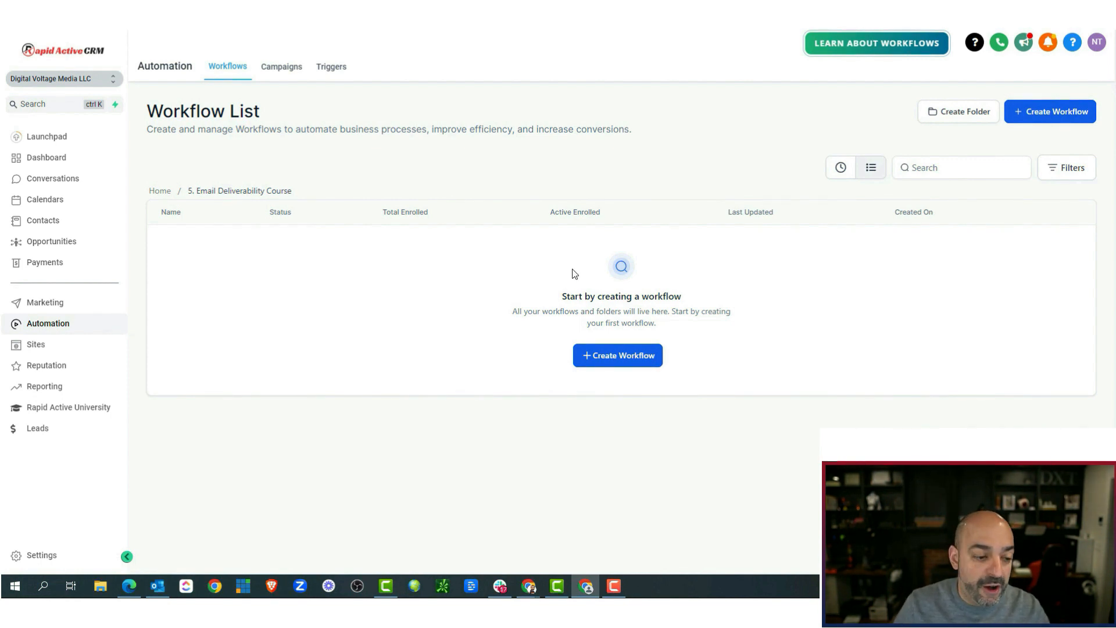
Step: Open Opportunities in a separate browser tab and display the Email Deliverability Course pipeline to review its stages
right_click(51, 241)
click(126, 250)
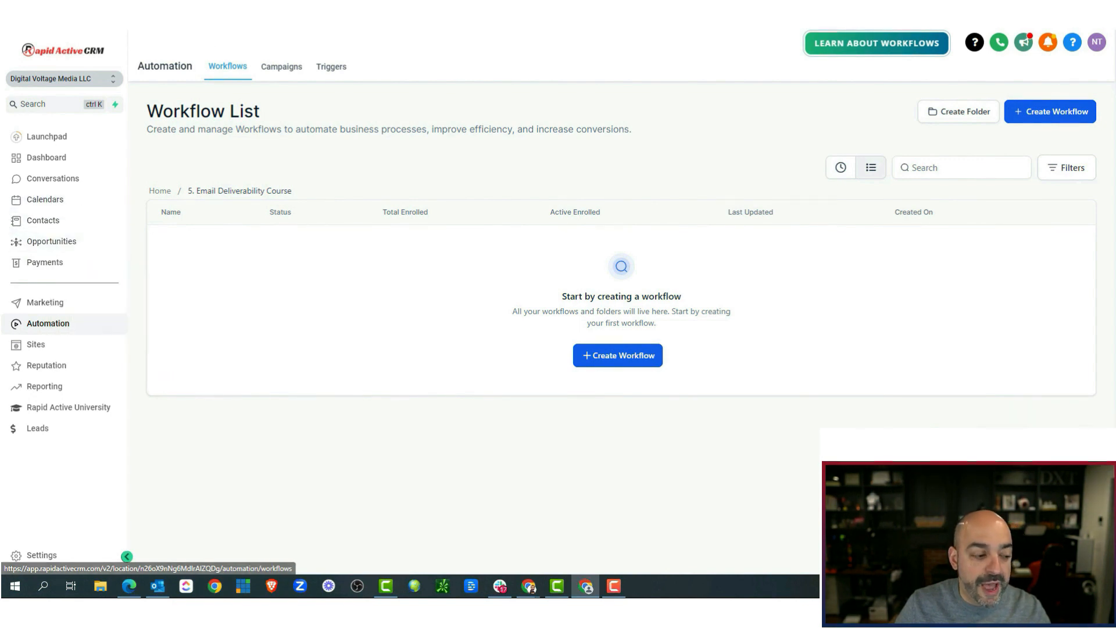
click(205, 12)
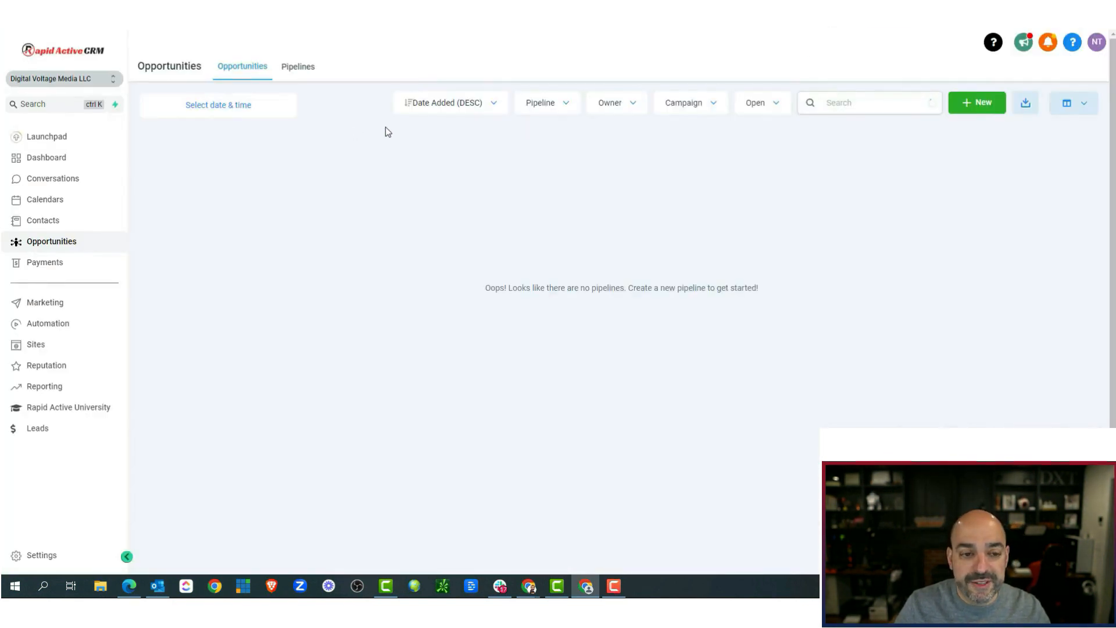
click(301, 74)
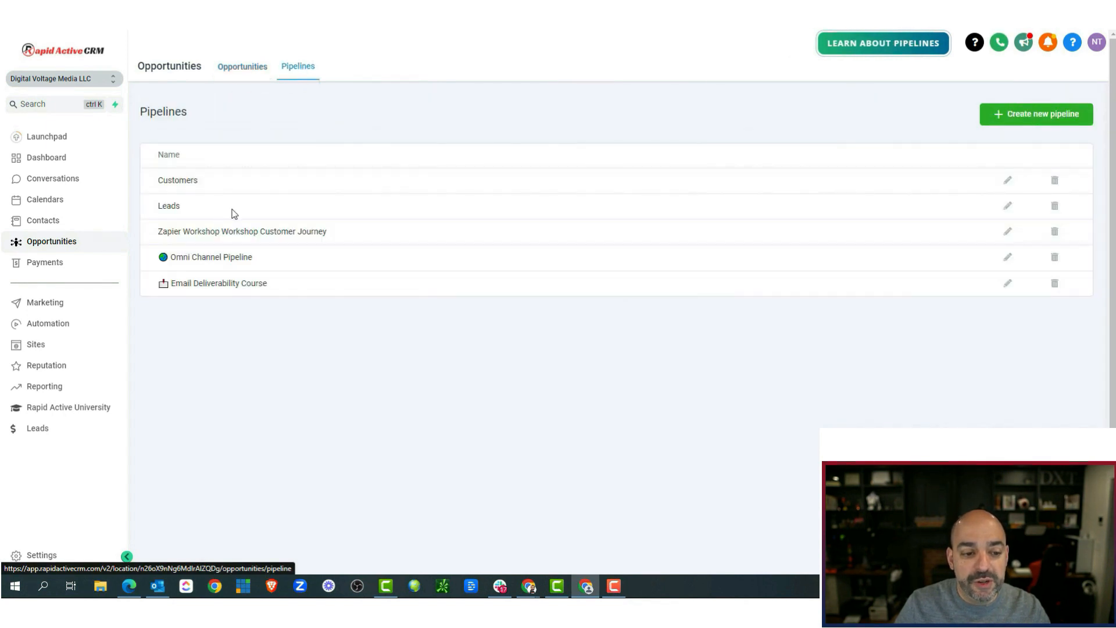
click(247, 68)
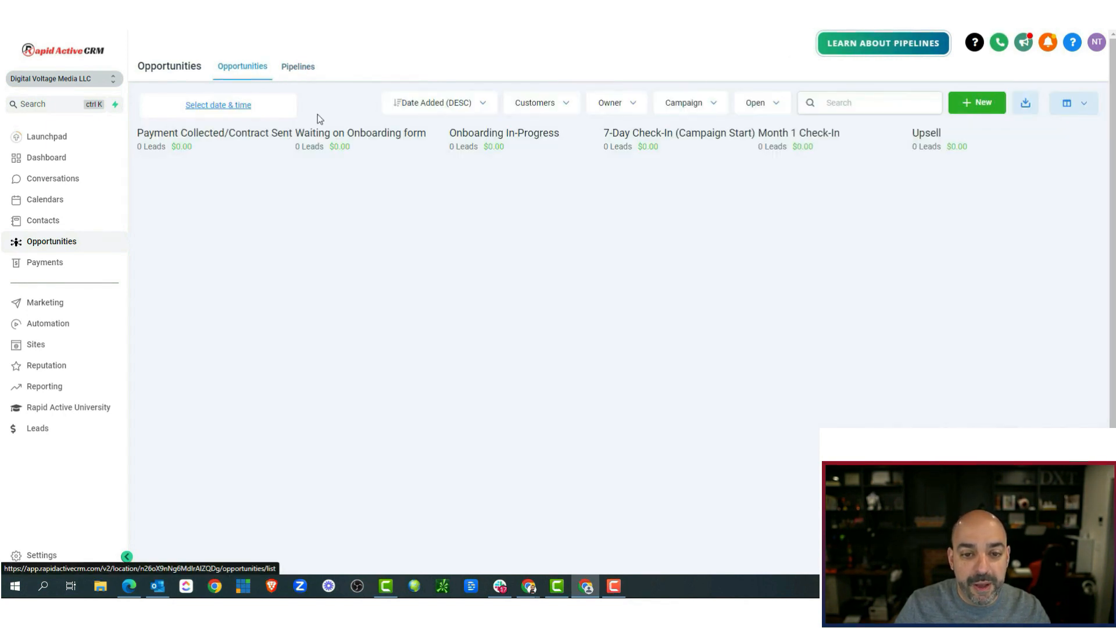
click(557, 107)
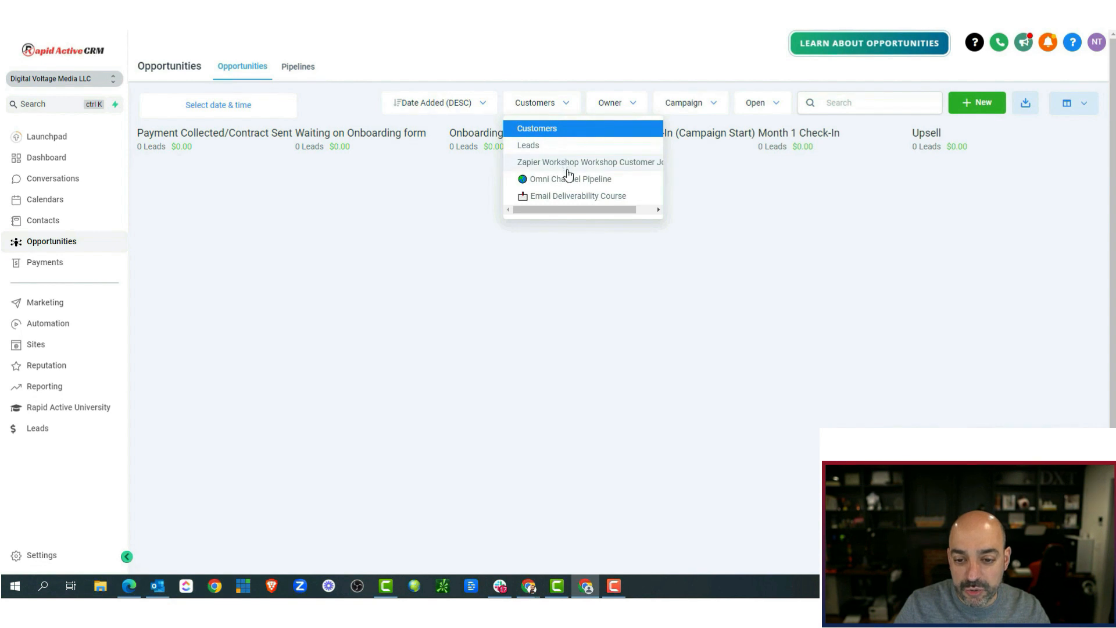
click(570, 196)
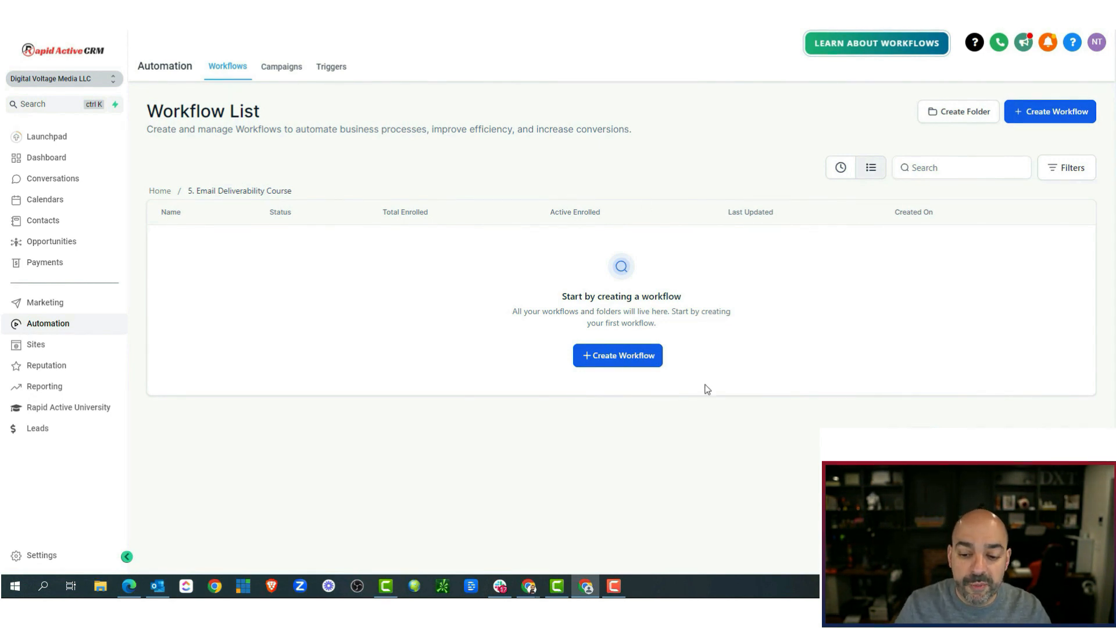
Step: Create a workflow from scratch in the course's workflow folder and name it "EM1. Abandoned Cart"
click(624, 359)
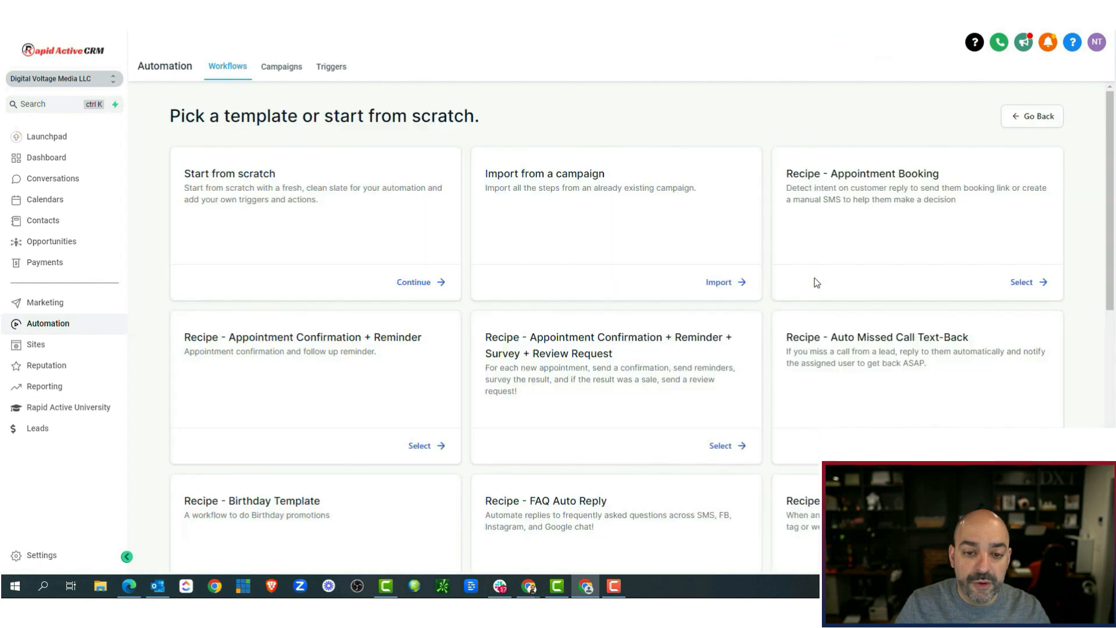
click(416, 283)
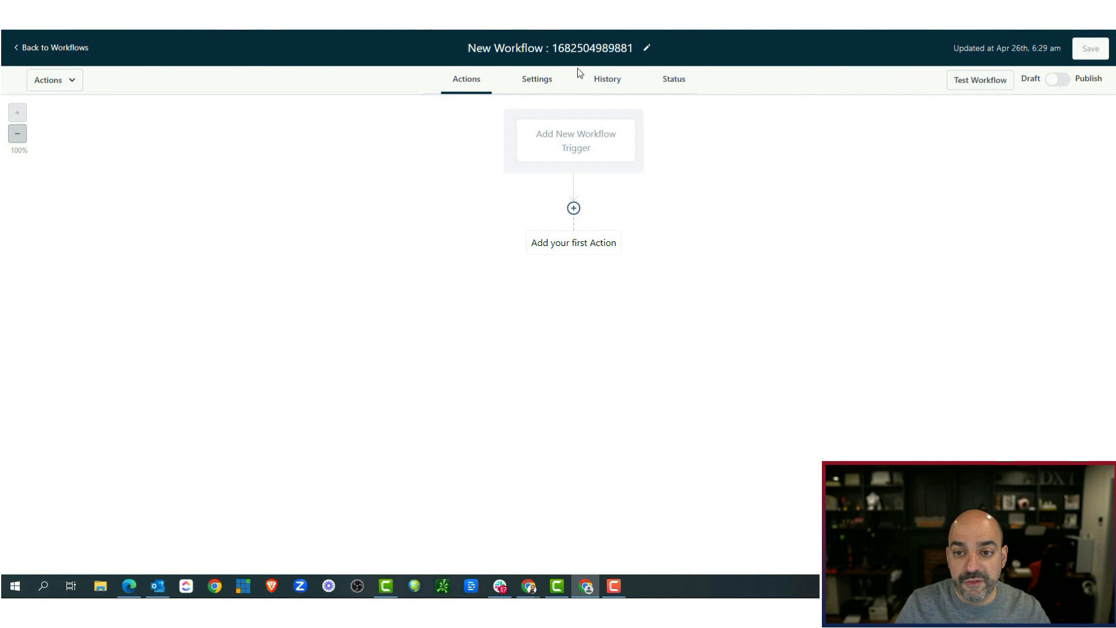
click(472, 46)
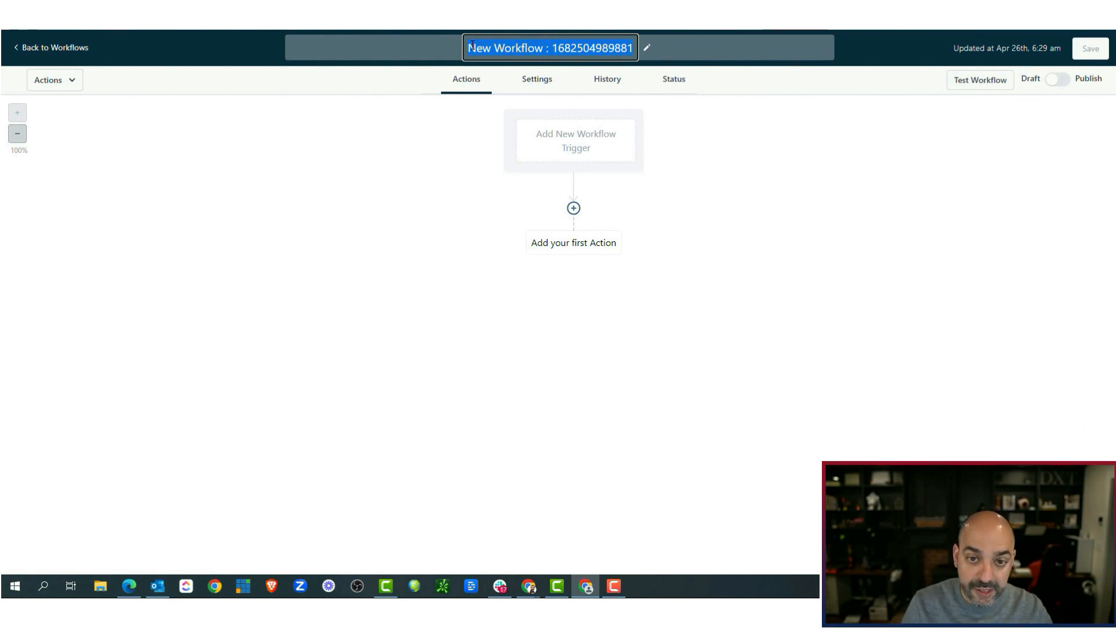
text(EM)
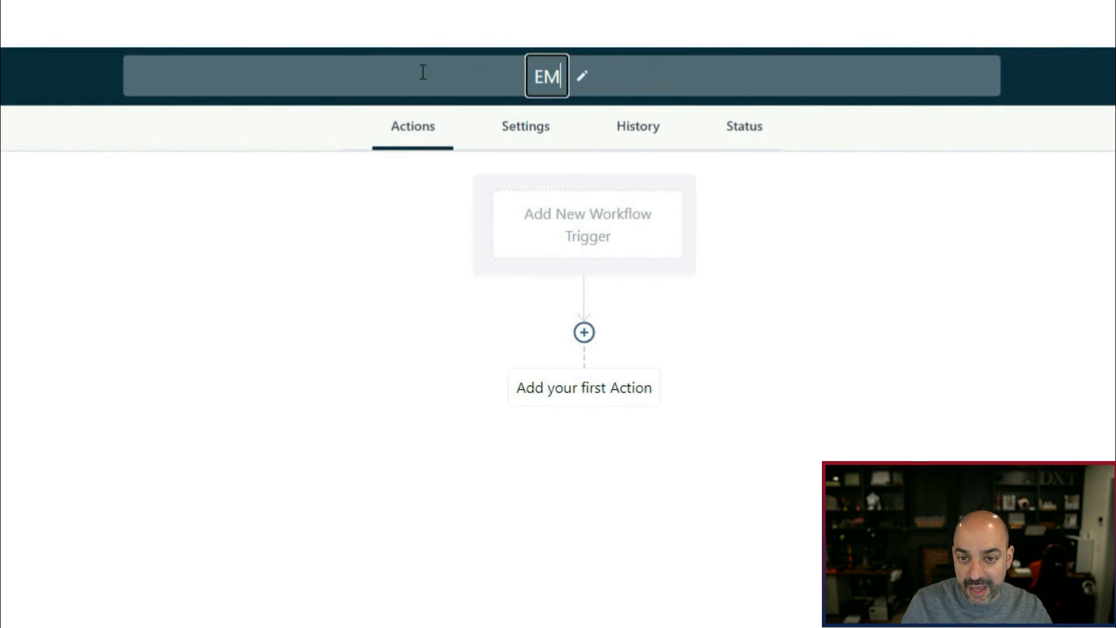
text(1.)
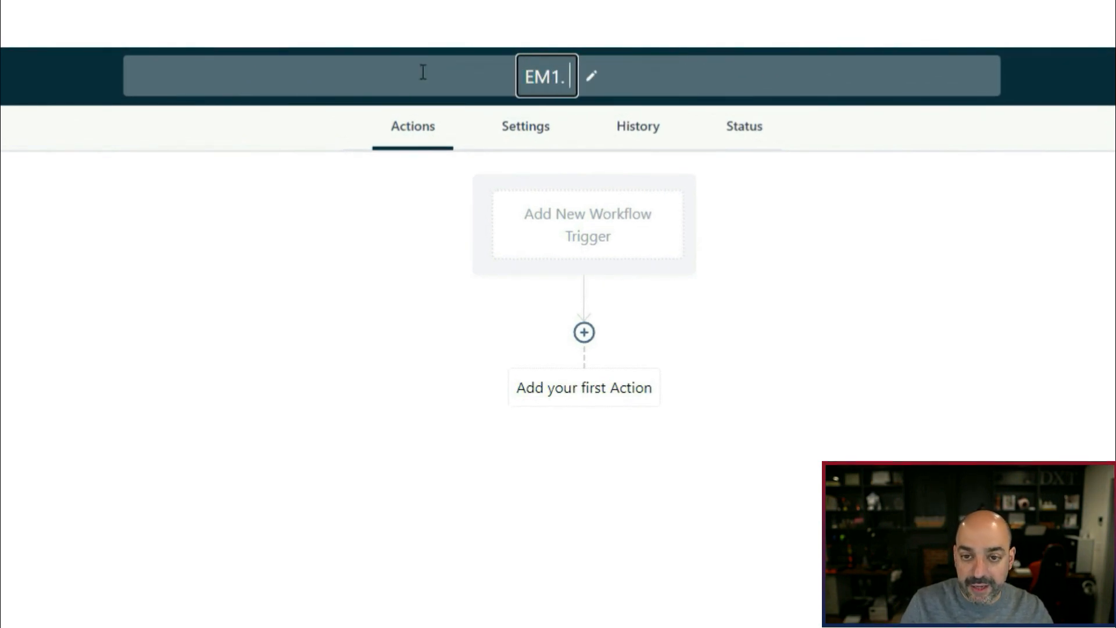
text( A)
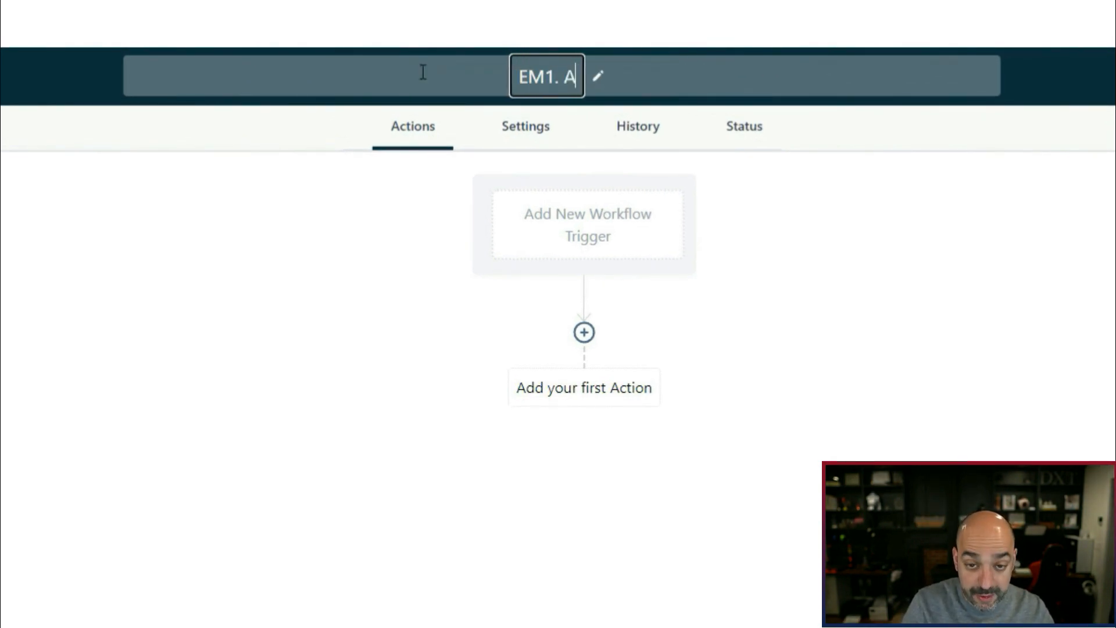
text(bandoned Cart)
key(Return)
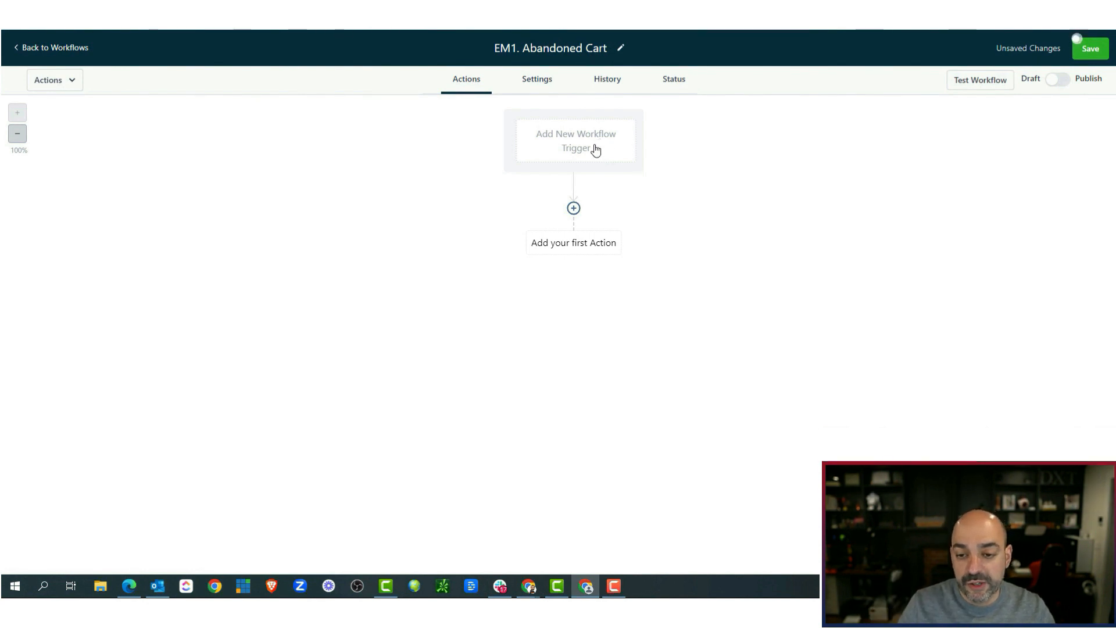
Step: Add an Order Form Submission trigger with an In funnel/website filter set to "Email Quiz Funnel To Book An Audit"
click(593, 150)
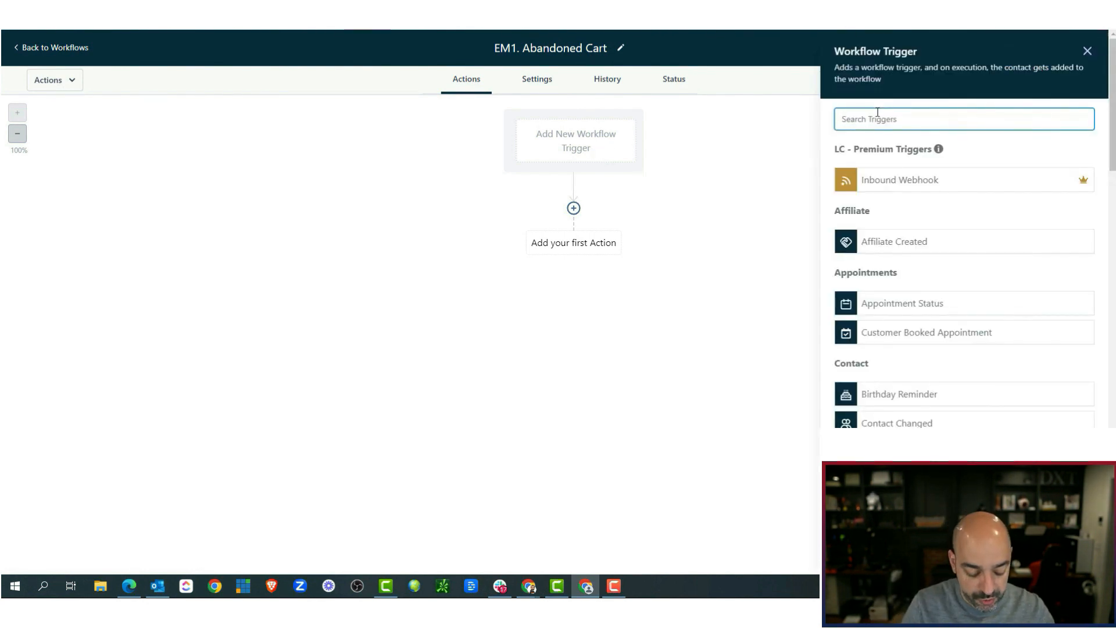
text(order)
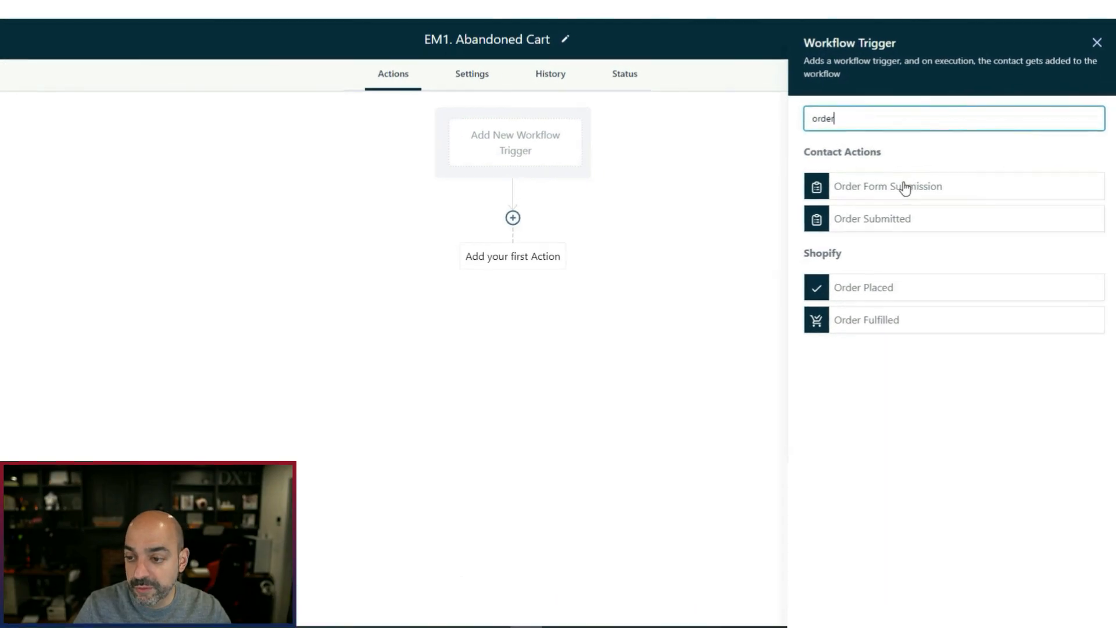
click(921, 180)
click(724, 254)
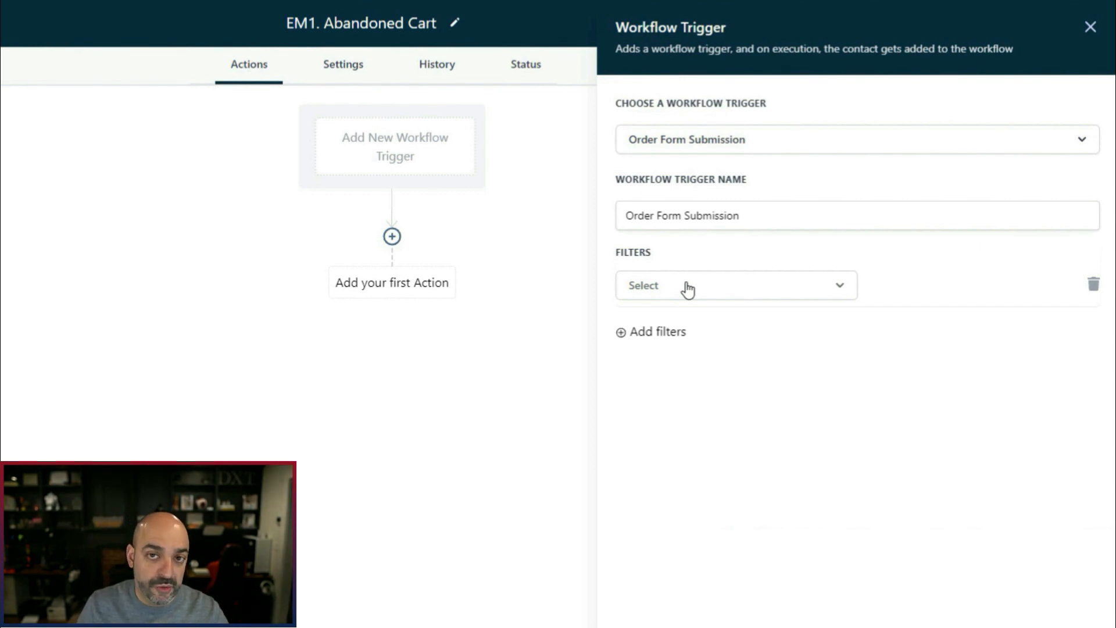
click(726, 296)
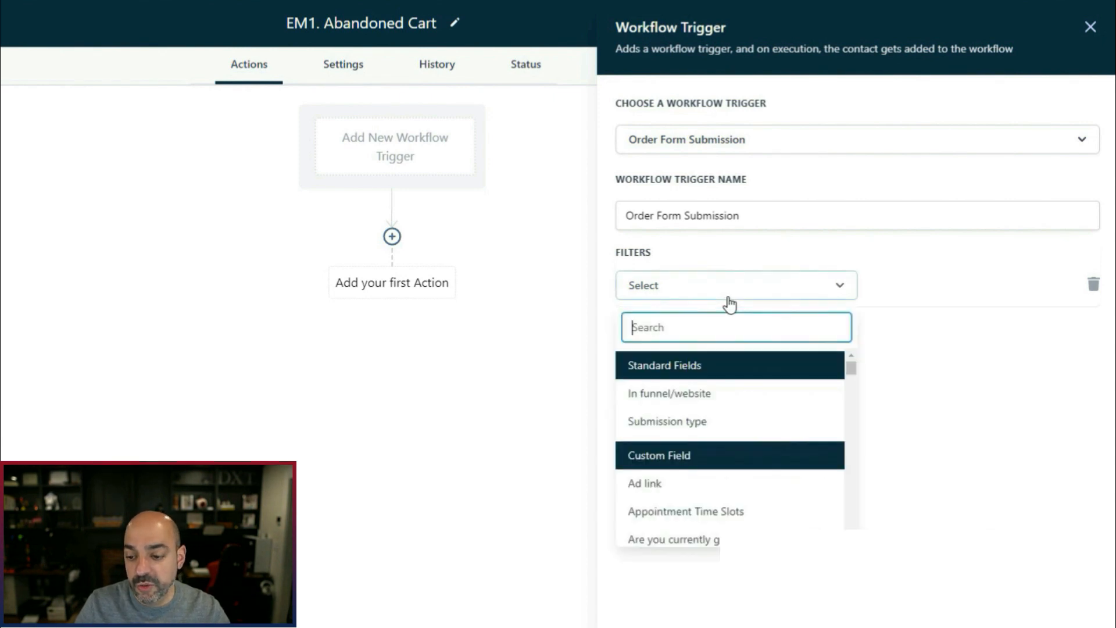
click(725, 397)
click(958, 286)
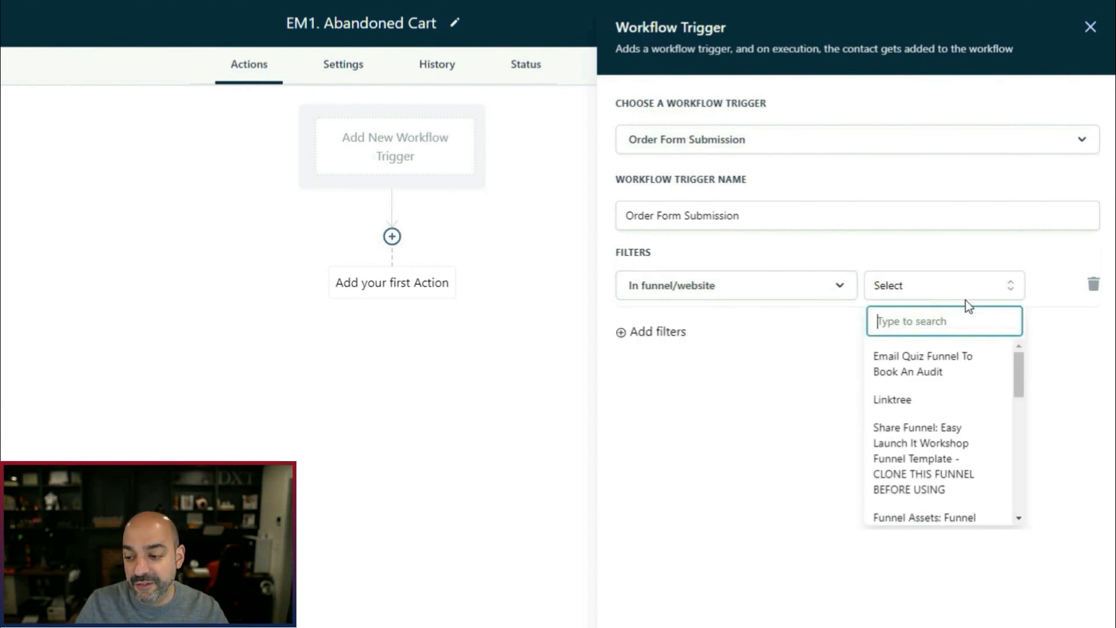
click(912, 363)
Step: Add a "Page is" filter to the trigger and set it to "The Ultimate Email Deliverability Course"
click(681, 348)
click(680, 349)
click(700, 456)
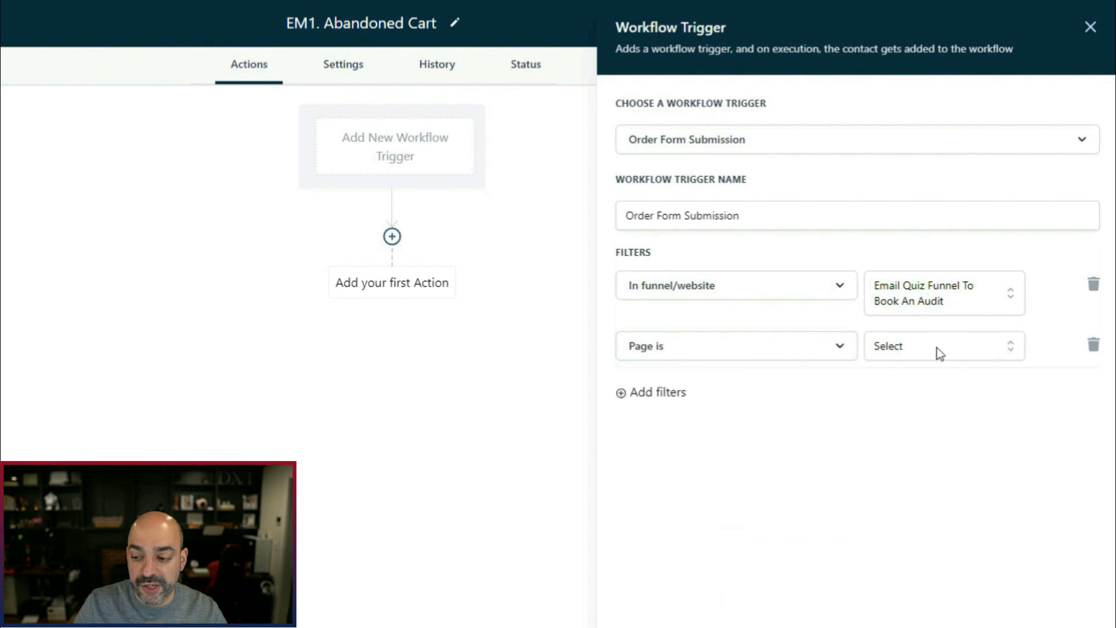
click(940, 349)
scroll(952, 442, down, 2)
scroll(941, 465, up, 1)
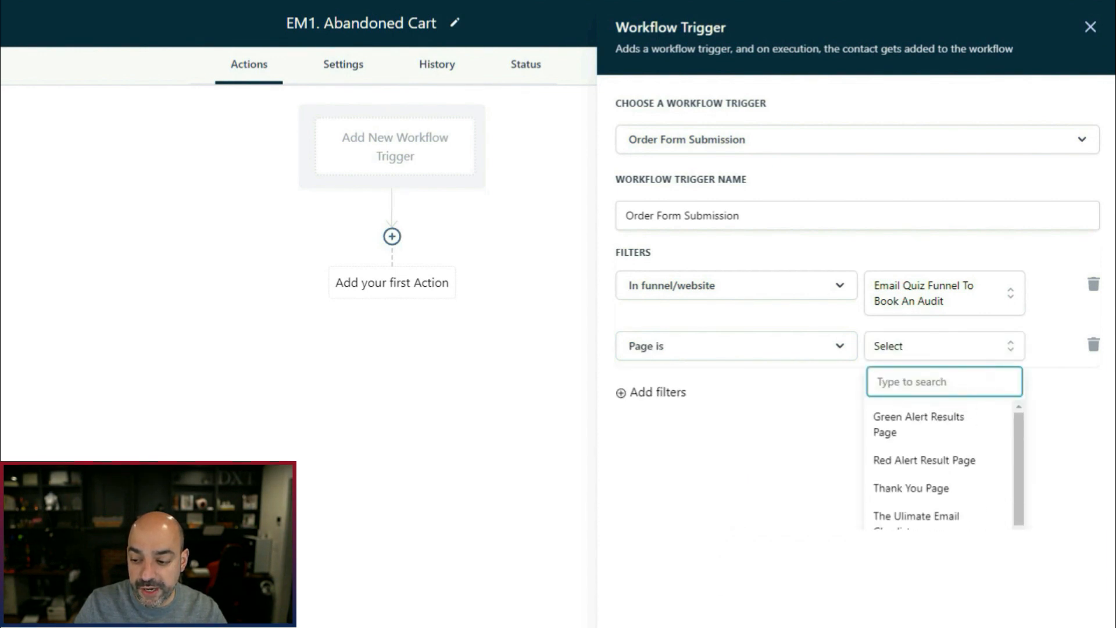
scroll(969, 443, down, 2)
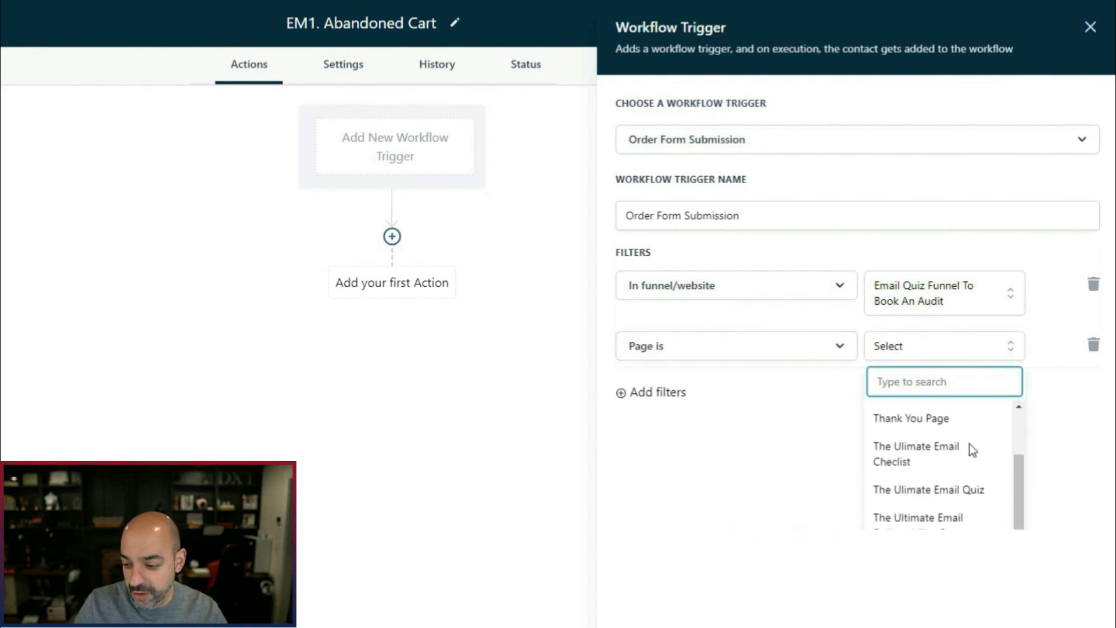
scroll(929, 456, up, 1)
scroll(930, 456, down, 1)
click(940, 519)
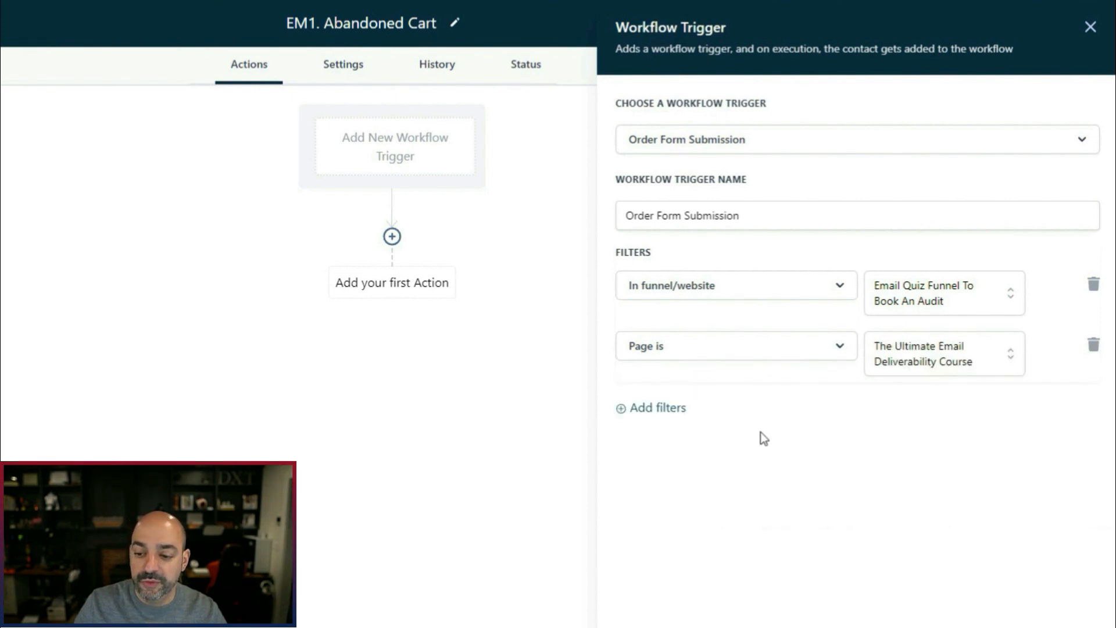
Step: Add a "Submission type" filter to the order form trigger and choose its value
click(670, 410)
click(668, 409)
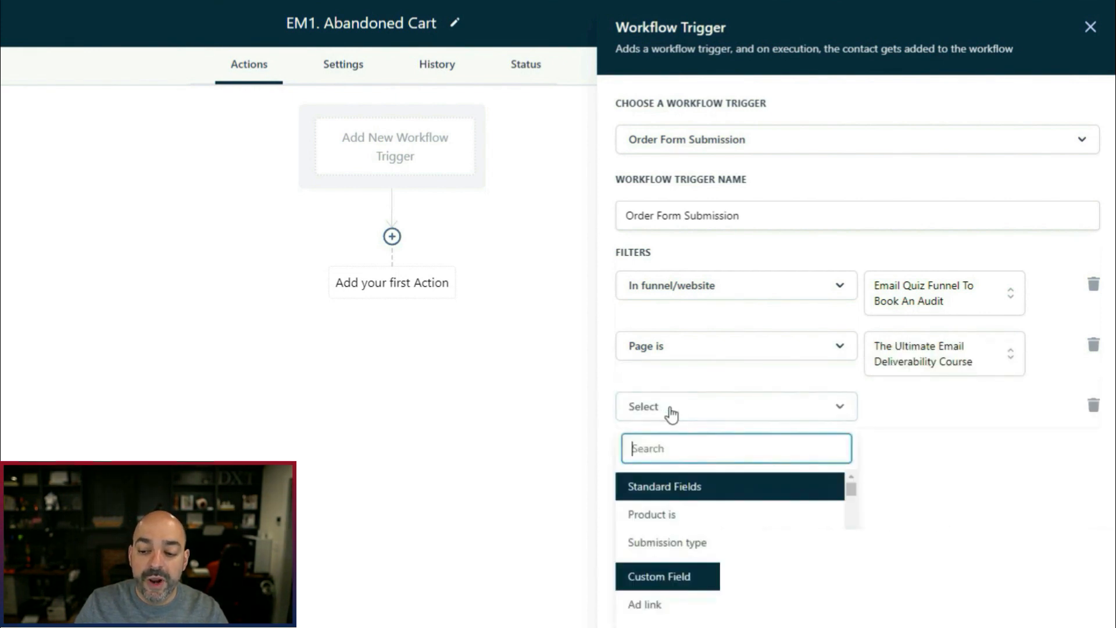
click(693, 537)
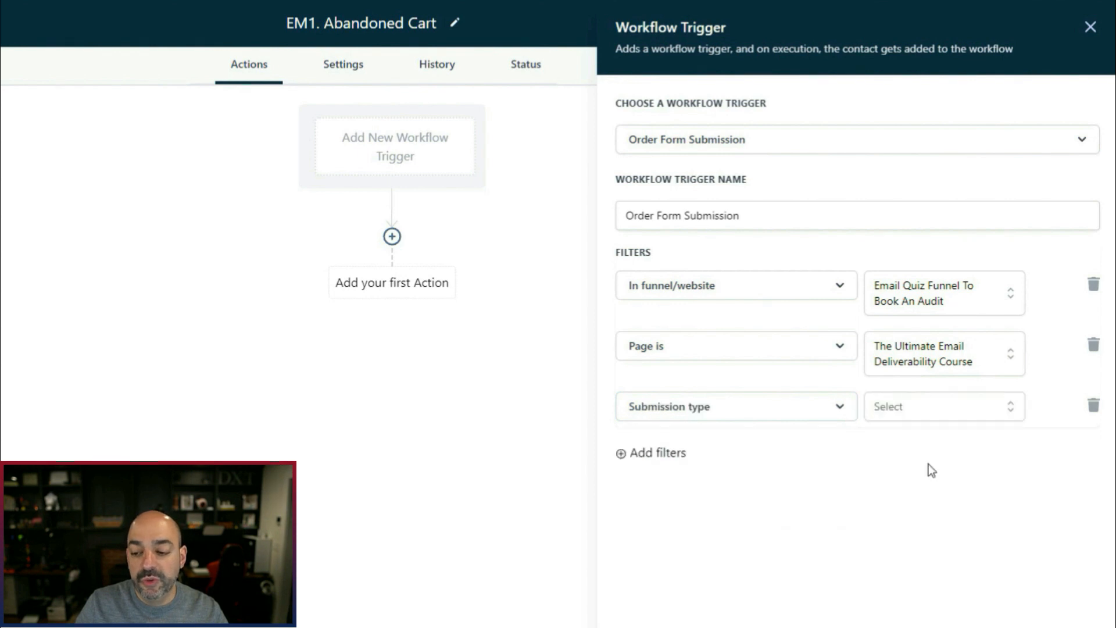
click(939, 411)
click(927, 512)
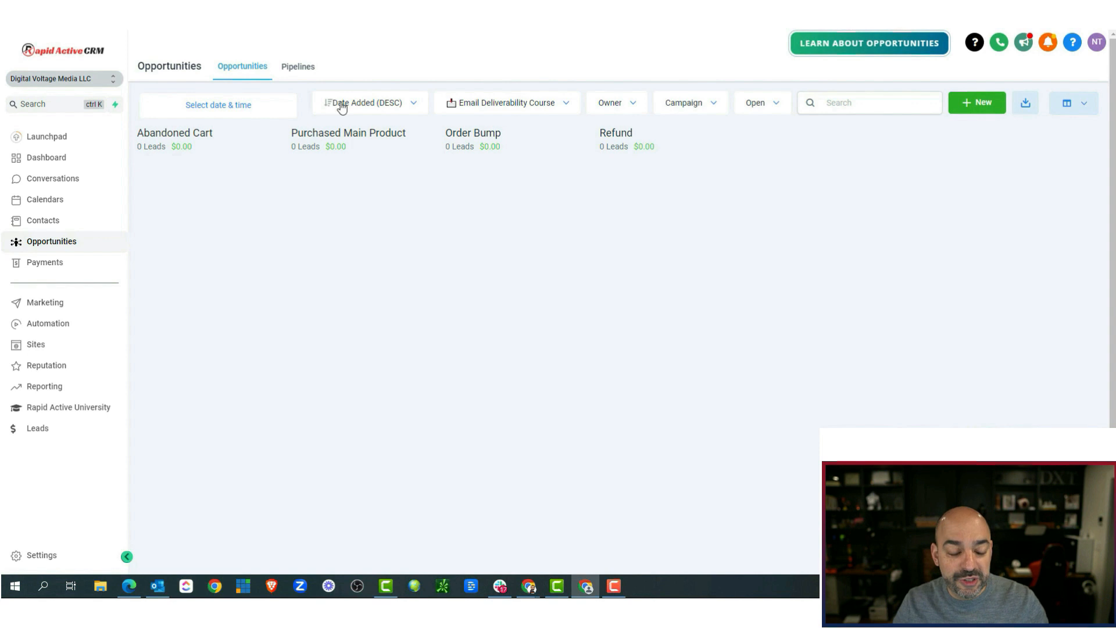
Step: Open "The Ultimate Email Deliverability Course" page of the Email Quiz Funnel To Book An Audit in the page editor
click(39, 343)
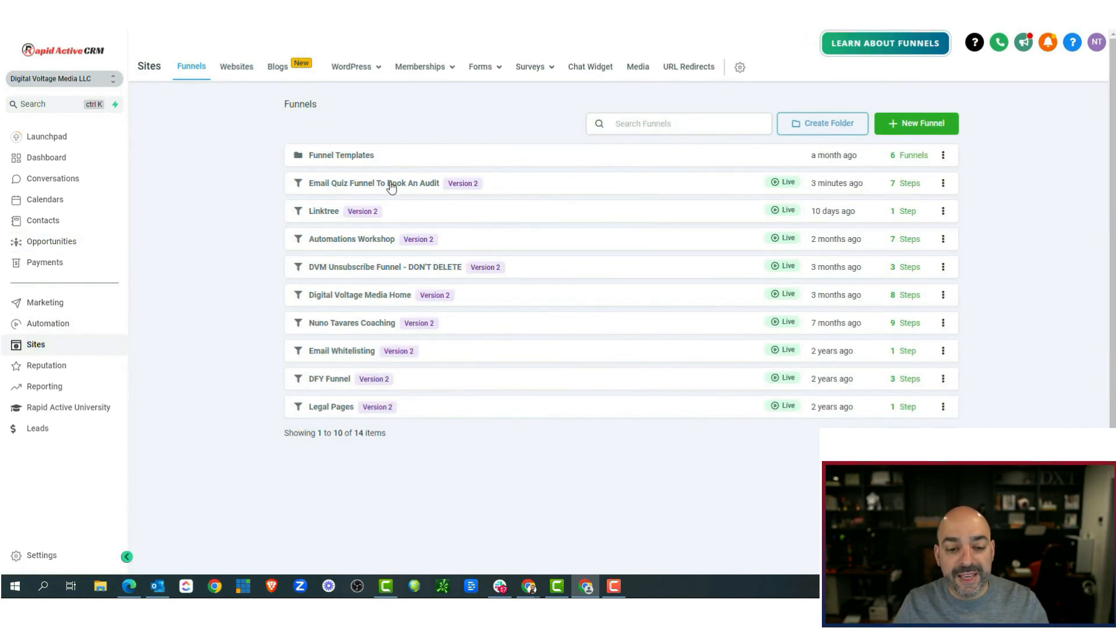
click(363, 184)
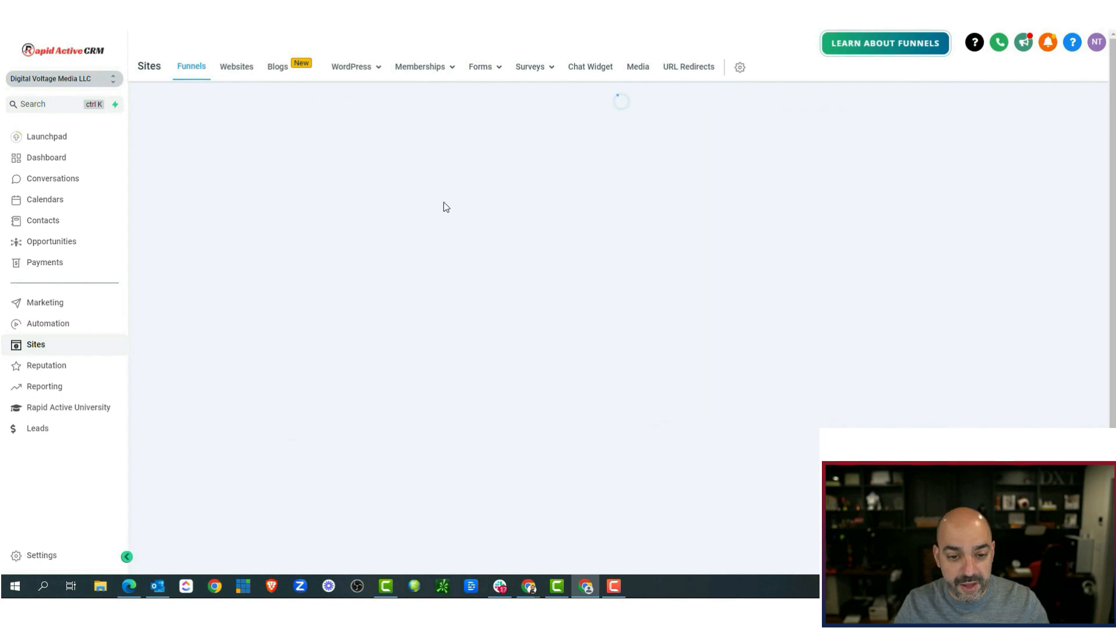
click(252, 451)
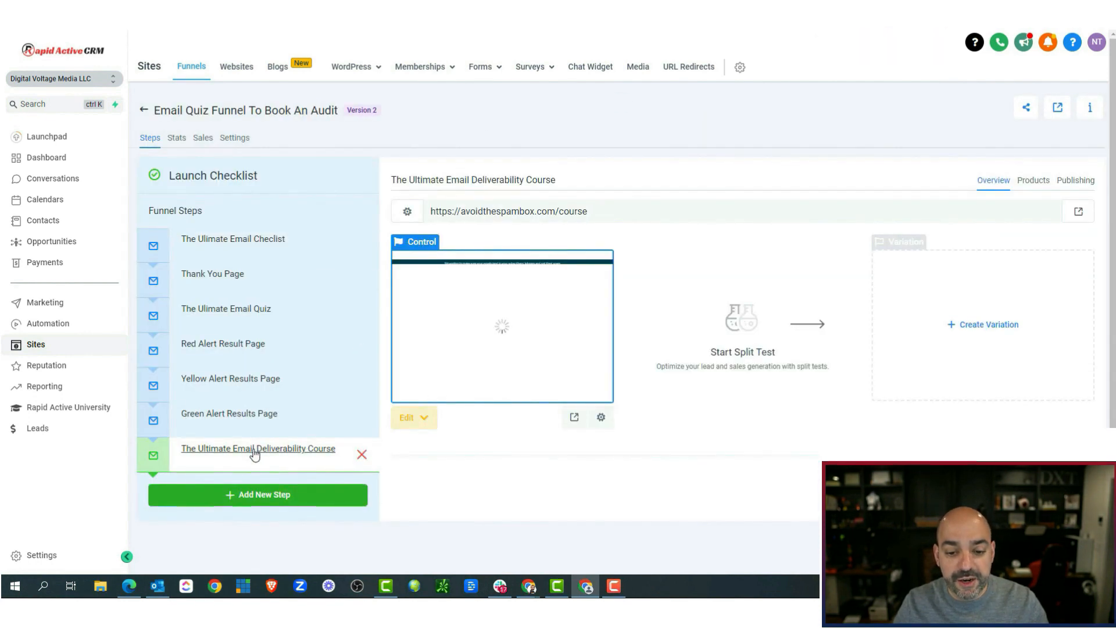
click(411, 415)
click(452, 449)
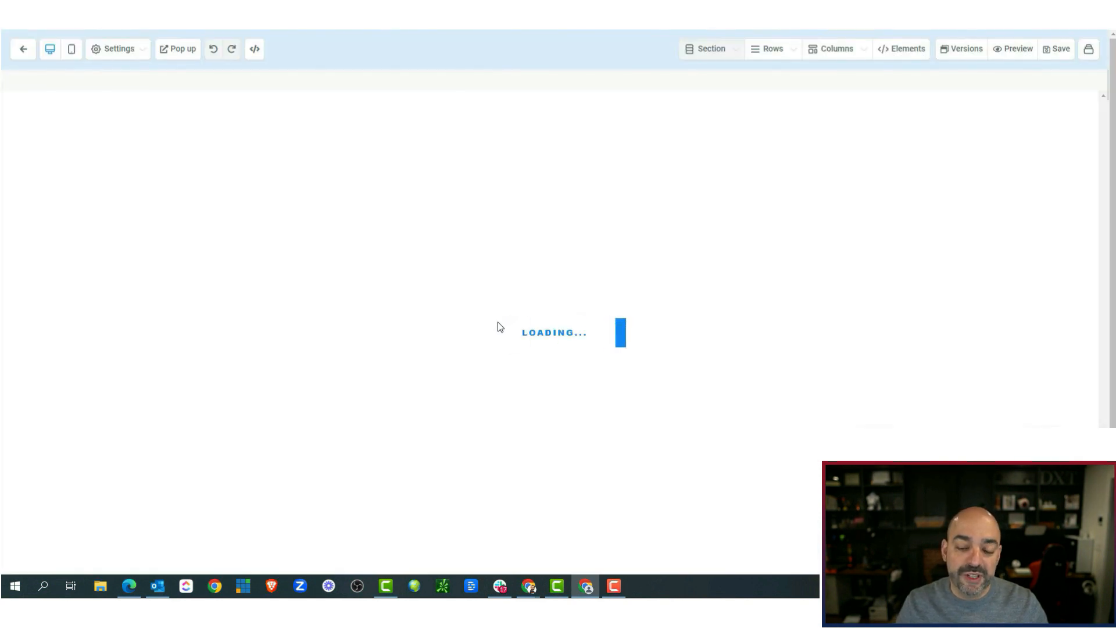
Step: Replace the one-step order form below the checklist bullets with a Two Step Order element
scroll(618, 322, down, 3)
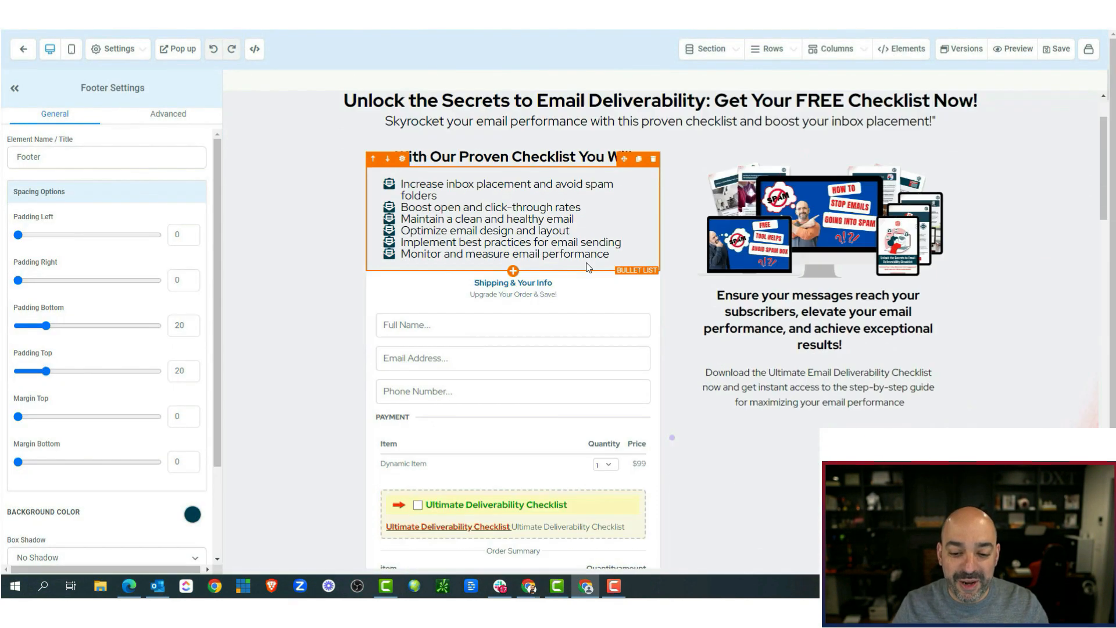
click(618, 323)
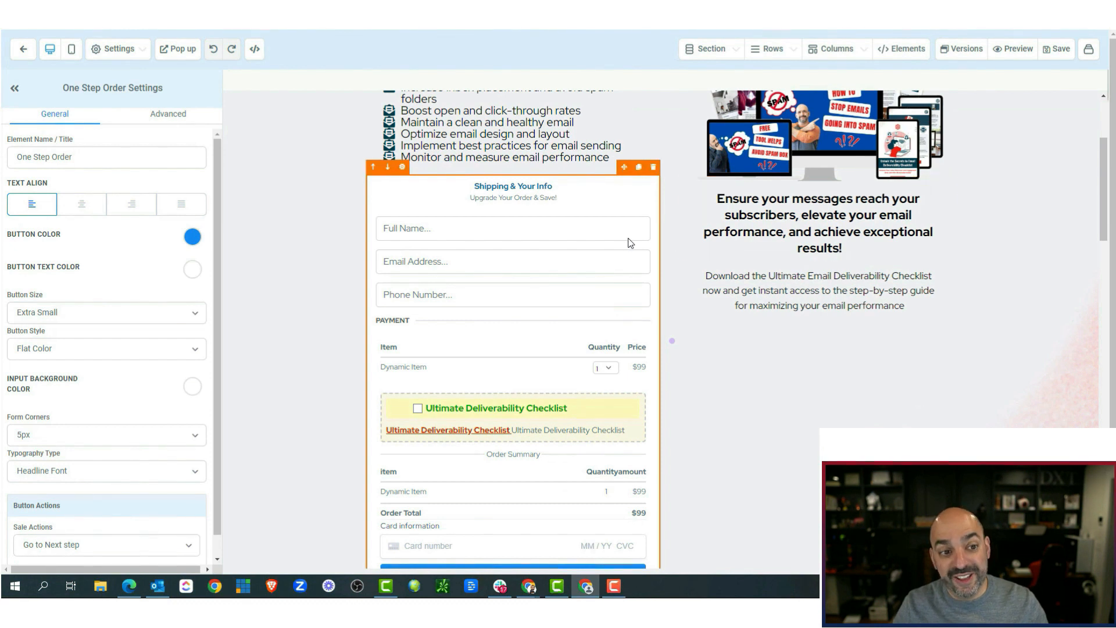
scroll(565, 213, down, 1)
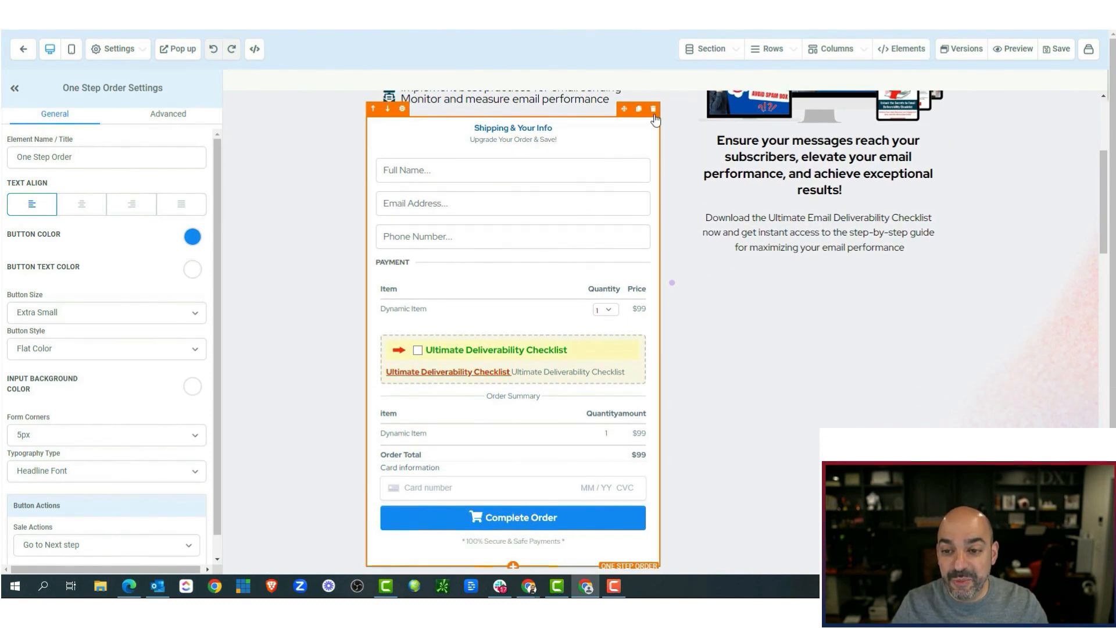
click(654, 110)
click(512, 251)
scroll(948, 339, down, 4)
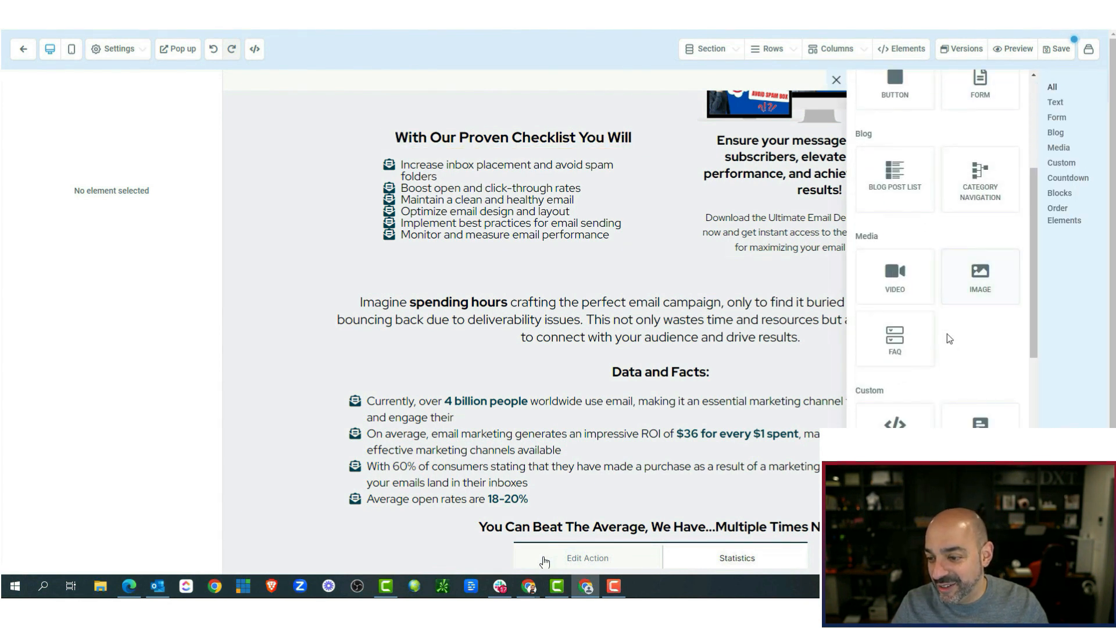
scroll(964, 348, down, 6)
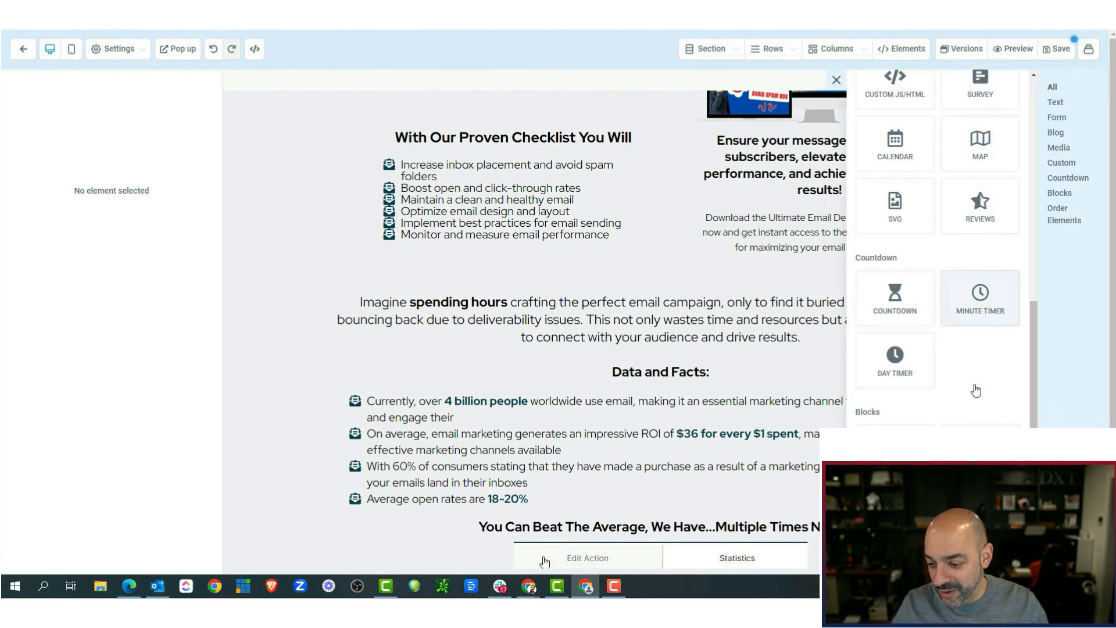
scroll(976, 390, down, 3)
click(979, 400)
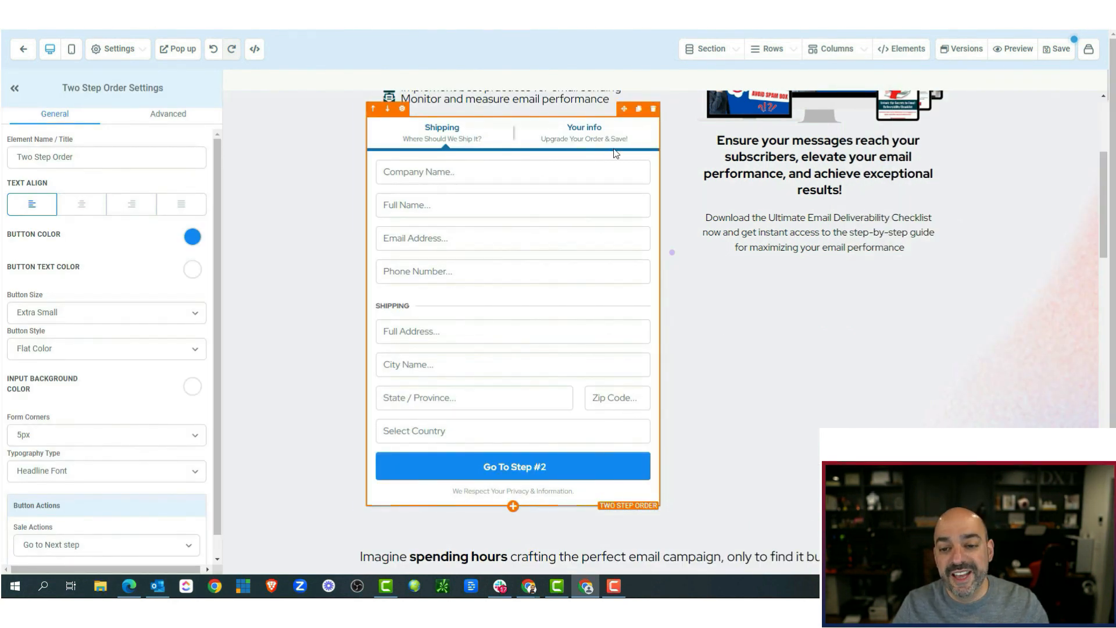
Step: Hide the shipping fields in step 1 of the two-step order form
click(165, 119)
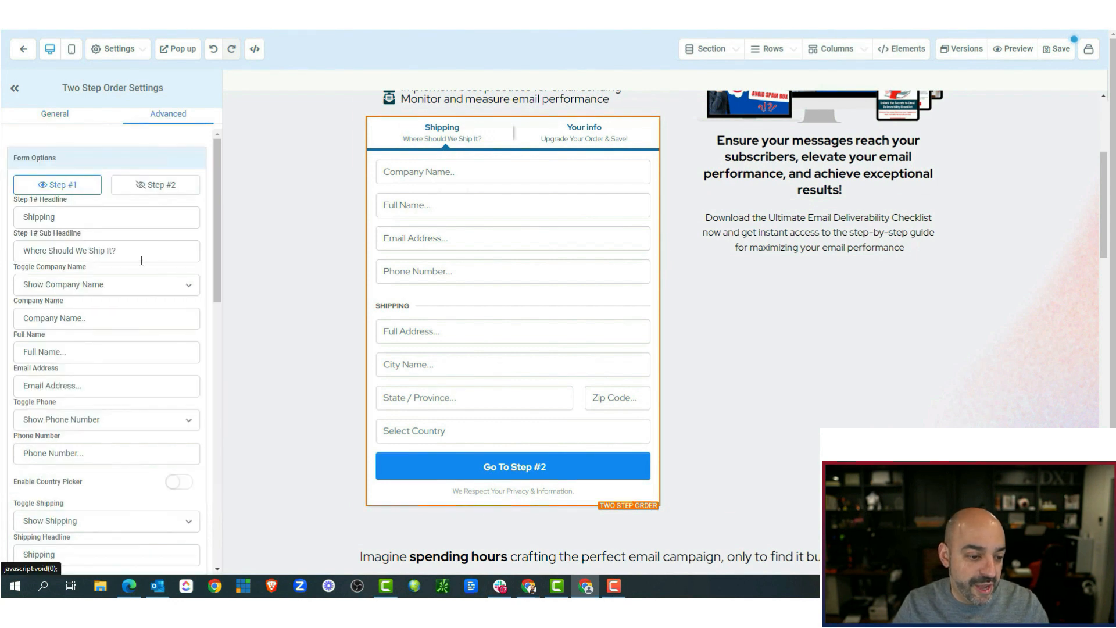
scroll(163, 378, down, 2)
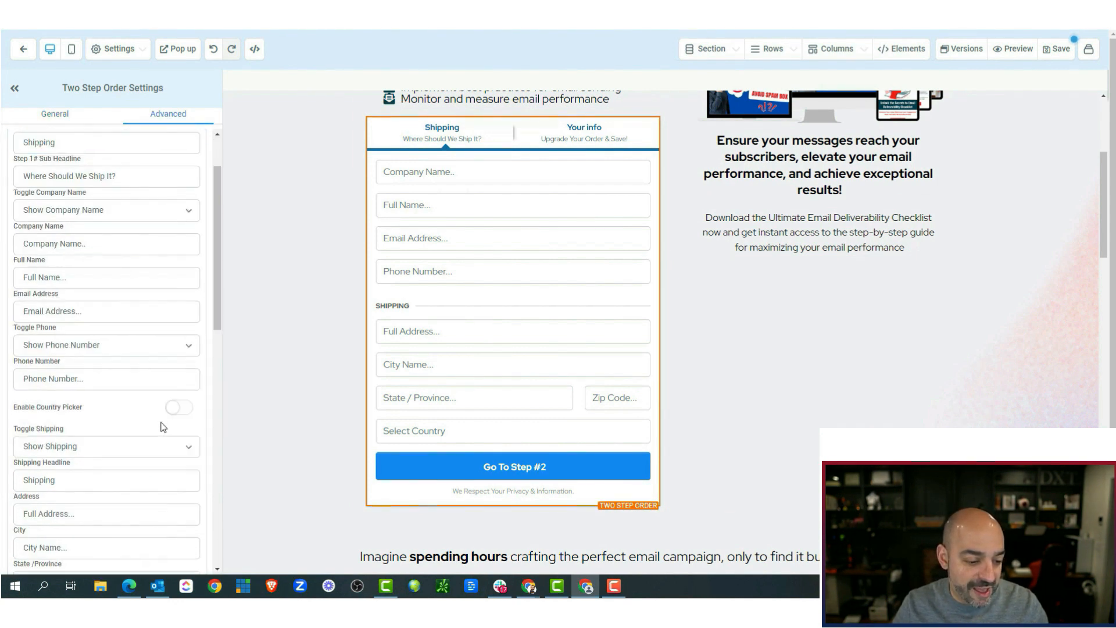
click(158, 410)
click(146, 432)
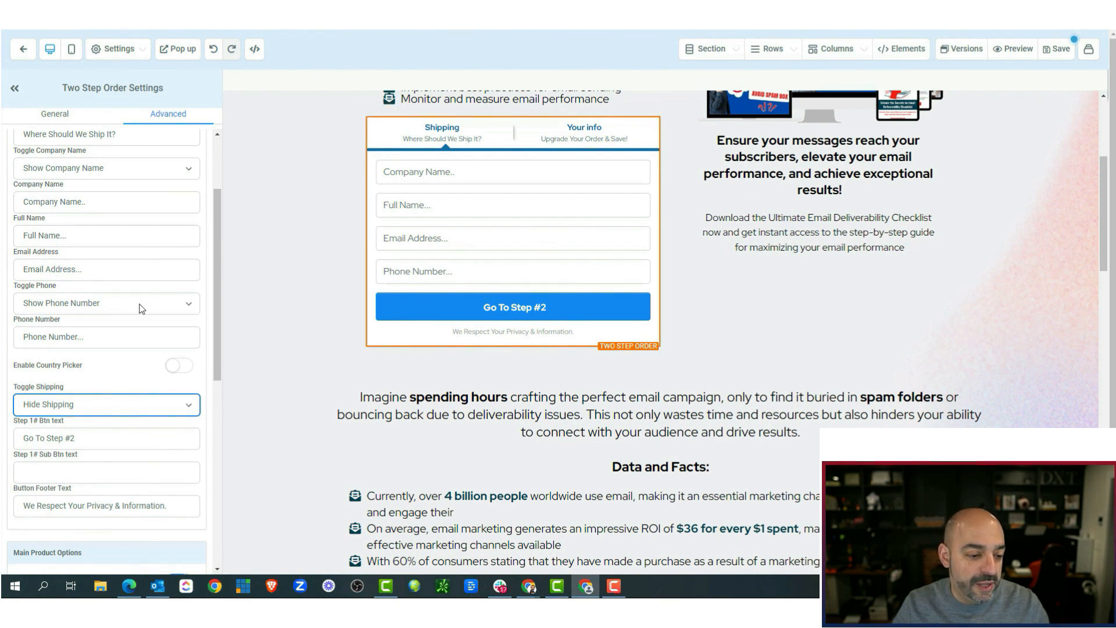
click(158, 307)
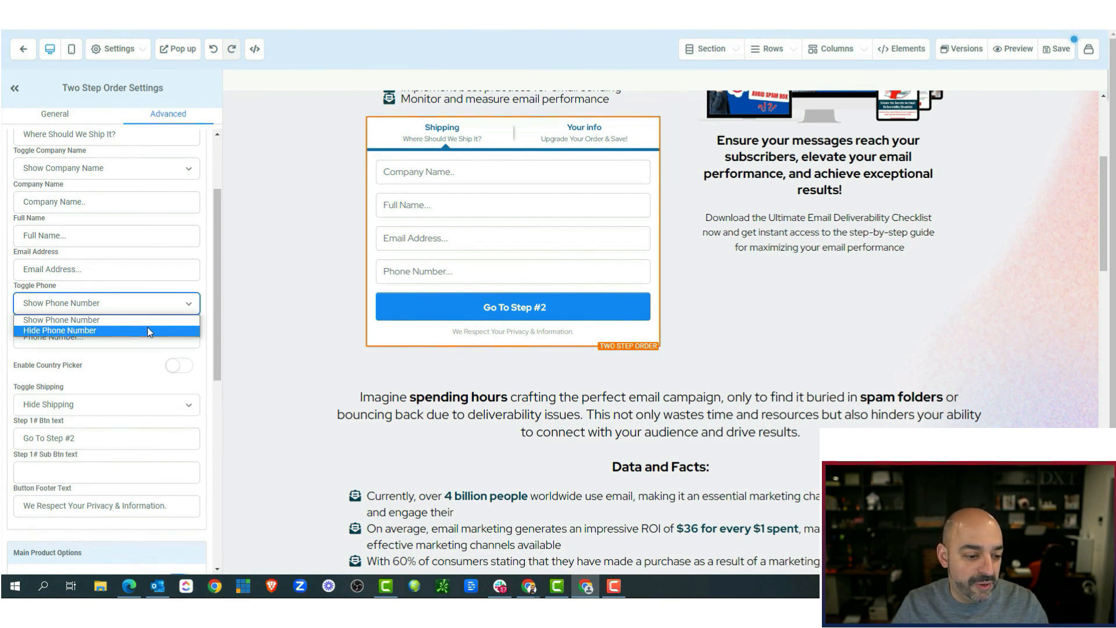
click(259, 193)
scroll(124, 270, up, 1)
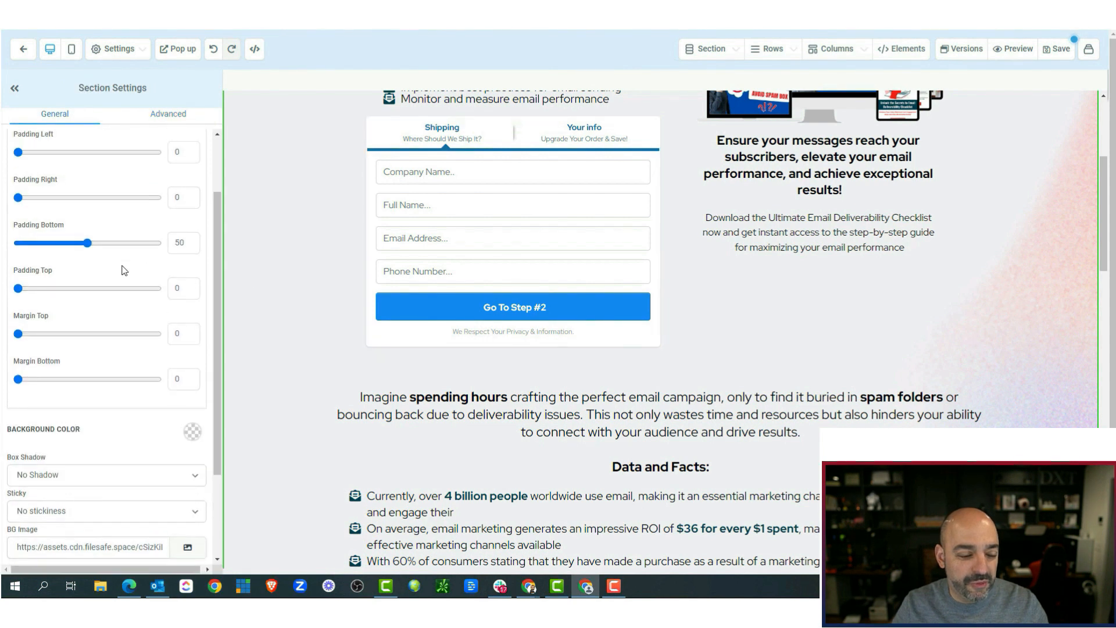
scroll(123, 271, up, 1)
scroll(117, 242, down, 3)
click(168, 113)
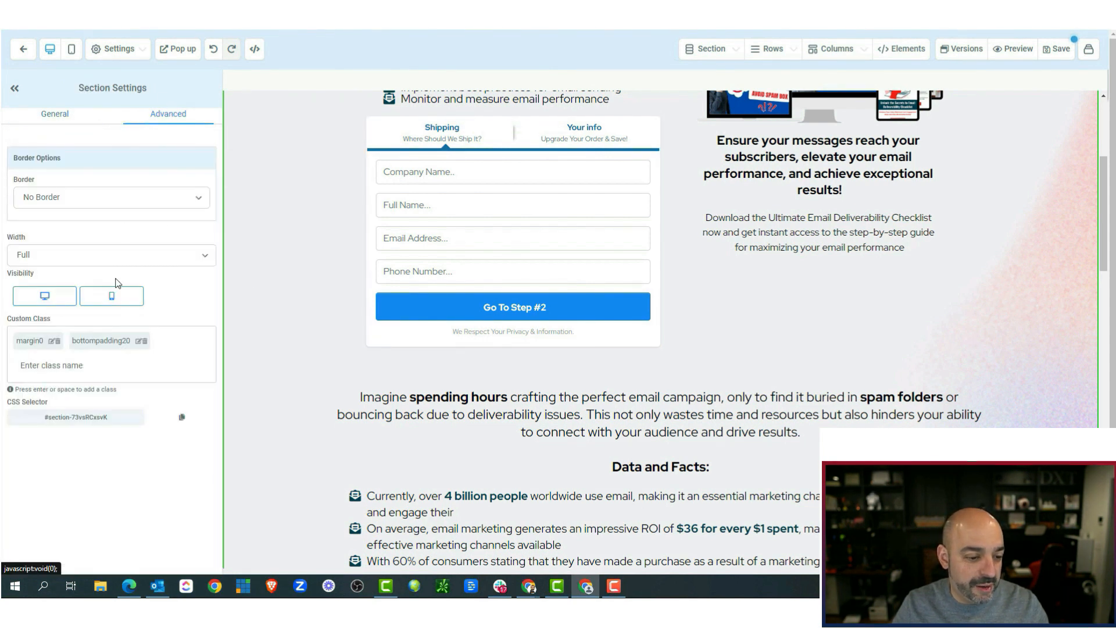
Step: Hide the company name field in step 1 of the two-step order form
click(371, 175)
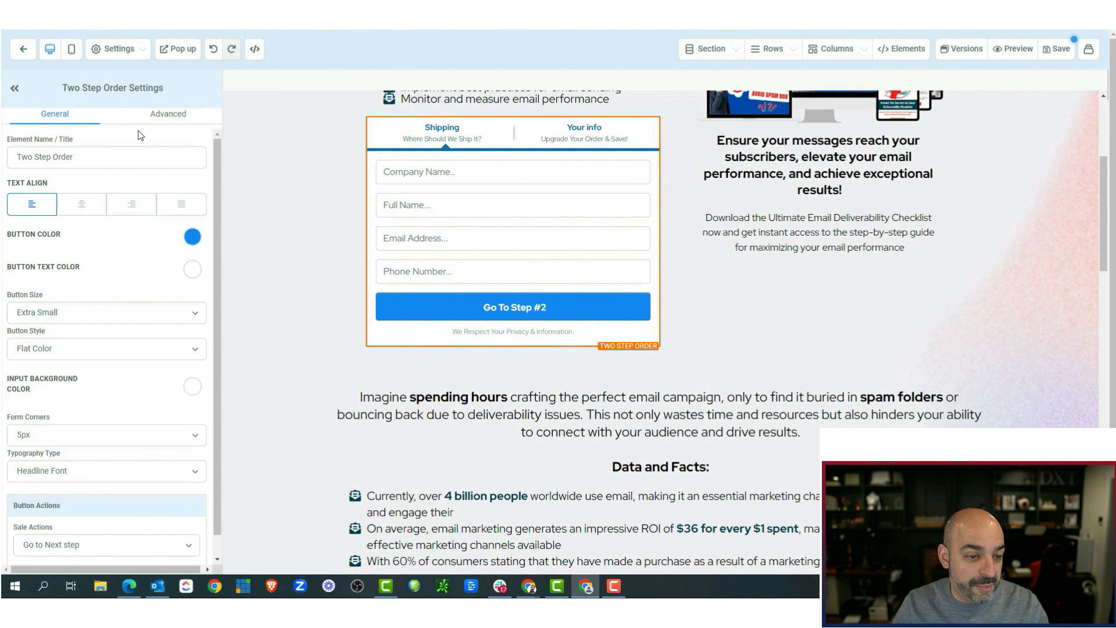
click(168, 114)
click(128, 286)
click(128, 307)
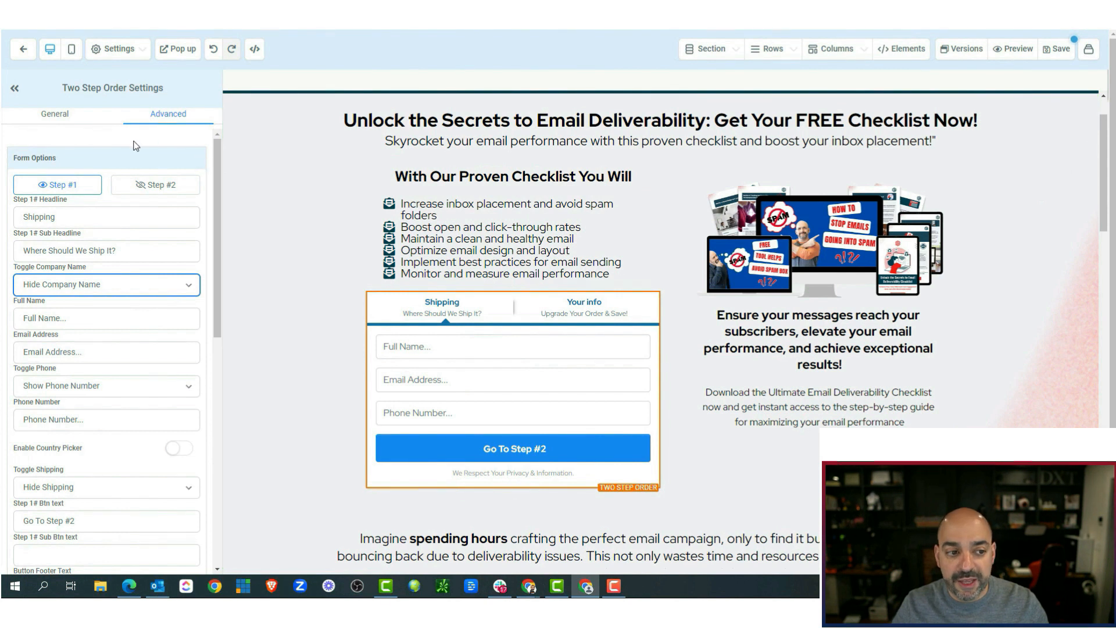
Step: Enable the order bump on the two-step order form and choose the $17 One Time price for it
click(68, 119)
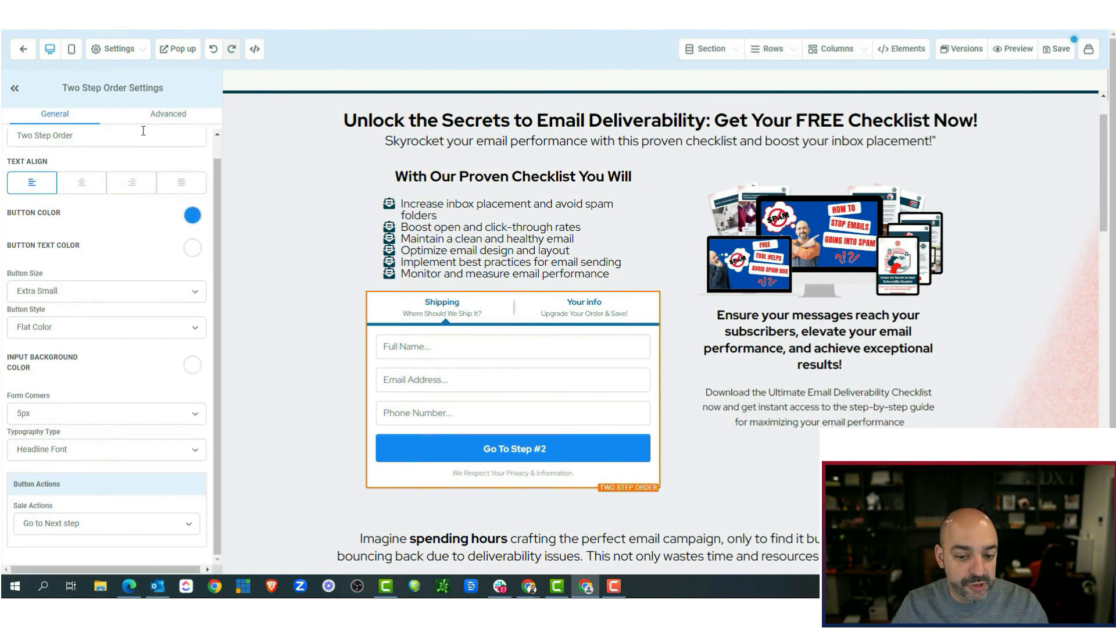
click(168, 116)
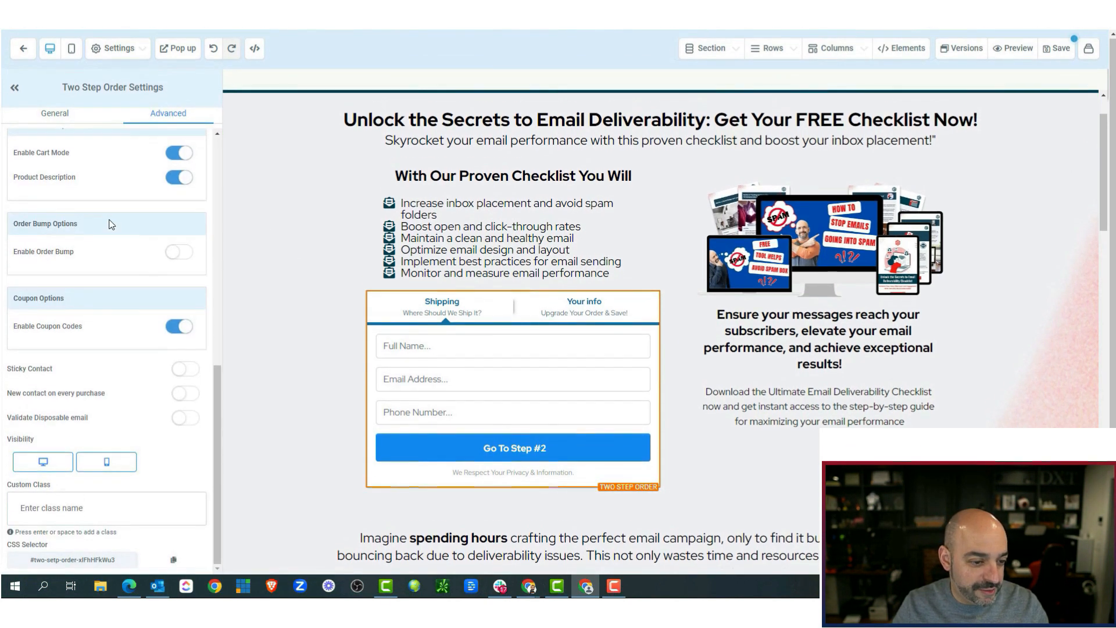
click(178, 252)
click(135, 252)
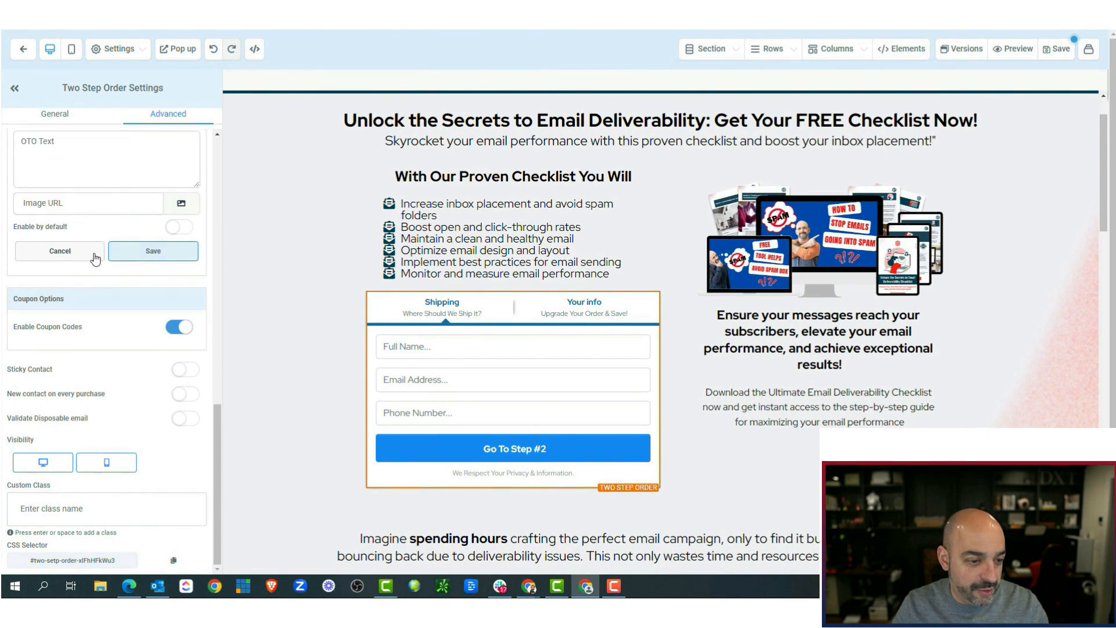
scroll(130, 223, up, 3)
click(133, 237)
click(118, 254)
Step: Set the order bump headline to "Email Deliverability Checklist", enable it by default, and save the bump and the page
click(116, 265)
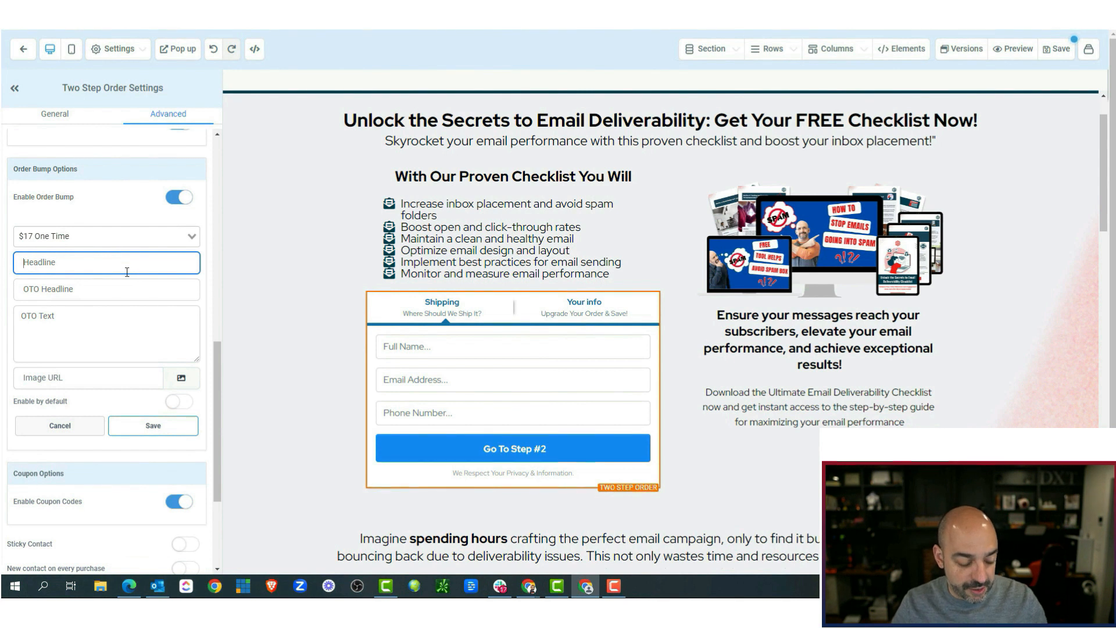
text(Email Delievarbilty Chec)
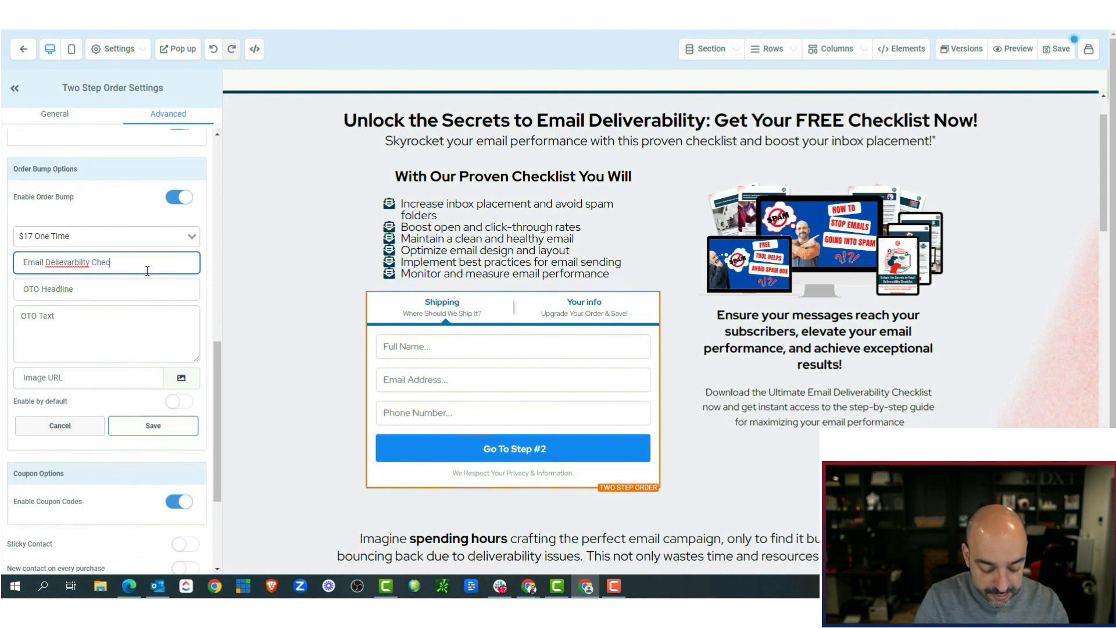
text(klsit)
click(179, 401)
click(169, 425)
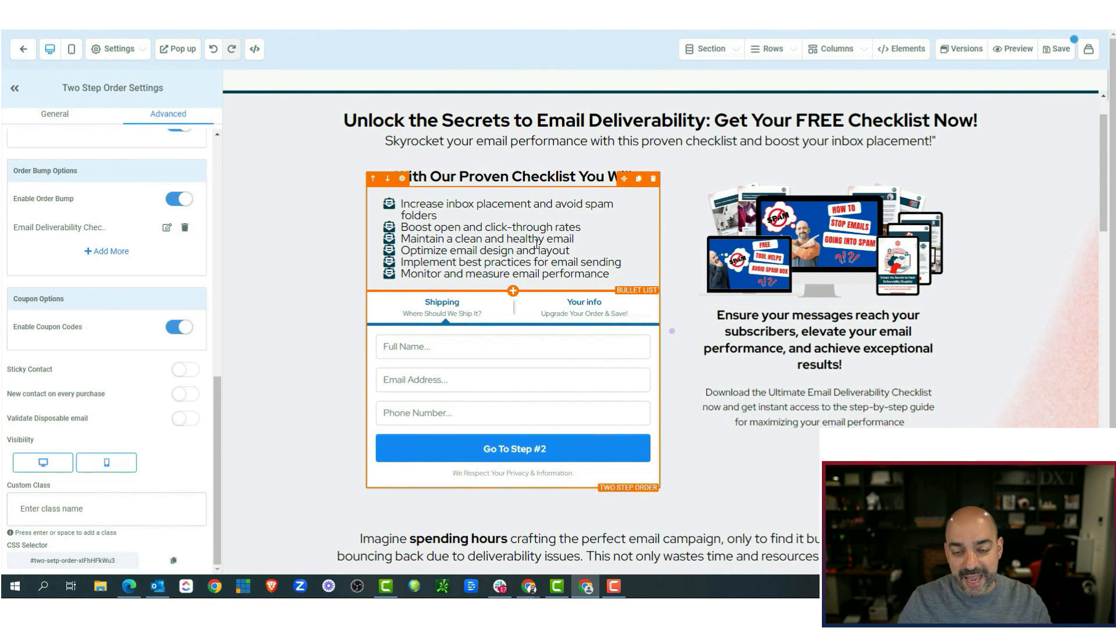
click(1057, 50)
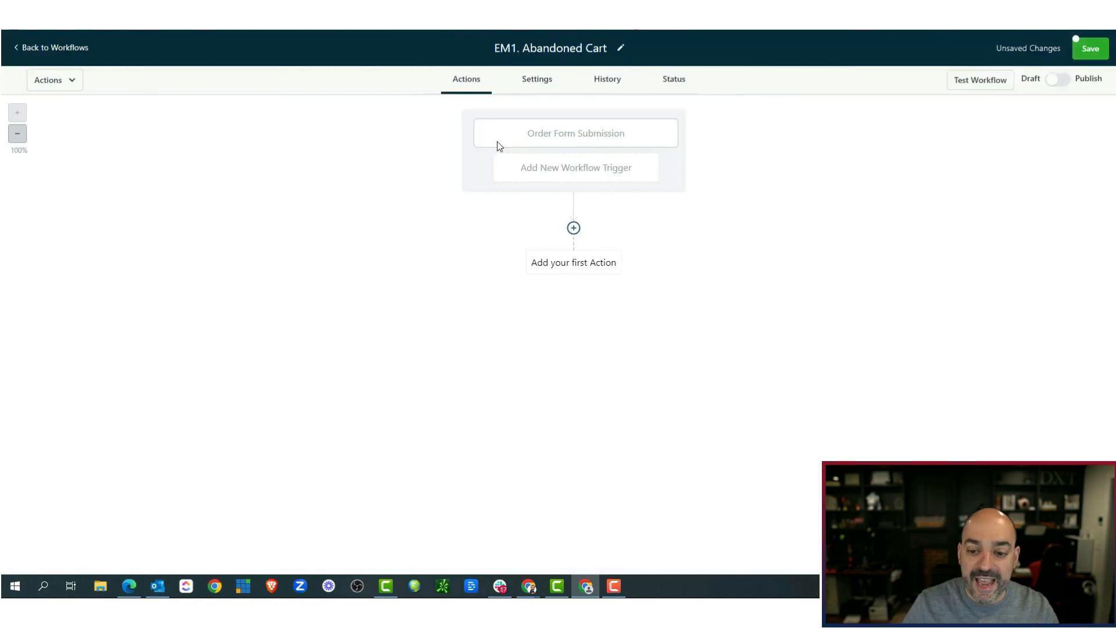
Step: Save the EM1. Abandoned Cart workflow and re-save its Order Form Submission trigger after checking the funnel, page and OptIn filters
click(1089, 51)
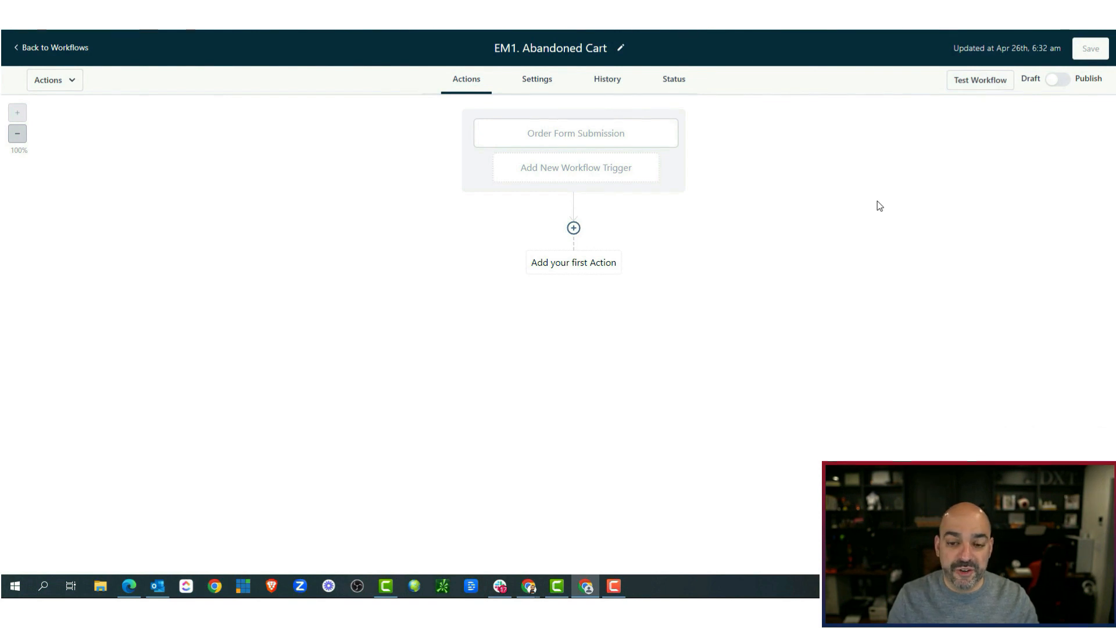
click(587, 138)
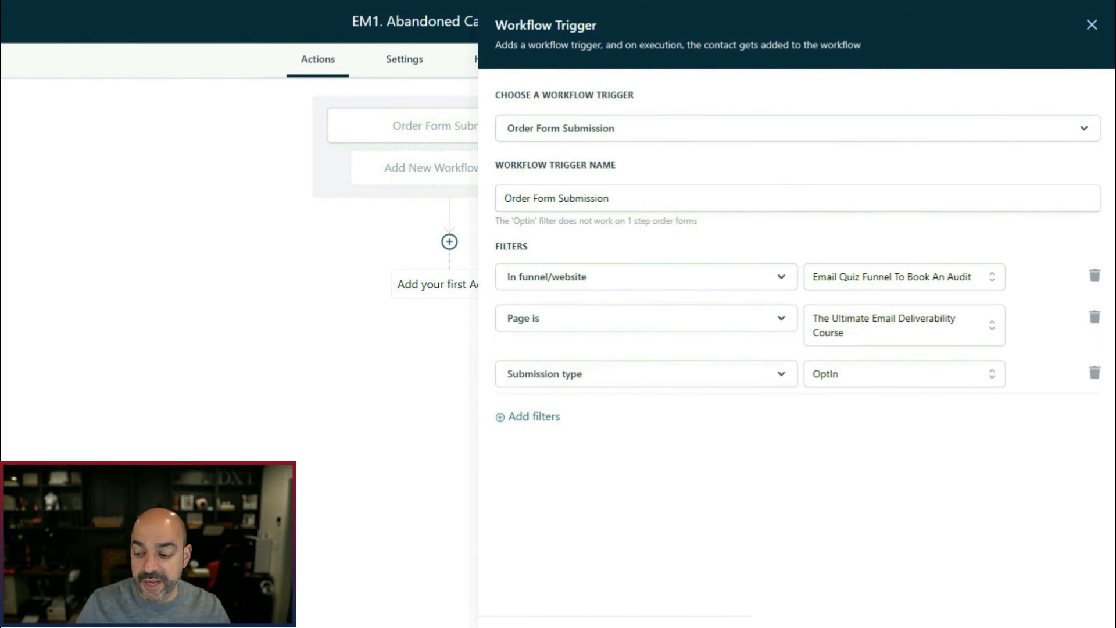
click(1065, 625)
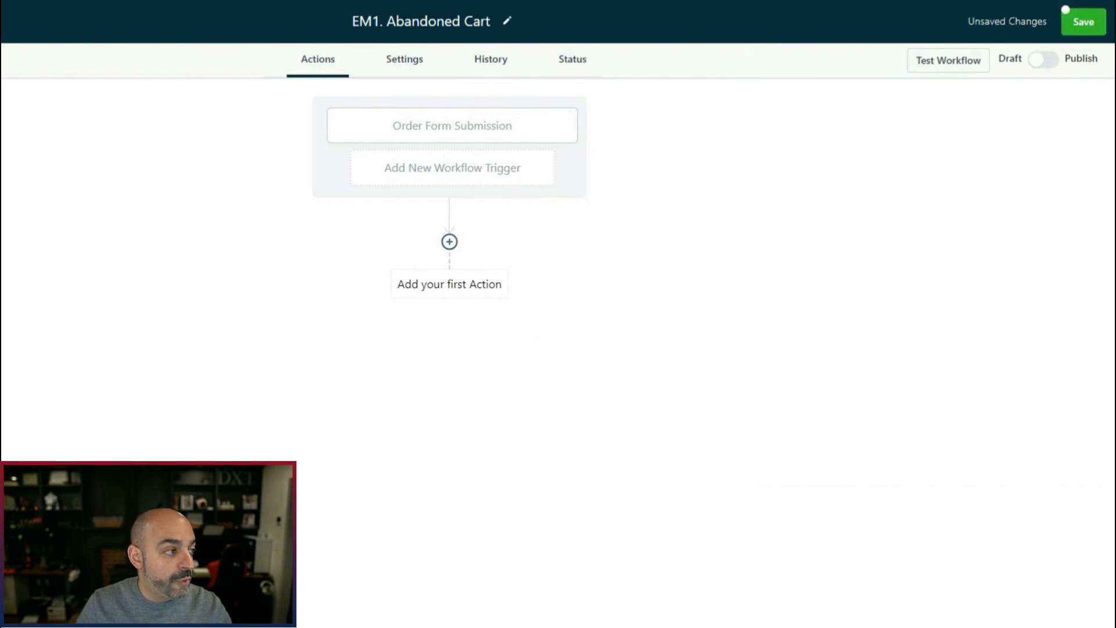
Step: Add an Assign To User action as the workflow's first action, choose the first listed user and save it
click(449, 241)
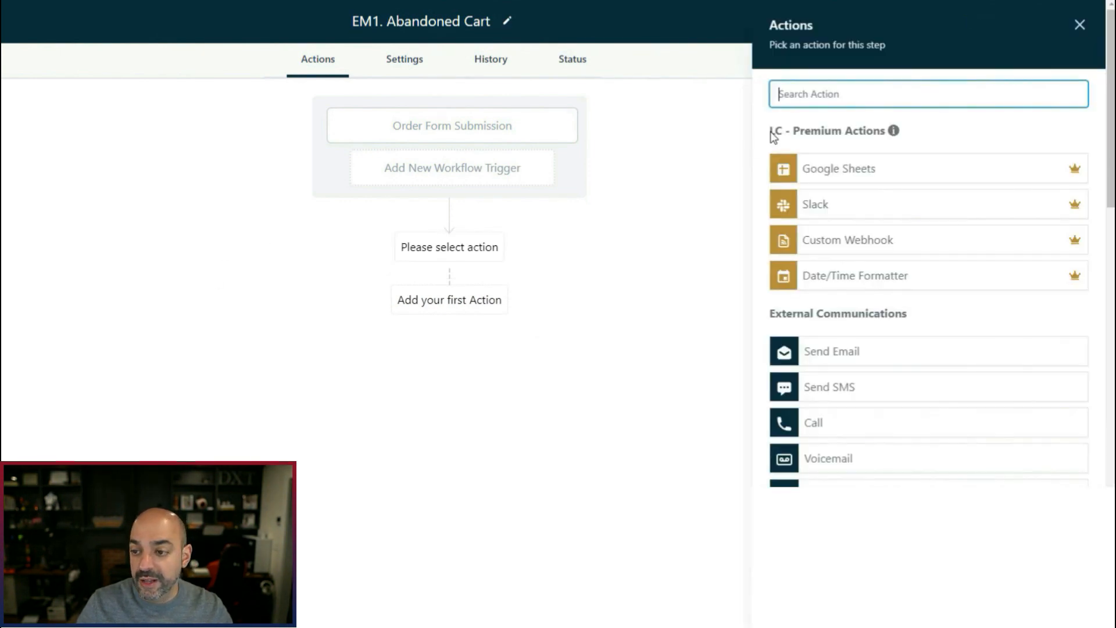
text(assign)
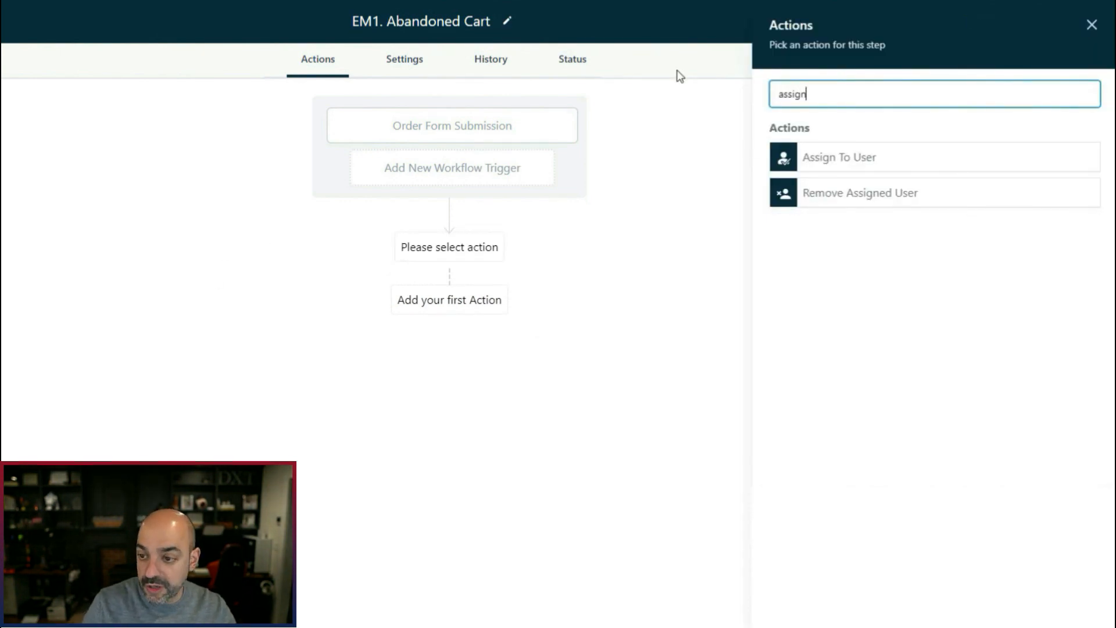
click(817, 163)
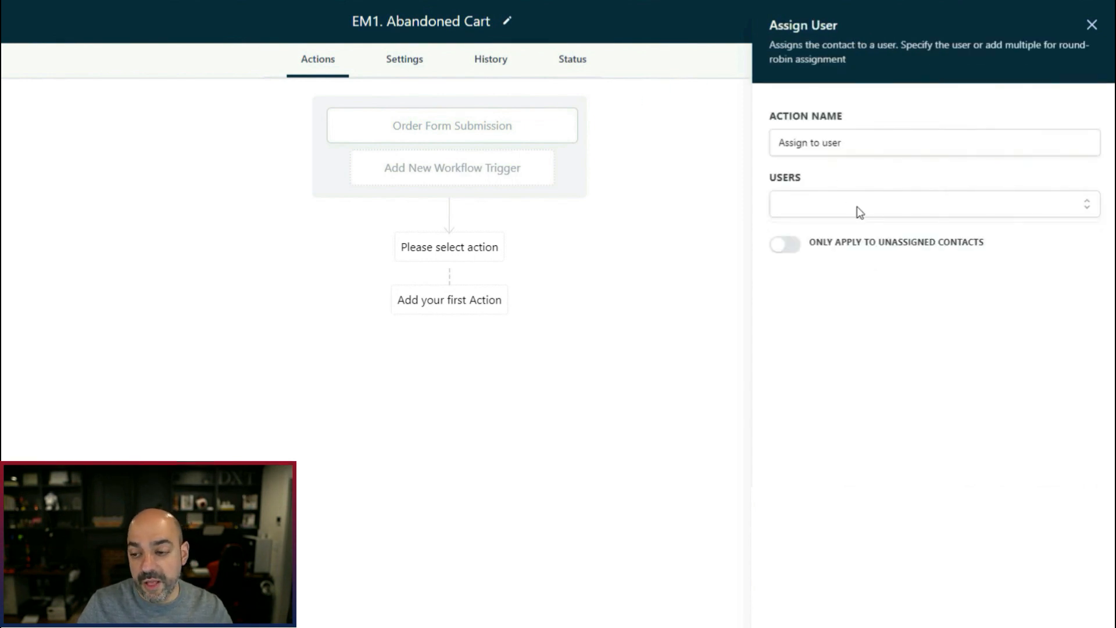
click(857, 208)
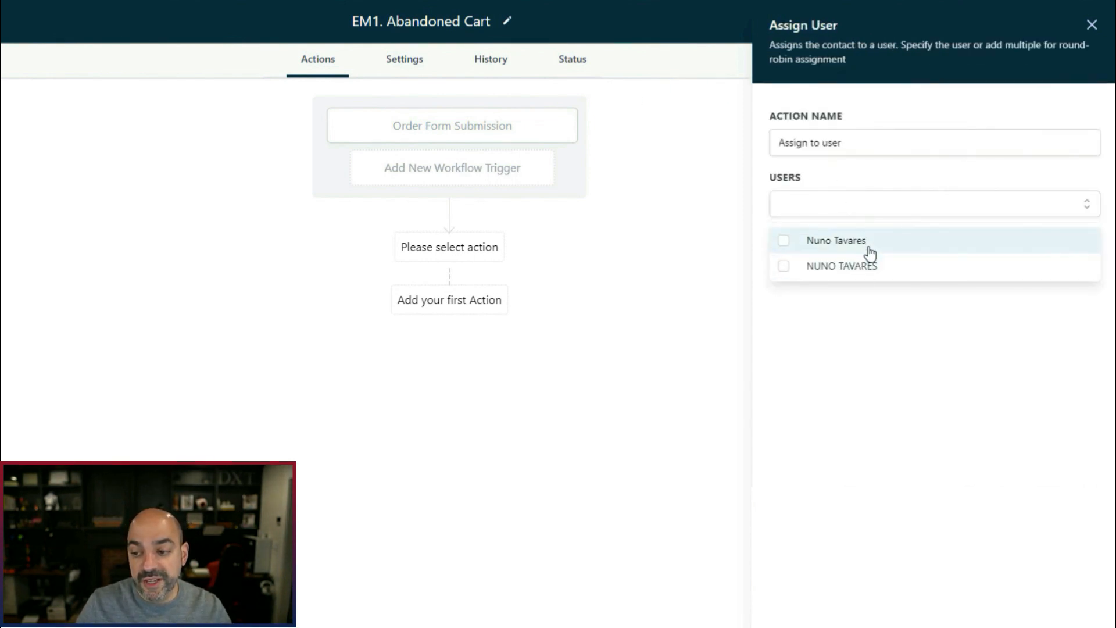
click(870, 251)
click(1062, 602)
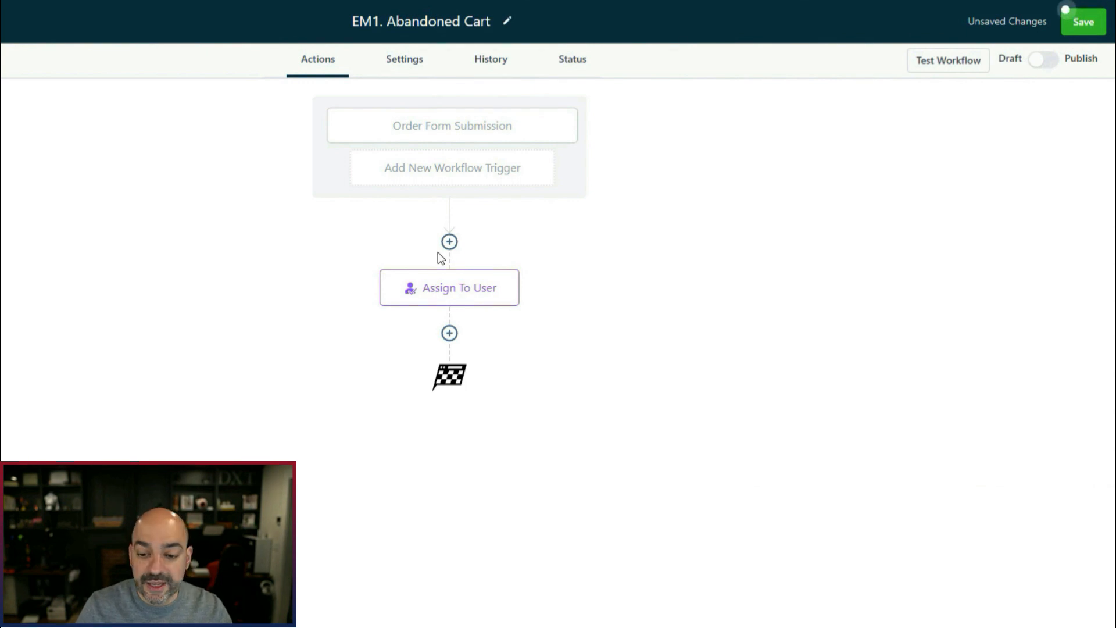
Step: Add a Wait action after Assign To User with a time delay of 1 hour and save it
click(449, 333)
text(wait)
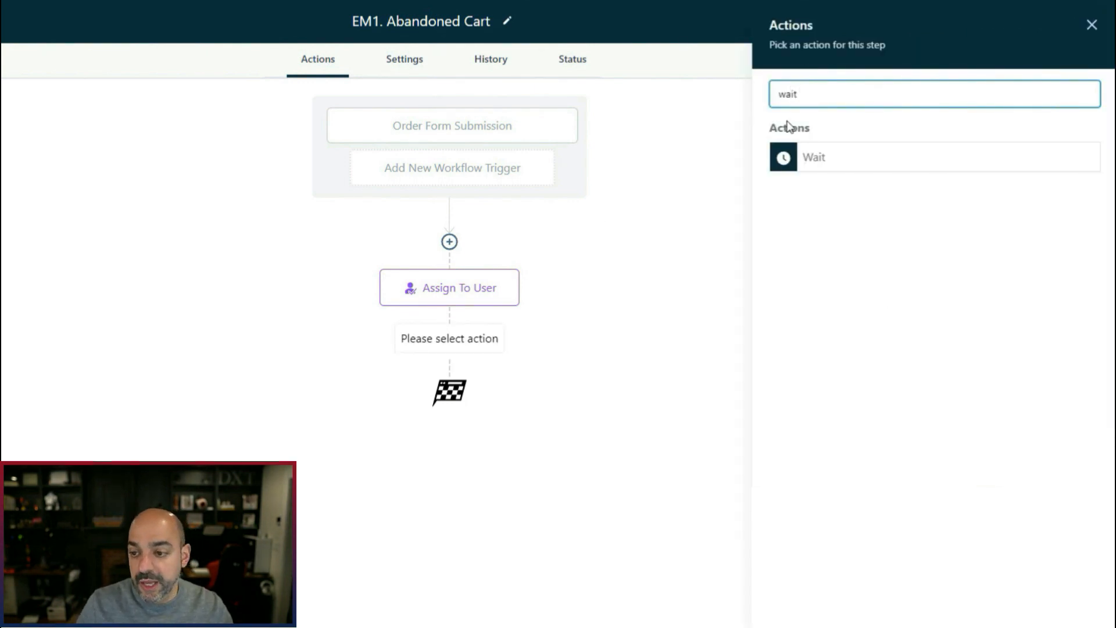
click(820, 156)
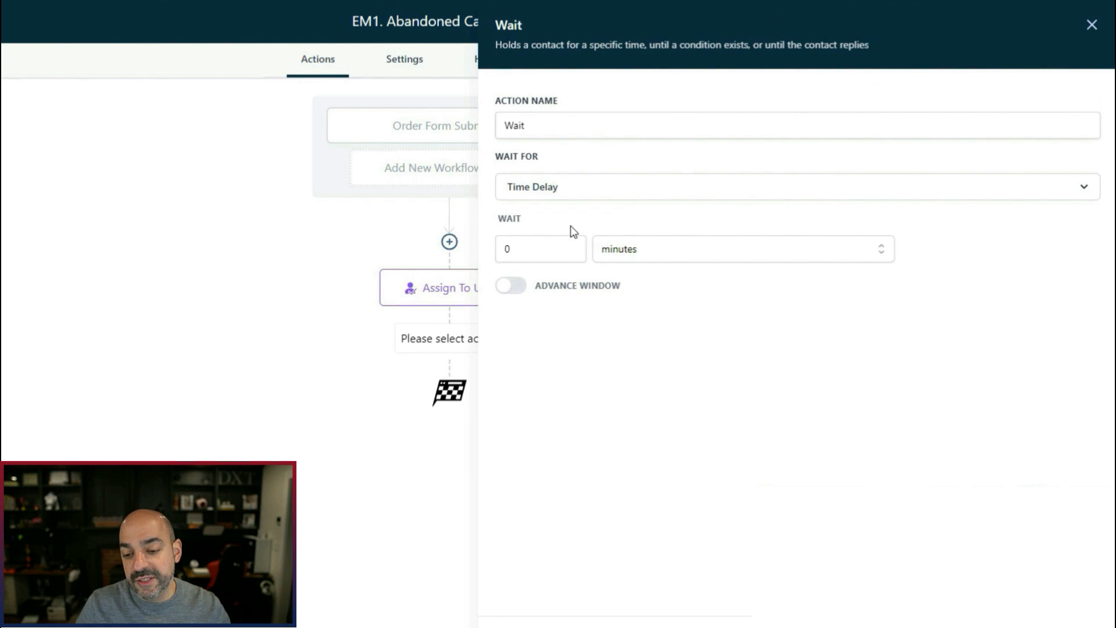
click(656, 254)
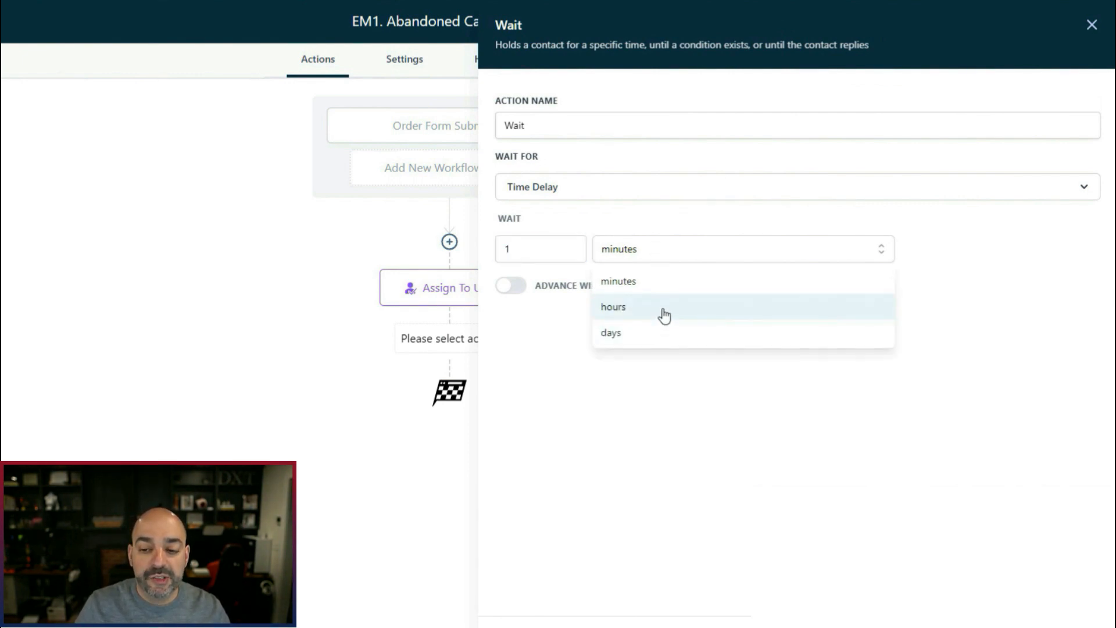
click(664, 314)
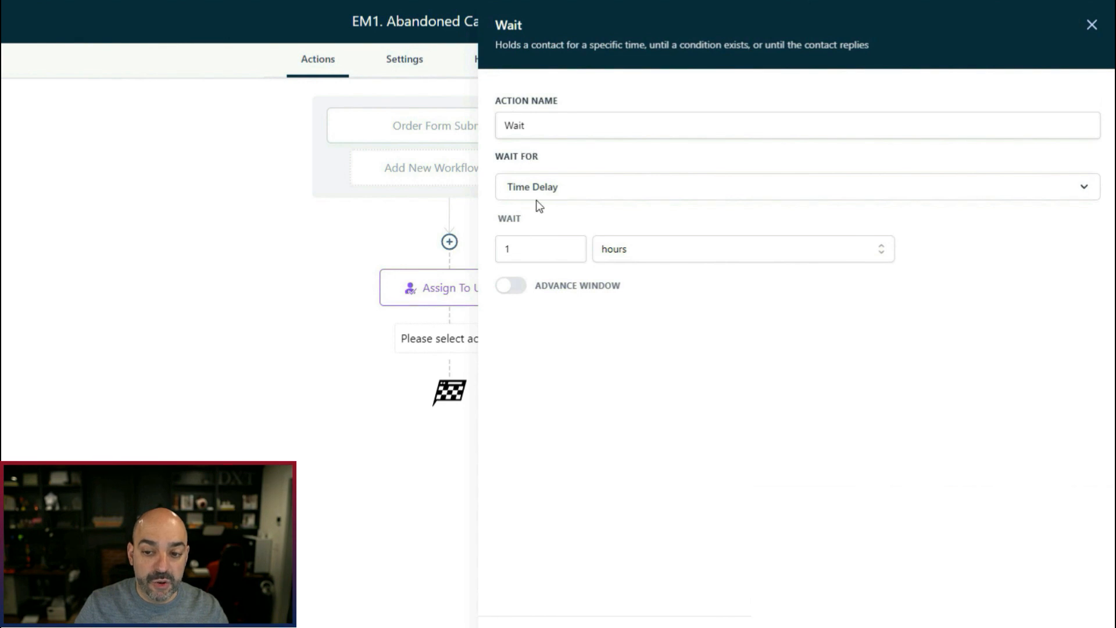
click(1059, 624)
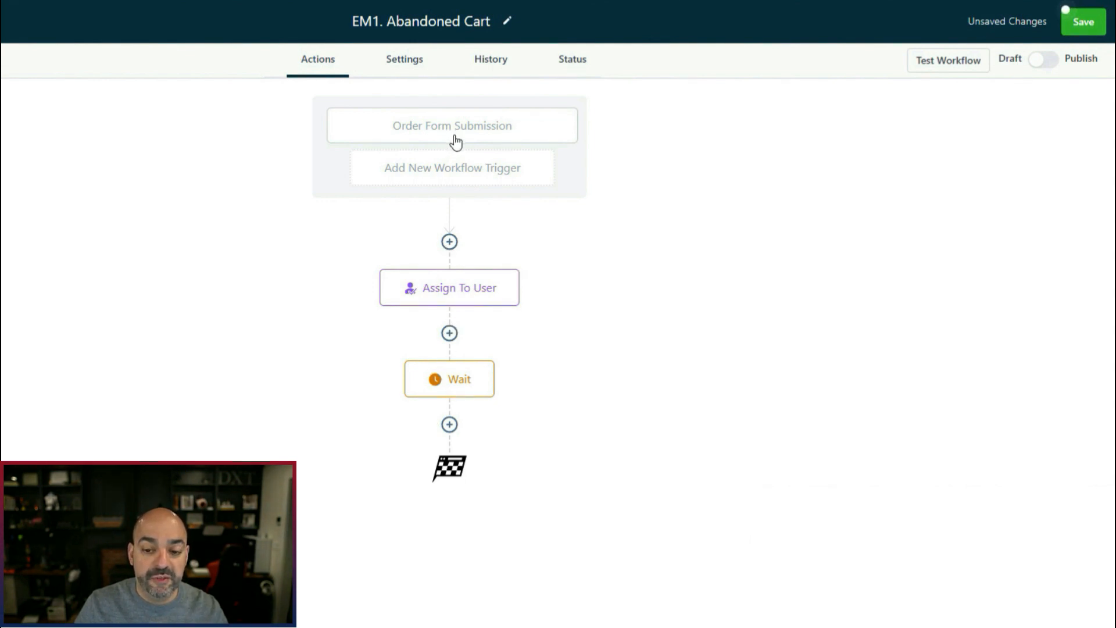
Step: Review the settings of the Assign To User and Wait actions in the EM1. Abandoned Cart workflow
click(470, 294)
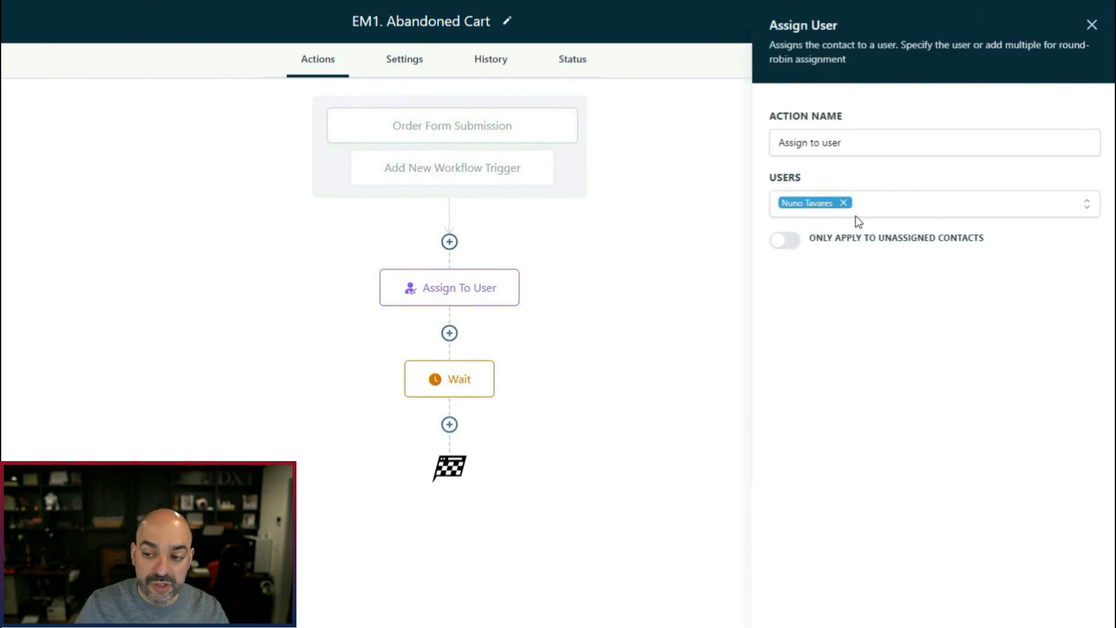
click(706, 506)
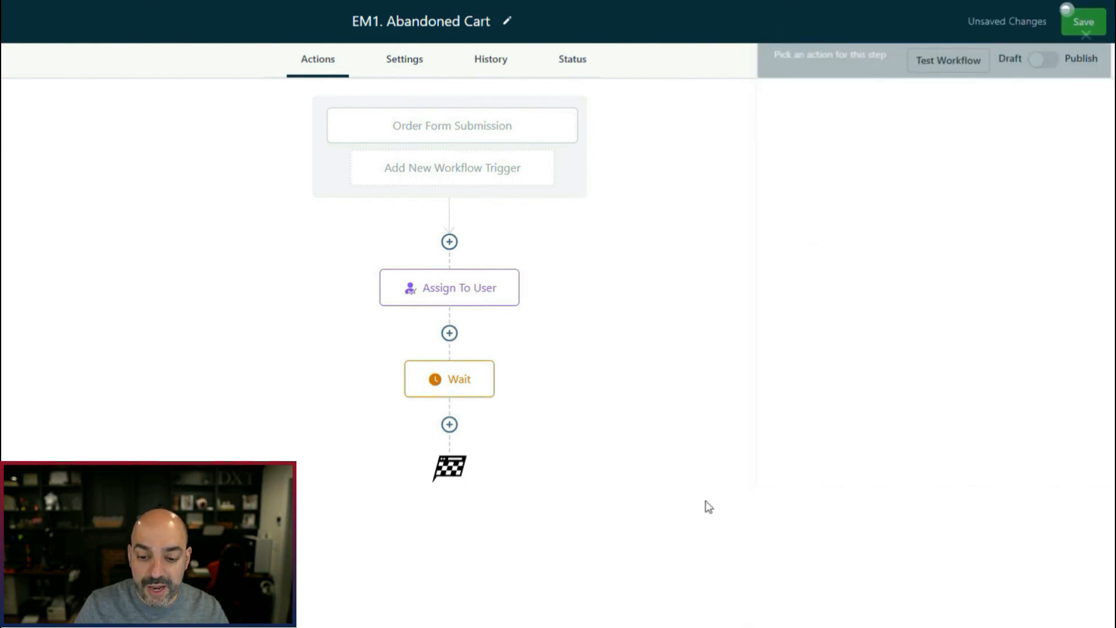
click(455, 386)
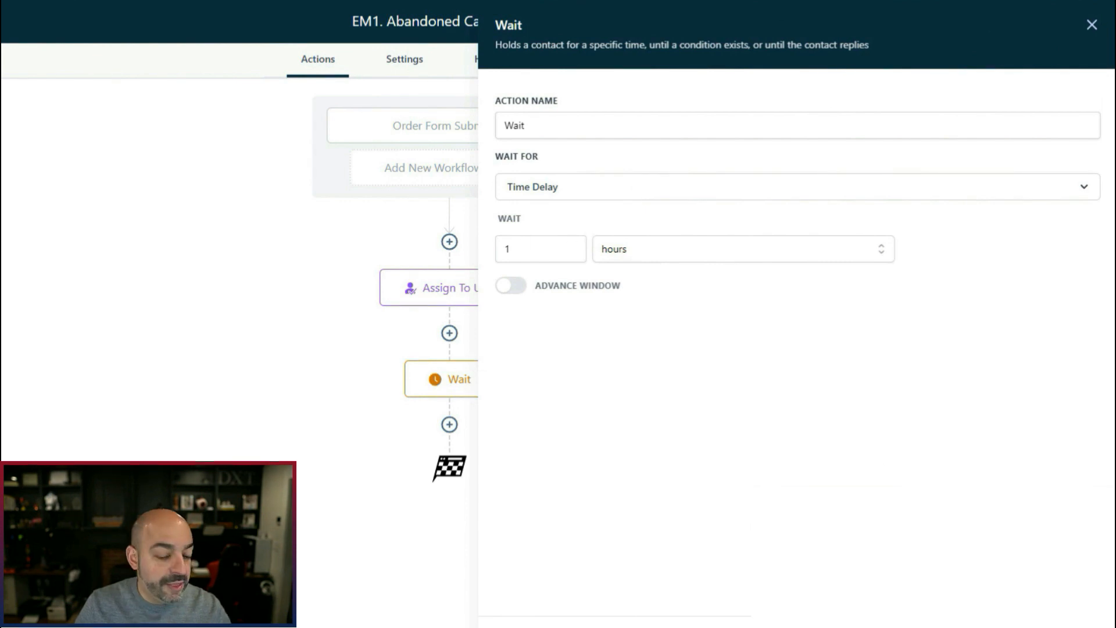
click(461, 430)
Step: Add a Create Or Update Opportunity action after Wait, using the Email Deliverability Course pipeline and the Abandoned Cart stage
click(450, 424)
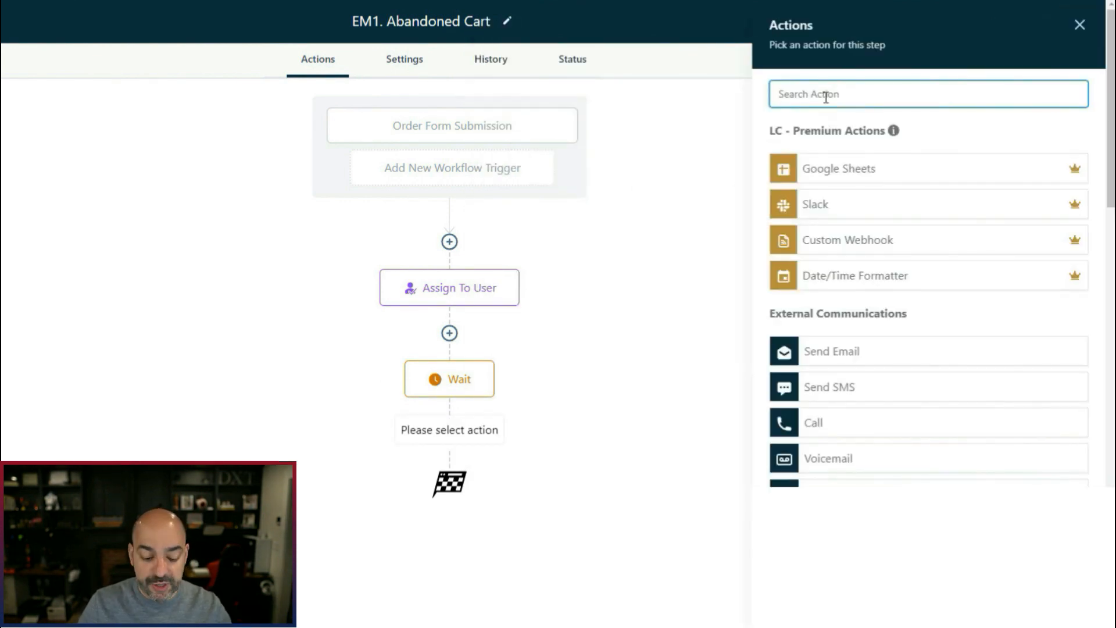
text(create o)
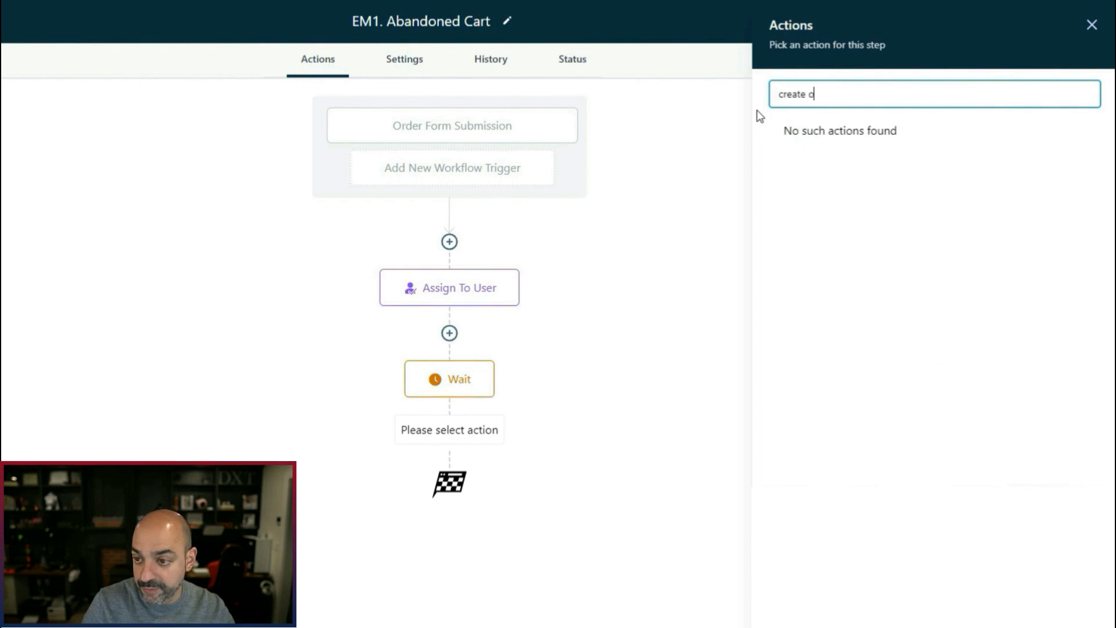
click(790, 129)
click(876, 184)
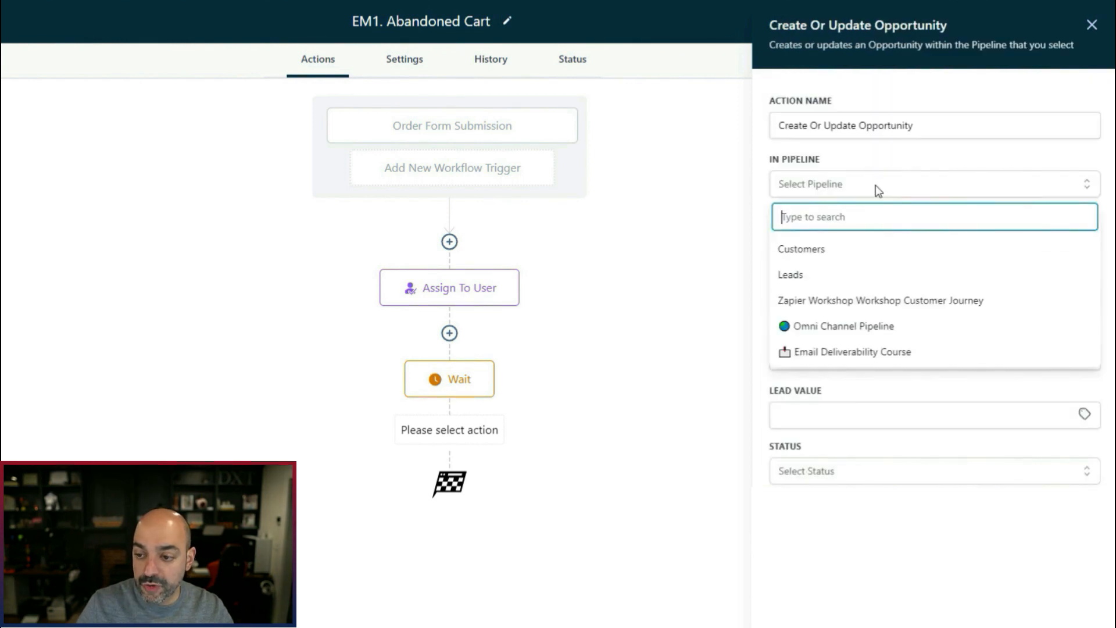
click(863, 350)
click(858, 243)
click(867, 306)
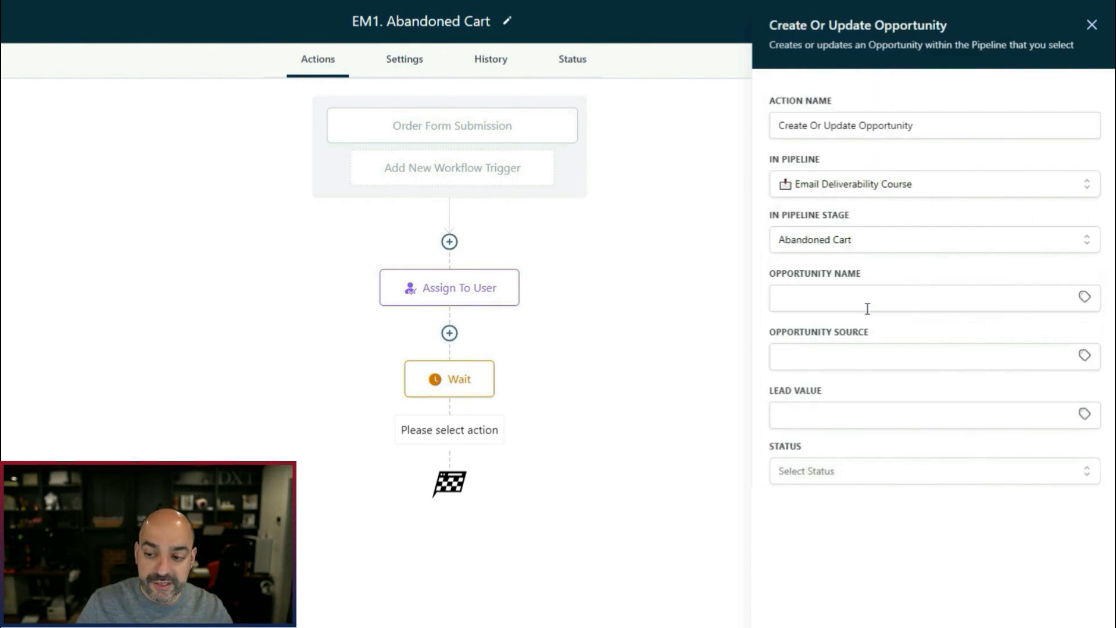
Step: Set the opportunity name to the contact's Full Name custom value and save the action
click(1083, 299)
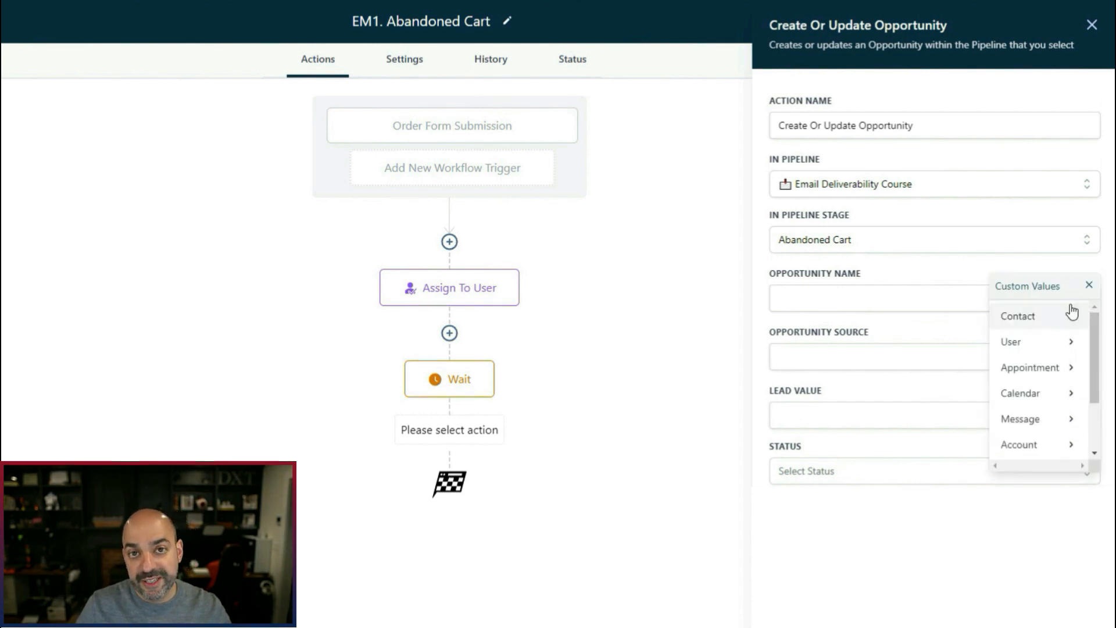
click(1051, 318)
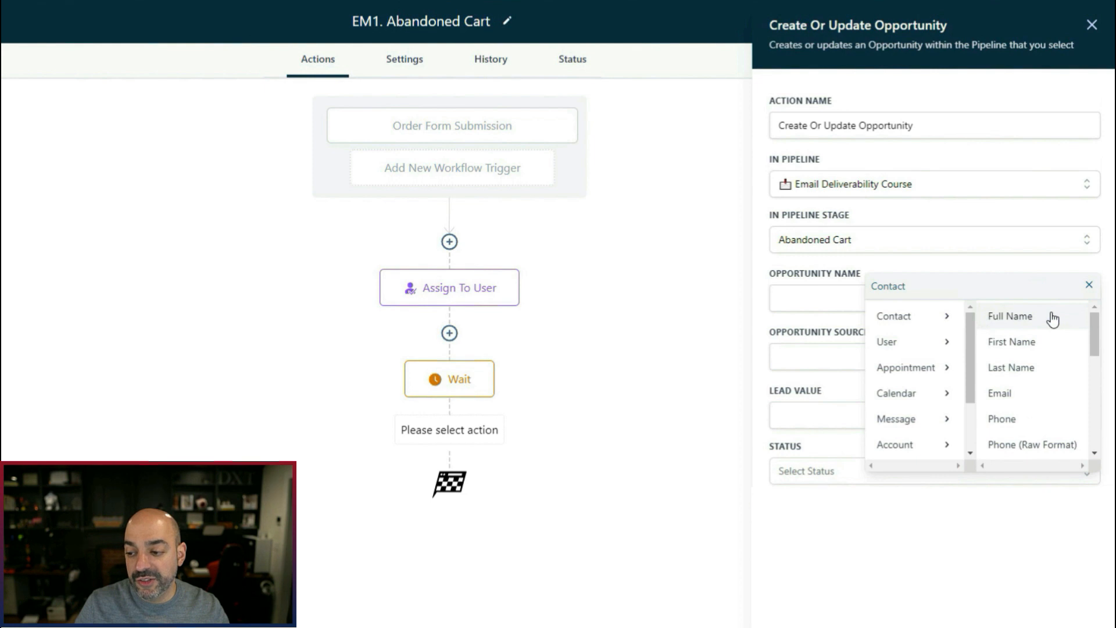
click(1053, 318)
click(1030, 270)
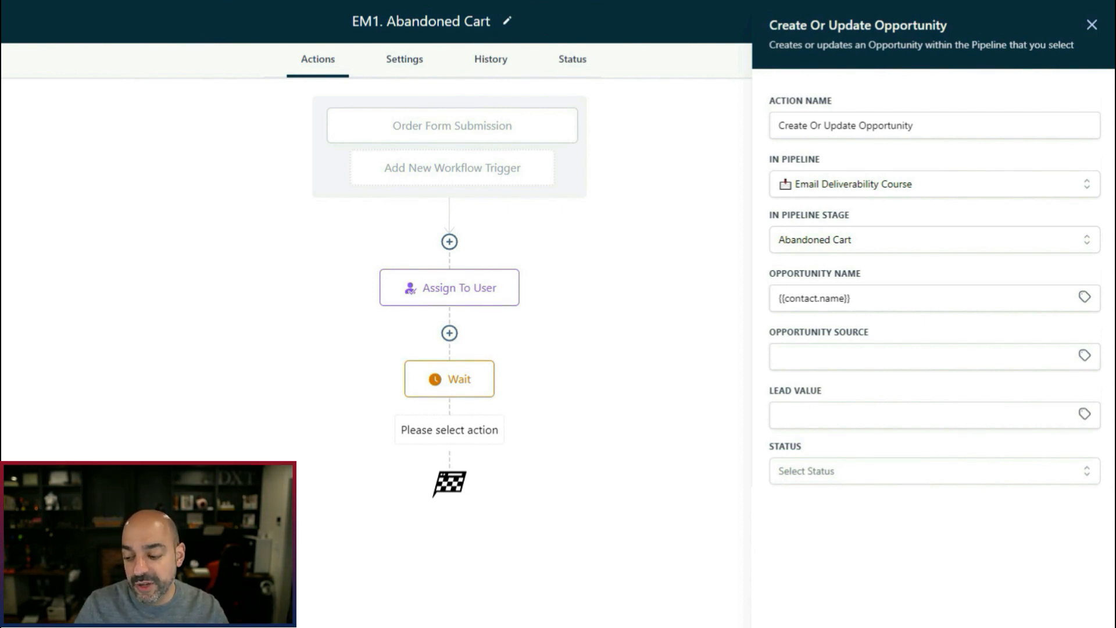
click(1062, 620)
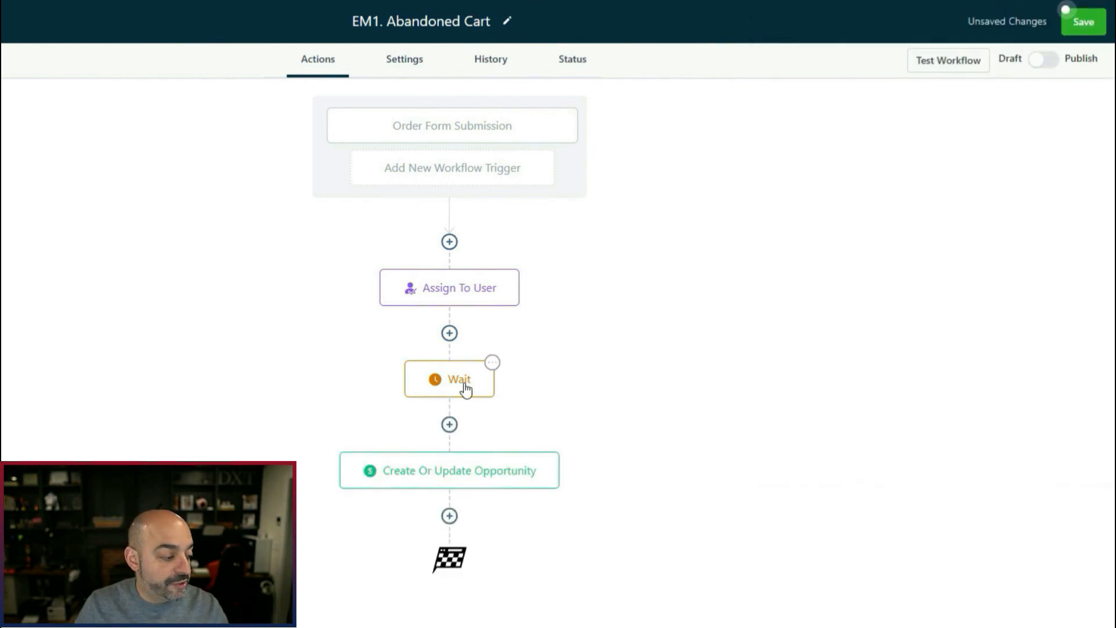
Step: Add a Send Email action after Create Or Update Opportunity, with {{user.name}} as from name and {{user.email}} as from email
click(450, 517)
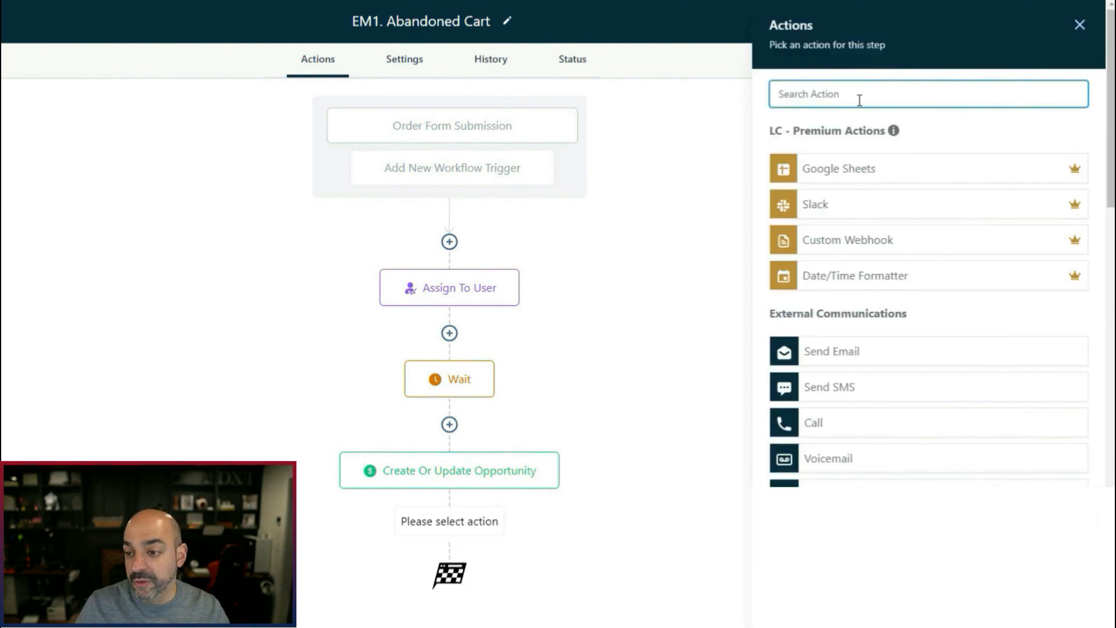
text(email)
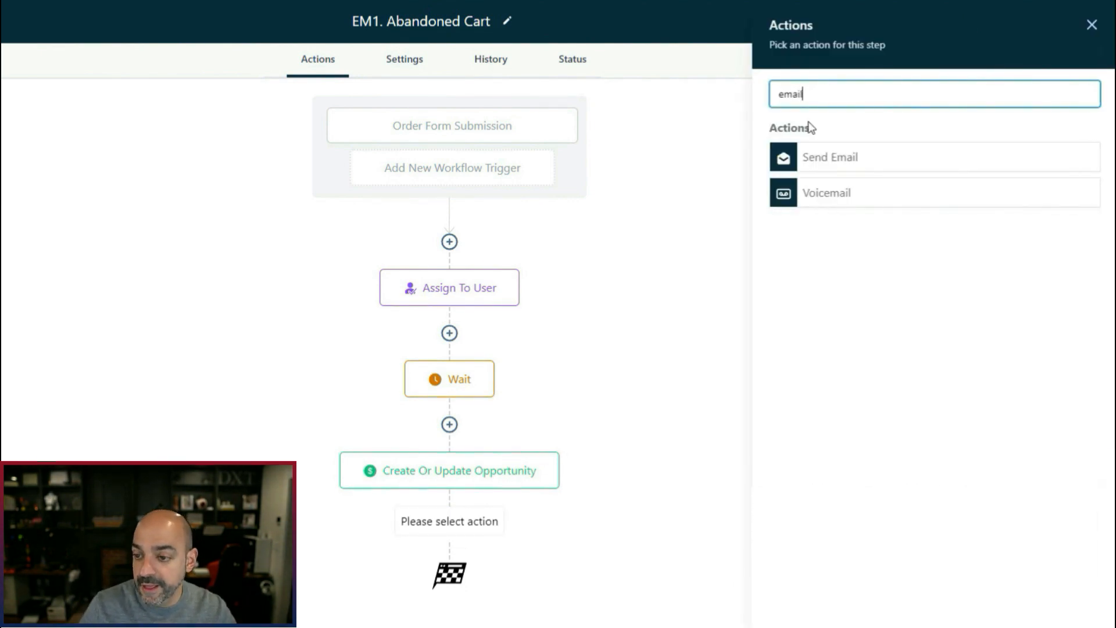
click(855, 158)
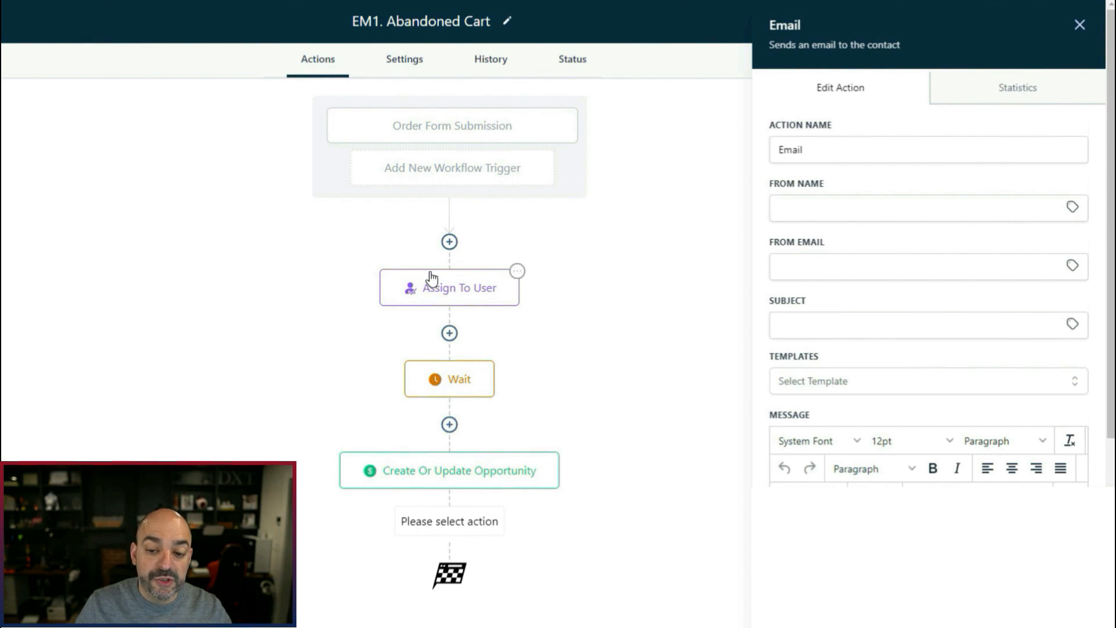
click(1073, 208)
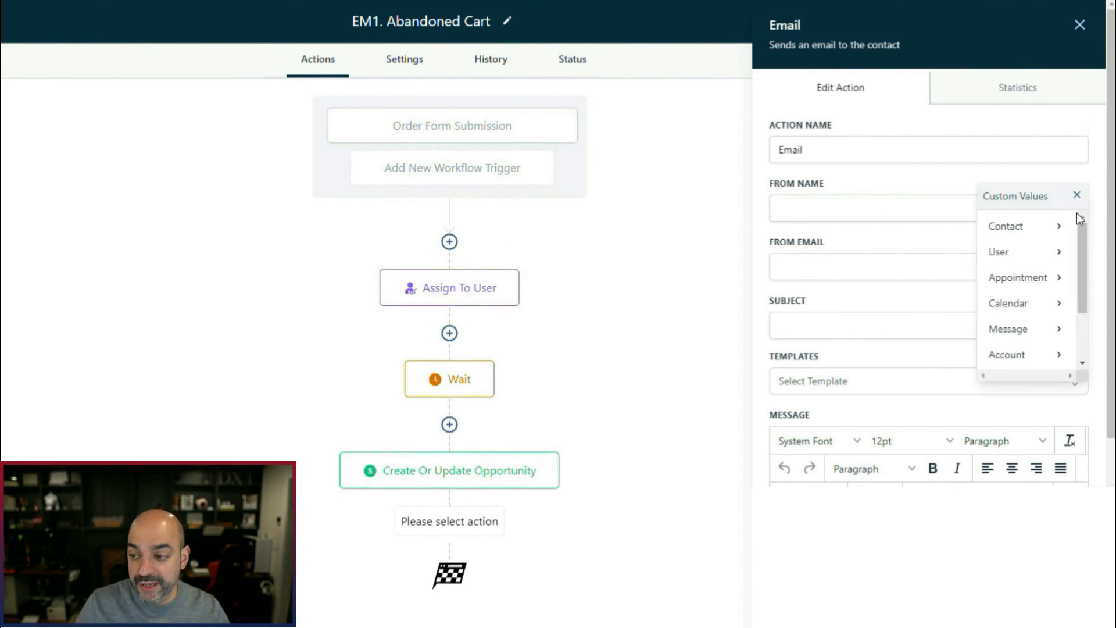
click(1056, 252)
click(1054, 226)
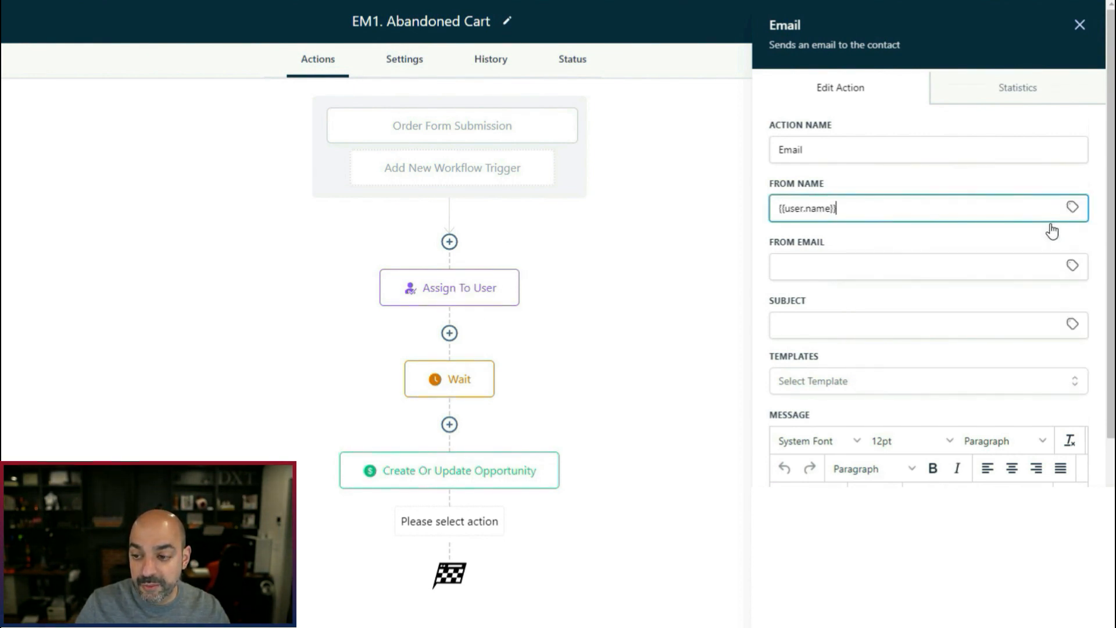
click(1073, 265)
click(1058, 313)
click(869, 336)
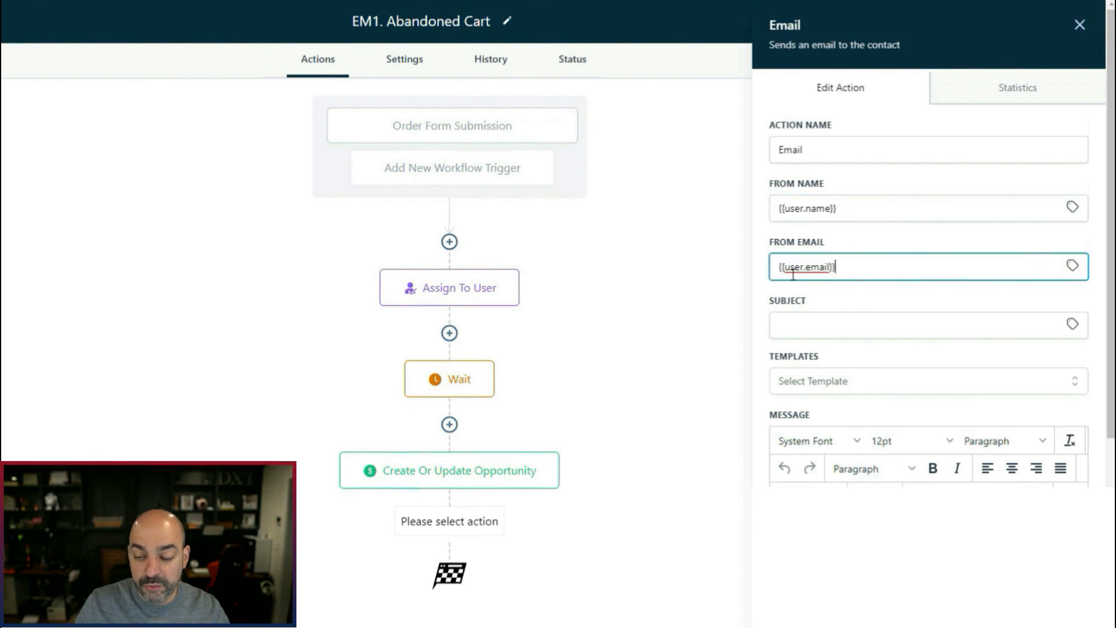
key(Tab)
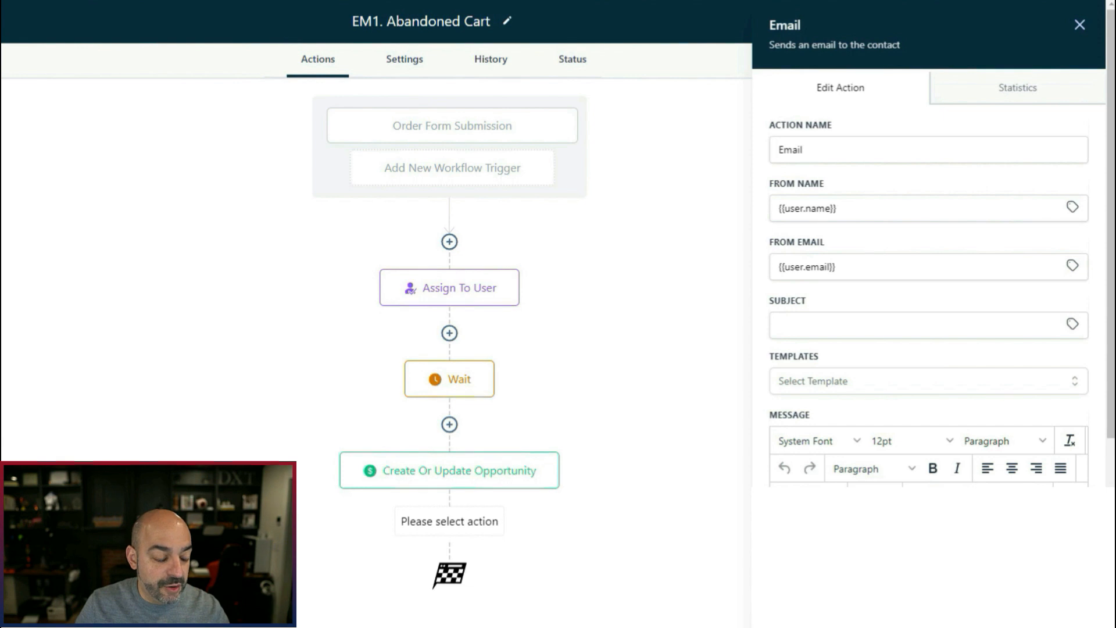
Step: Set the email's subject to "Oops!" and paste the prepared abandoned-cart text as its message
click(794, 329)
text(Oops!)
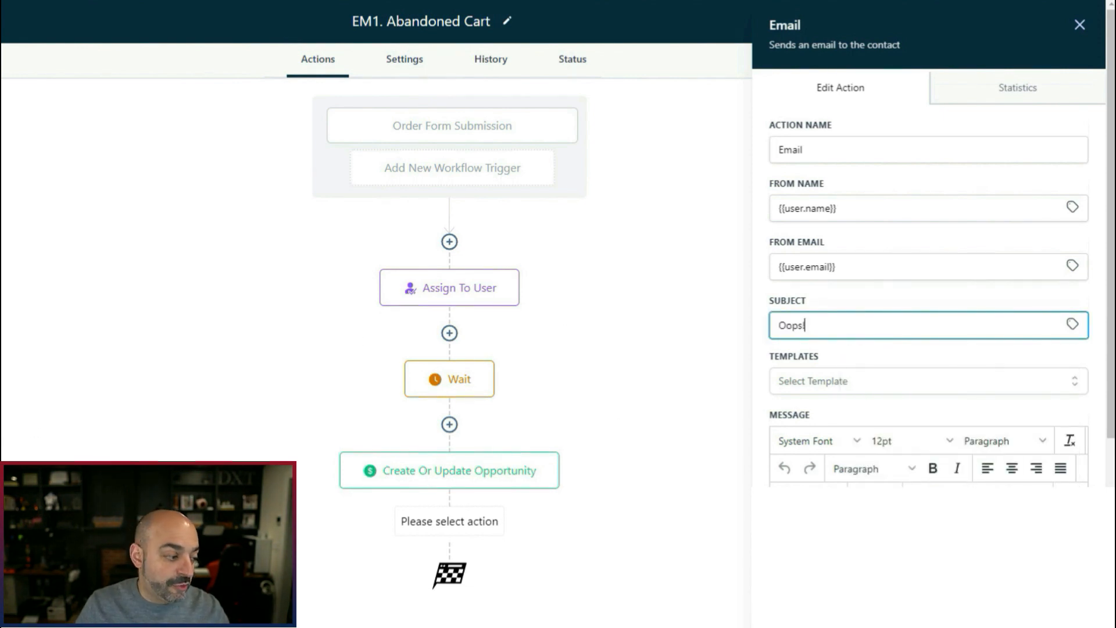
key(Tab)
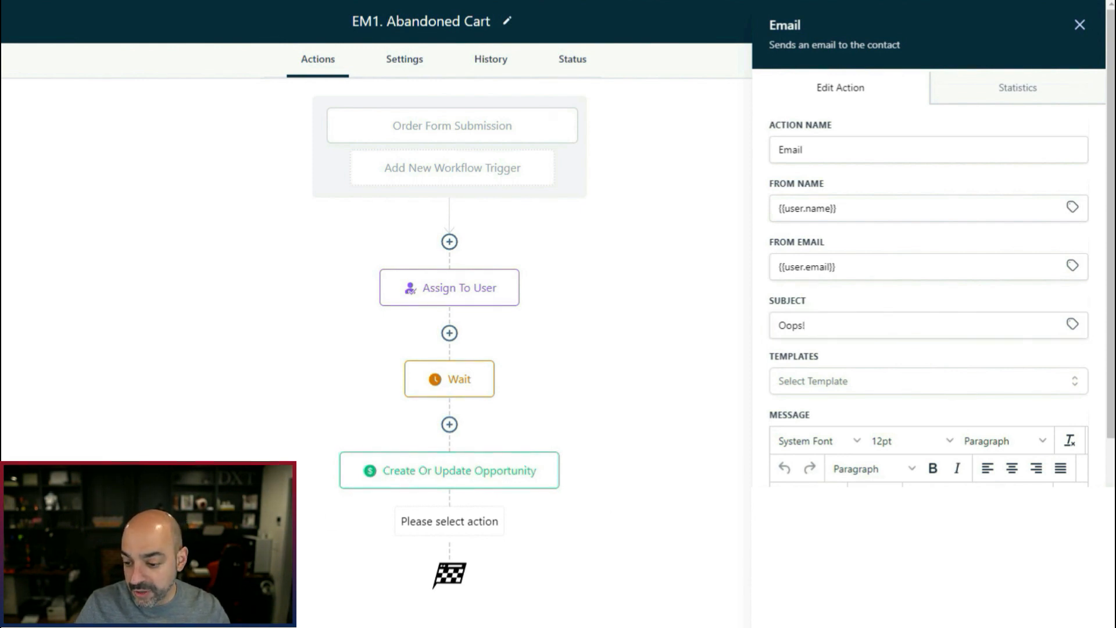
scroll(826, 386, down, 4)
key(ctrl+v)
scroll(985, 374, up, 10)
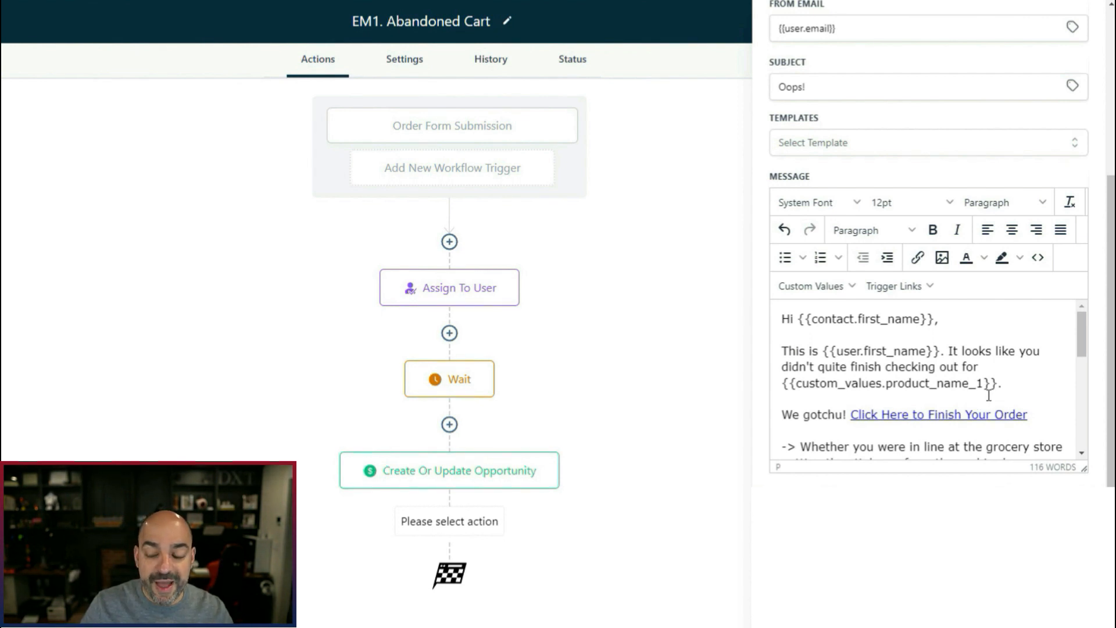
Step: Check the message's "Click Here to Finish Your Order" link, and save the email action and the workflow
scroll(948, 393, down, 2)
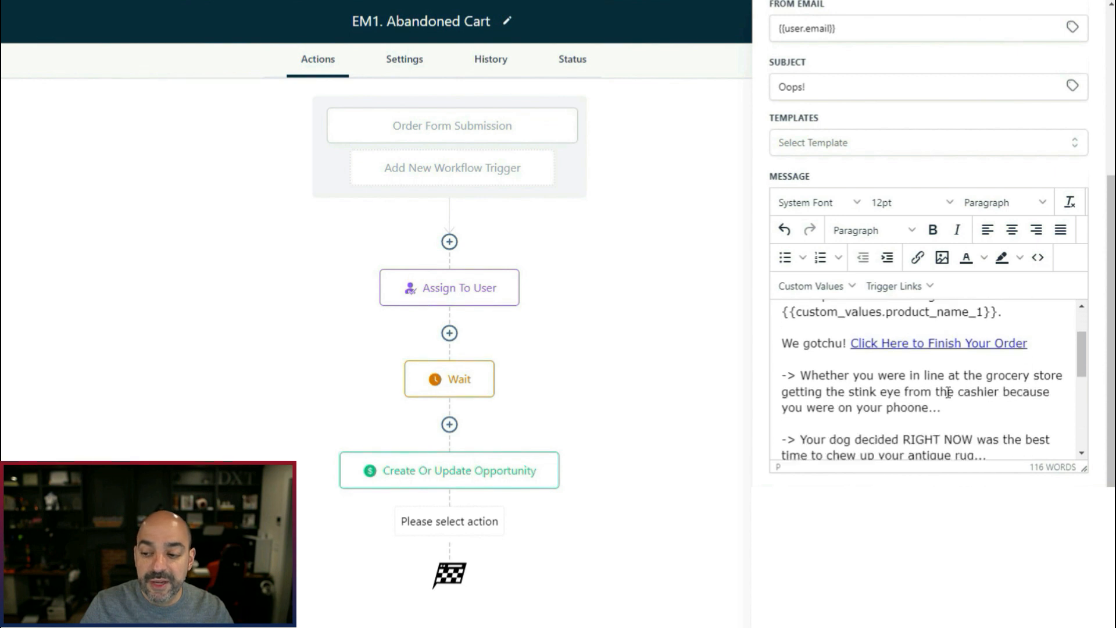
click(943, 348)
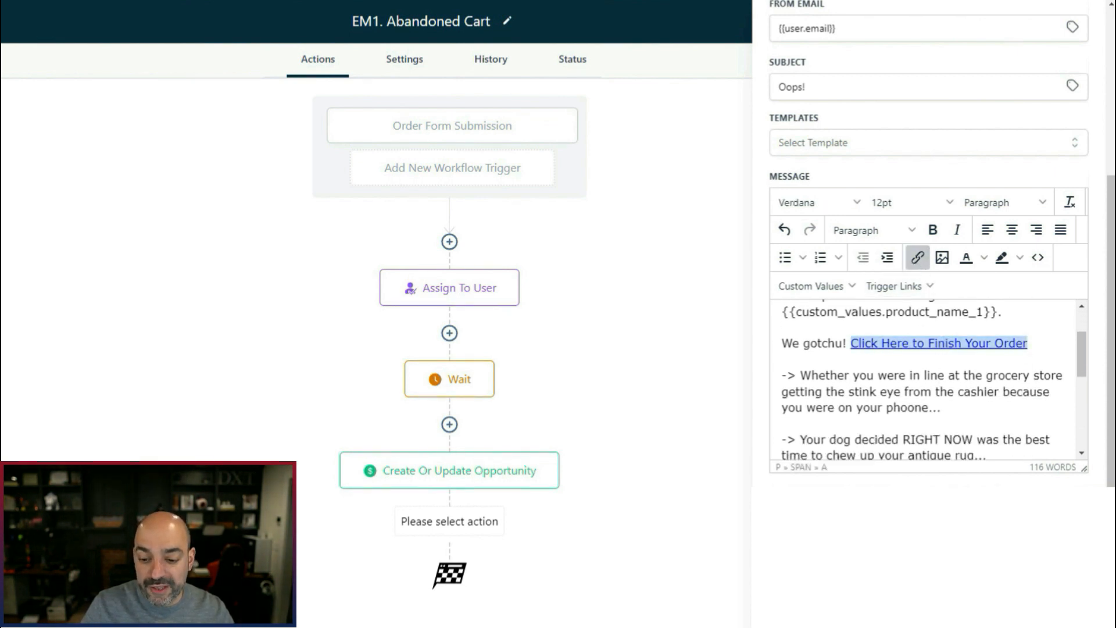
click(1047, 605)
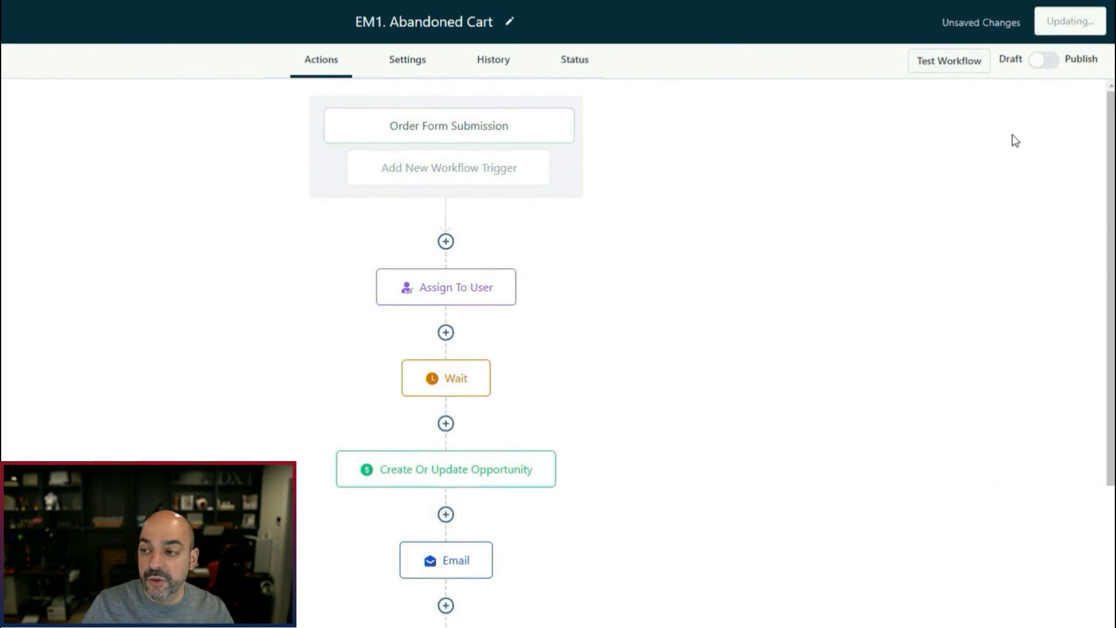
click(1095, 34)
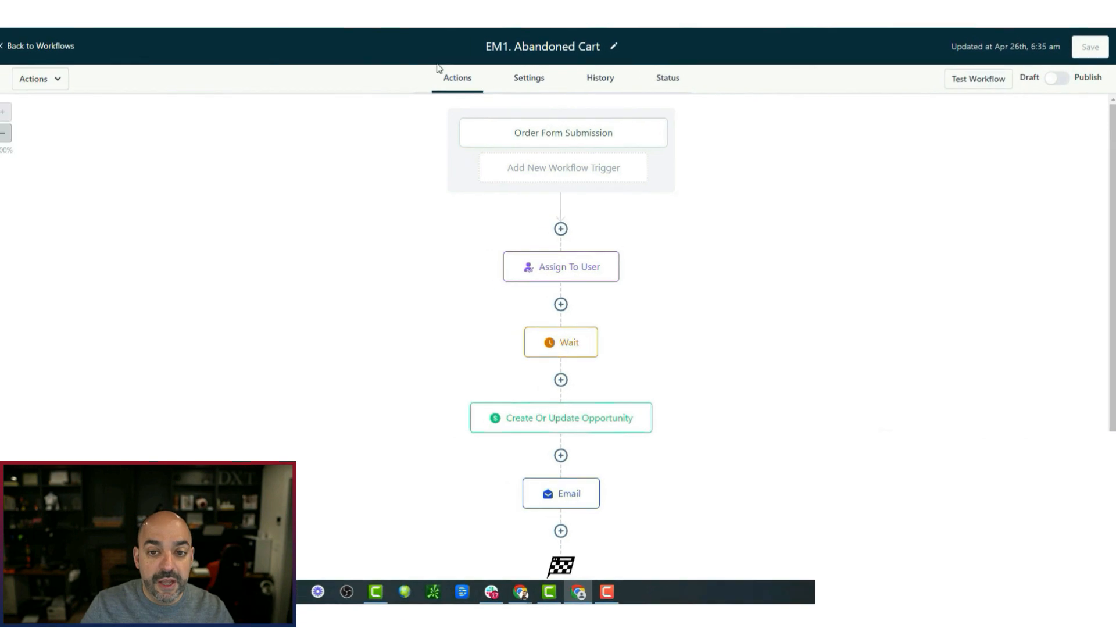
Step: Copy the URL of The Ultimate Email Deliverability Course step in the Email Quiz Funnel To Book An Audit funnel
click(42, 45)
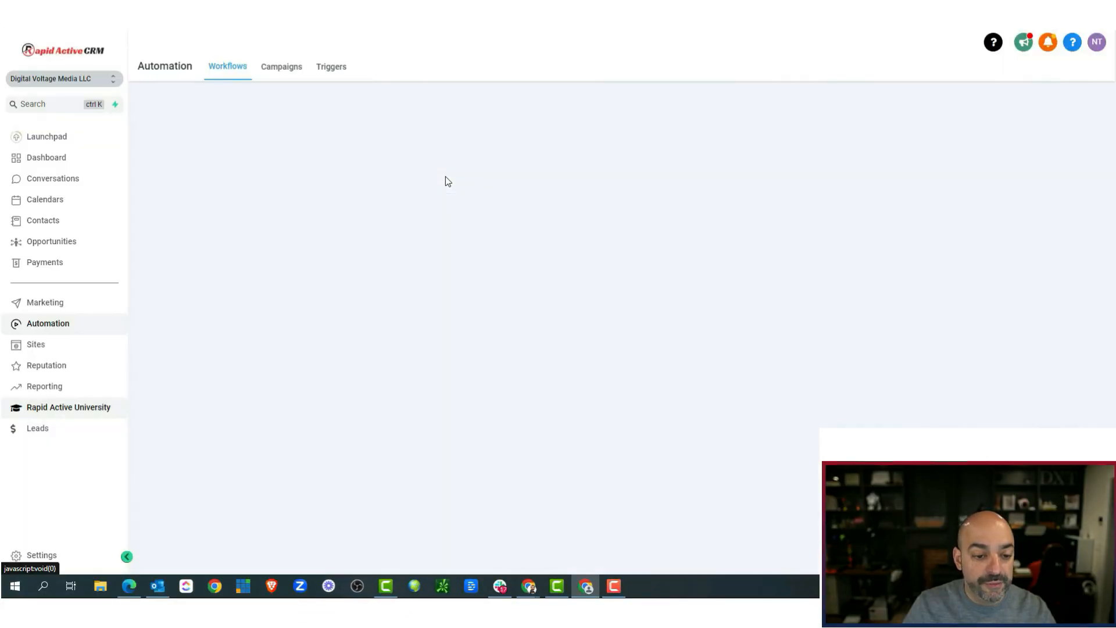
click(100, 345)
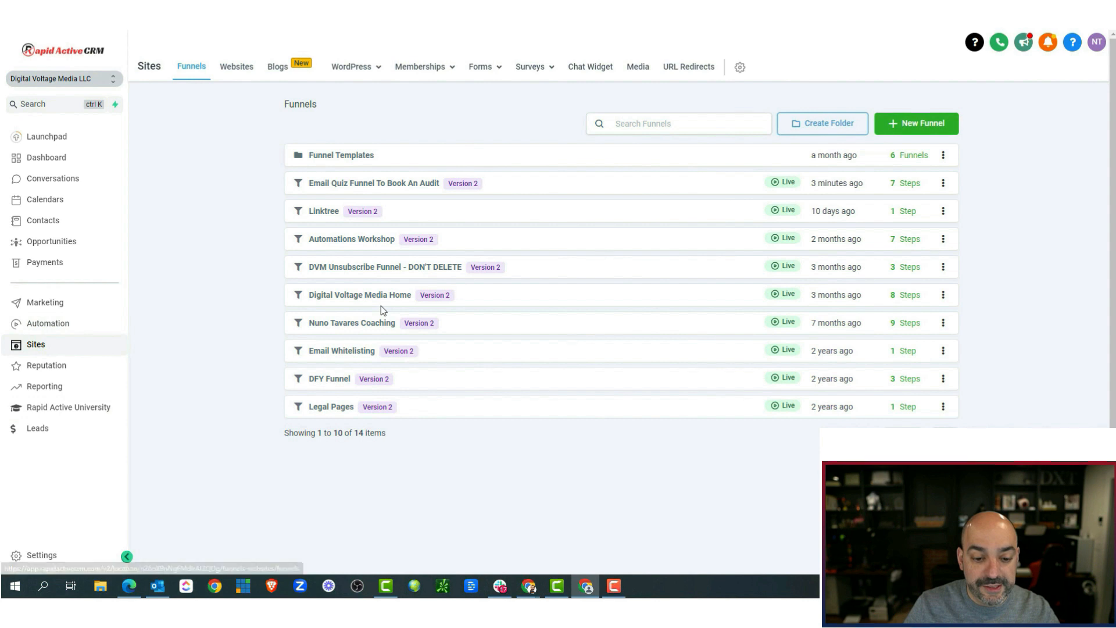
click(341, 184)
click(250, 448)
drag(587, 212, 429, 211)
right_click(562, 213)
click(626, 224)
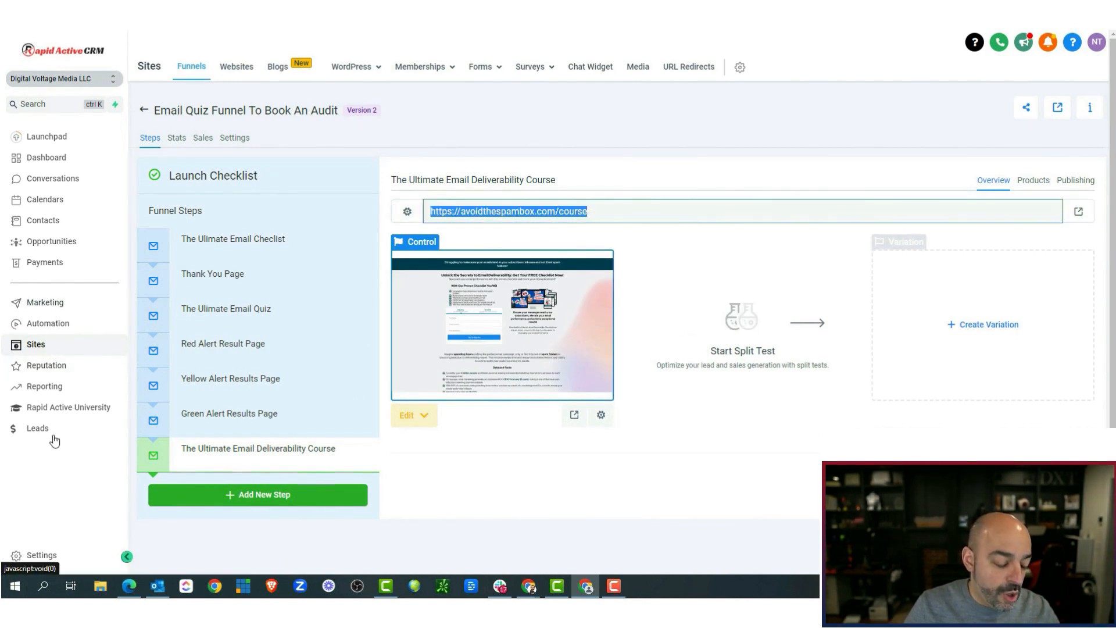
click(27, 554)
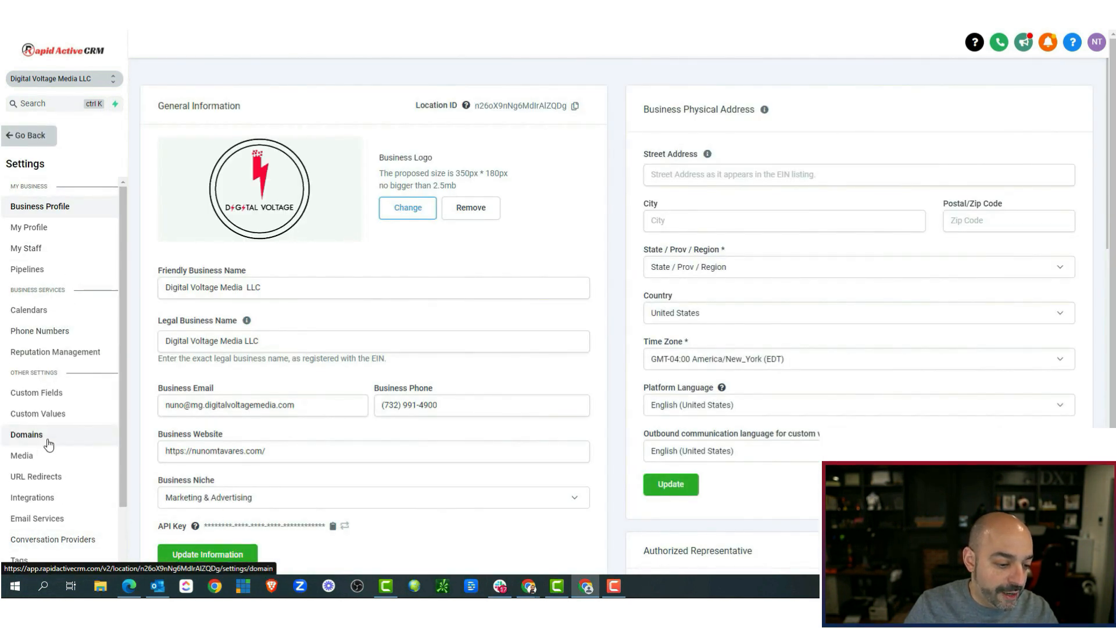
click(28, 413)
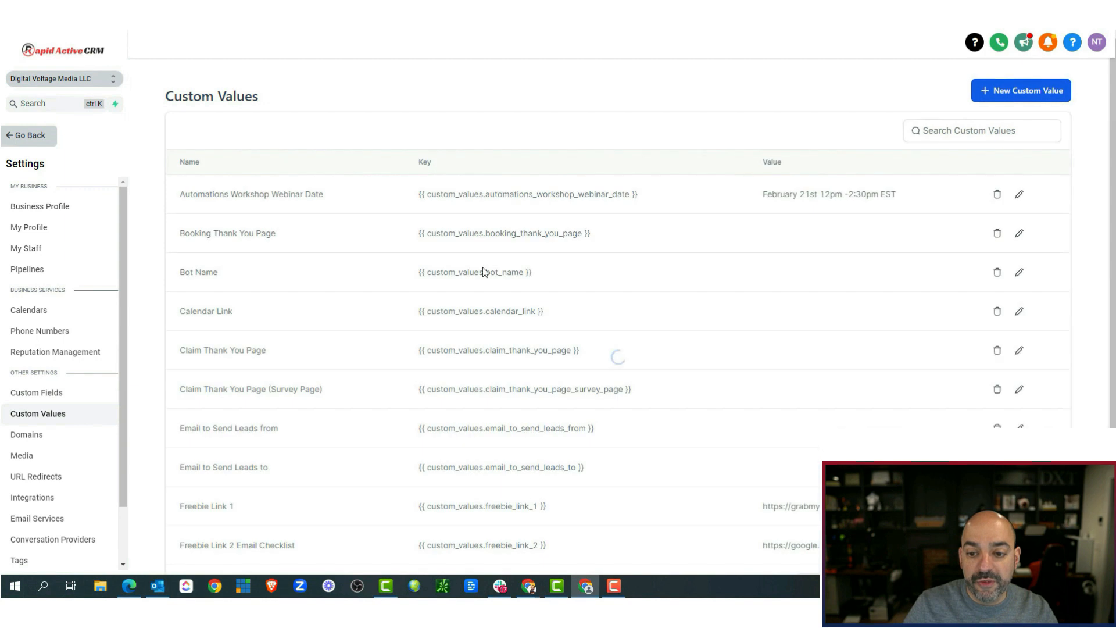
scroll(582, 215, down, 2)
scroll(407, 245, up, 2)
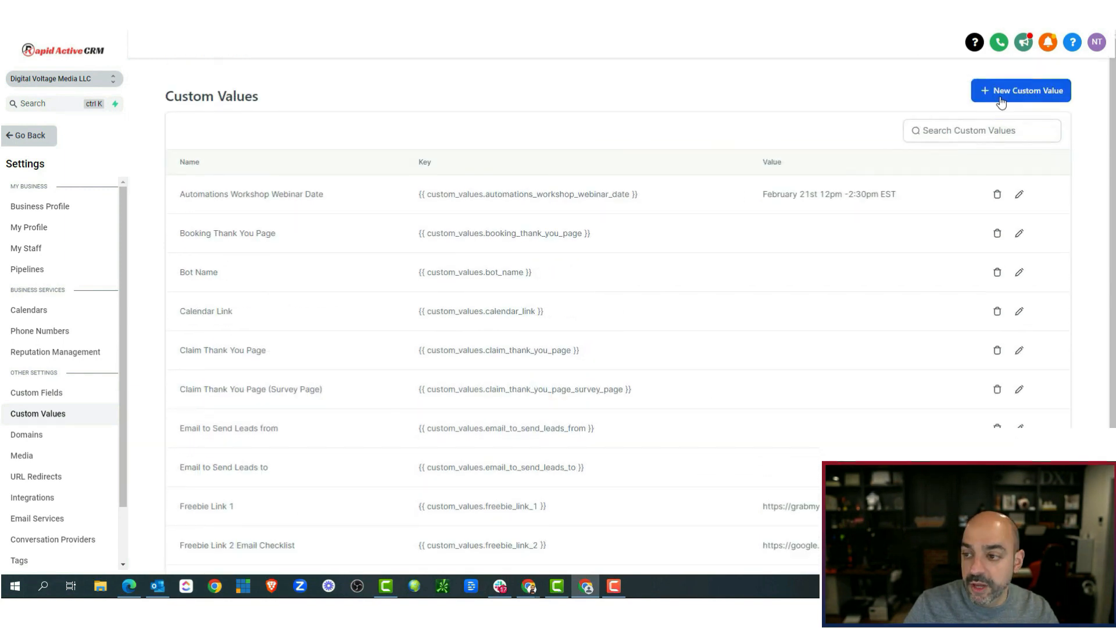
click(1001, 91)
click(549, 292)
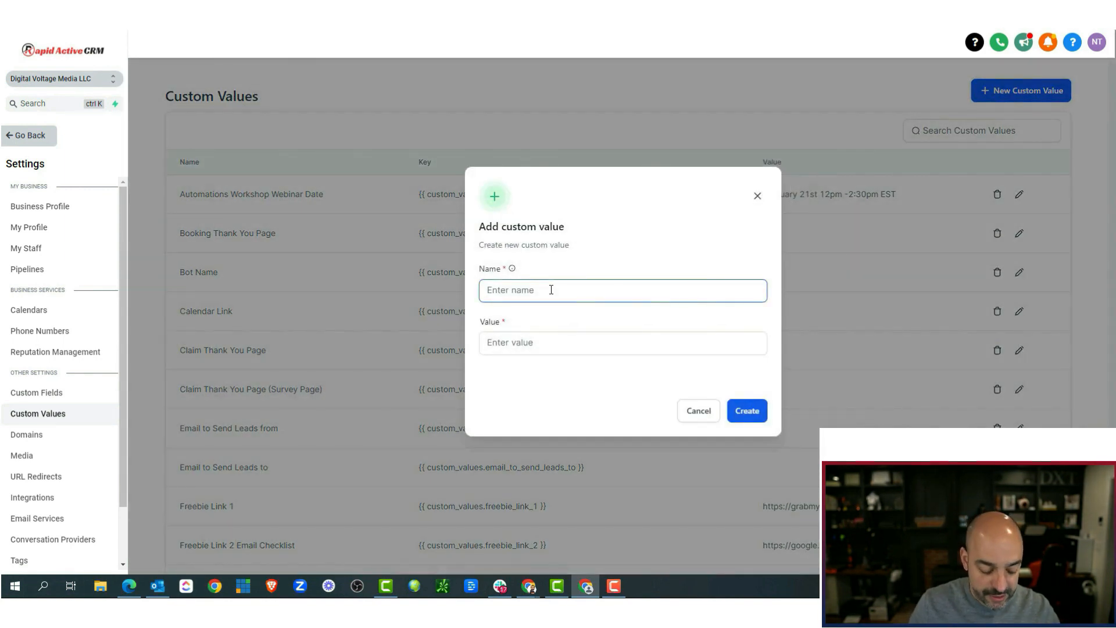
text(Email Deliverability Course)
key(Tab)
key(ctrl+v)
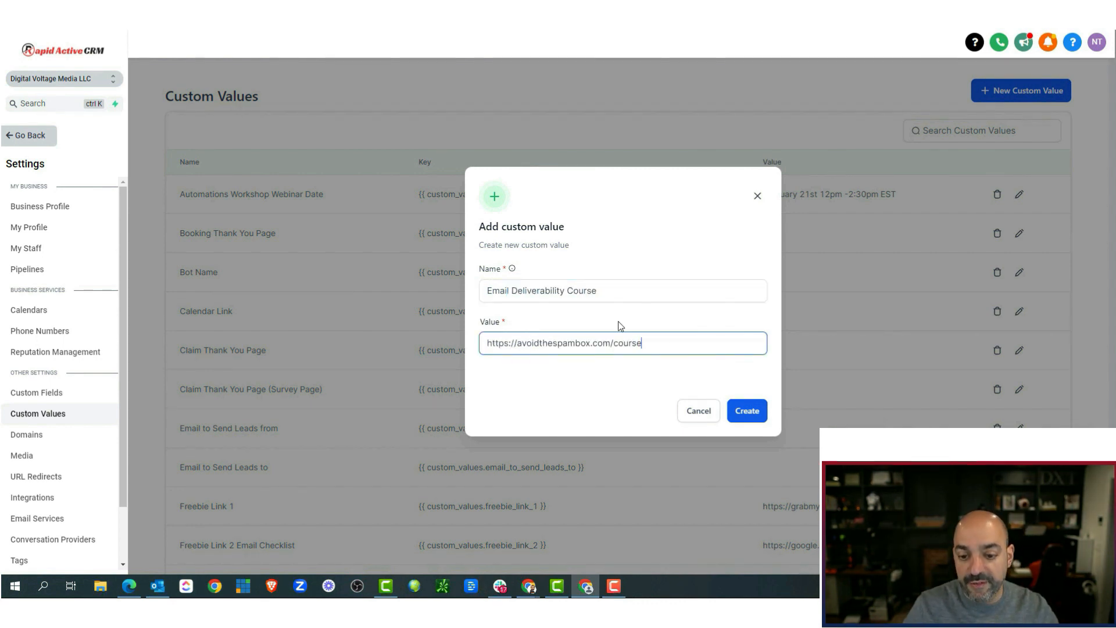
click(758, 411)
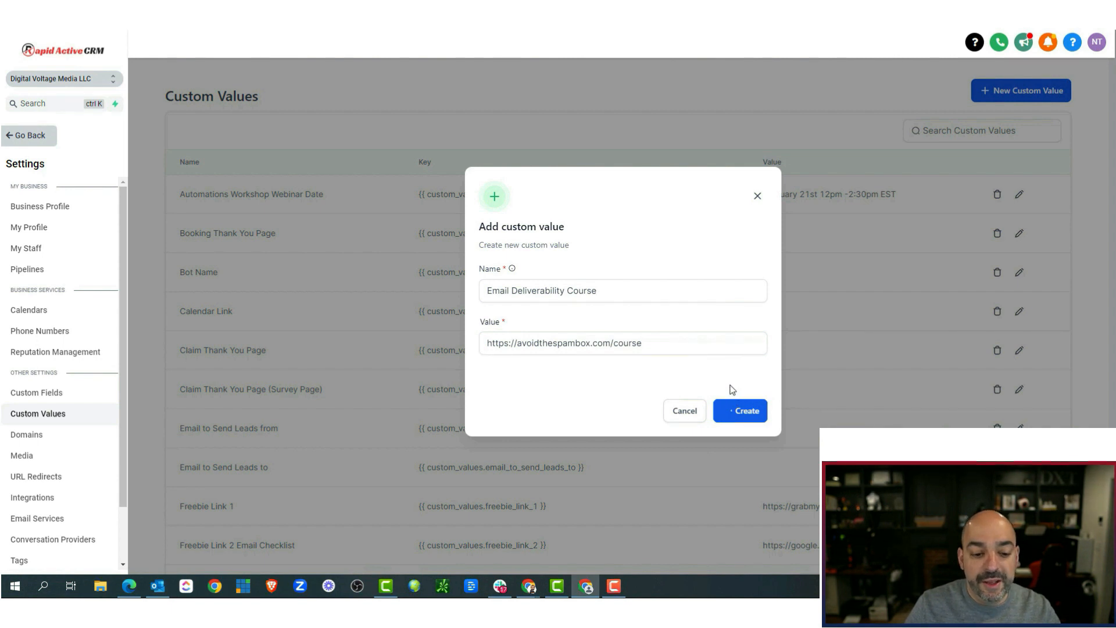
scroll(586, 270, down, 3)
scroll(483, 285, up, 2)
scroll(384, 294, down, 2)
scroll(381, 300, up, 3)
scroll(380, 305, down, 3)
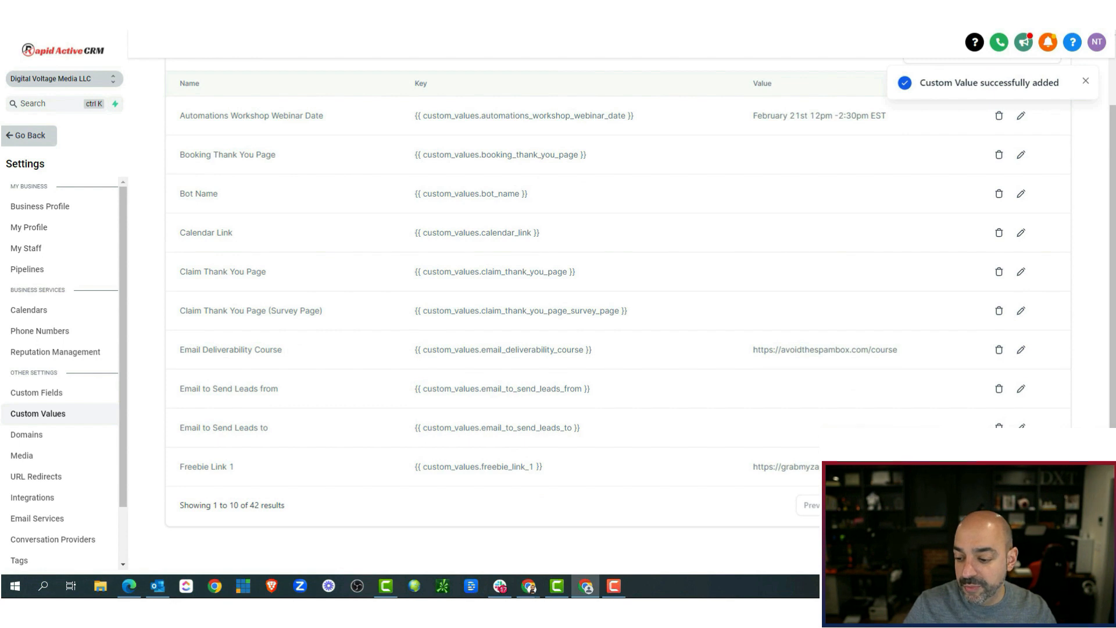
Step: Look through the pages of the custom values list for existing offer and product name values
click(1039, 505)
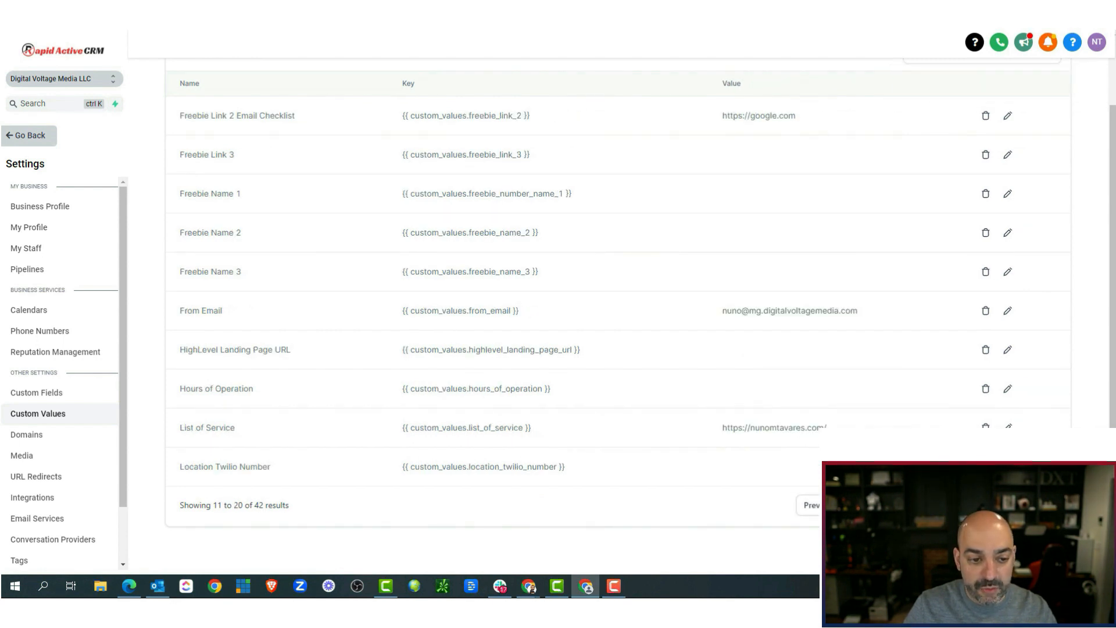
click(1038, 505)
click(1038, 506)
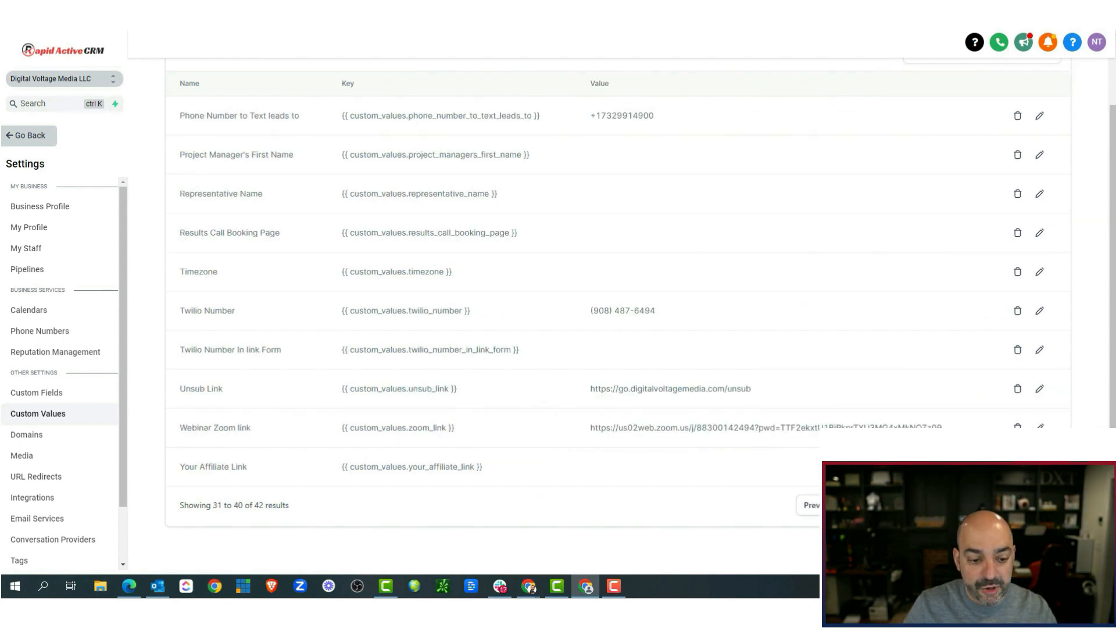
click(1038, 505)
click(926, 269)
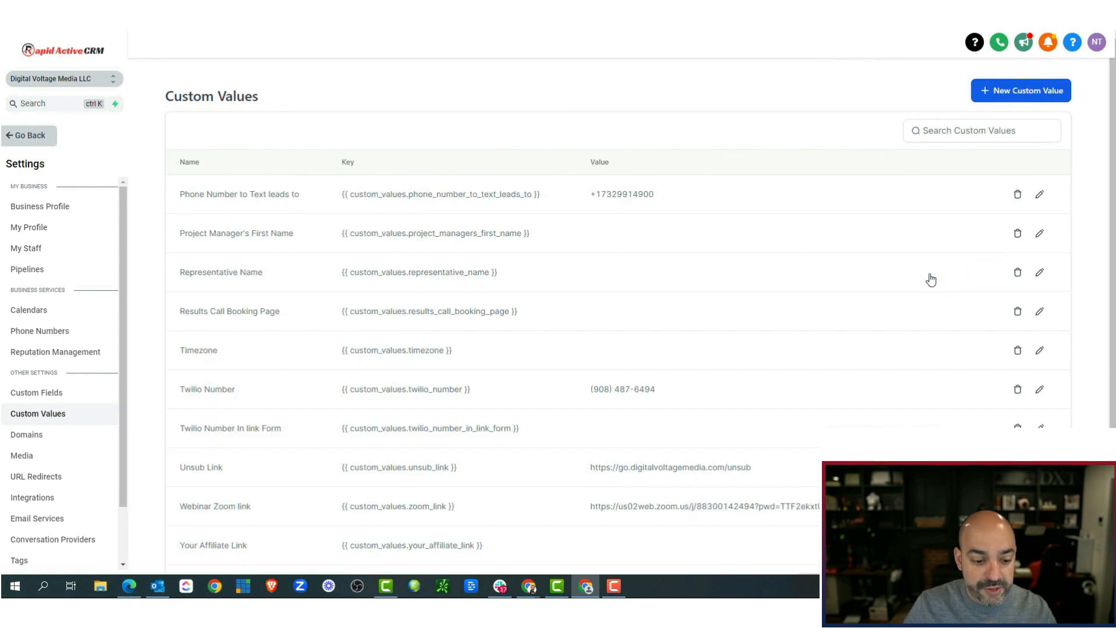
scroll(913, 293, down, 2)
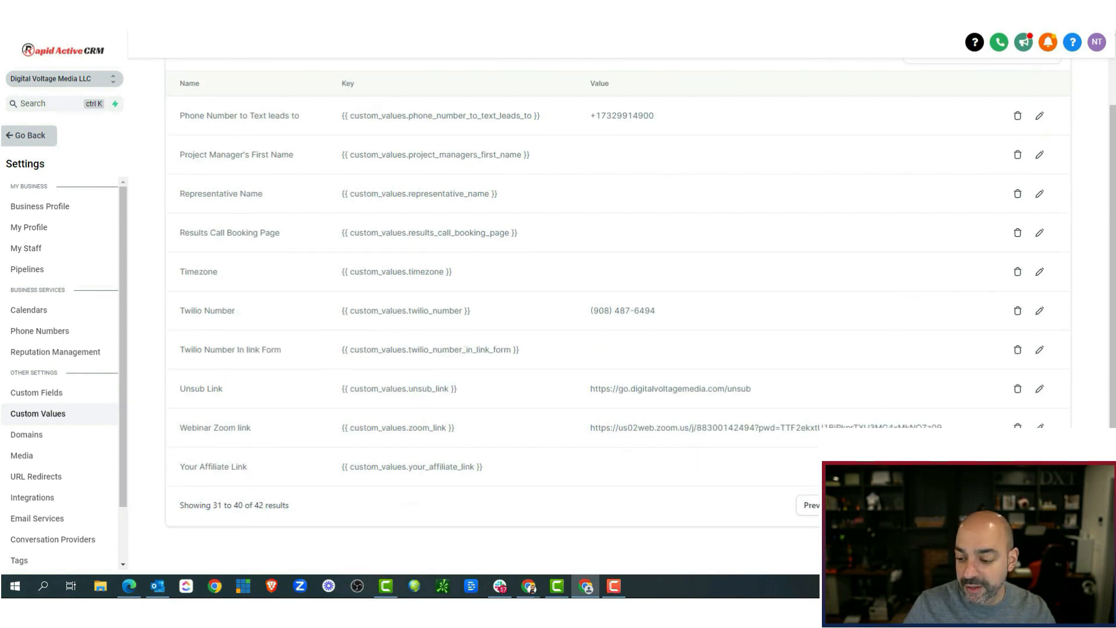
click(926, 505)
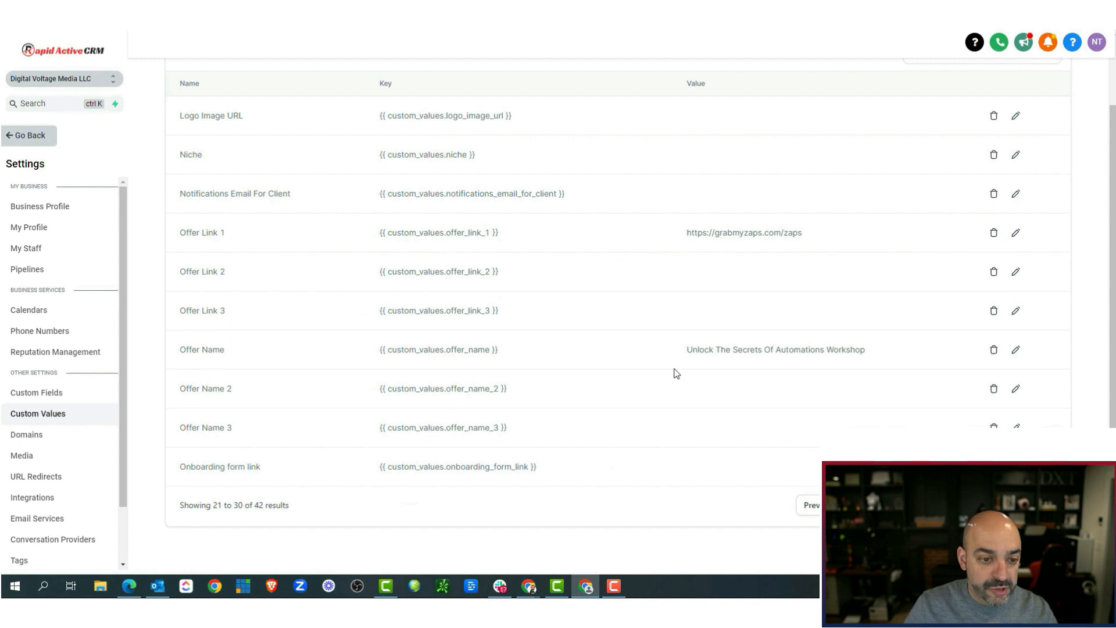
scroll(673, 374, up, 2)
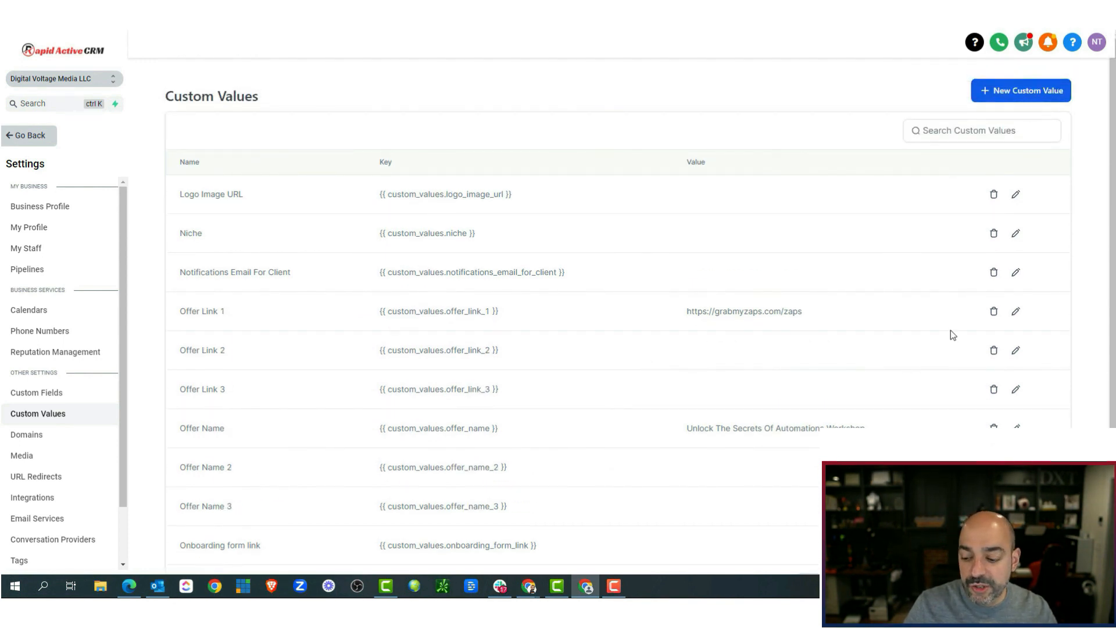
scroll(951, 334, down, 2)
click(822, 506)
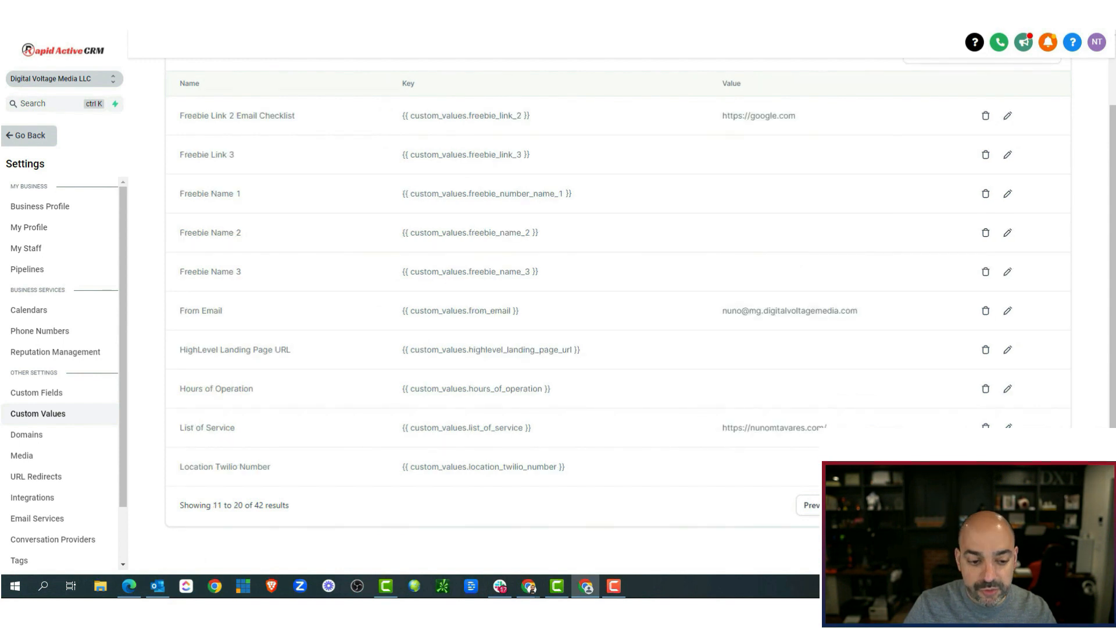
click(811, 505)
scroll(820, 285, up, 2)
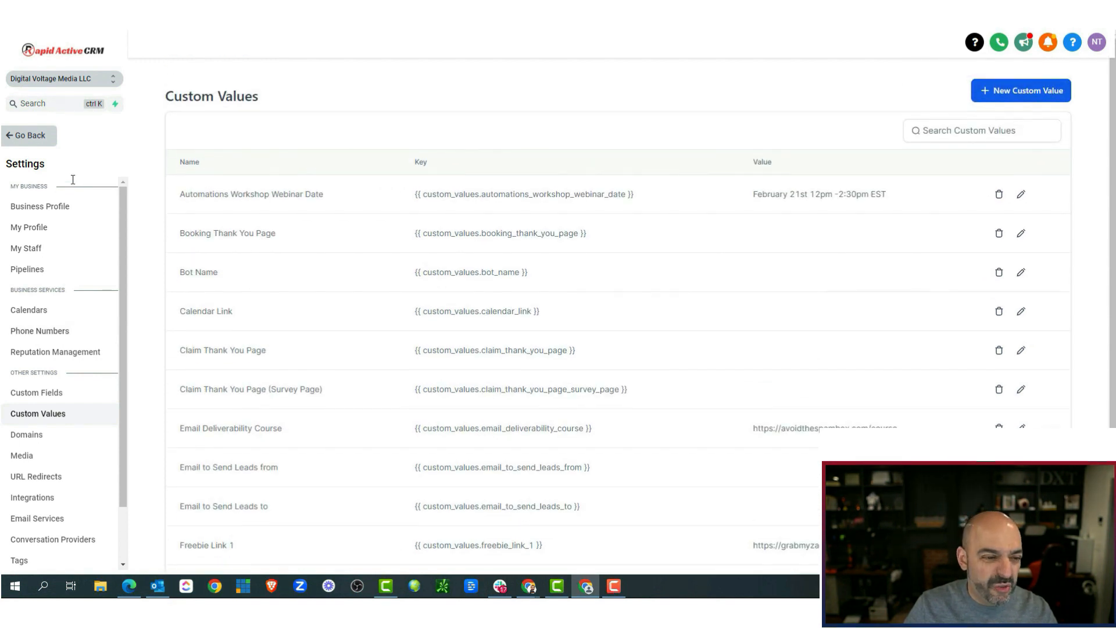
Step: Open the email action of the EM1. Abandoned Cart workflow in the 5. Email Deliverability Course folder
click(23, 134)
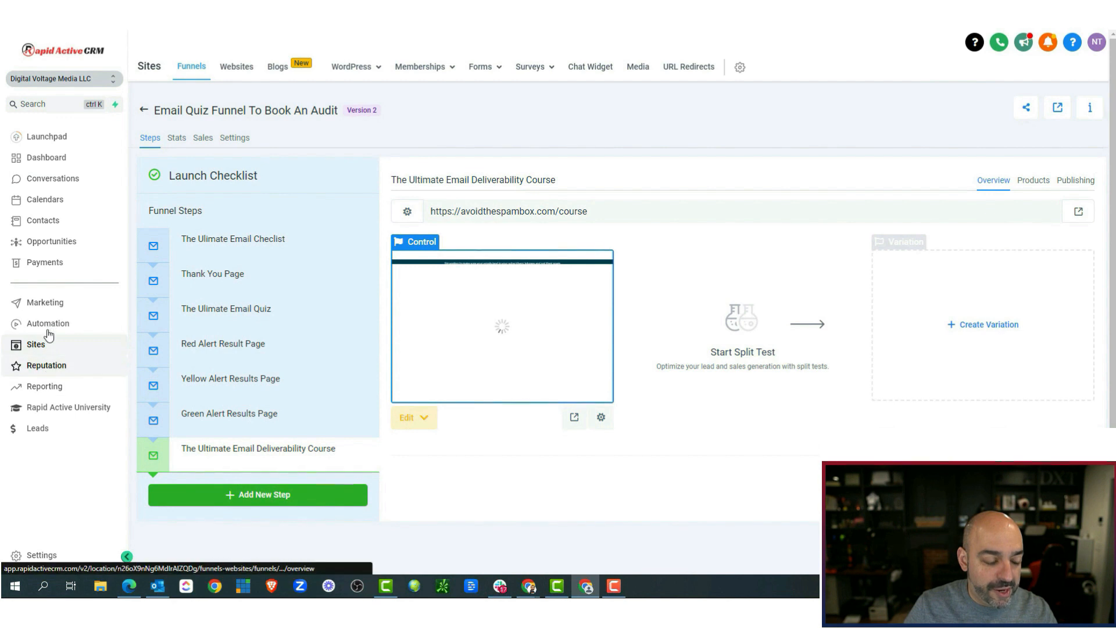
click(49, 332)
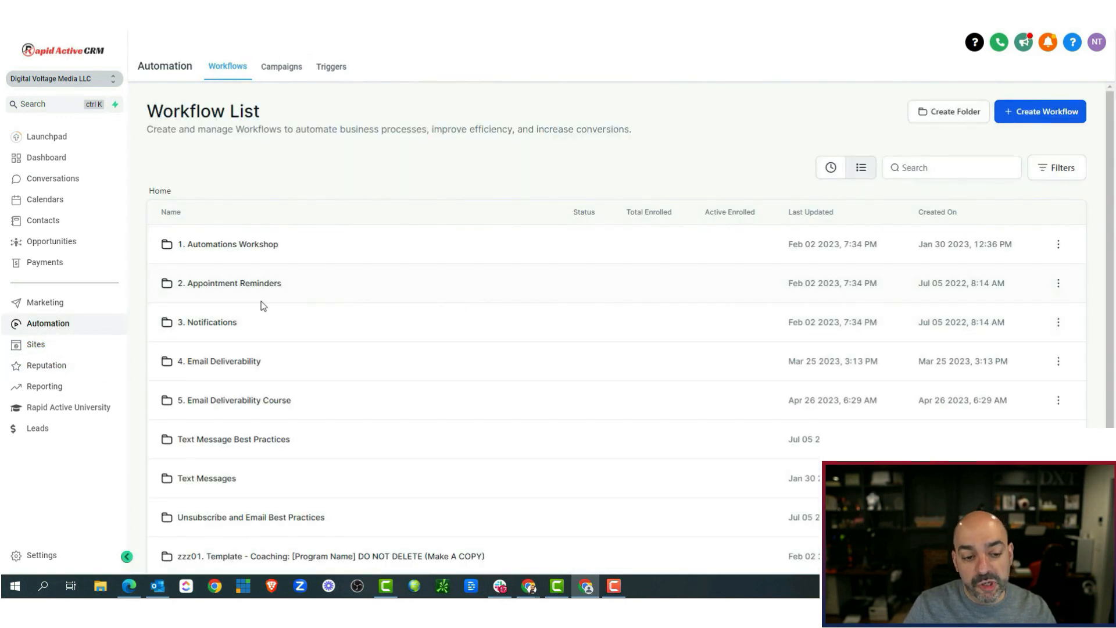
click(239, 401)
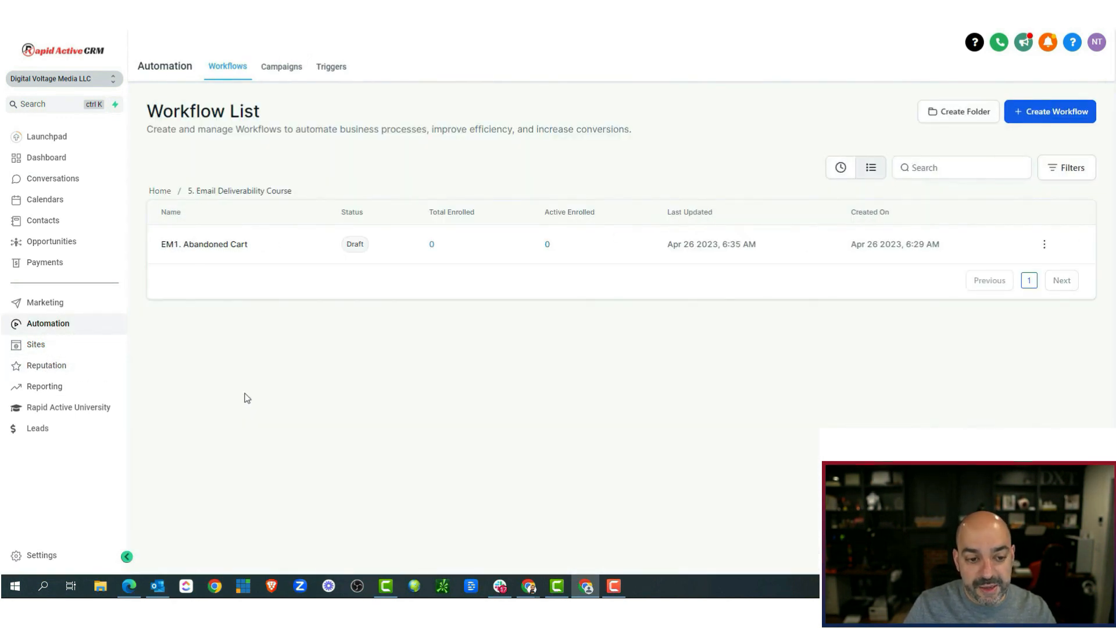
click(228, 254)
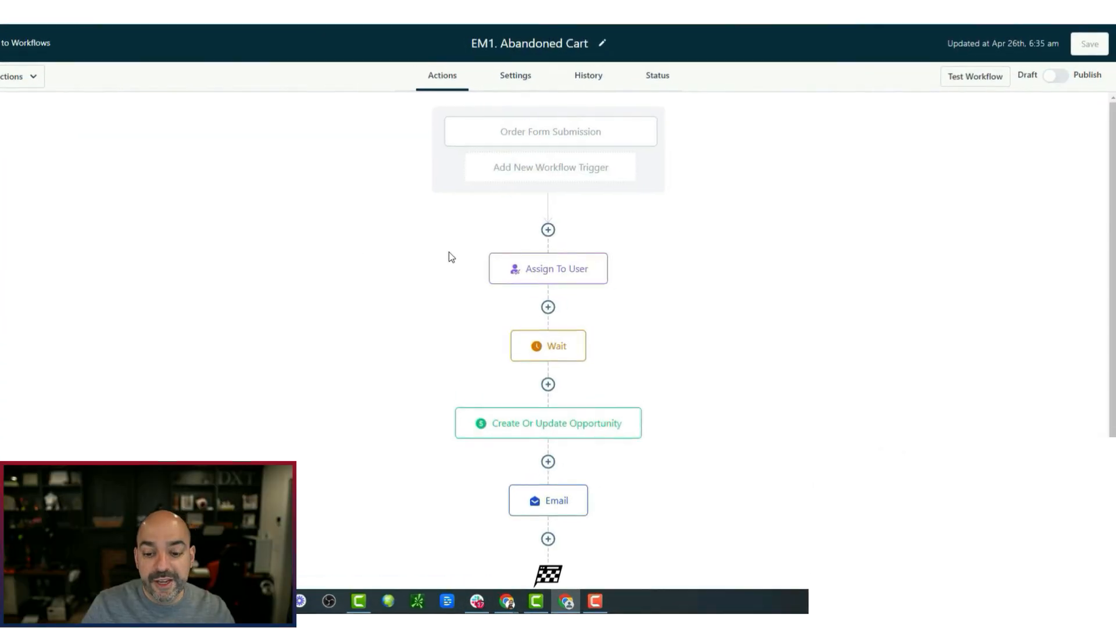
click(532, 503)
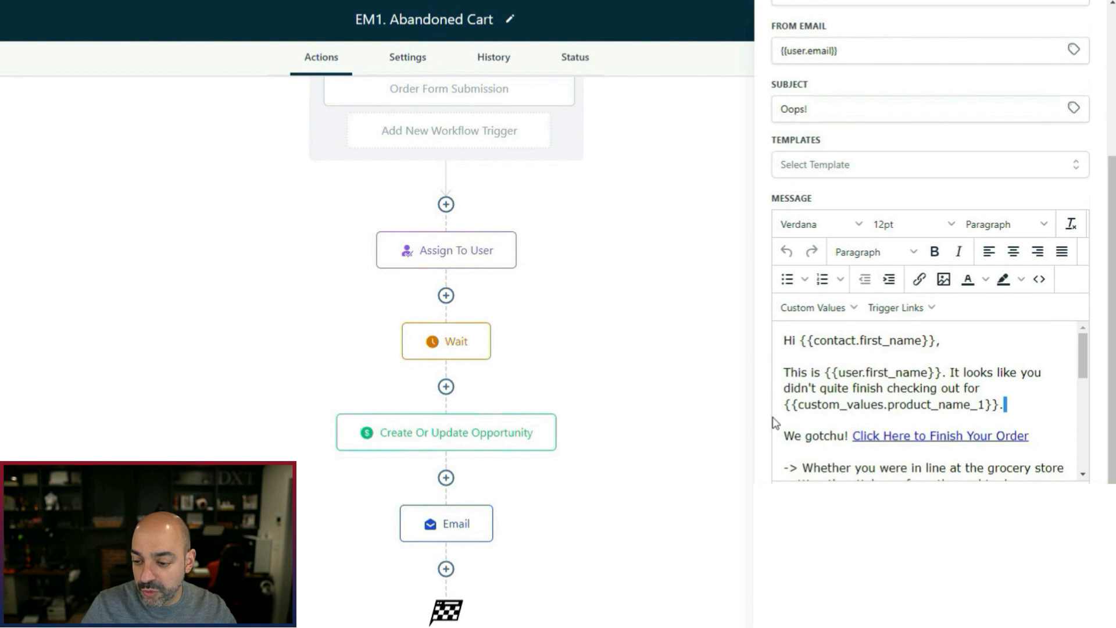
Step: Replace the {{custom_values.product_name_1}} placeholder in the message with "The Ultiamte Email Deliverabity Course."
key(shift+Home)
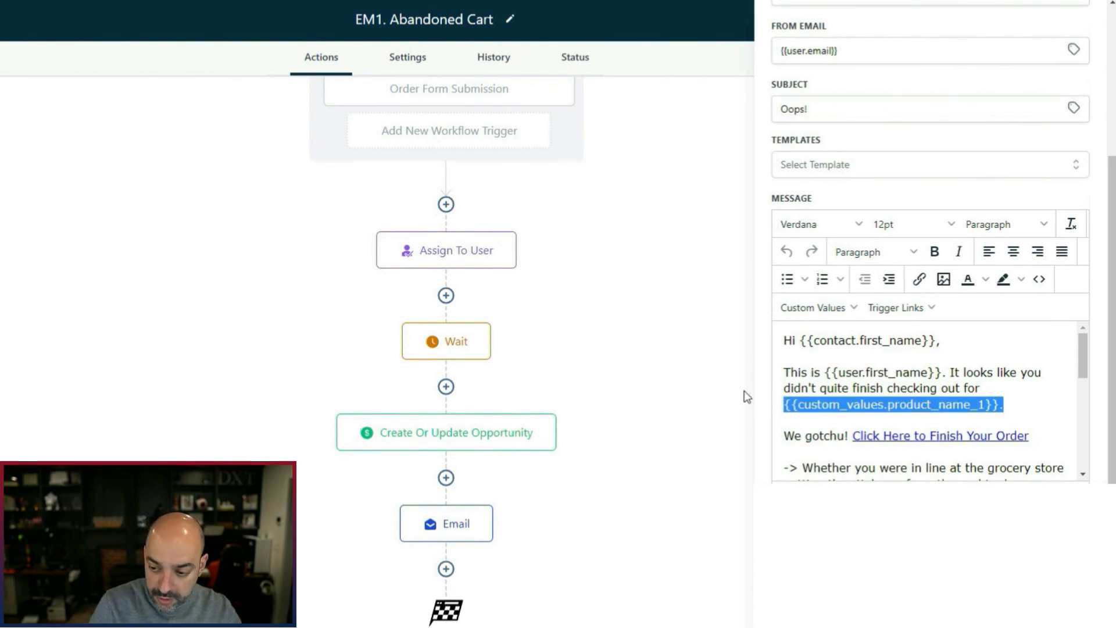
text(The Ultiamte Email )
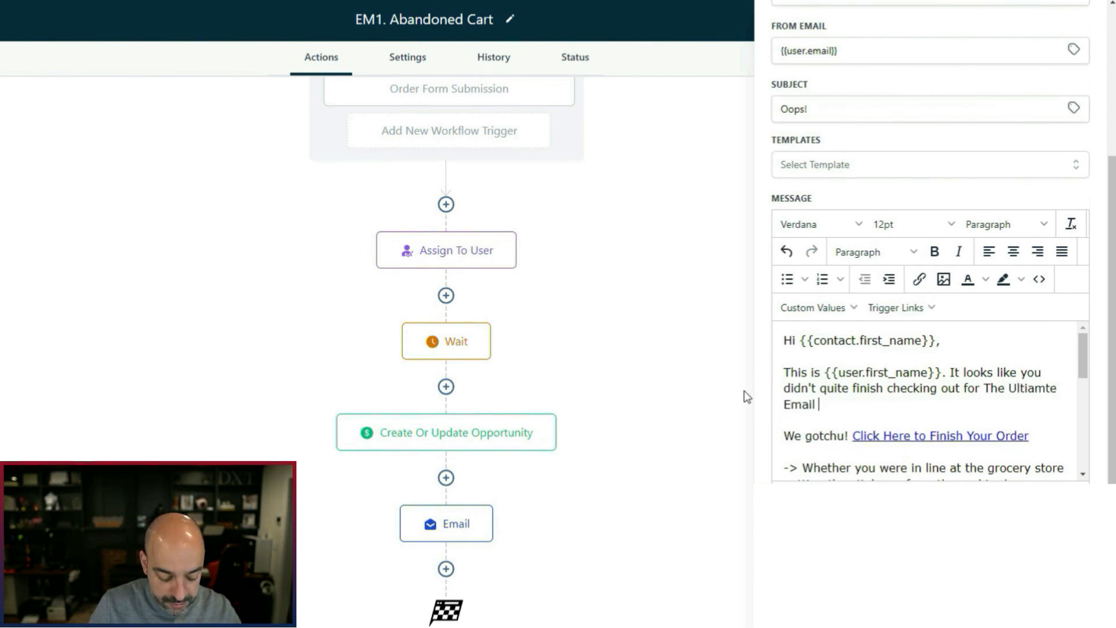
text(Deliverabity Course)
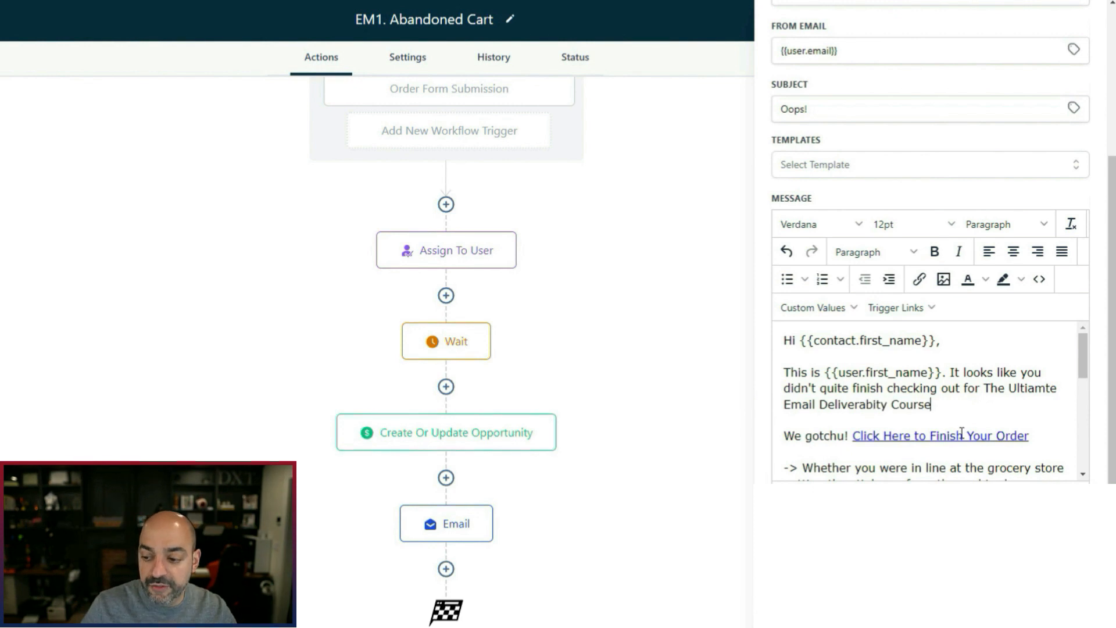
text(.)
Step: Insert the Email Deliverability Course custom value on a new line below the opening paragraph and copy its tag
key(Return)
click(821, 308)
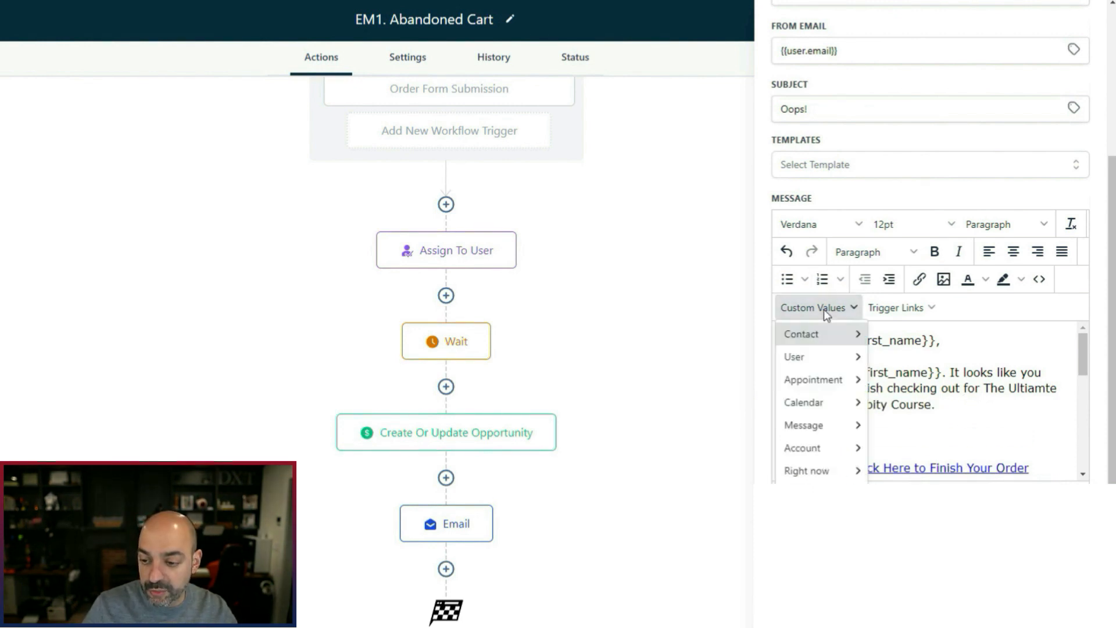
mouse_move(810, 388)
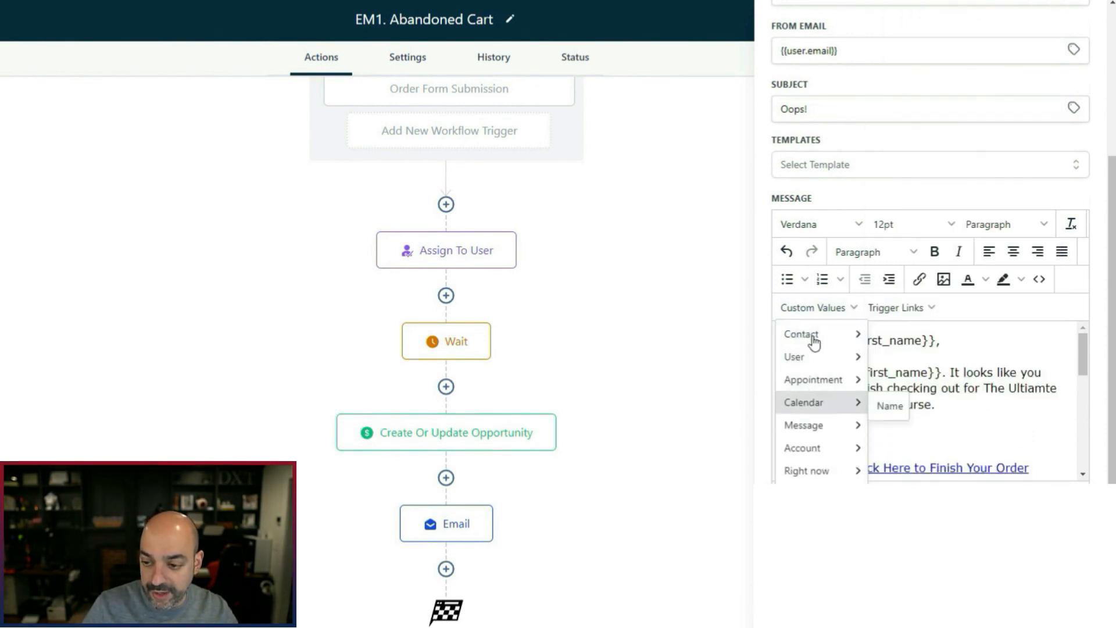
click(815, 315)
click(815, 315)
mouse_move(814, 512)
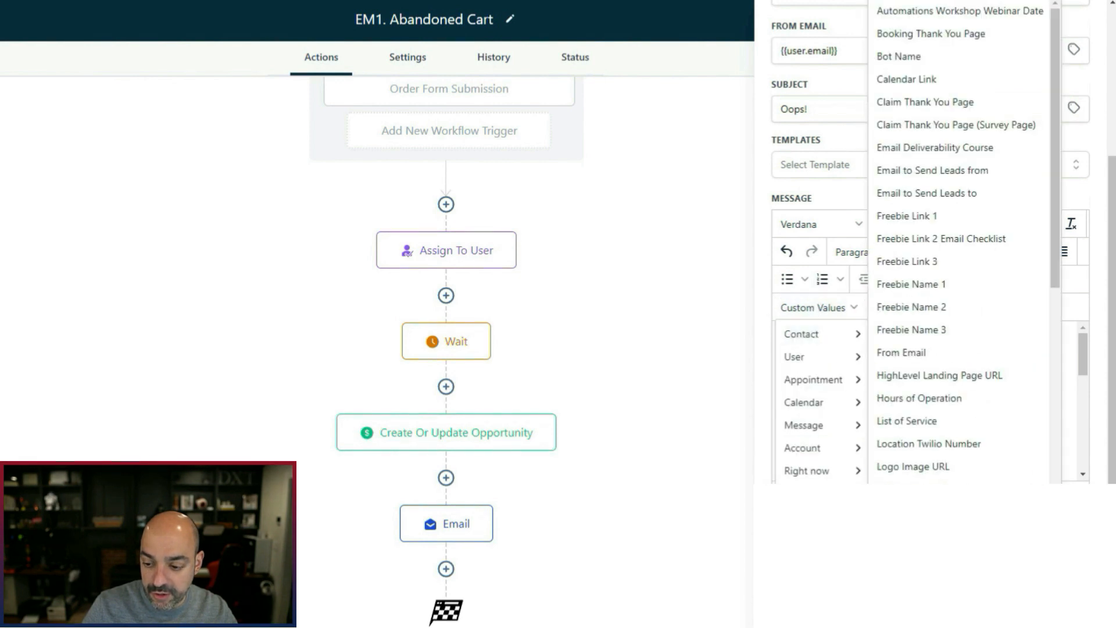
scroll(996, 294, down, 2)
scroll(955, 249, up, 2)
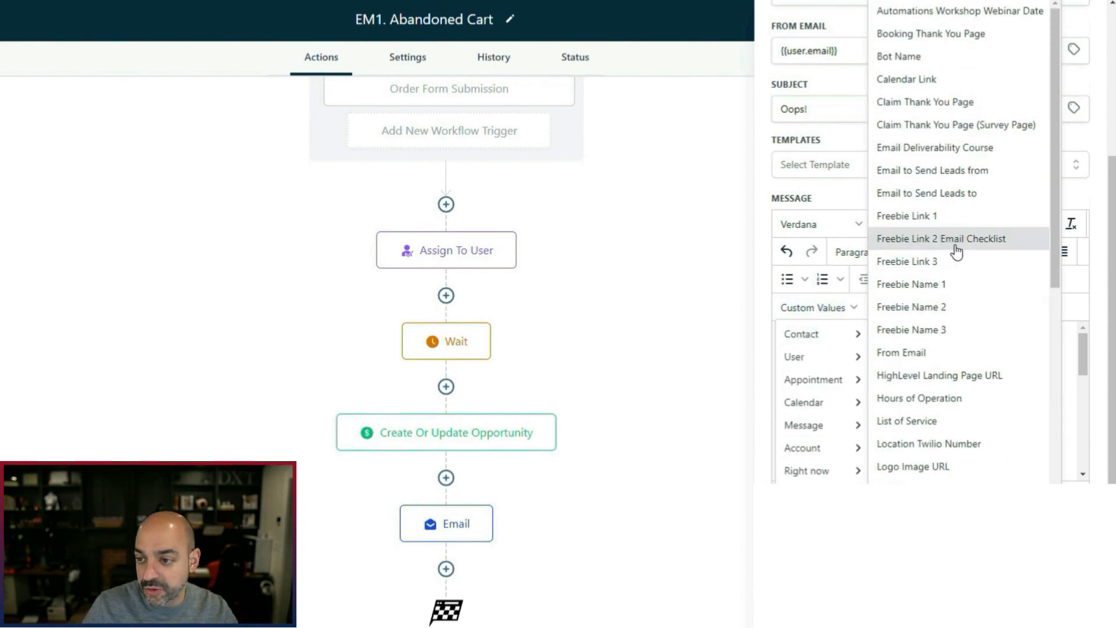
click(964, 149)
drag(1058, 436, 758, 432)
key(ctrl+c)
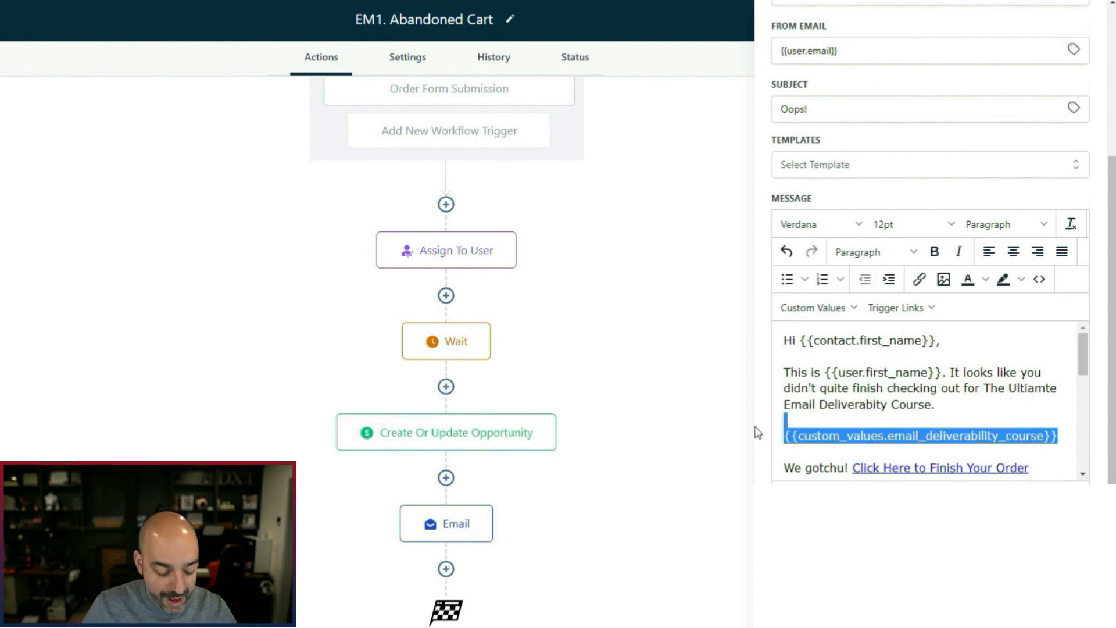
Step: Delete the inserted custom value tag and its extra line from the message
drag(1064, 436, 792, 443)
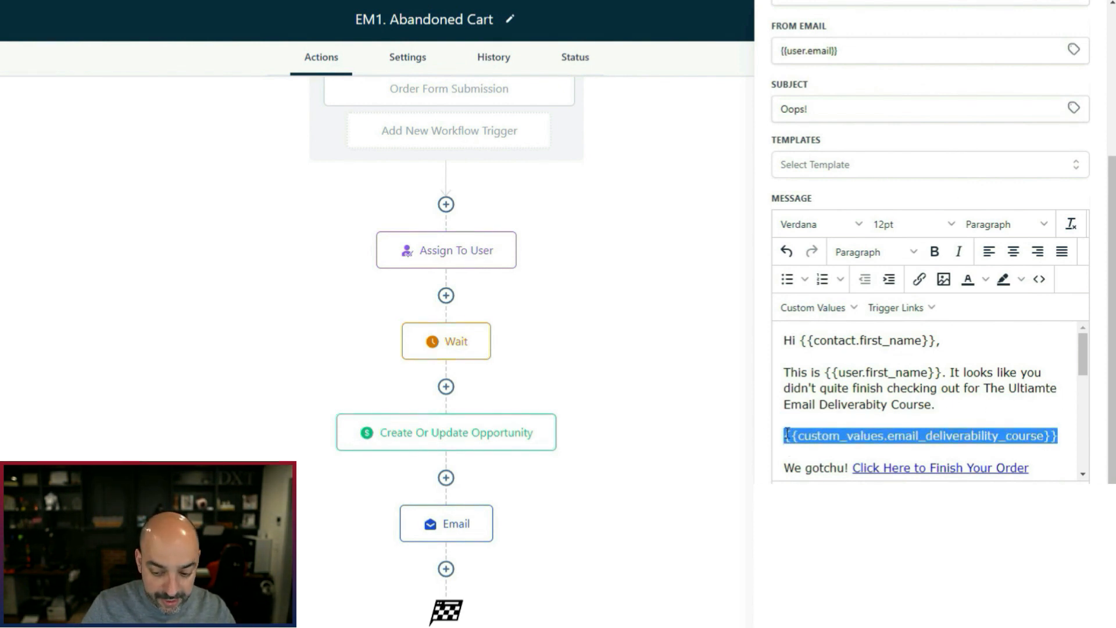
key(BackSpace)
key(BackSpace)
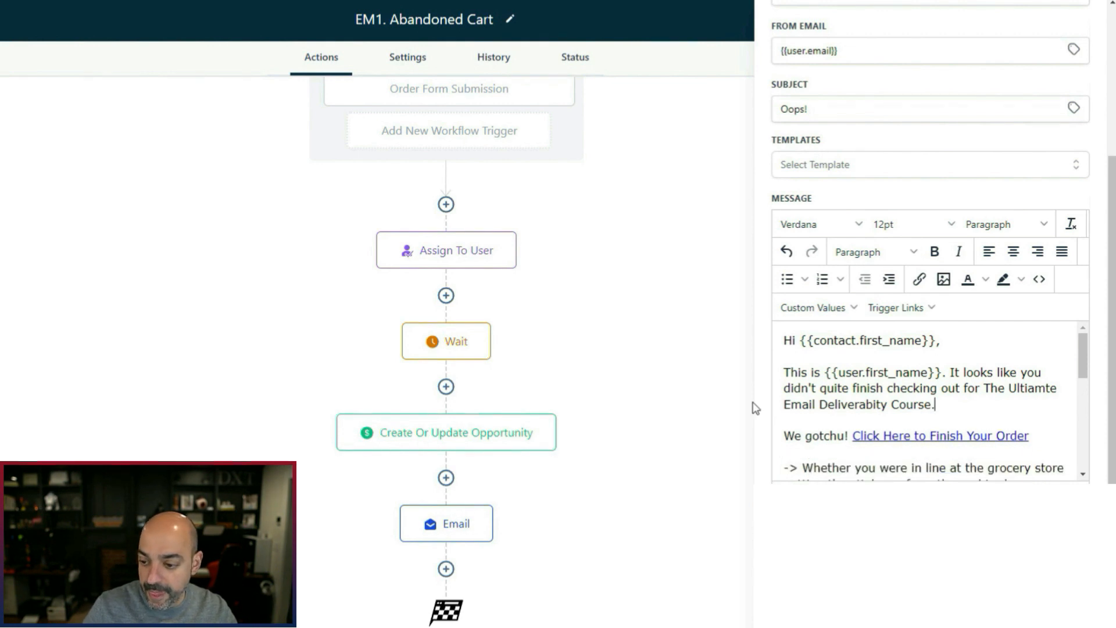
Step: Set the URL of the "Click Here to Finish Your Order" link after "We gotchu!" to {{custom_values.email_deliverability_course}}
click(981, 443)
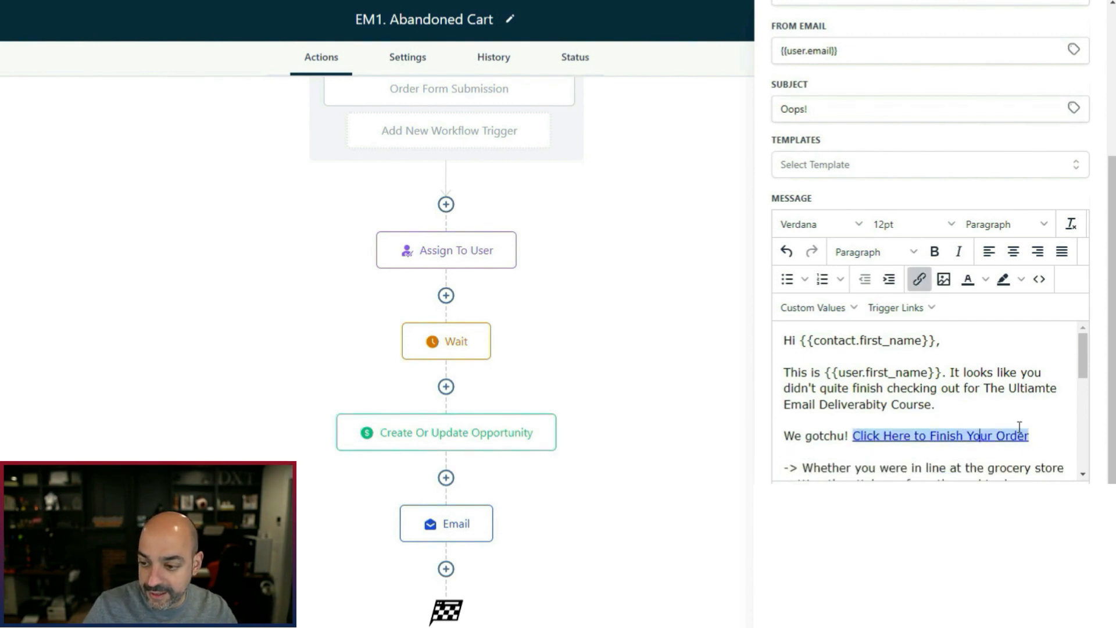
click(918, 280)
key(ctrl+a)
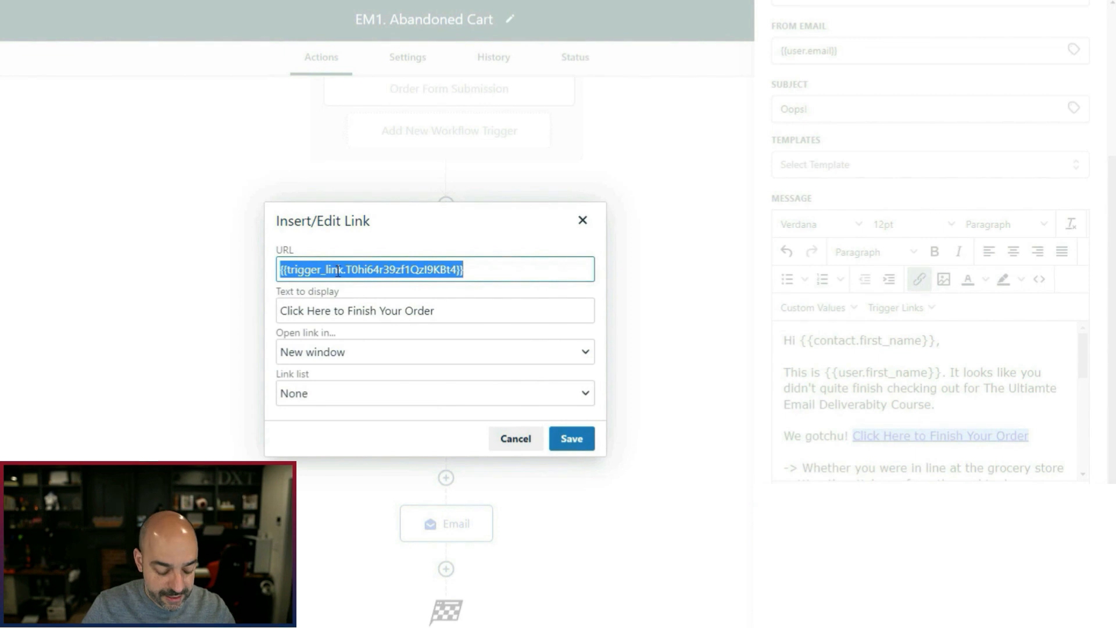
key(ctrl+v)
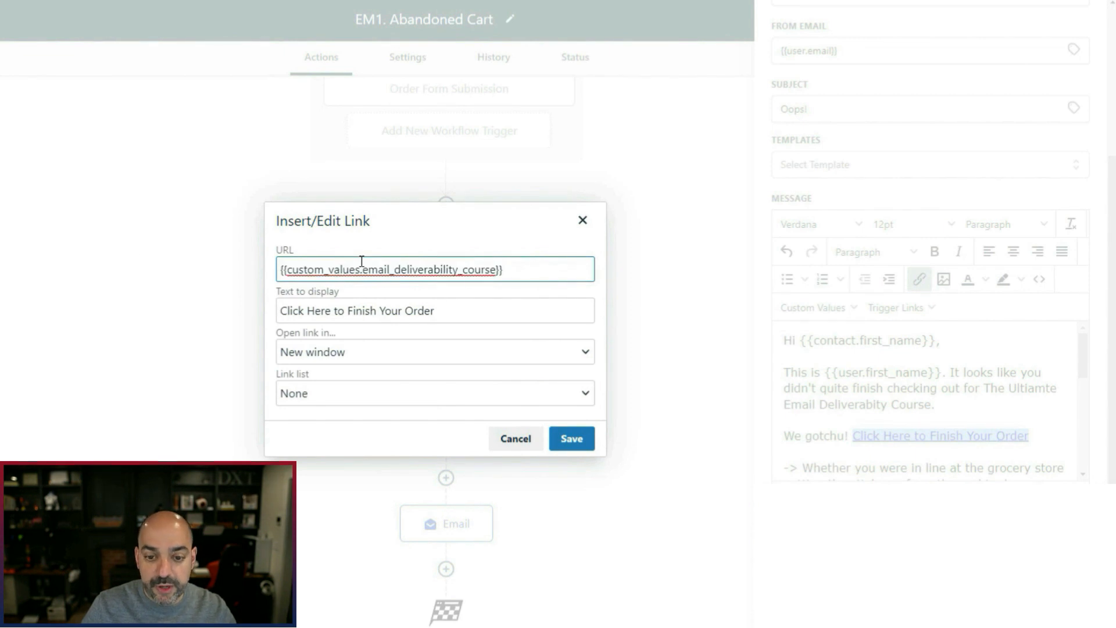
click(571, 439)
Step: Paste the copied Email Deliverability Course tag as the URL of the "Click Here to Finish Your Order" link near the message's end
scroll(970, 378, down, 3)
scroll(970, 377, down, 3)
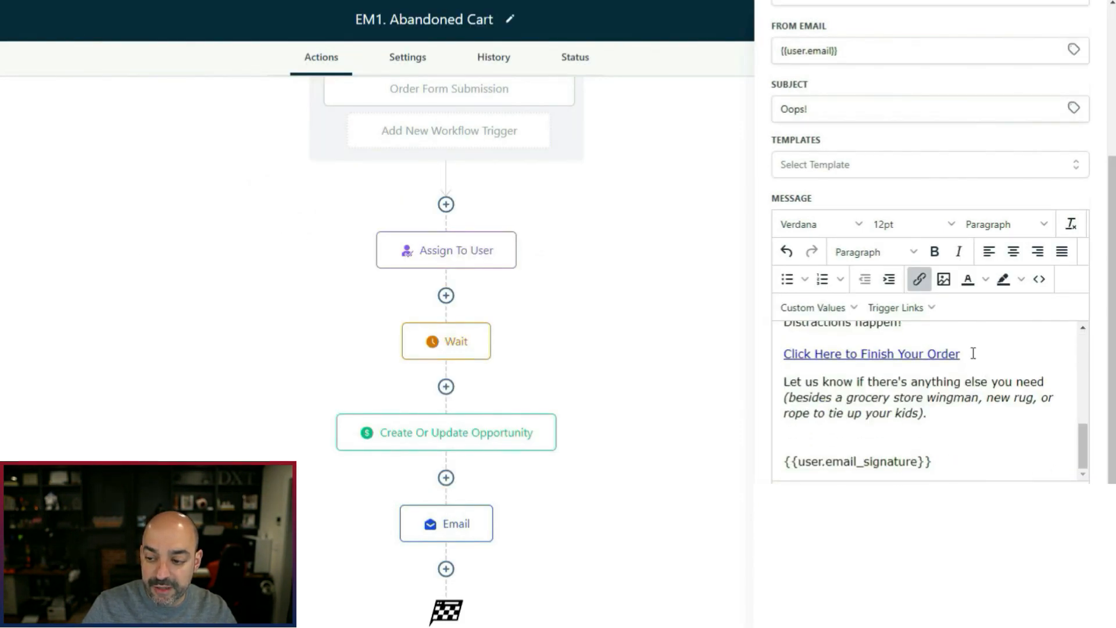
drag(974, 353, 765, 363)
click(924, 284)
drag(480, 270, 252, 266)
key(ctrl+v)
click(569, 431)
Step: Review the message down to the email signature and save the email action
scroll(965, 398, down, 1)
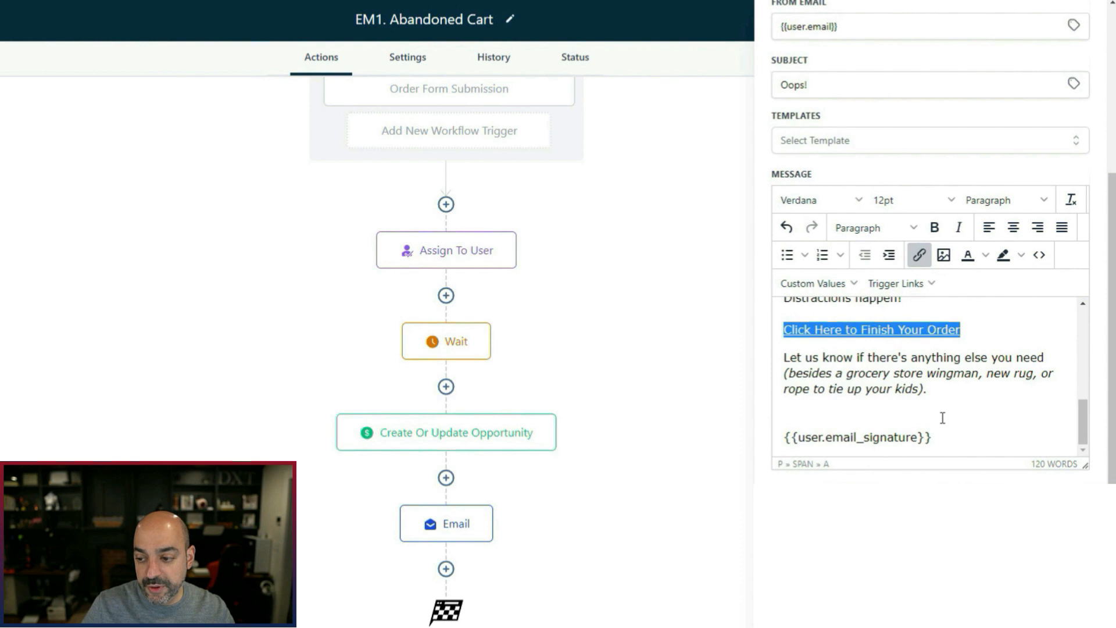
scroll(991, 411, up, 3)
scroll(992, 411, up, 6)
scroll(950, 410, down, 8)
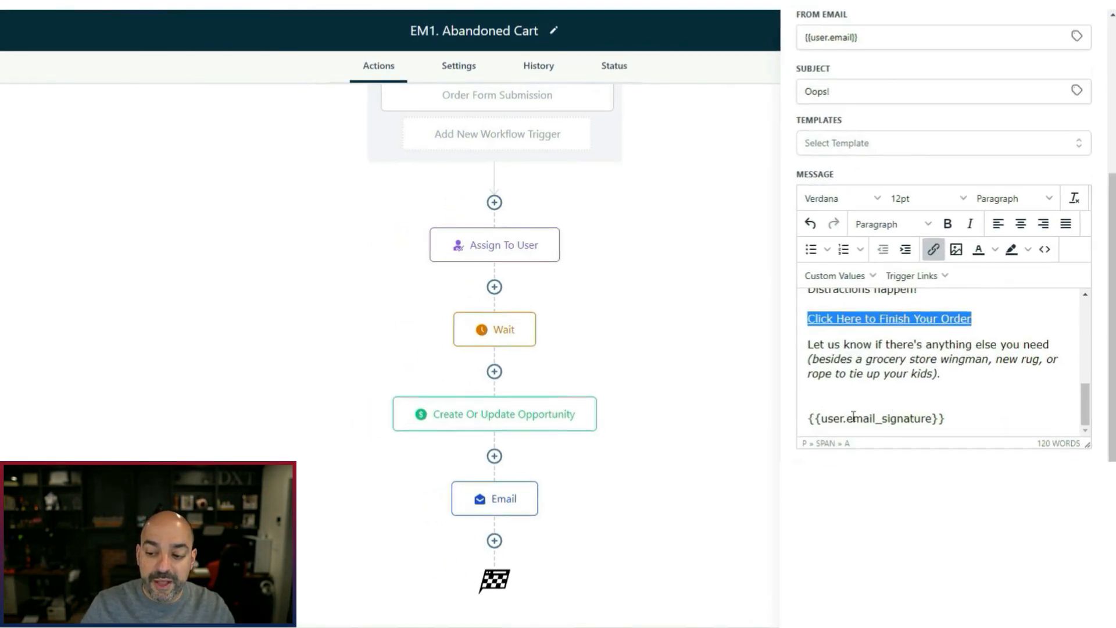
click(1062, 581)
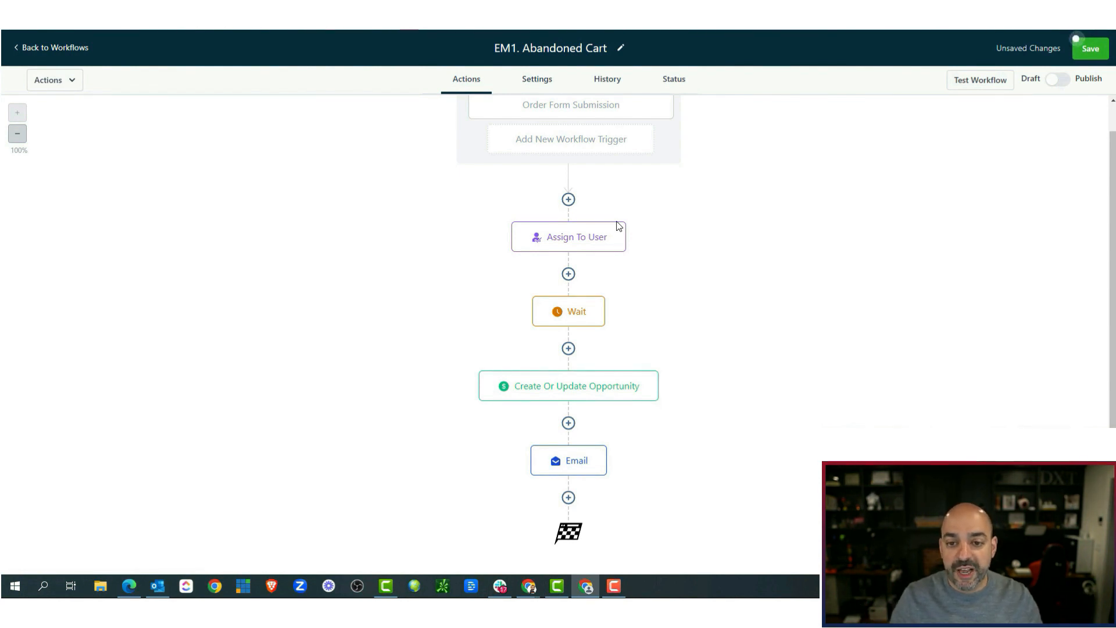
Step: Turn on Auto Mark as Read in the workflow's settings and check the default sender name field
click(536, 80)
scroll(532, 229, down, 4)
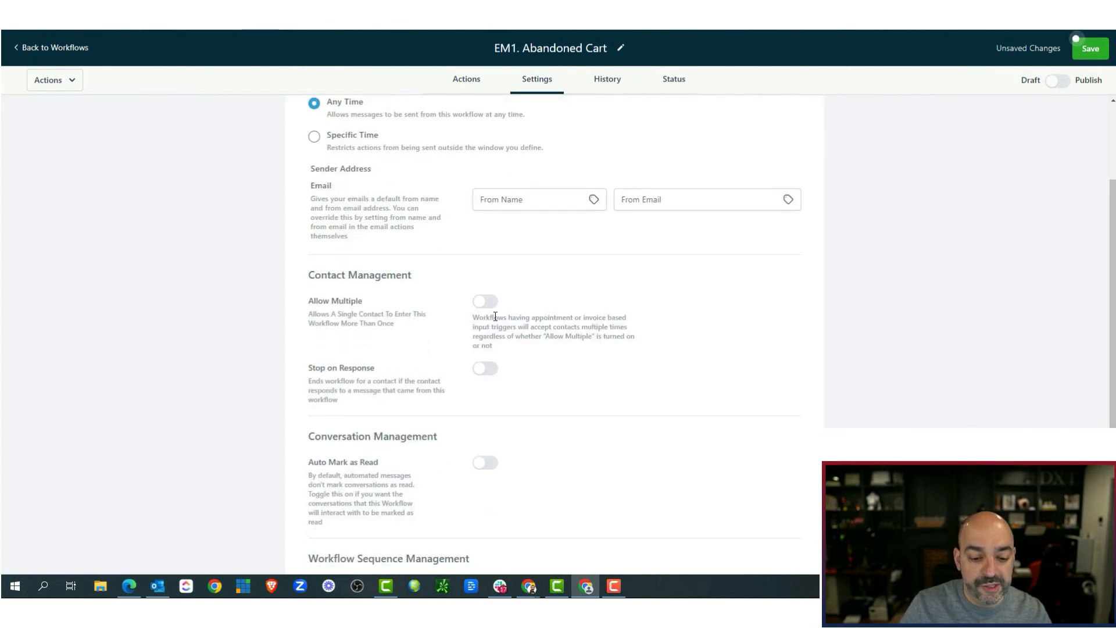
click(485, 347)
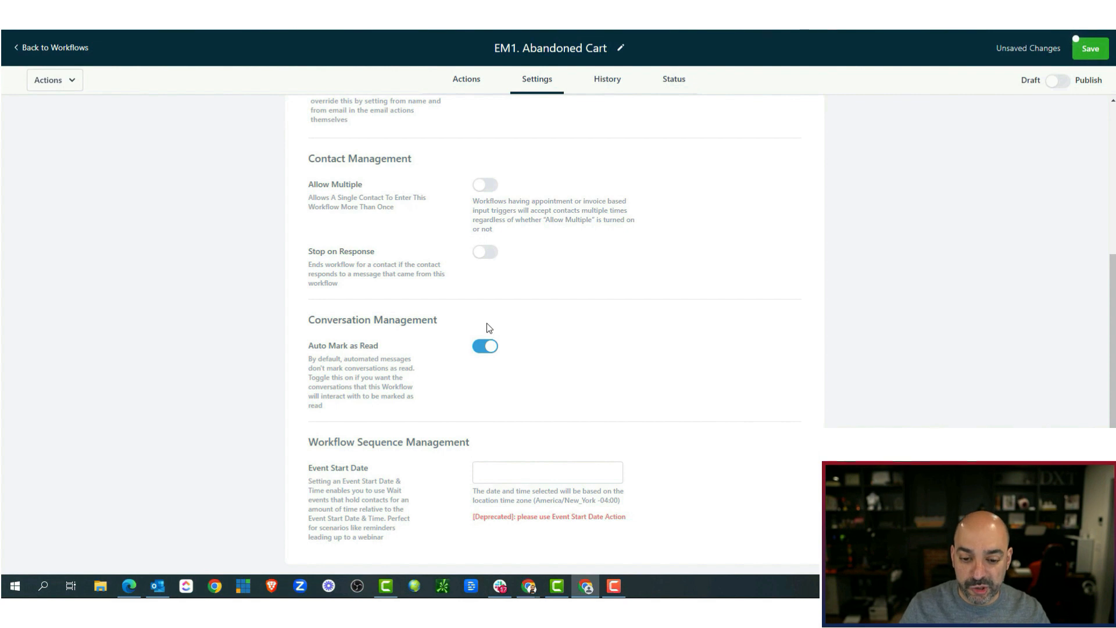
scroll(556, 308, up, 4)
click(532, 311)
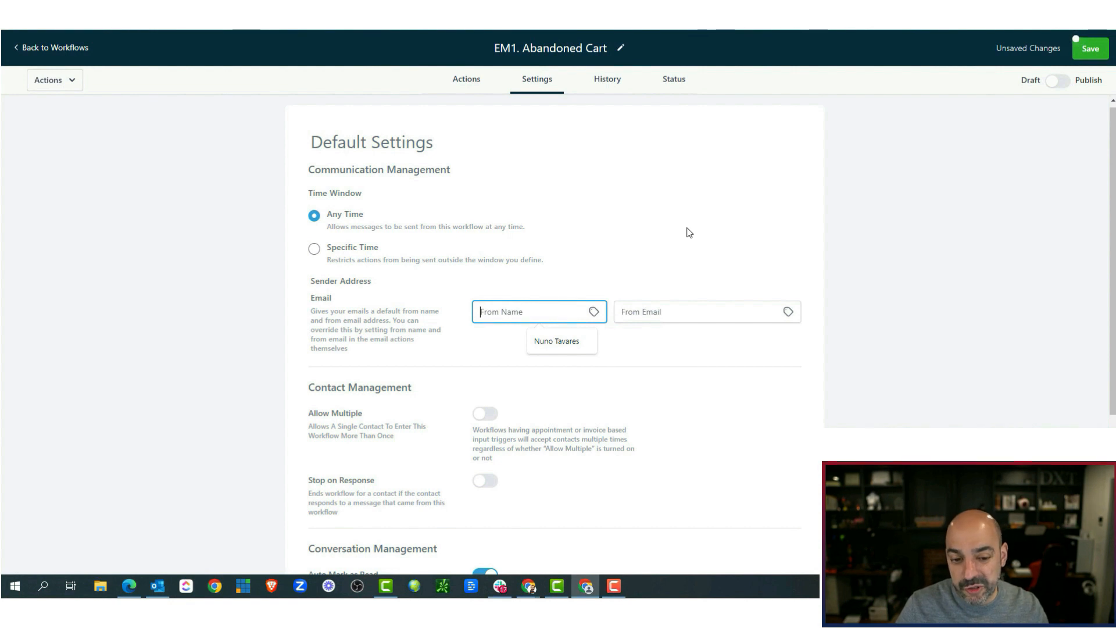
Step: Cancel leaving the workflow to keep its unsaved changes, and return to its actions
click(56, 49)
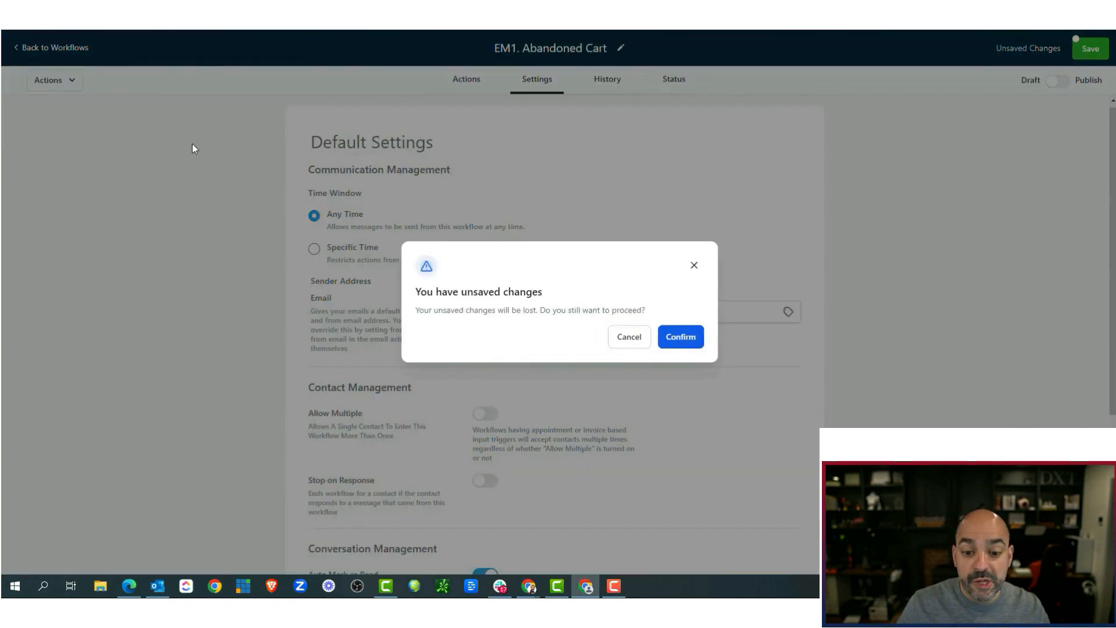
click(640, 337)
click(476, 81)
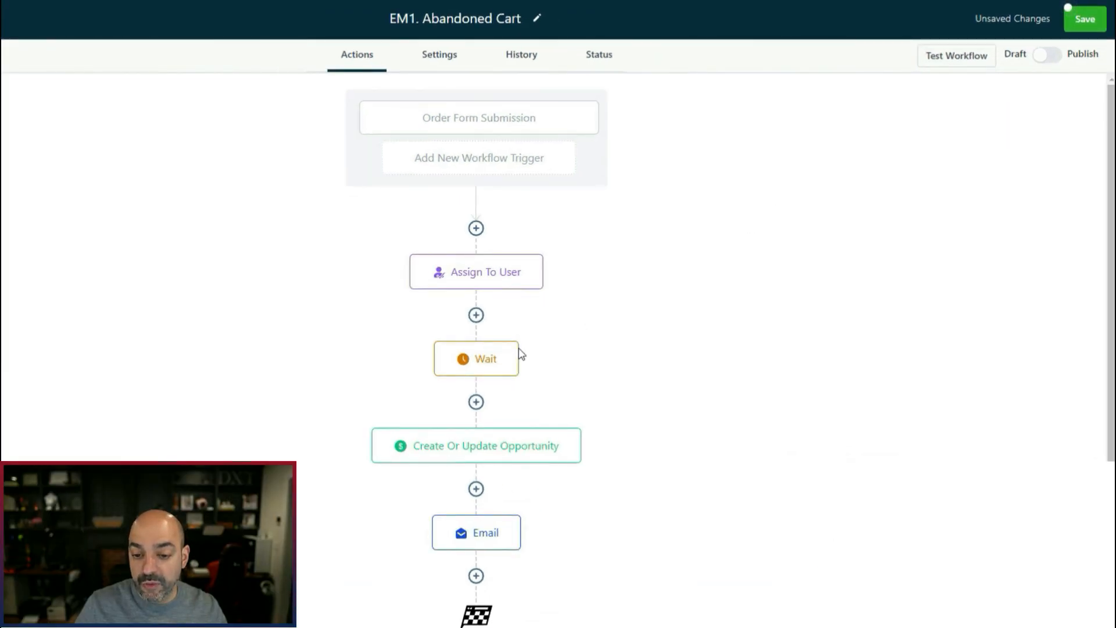
Step: Rename the Wait action as "Wait 1 hour" and save it
click(488, 369)
click(679, 120)
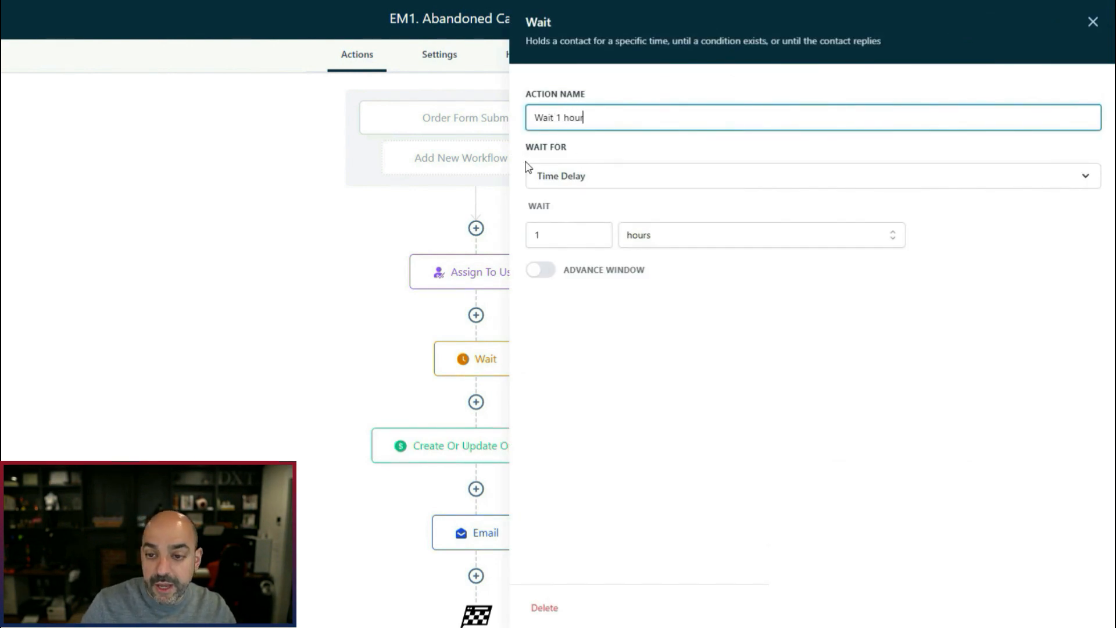
click(1068, 608)
Step: Rename the opportunity action as "Create Or Update Opportunity AC" and save it
scroll(692, 367, down, 1)
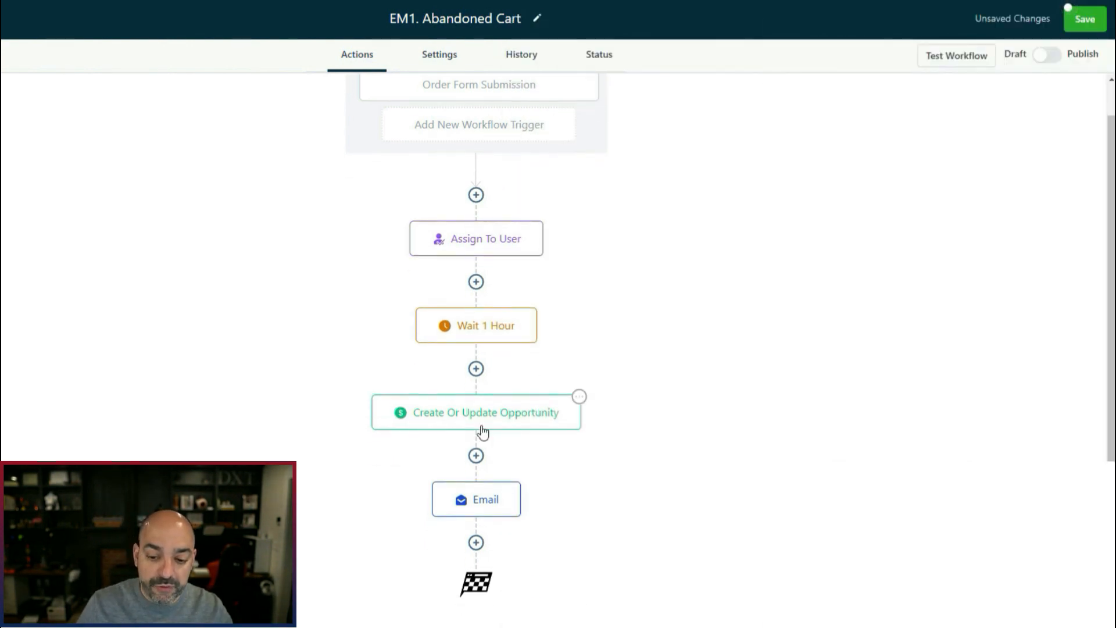
click(481, 423)
click(962, 111)
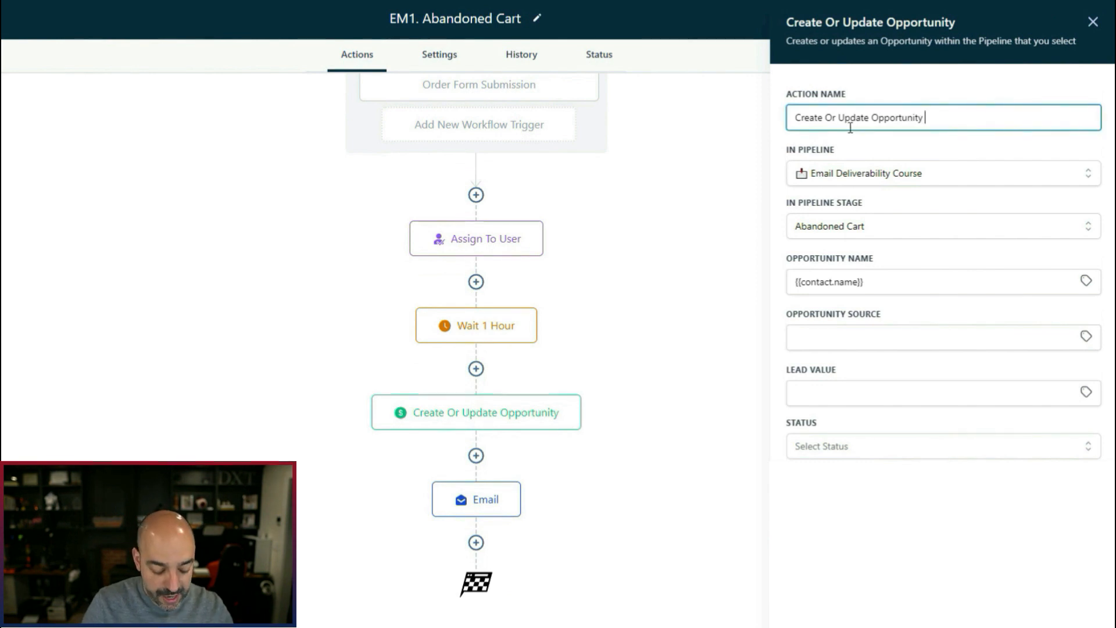
click(556, 456)
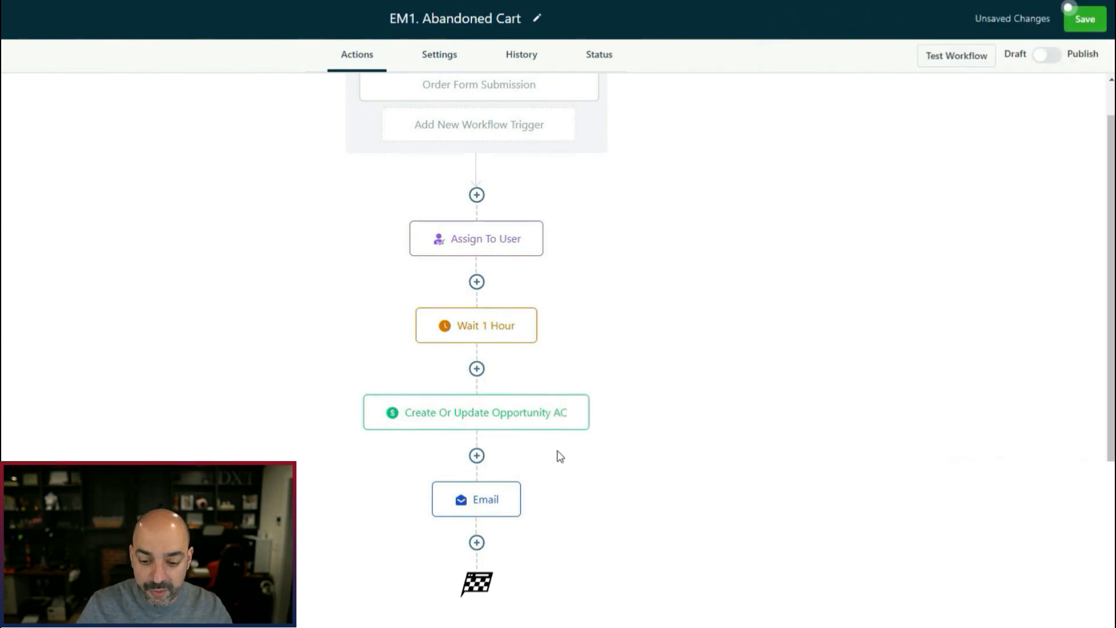
Step: Rename the email action as "Email #1" and save it
click(486, 500)
click(879, 146)
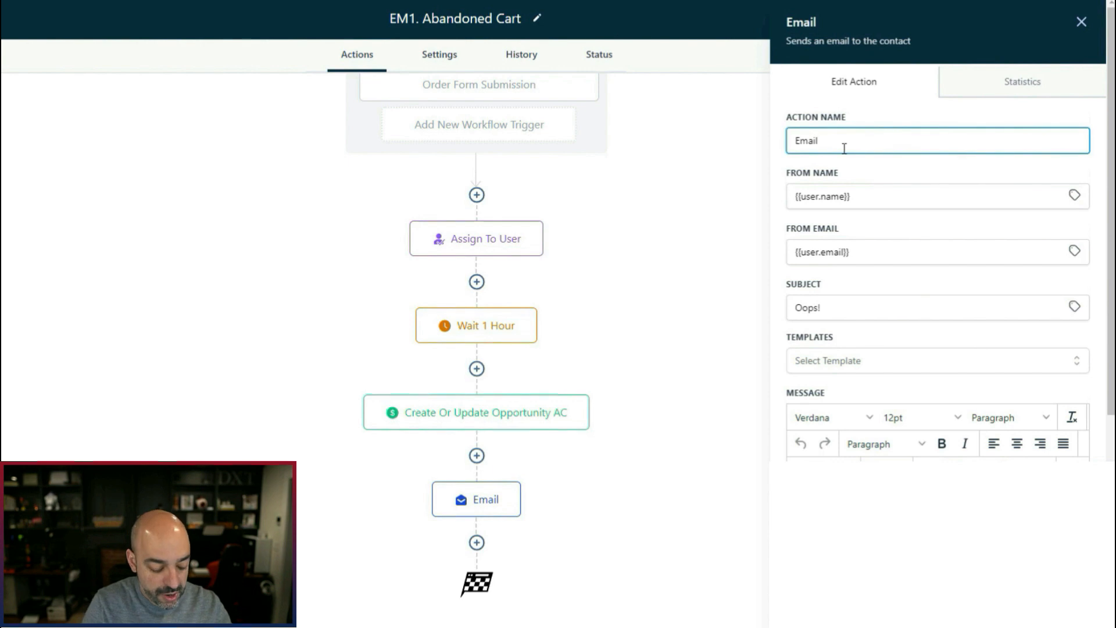
click(1067, 608)
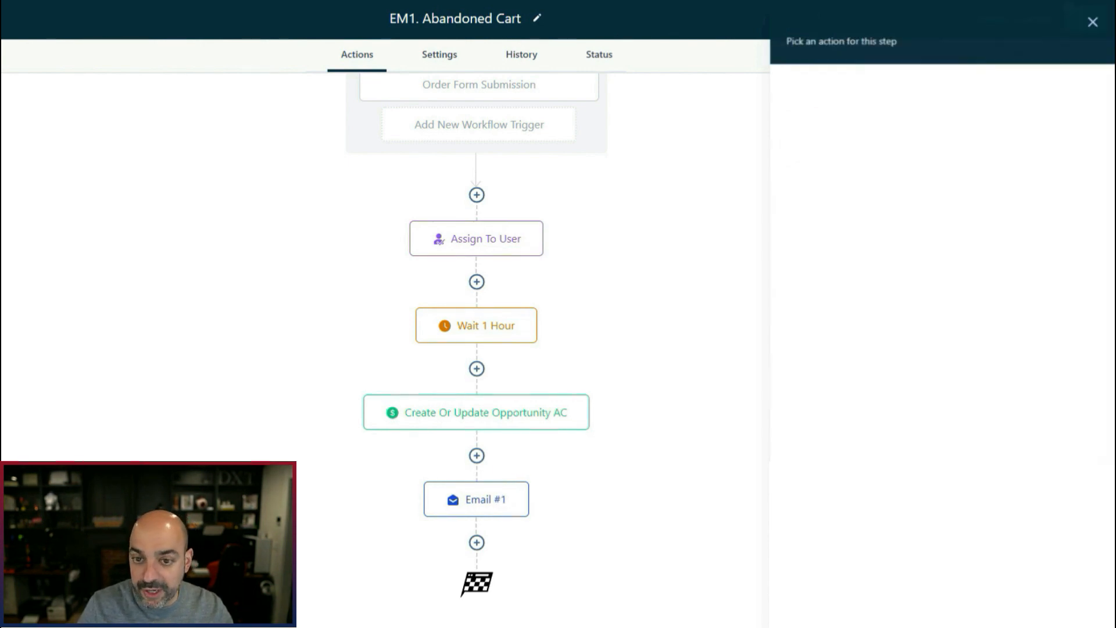
Step: Rename the order form trigger as "Order Form Submission Email Deliverability Optin" and save it
scroll(536, 165, up, 1)
click(535, 129)
click(733, 125)
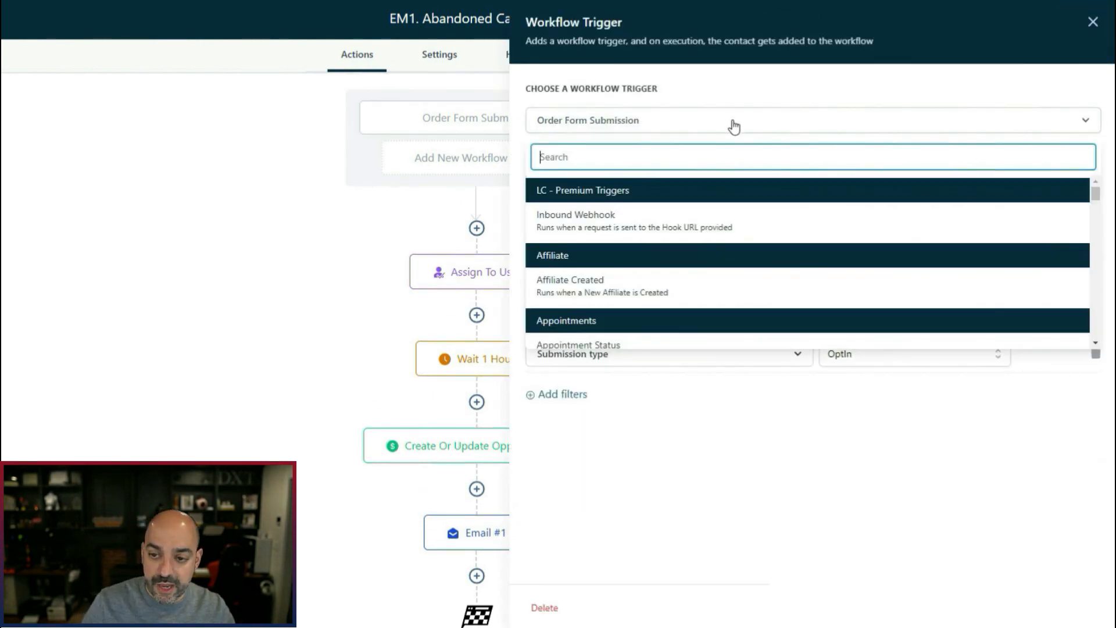
click(686, 106)
click(674, 188)
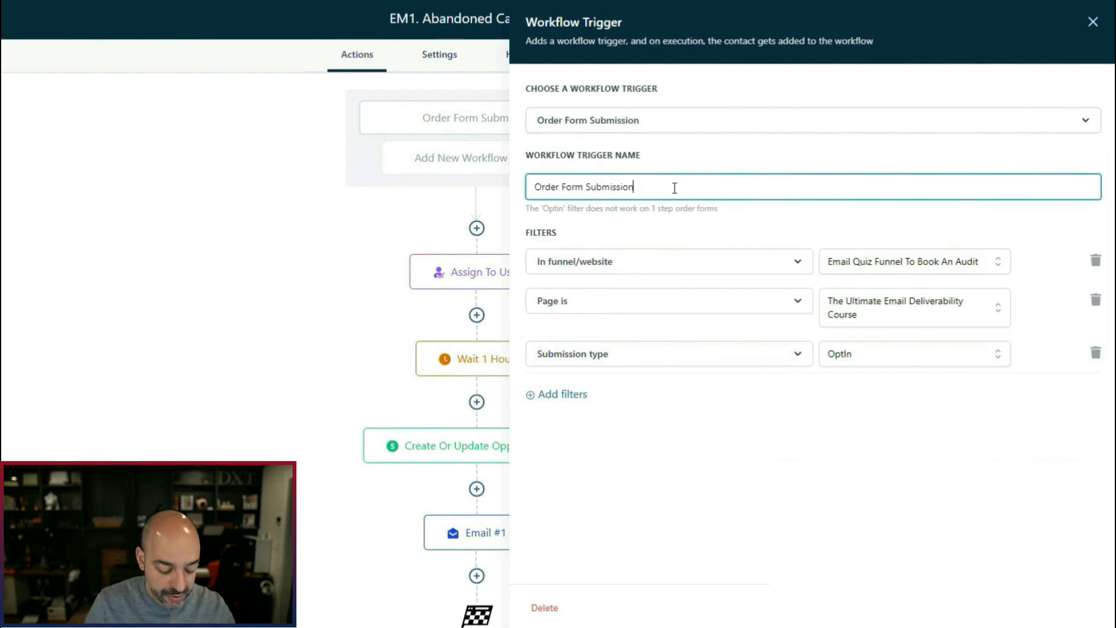
text(Email Deliver)
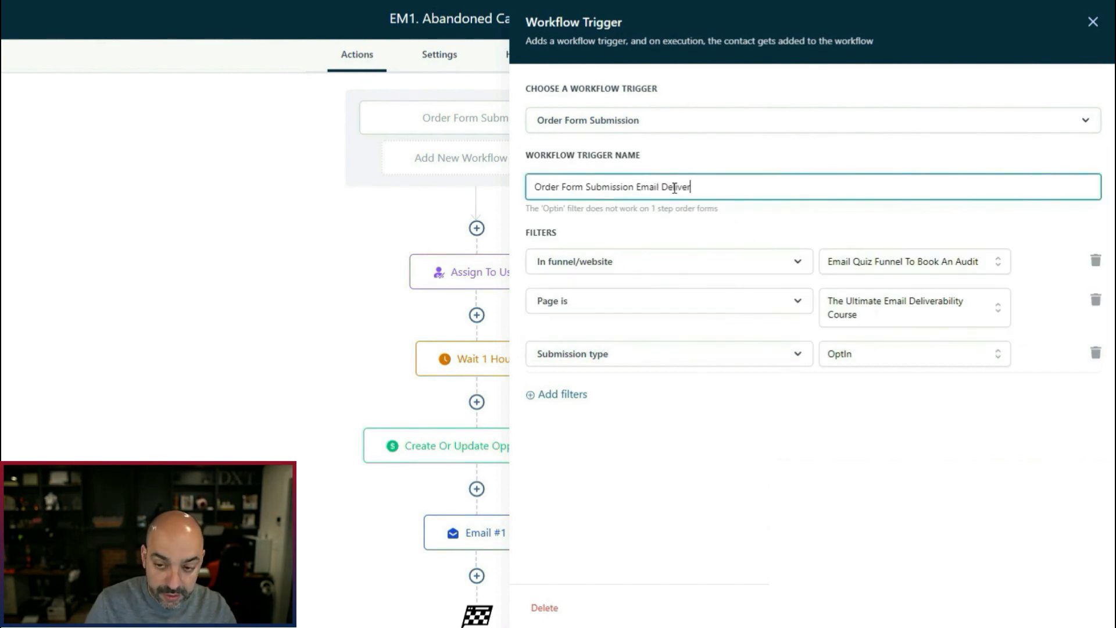
text(ability Optin)
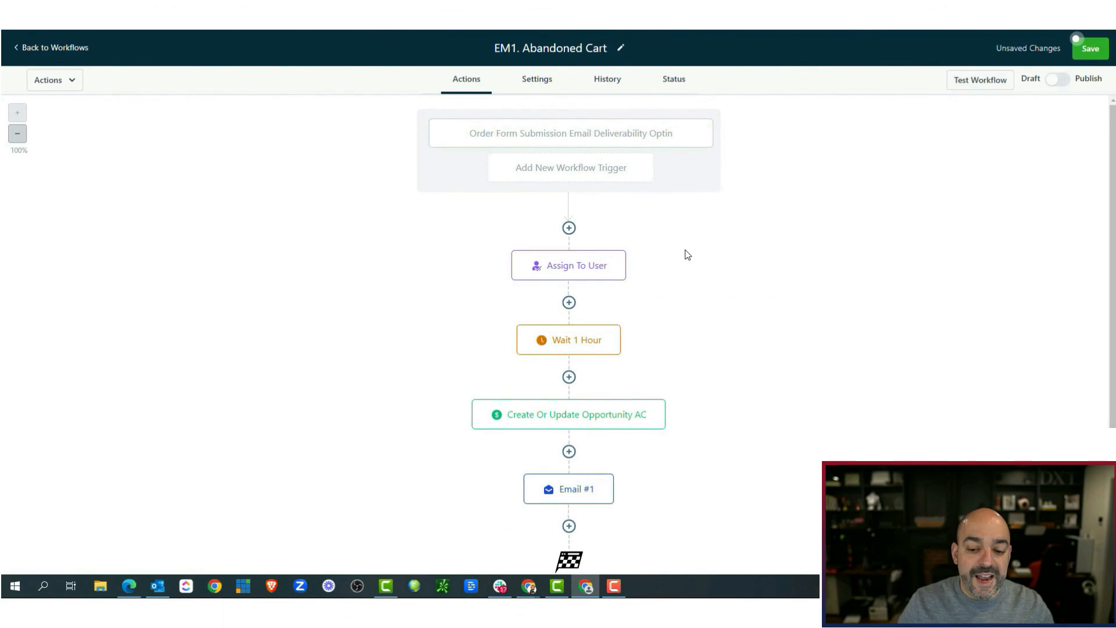
Step: Publish and save the EM1. Abandoned Cart workflow, and return to the workflow list
scroll(688, 255, down, 1)
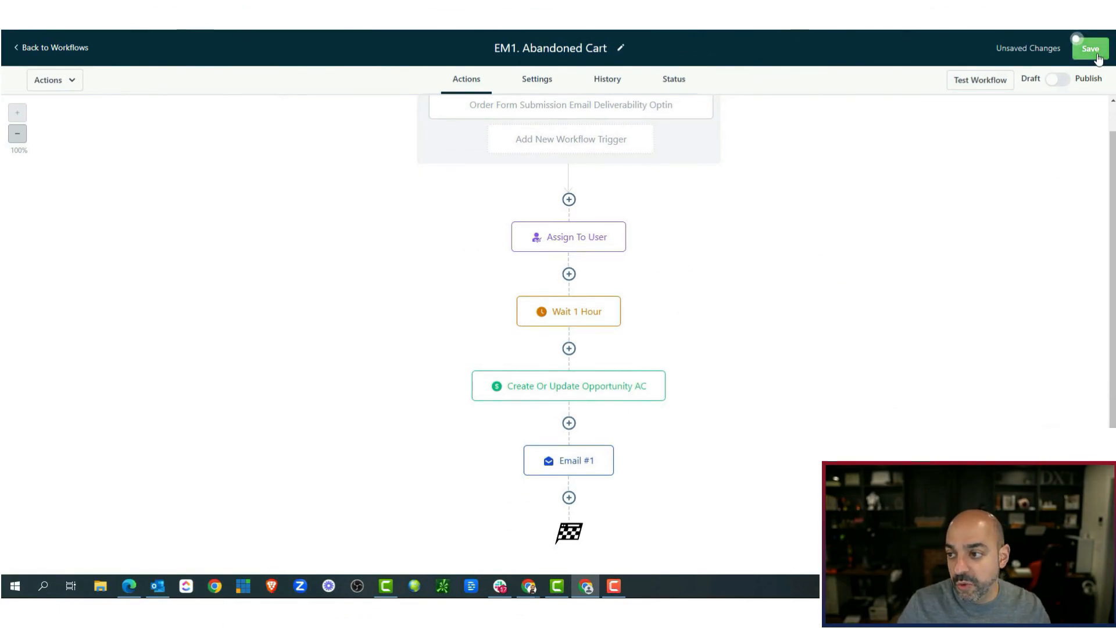
click(1057, 79)
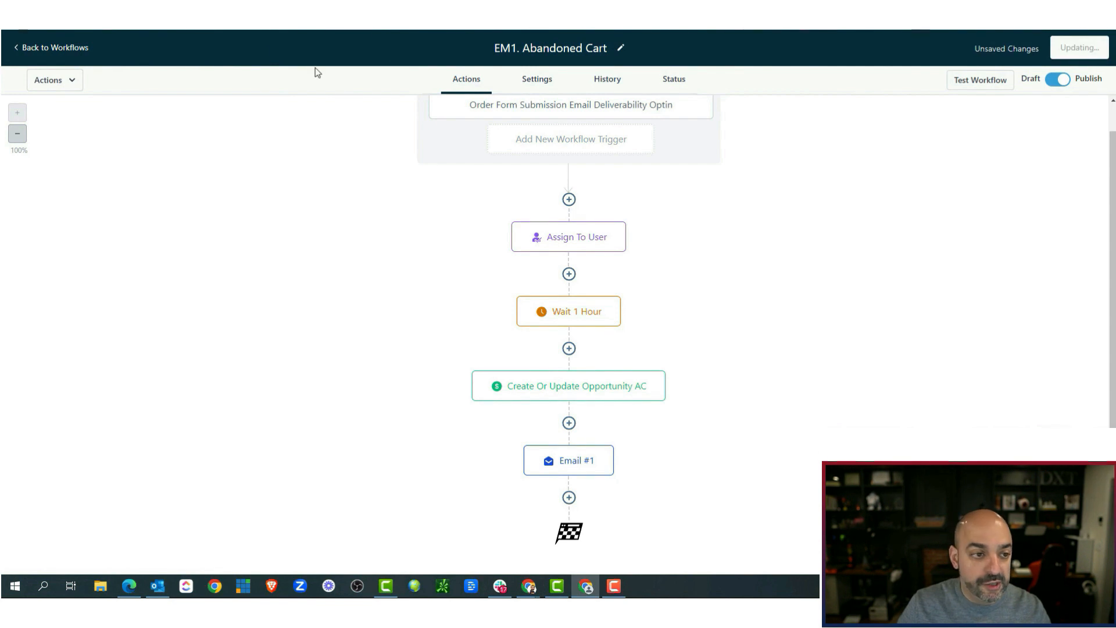
click(58, 47)
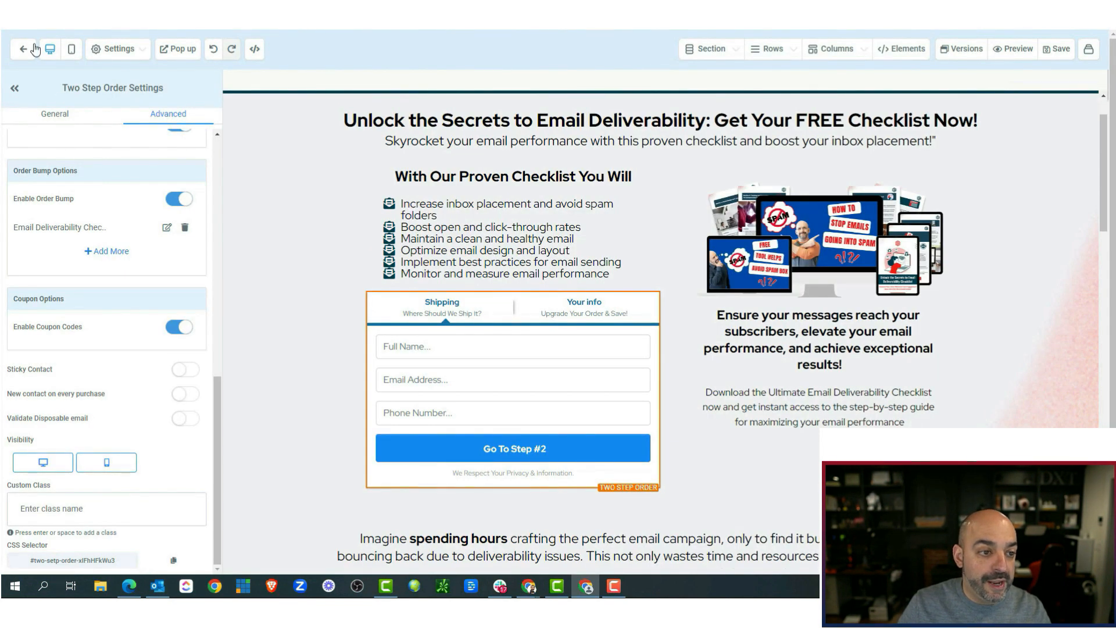
Step: Leave the order page editor and check the stages of the Email Deliverability Course opportunities board and the list of pipelines
click(34, 48)
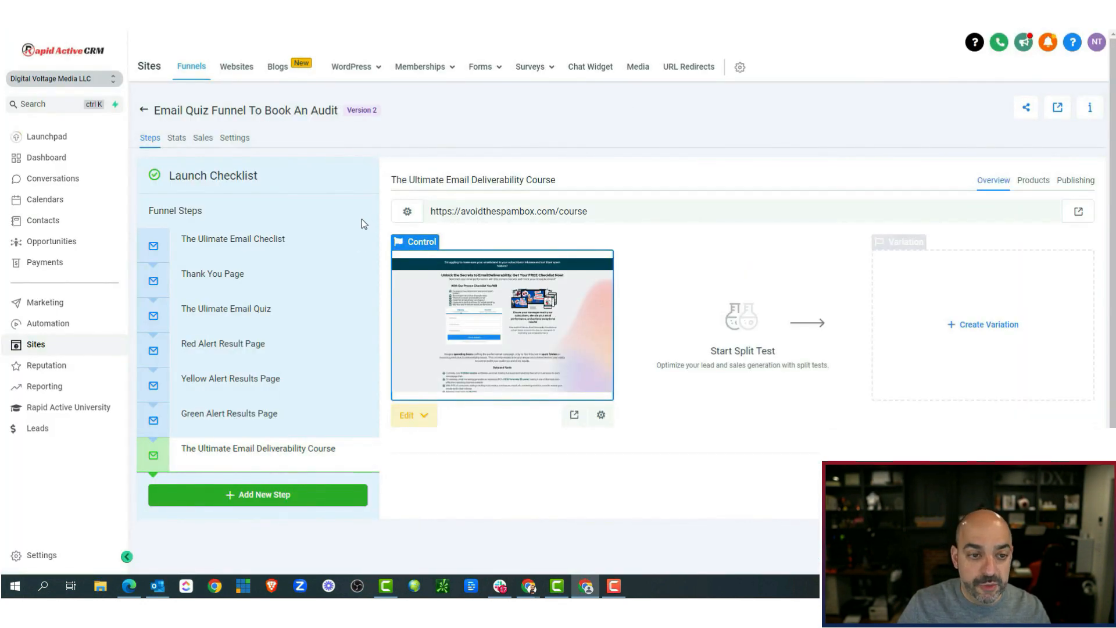
click(52, 241)
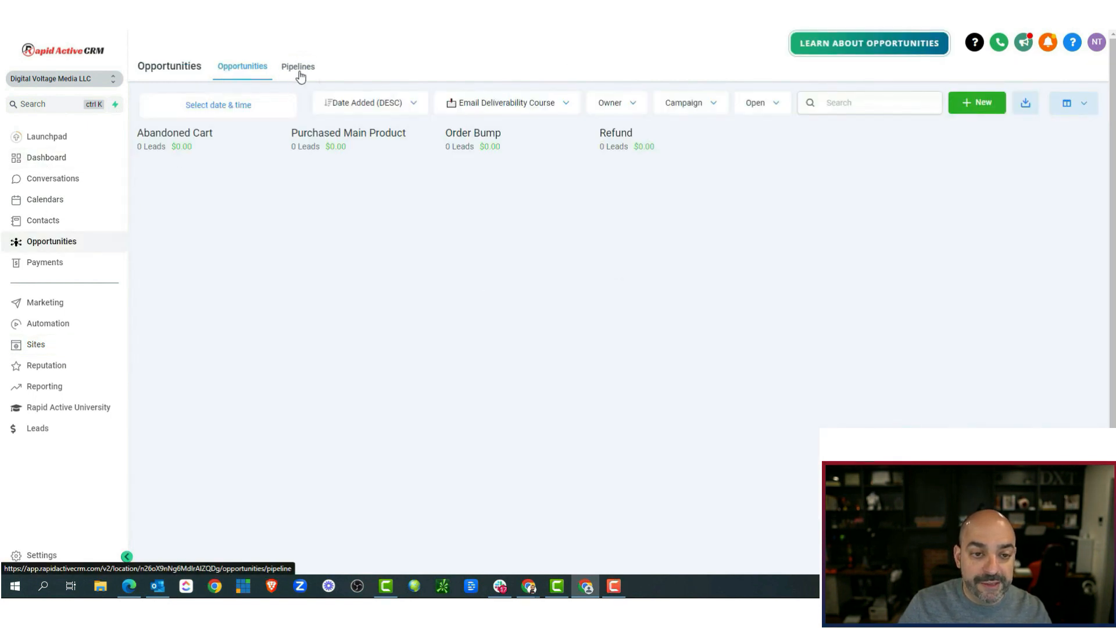
click(297, 69)
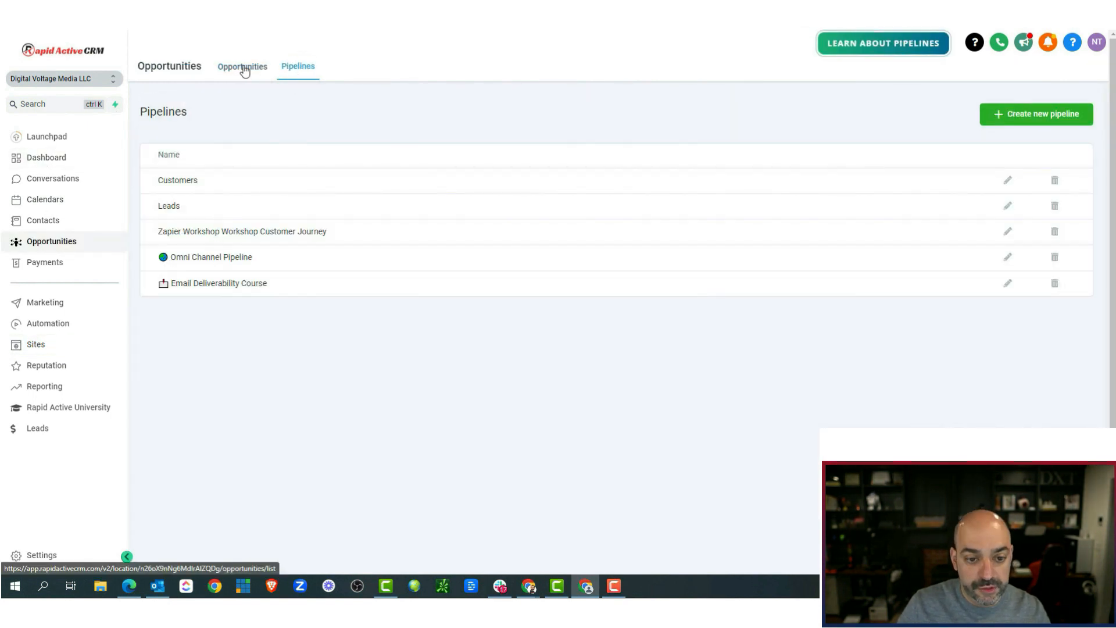
click(244, 67)
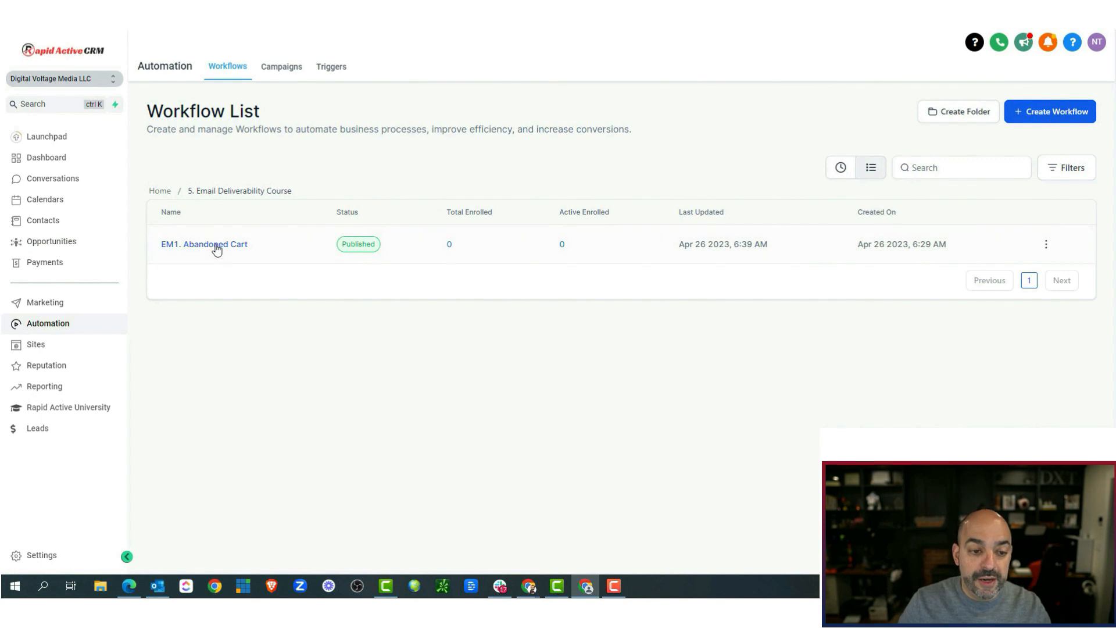
Step: Create a new workflow in the 5. Email Deliverability Course folder and name it "EM2. Email Deliverability Course Purchase"
click(1063, 114)
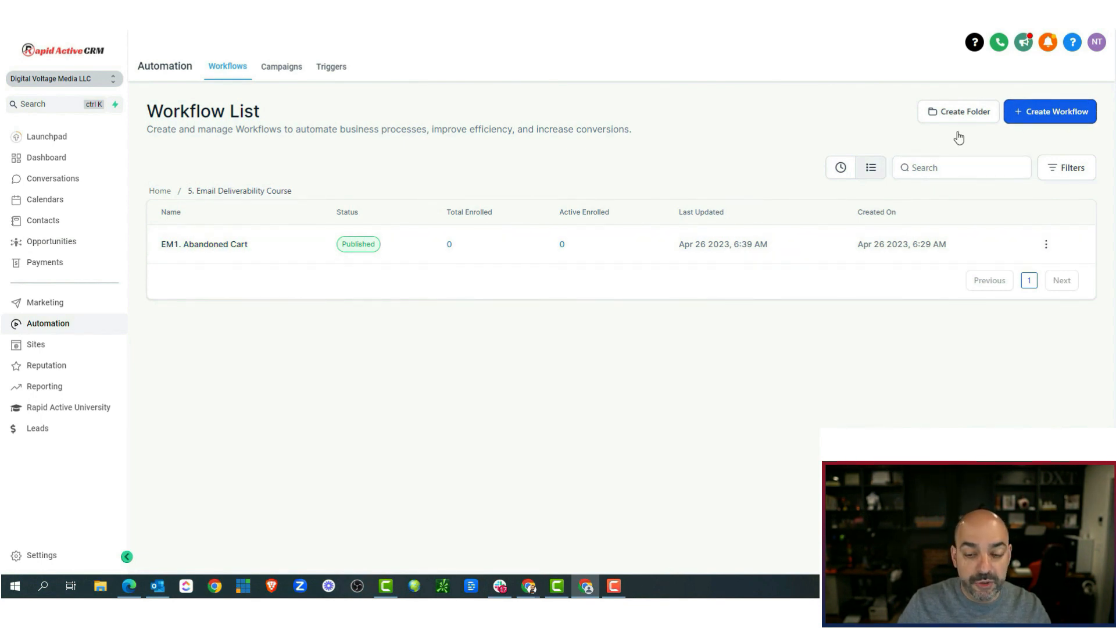
click(421, 282)
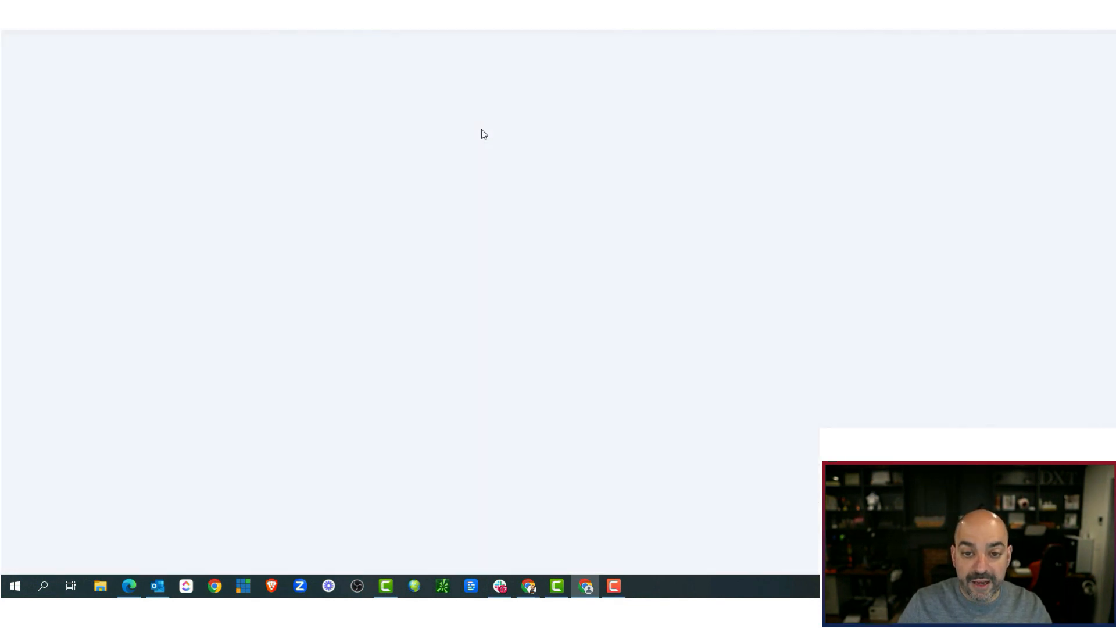
click(593, 50)
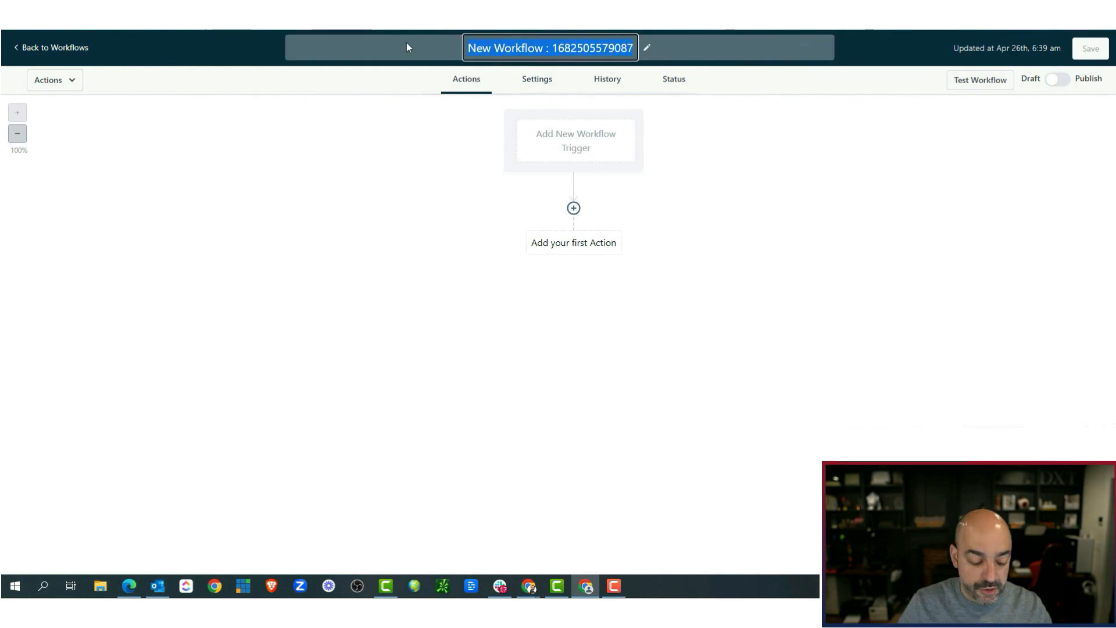
text(EM2)
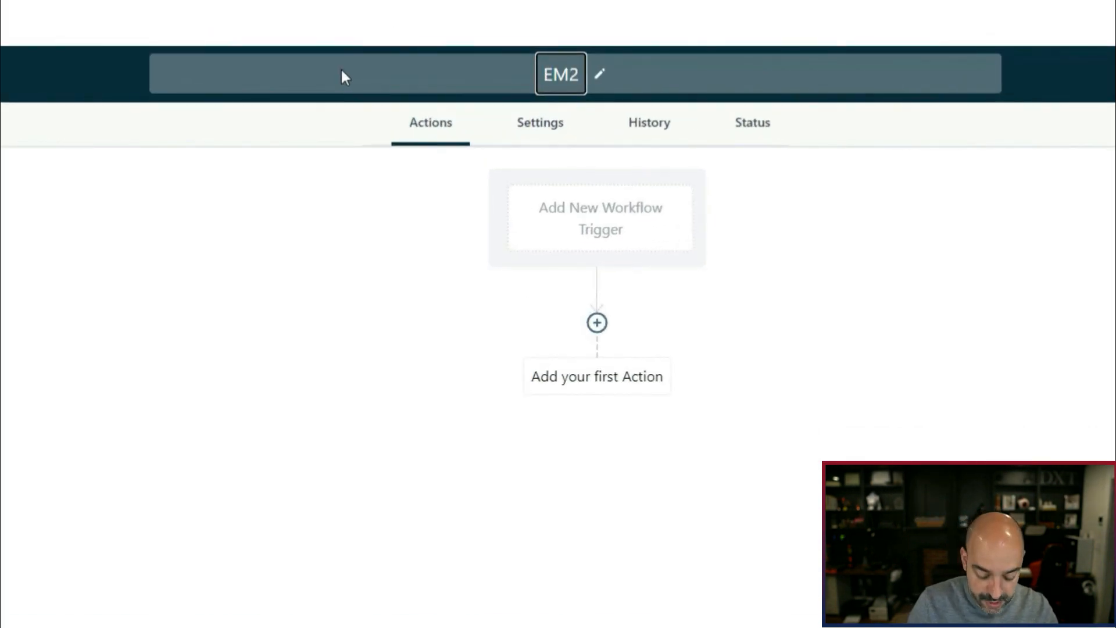
text(. Email Deliverability Course Purchase)
key(Return)
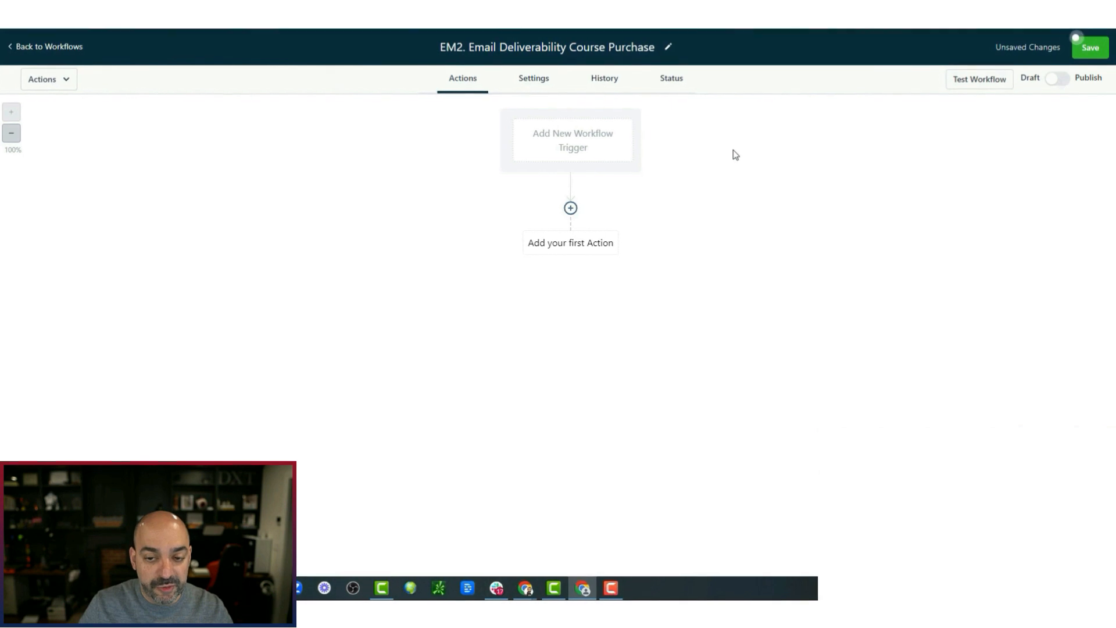
Step: Search the workflow triggers for "order" and add the Order Submitted trigger
click(571, 141)
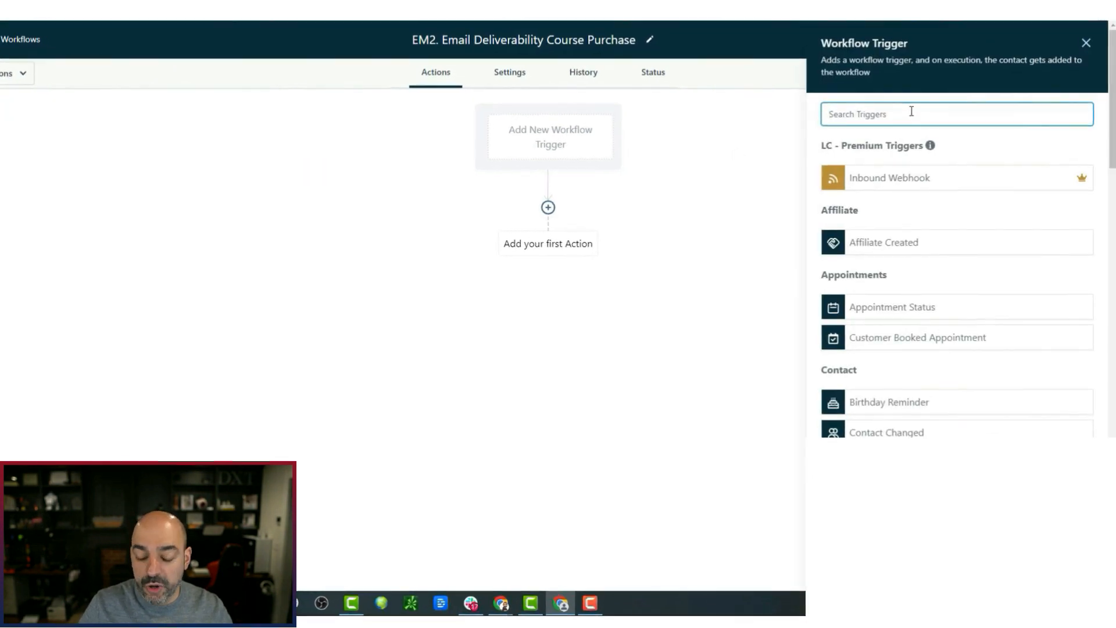
text(order form)
key(BackSpace)
key(BackSpace)
key(BackSpace)
key(BackSpace)
key(BackSpace)
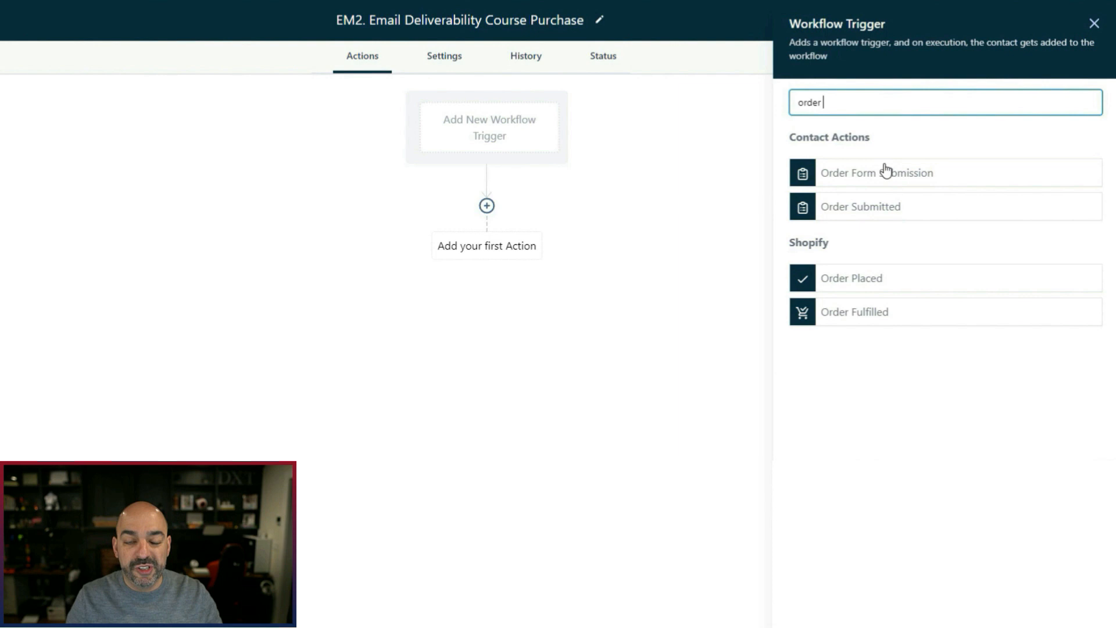
click(881, 210)
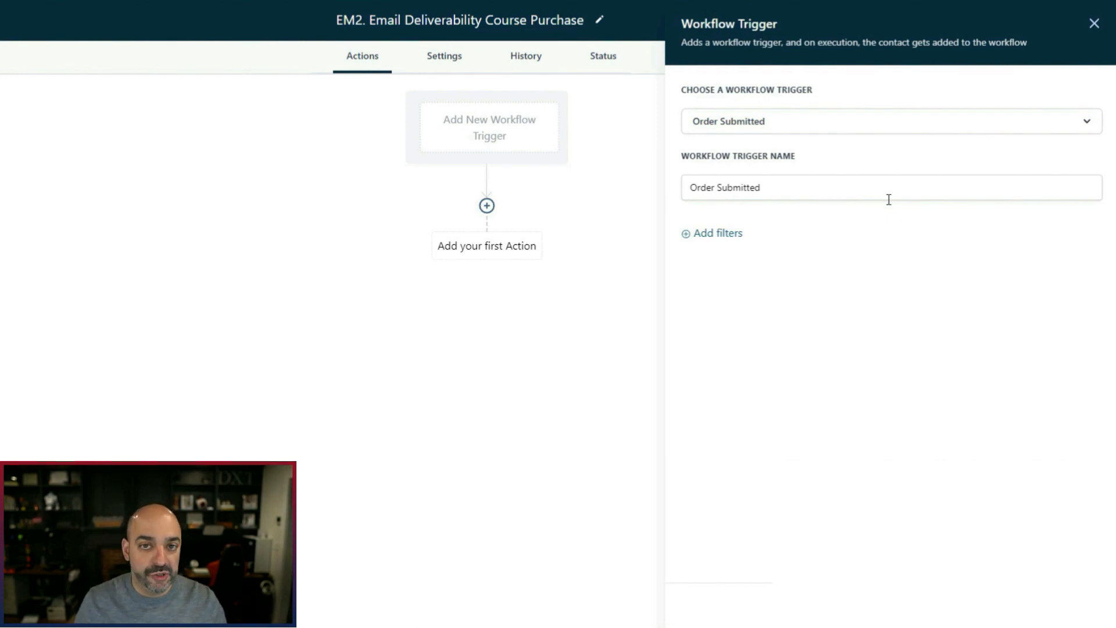
Step: Filter the Order Submitted trigger so that Global Product is Email Course
click(723, 234)
click(732, 243)
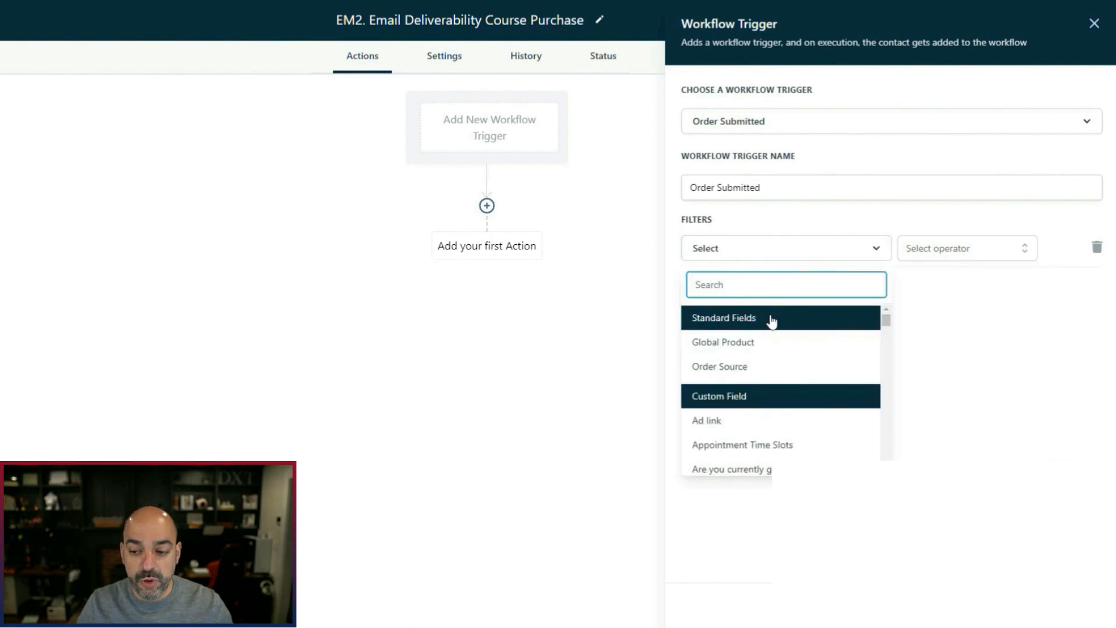
click(778, 342)
click(939, 250)
click(934, 281)
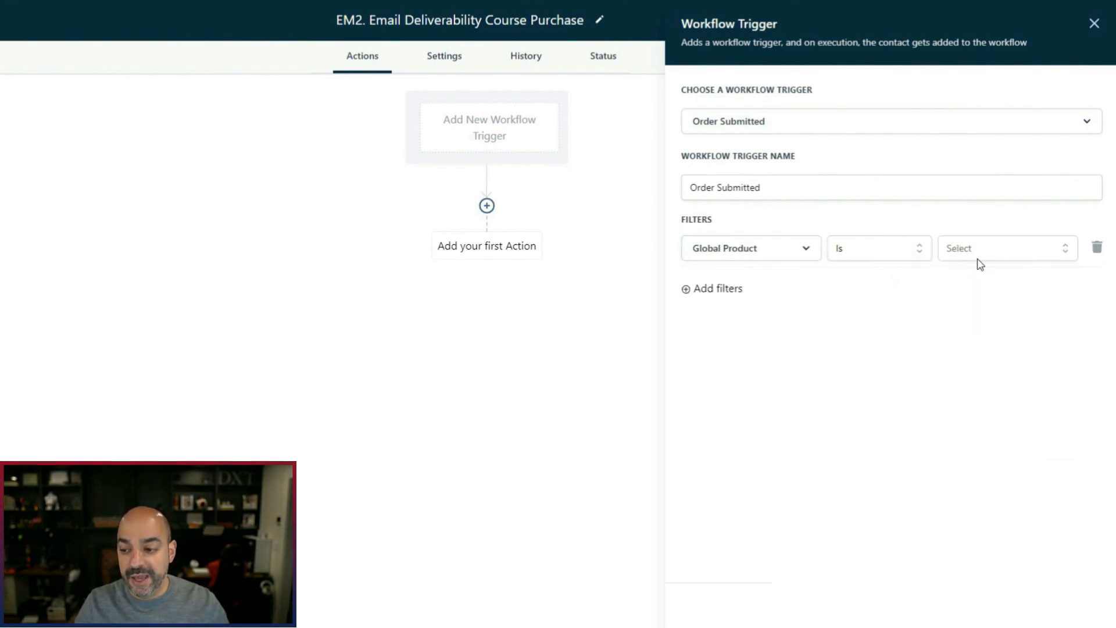
click(1004, 250)
scroll(1017, 354, down, 2)
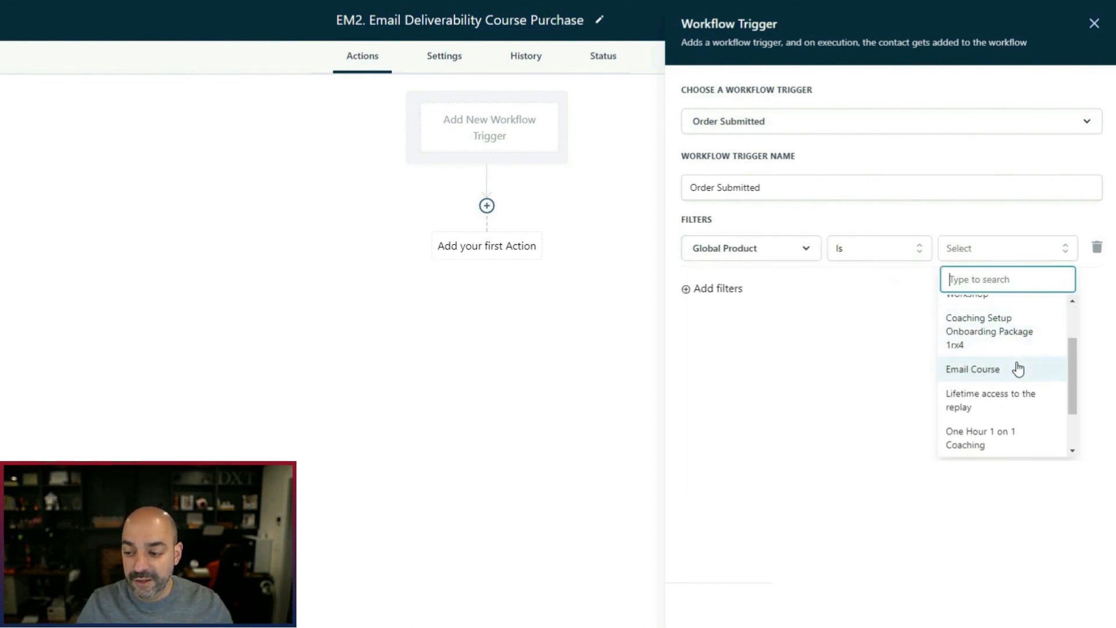
click(1018, 370)
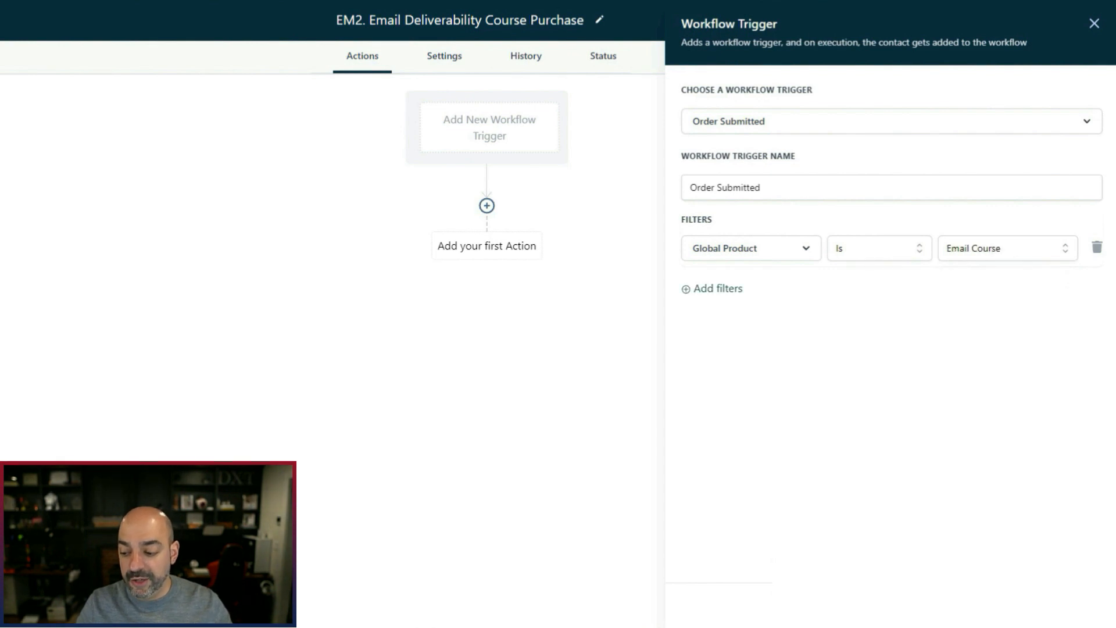
Step: Rename the trigger as "Order Submitted - Global Email Course" and save it
click(552, 125)
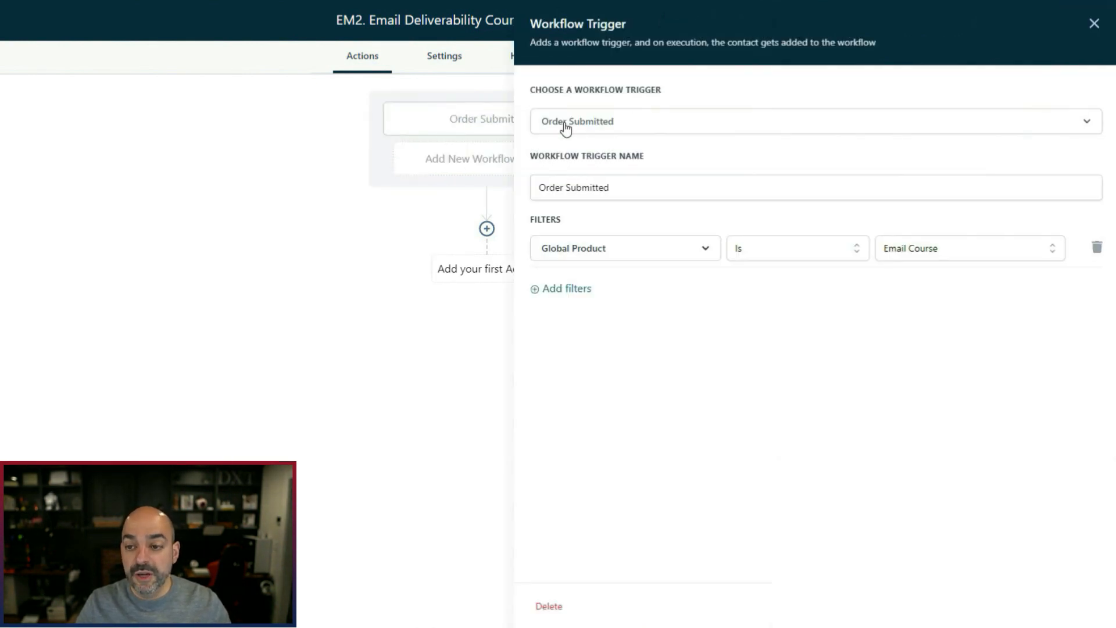
click(683, 184)
text(- Global)
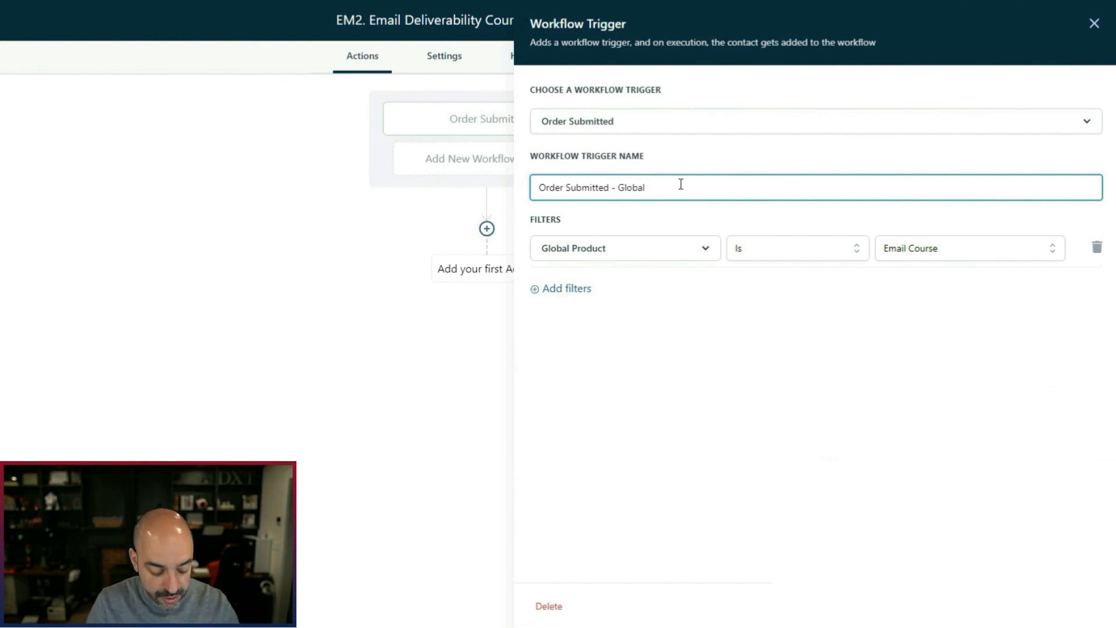
text( Email Course)
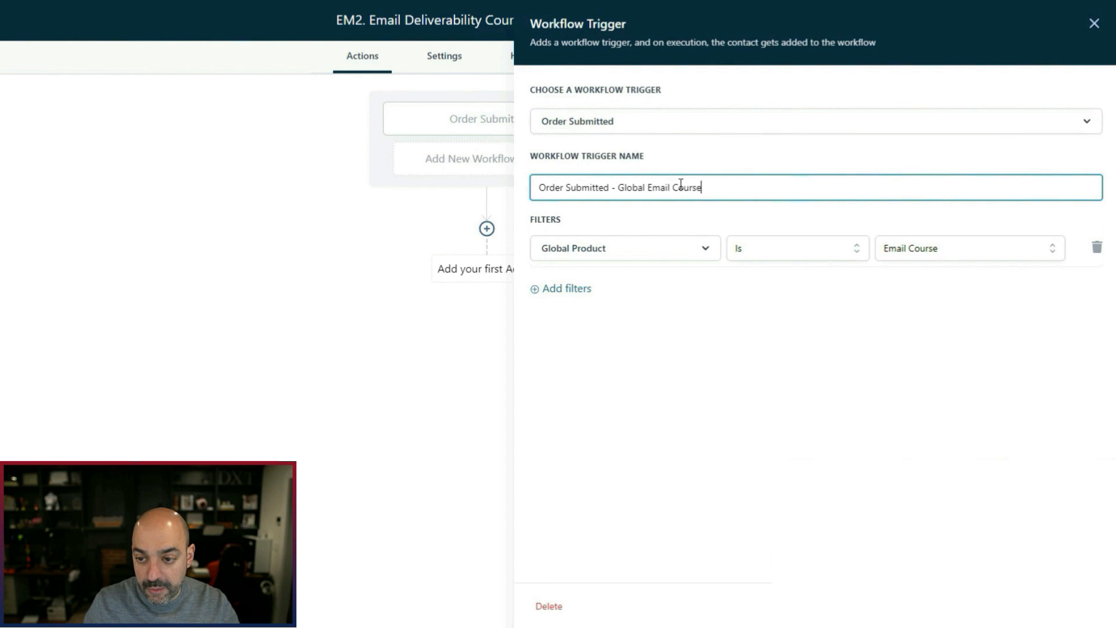
click(1066, 606)
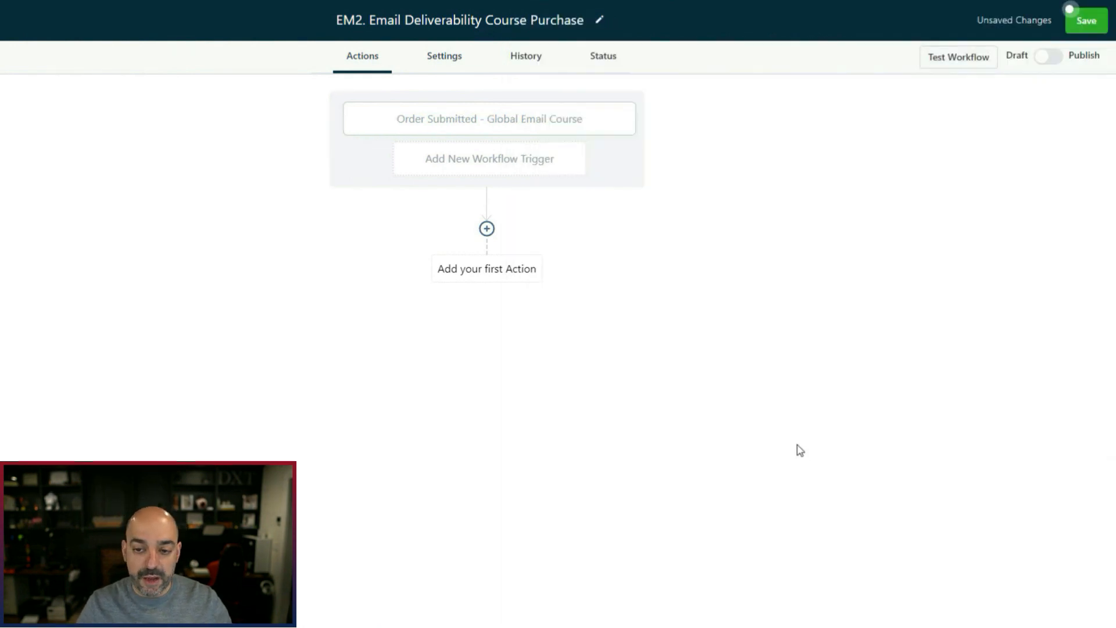
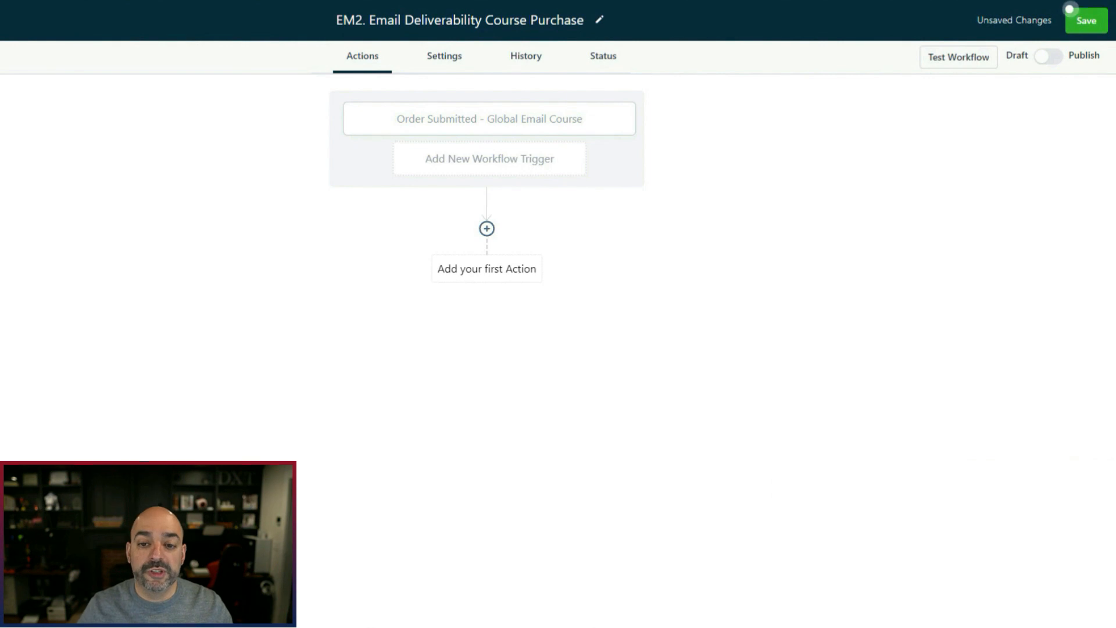
Step: Add an Order Form Submission trigger and filter it to the funnel "Email Quiz Funnel To Book An Audit"
click(485, 165)
text(order)
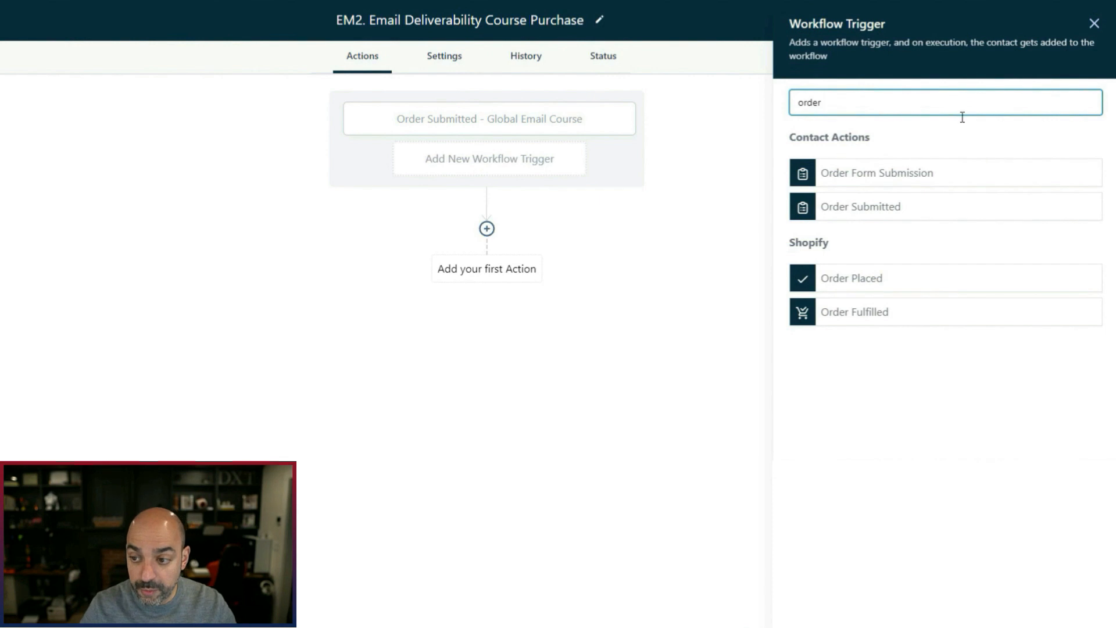
click(920, 174)
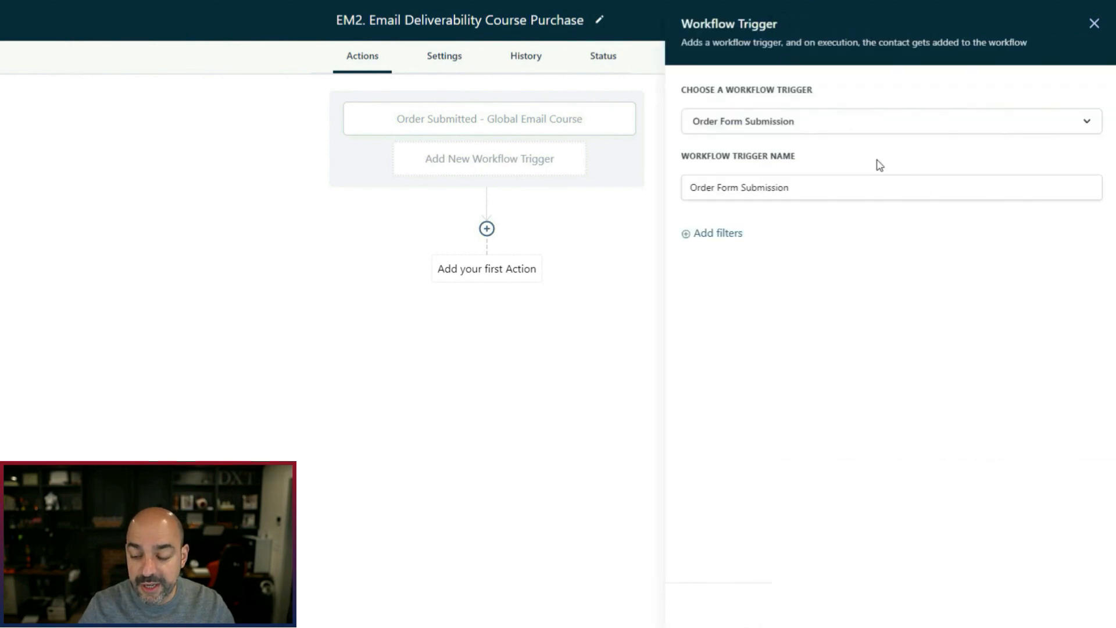
click(726, 243)
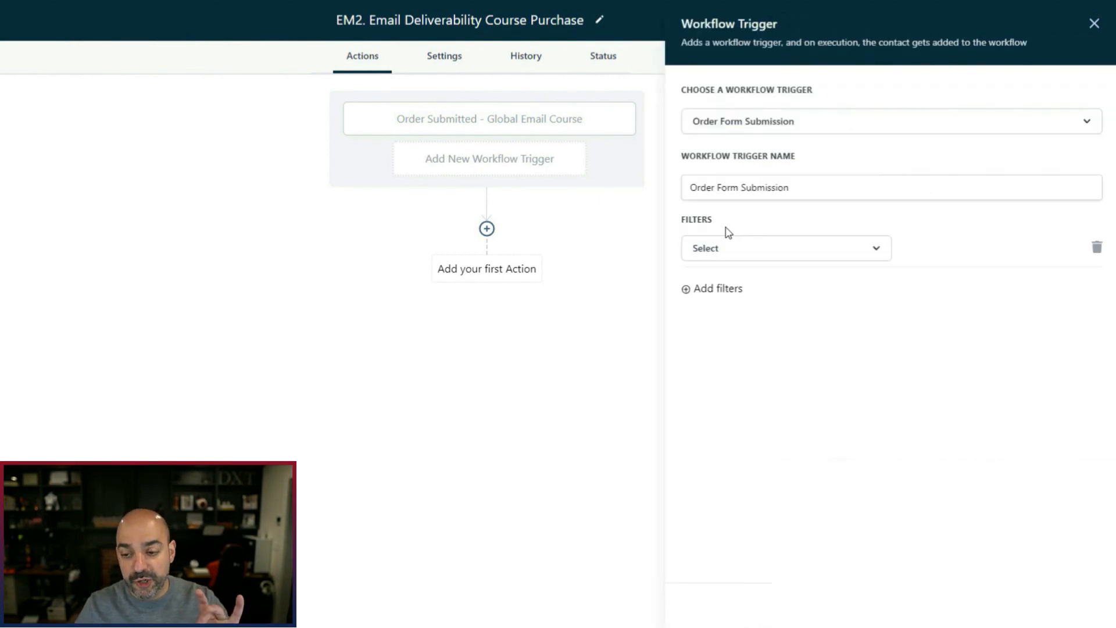
click(748, 247)
click(757, 343)
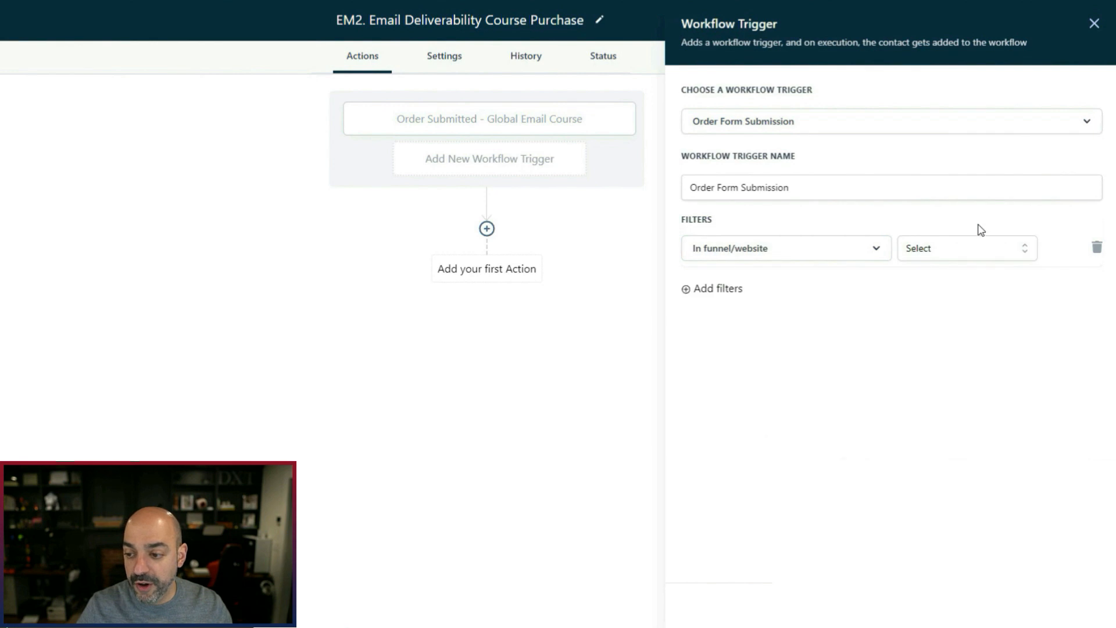
click(979, 248)
click(963, 324)
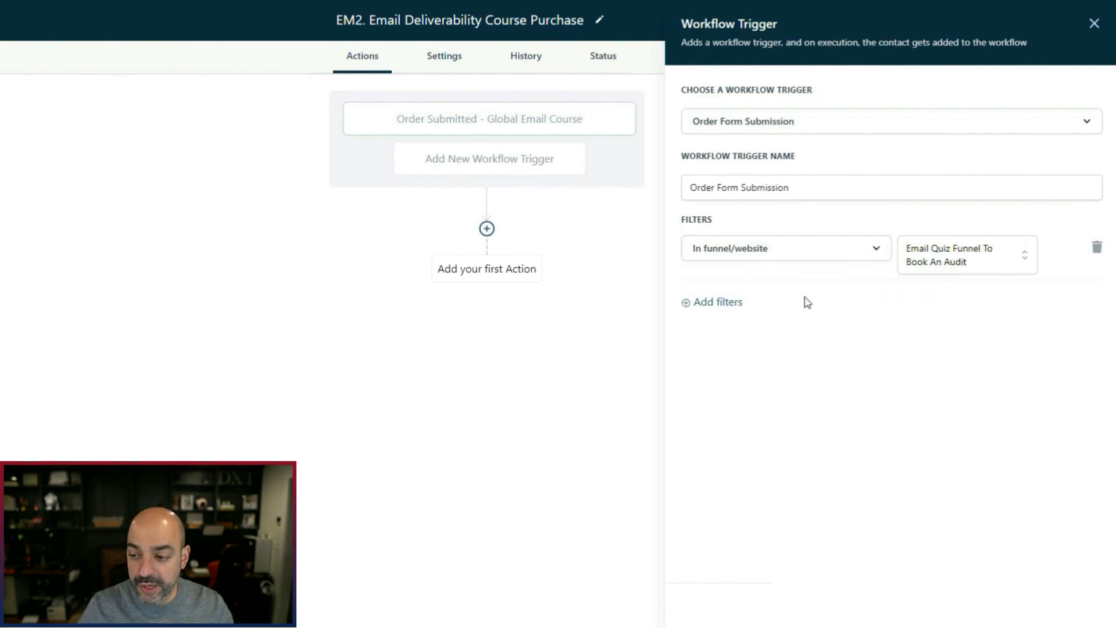
Step: Add filters for the page "The Ultimate Email Deliverability Course" and the product "Ultimate Email Deliverability Course" to the trigger
click(710, 303)
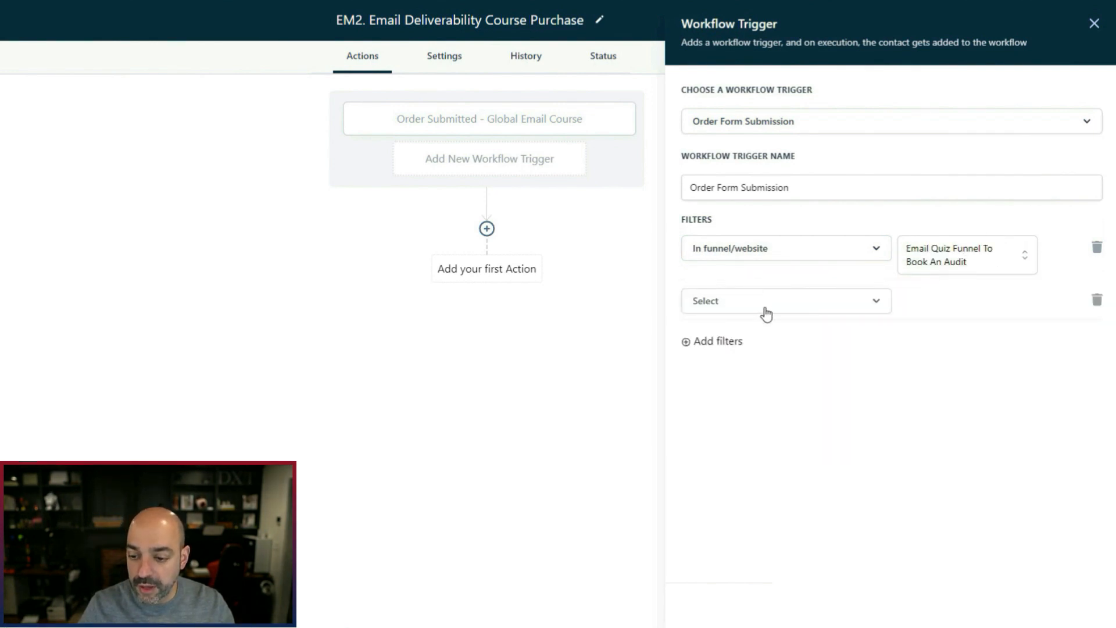
click(766, 314)
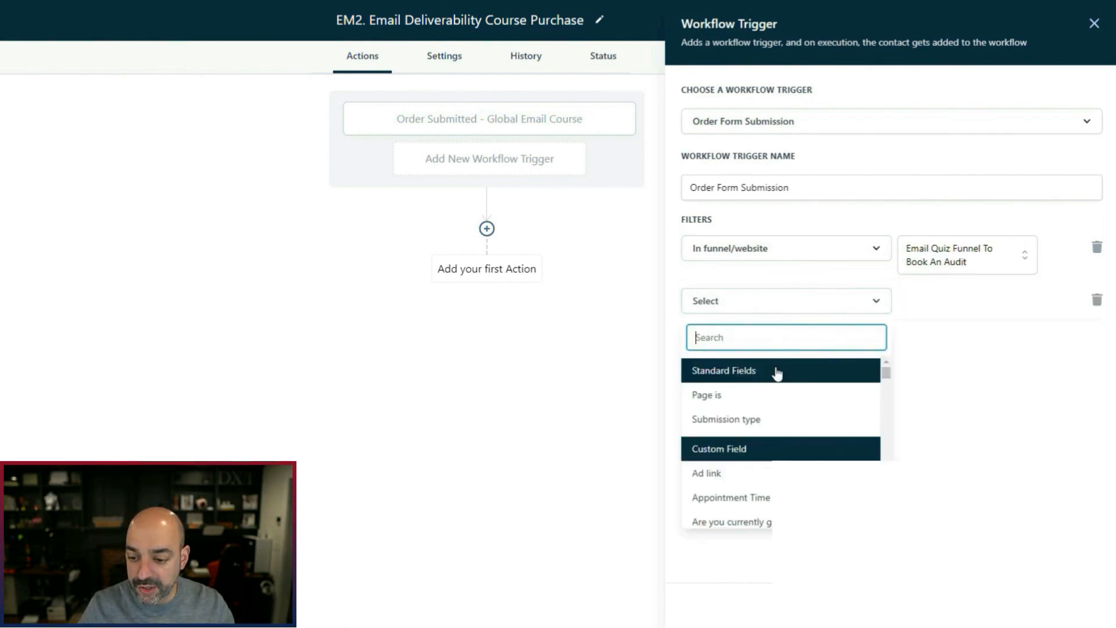
click(789, 409)
click(718, 355)
click(729, 356)
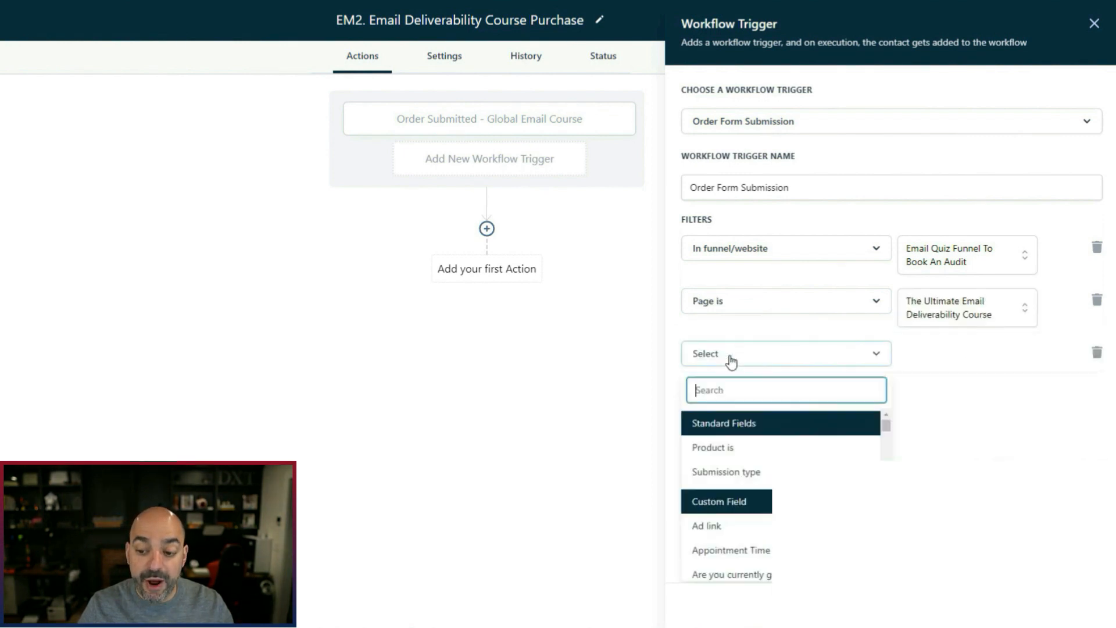
click(736, 449)
click(956, 455)
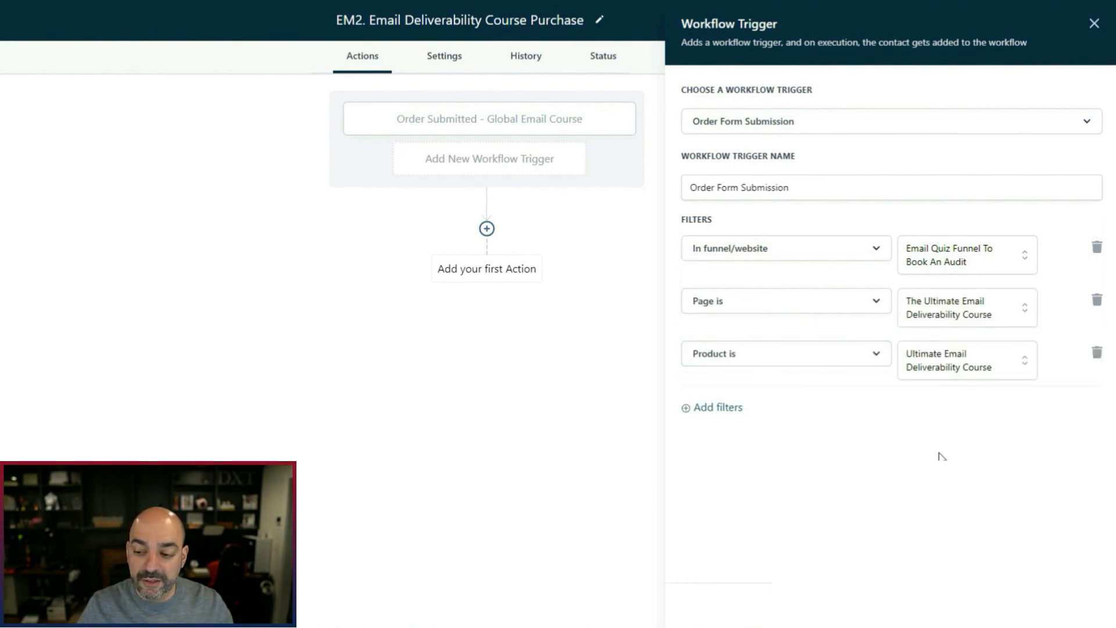
Step: Add a Submission type filter set to Sale and save the Order Form Submission trigger
click(719, 408)
click(735, 408)
click(730, 500)
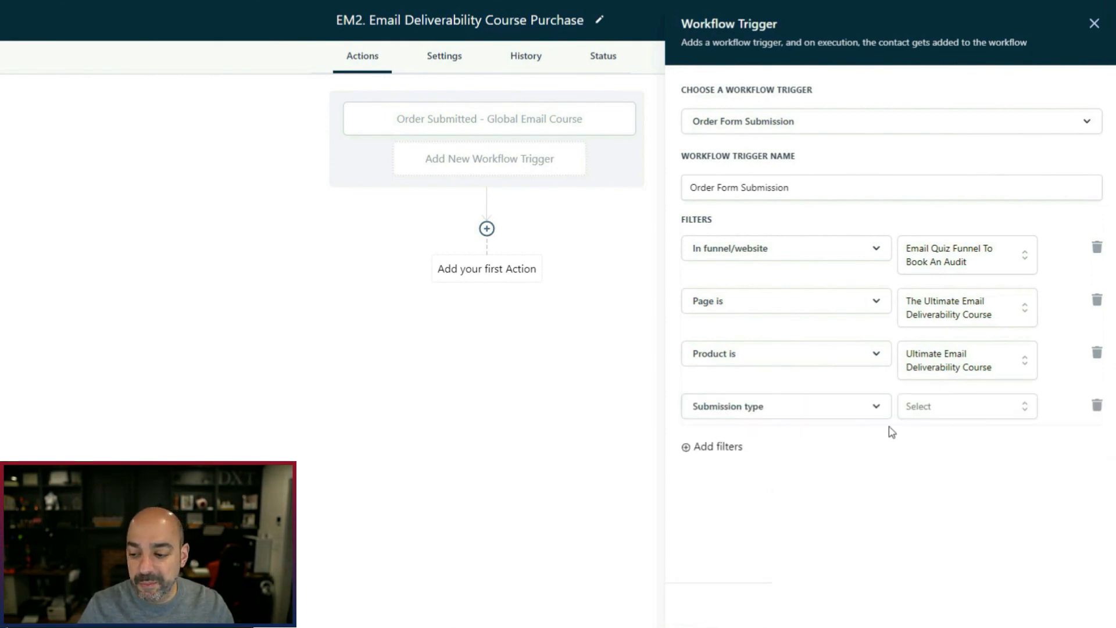
click(974, 412)
click(947, 487)
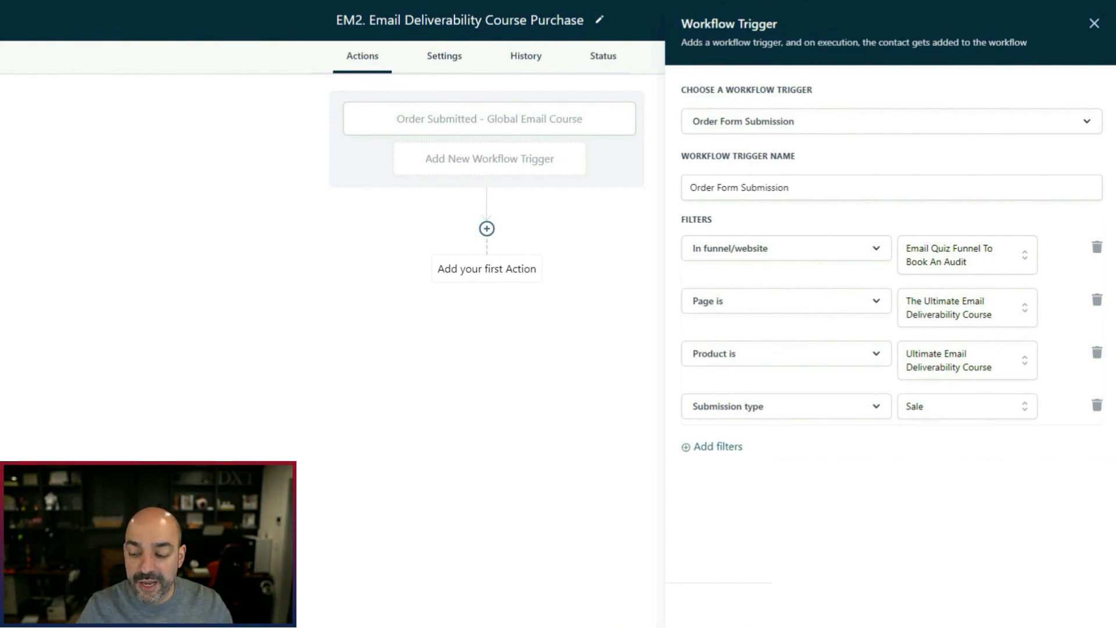
click(1062, 607)
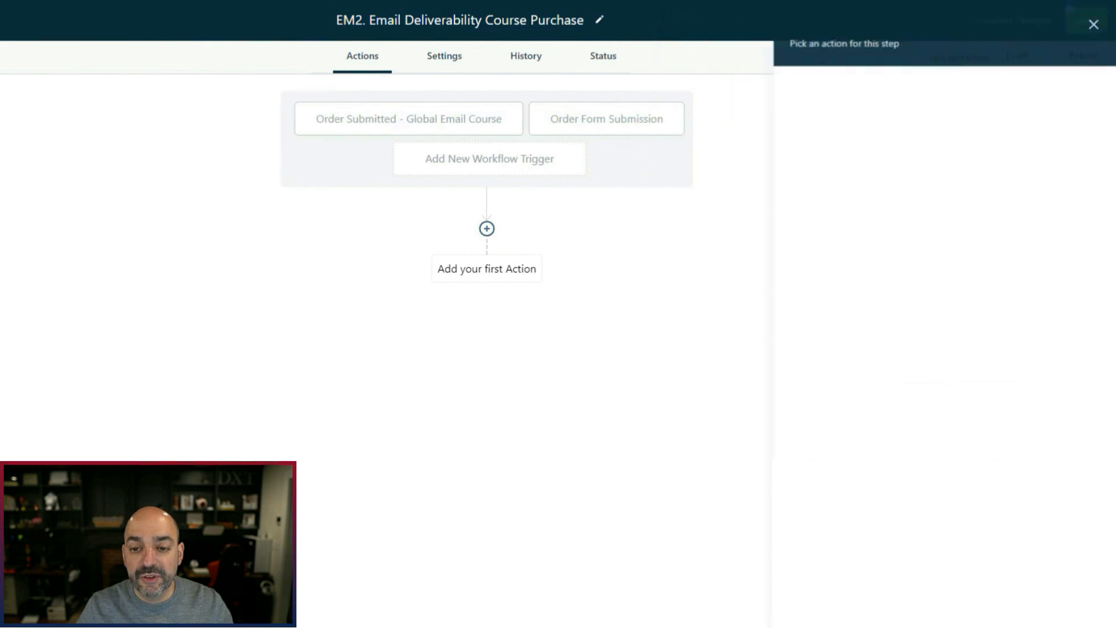
Step: Rename the Order Form Submission trigger as "Order Form Submission - Funnel Page" and save it
click(438, 133)
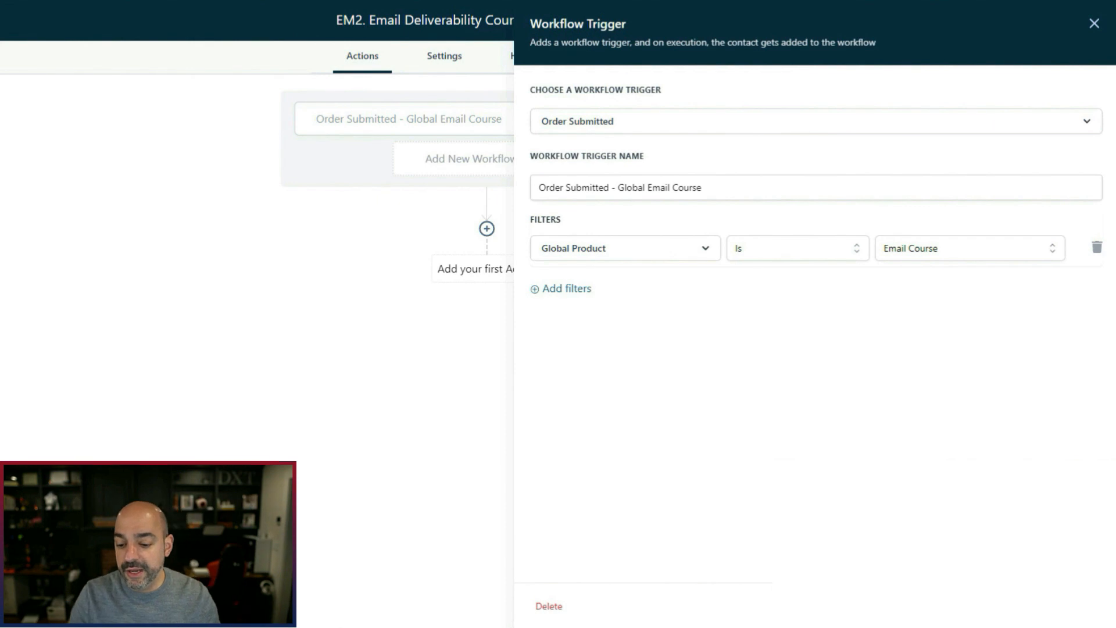
click(434, 129)
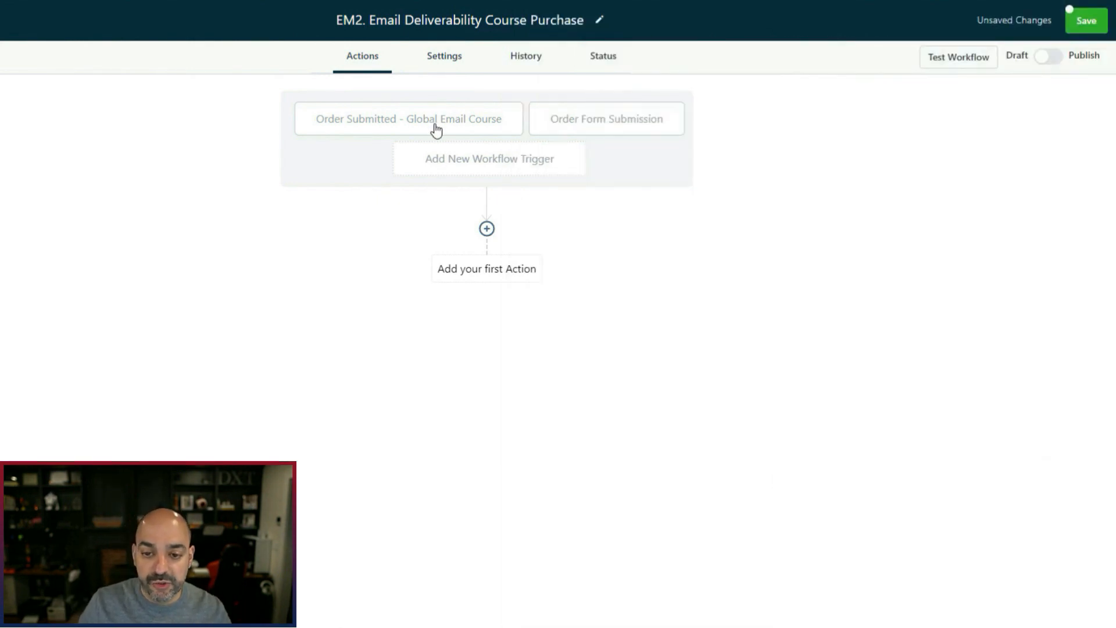
click(625, 130)
click(704, 186)
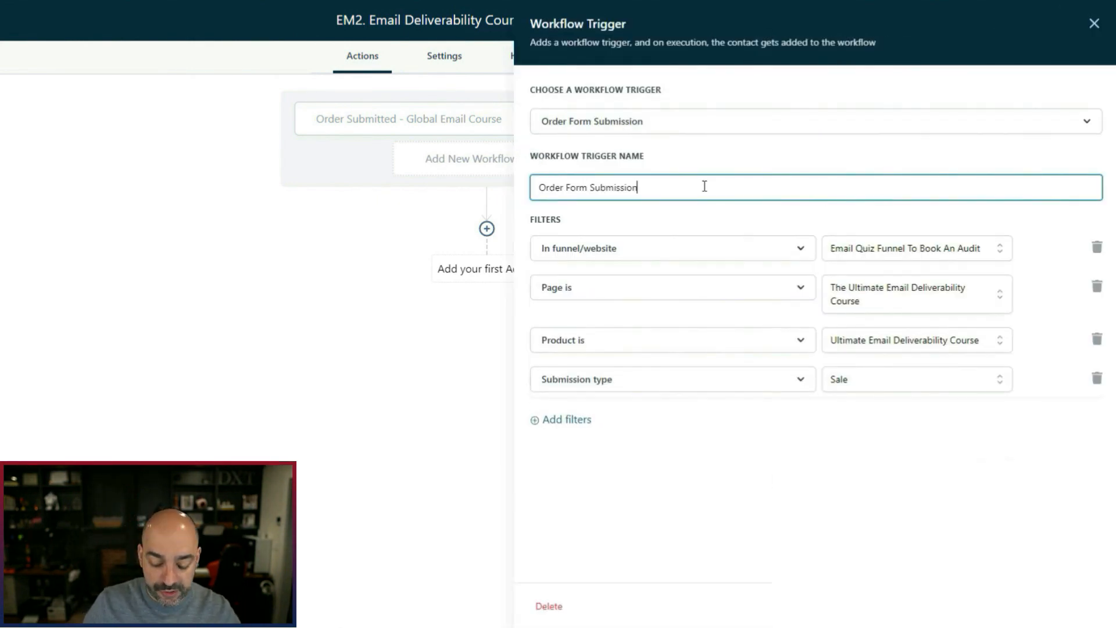
text(- Funnel Page)
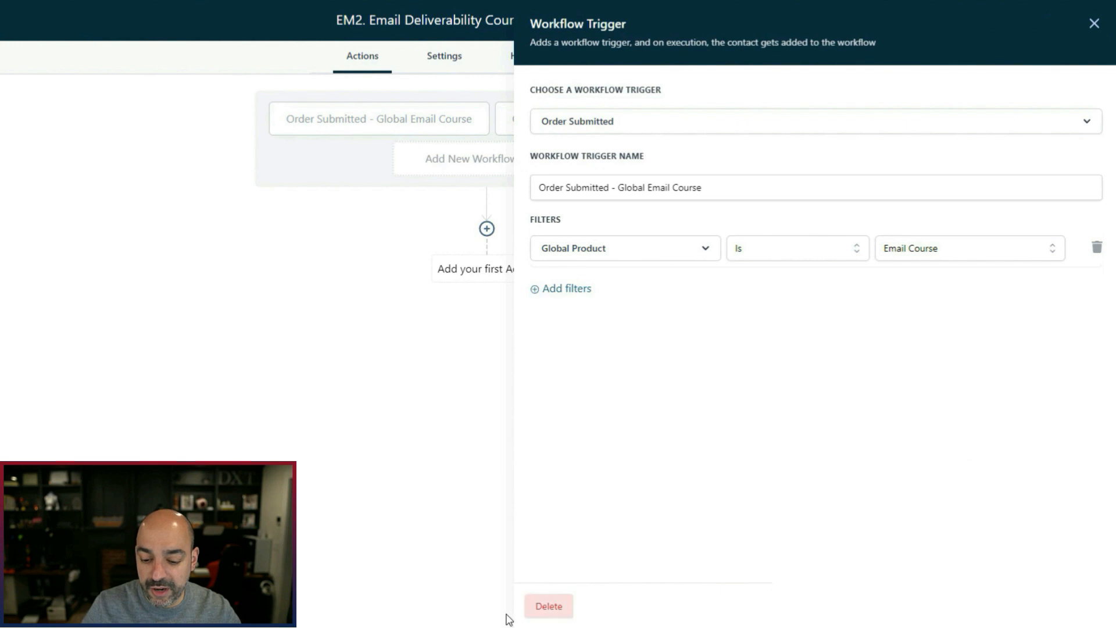
Step: Delete the "Order Submitted - Global Email Course" trigger from the workflow
click(547, 606)
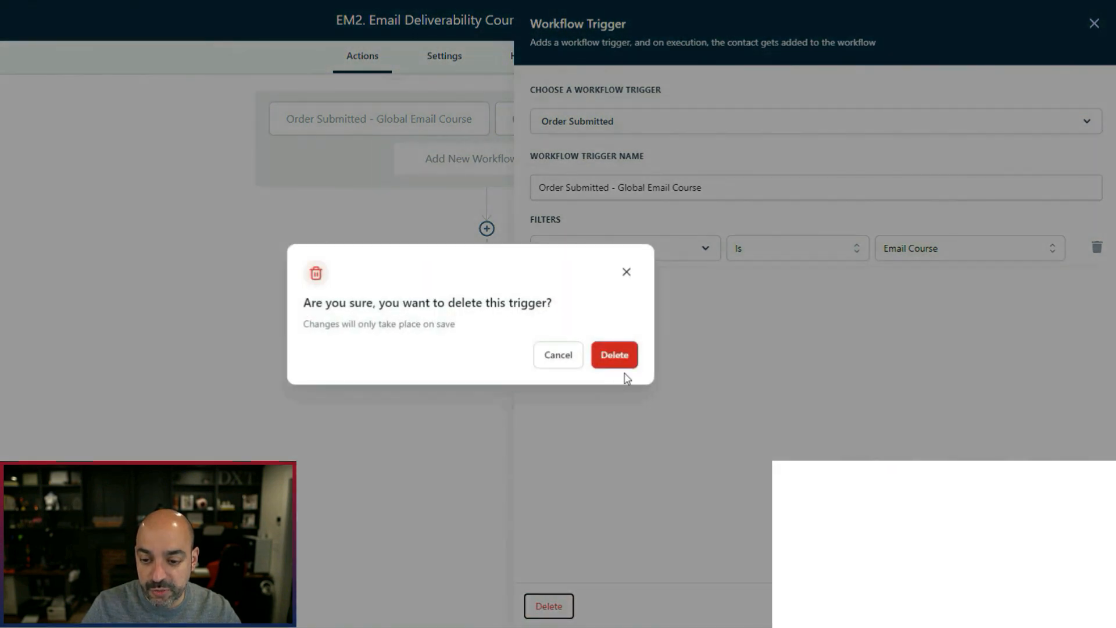
click(625, 356)
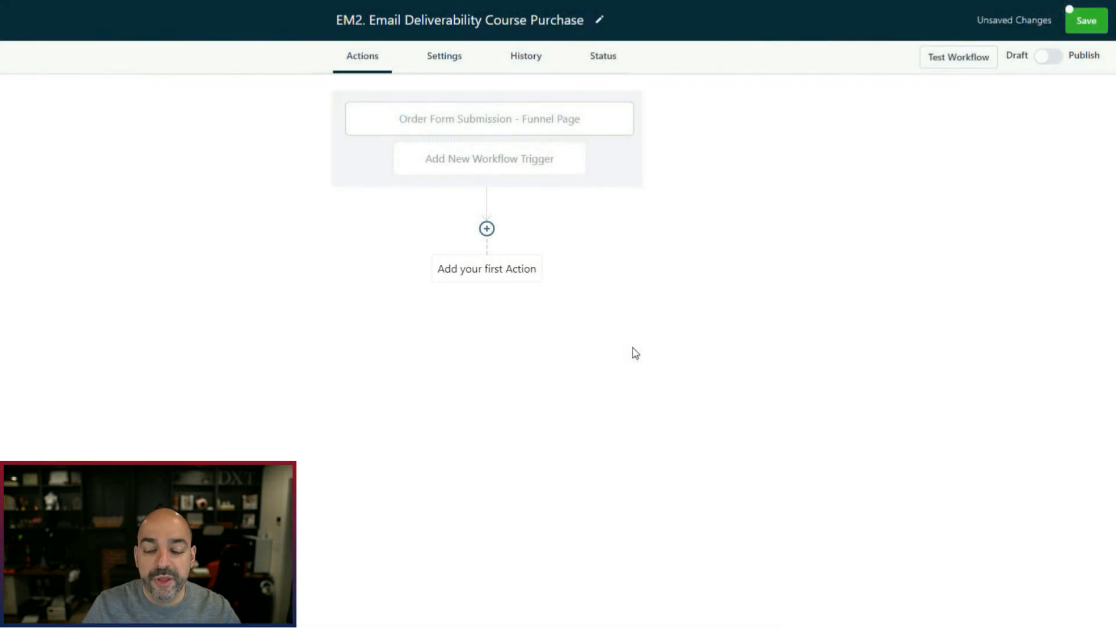
Step: Start adding the workflow's first action and search the available actions for "remove"
click(487, 228)
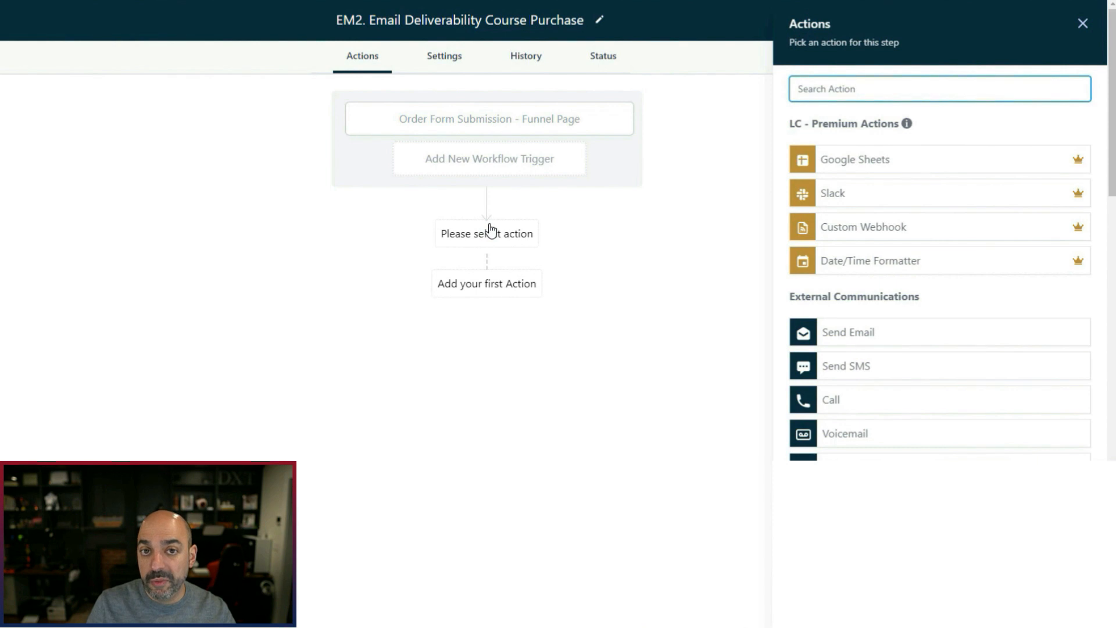
text(remove)
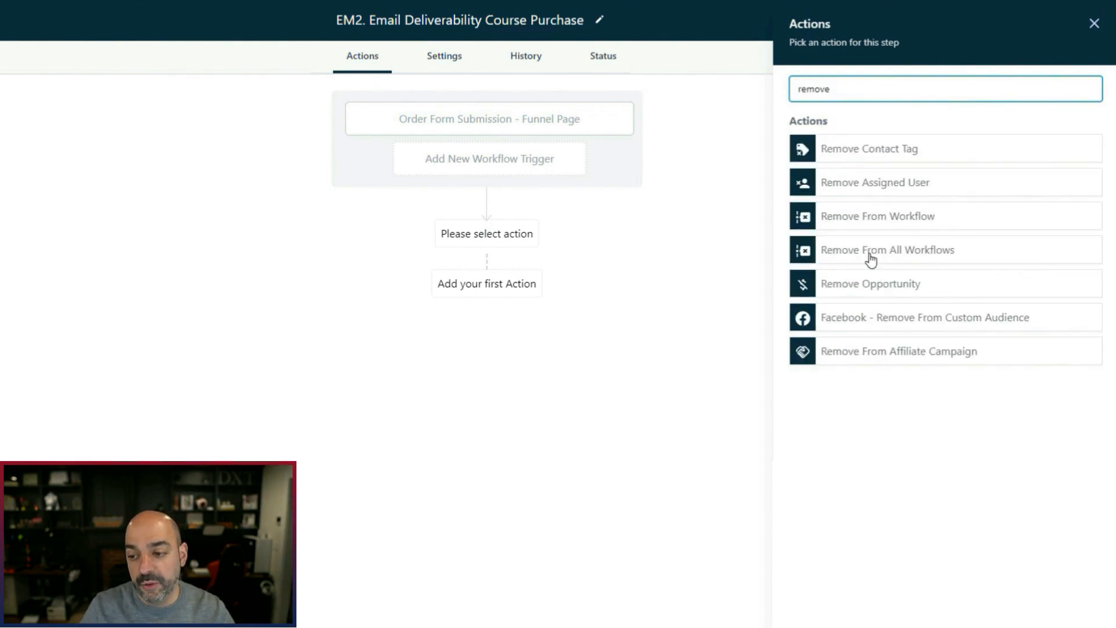
Step: Add a Remove From Workflow action that removes the contact from another workflow, EM1. Abandoned Cart
click(948, 222)
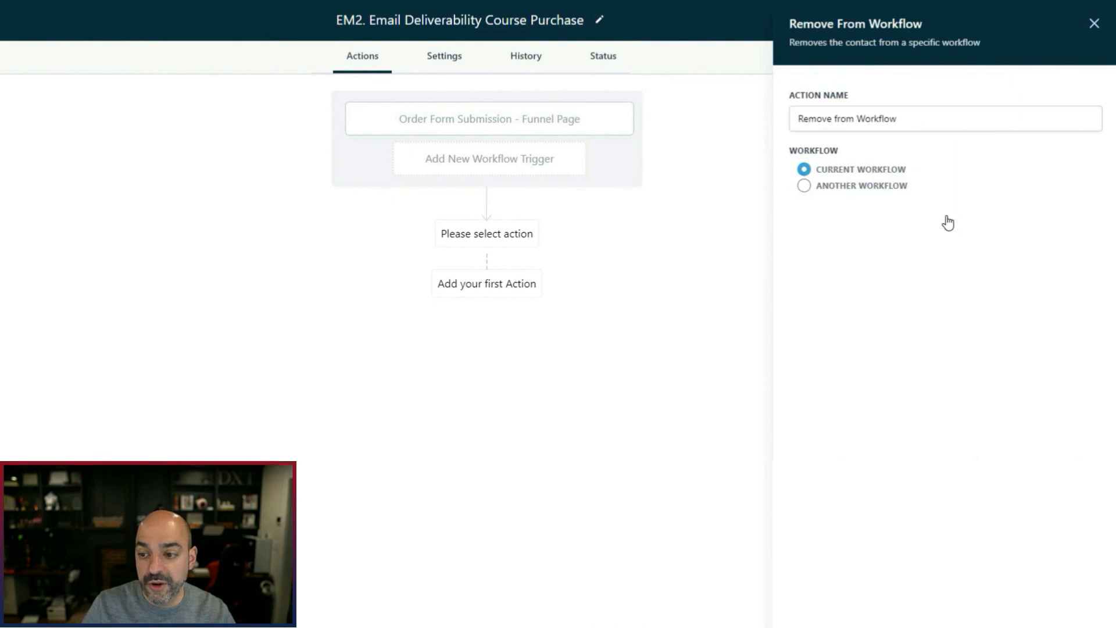
click(804, 186)
click(881, 229)
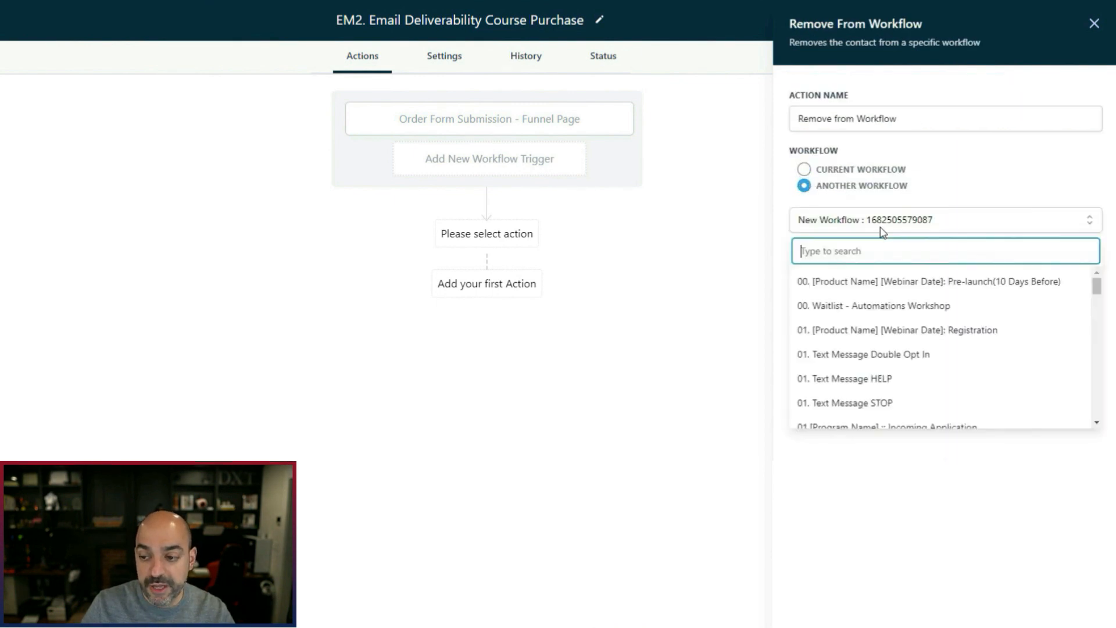
text(em)
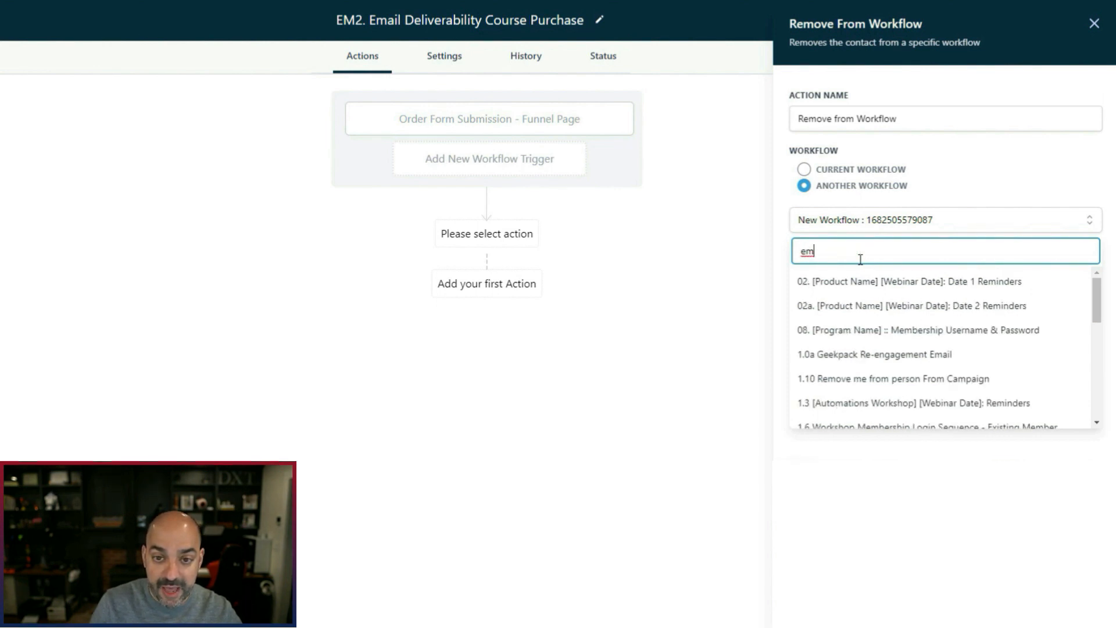
text(1)
click(880, 284)
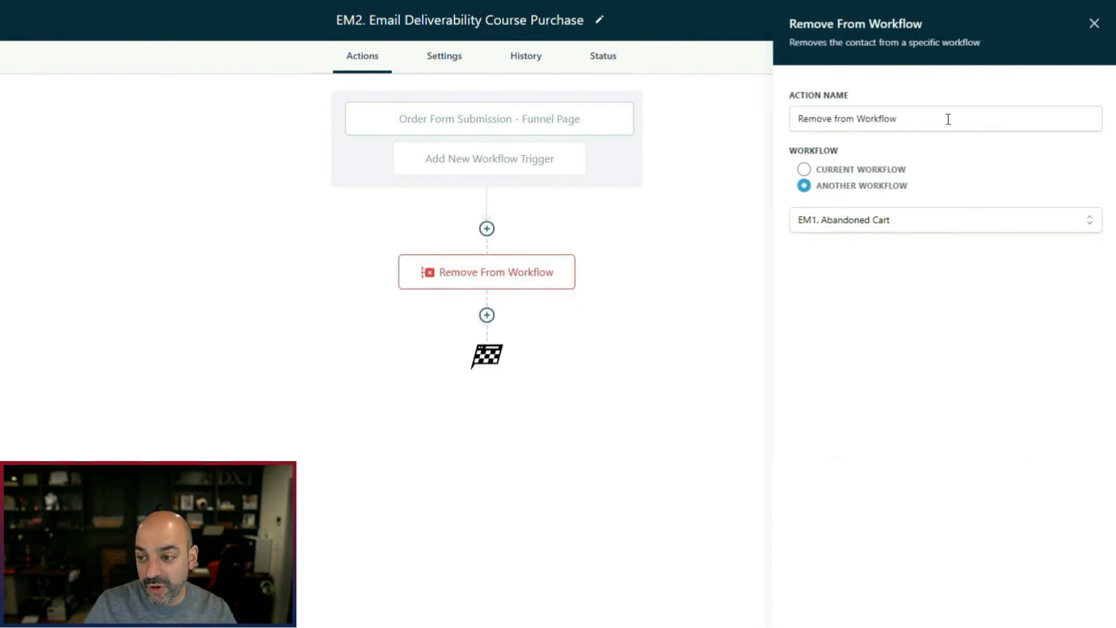
Step: Name the removal action "Remove from Workflow - AC" and save it
click(948, 120)
text(- )
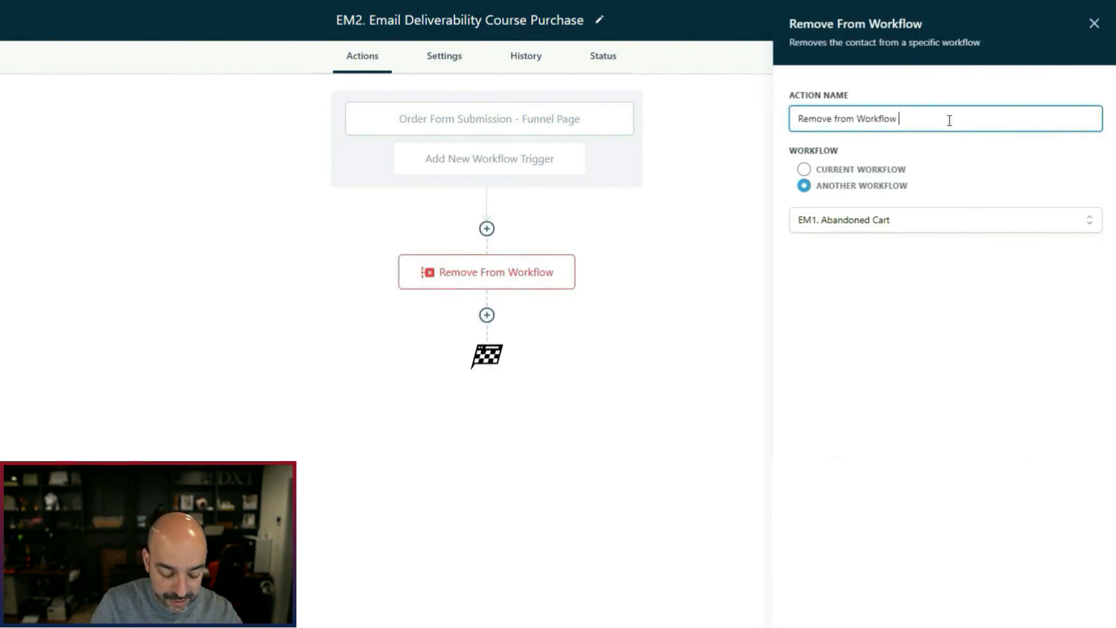
text(AC)
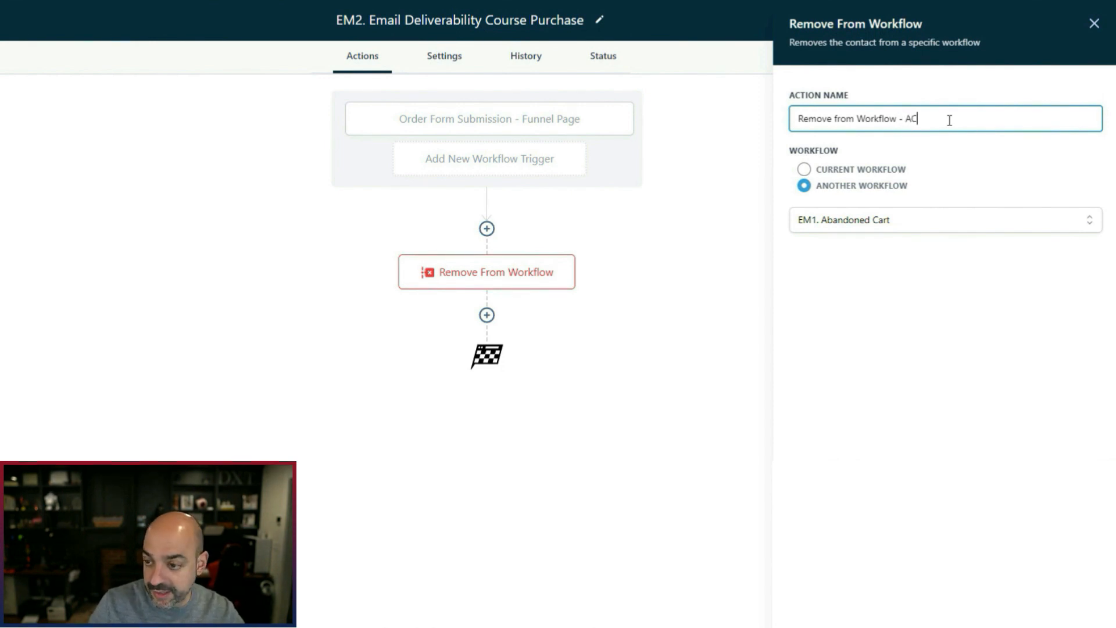
click(1067, 608)
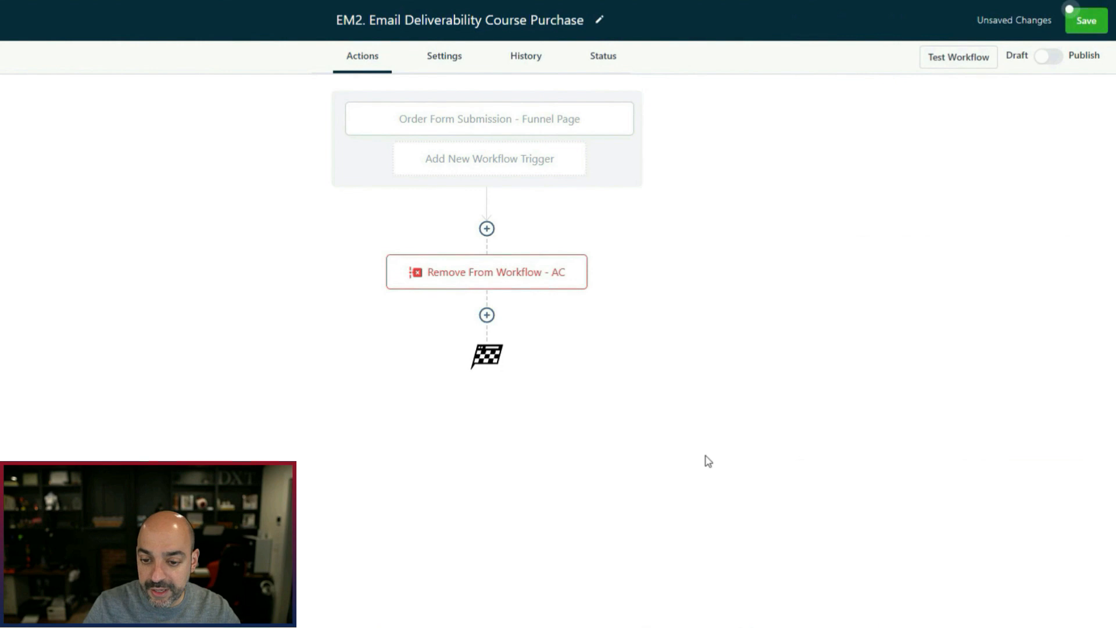
Step: Add a Create Or Update Opportunity action after the removal, using the Email Deliverability Course pipeline and the Purchased Main Product stage
click(487, 316)
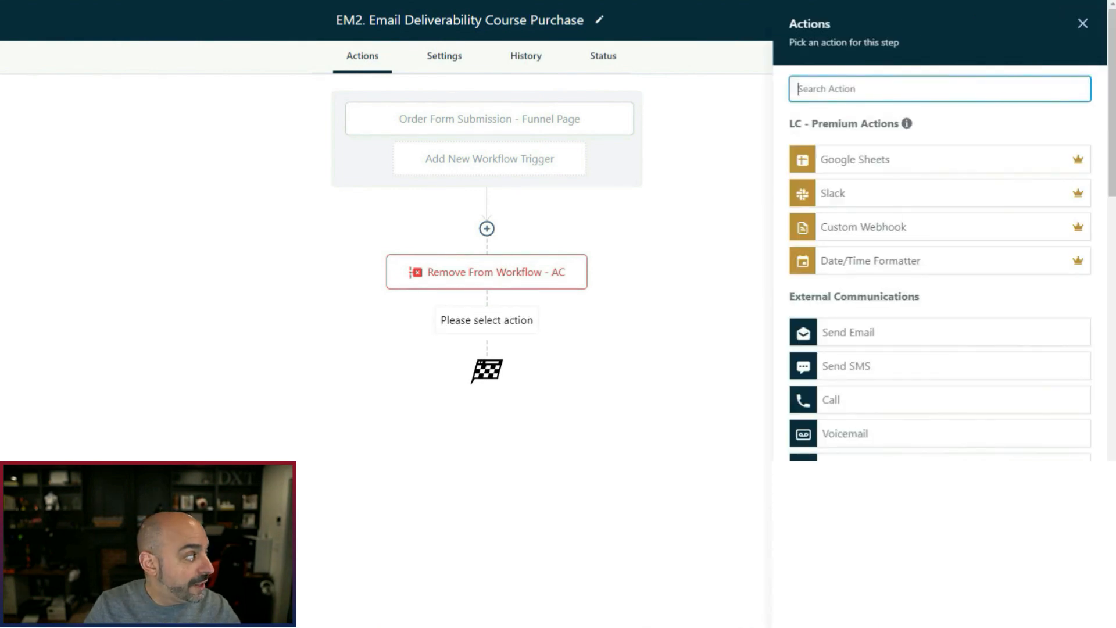
click(861, 93)
text(opp)
click(892, 155)
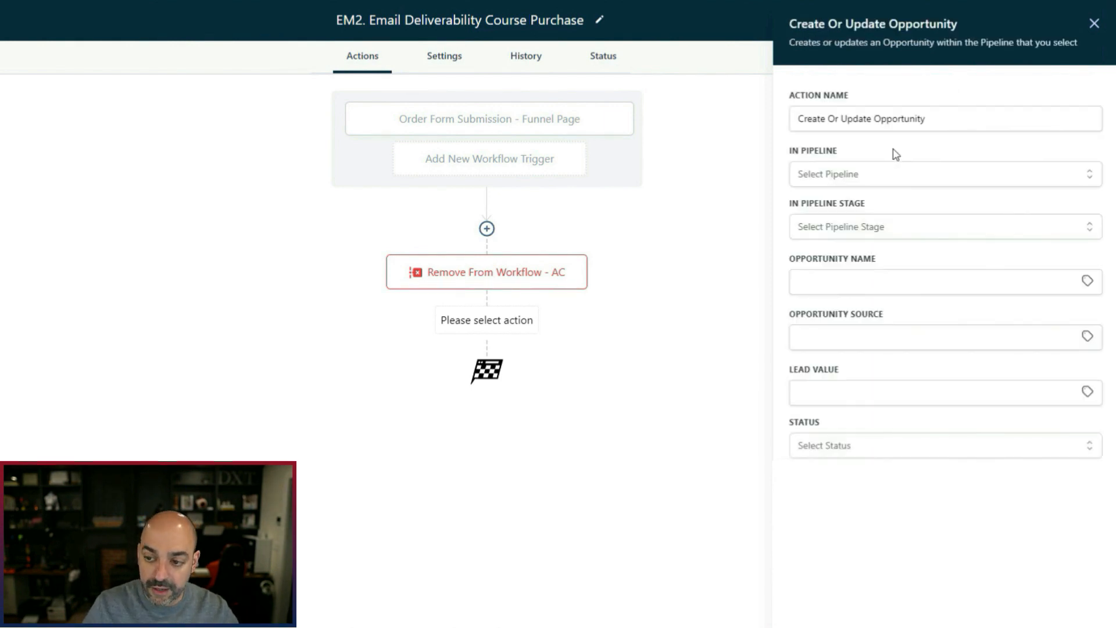
click(883, 177)
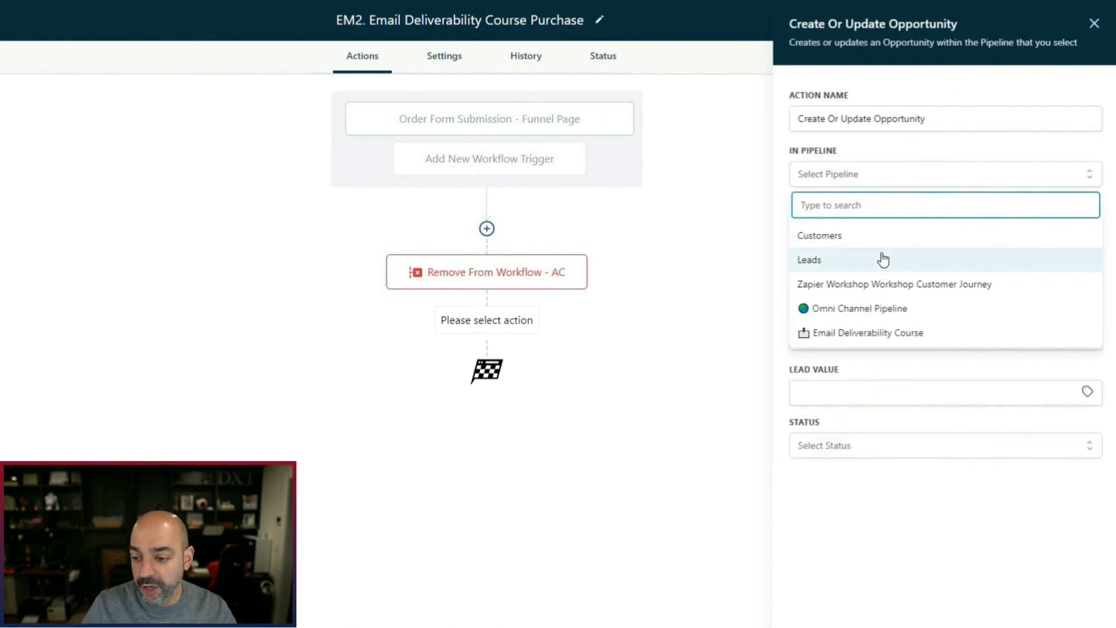
click(879, 339)
click(921, 227)
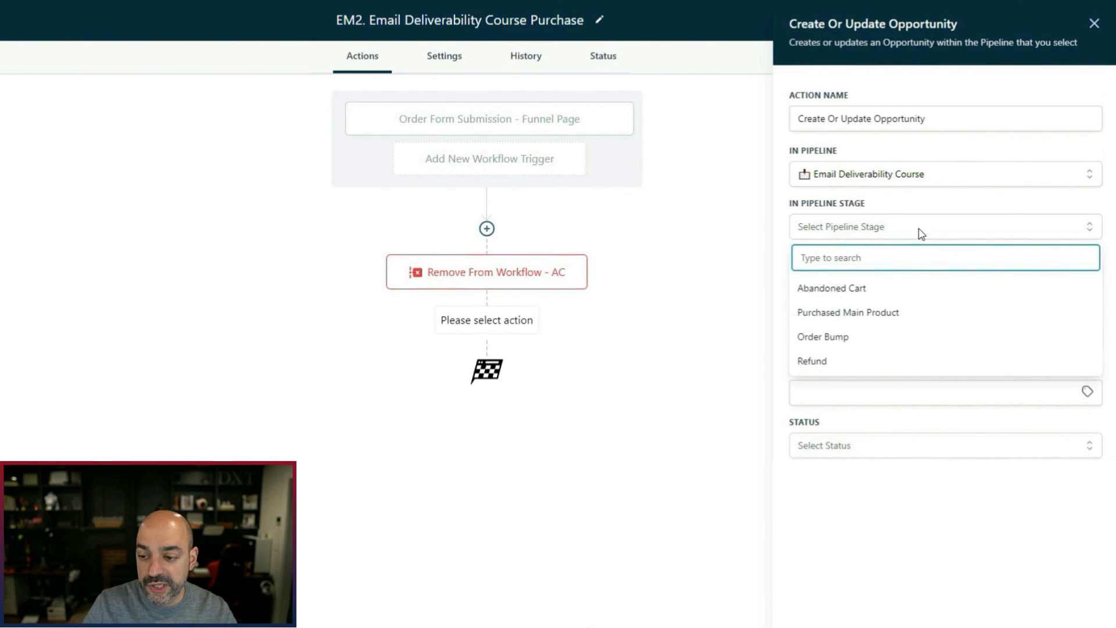
click(917, 282)
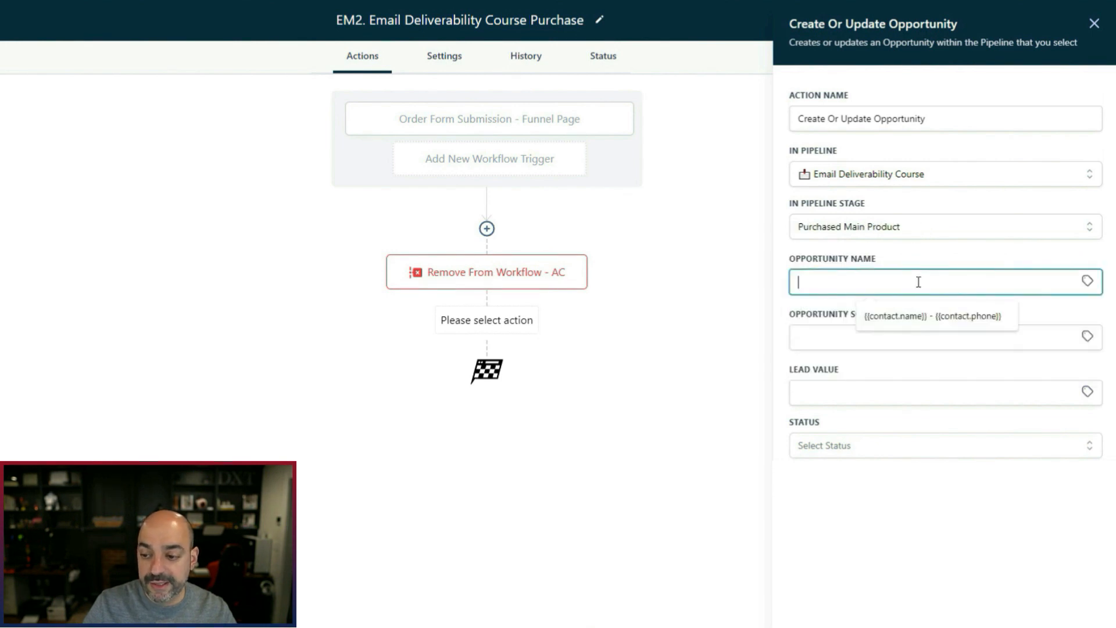
click(988, 316)
click(986, 314)
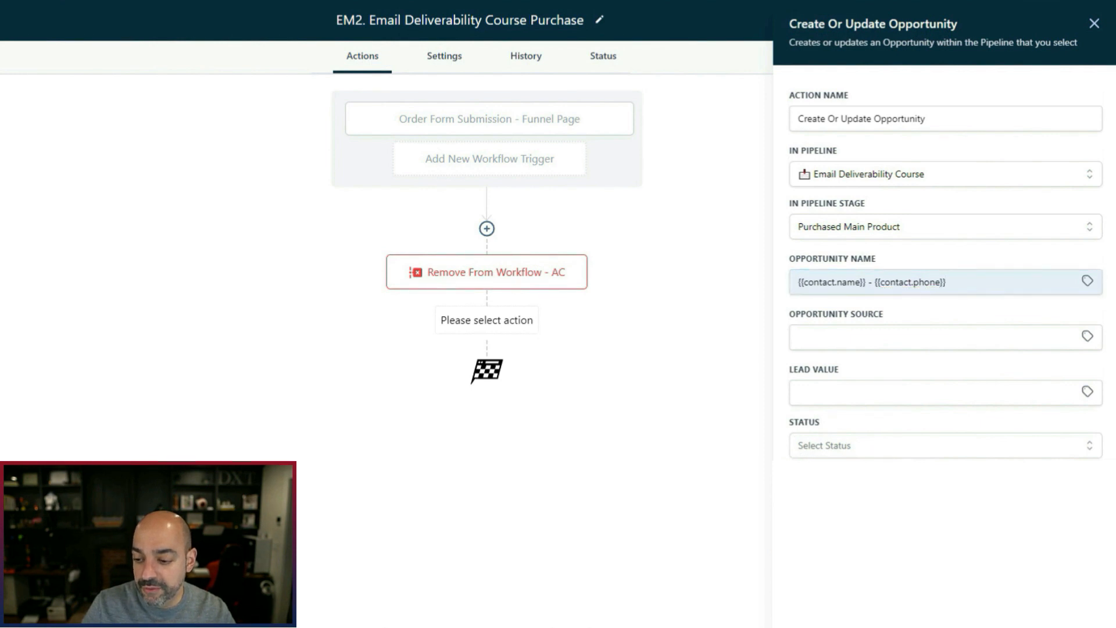
drag(963, 280, 765, 281)
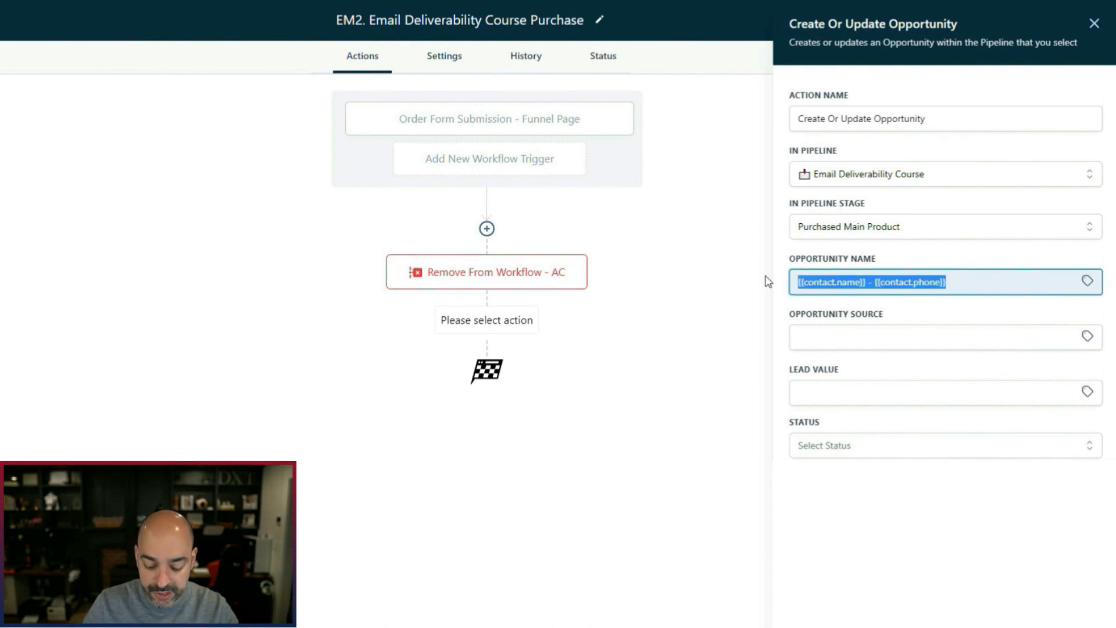
key(BackSpace)
Step: Set the opportunity name to {{contact.name}} - {{contact.email}} using the contact's full name and email custom values
click(1087, 281)
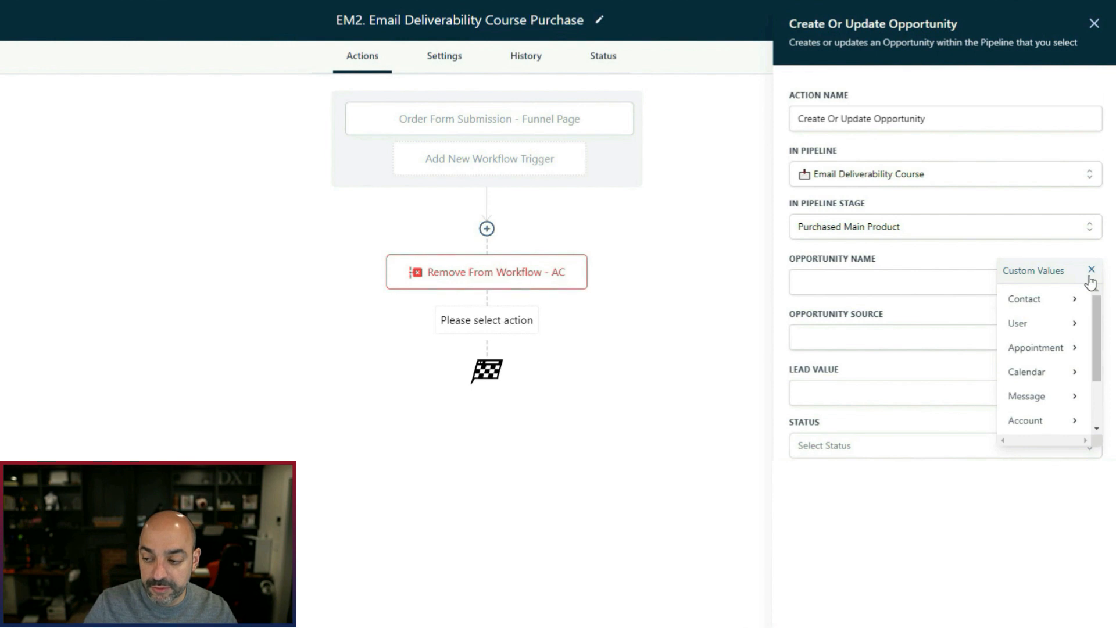
click(1059, 304)
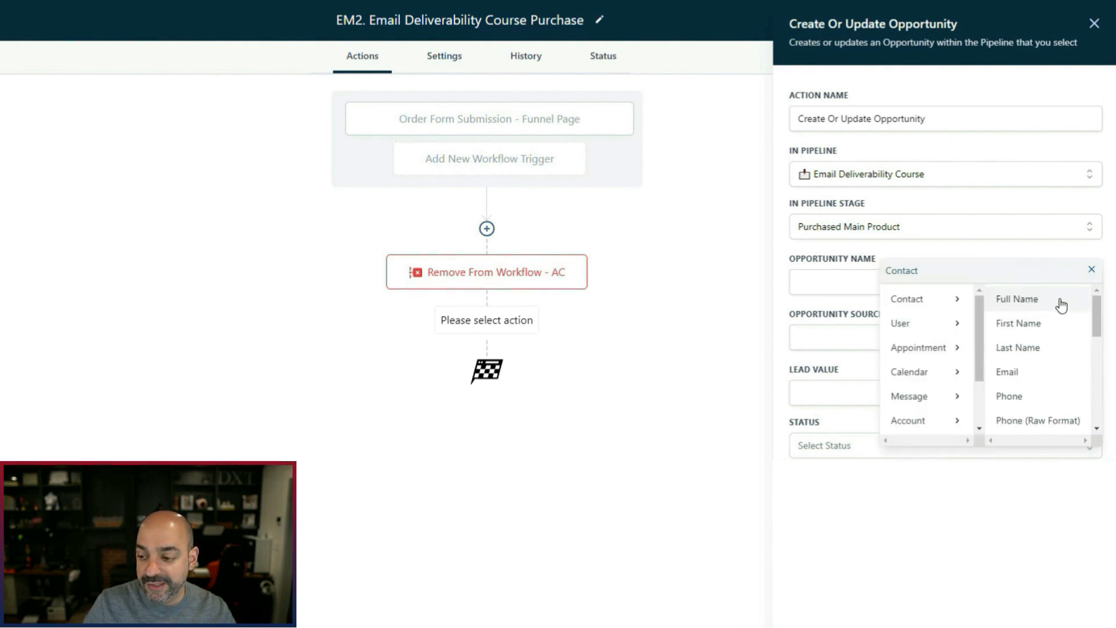
click(1048, 300)
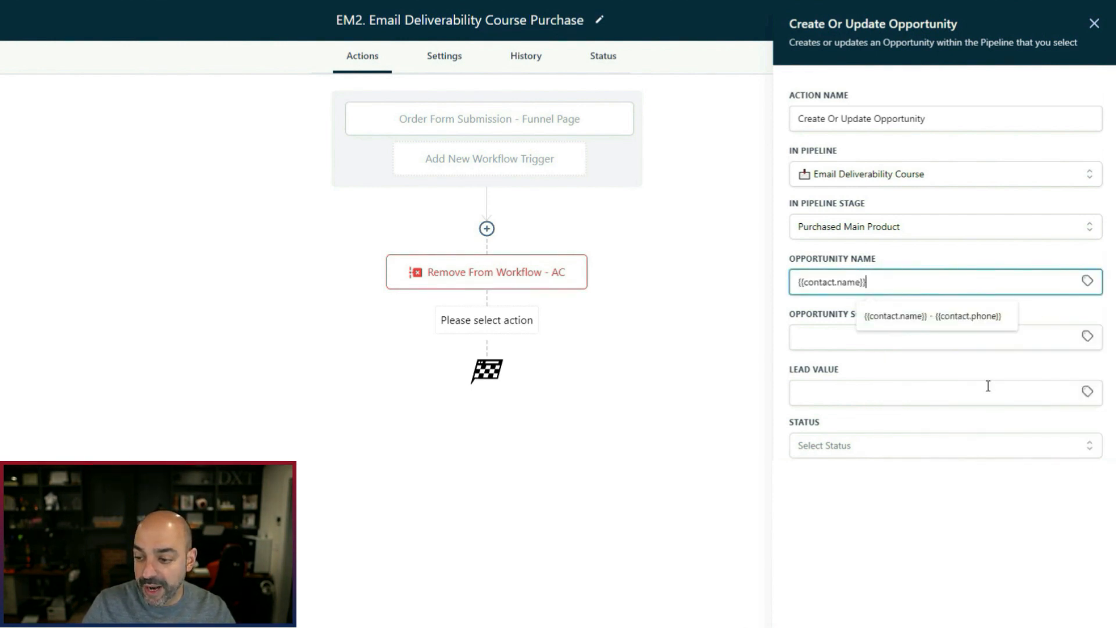
click(990, 325)
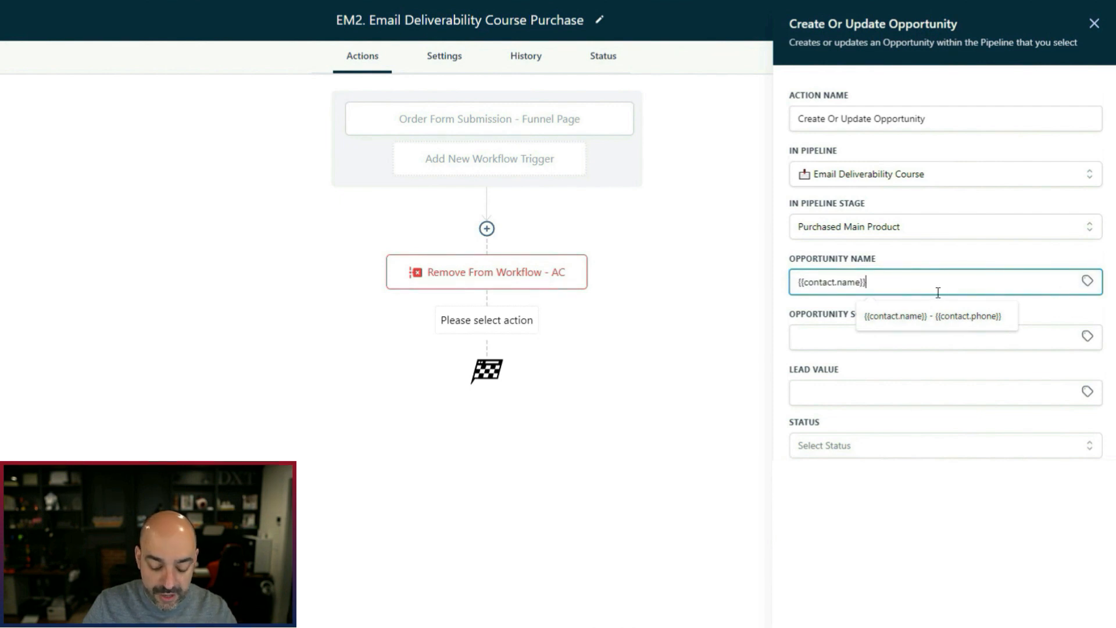
text(-)
click(1088, 281)
click(1081, 300)
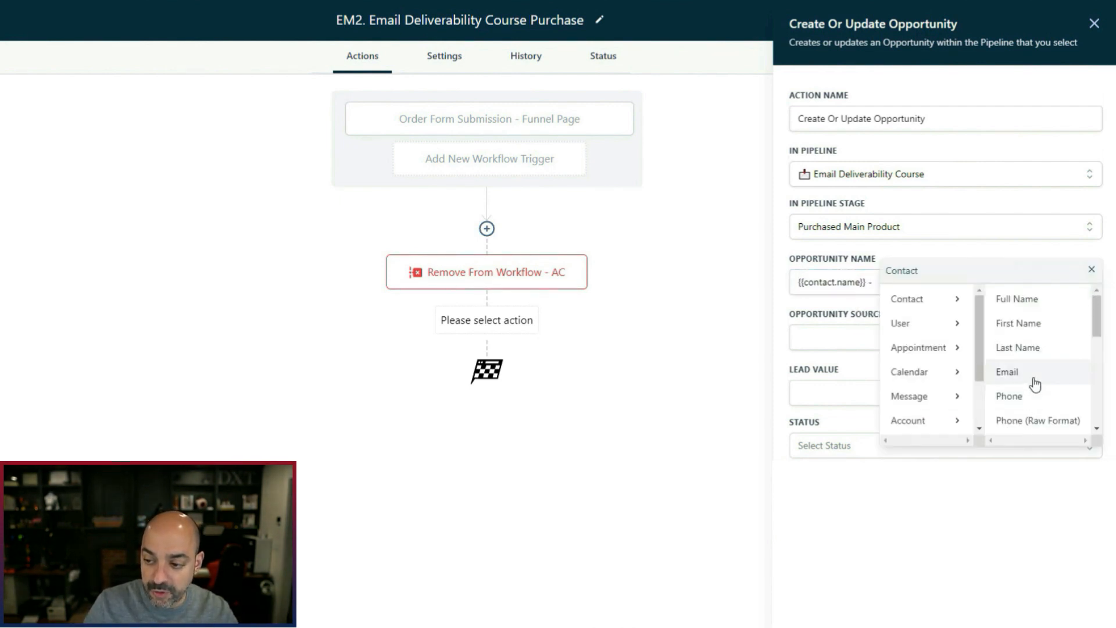
click(1034, 383)
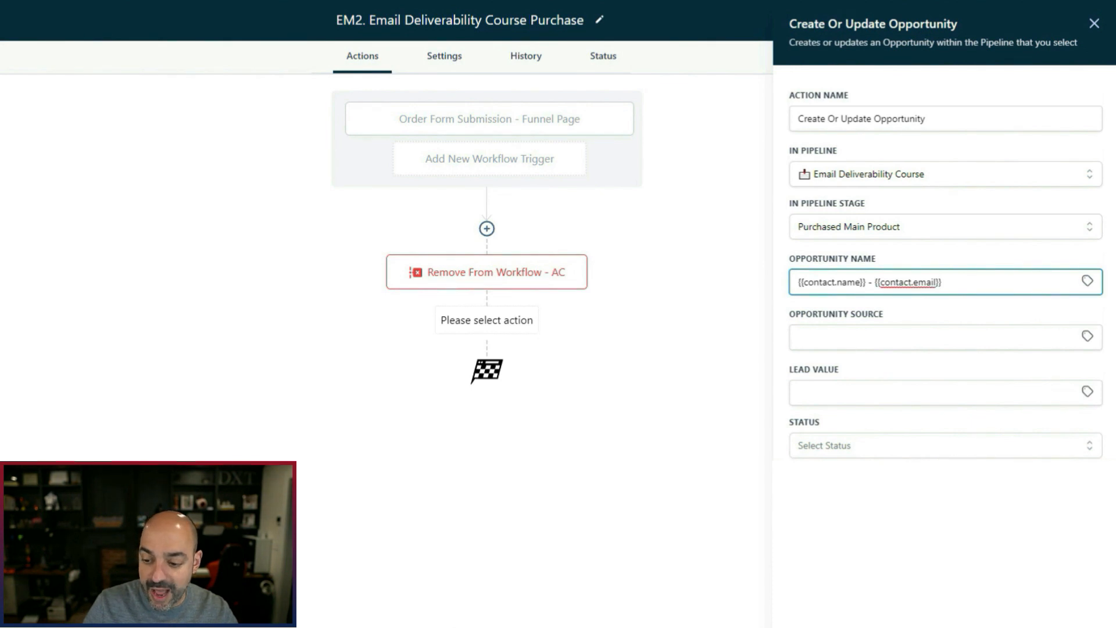
Step: Set the opportunity's lead value to 47.00 and its status to won, and save the action
click(828, 400)
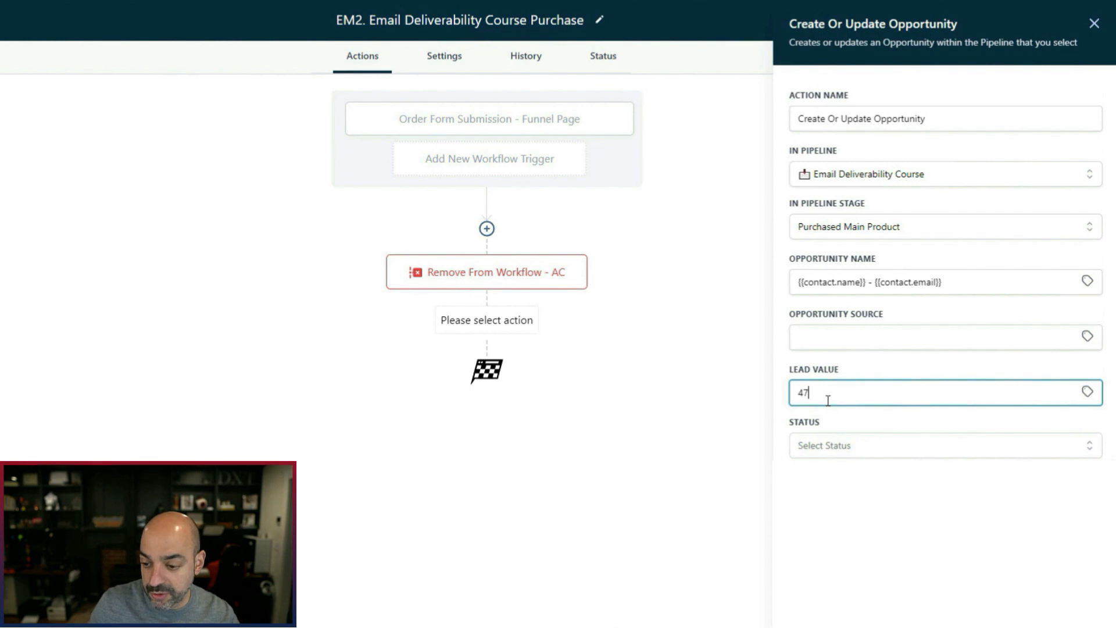
click(918, 446)
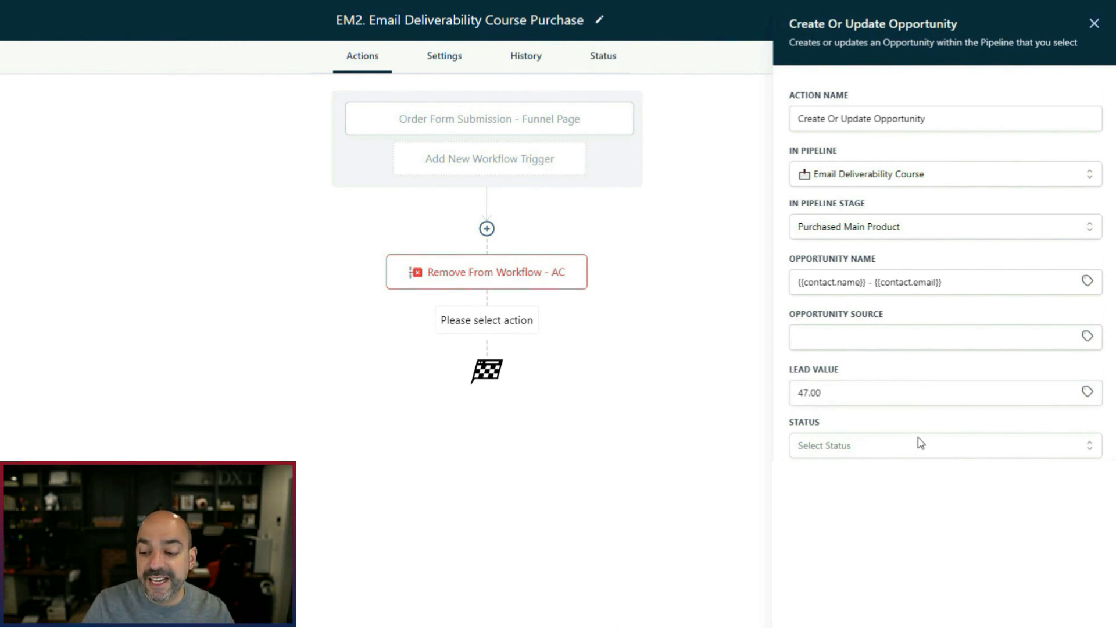
click(898, 491)
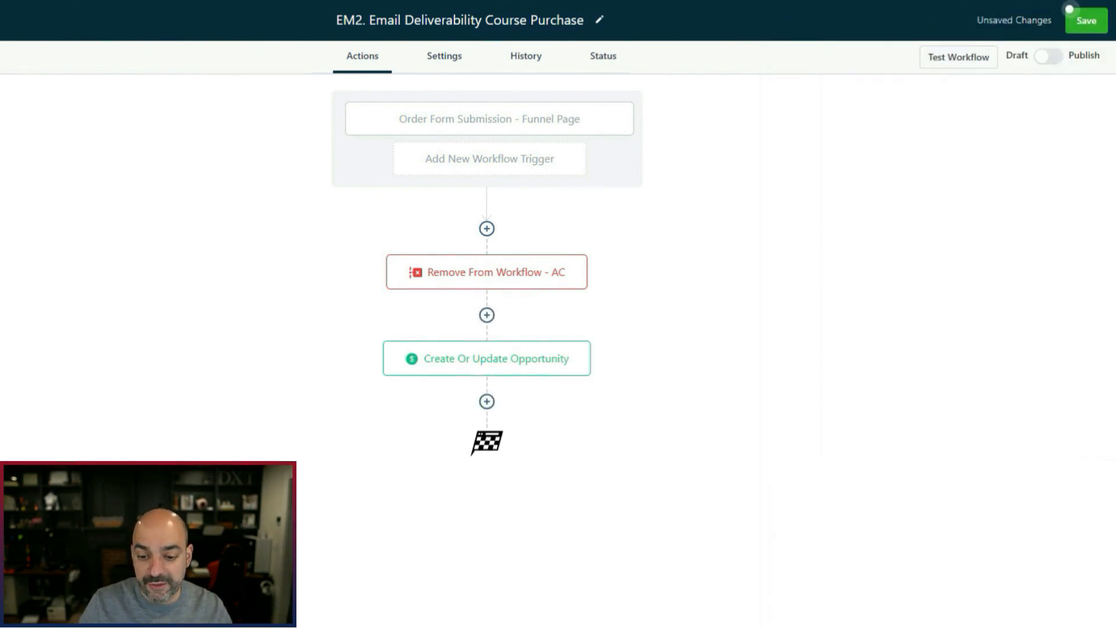
Step: Rename the opportunity action "Create Or Update Opportunity - Won/purchased" and save it
click(511, 366)
click(951, 118)
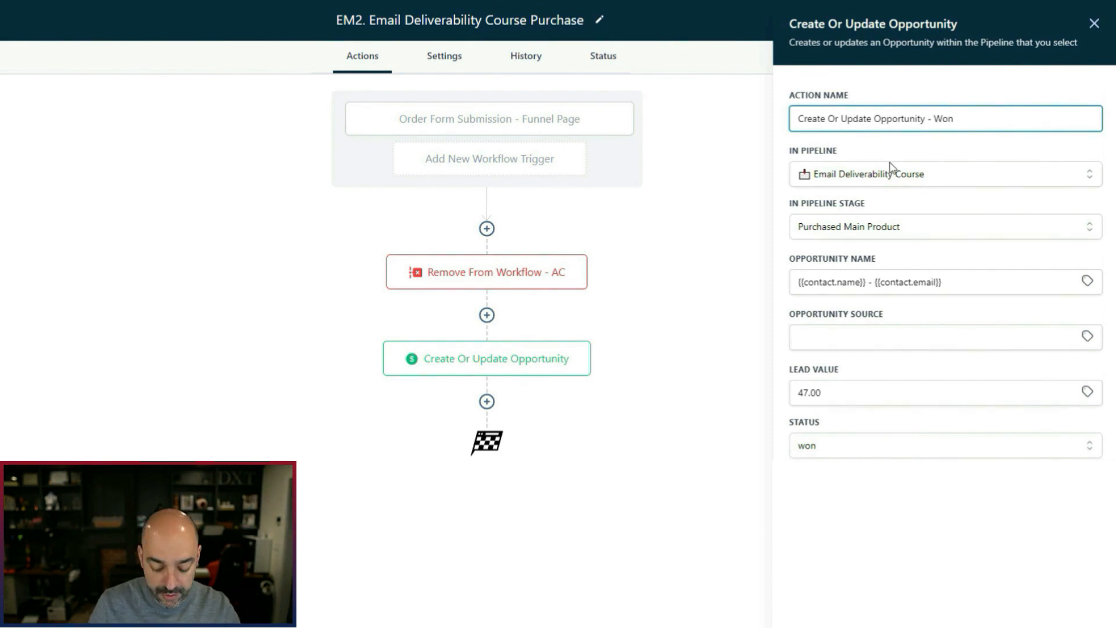
text(- Won/purchased)
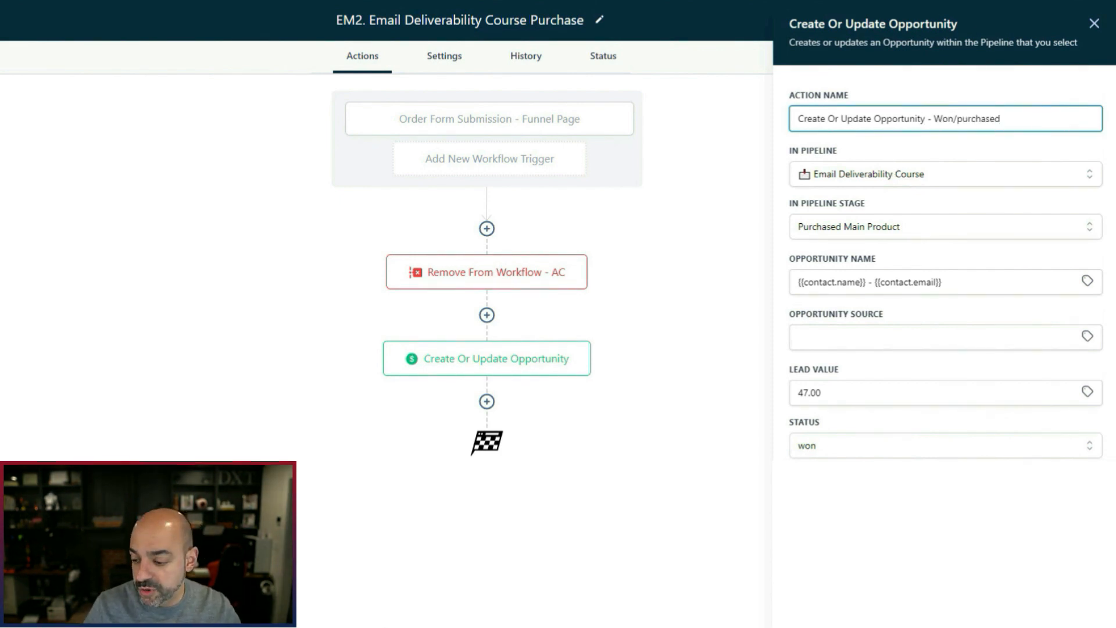
click(645, 321)
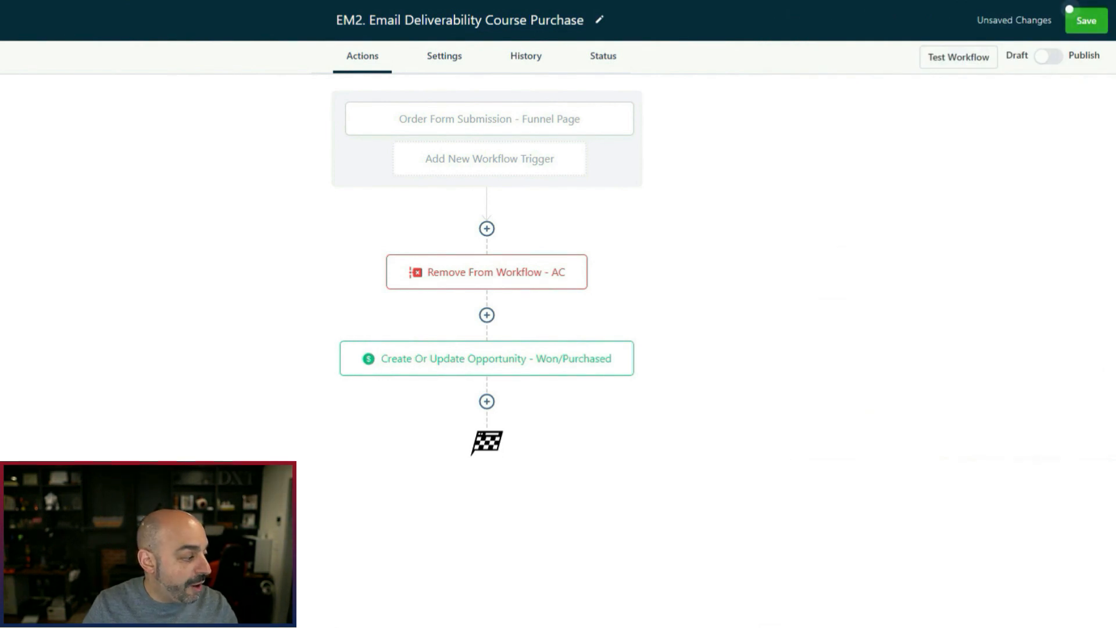
click(487, 401)
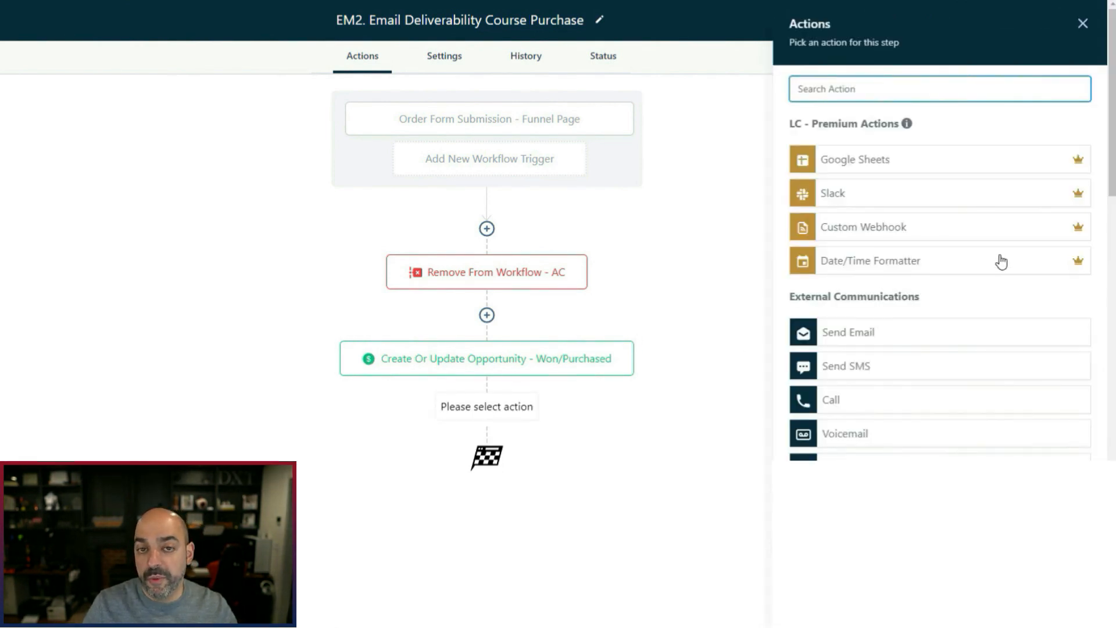
click(902, 342)
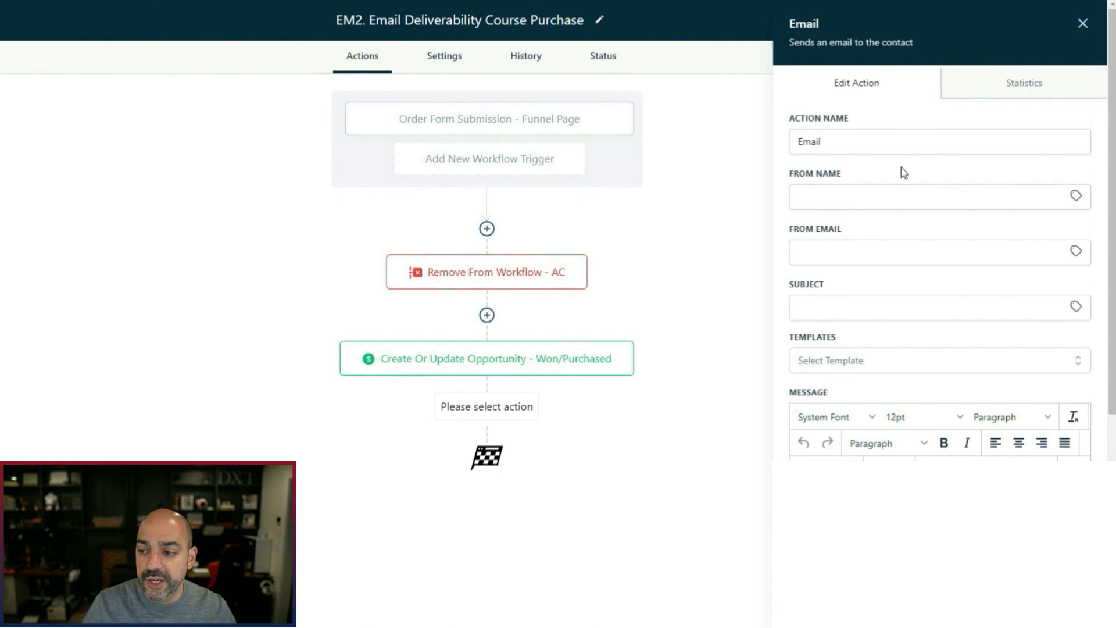
click(1083, 23)
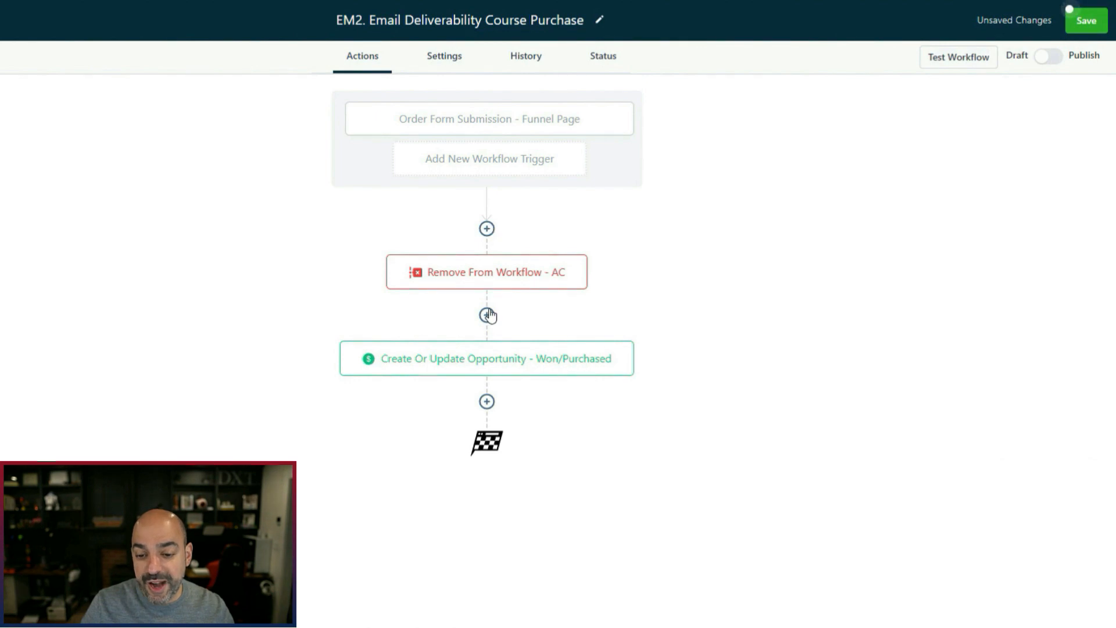
Step: Insert an Assign To User action between the workflow removal and the opportunity action, choose the account user, and save it
click(488, 315)
text(user)
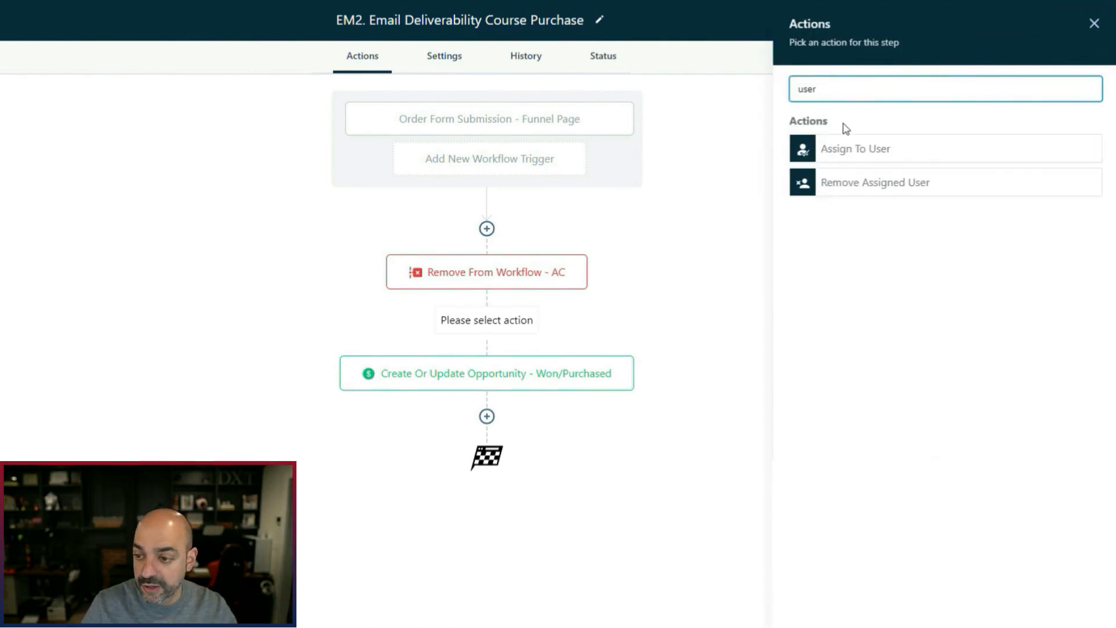
click(850, 149)
click(872, 192)
click(875, 227)
click(771, 262)
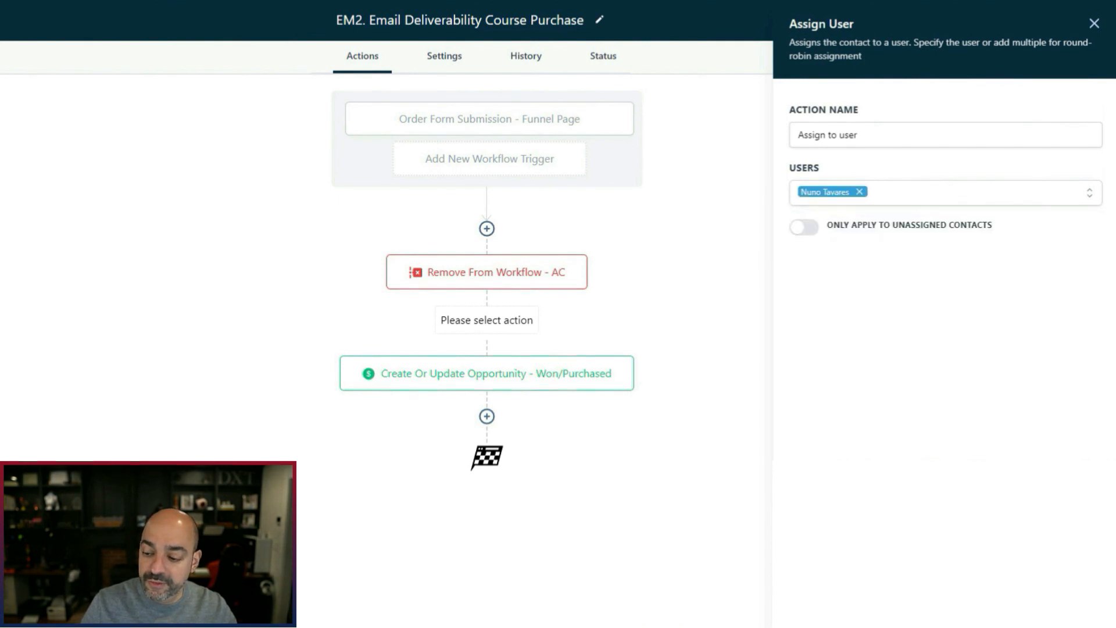
click(514, 361)
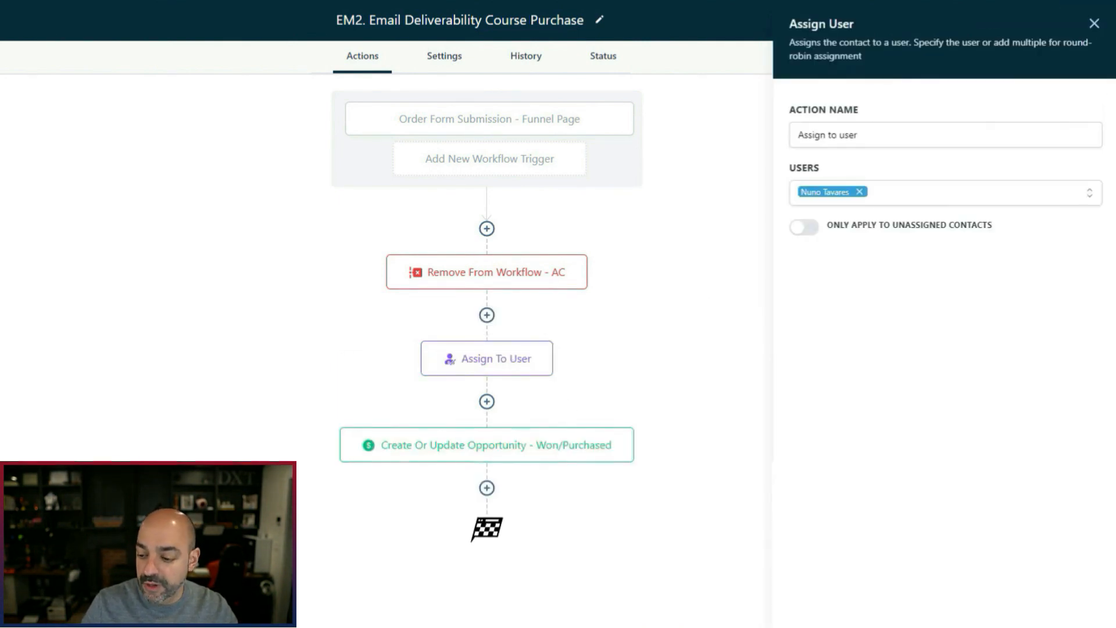
Step: Add a Send Email action after the opportunity action and set its From Name to the custom value {{user.name}}
click(487, 488)
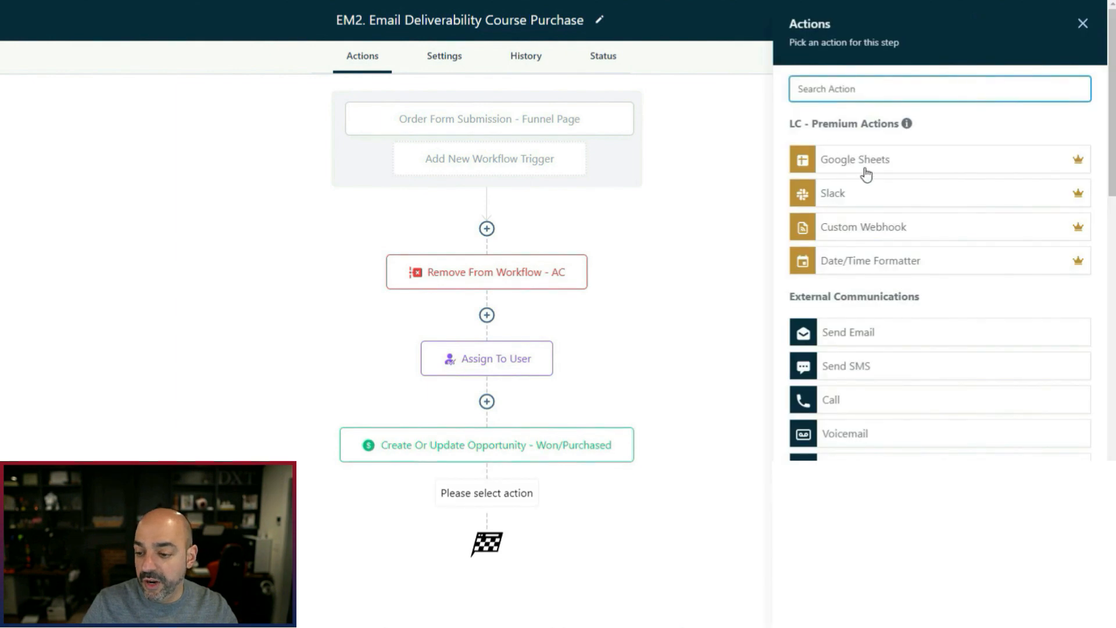
scroll(878, 169, down, 3)
click(888, 138)
click(847, 195)
click(1076, 191)
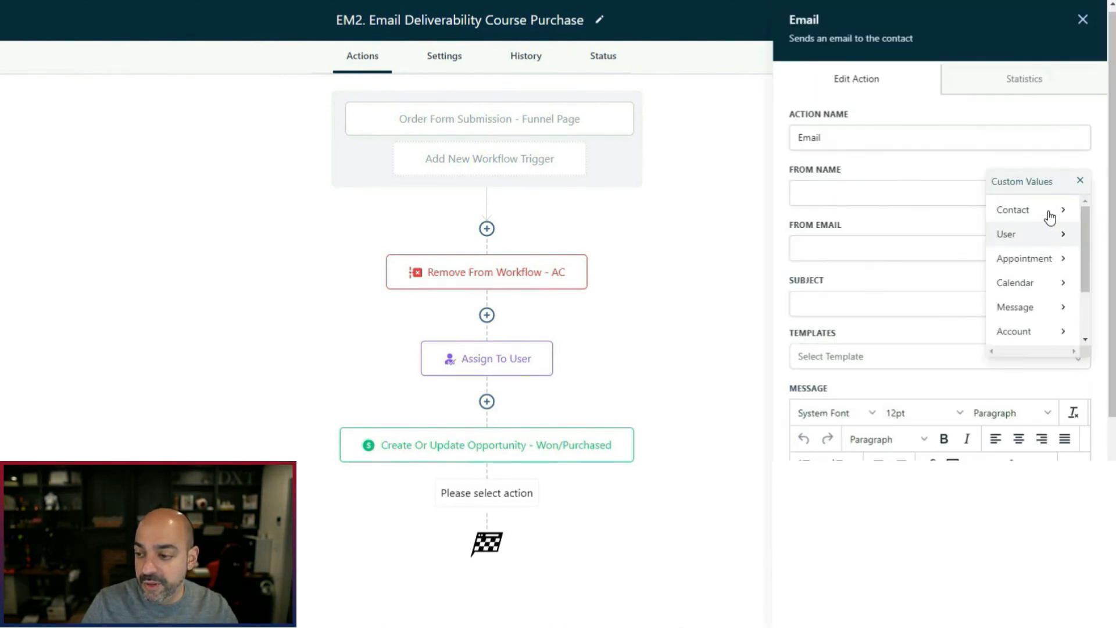
click(1052, 235)
click(1046, 209)
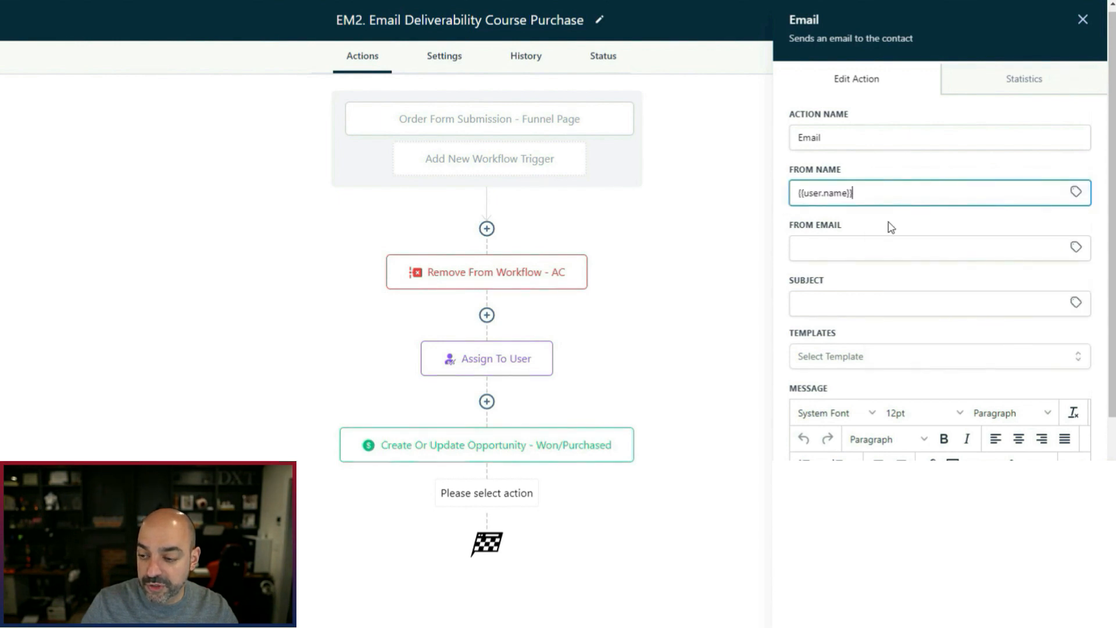
Step: Set the email action's From Email to the custom value {{user.email}}
click(1076, 246)
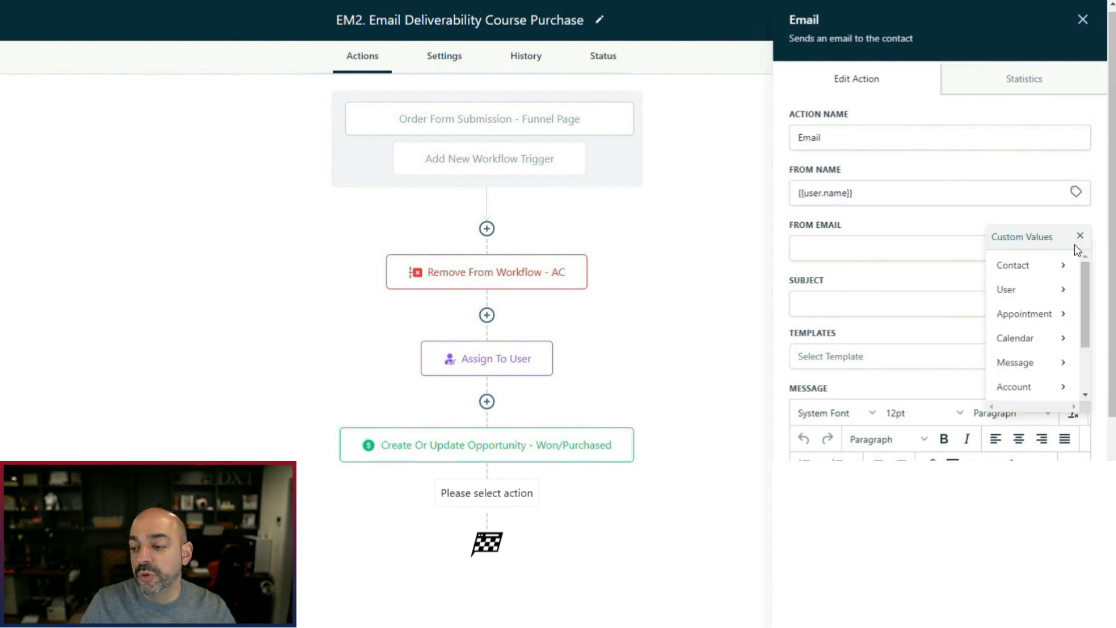
click(1056, 289)
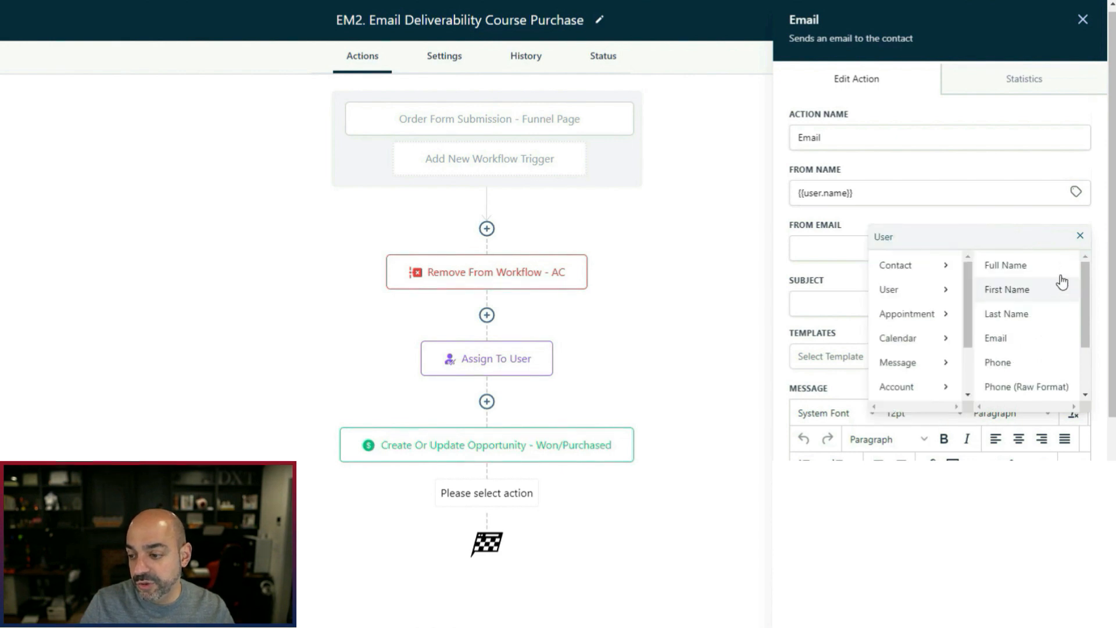
click(1053, 346)
Step: Set the email subject to "WELCOME to The best email course on the planet"
click(907, 303)
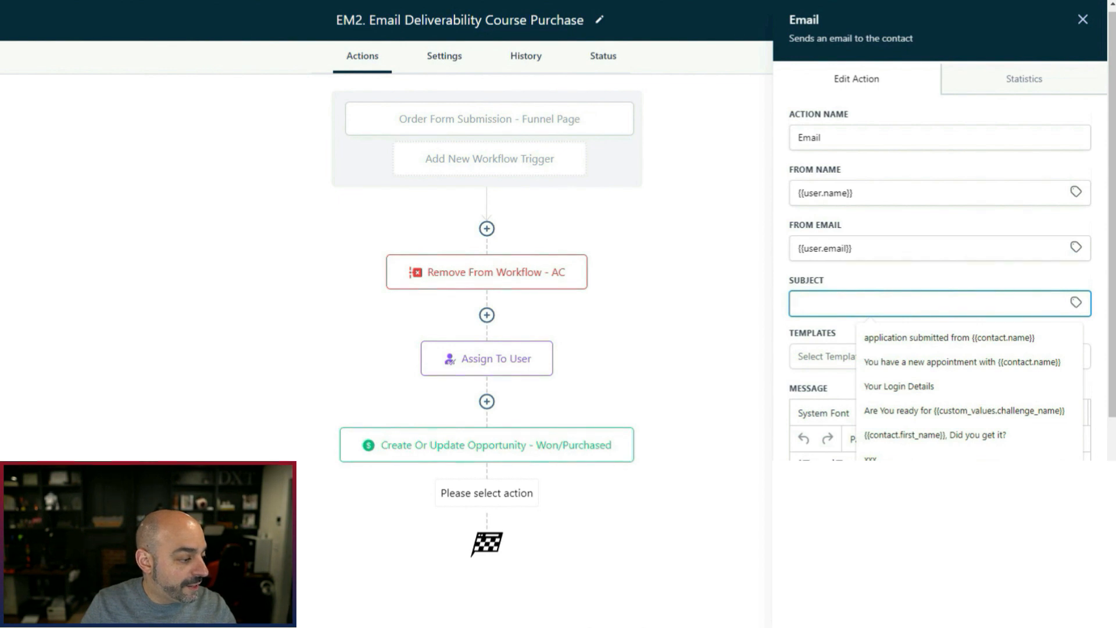
text(WELCOME to {{custom_values.product_name_1}})
drag(998, 303, 856, 309)
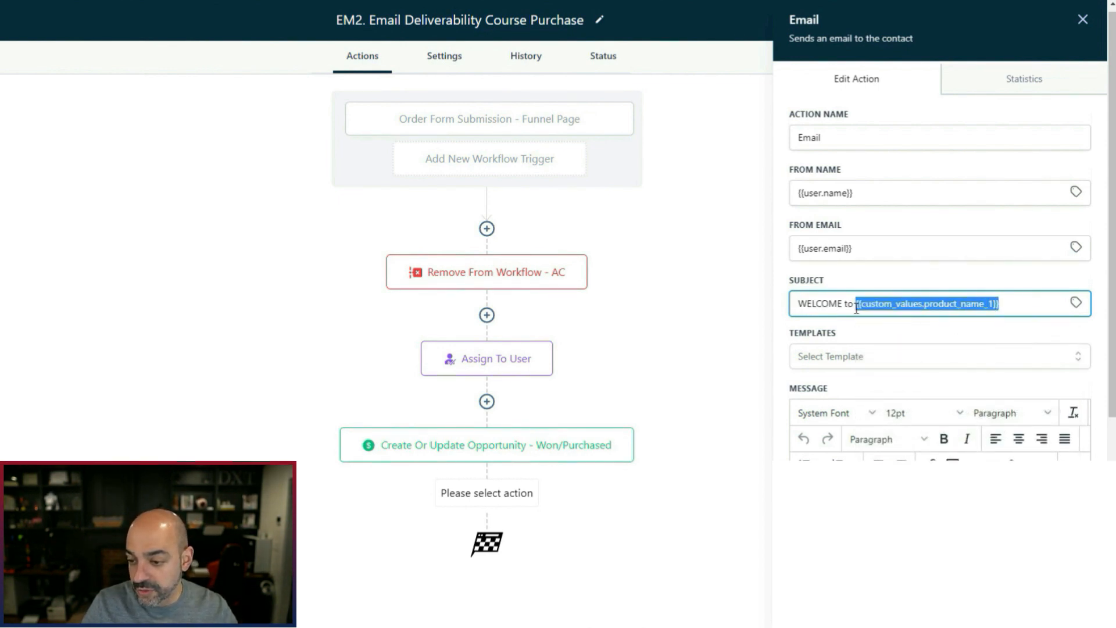
text(The best email course on the planet)
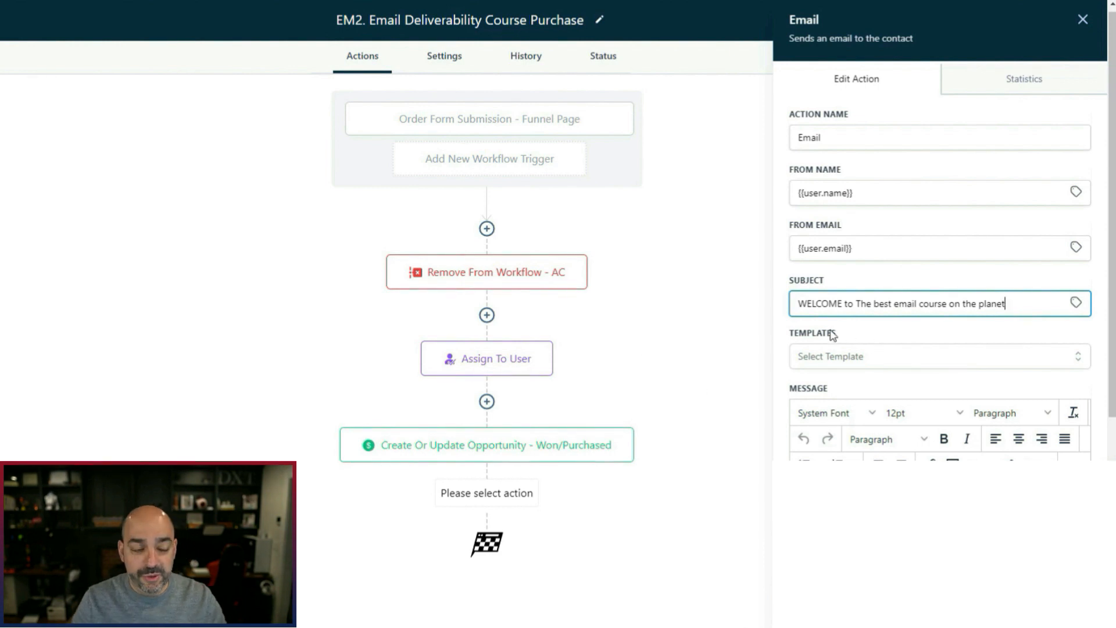
Step: Paste the prepared welcome text beginning "Hi {{contact.first_name}}," into the email message, review it, and save the action
scroll(833, 335, down, 2)
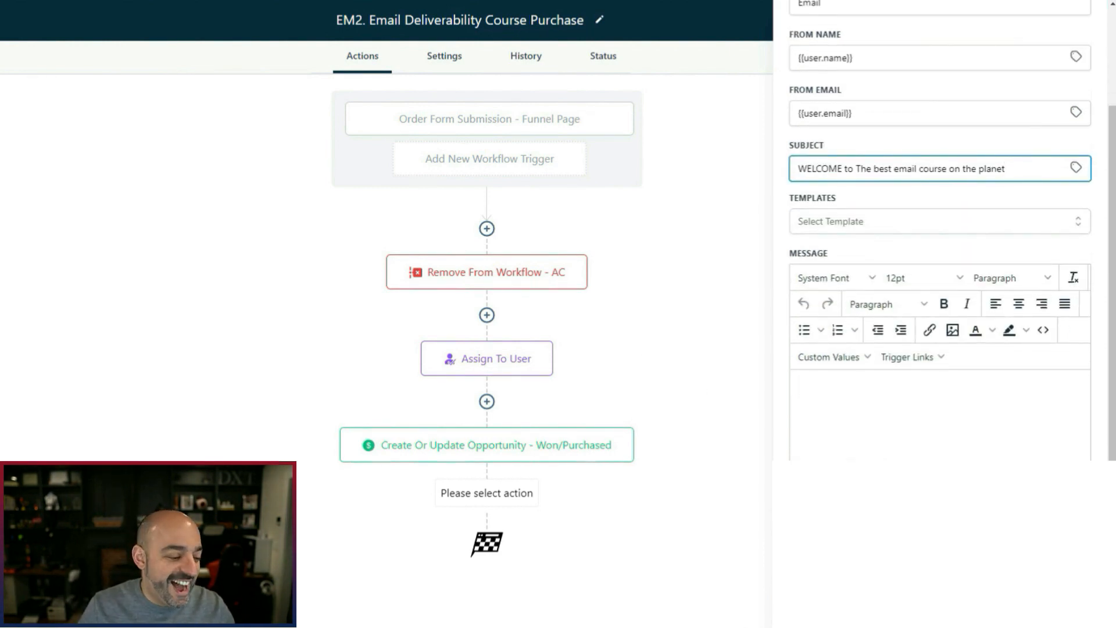
click(925, 410)
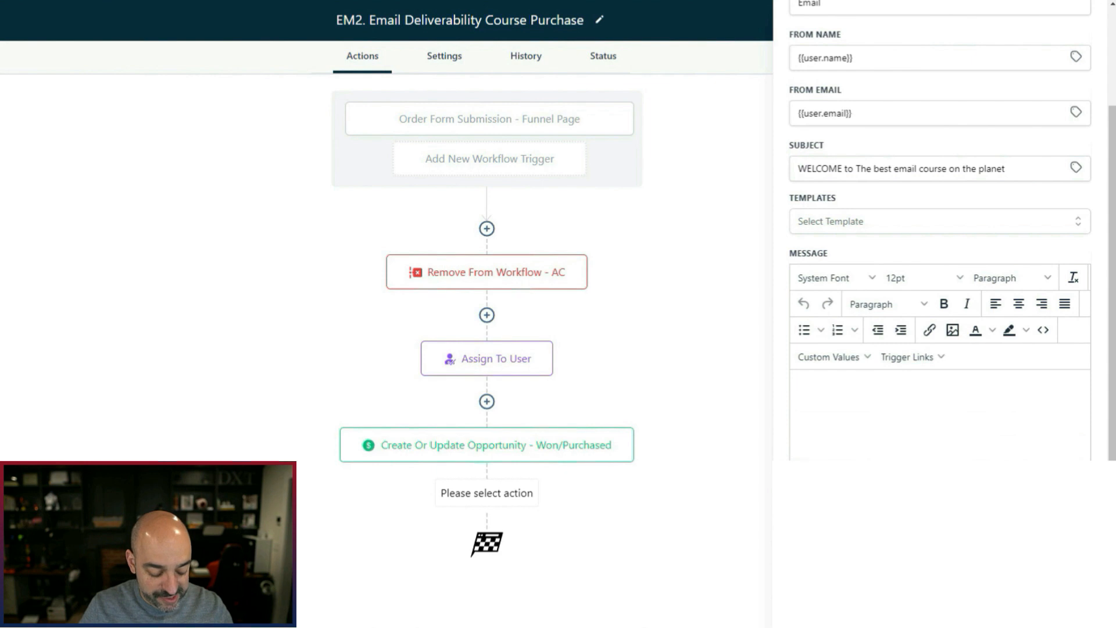
click(877, 394)
key(ctrl+v)
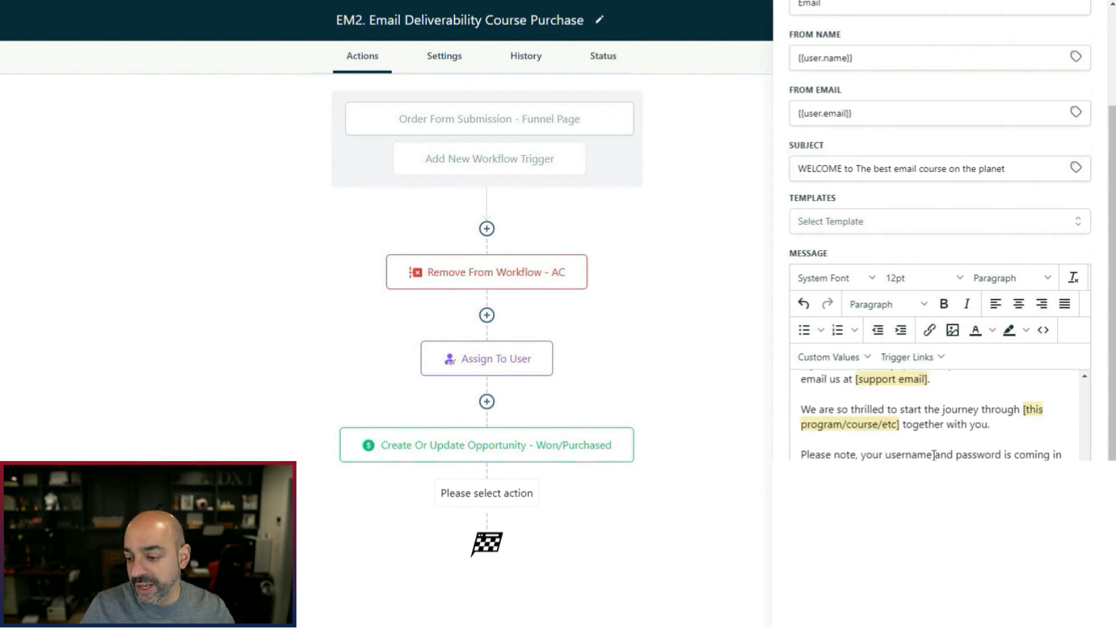
scroll(933, 430, up, 5)
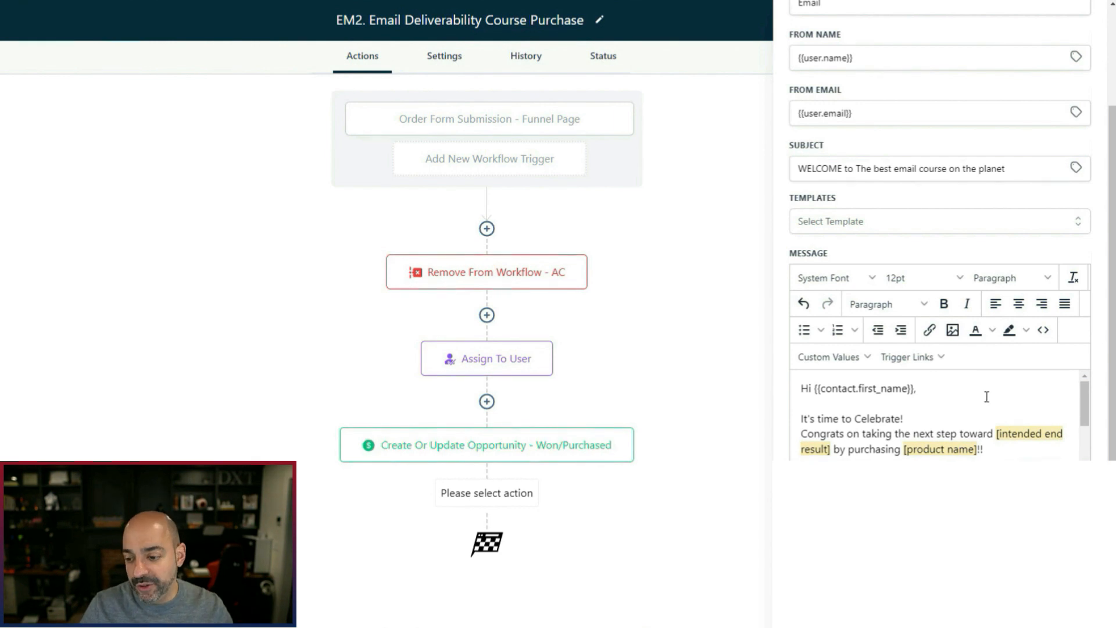
scroll(986, 397, down, 5)
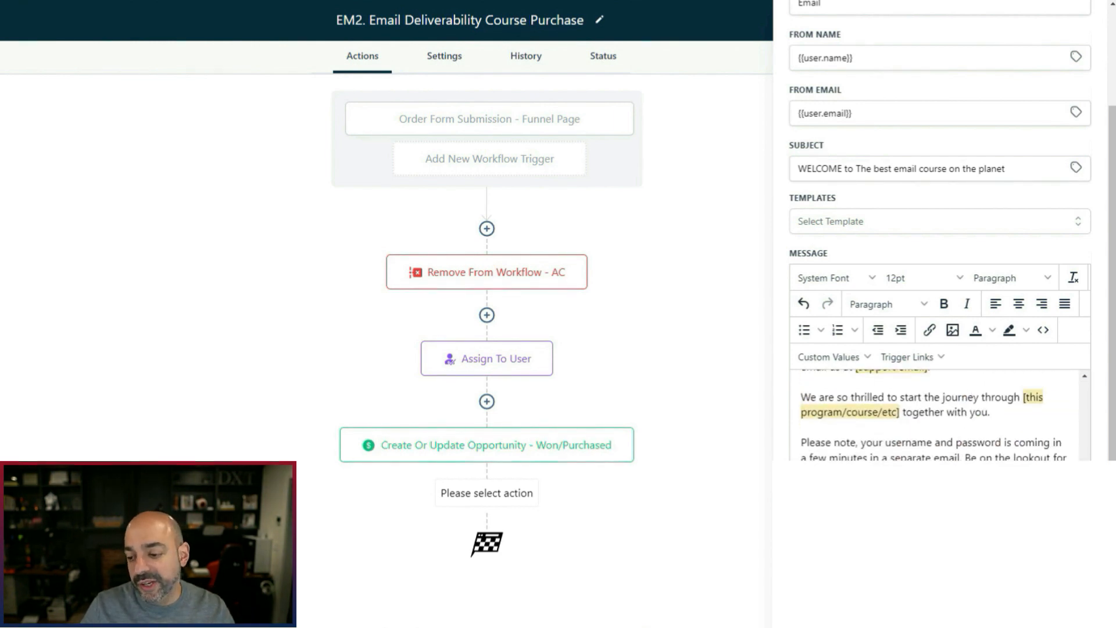
scroll(895, 457, up, 5)
scroll(884, 382, down, 8)
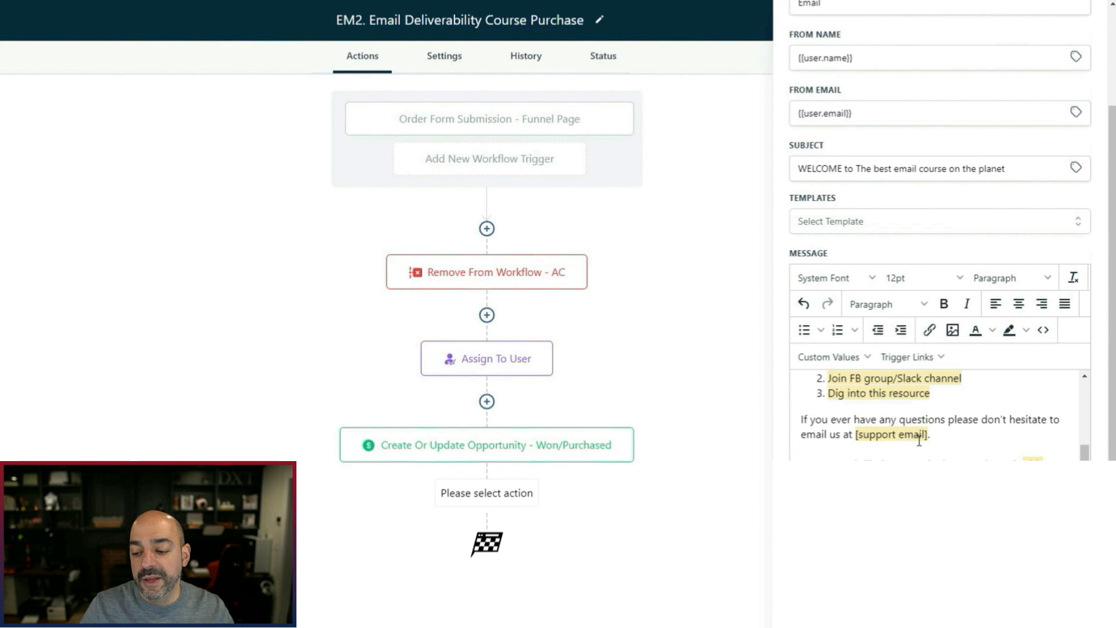
click(1057, 605)
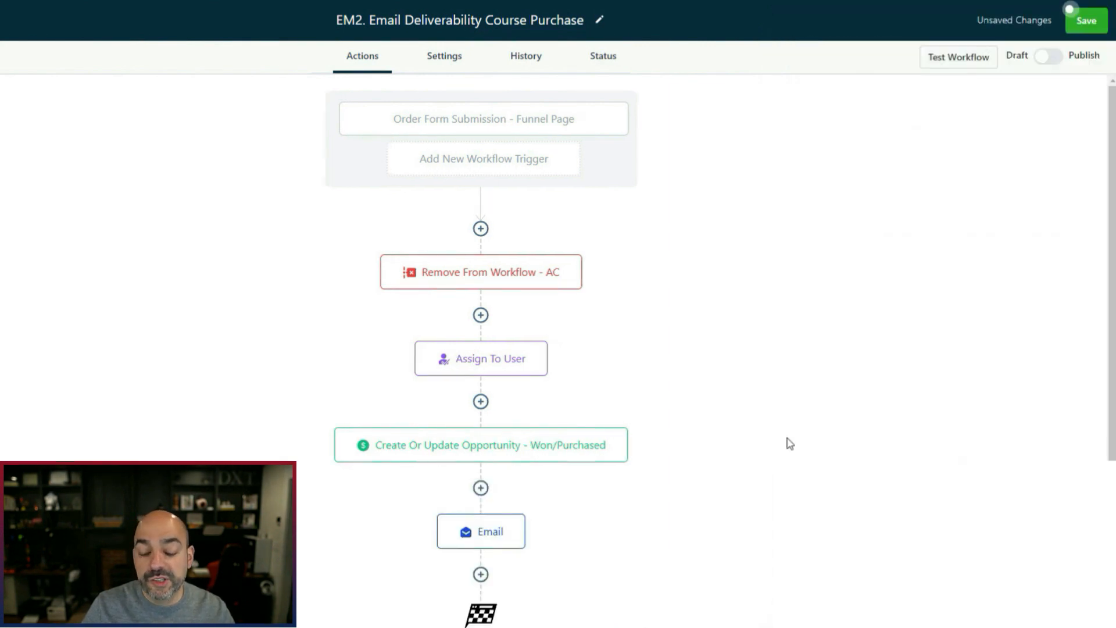
Step: Rename the email action "Email - Intro & Next Steps" and save it
click(513, 534)
click(899, 143)
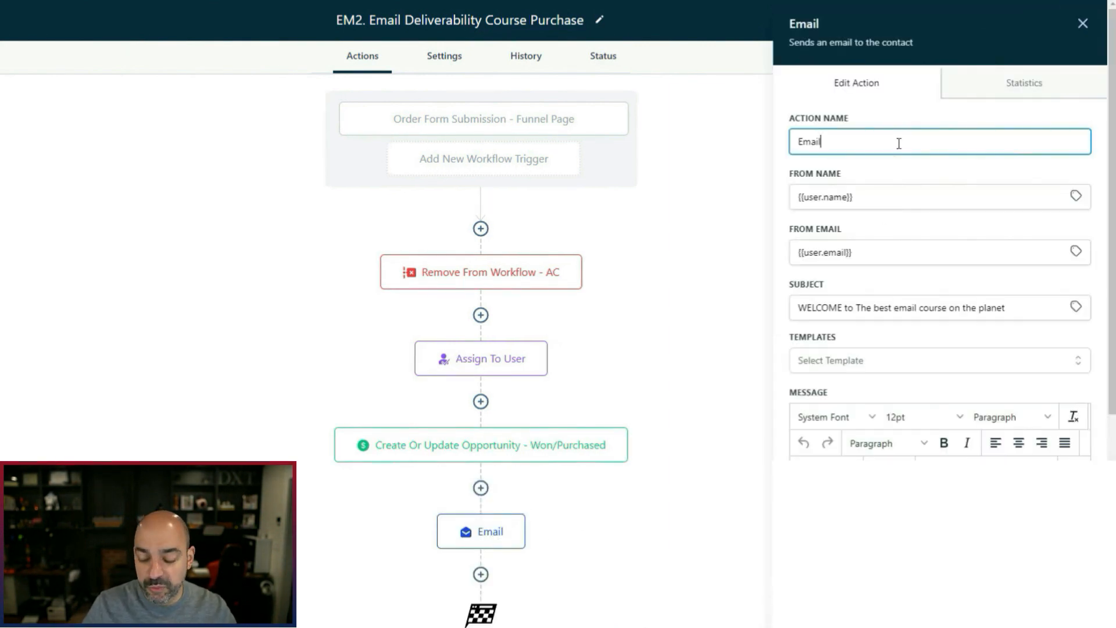
text(- Intro & De)
key(BackSpace)
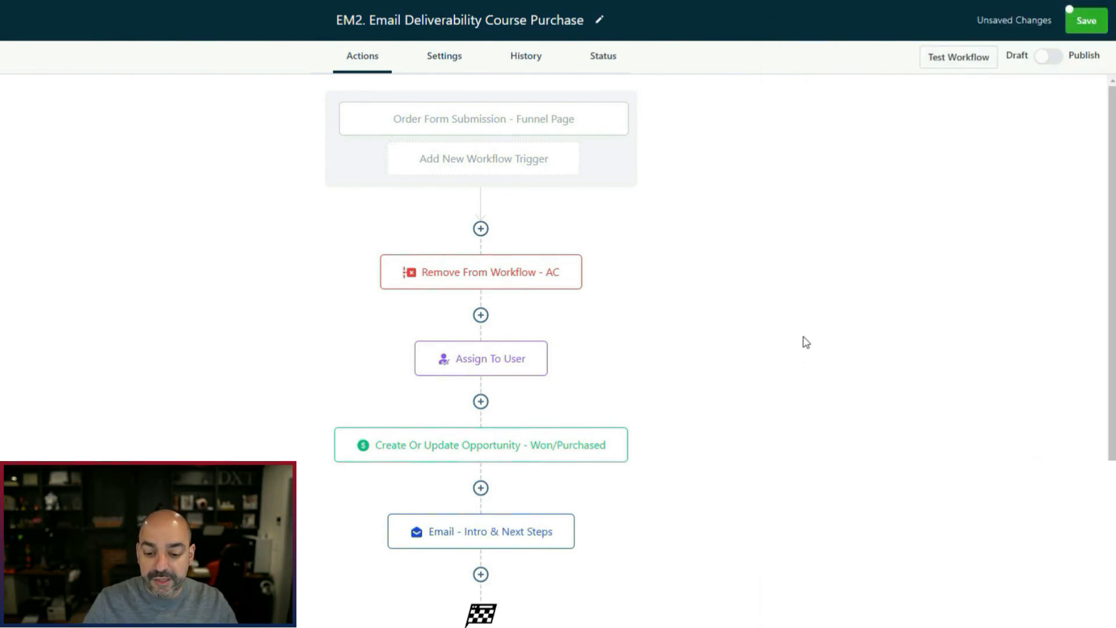
scroll(803, 342, down, 1)
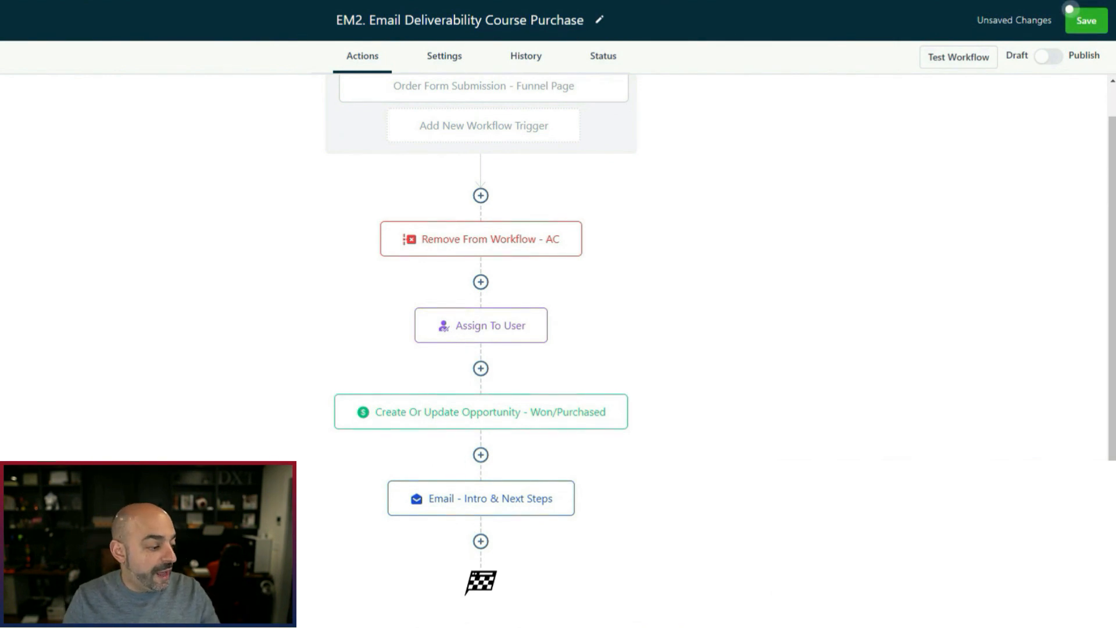
click(481, 547)
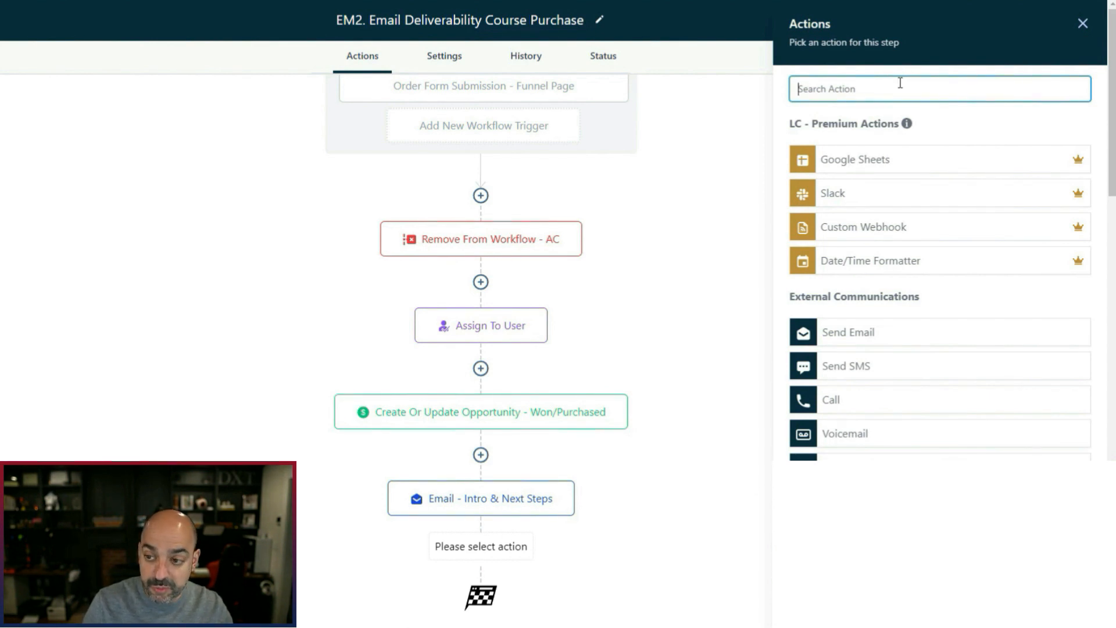
text(mem)
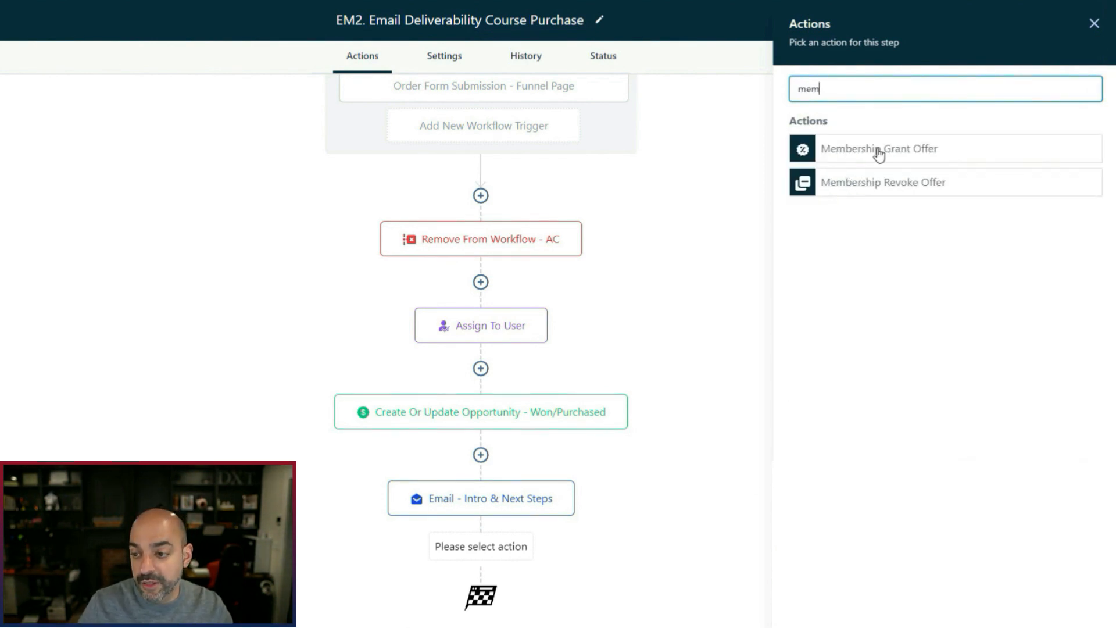
click(879, 150)
click(853, 175)
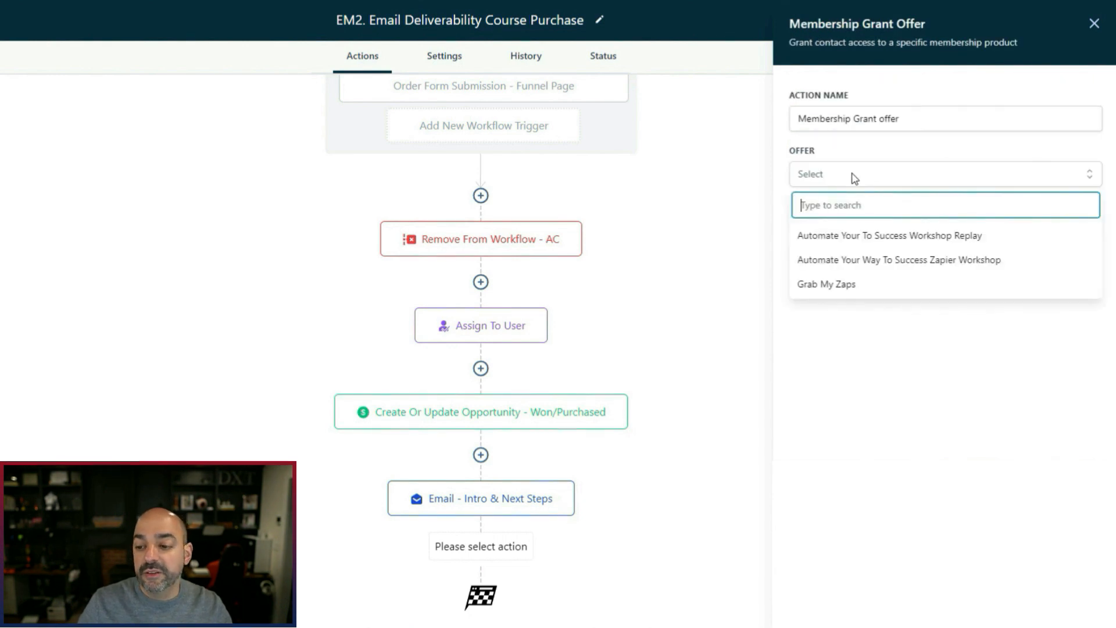
key(Escape)
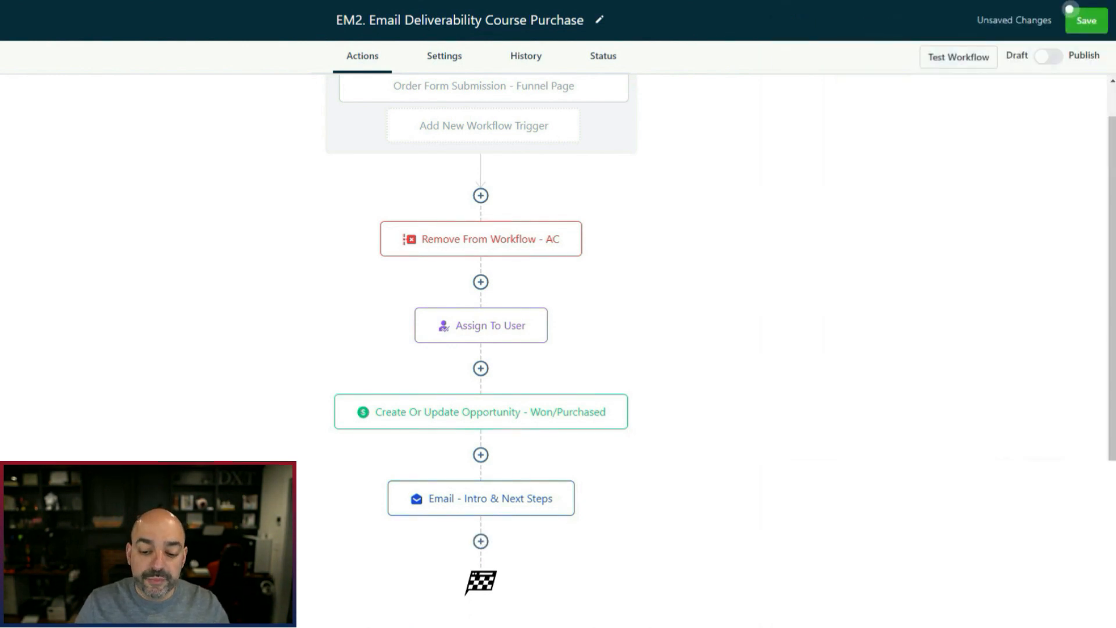
Step: Add a Membership Grant Offer action after the intro email, choose the Grab My Zaps offer, and save it
click(481, 544)
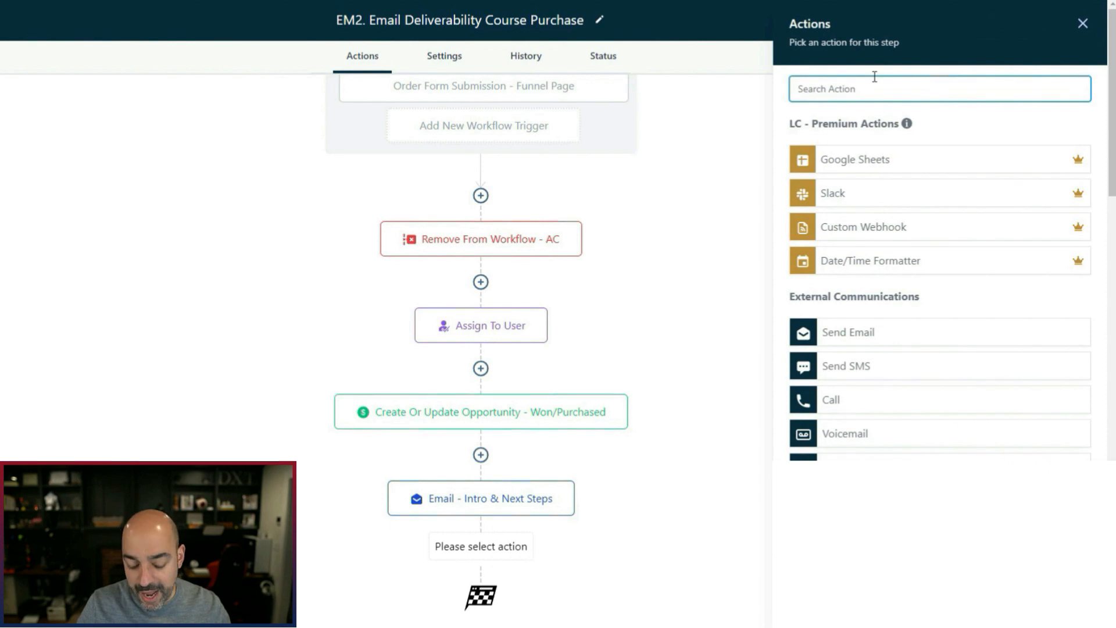
text(member)
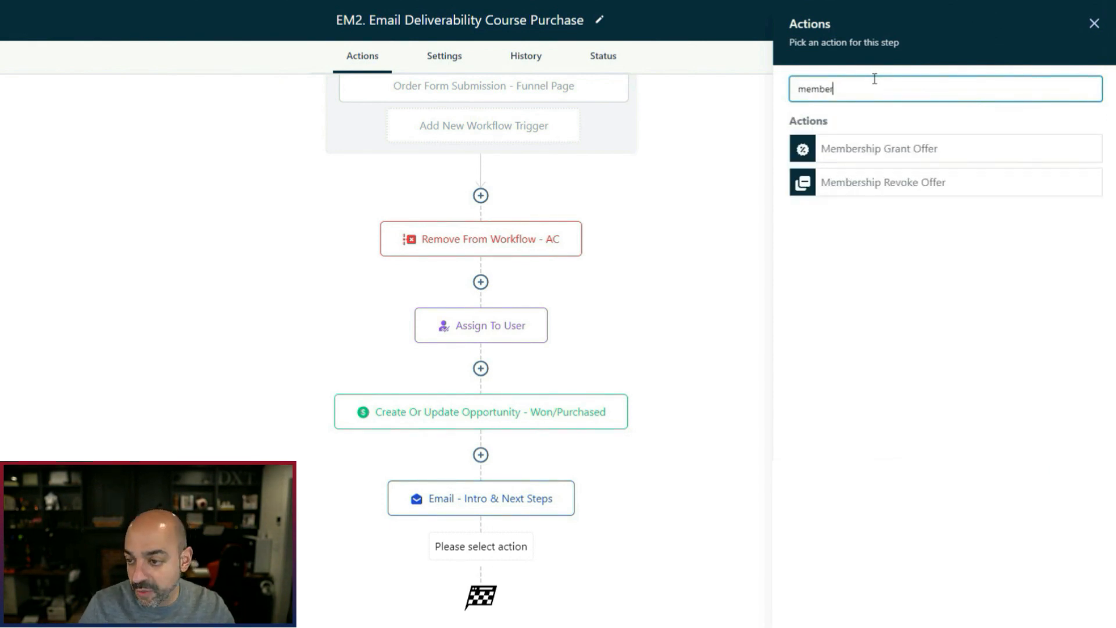
click(880, 150)
click(846, 177)
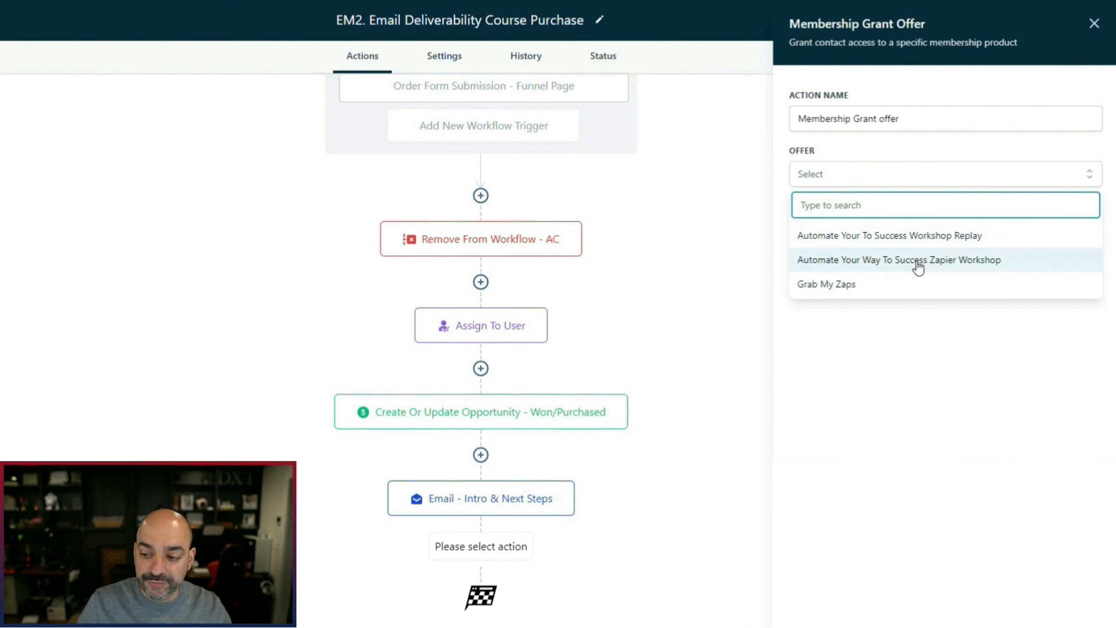
click(918, 284)
click(1065, 605)
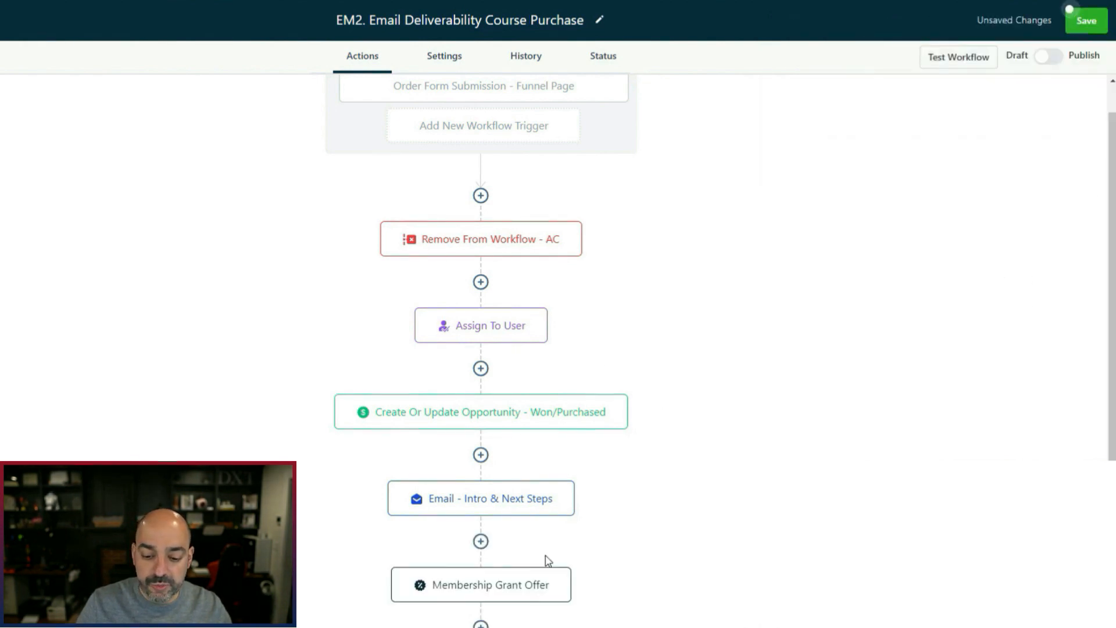
Step: Add a Wait action after the membership grant offer and name it "Wait 1 day"
scroll(486, 555, down, 2)
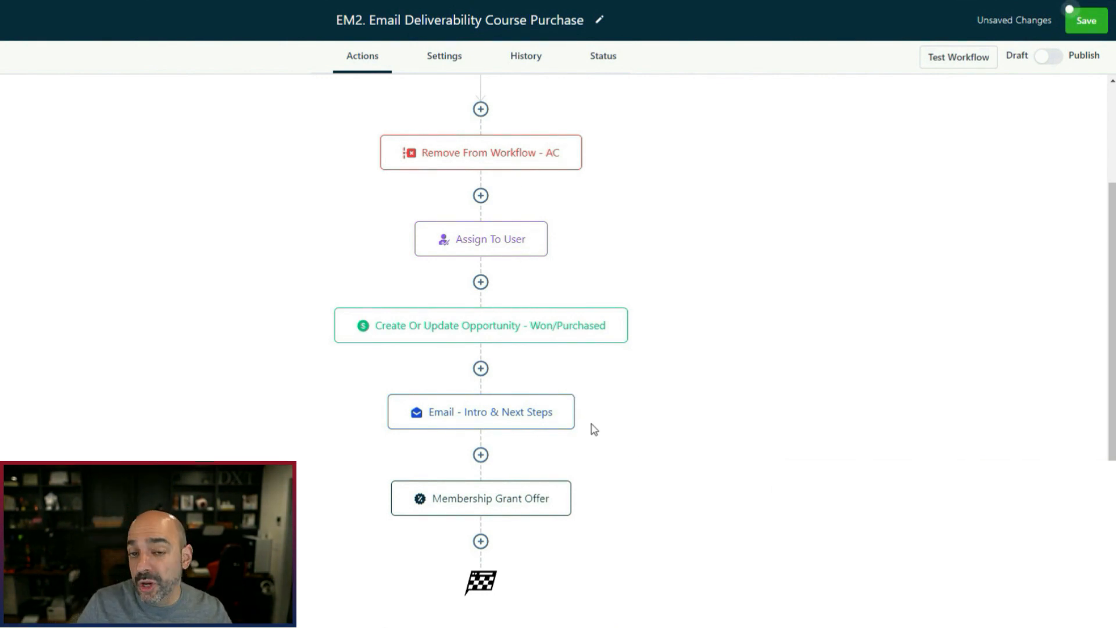
click(481, 541)
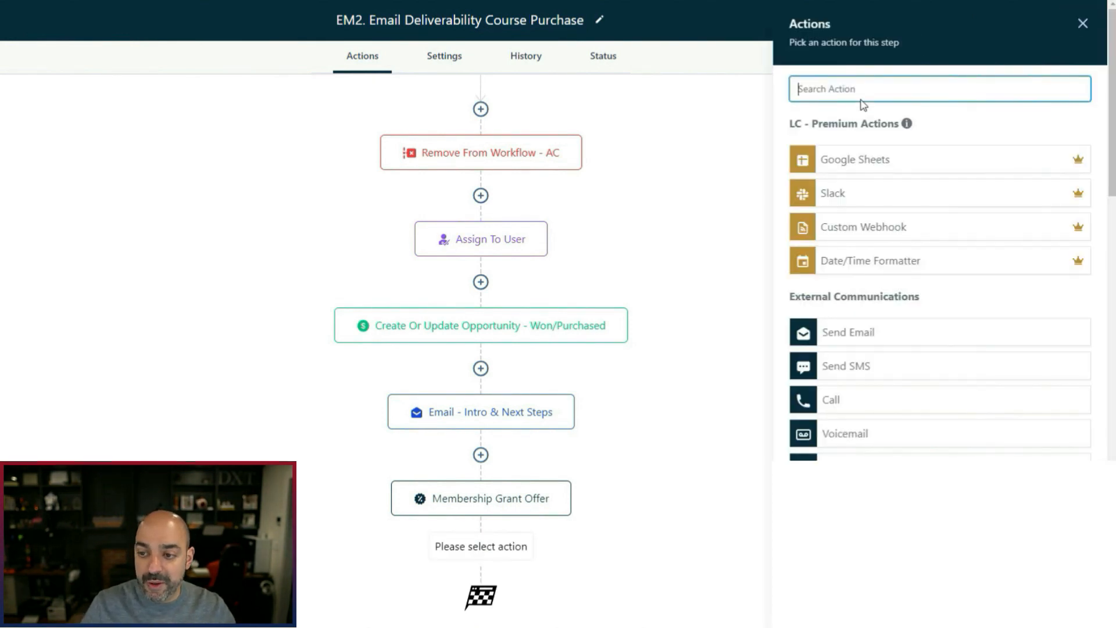
text(wait)
click(849, 149)
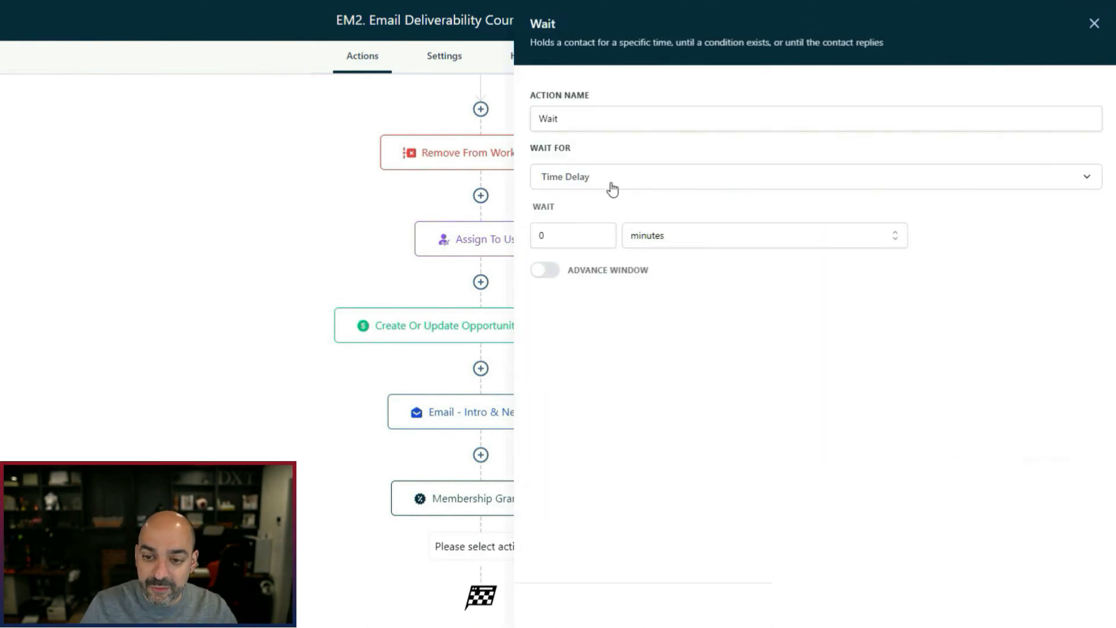
click(600, 113)
text(1 )
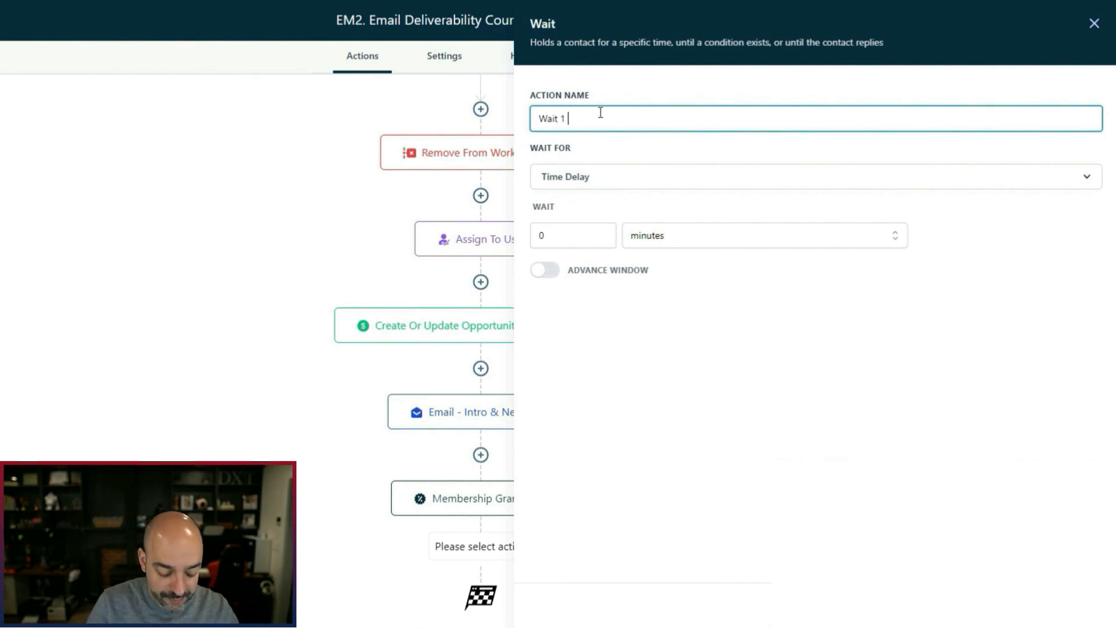
text(day)
Step: Set the wait action's time delay to 1 day and save it
key(Tab)
key(Tab)
text(1)
click(685, 239)
click(666, 313)
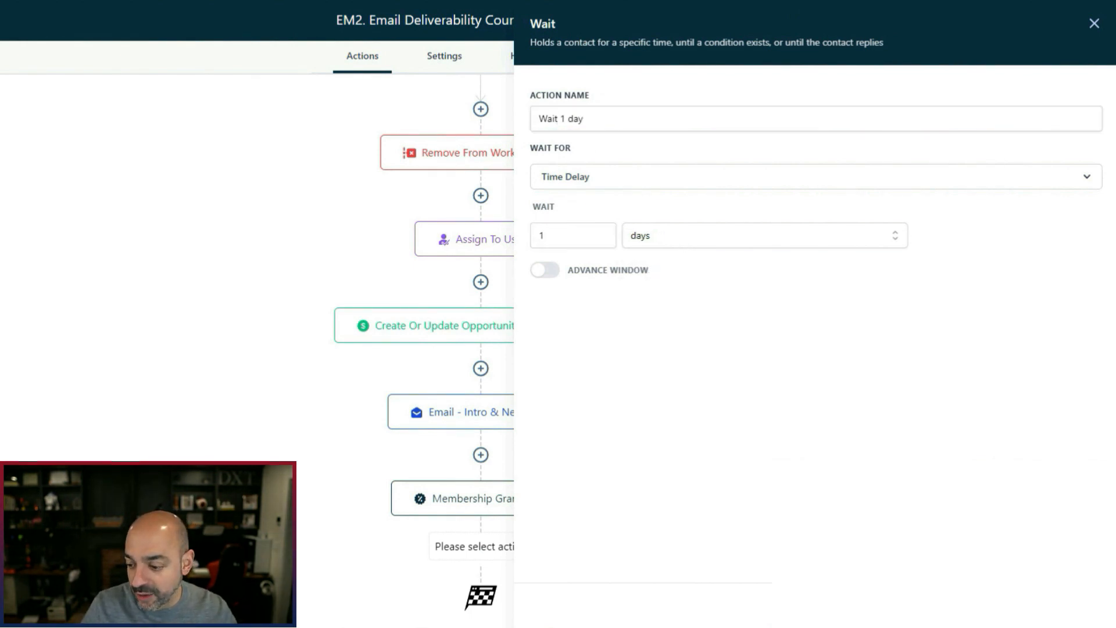
click(1063, 605)
scroll(795, 376, down, 2)
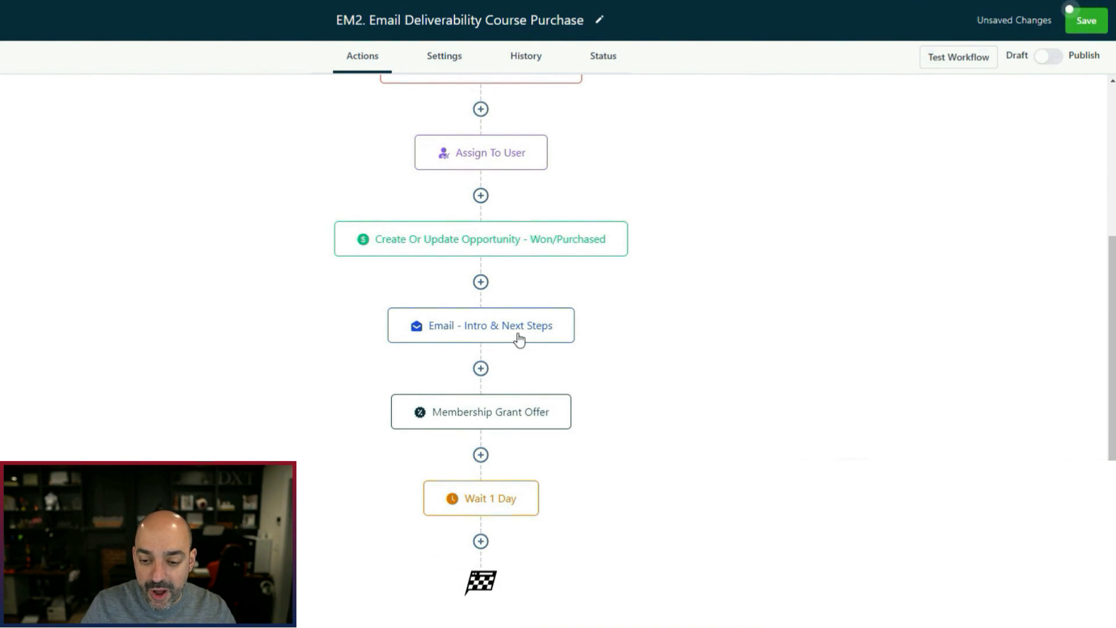
click(574, 316)
click(481, 542)
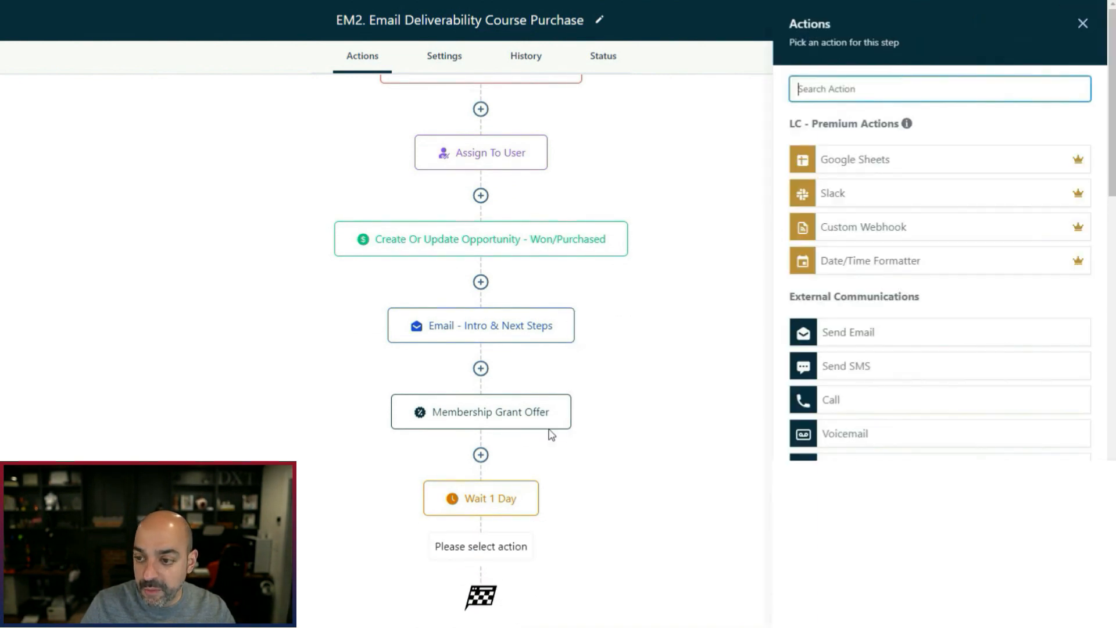
text(send)
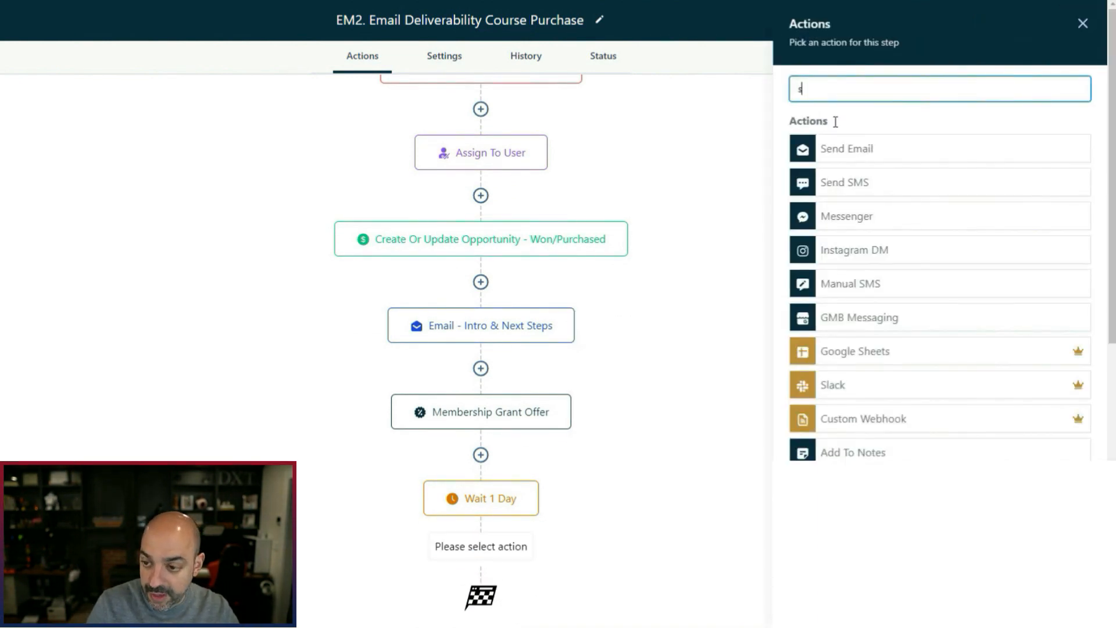
click(845, 182)
click(839, 137)
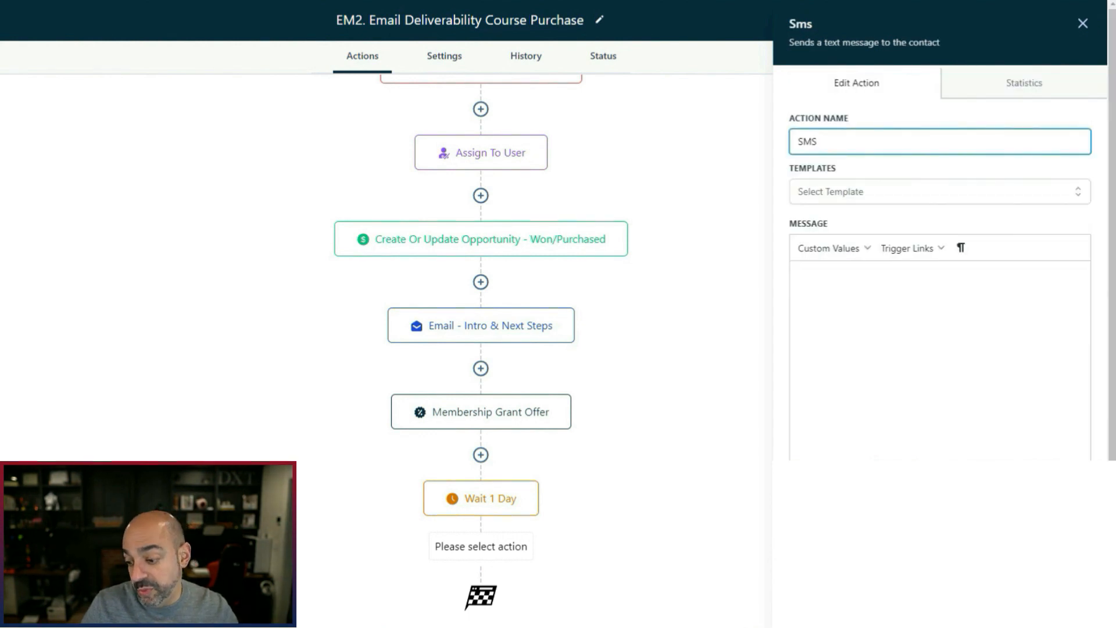
click(577, 558)
click(482, 541)
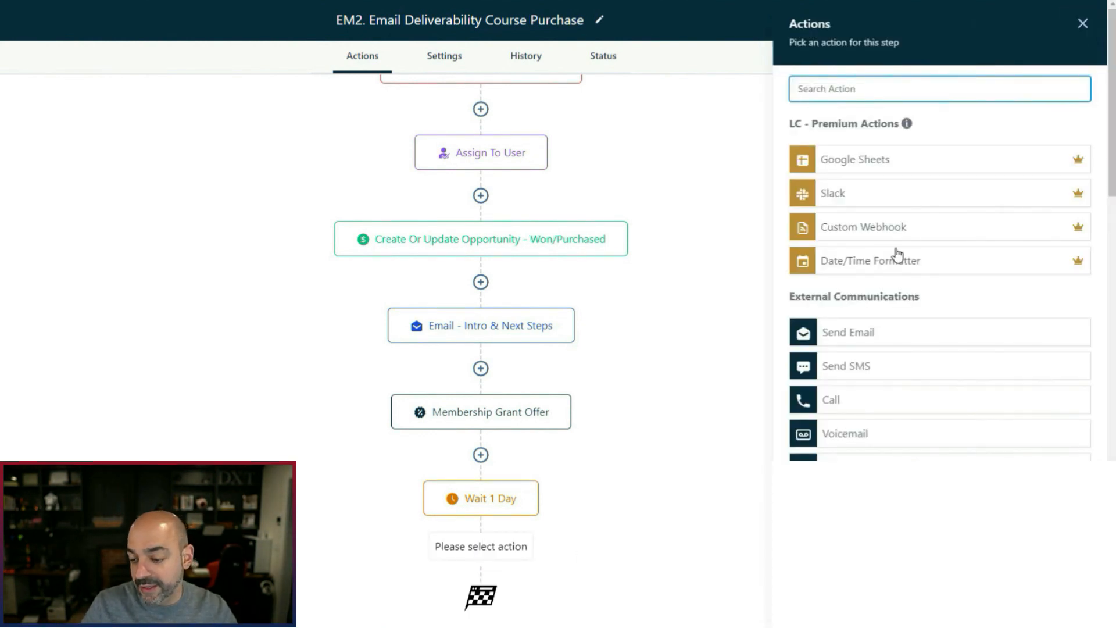
click(887, 368)
click(717, 521)
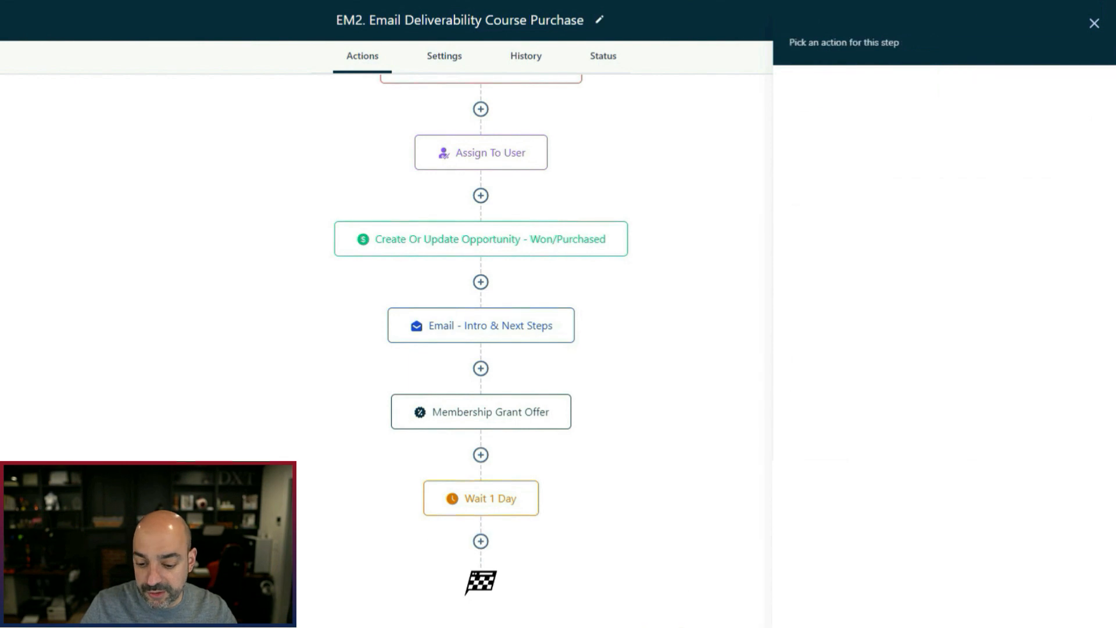
Step: Add an Email action after the one-day wait, with the user's full name as sender name and the user's email as sender address
click(482, 542)
click(878, 342)
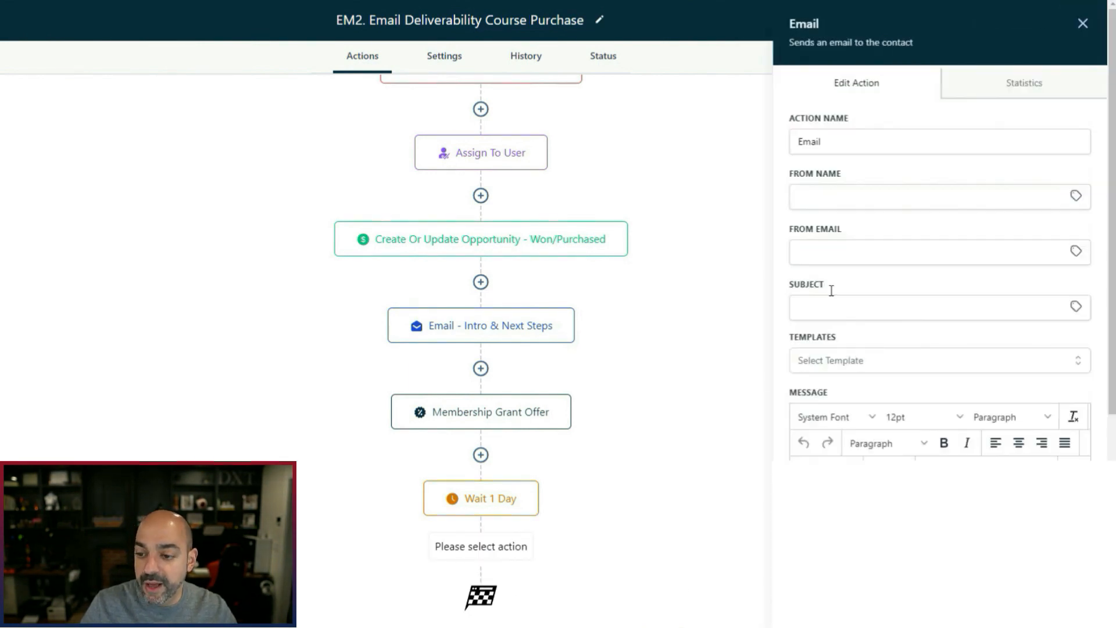
click(853, 202)
click(1076, 196)
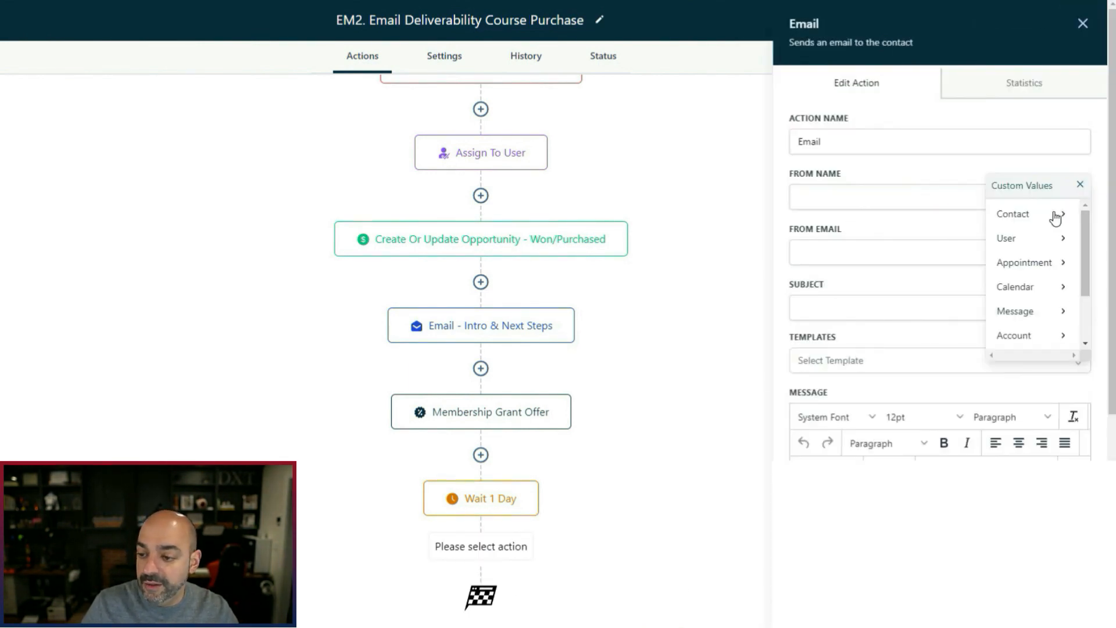
click(1043, 242)
click(1049, 216)
click(1077, 251)
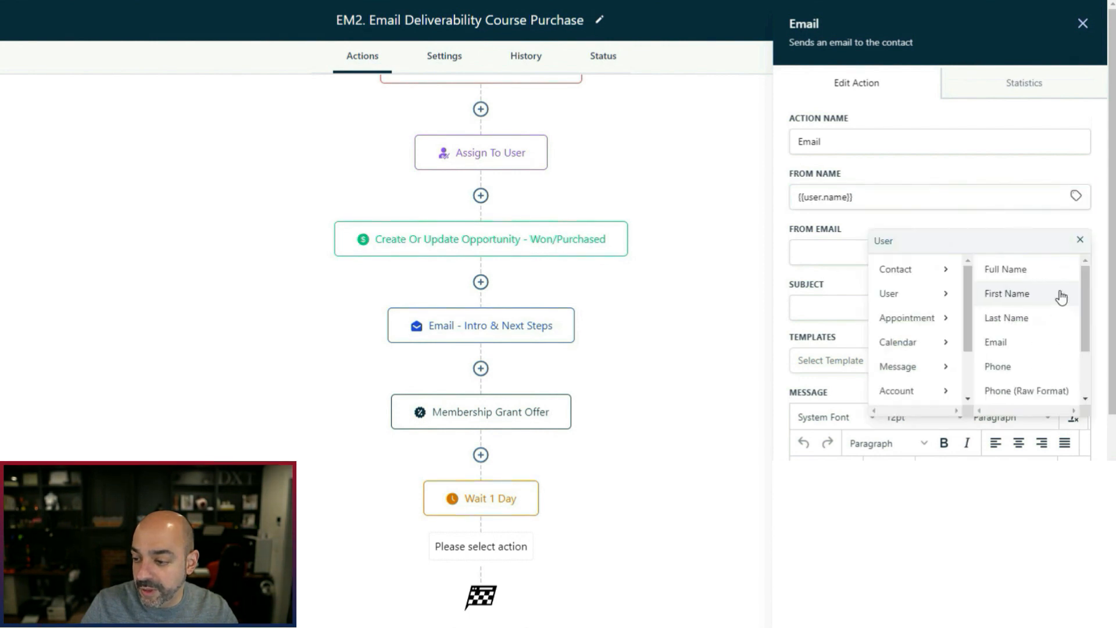
click(996, 341)
Step: Set the subject to "Checking In?" and write, after the contact's first name, "Were you able to get into the course and get started?"
scroll(855, 242, down, 2)
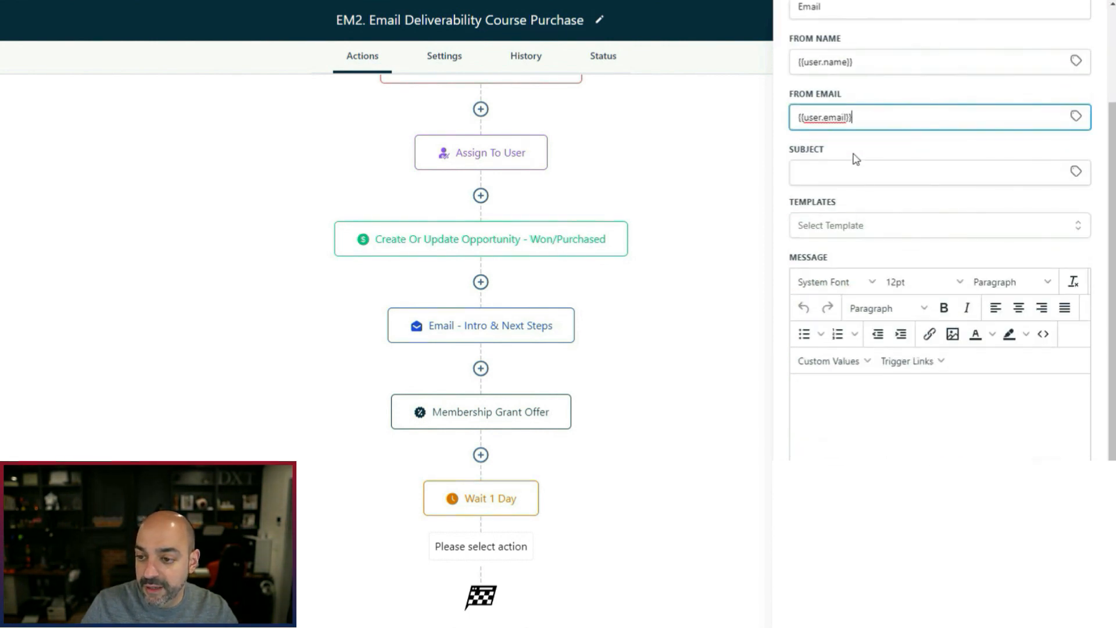
click(854, 170)
text(C)
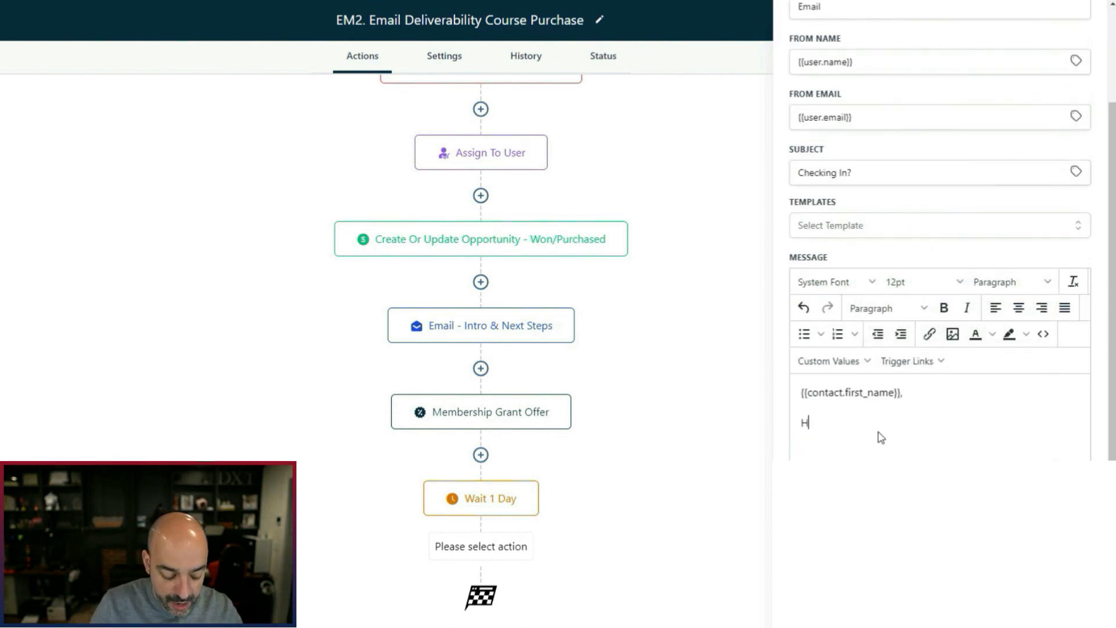
text(ow)
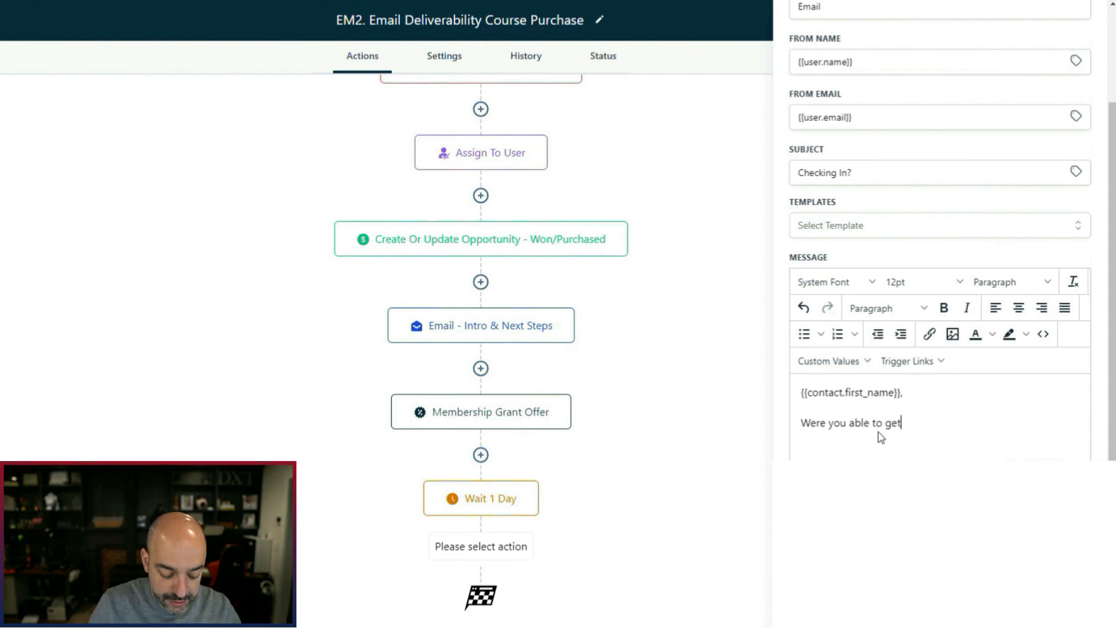
text(rse )
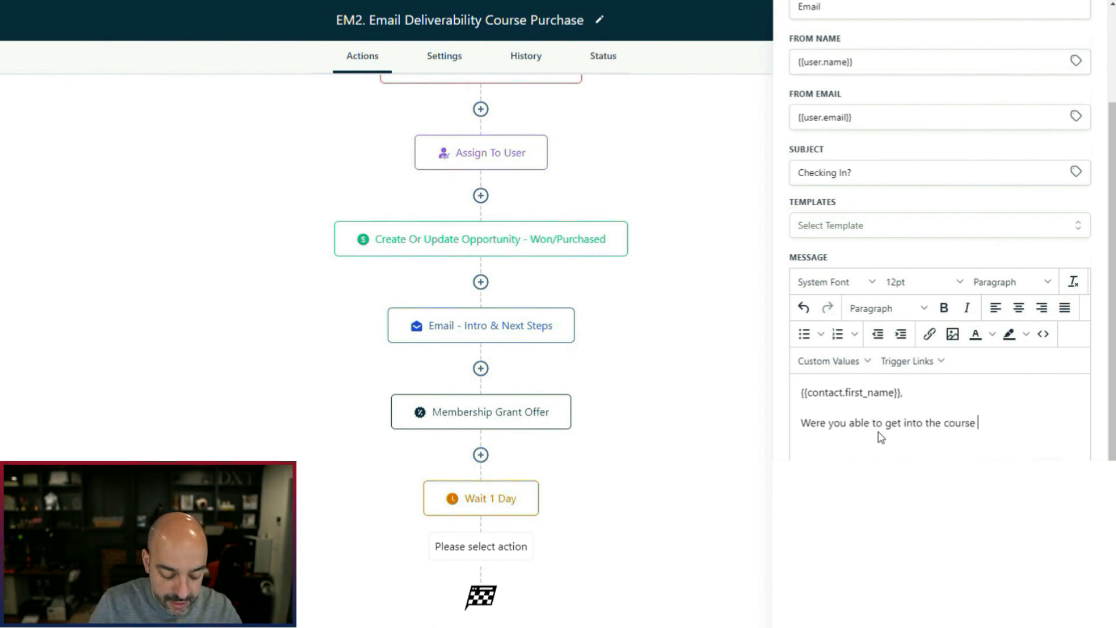
text(and get started?)
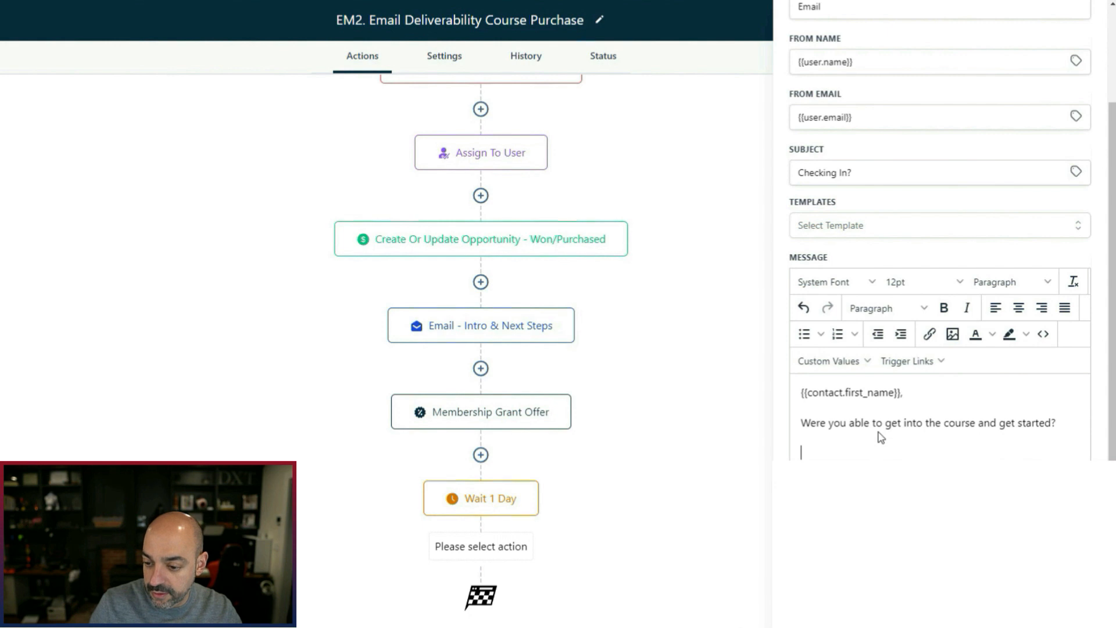
Step: Sign the check-in message with the user's first name custom value and save the email action
click(829, 361)
mouse_move(843, 407)
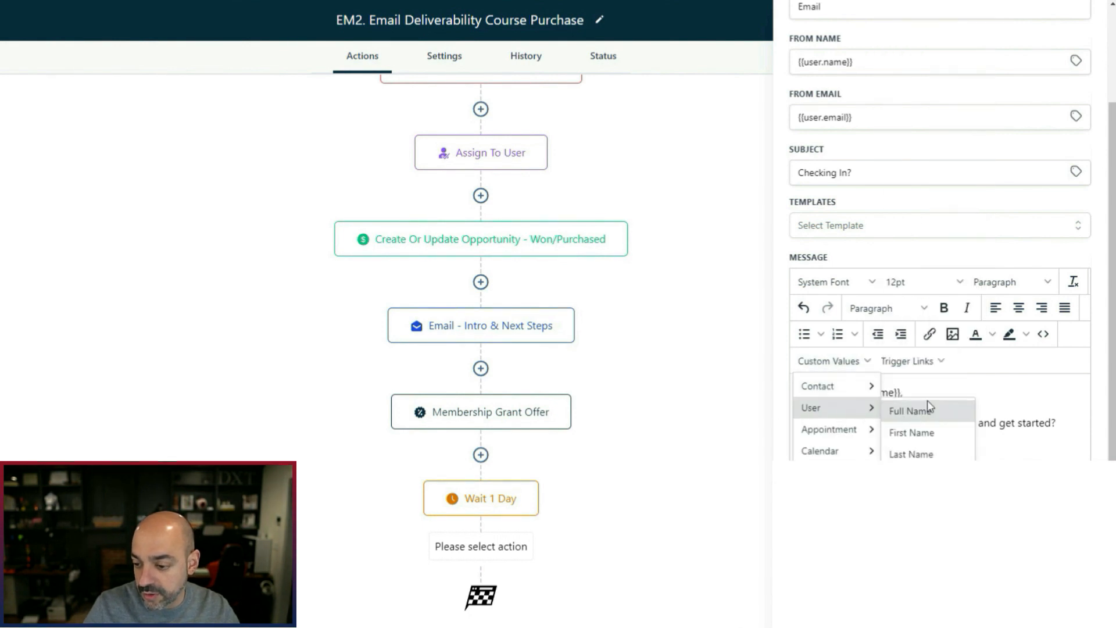
click(915, 433)
click(1054, 605)
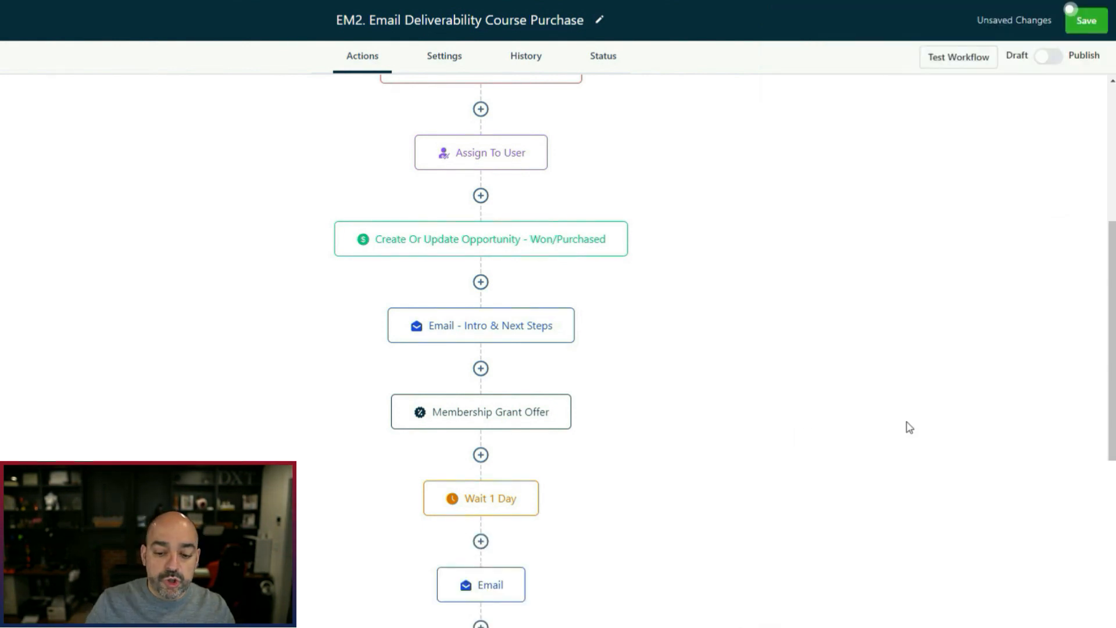
Step: Rename the new email action after the wait "Email Checkin Email" and save it
click(495, 597)
click(876, 143)
text(Checkin Email)
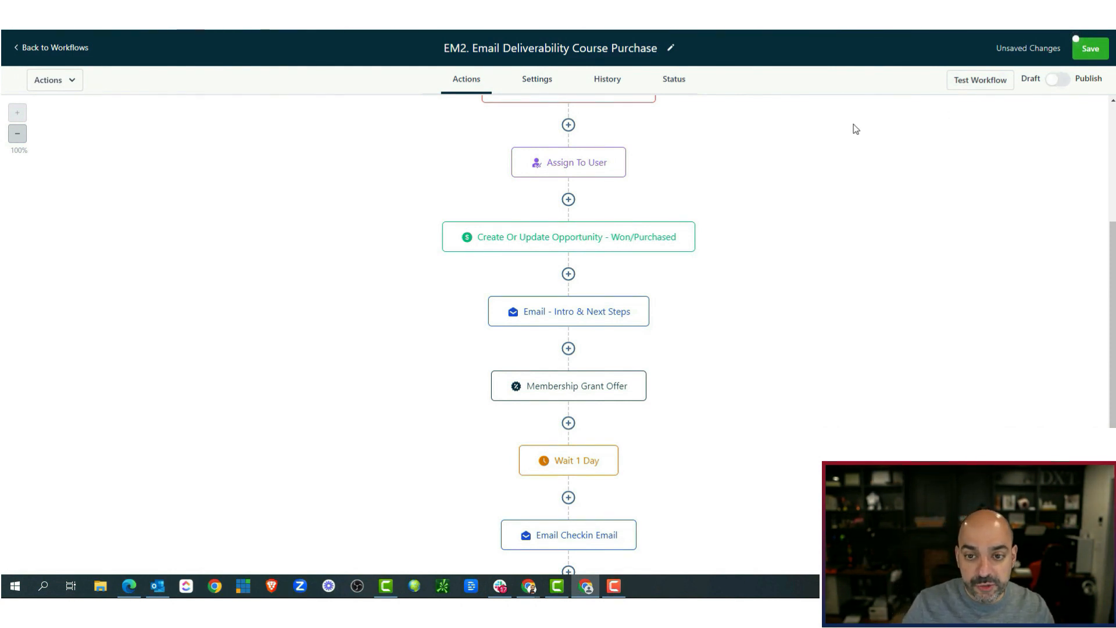
Step: Review the workflow's default settings, save and publish the workflow, and return to the workflow list
click(551, 83)
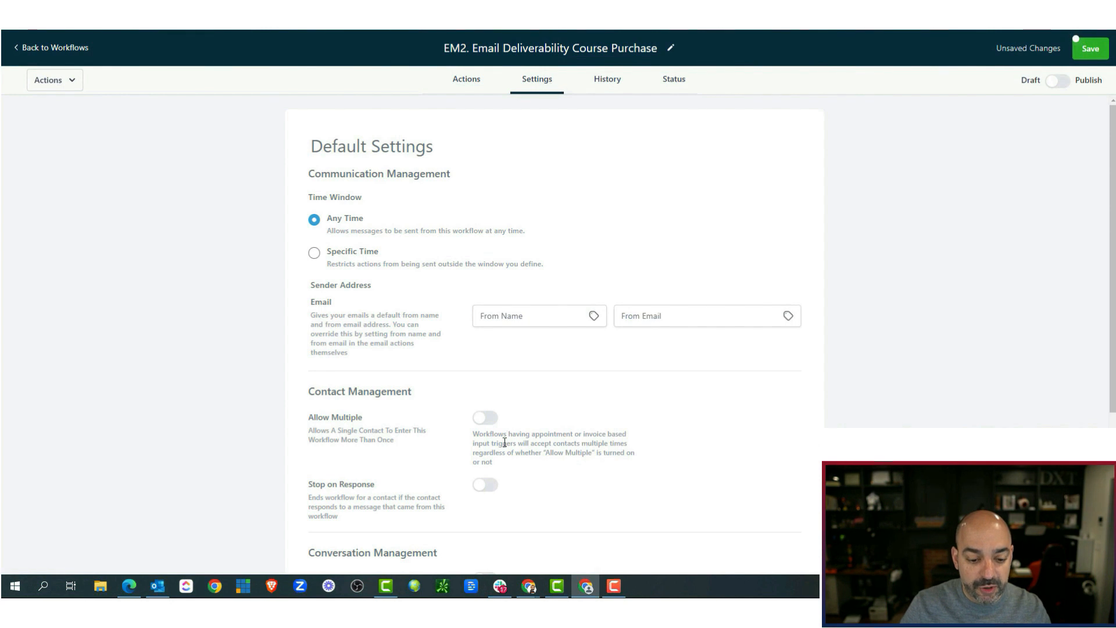
scroll(504, 443, down, 3)
click(1090, 46)
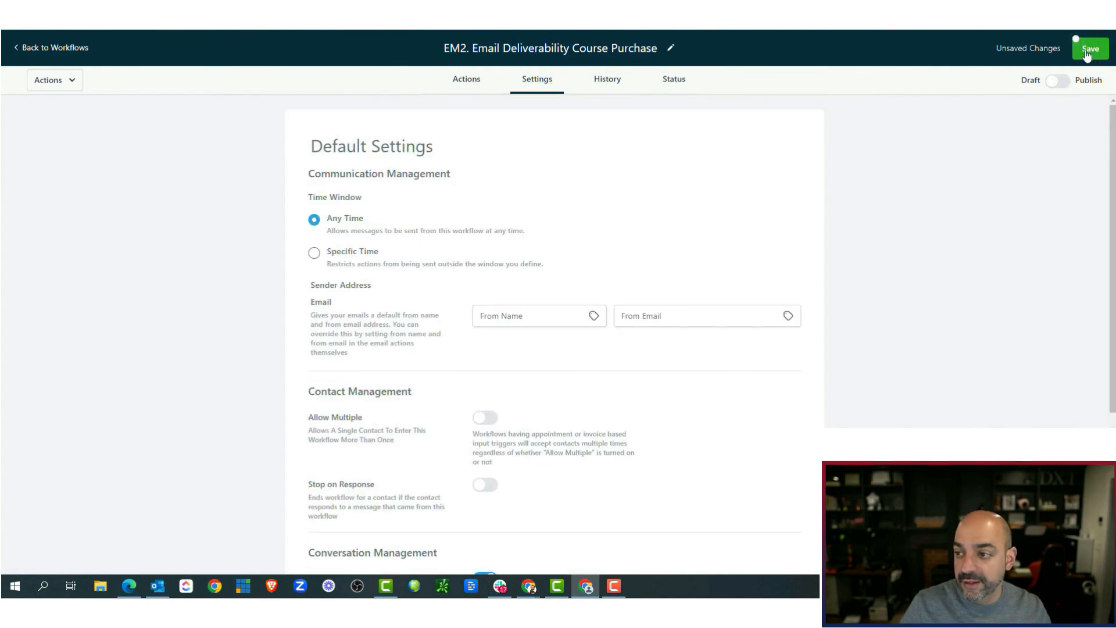
click(1060, 82)
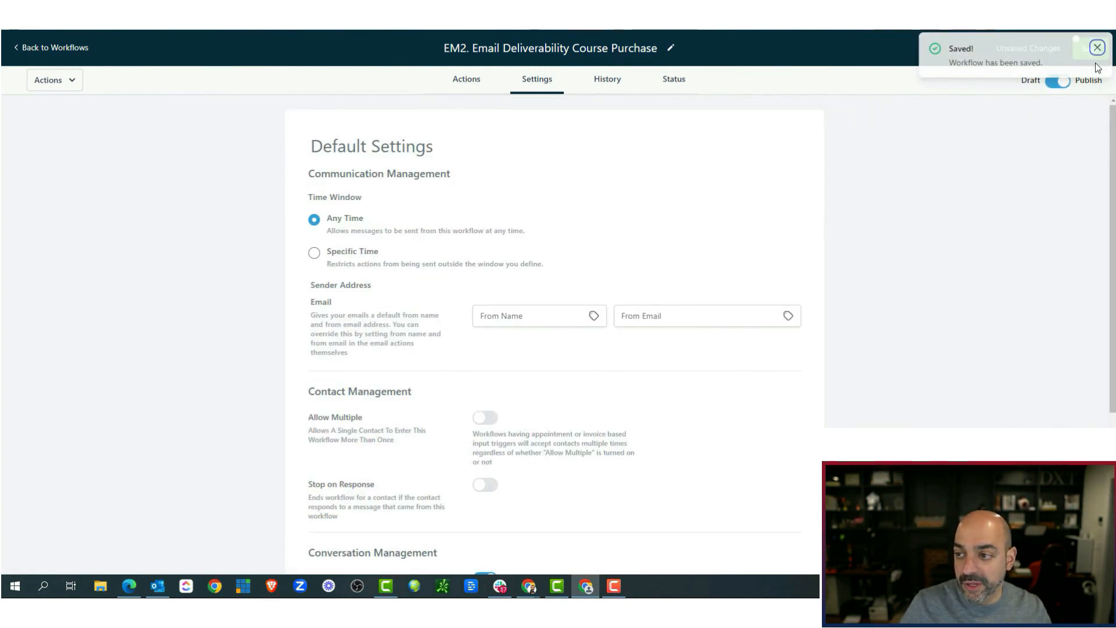
click(59, 48)
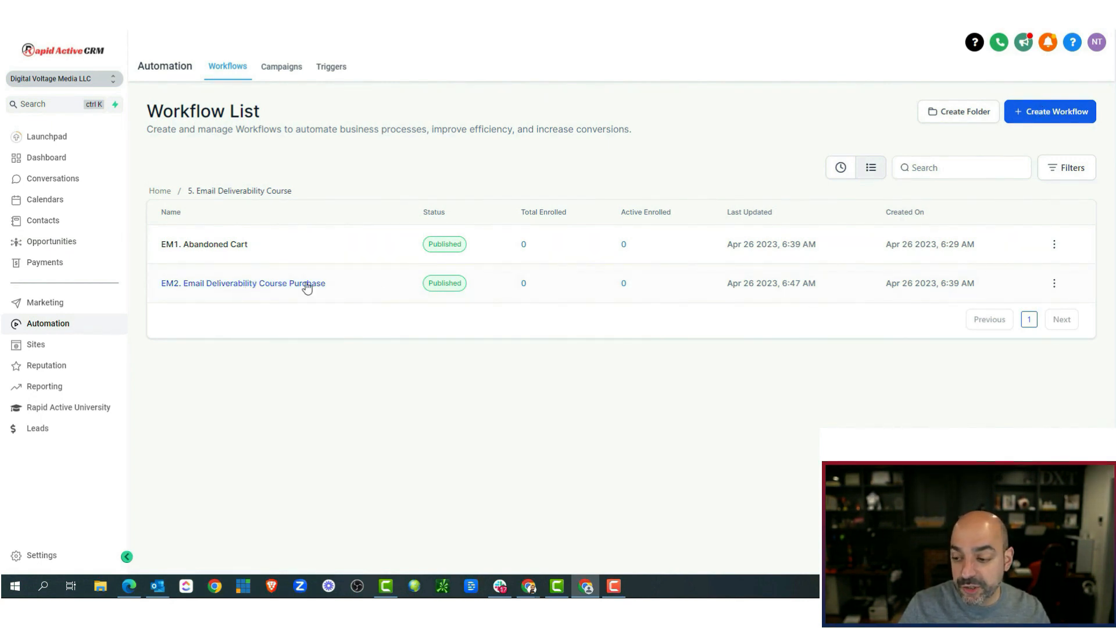
Step: Start a duplicate of the EM2. Email Deliverability Course Purchase workflow and change the copy's name prefix to EM3
click(1054, 283)
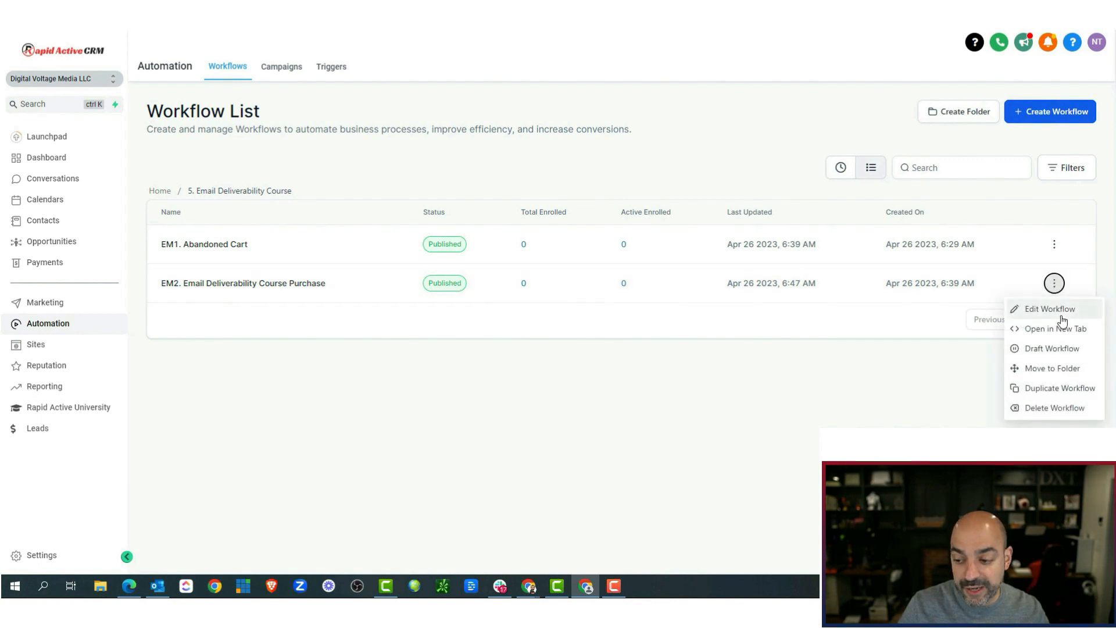
click(1062, 389)
click(502, 342)
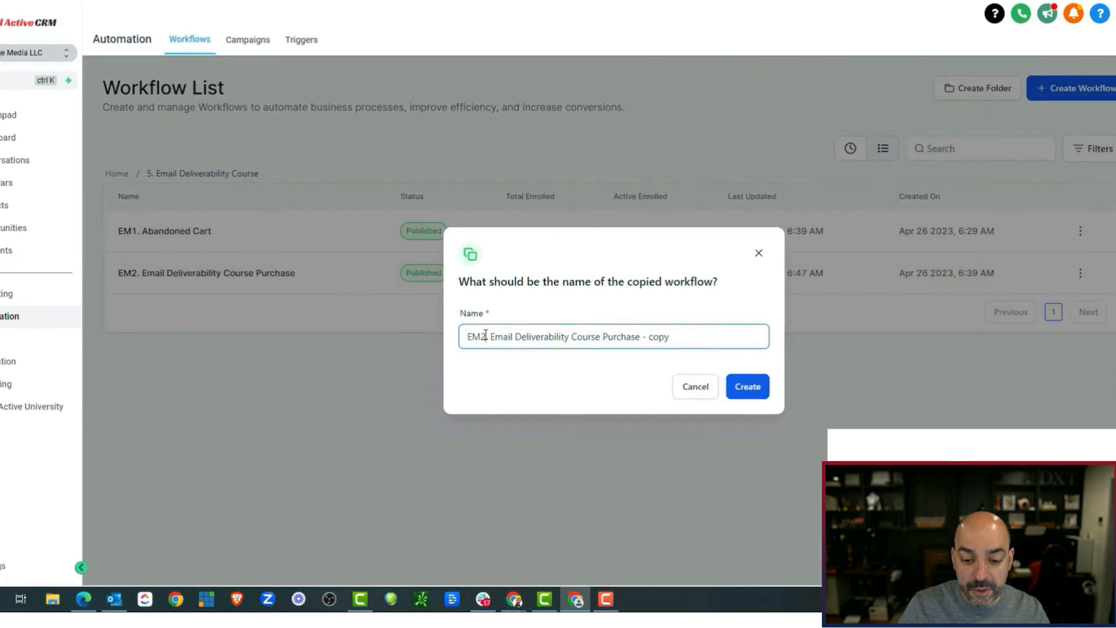
key(BackSpace)
text(3)
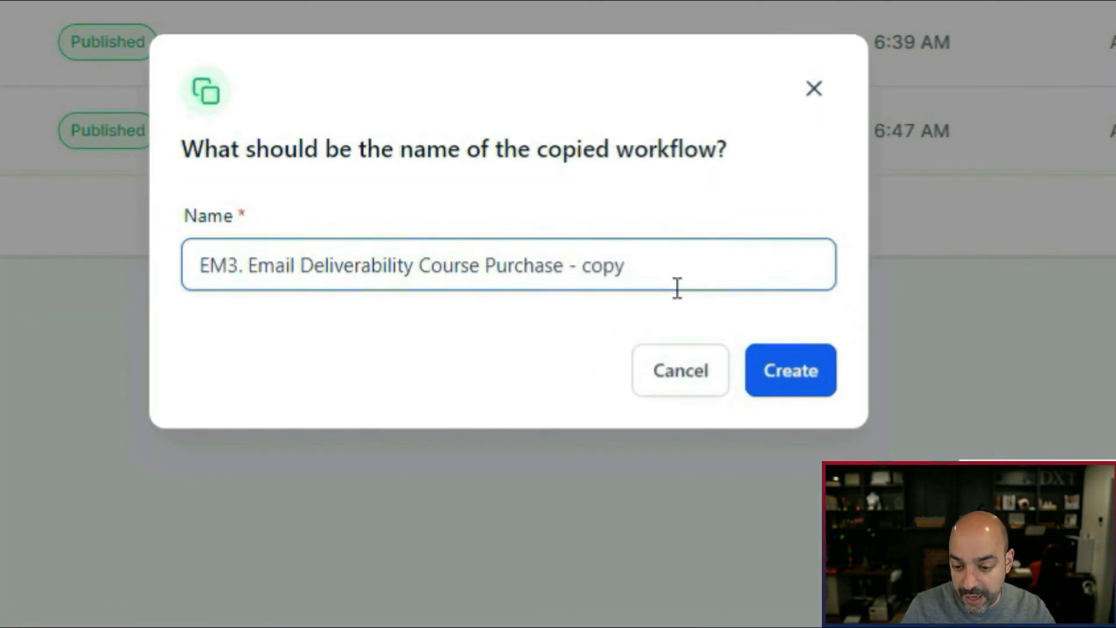
Step: Complete the copy's name as "EM3. Email Deliverability Course Order Bump Purchase" and create the duplicate workflow
drag(677, 287, 480, 267)
click(750, 255)
click(481, 265)
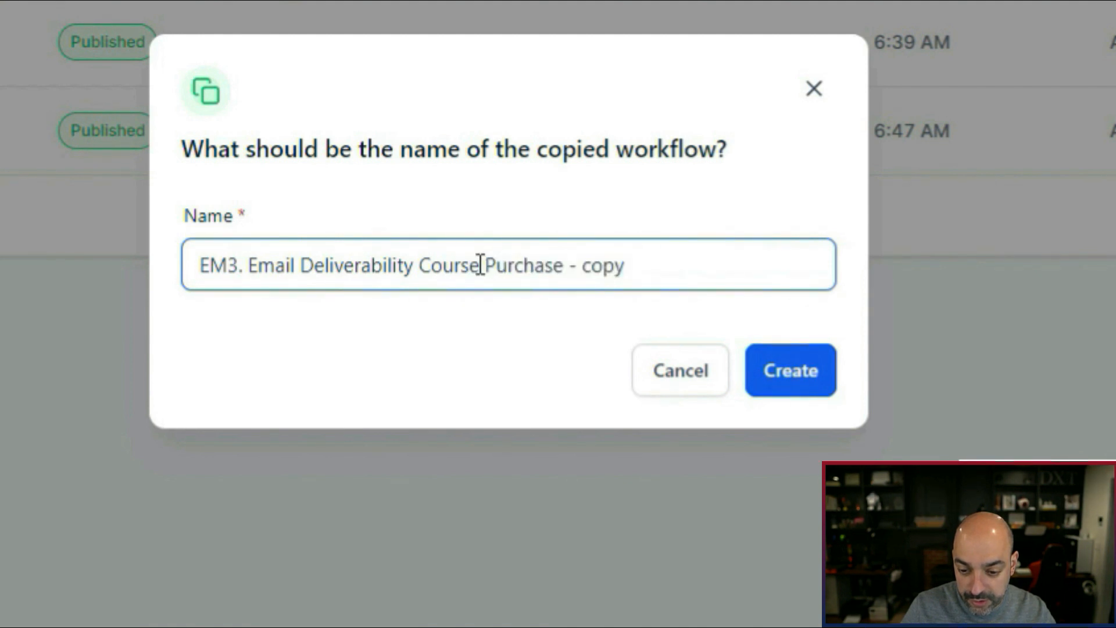
text(Order Bump)
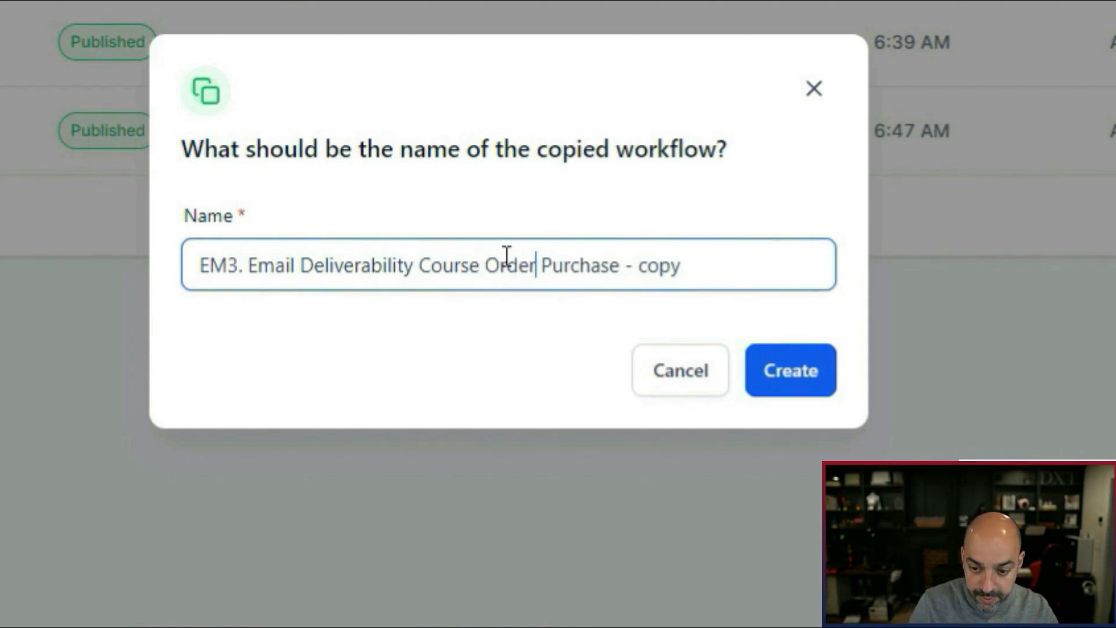
click(805, 271)
key(BackSpace)
key(BackSpace)
key(BackSpace)
key(BackSpace)
key(BackSpace)
key(BackSpace)
key(BackSpace)
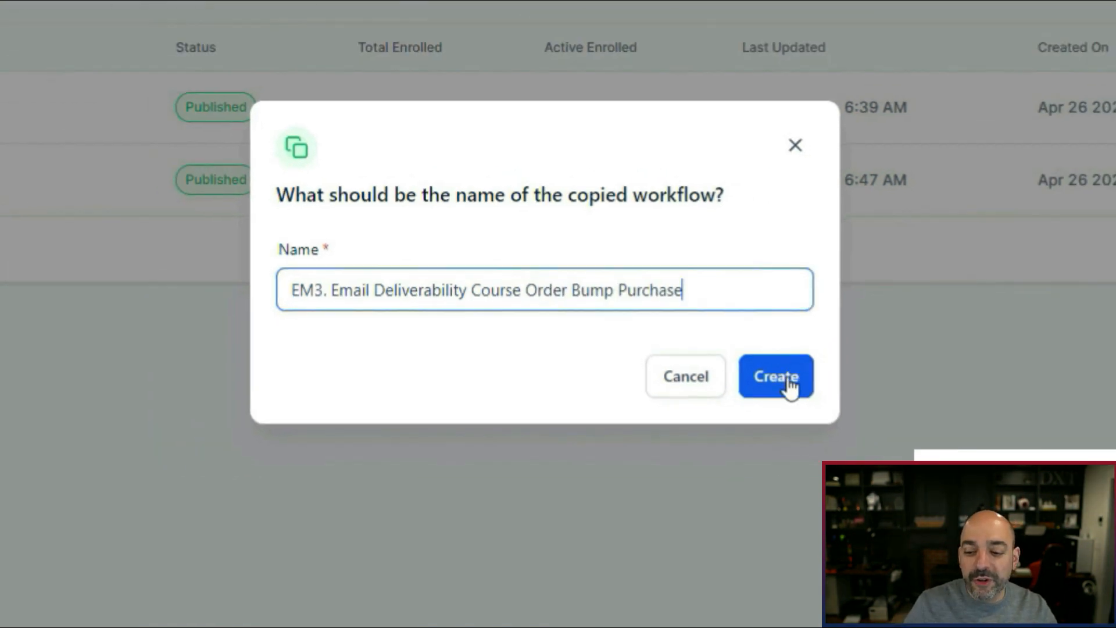
click(789, 386)
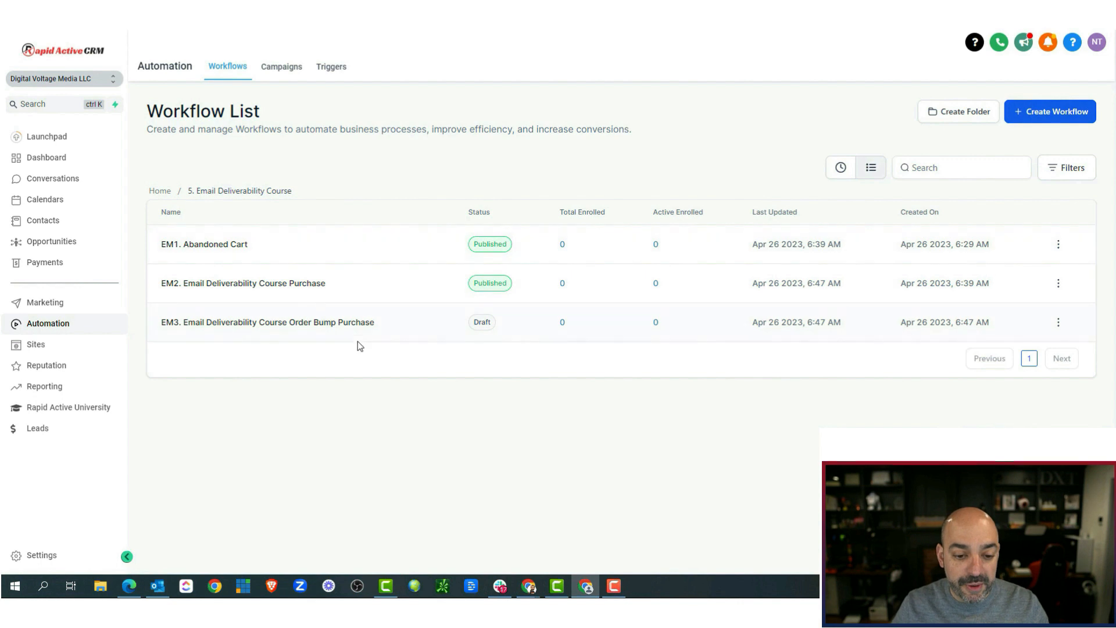
Step: Open the EM3 order bump workflow and delete its "Order Form Submission - Funnel Page" trigger
click(339, 321)
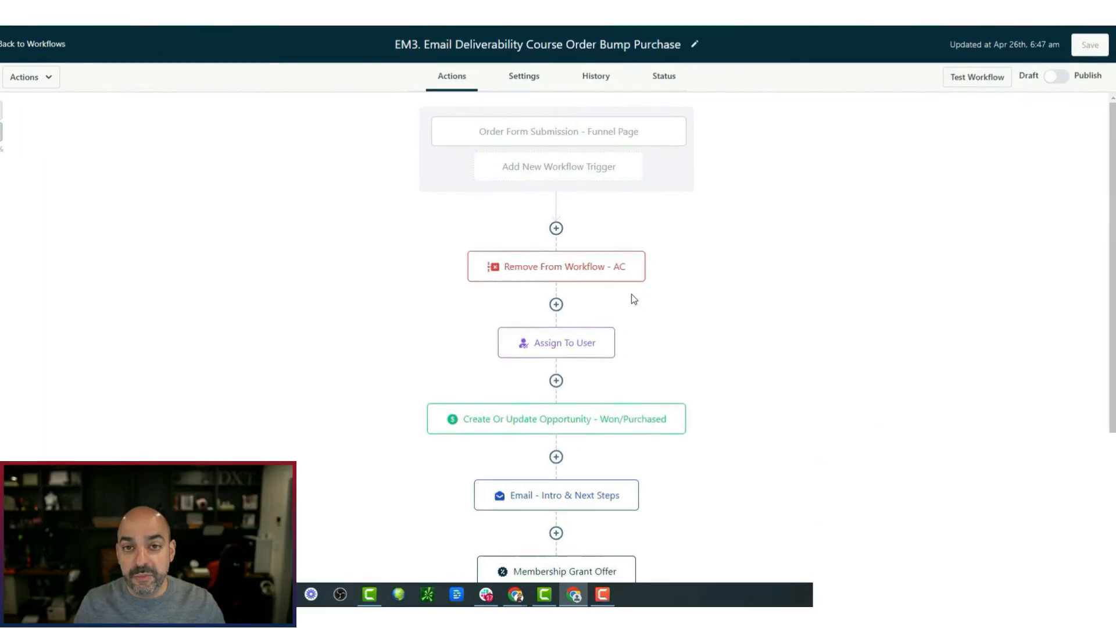
click(547, 129)
click(551, 604)
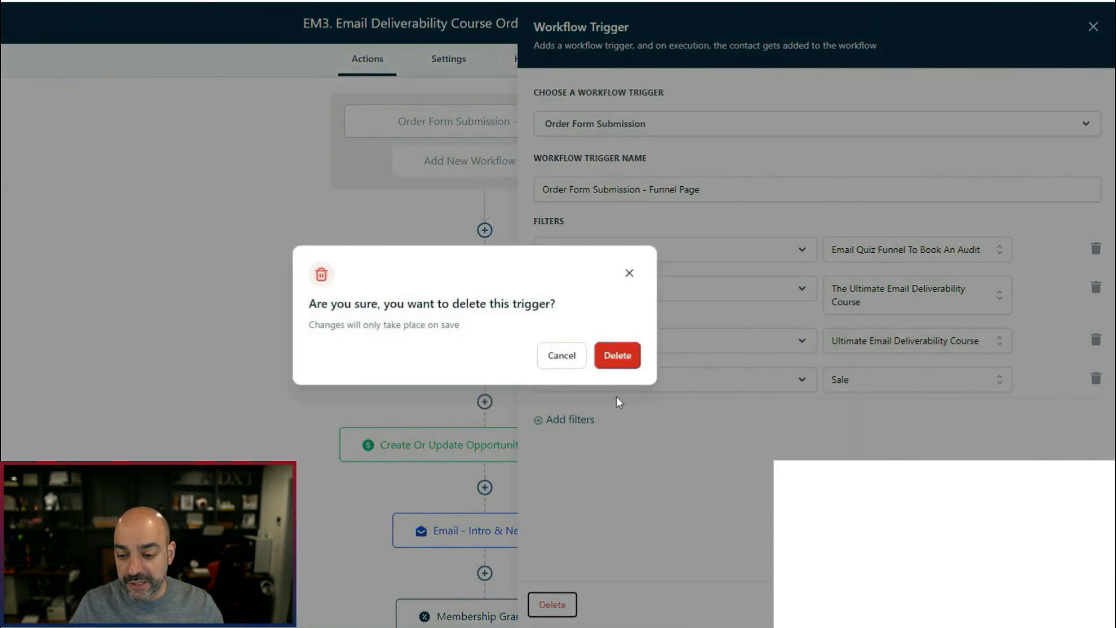
click(615, 354)
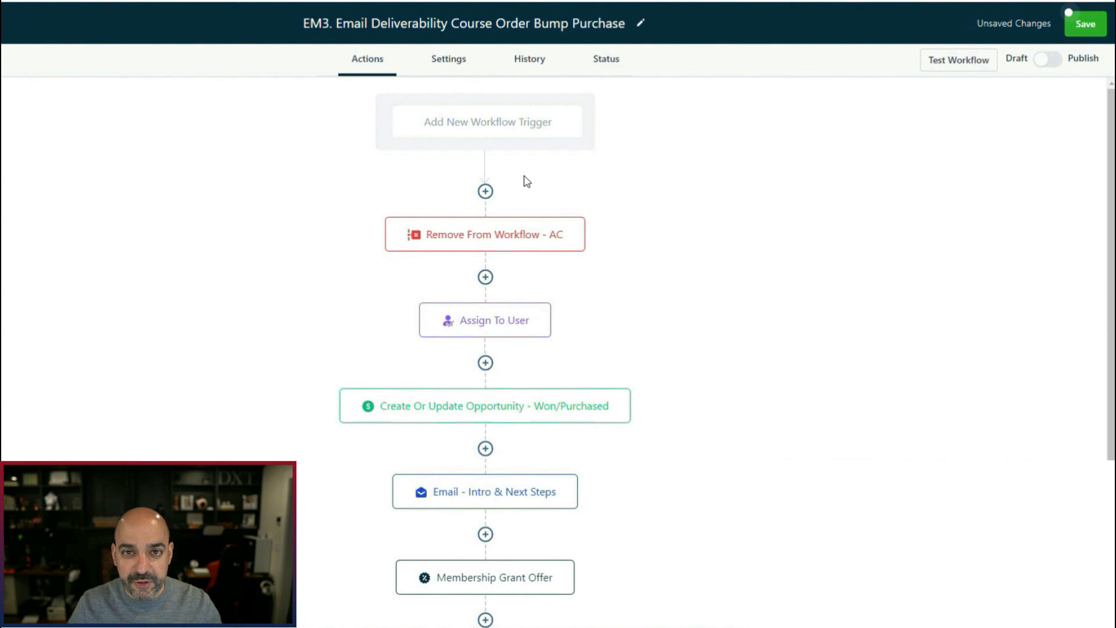
Step: Add an Order Form Submission trigger filtered by funnel/website to Email Quiz Funnel To Book An Audit
click(519, 132)
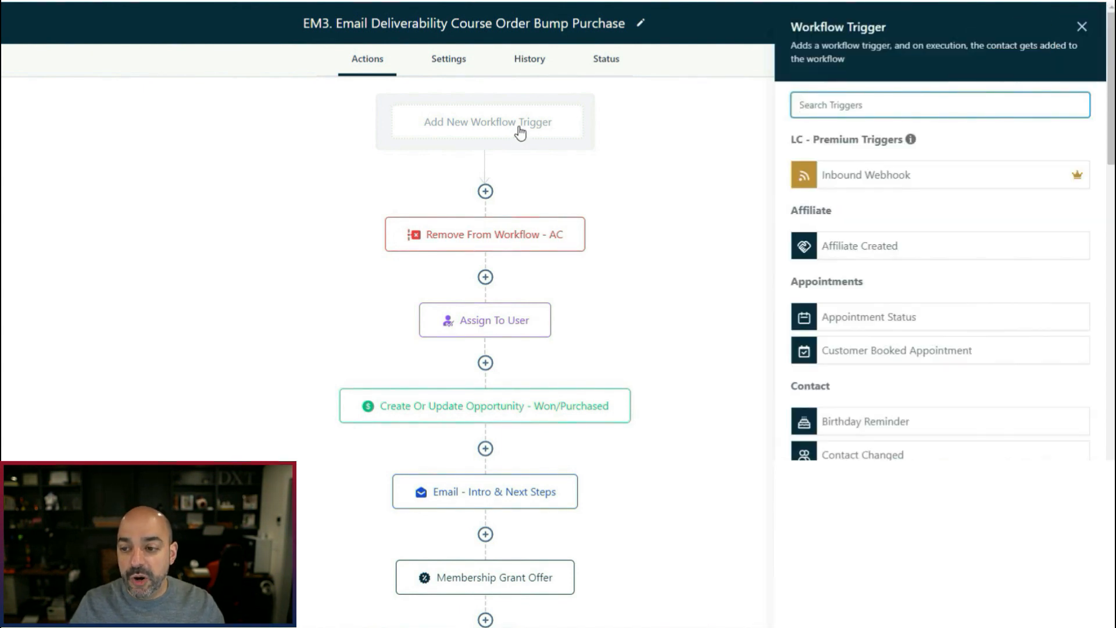
text(order)
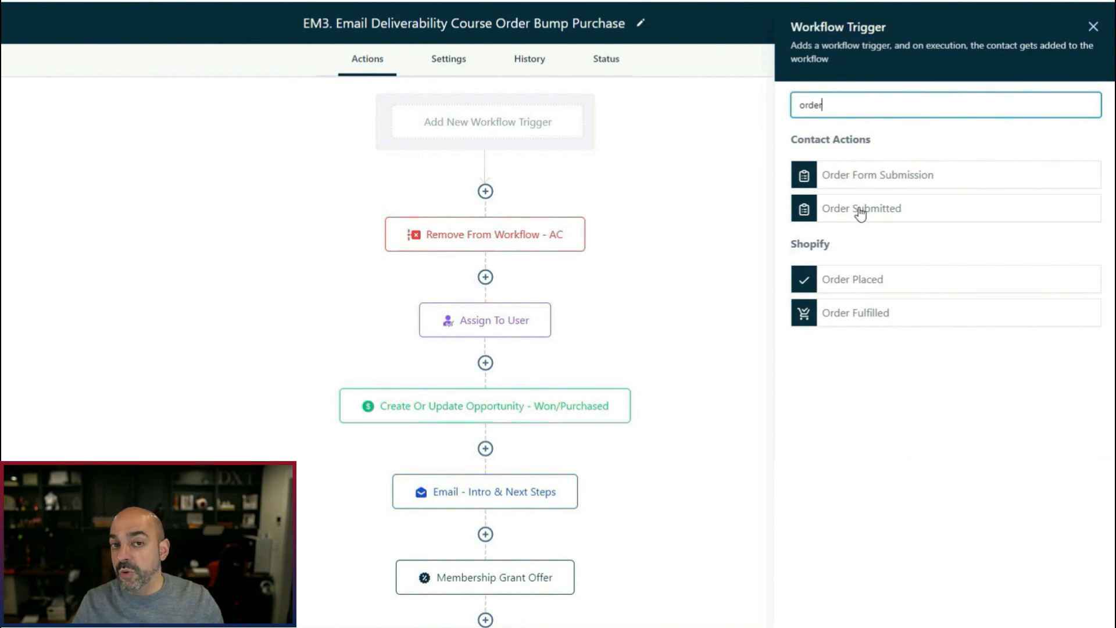
click(912, 179)
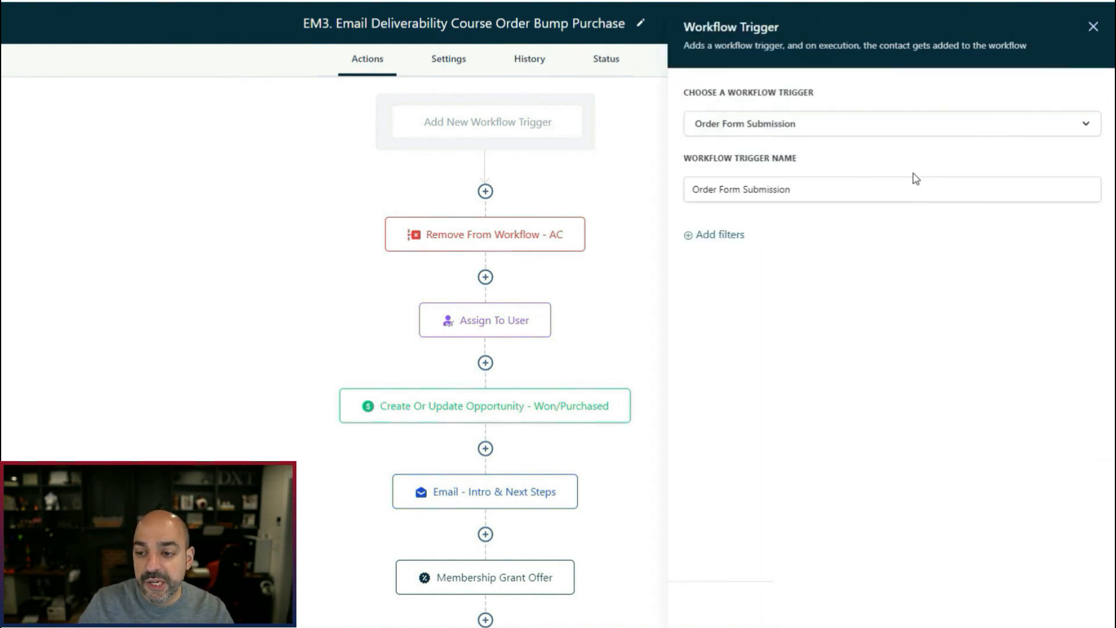
click(737, 237)
click(750, 249)
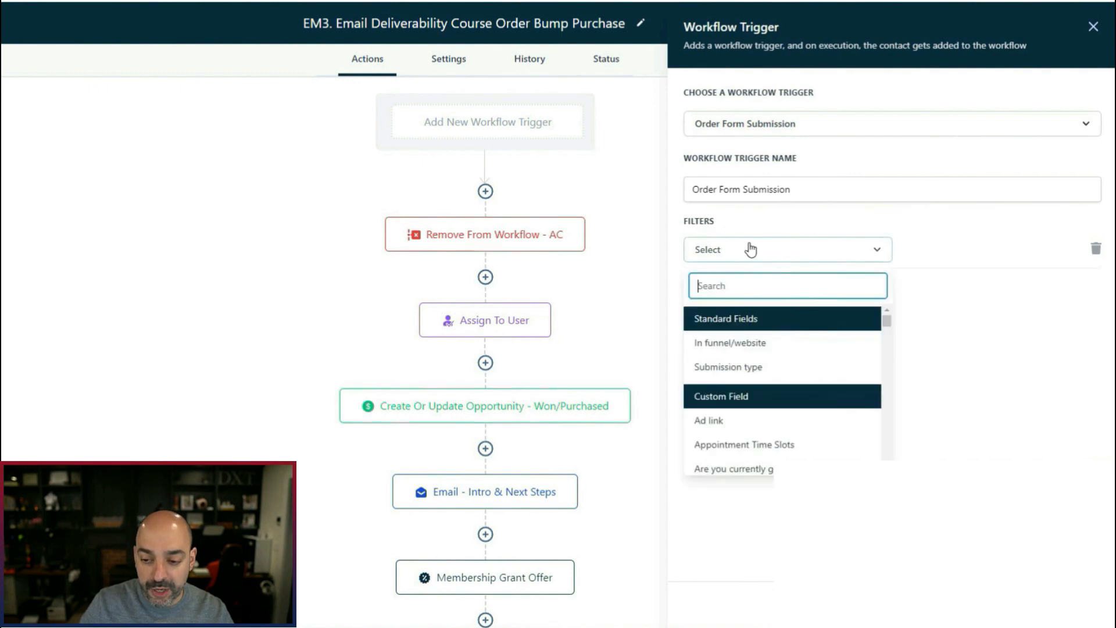
click(816, 343)
click(970, 250)
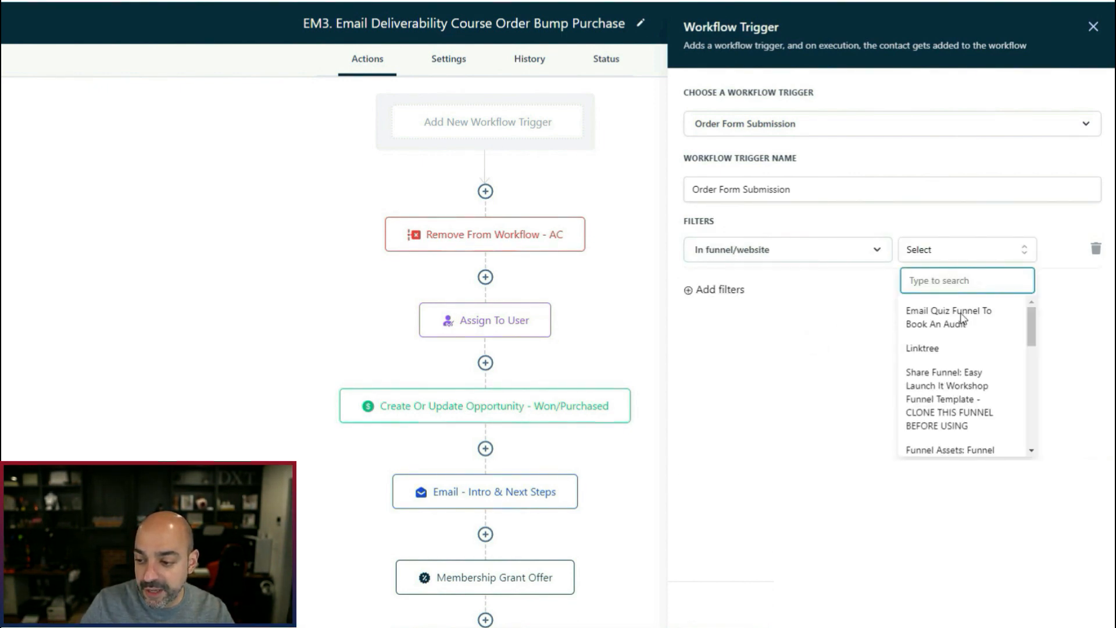
click(962, 319)
Step: Add a "Page is" filter to the trigger and choose The Ultimate Email Deliverability Course page
click(731, 302)
click(738, 304)
click(744, 395)
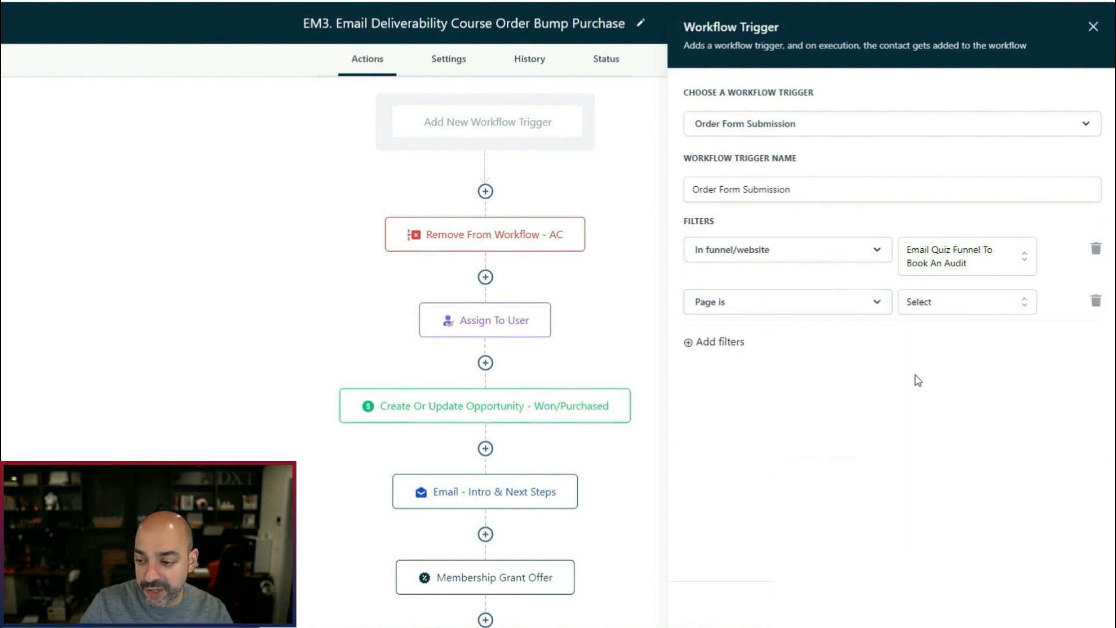
click(977, 302)
scroll(976, 400, down, 2)
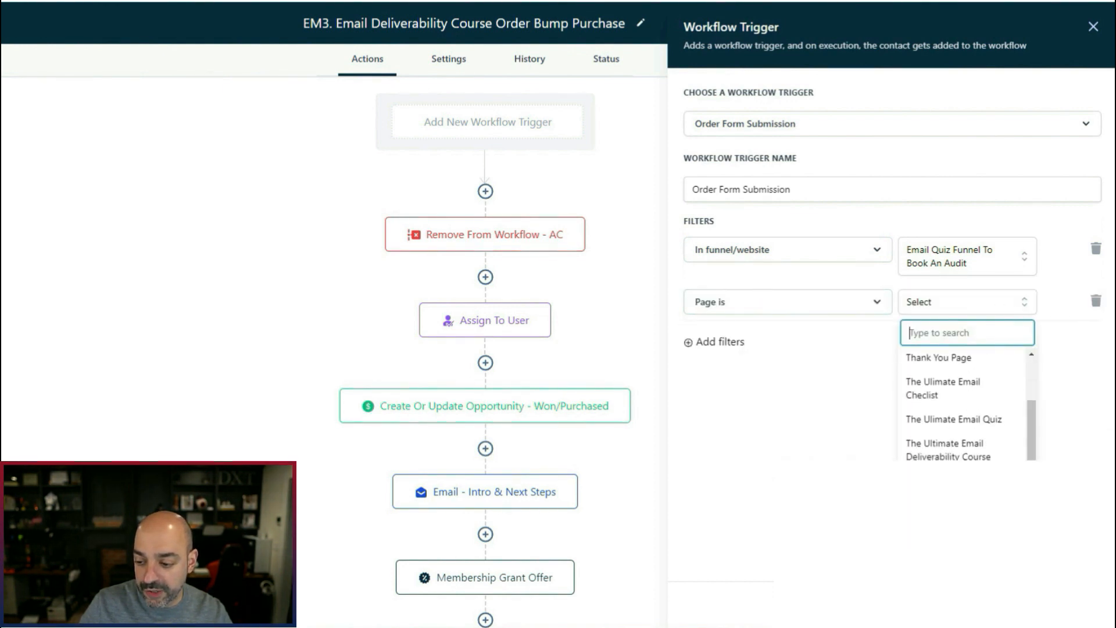
click(969, 453)
Step: Add a "Product is" filter for the $17 One Time product and save the trigger
click(721, 354)
click(748, 356)
click(760, 456)
click(920, 360)
click(940, 417)
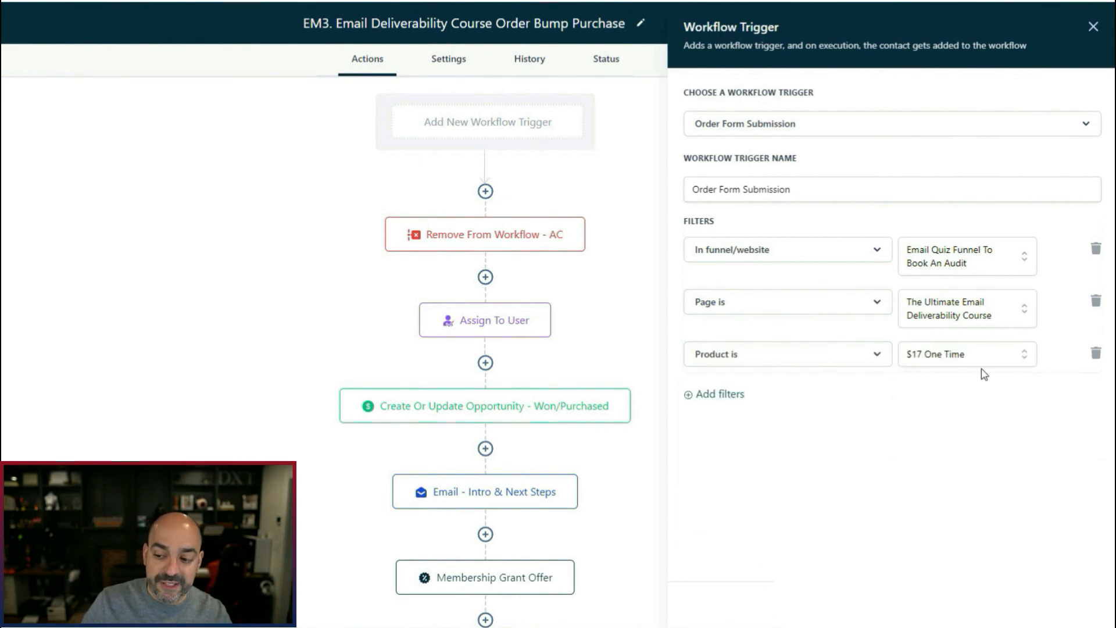
click(1066, 604)
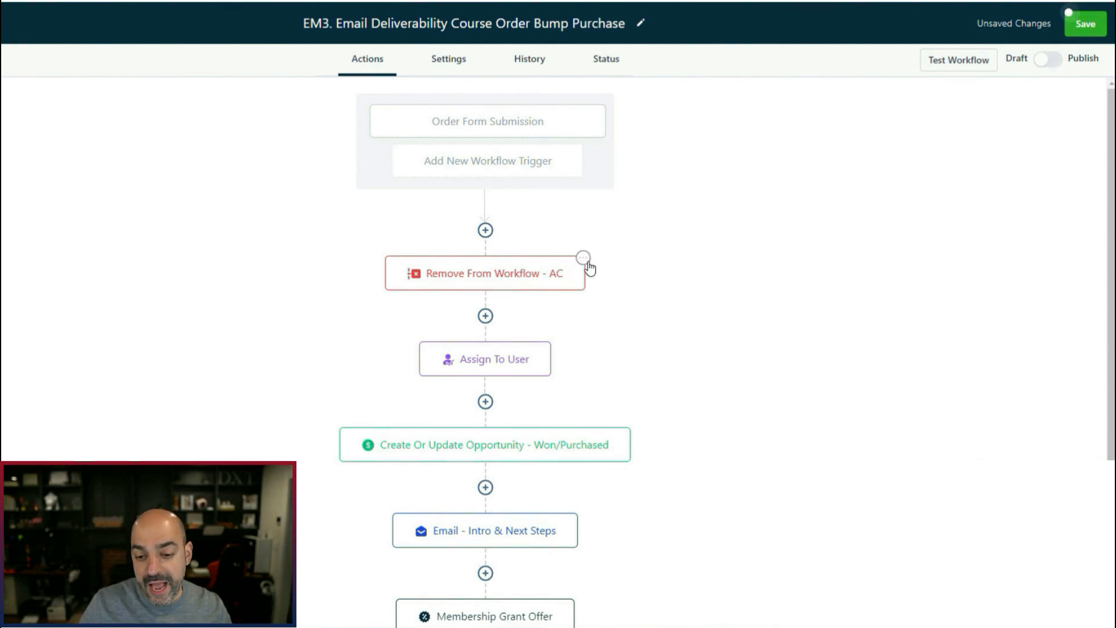
Step: Delete the Remove From Workflow - AC action from the EM3 order bump workflow
click(585, 259)
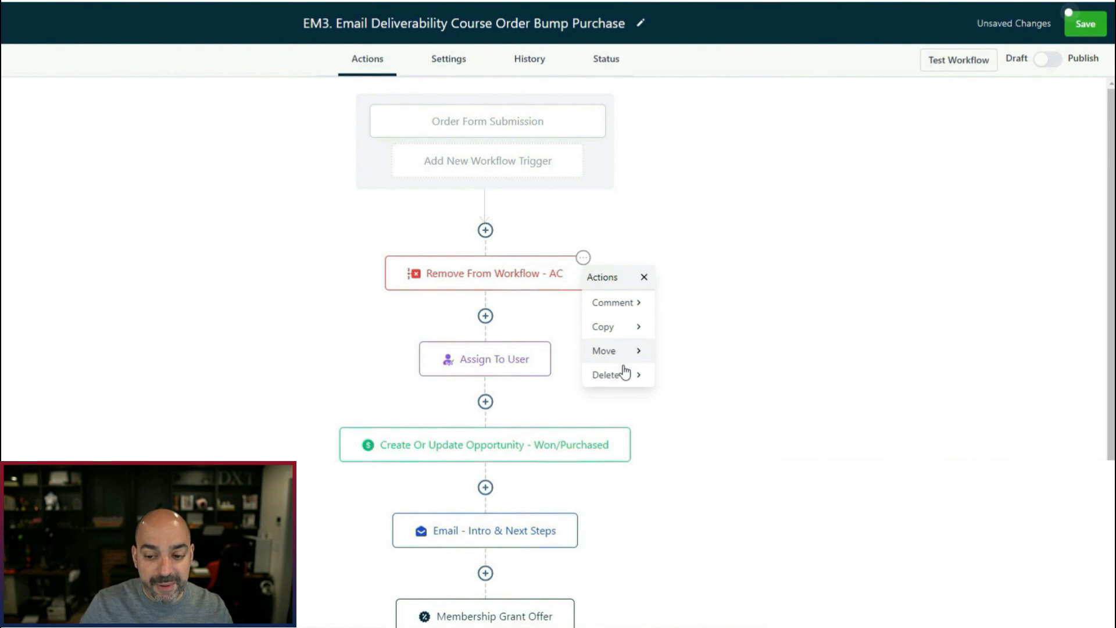
click(636, 378)
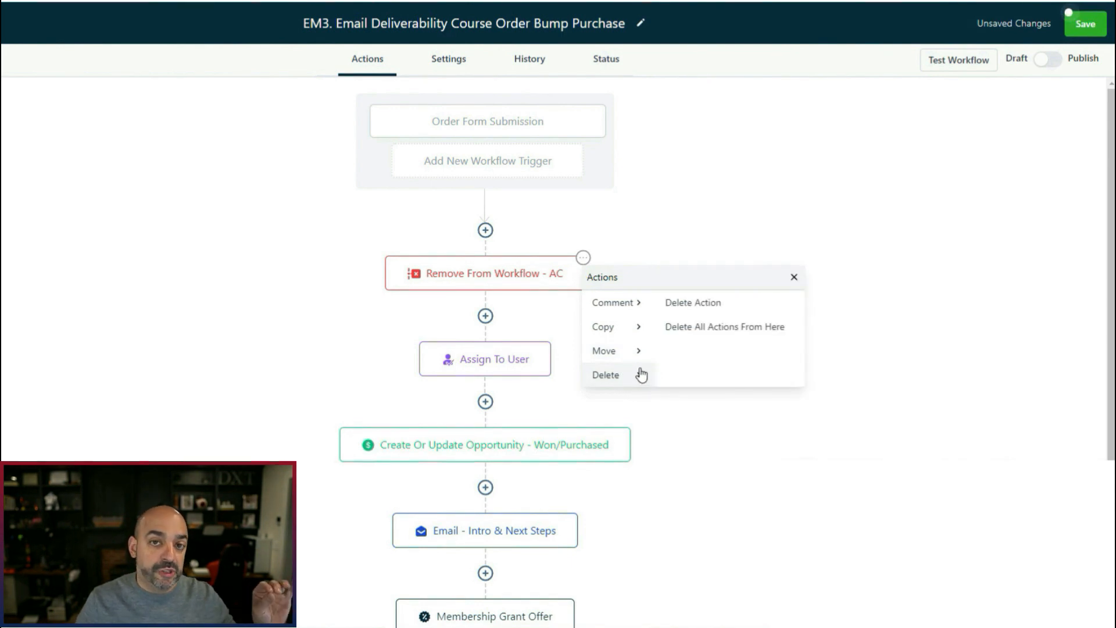
click(695, 307)
click(633, 354)
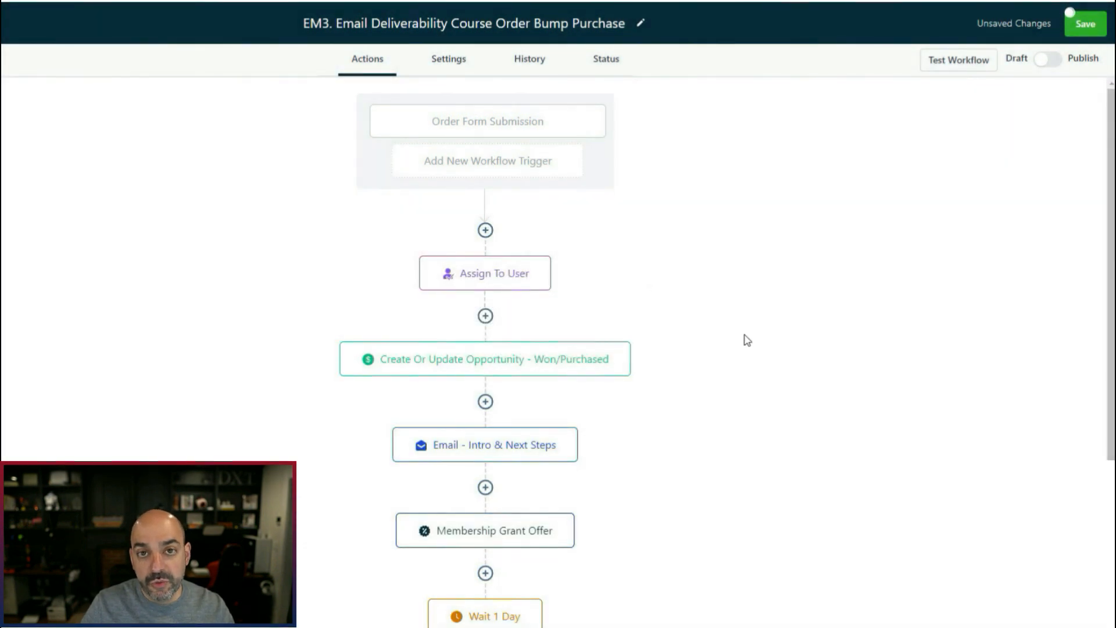
Step: Set the lead value of the Create Or Update Opportunity - Won/Purchased action to 64.00 and save the action
click(553, 360)
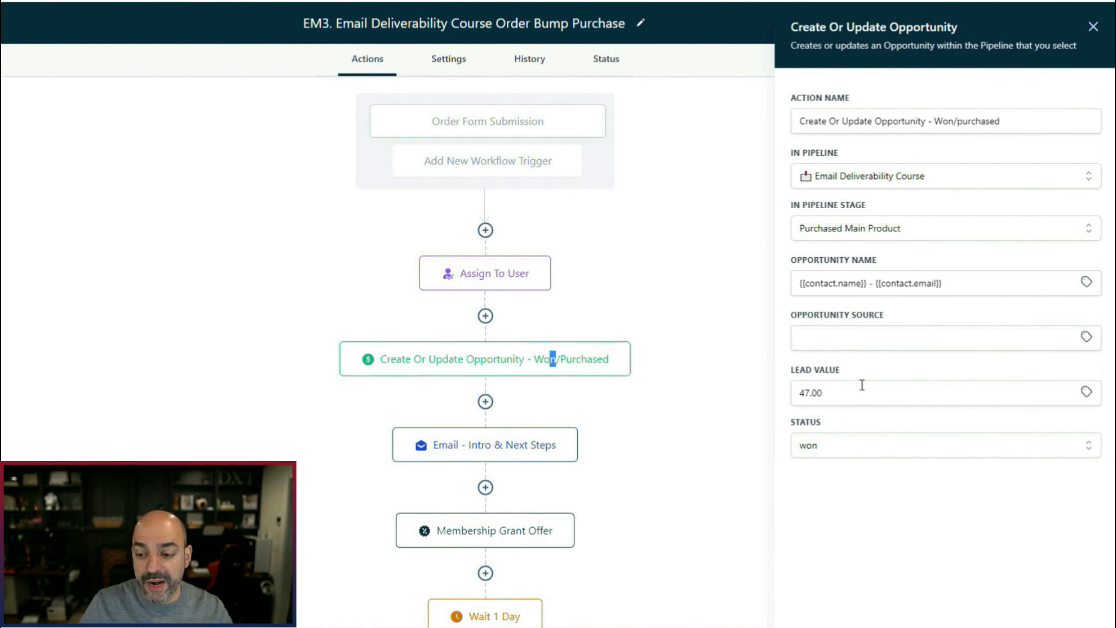
drag(856, 392, 794, 392)
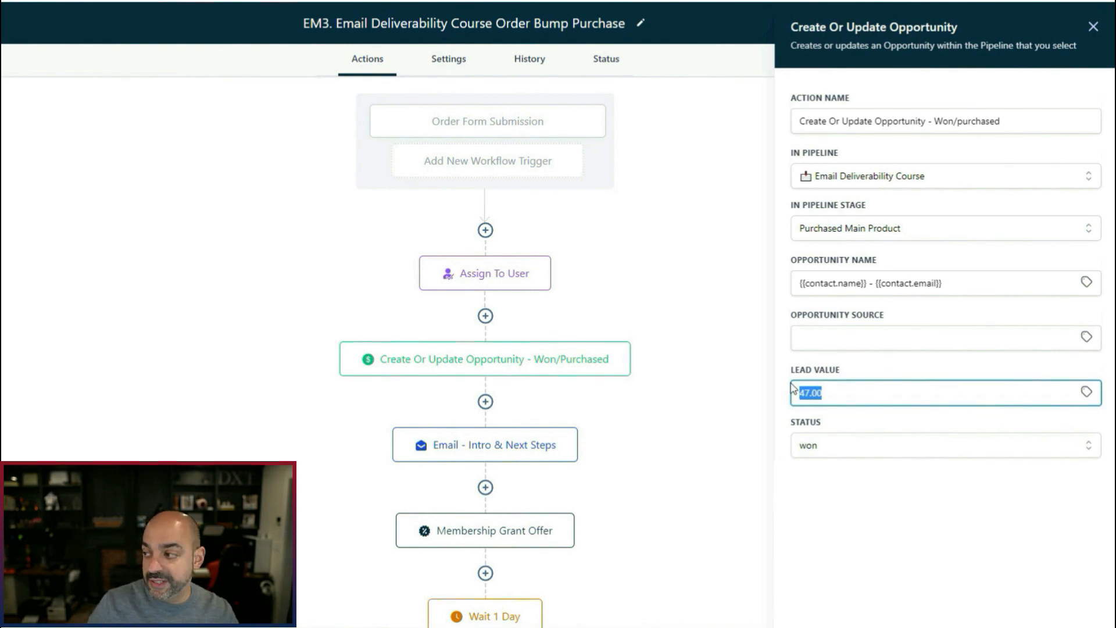
text(64.00)
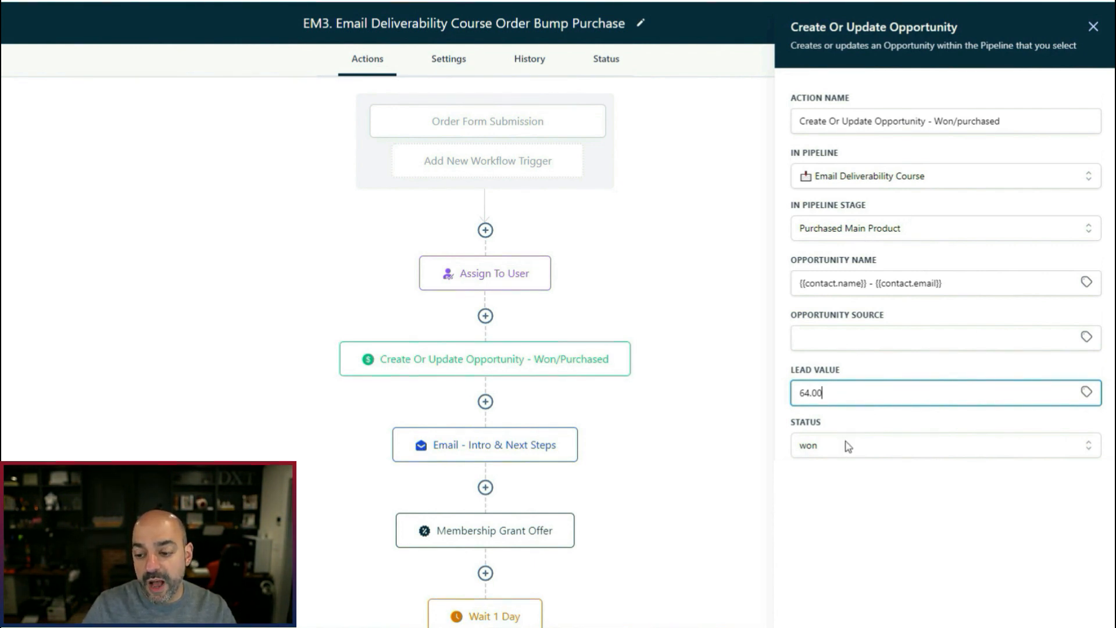
click(1064, 604)
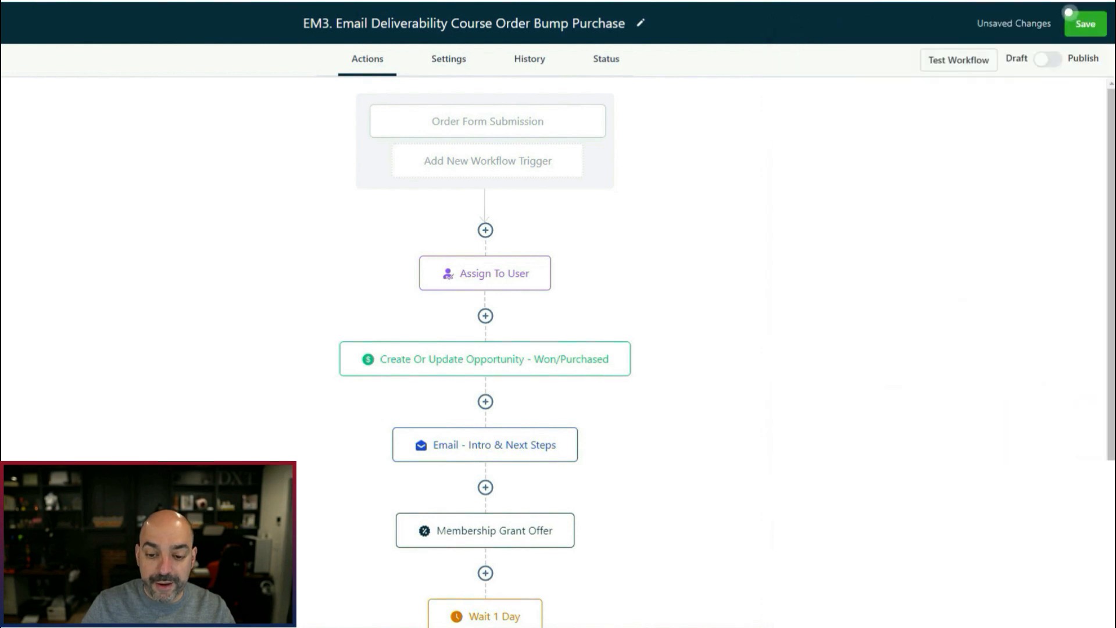
Step: Change the subject of the Email - Intro & Next Steps action to "Open this email to get access to your checklist" and save it
scroll(517, 366, down, 2)
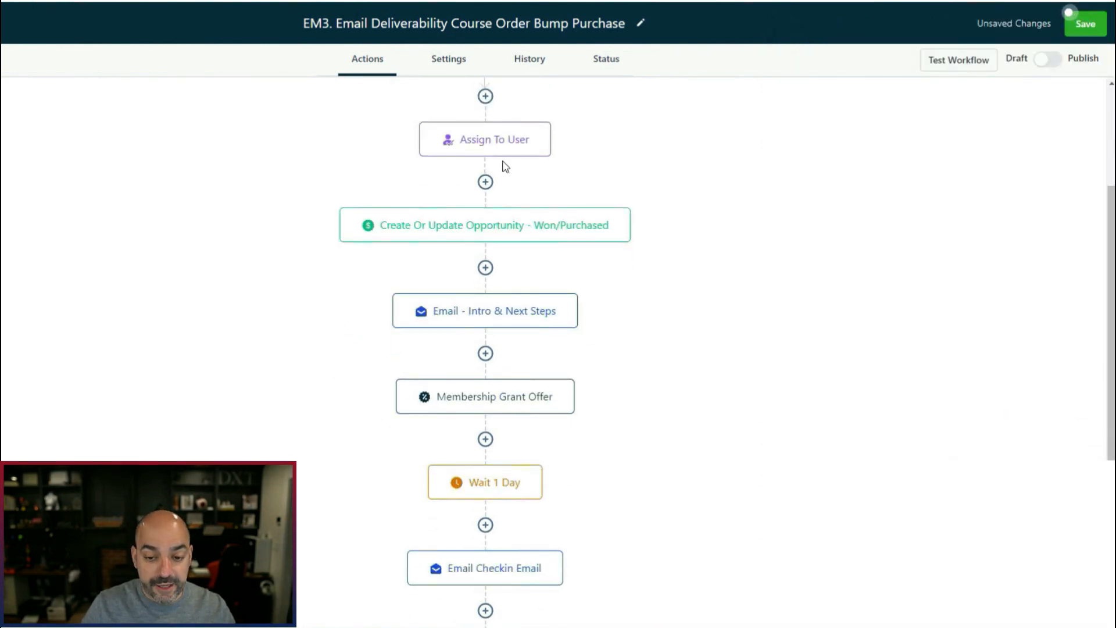
click(513, 314)
drag(1004, 307, 715, 302)
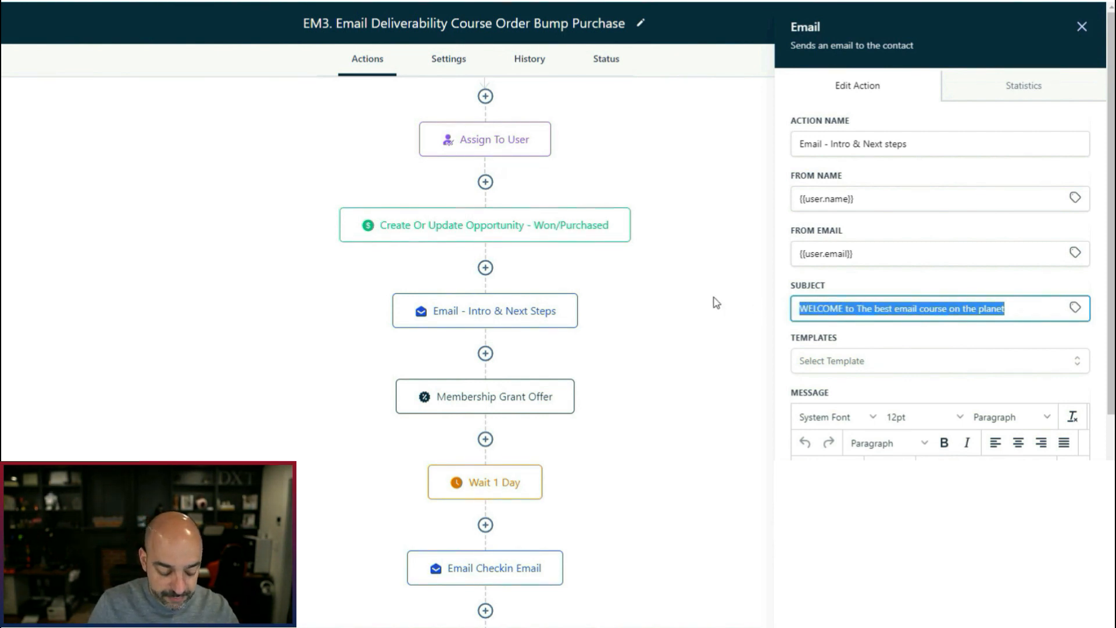
text(Open this )
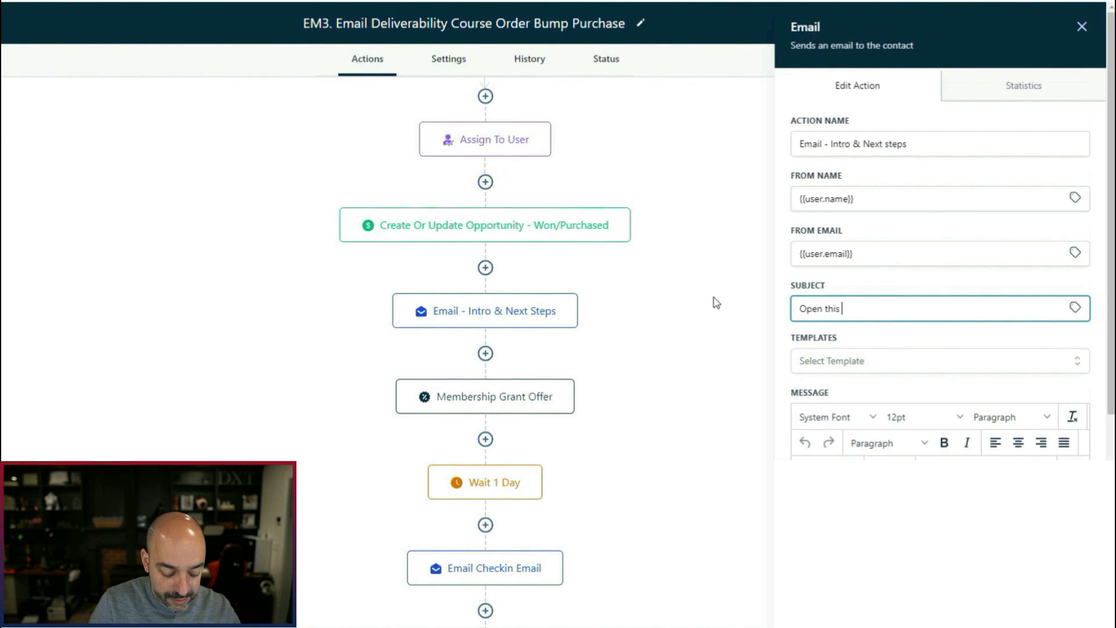
text(email to get access to your checklist)
scroll(935, 374, down, 8)
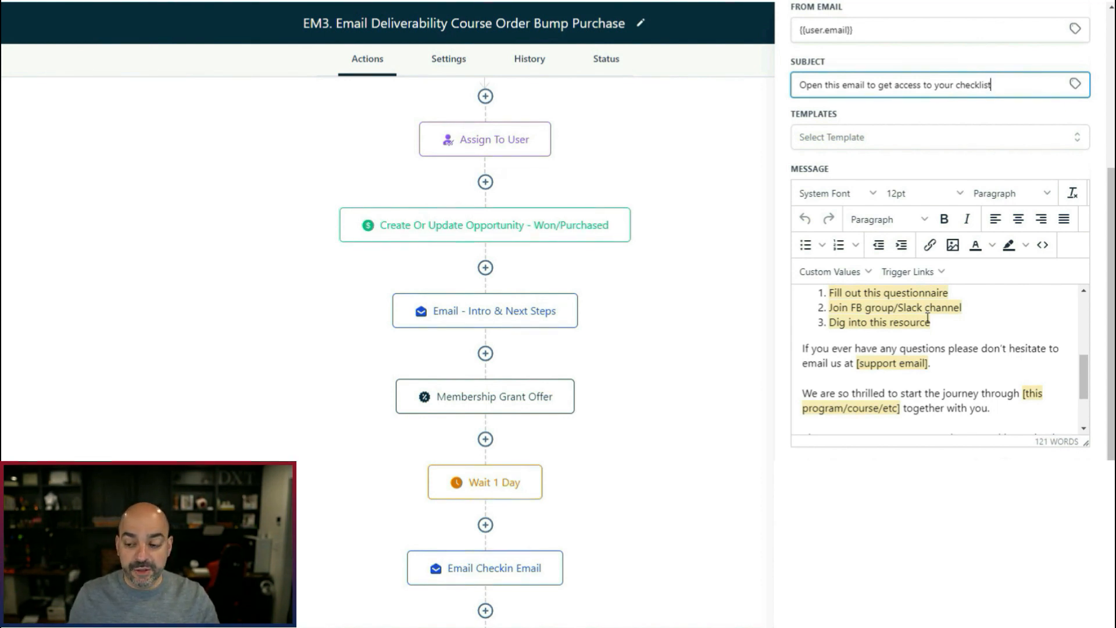
click(1059, 605)
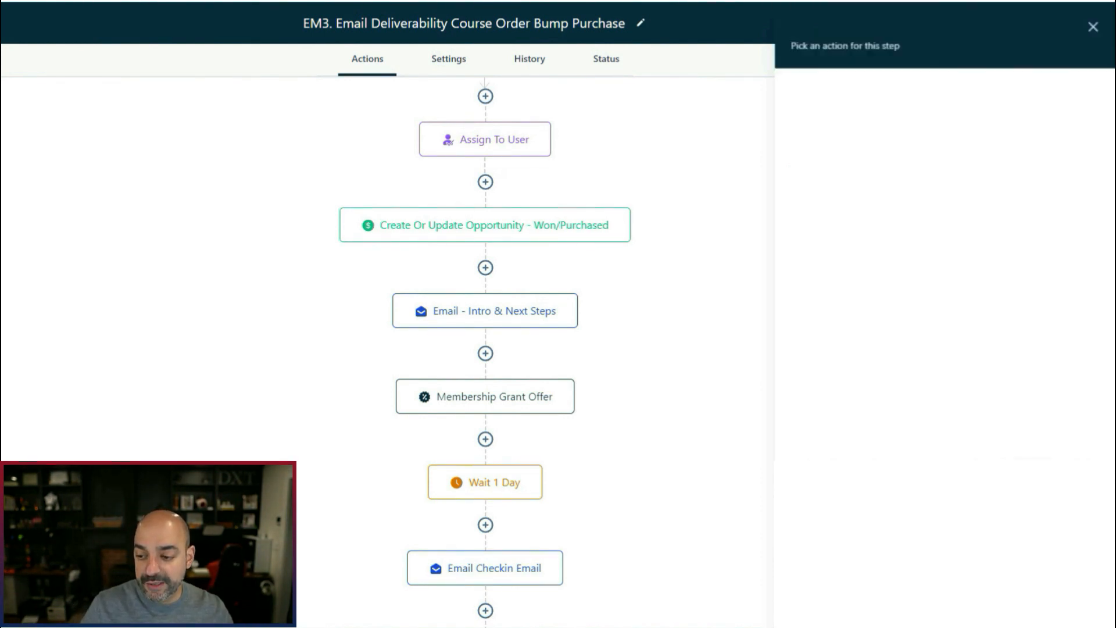
Step: Check the offer choices in the Membership Grant Offer action and delete that action from the workflow
scroll(597, 254, down, 2)
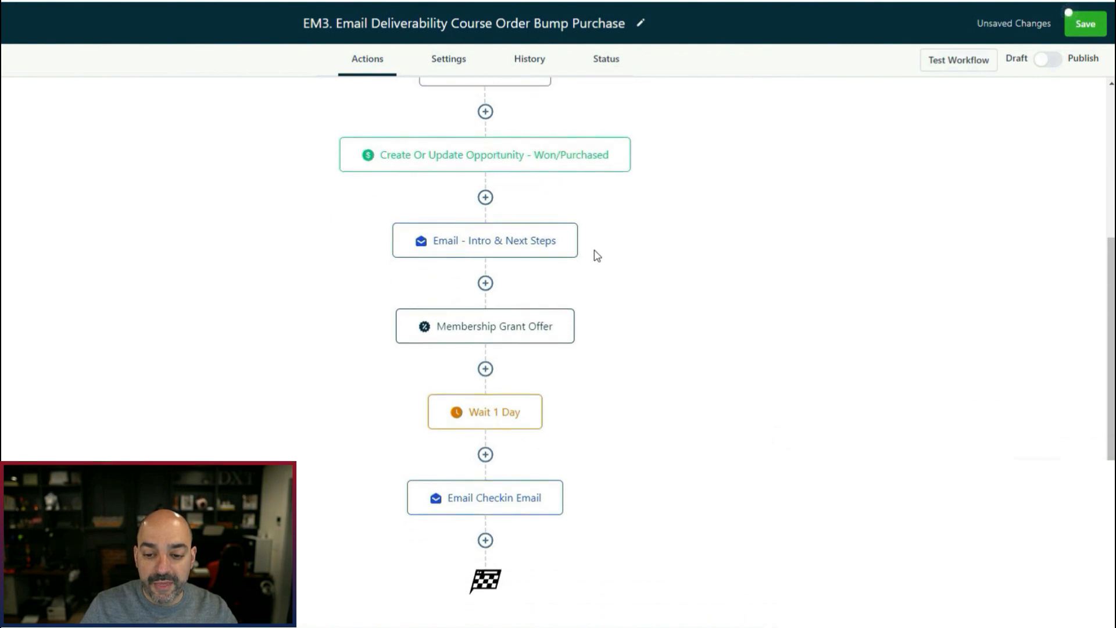
click(510, 336)
click(983, 178)
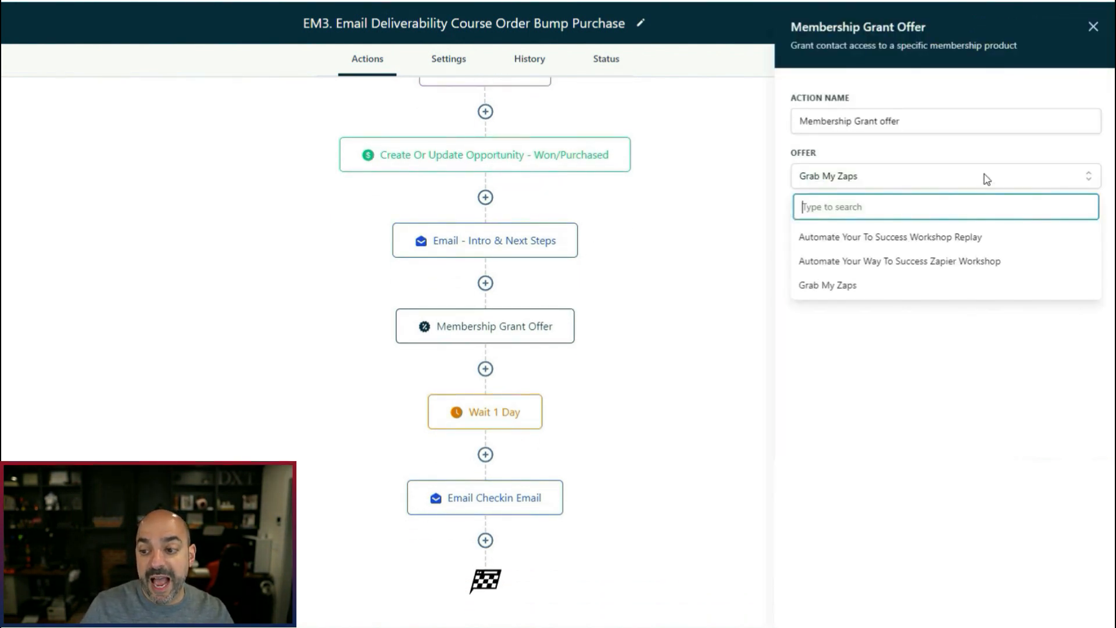
click(740, 189)
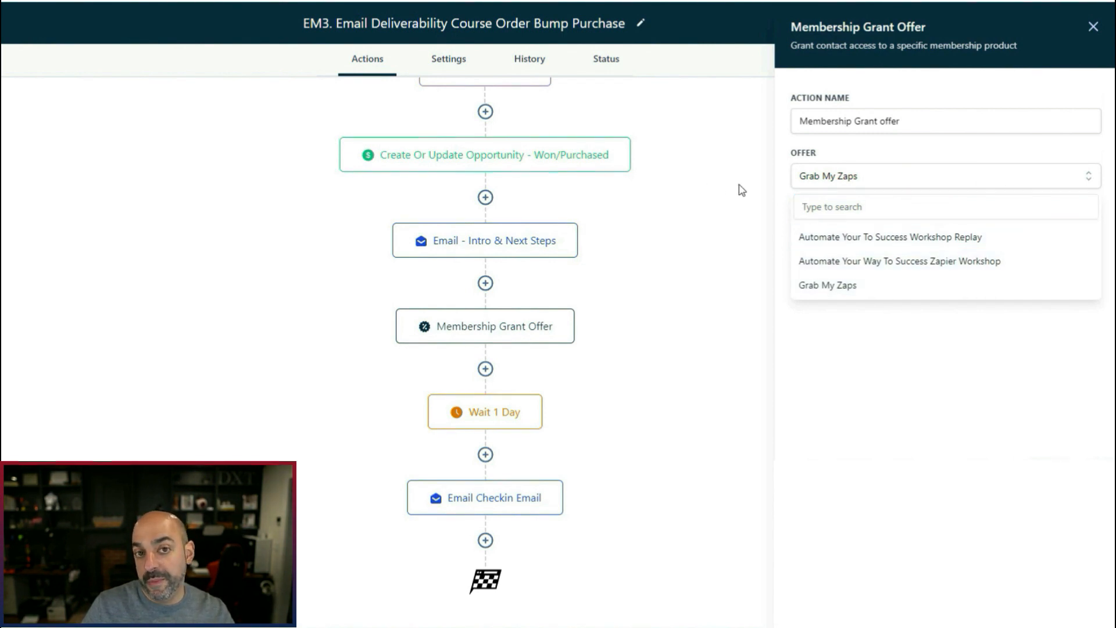
click(983, 604)
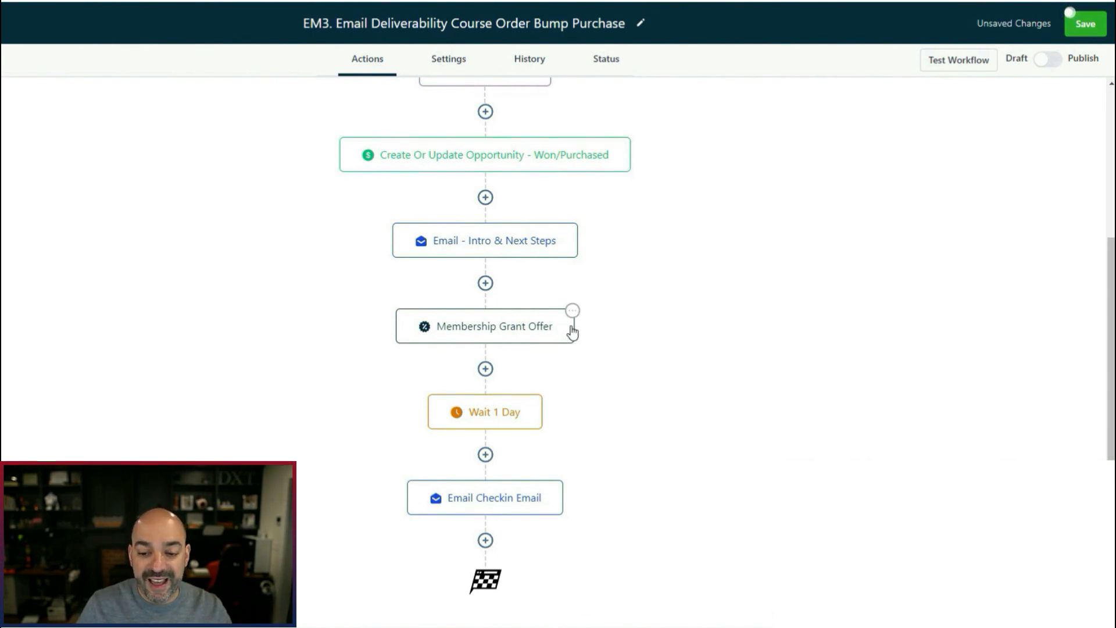
click(573, 312)
mouse_move(633, 428)
click(731, 358)
click(643, 355)
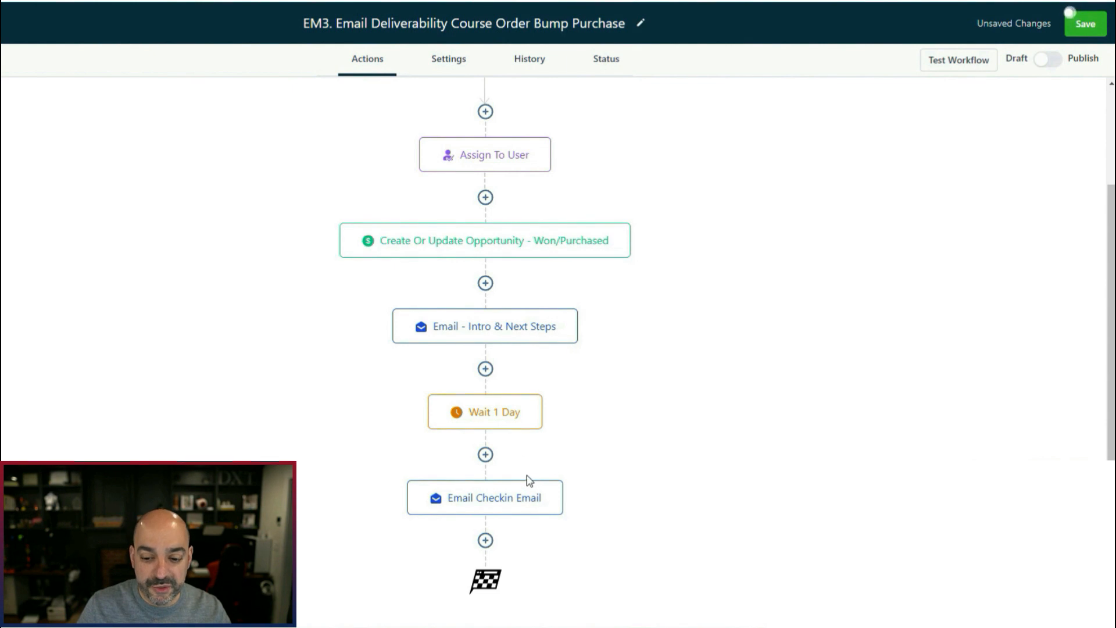
Step: Delete the Wait 1 Day action from the workflow
click(539, 396)
mouse_move(590, 511)
click(657, 441)
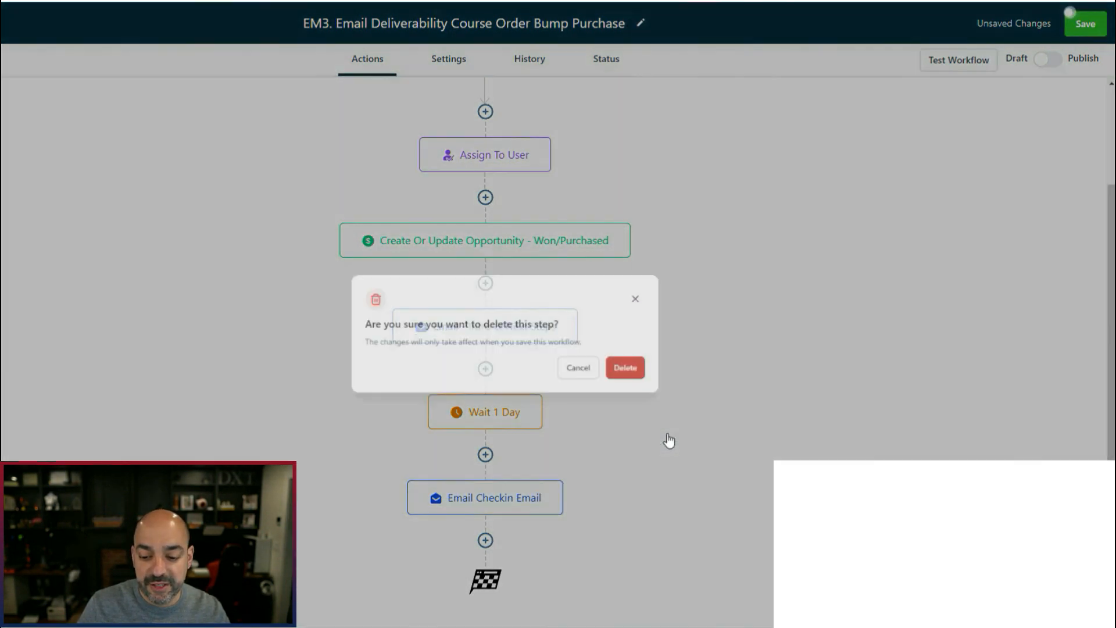
click(615, 363)
Step: Delete the Email Checkin Email action at the end of the workflow
click(559, 489)
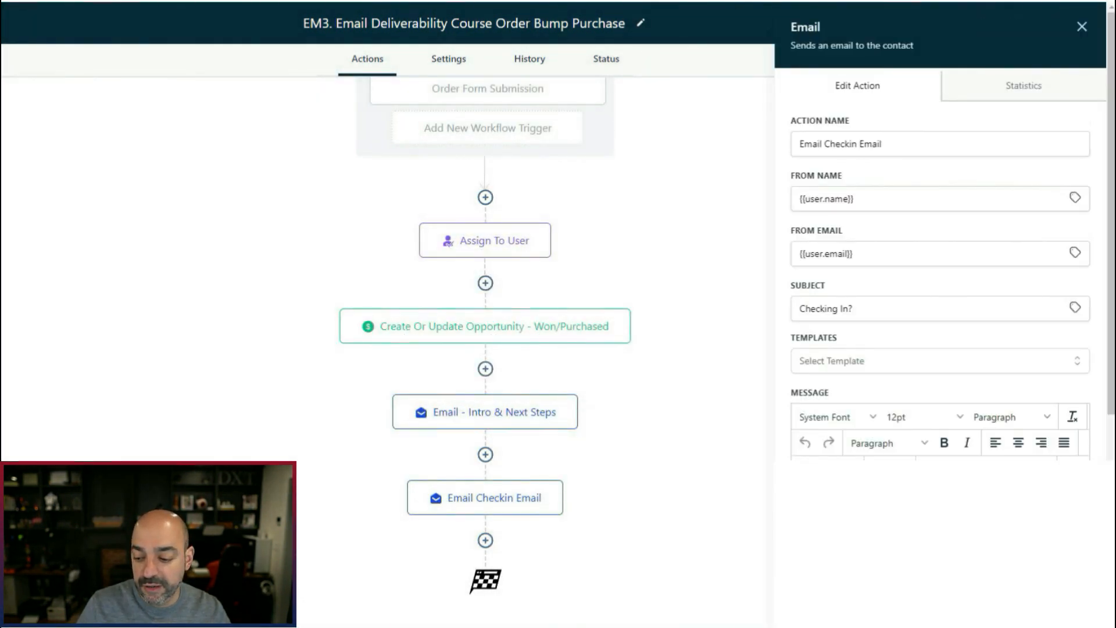
click(651, 566)
click(560, 484)
mouse_move(607, 598)
click(672, 528)
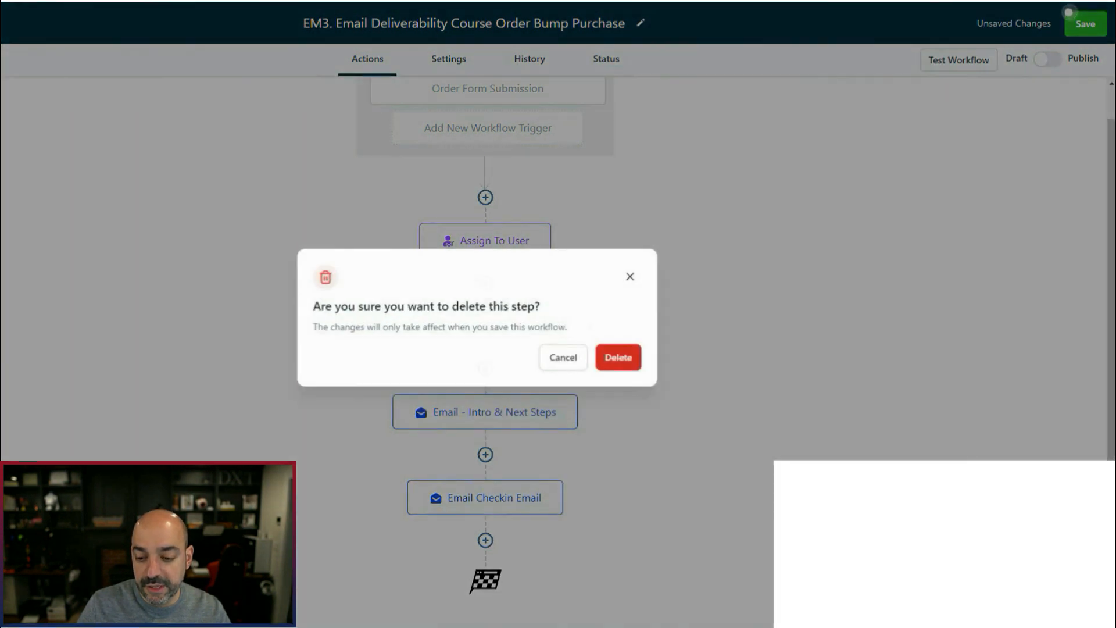
click(618, 360)
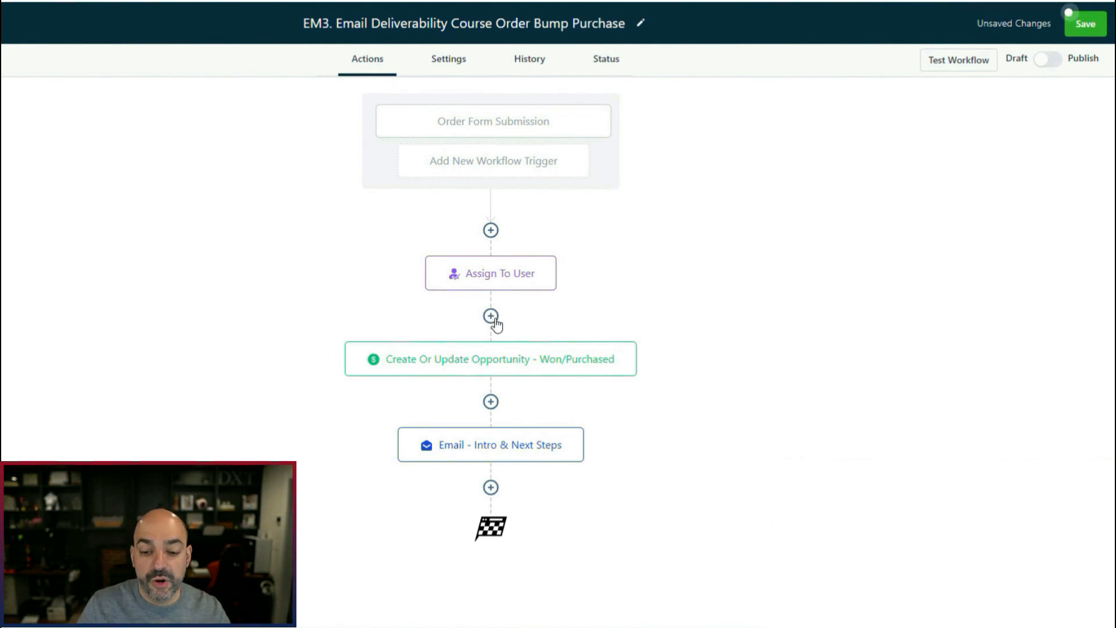
Step: Insert an Add Contact Tag action between the Create Or Update Opportunity action and the Intro & Next Steps email
click(491, 402)
text(cao)
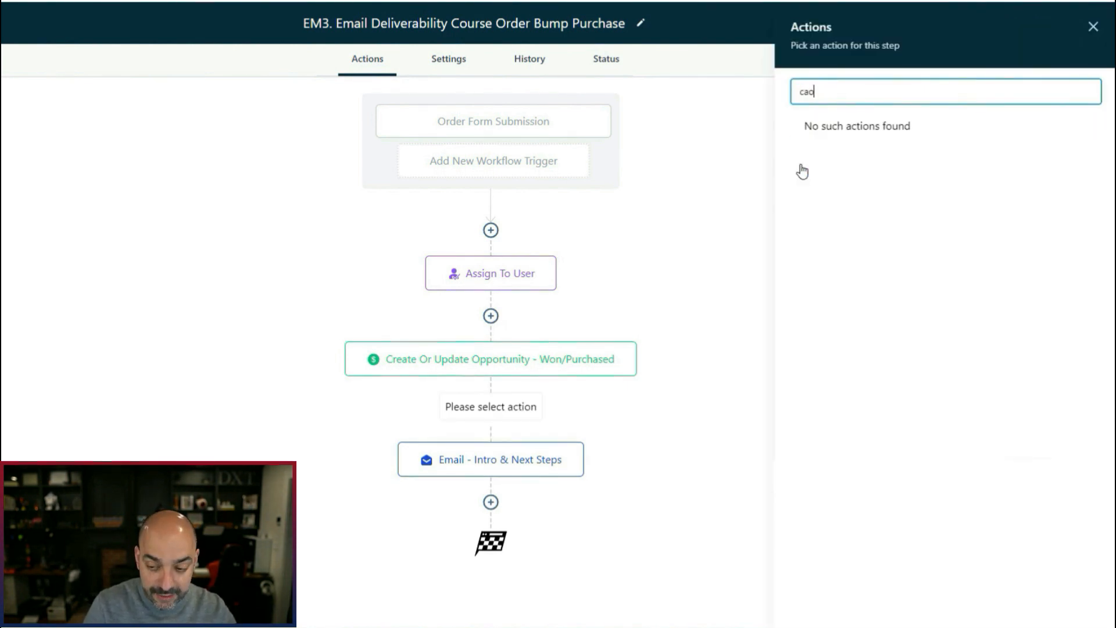
key(BackSpace)
key(BackSpace)
key(BackSpace)
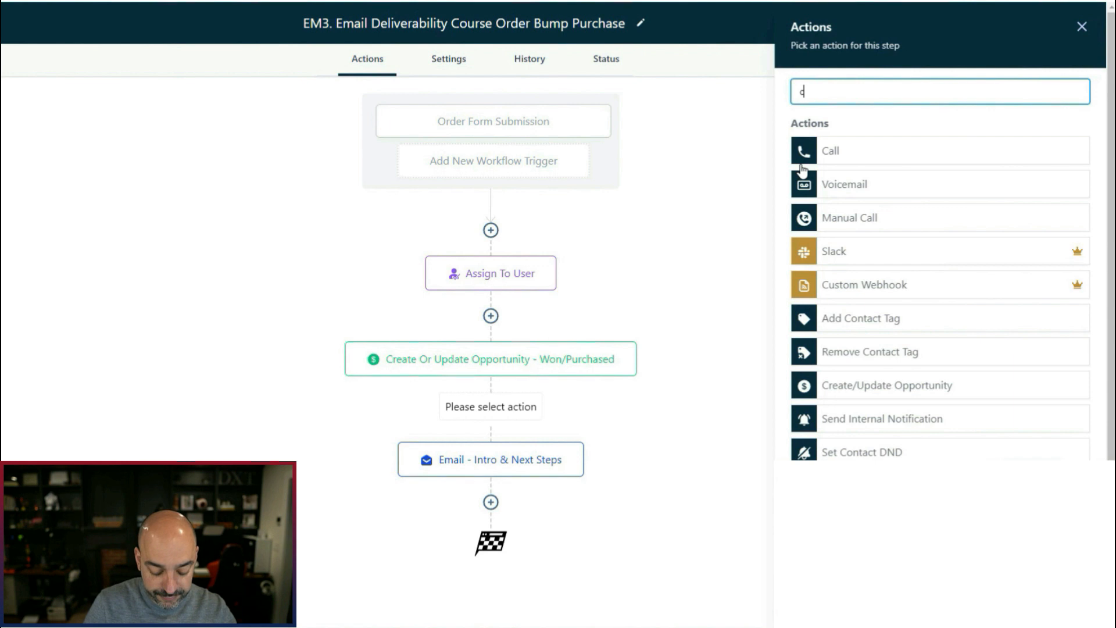
text(on)
click(836, 152)
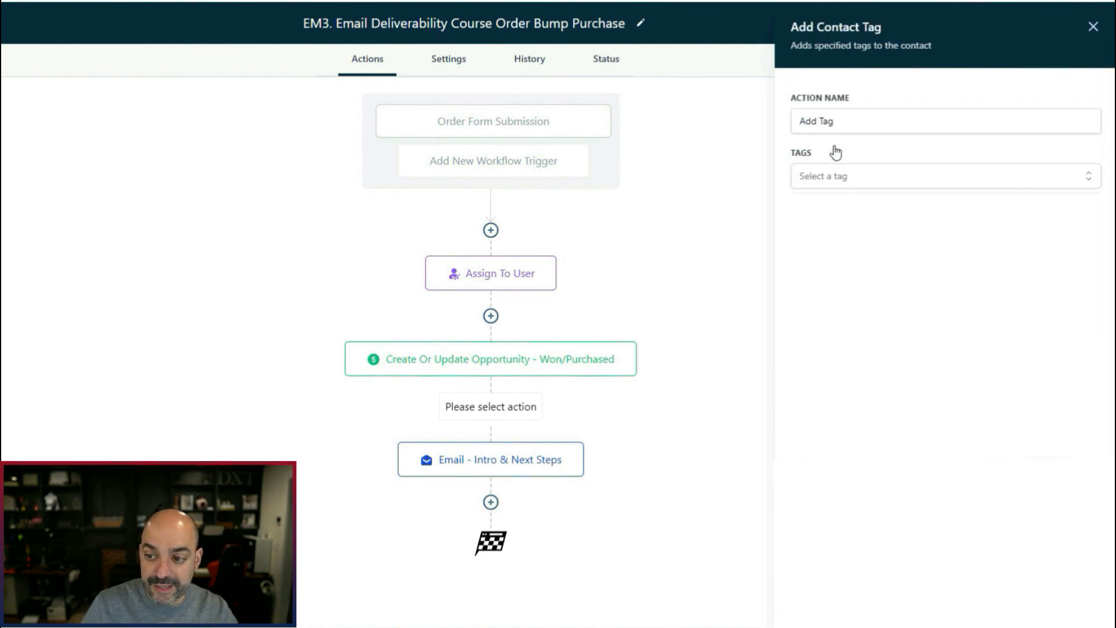
Step: Choose the tag "lead magnet: the ulitimate email deliverability checklist" for the Add Contact Tag action and save the action
click(837, 178)
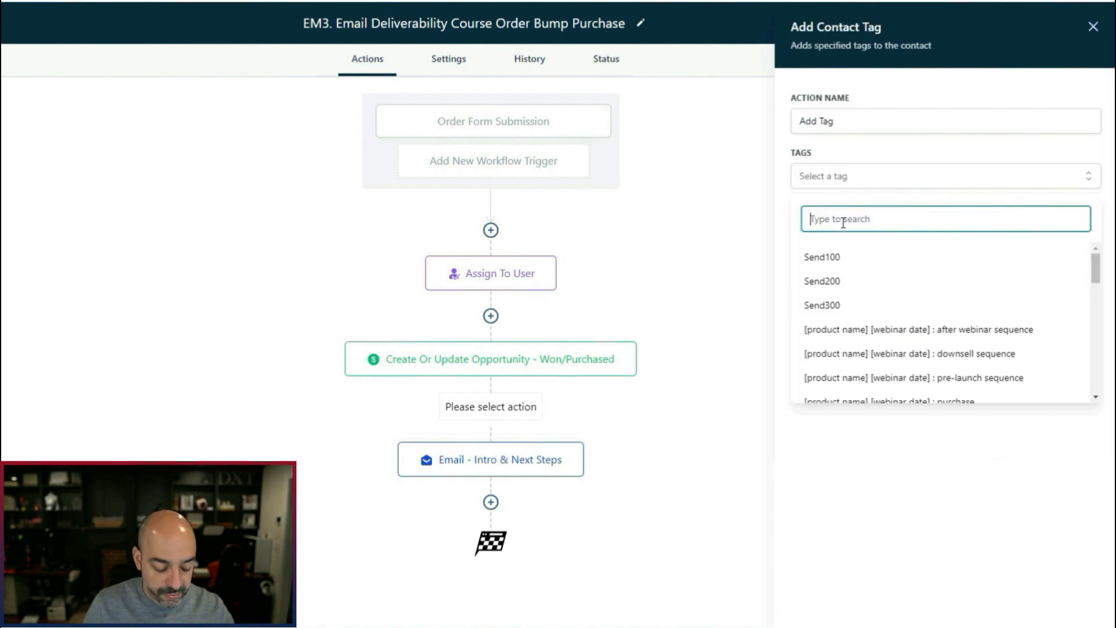
text(Email)
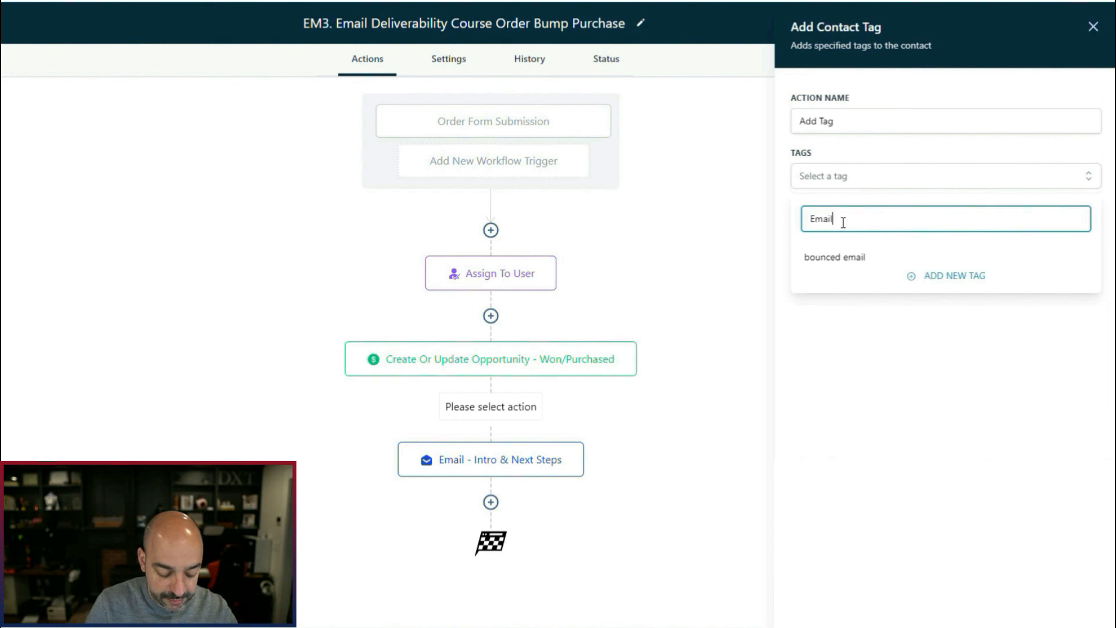
text( Chec)
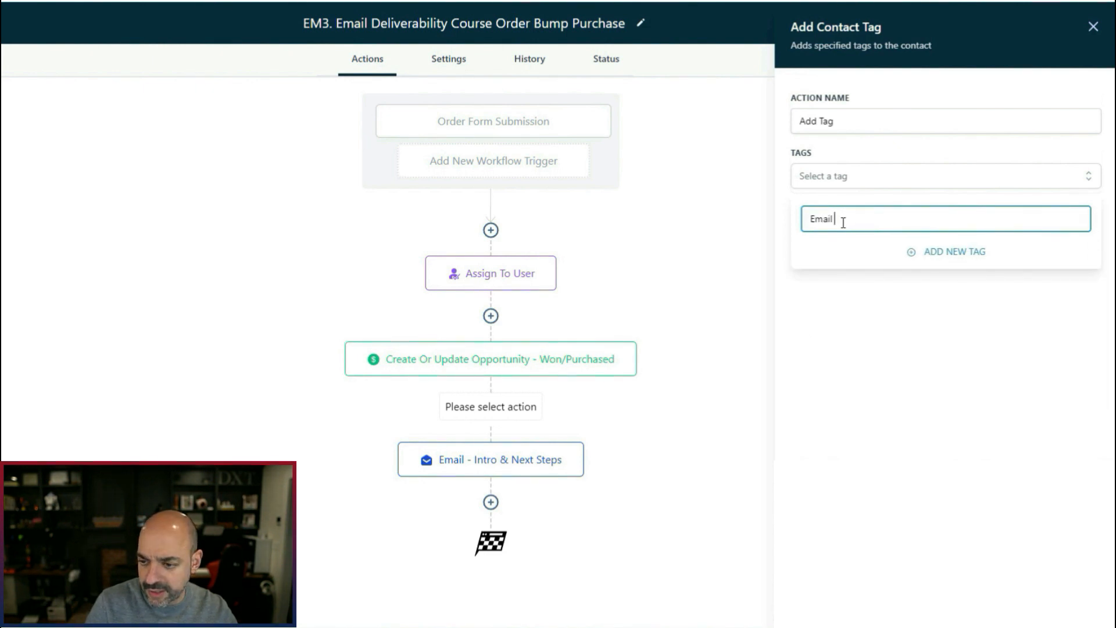
key(BackSpace)
key(BackSpace)
text(ema)
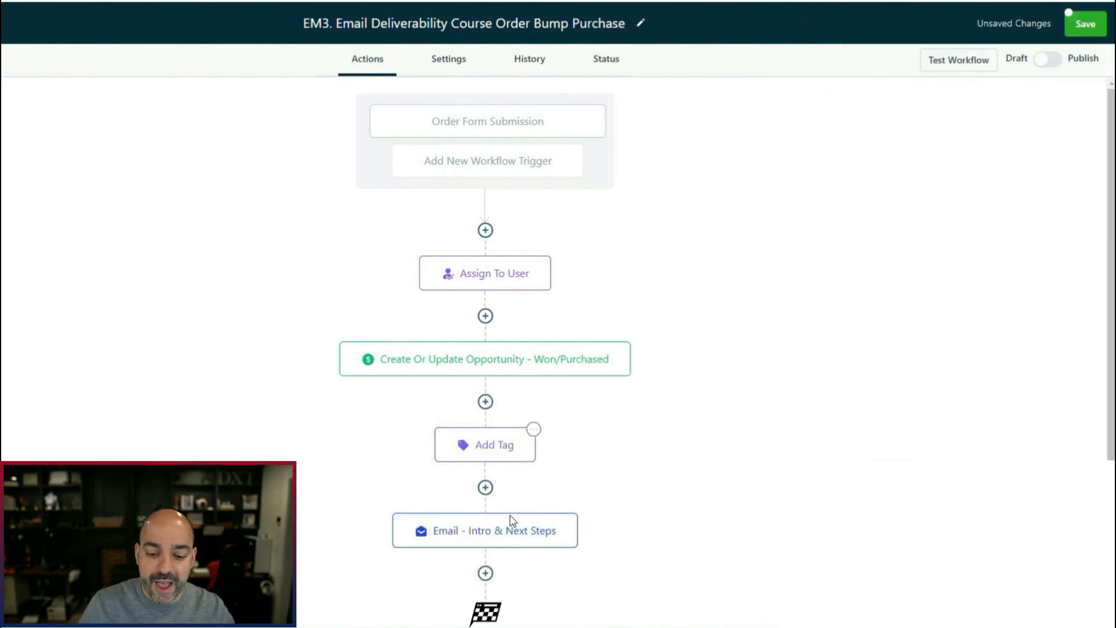
Step: Rename the Add Tag action to "Add Tag - Checklist", then save the action and the workflow
click(506, 445)
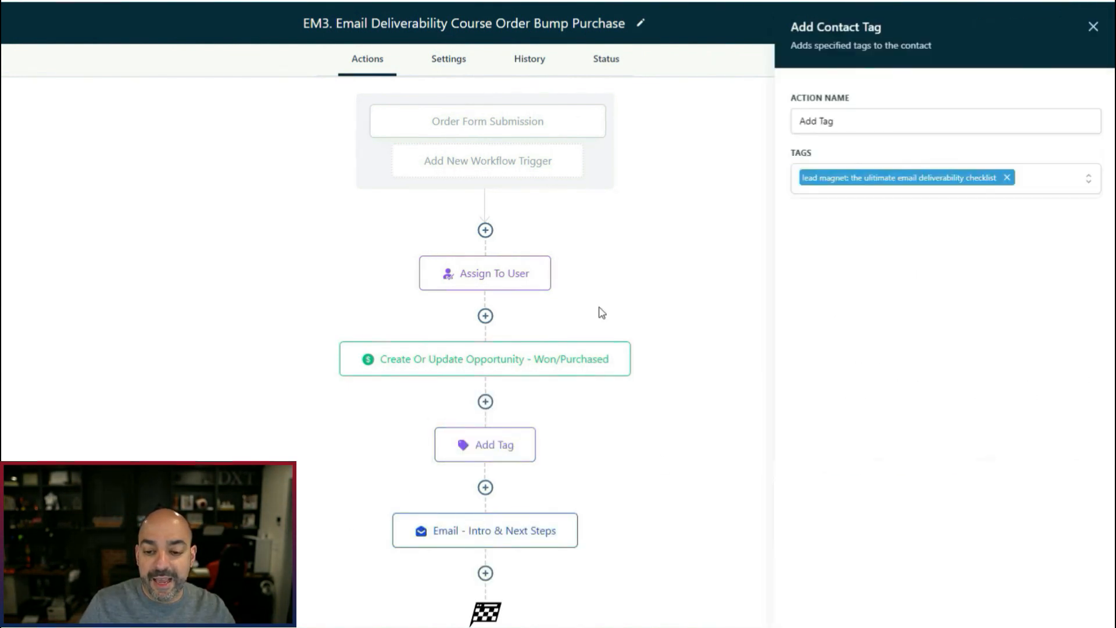
click(908, 118)
text(- Checklist)
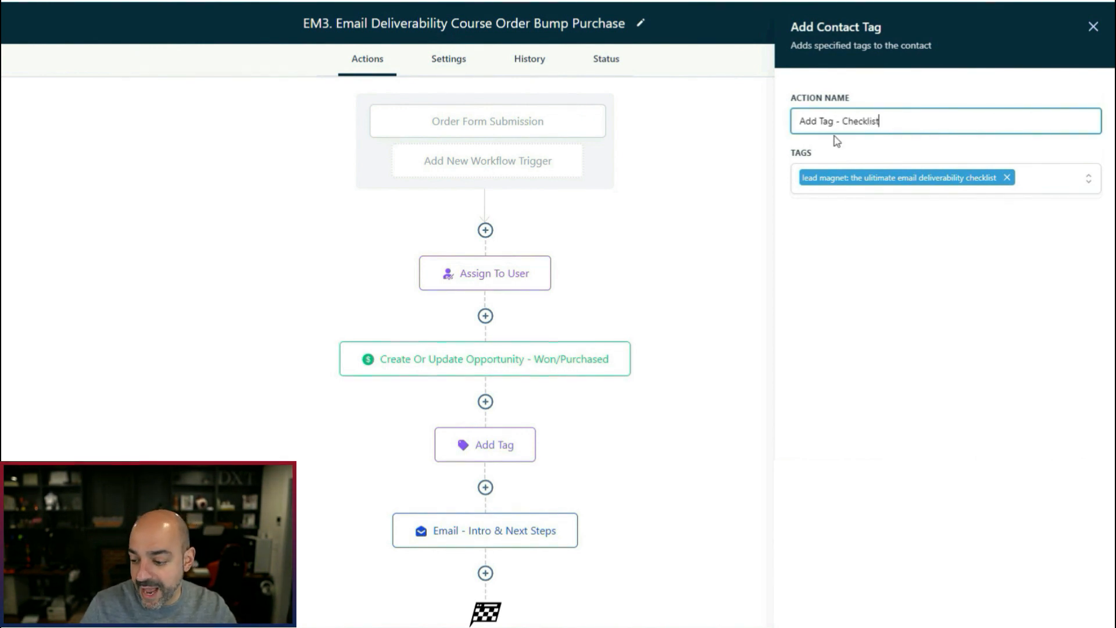
click(1065, 607)
click(1080, 30)
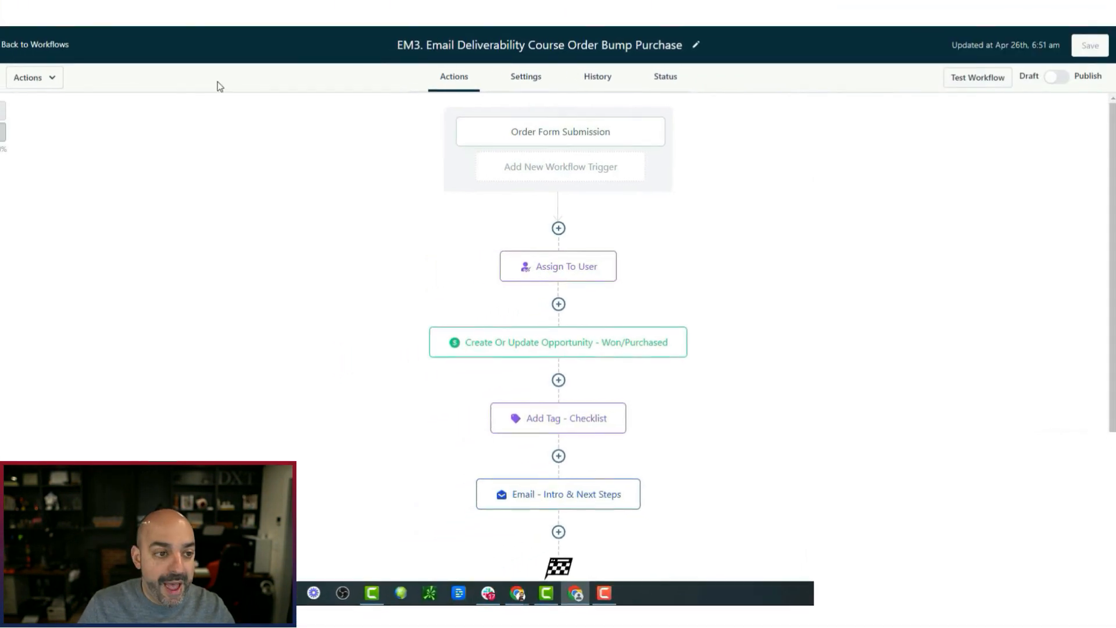
Step: Open the EM2 course purchase workflow and insert an Add Contact Tag action between Remove From Workflow - AC and Assign To User
click(65, 45)
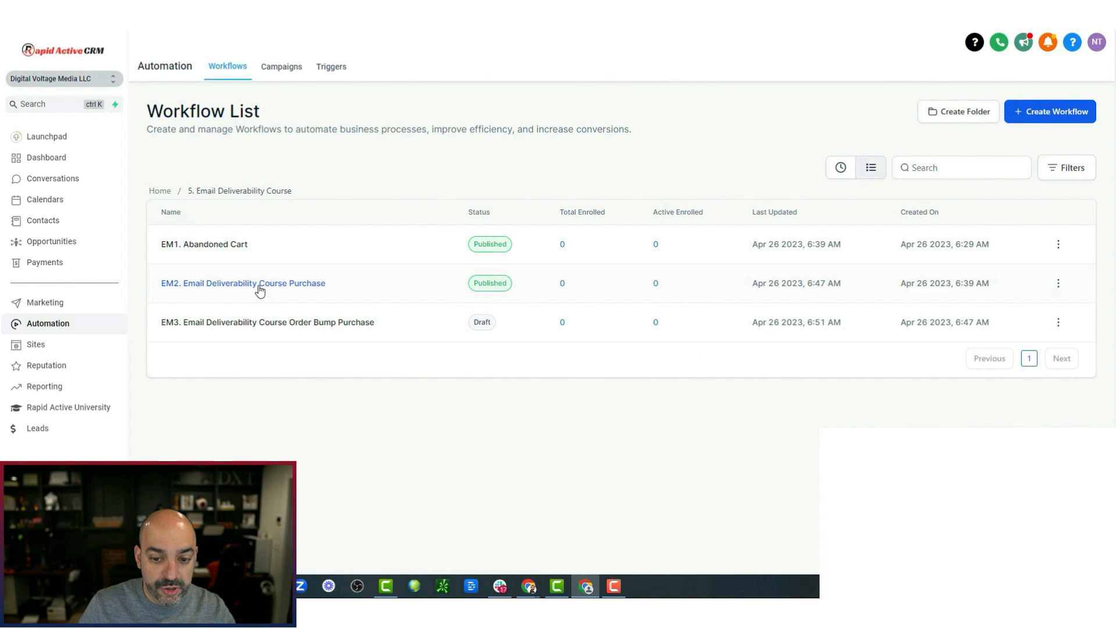
click(260, 290)
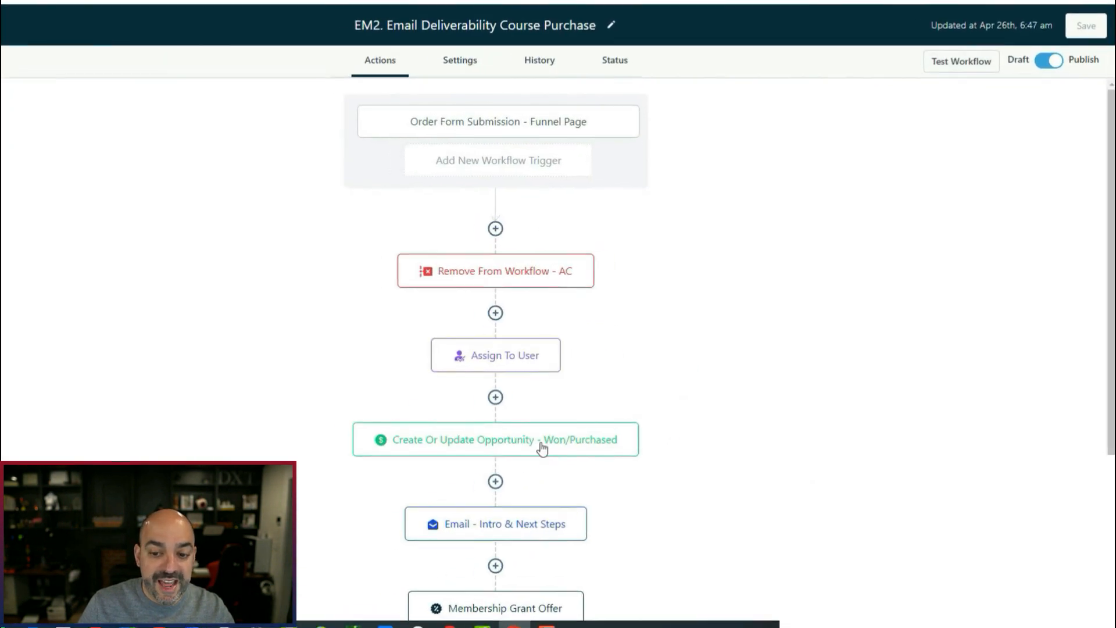
click(496, 313)
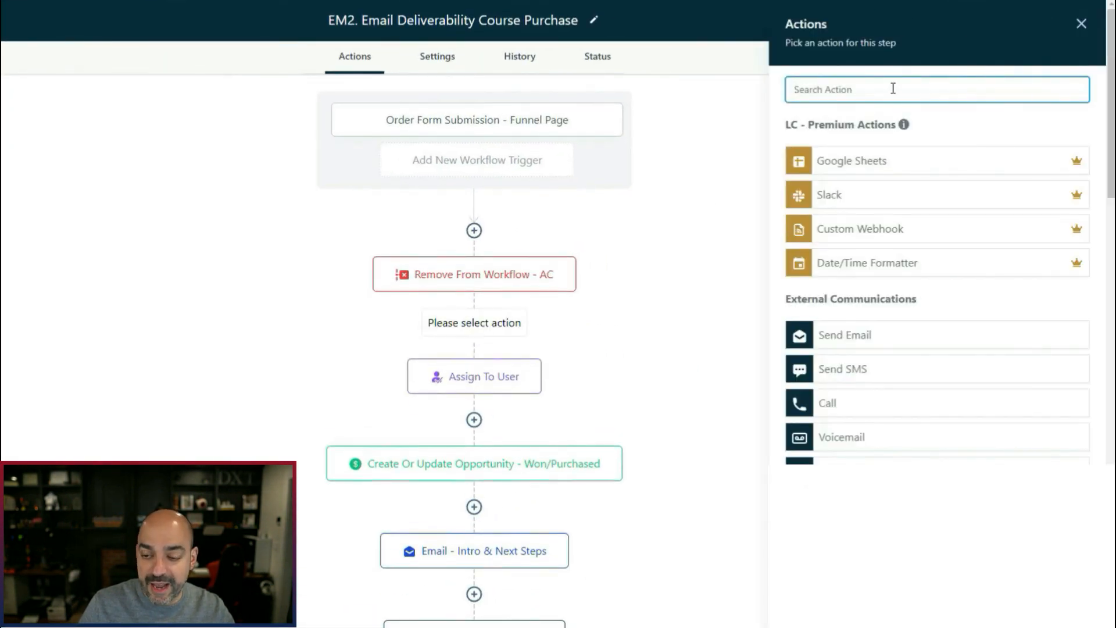
text(assigh)
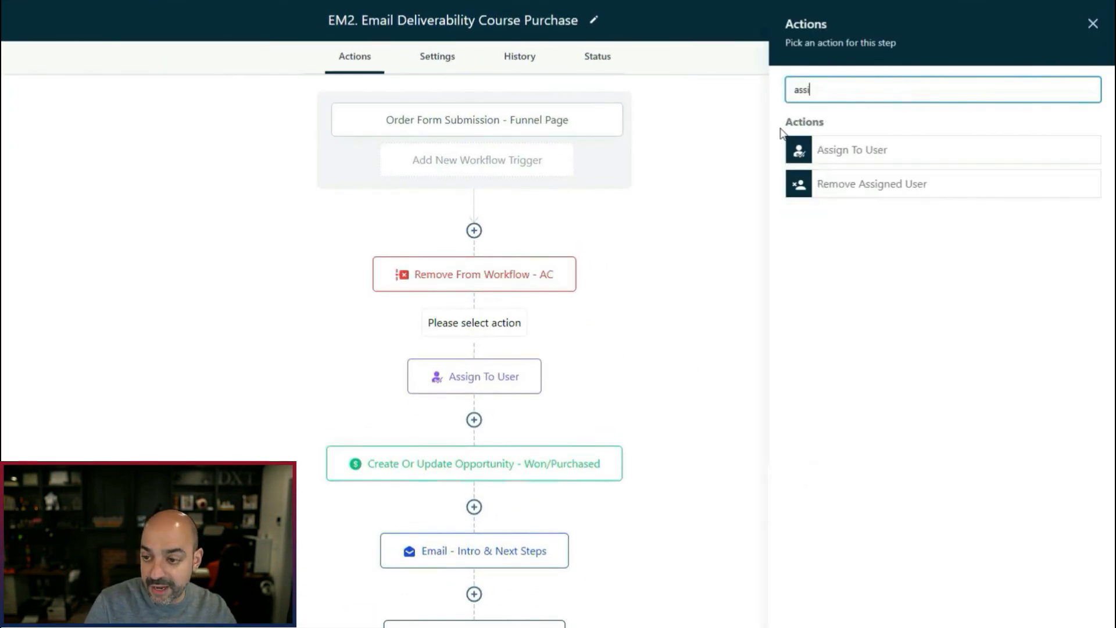
key(BackSpace)
key(BackSpace)
key(BackSpace)
key(BackSpace)
key(BackSpace)
key(BackSpace)
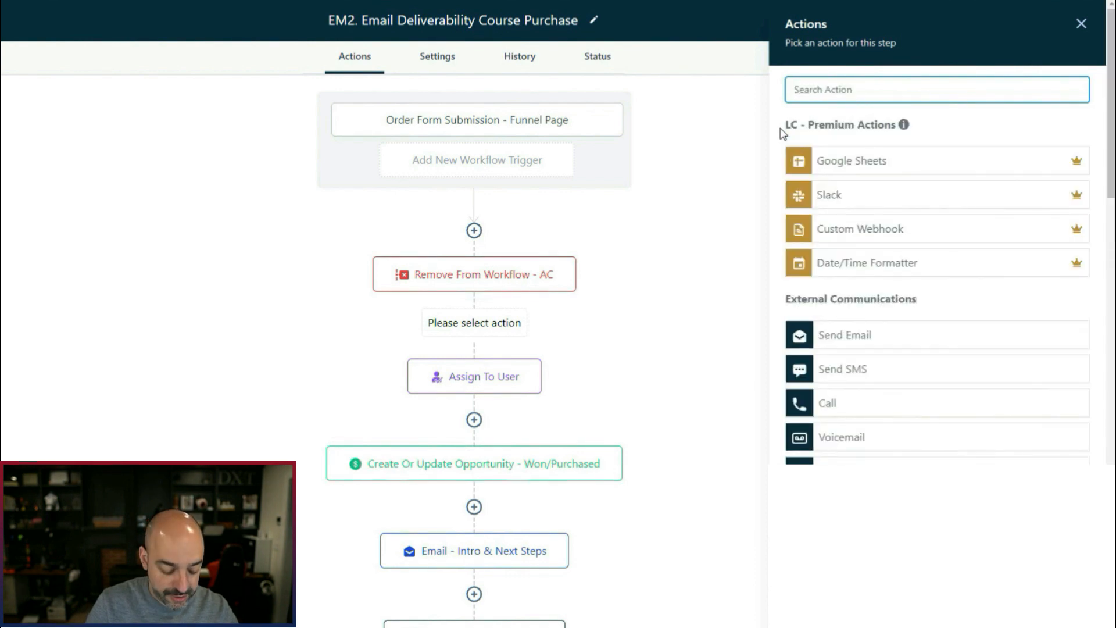
text(contact)
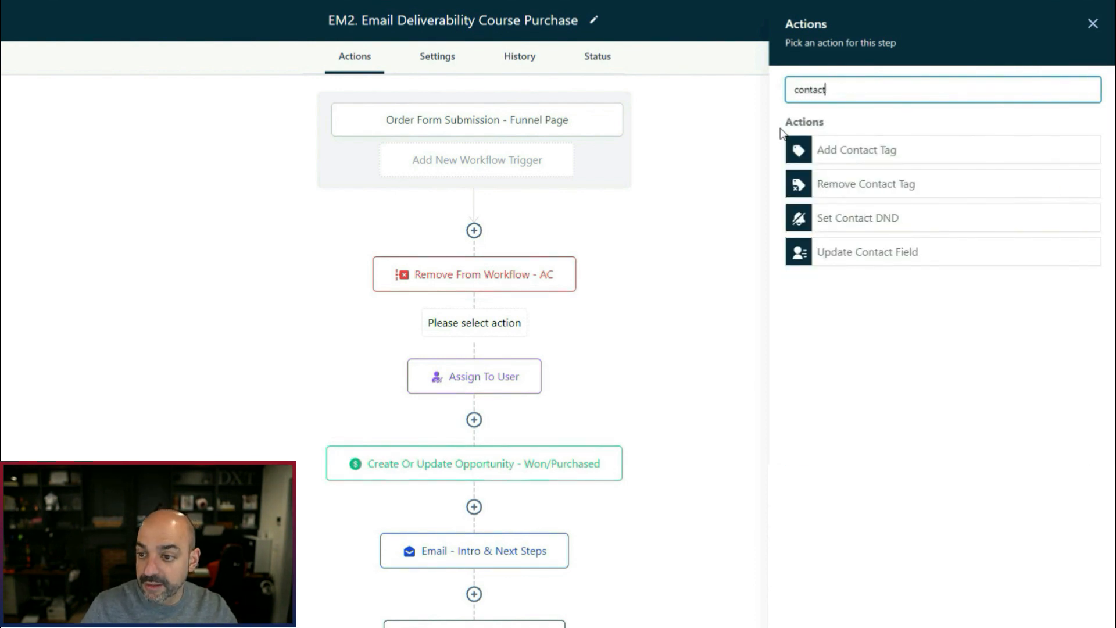
click(832, 150)
Step: Create the new tag "Email :: Course purchase" and assign it to the Add Contact Tag action
click(850, 183)
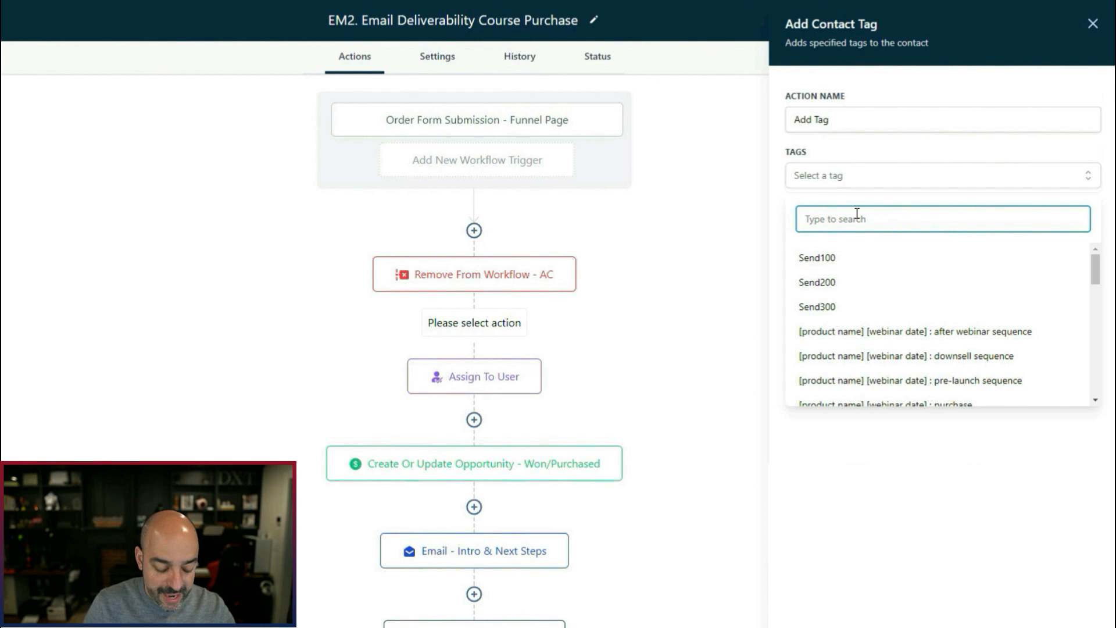
text(Email)
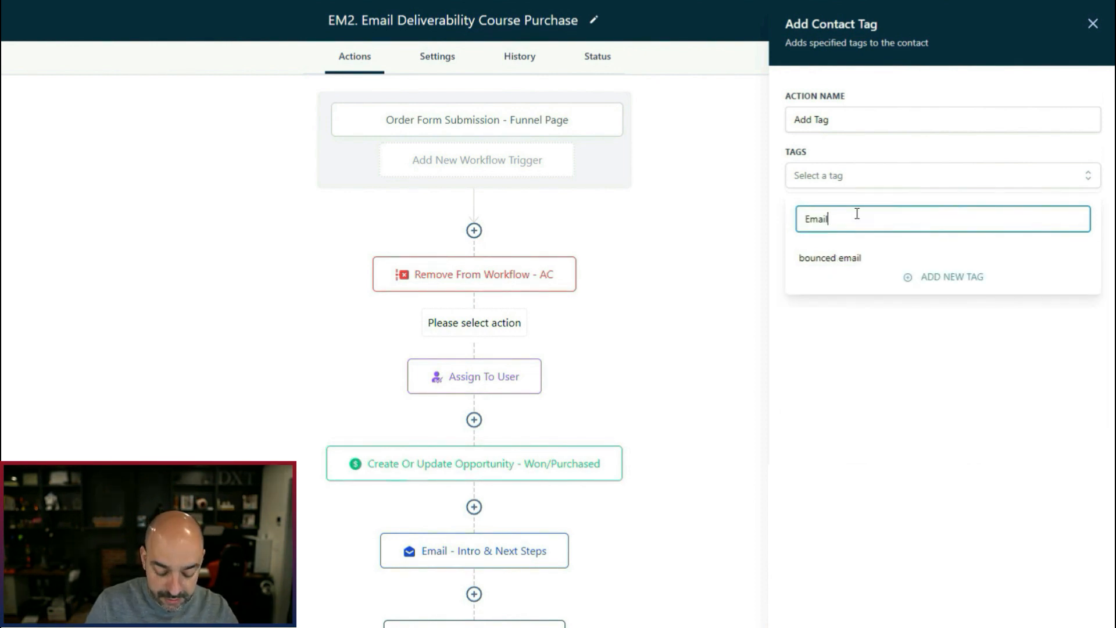
text( ::)
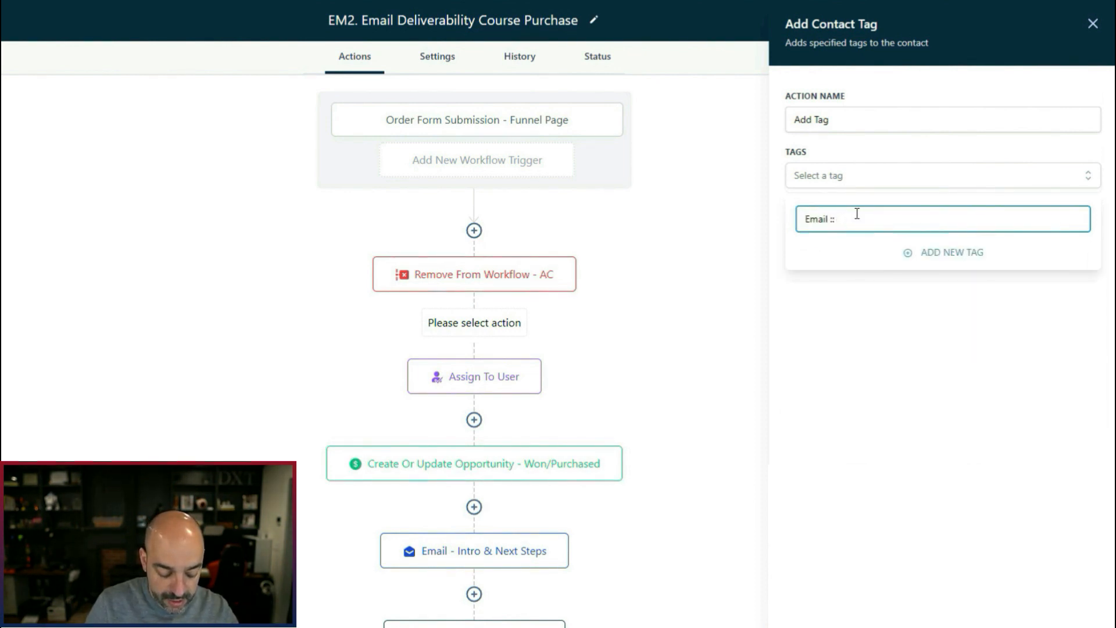
text( Dourse purchase)
click(903, 123)
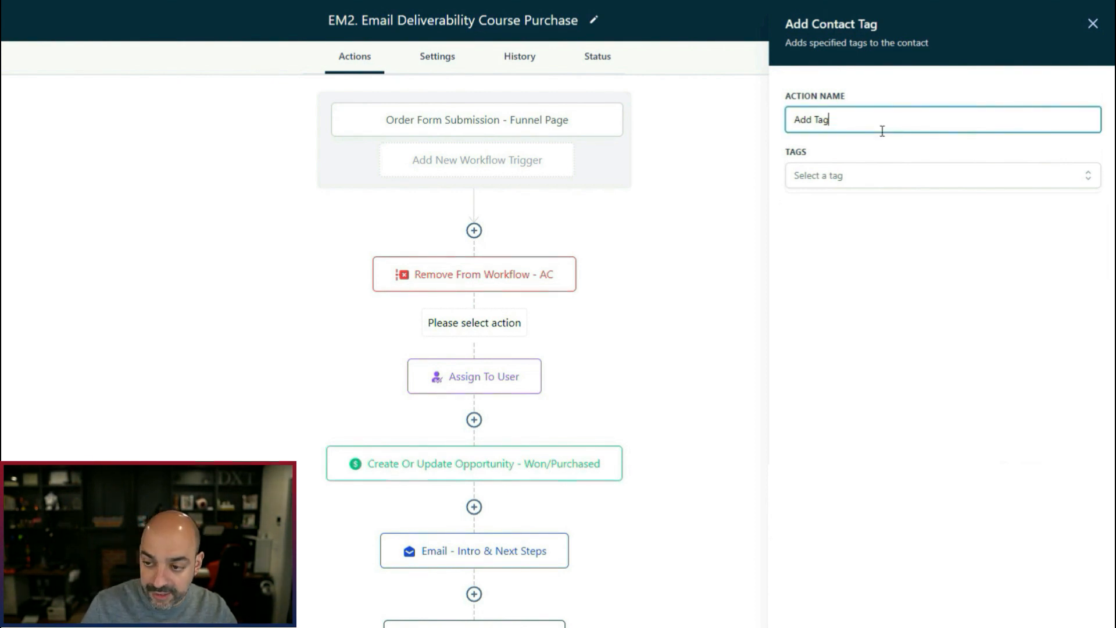
click(839, 177)
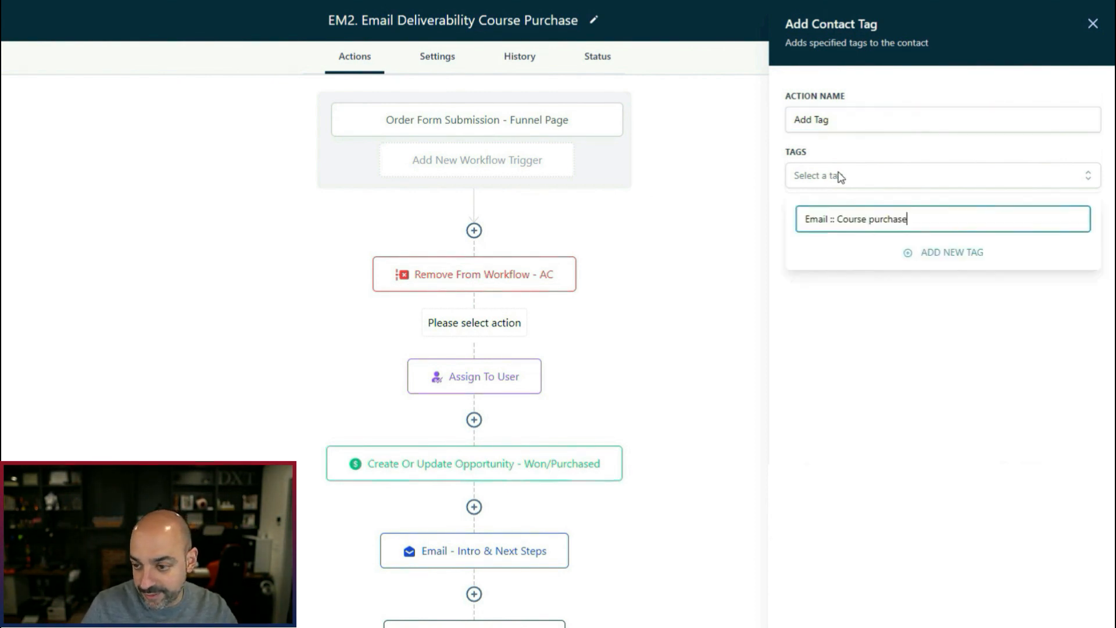
click(954, 264)
Step: Rename the tag action to "Add Tag - Course Purchase", then save the action and the workflow
click(882, 118)
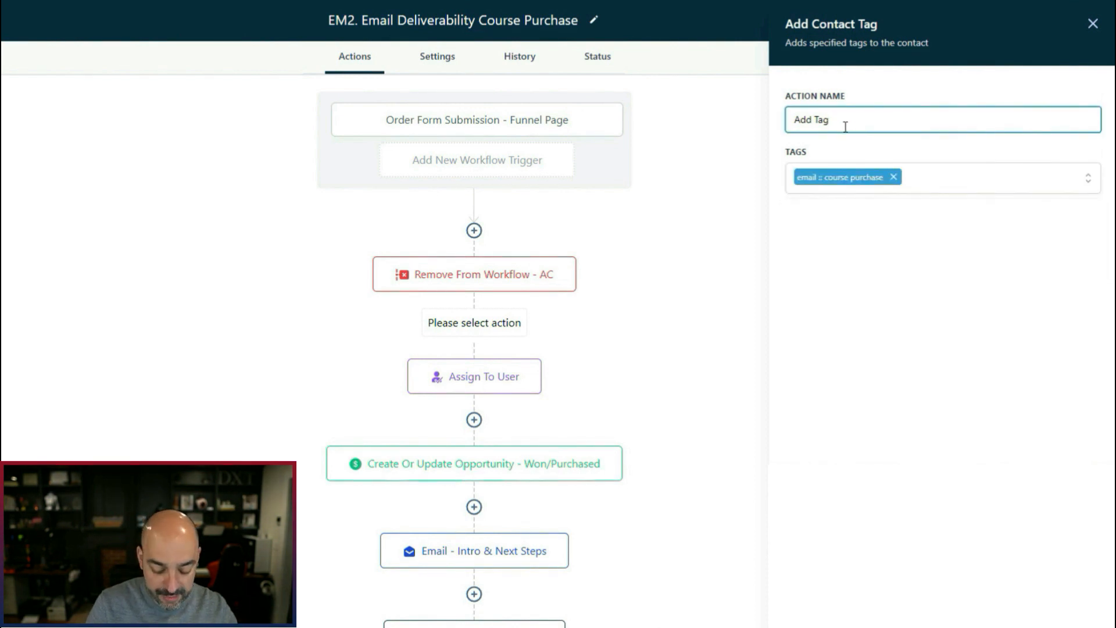
text(urse Purchase)
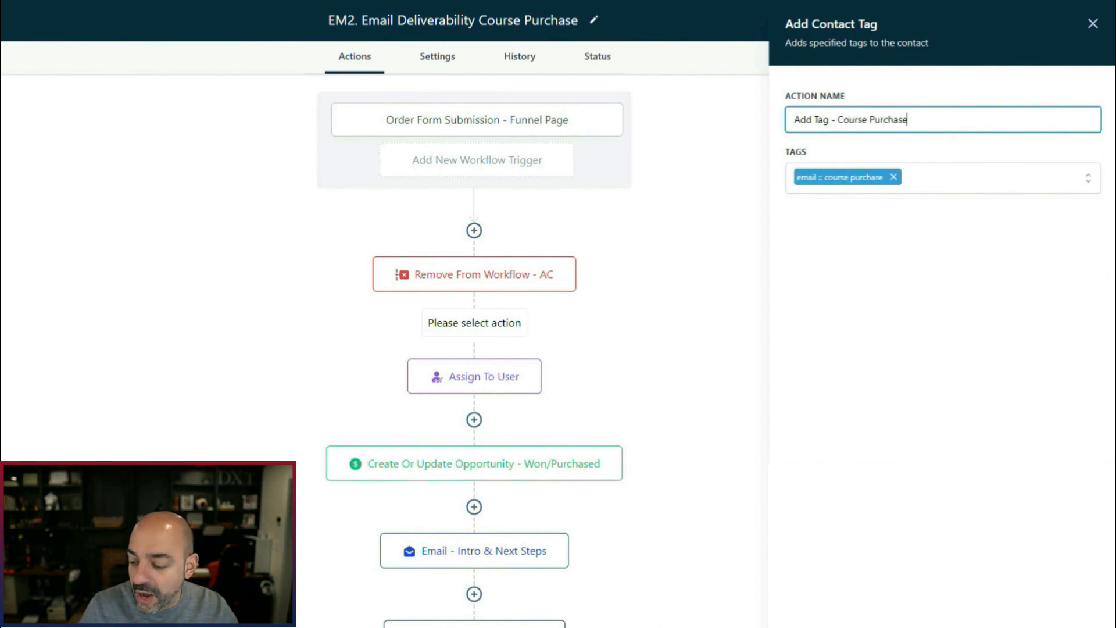
key(Return)
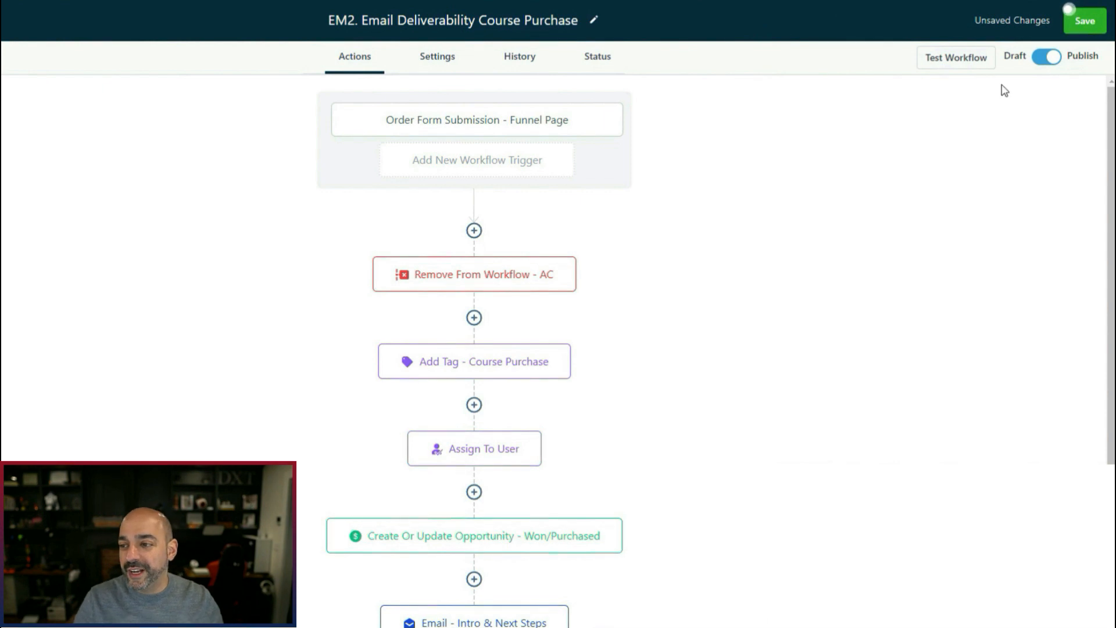
click(1085, 21)
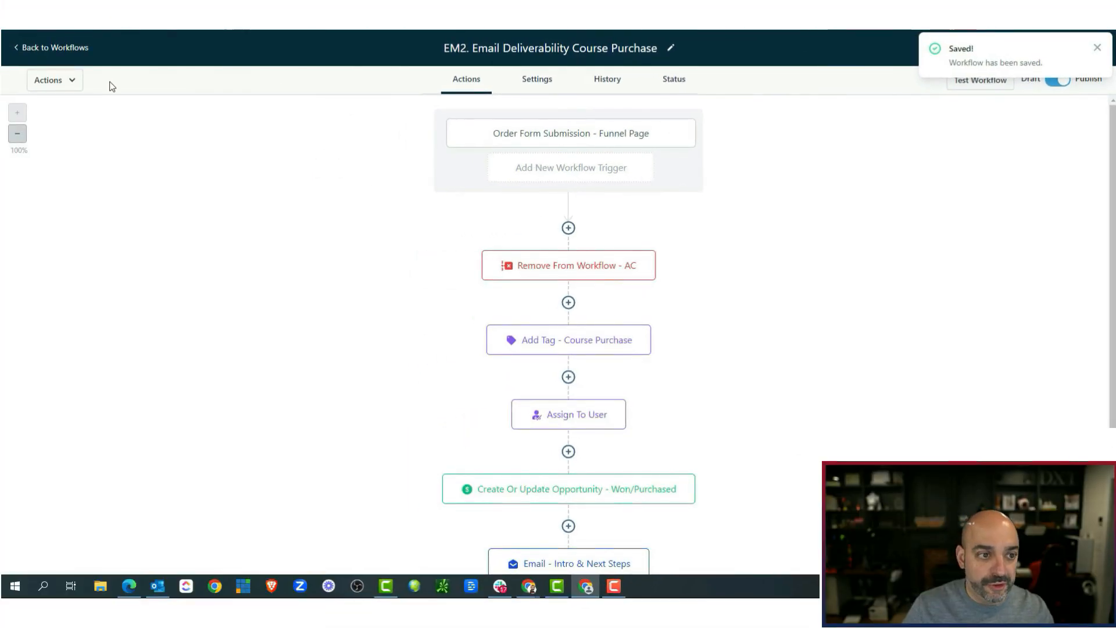
Step: Publish the EM3 Email Deliverability Course Order Bump Purchase workflow and return to the workflow list
click(78, 48)
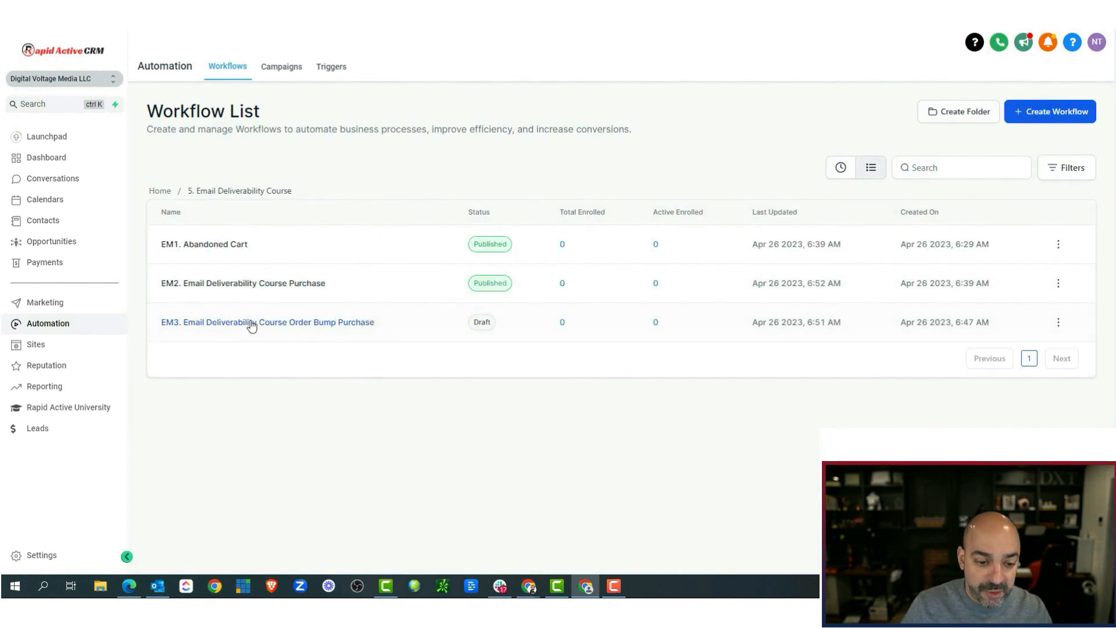
click(251, 323)
scroll(605, 244, down, 1)
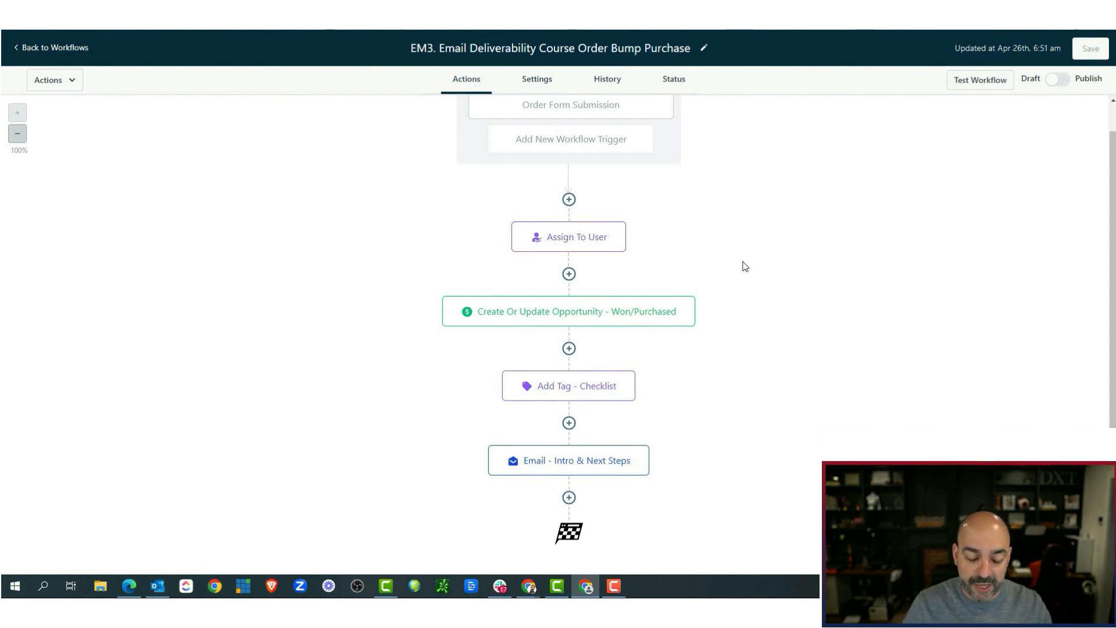
scroll(739, 282, up, 1)
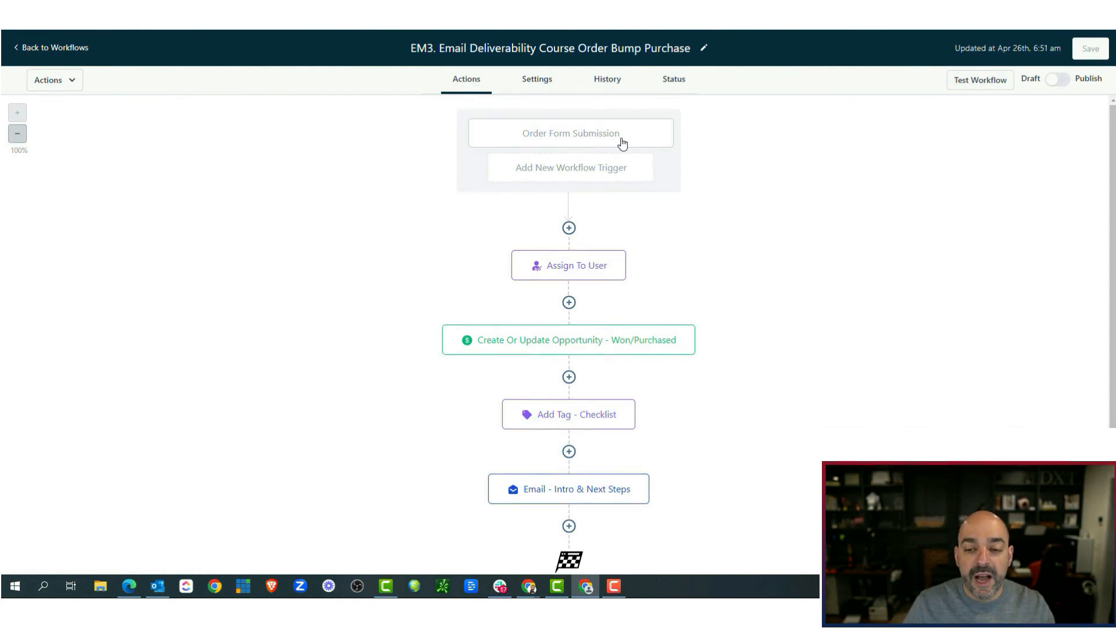
click(1062, 80)
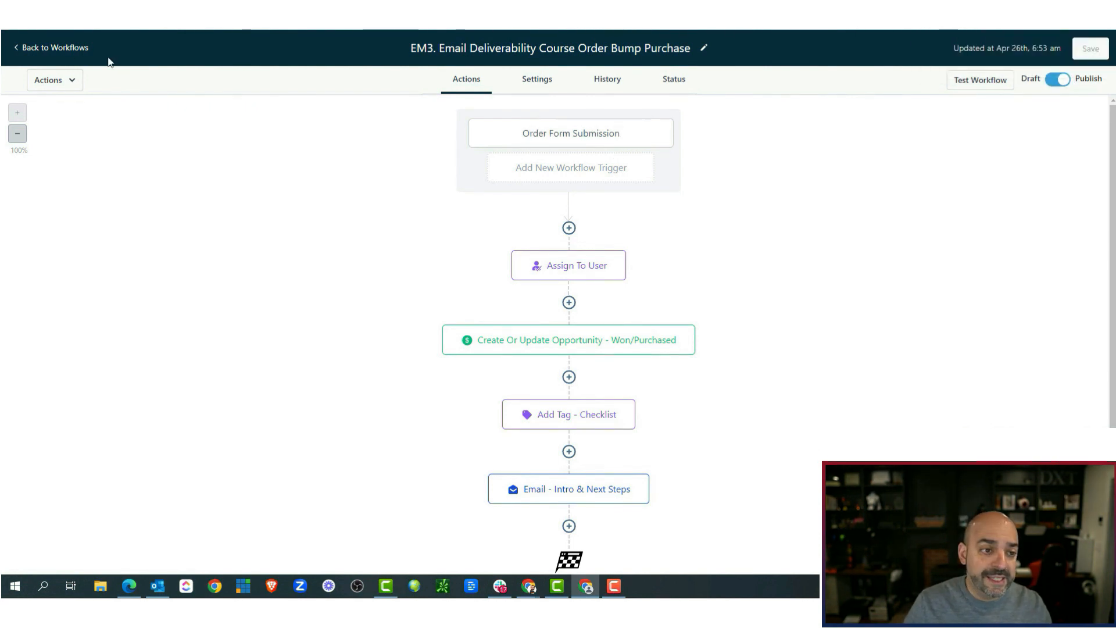
click(79, 49)
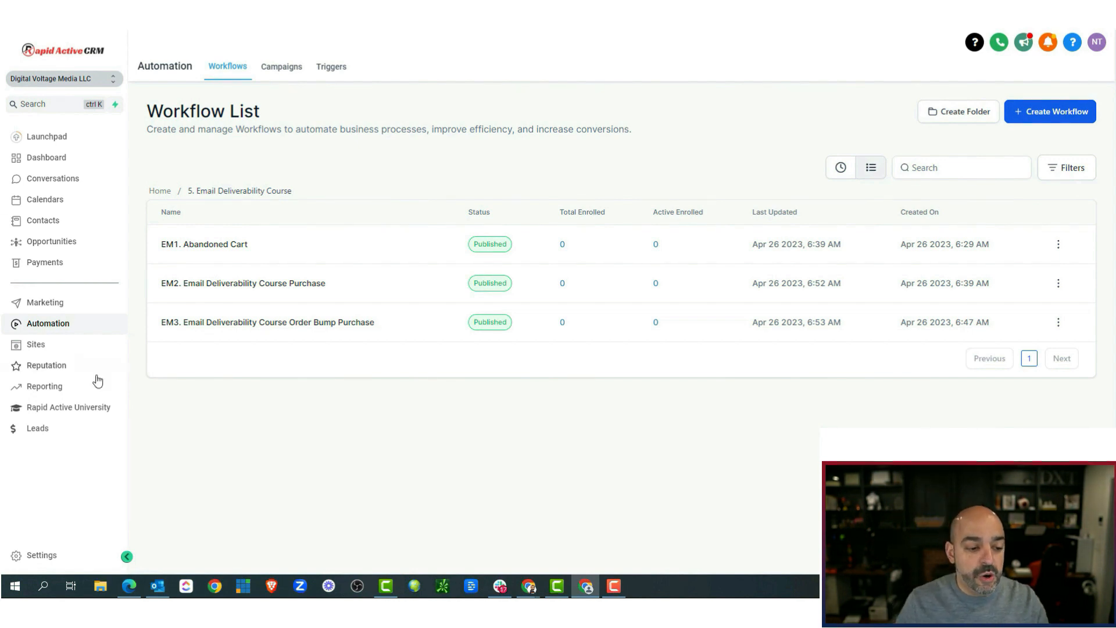
Step: Search the site forms for "refund" and add a new blank form
click(30, 346)
mouse_move(487, 72)
click(480, 93)
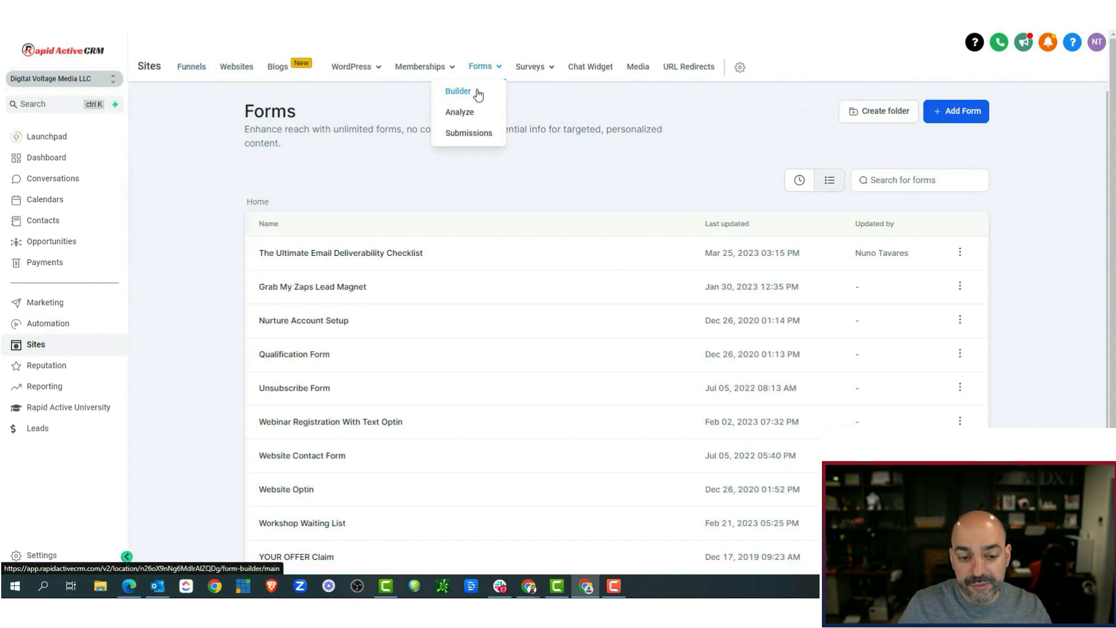
click(905, 178)
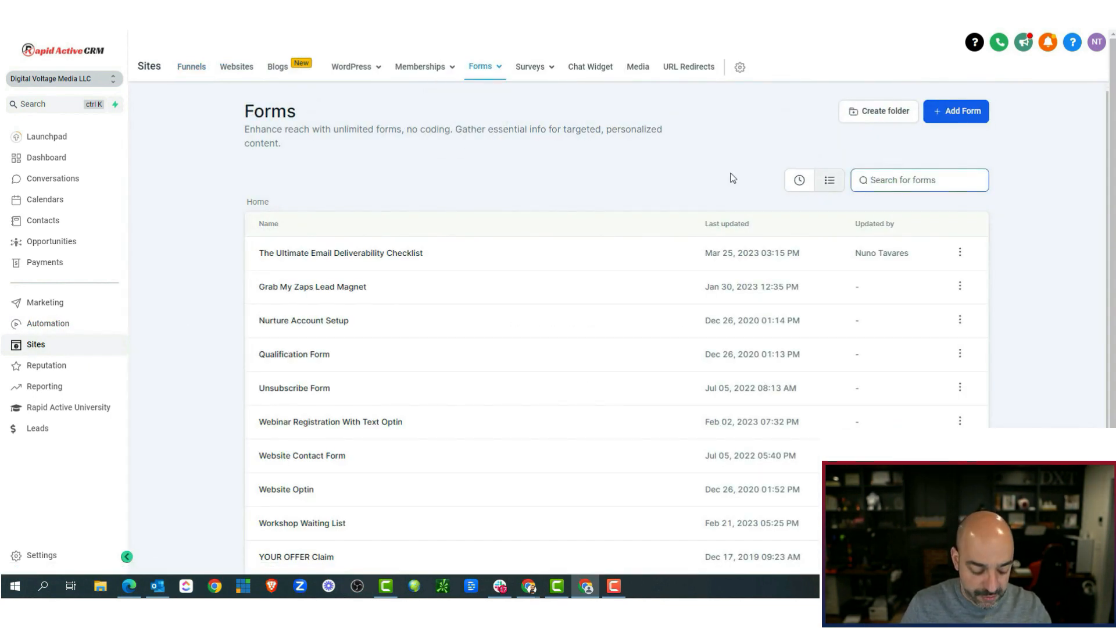
text(refund)
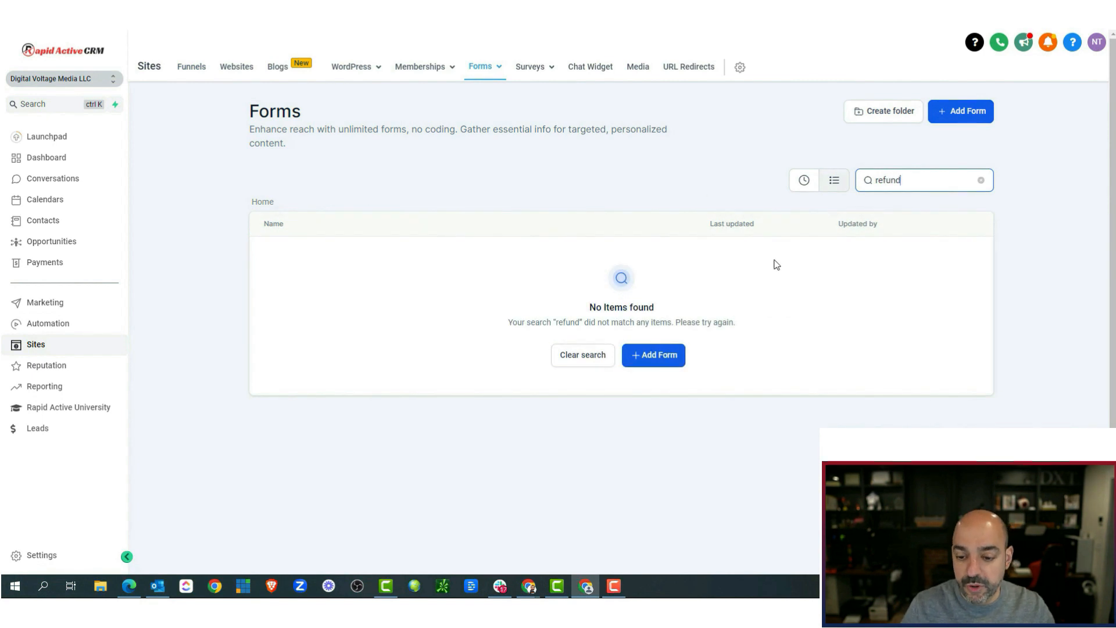
click(674, 356)
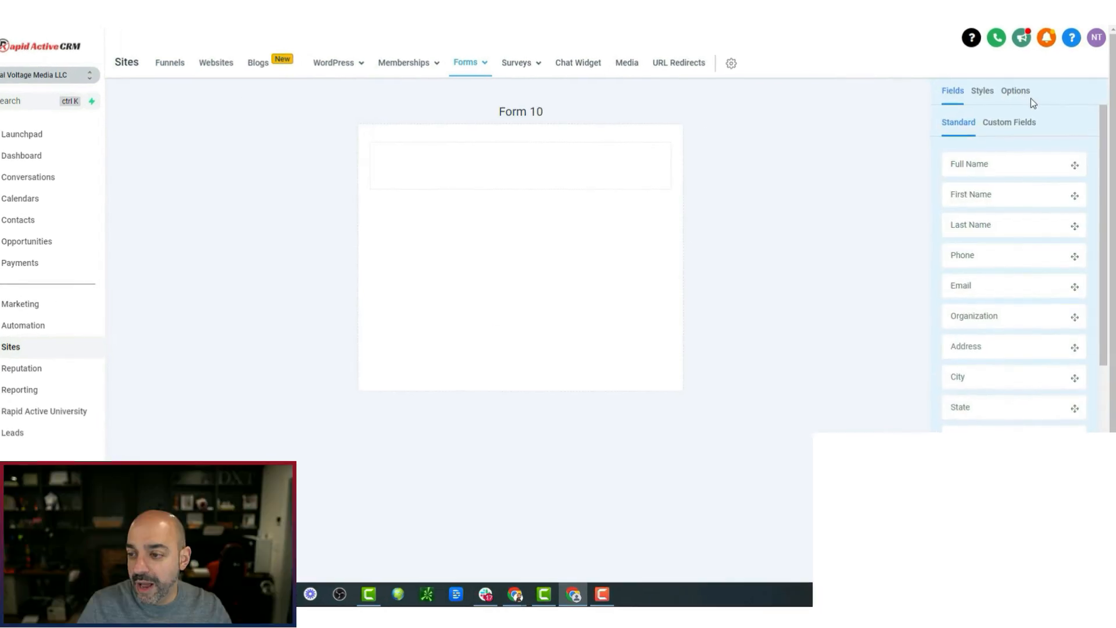
Step: Name the new form "Refund Form"
click(1030, 95)
drag(992, 160, 895, 166)
text(Refund Form,)
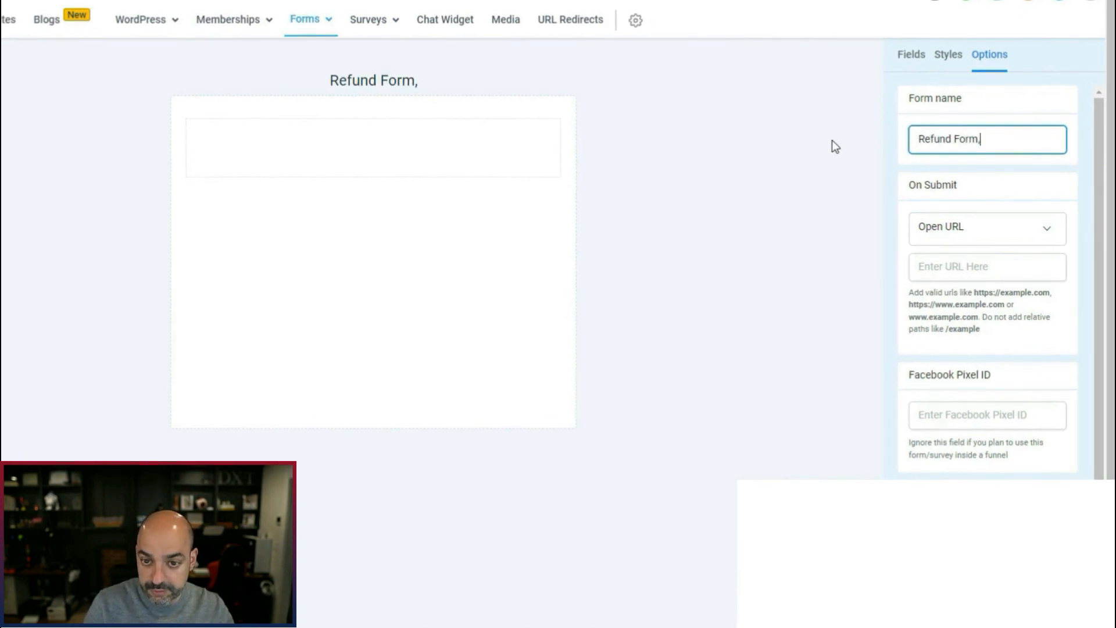
key(BackSpace)
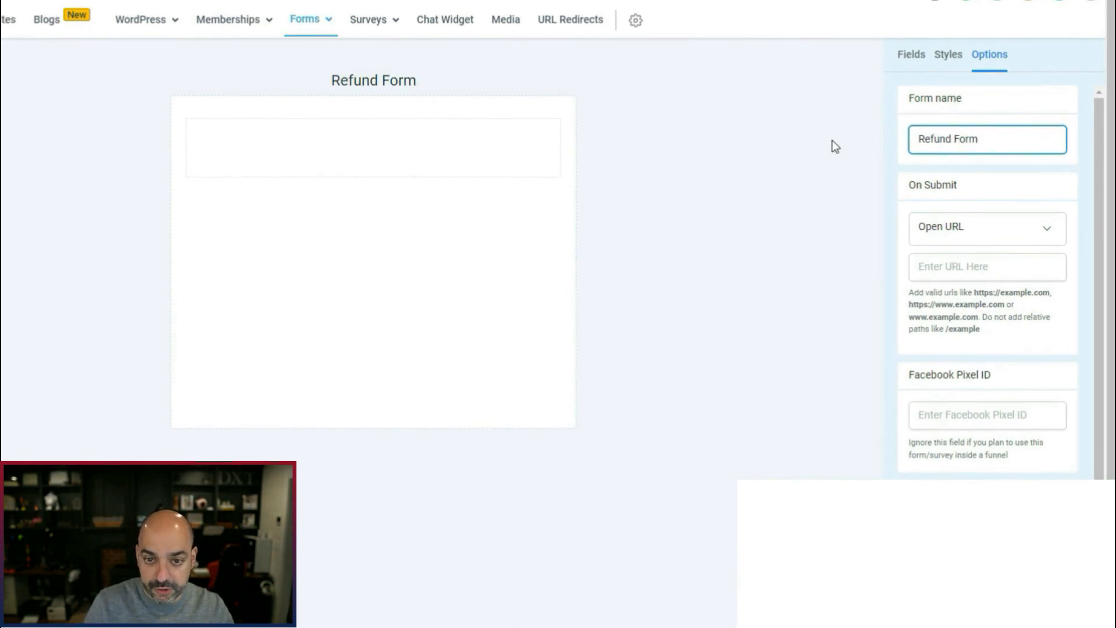
click(859, 166)
Step: Add the standard First Name, Last Name and Email fields to the Refund Form in that order
click(905, 56)
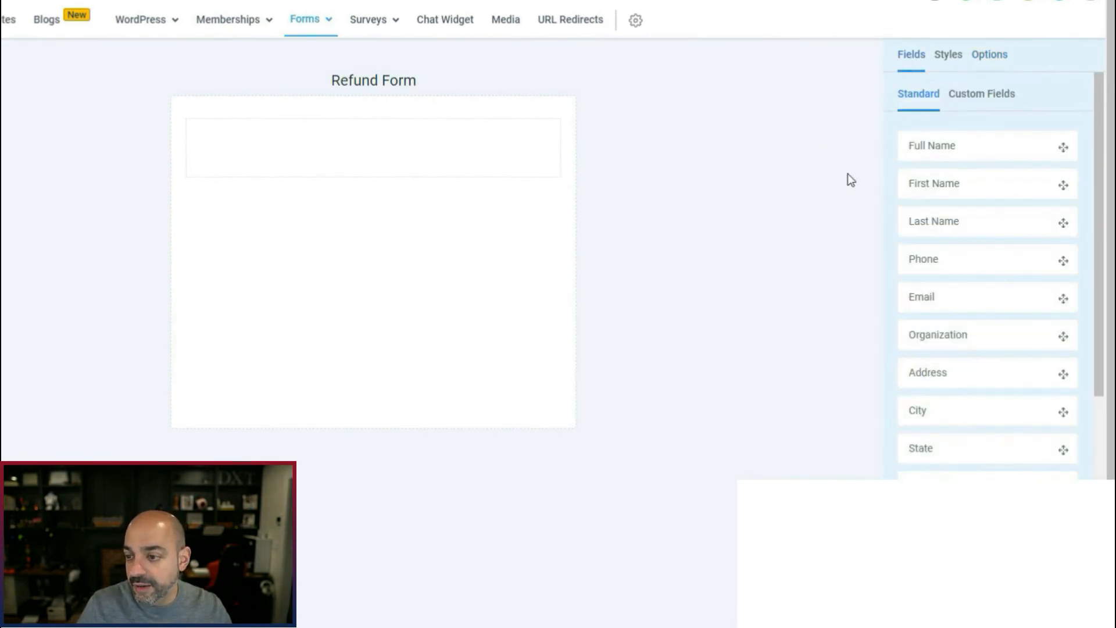
drag(987, 189, 478, 160)
drag(976, 207, 484, 212)
click(440, 154)
click(825, 257)
drag(982, 298, 338, 296)
Step: Set the Email field's placeholder to "Email that you purchased with"
click(338, 295)
double_click(970, 162)
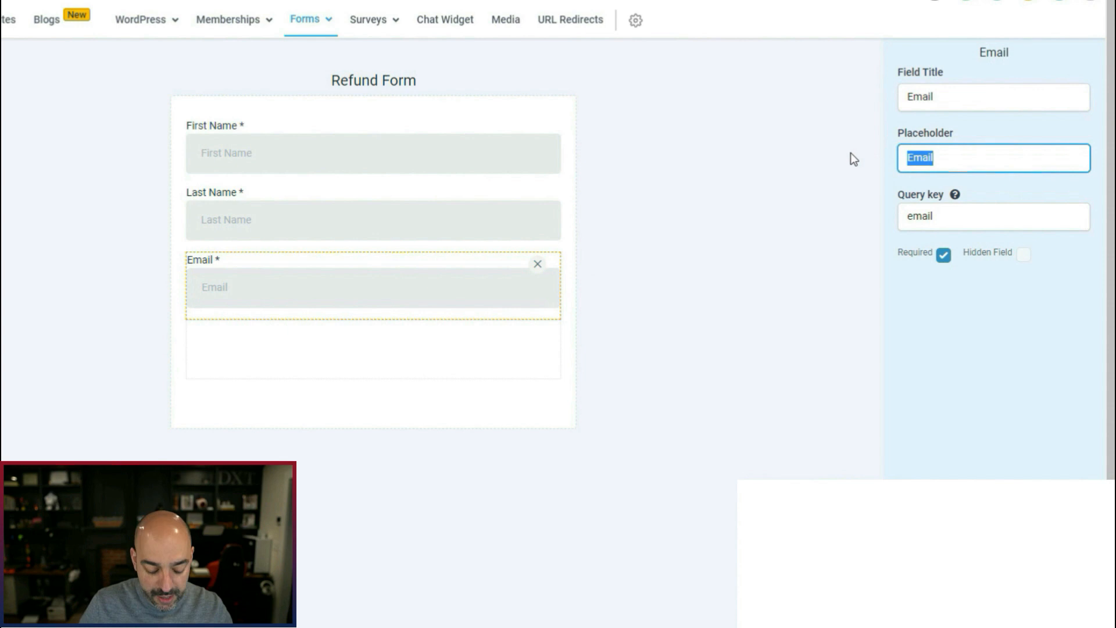
text(Email ty)
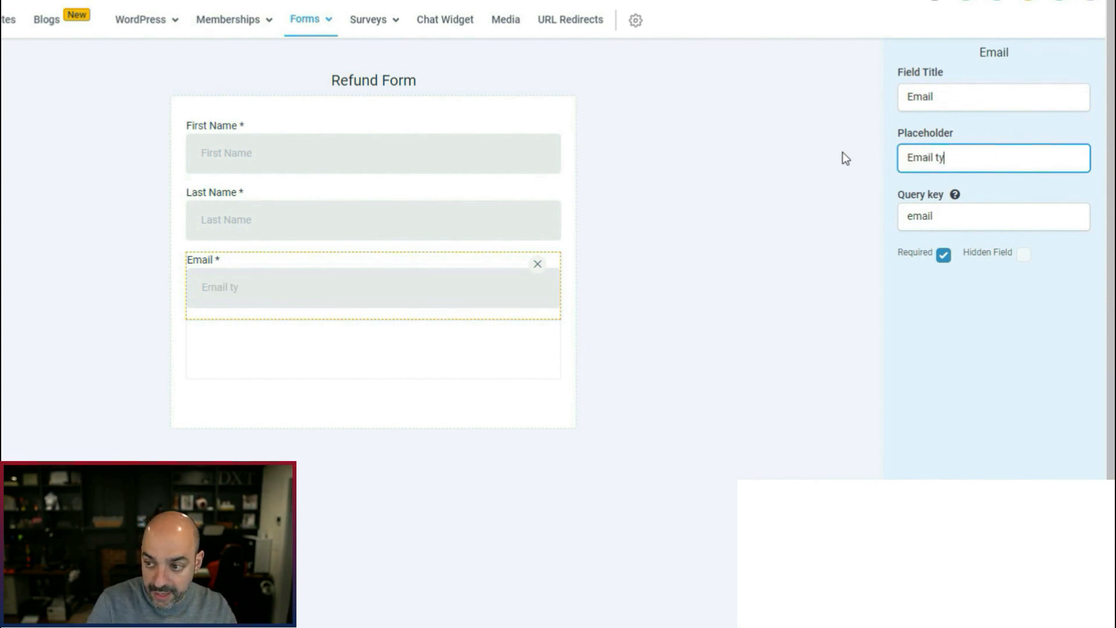
key(BackSpace)
text(hat you)
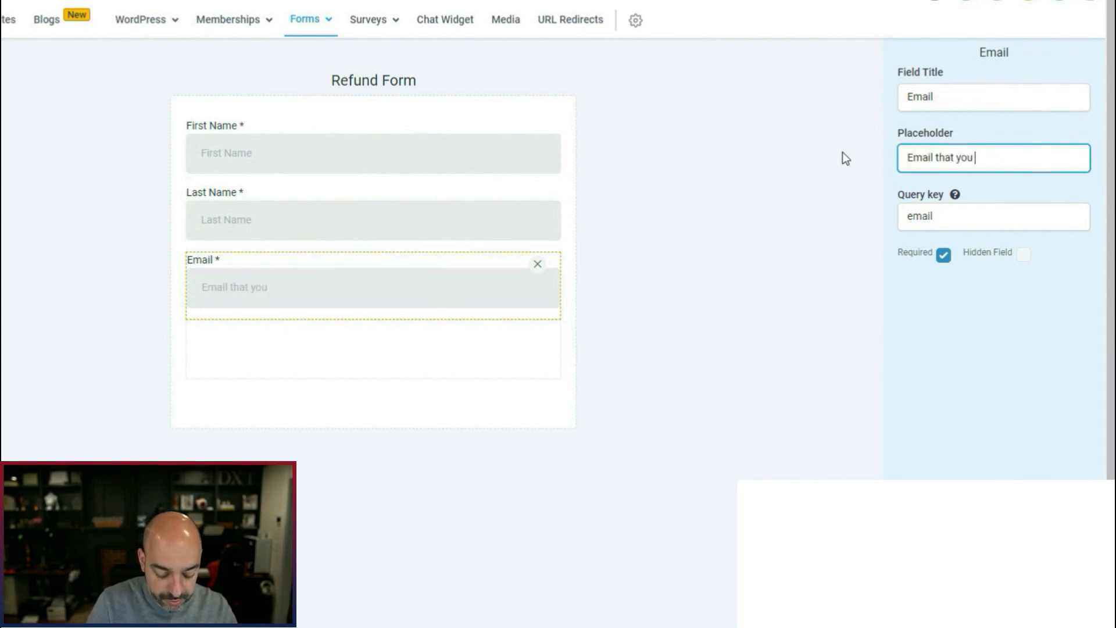
key(BackSpace)
key(BackSpace)
key(BackSpace)
text(you p)
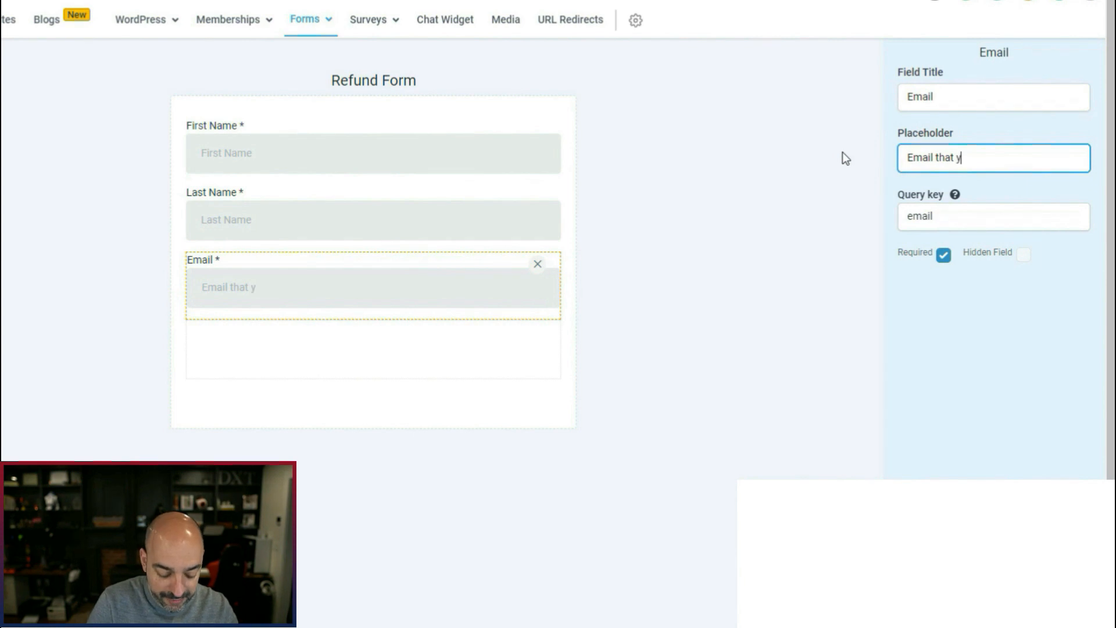
text(urchased with)
click(844, 158)
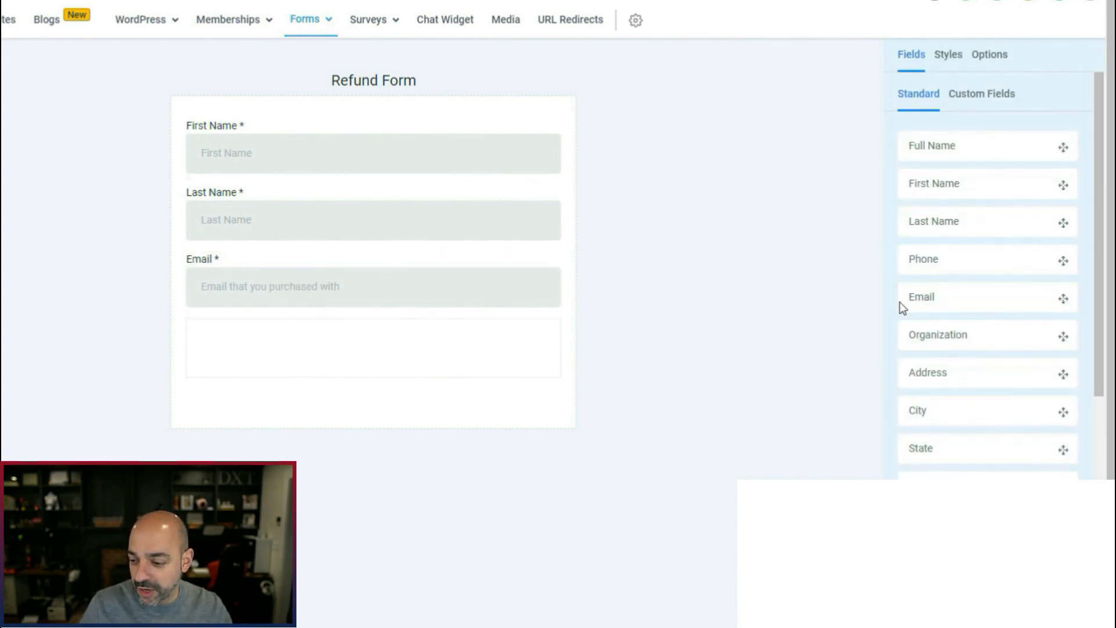
Step: Look through the standard and custom field lists for a field suited to the refund request
scroll(992, 329, down, 5)
drag(999, 500, 1062, 478)
scroll(986, 143, up, 2)
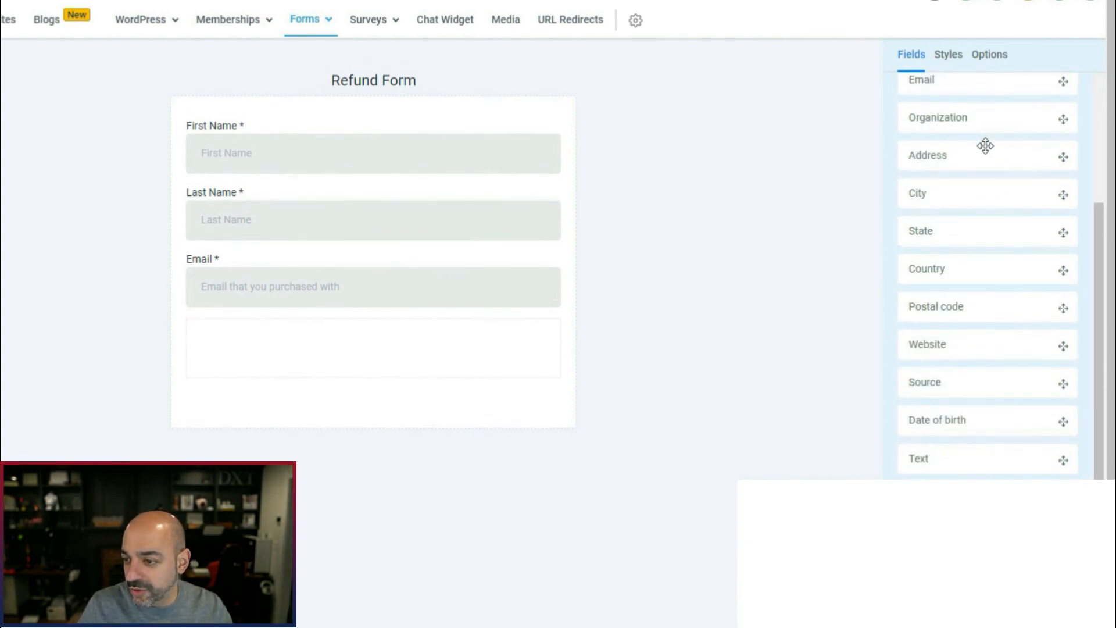
scroll(985, 146, up, 3)
click(983, 100)
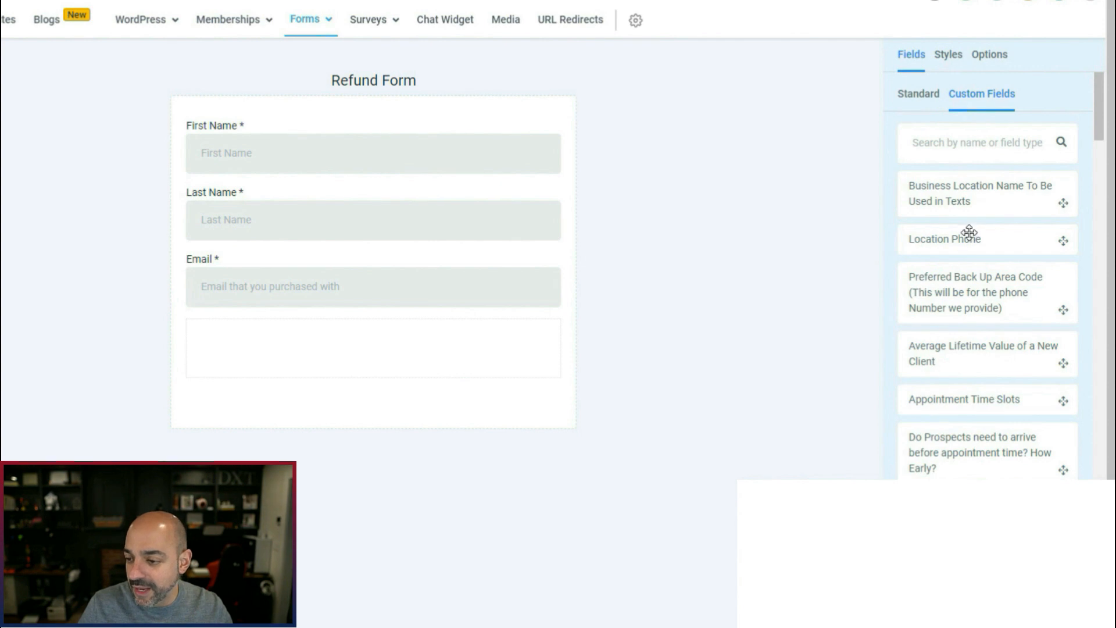
click(917, 110)
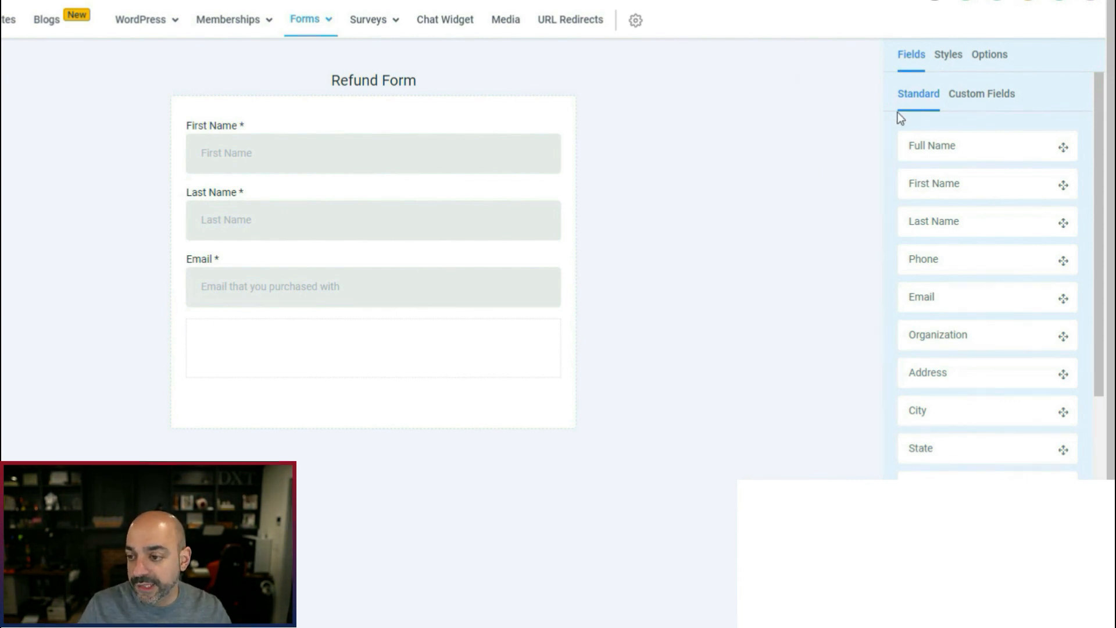
scroll(997, 169, down, 5)
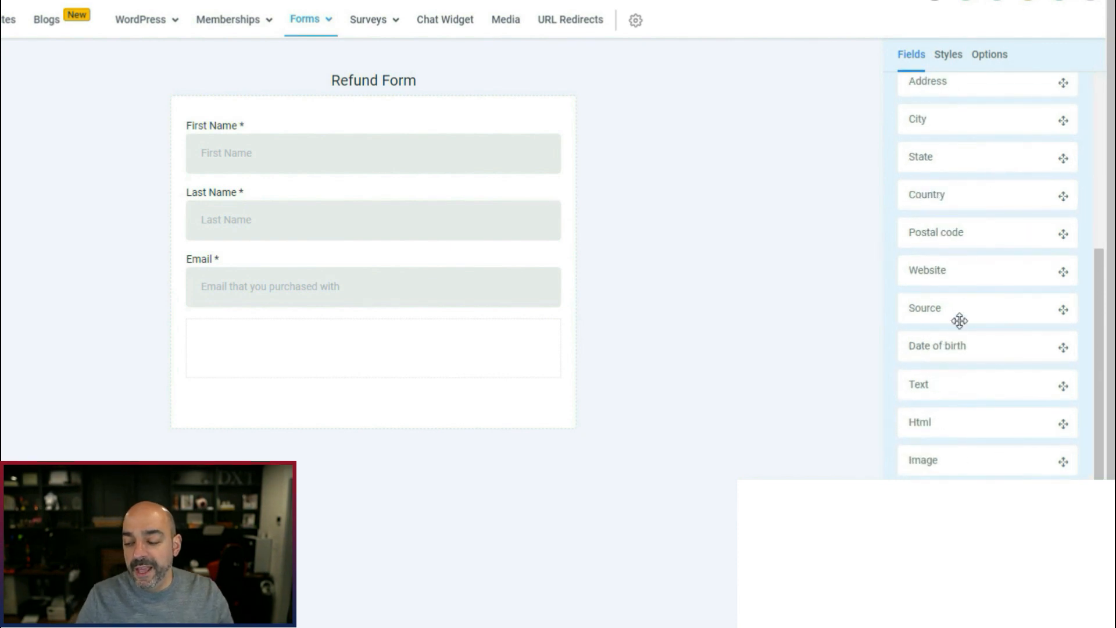
scroll(959, 320, up, 5)
click(980, 110)
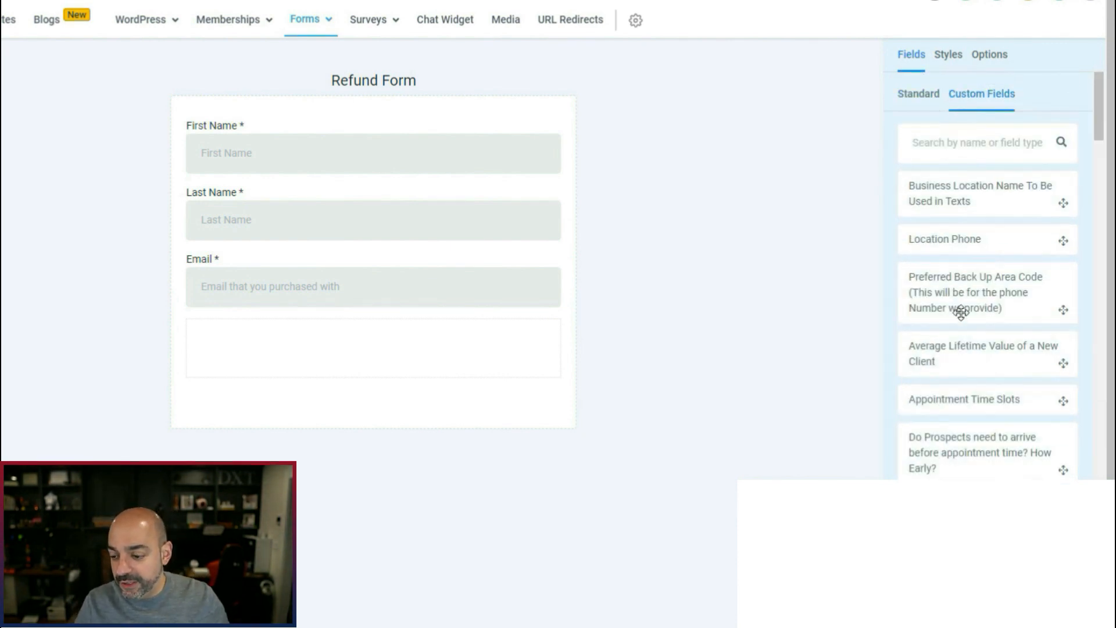
scroll(960, 311, down, 4)
scroll(977, 391, down, 3)
scroll(966, 272, up, 8)
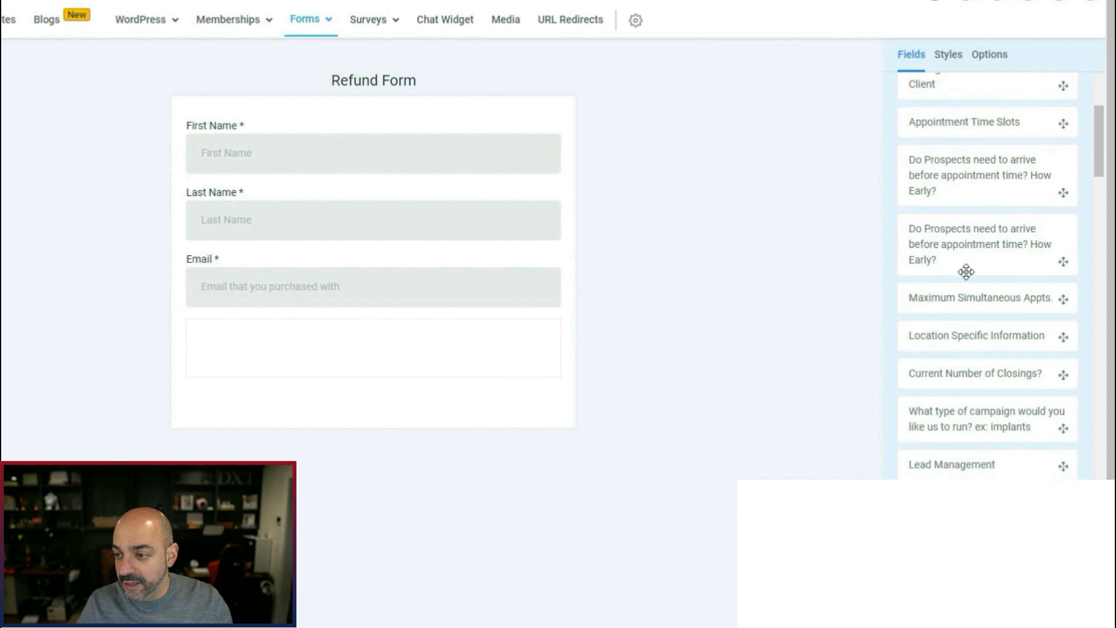
Step: Search the custom fields for "refund"
click(961, 149)
text(ewf)
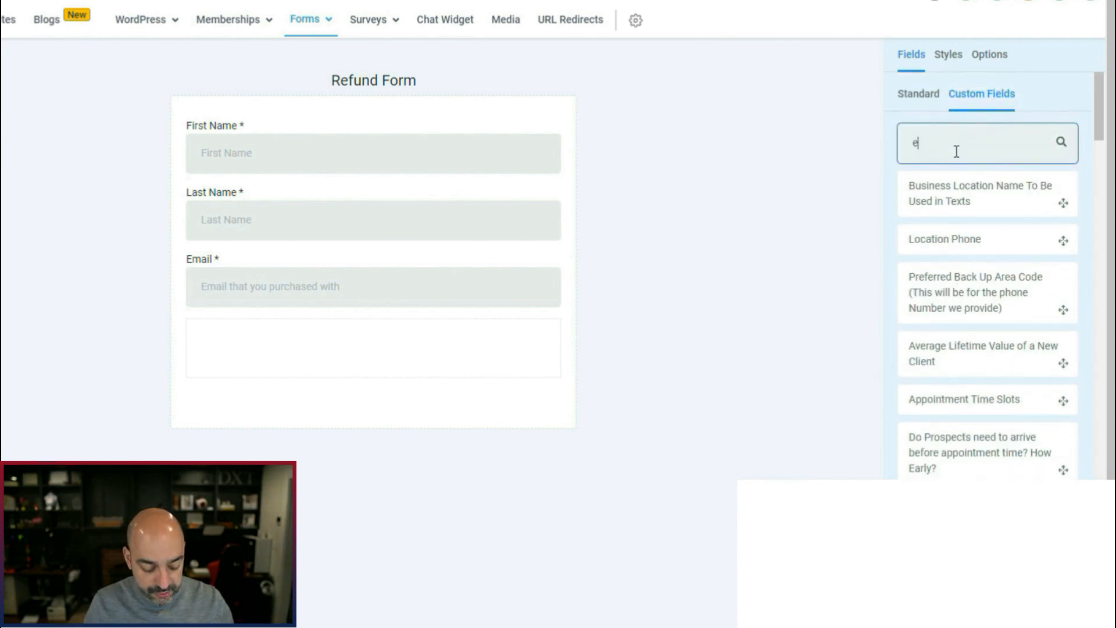
text(u)
key(BackSpace)
key(BackSpace)
key(BackSpace)
key(BackSpace)
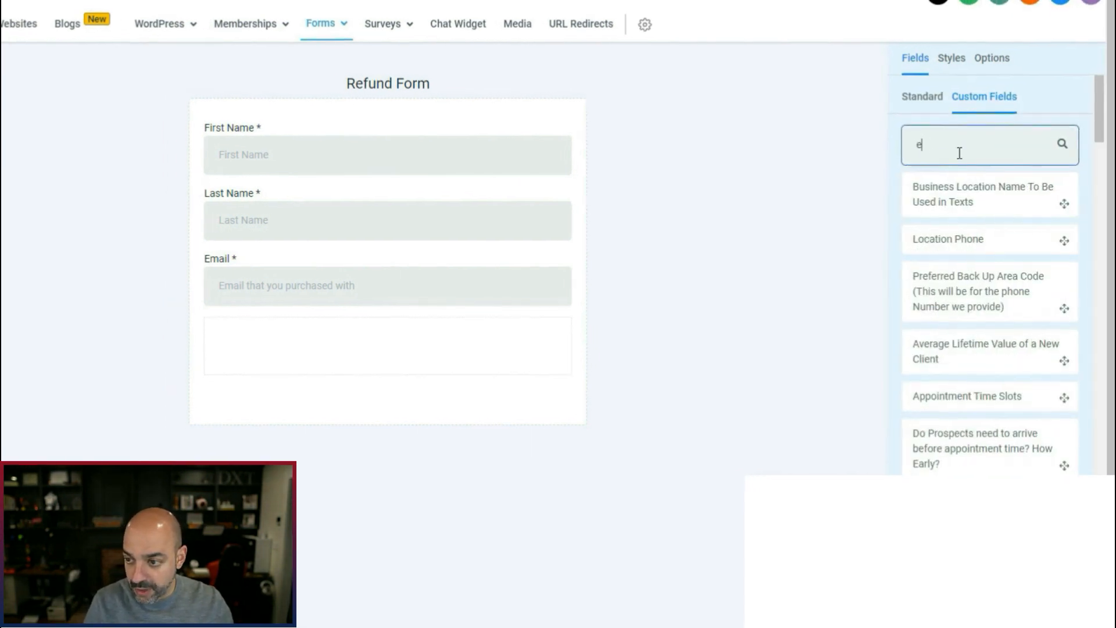
text(ewf)
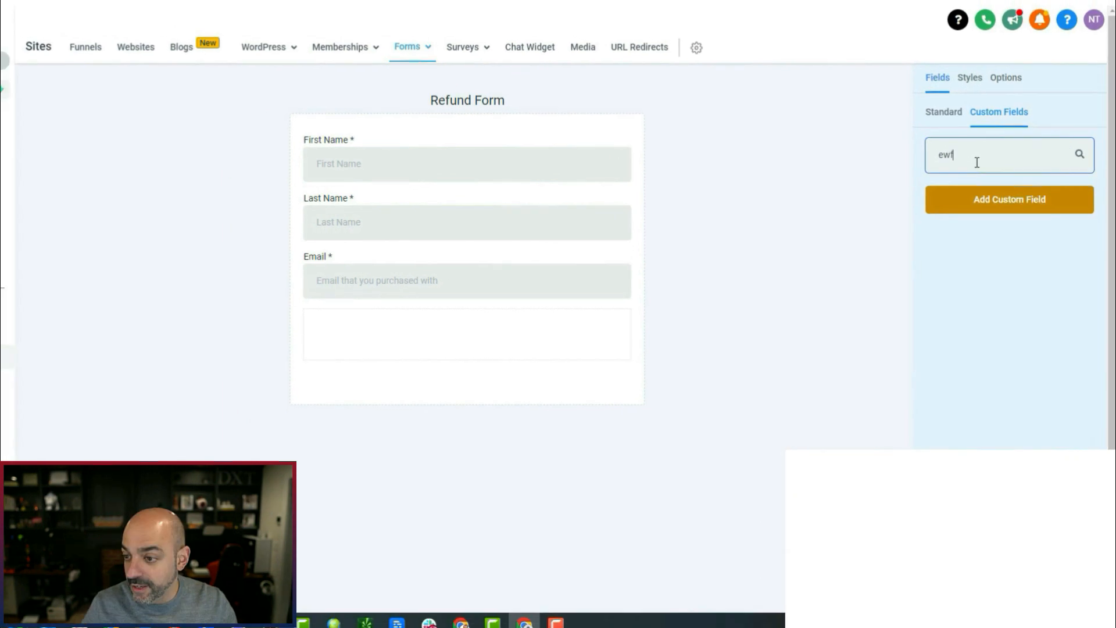
key(BackSpace)
key(BackSpace)
key(BackSpace)
text(refund)
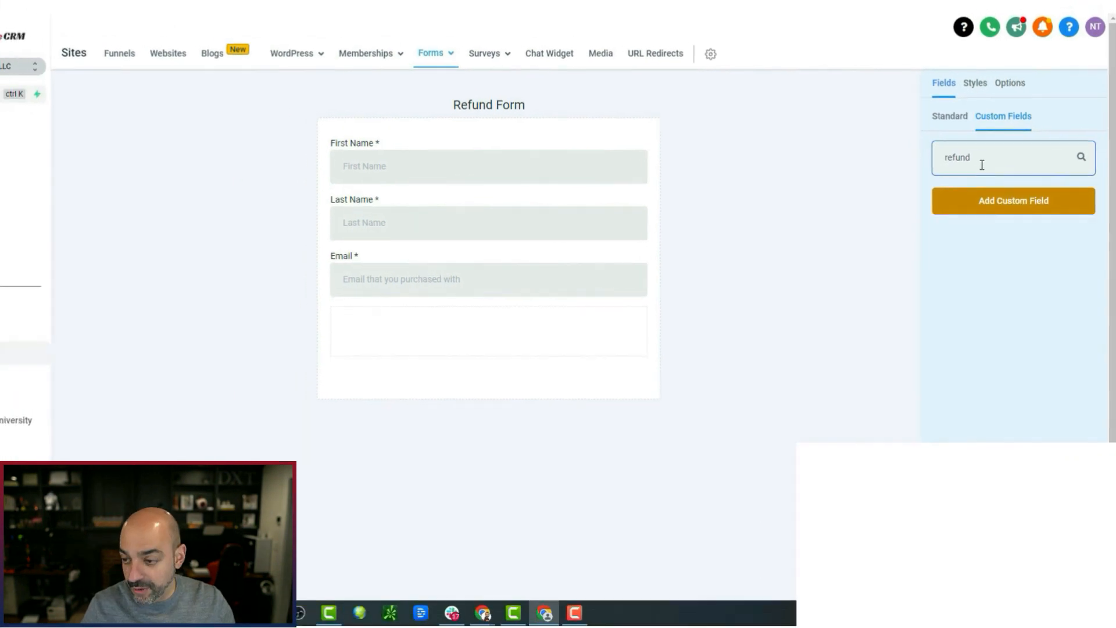
Step: Create a Multi Line custom field named "Reason for Refund" and save it
click(963, 201)
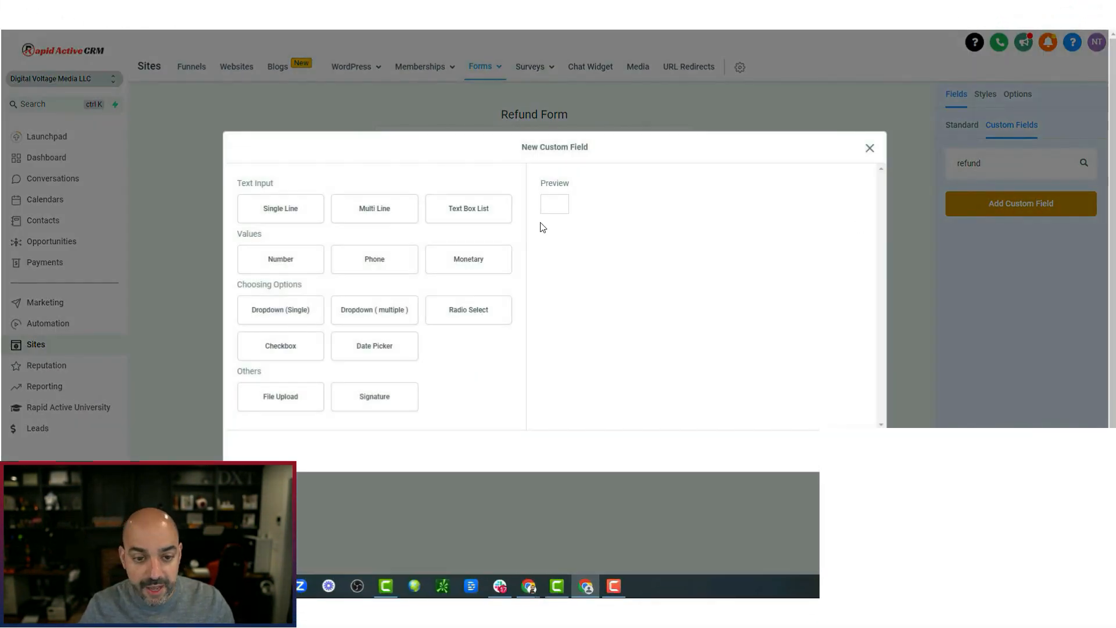
click(381, 209)
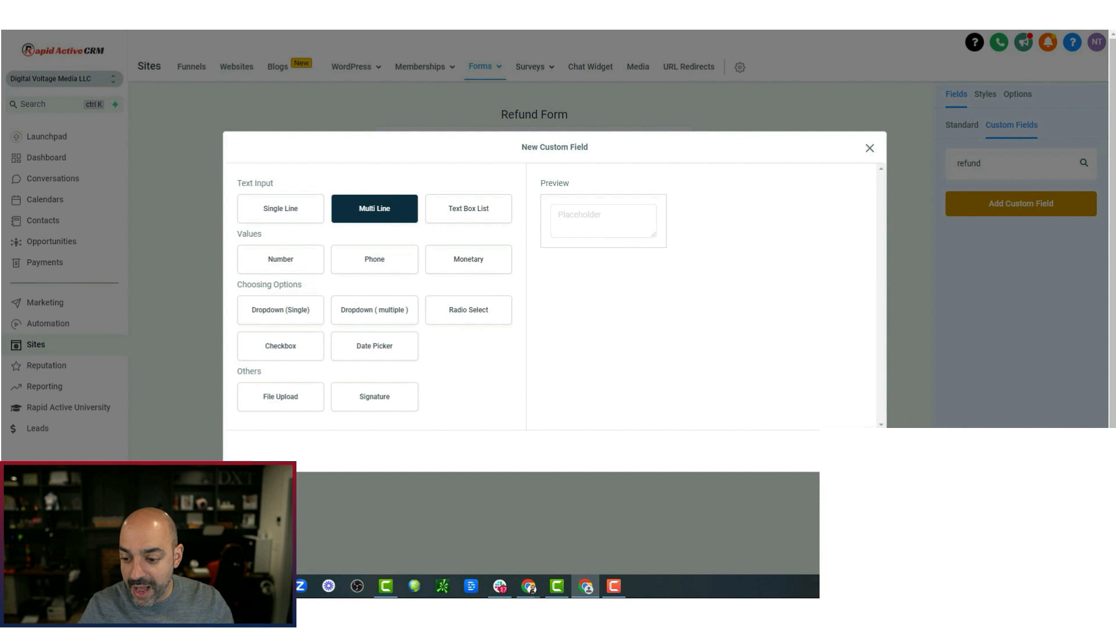
click(328, 273)
text(EW)
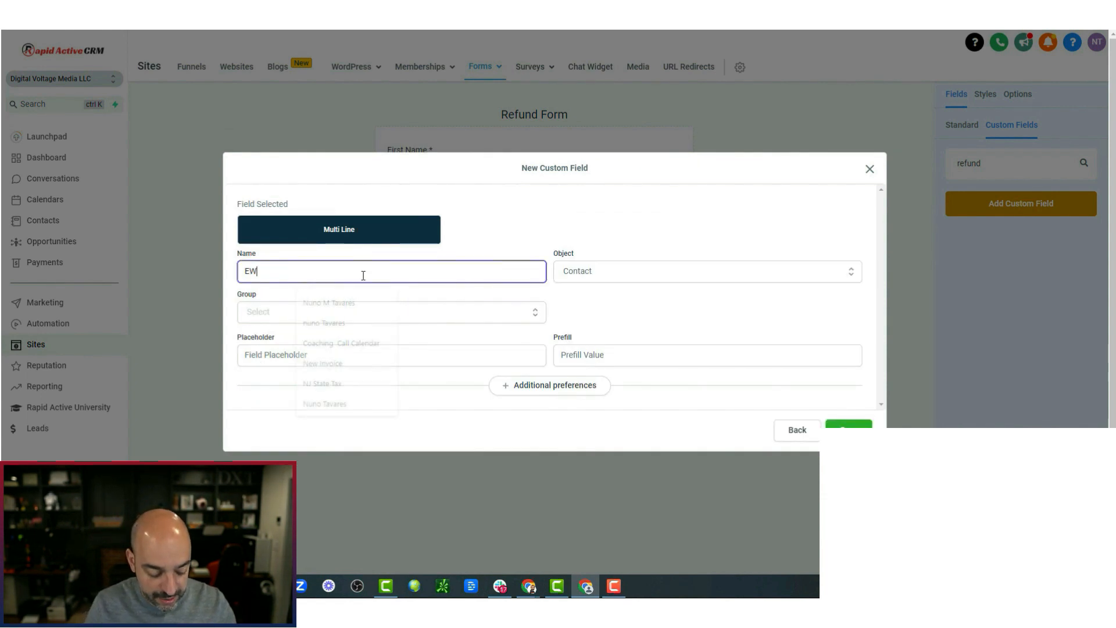
text(f)
key(BackSpace)
key(BackSpace)
key(BackSpace)
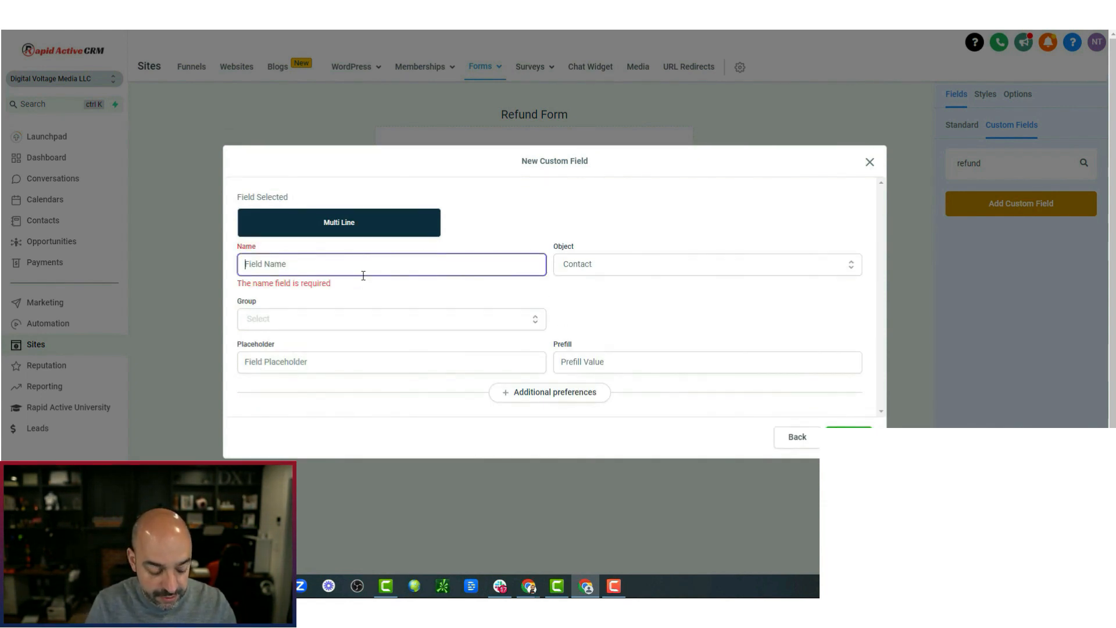
text(Reasibn)
key(BackSpace)
key(BackSpace)
key(BackSpace)
text(on for )
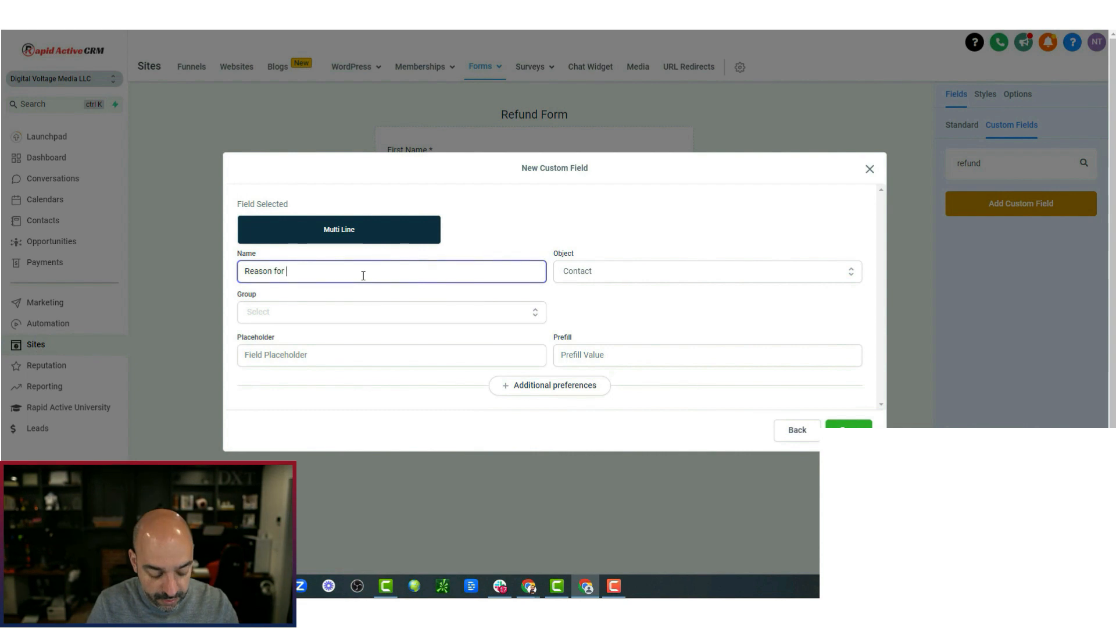
text(ref)
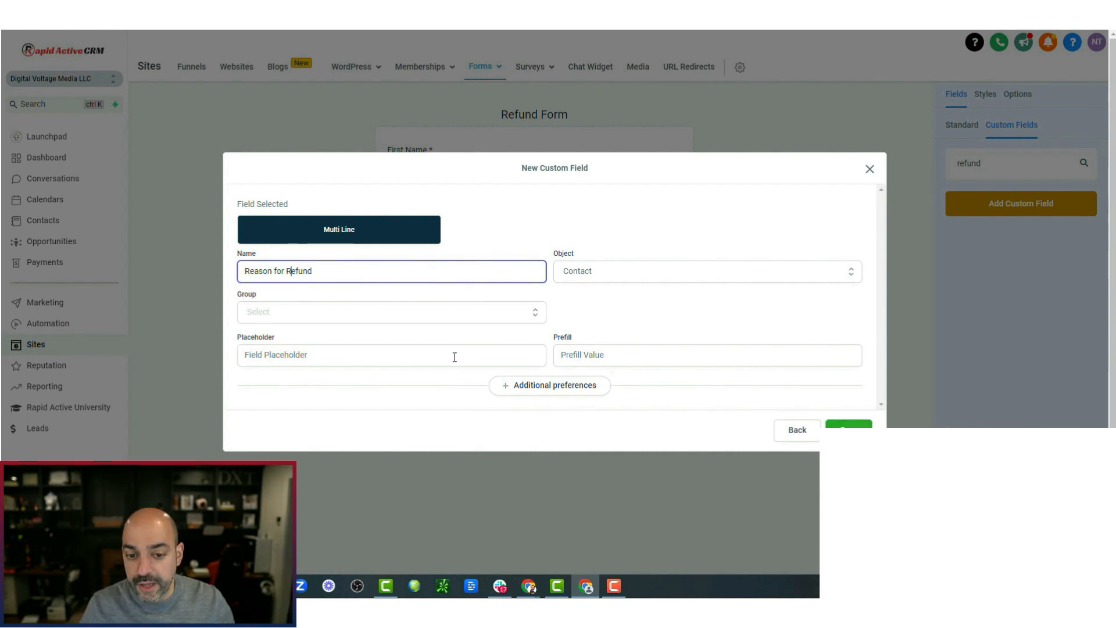
click(848, 430)
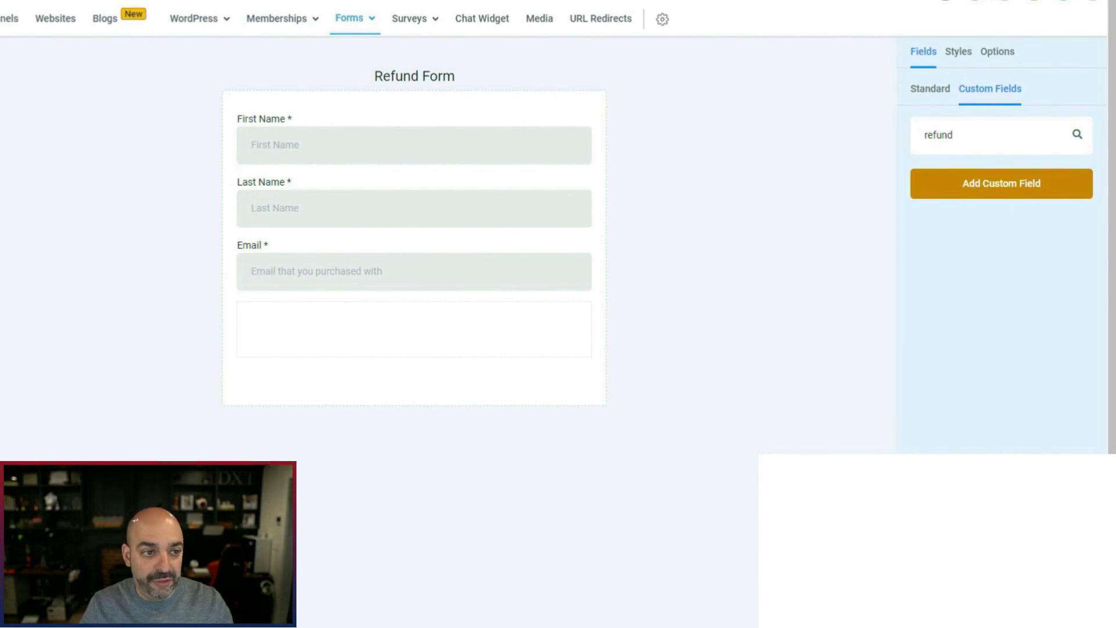
Step: Reload the form builder, find the Reason for Refund custom field and place it below the Email field
key(F5)
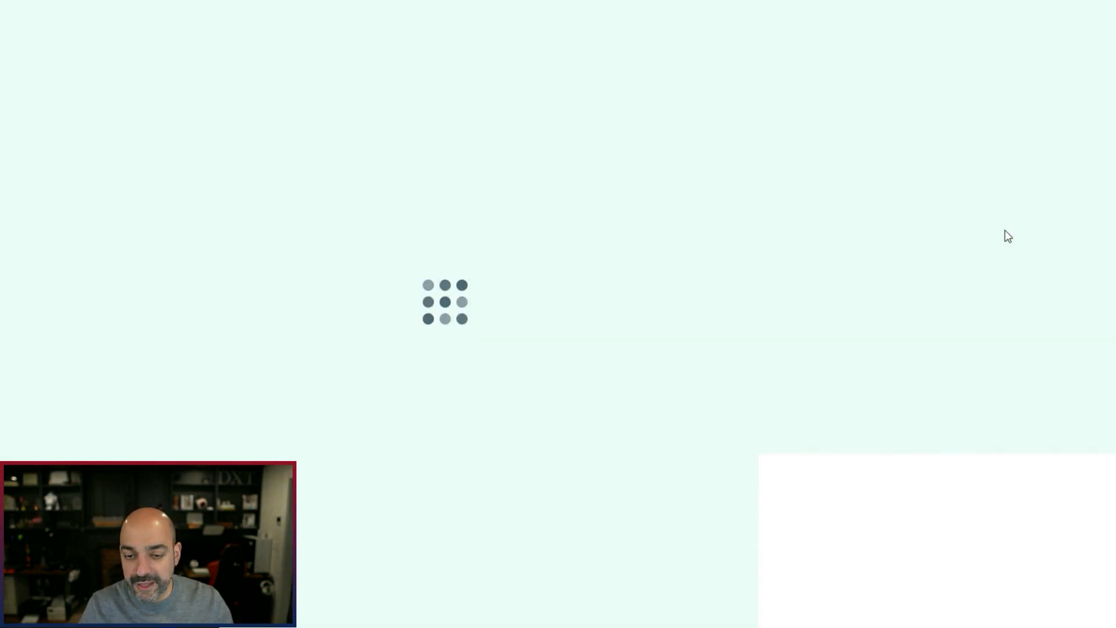
scroll(1003, 356, down, 3)
scroll(1005, 303, up, 3)
click(994, 99)
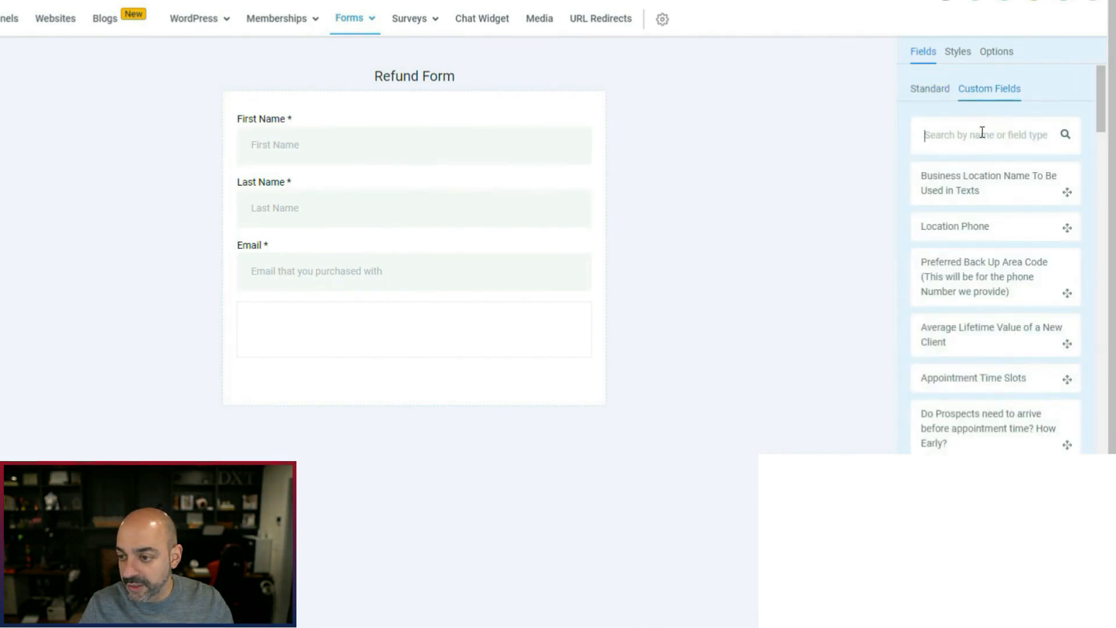
click(983, 132)
text(refun)
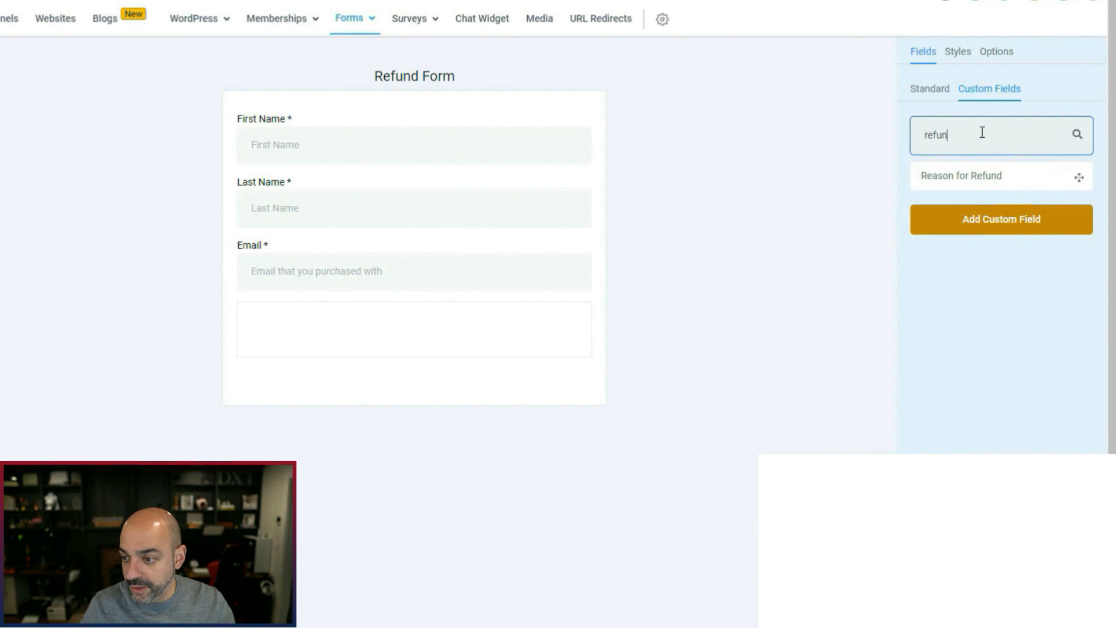
drag(986, 184, 392, 325)
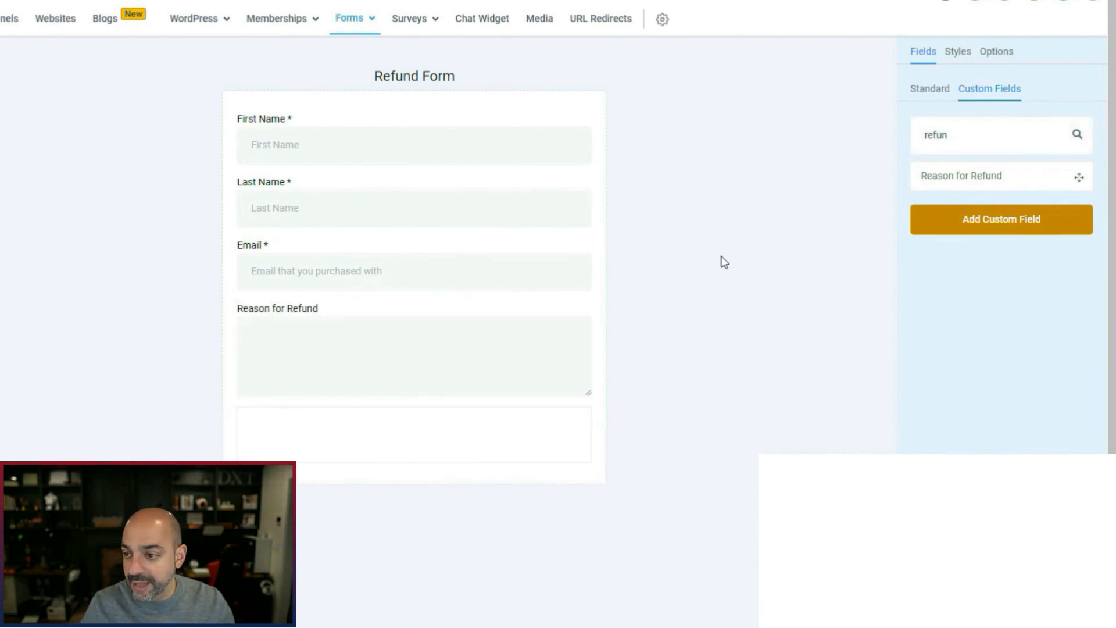
Step: Add a button below the Reason for Refund field and set its text to "Request A Refund"
click(928, 90)
scroll(972, 336, down, 5)
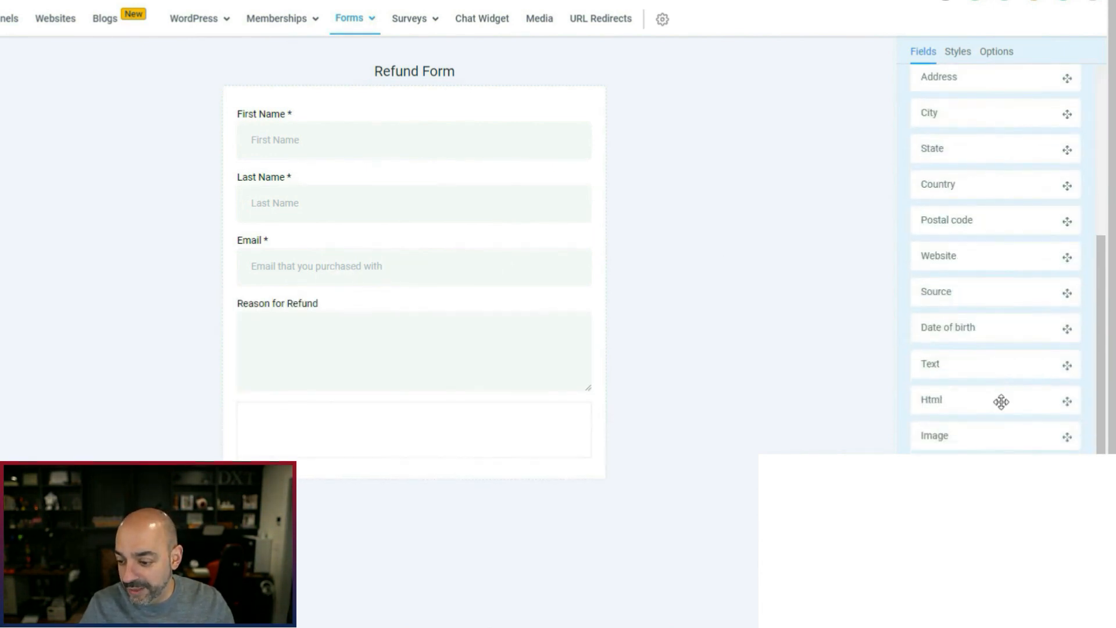
click(979, 156)
key(BackSpace)
key(BackSpace)
key(BackSpace)
key(BackSpace)
key(BackSpace)
key(BackSpace)
text(R)
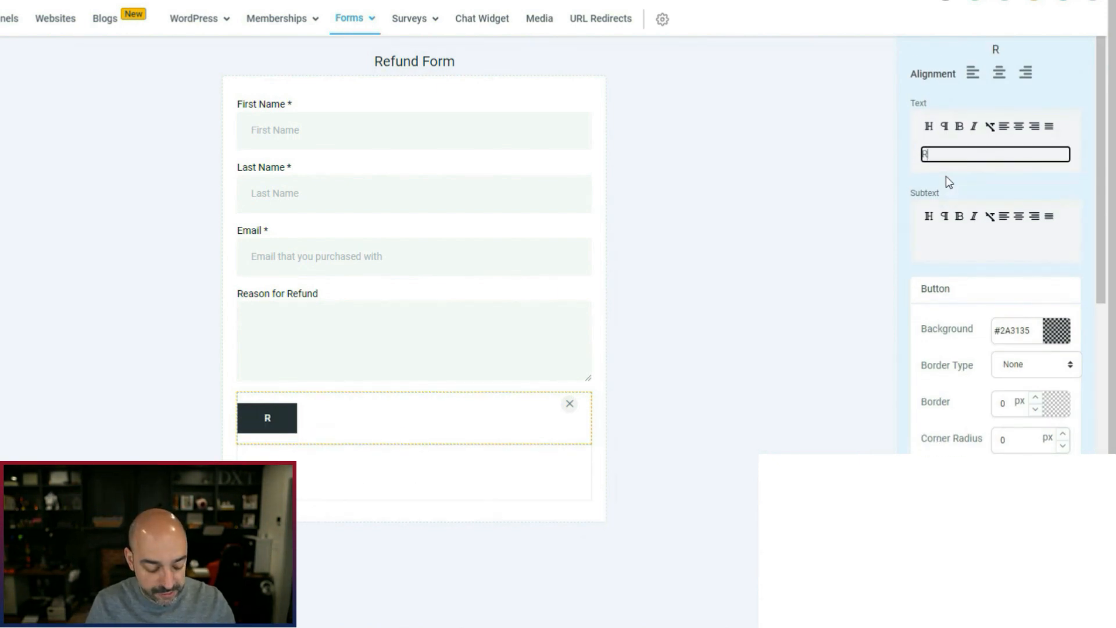
text(equest A )
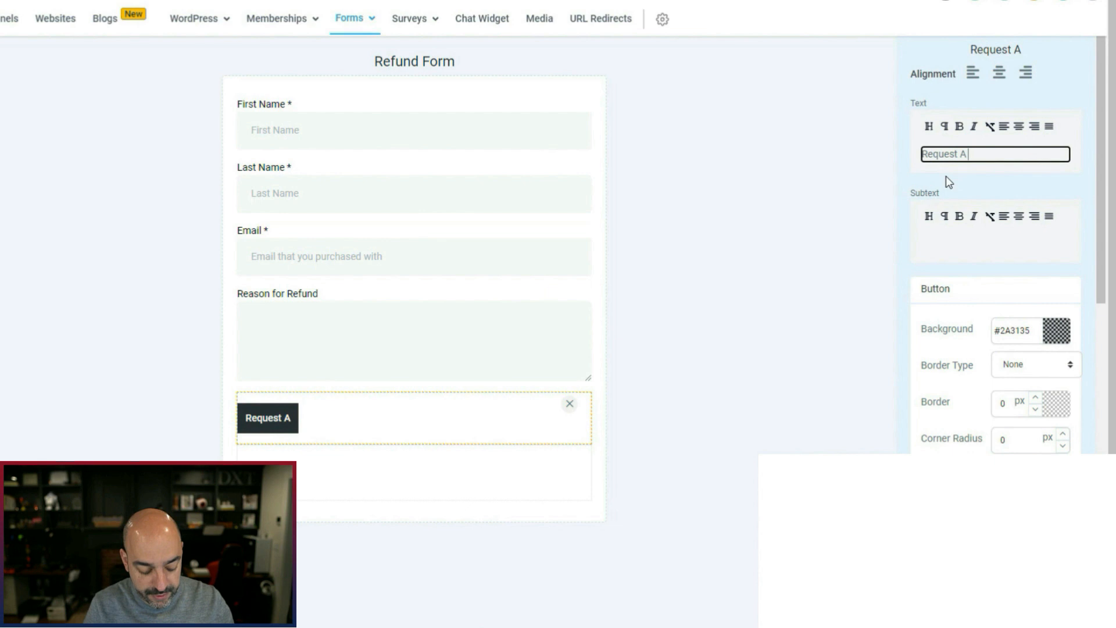
text(Refund)
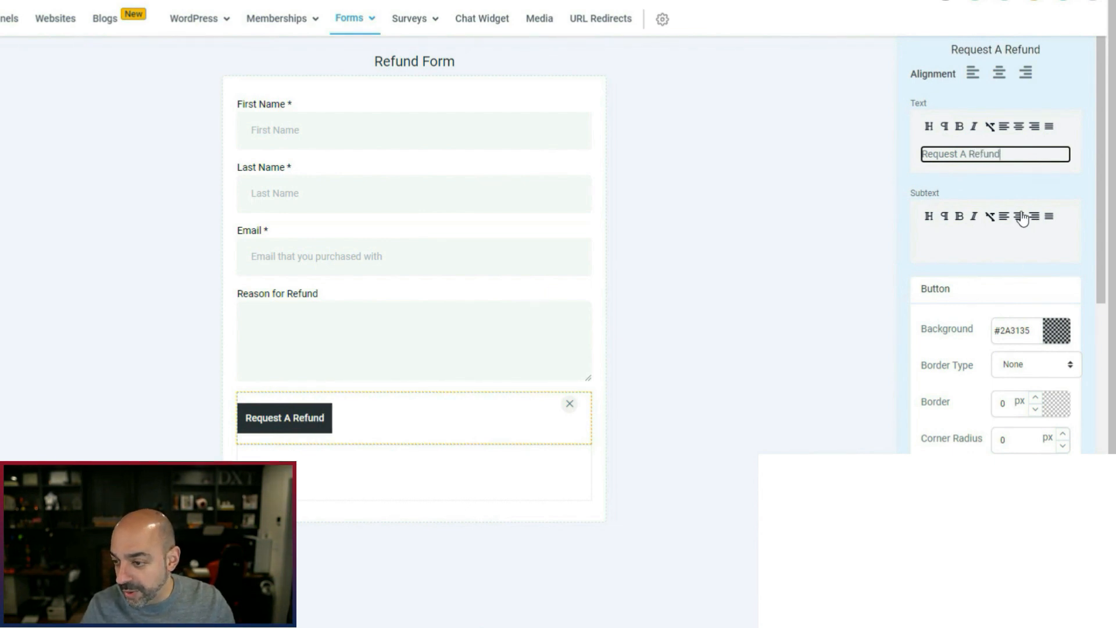
Step: Center the button's text and subtext and make the button full width
click(1018, 128)
click(1023, 224)
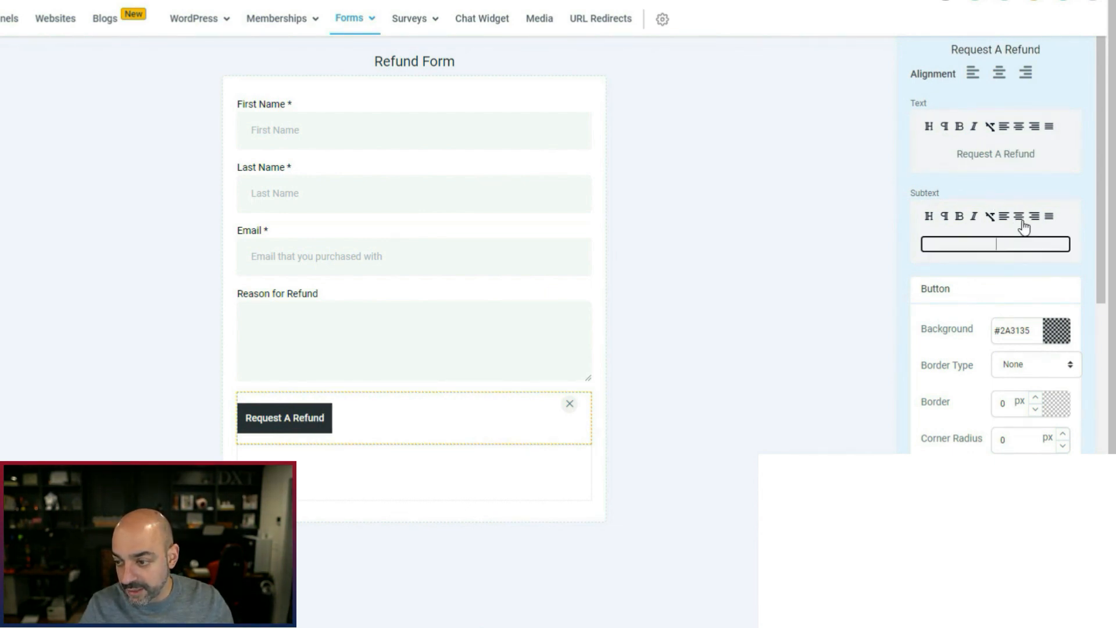
scroll(994, 266, down, 3)
click(1055, 258)
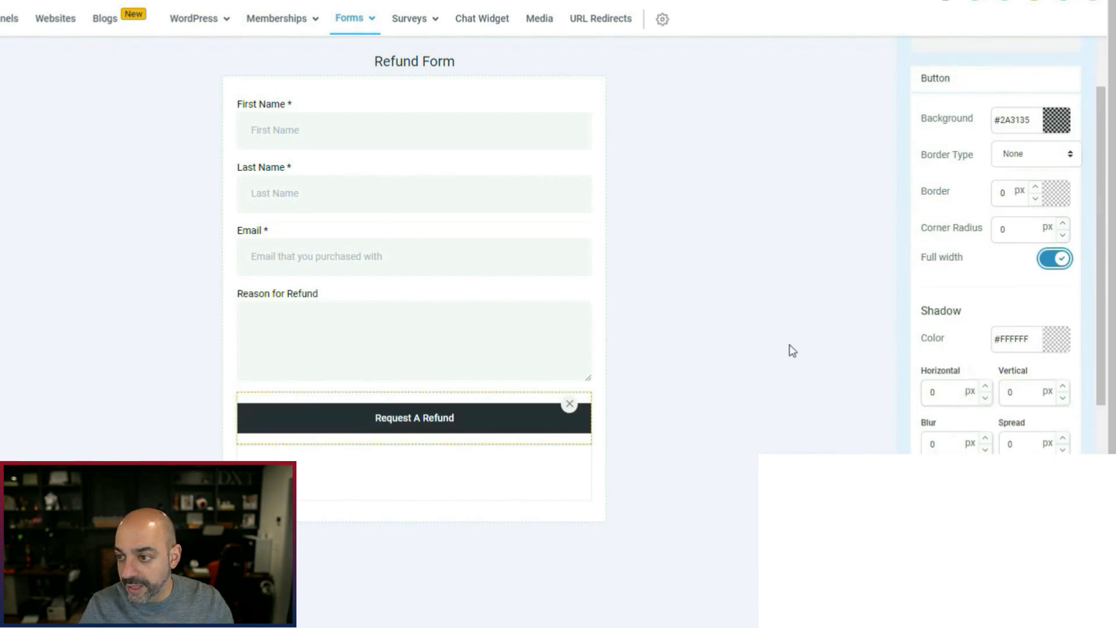
click(791, 254)
click(953, 52)
click(923, 54)
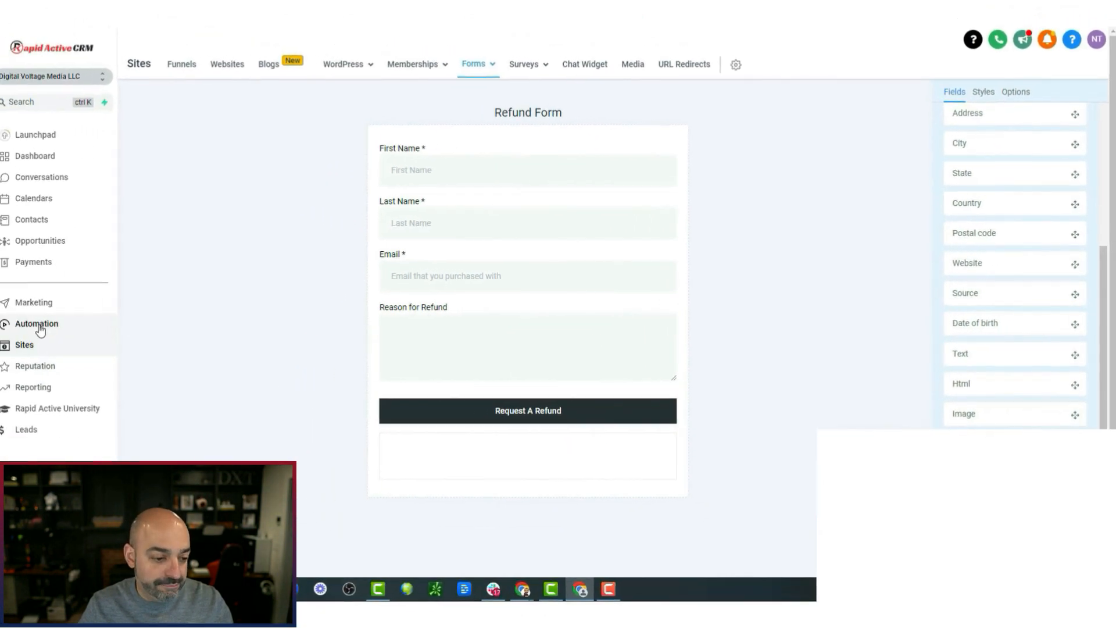
Step: Open the Email Quiz Funnel To Book An Audit and clone its Thank You Page step
click(2, 324)
click(5, 348)
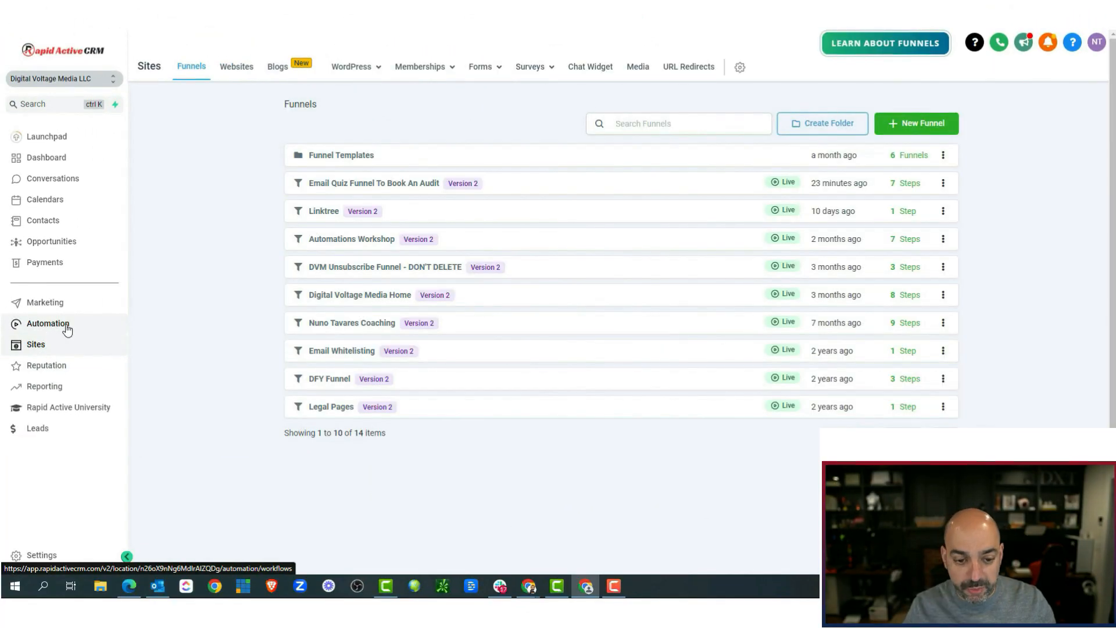
click(333, 185)
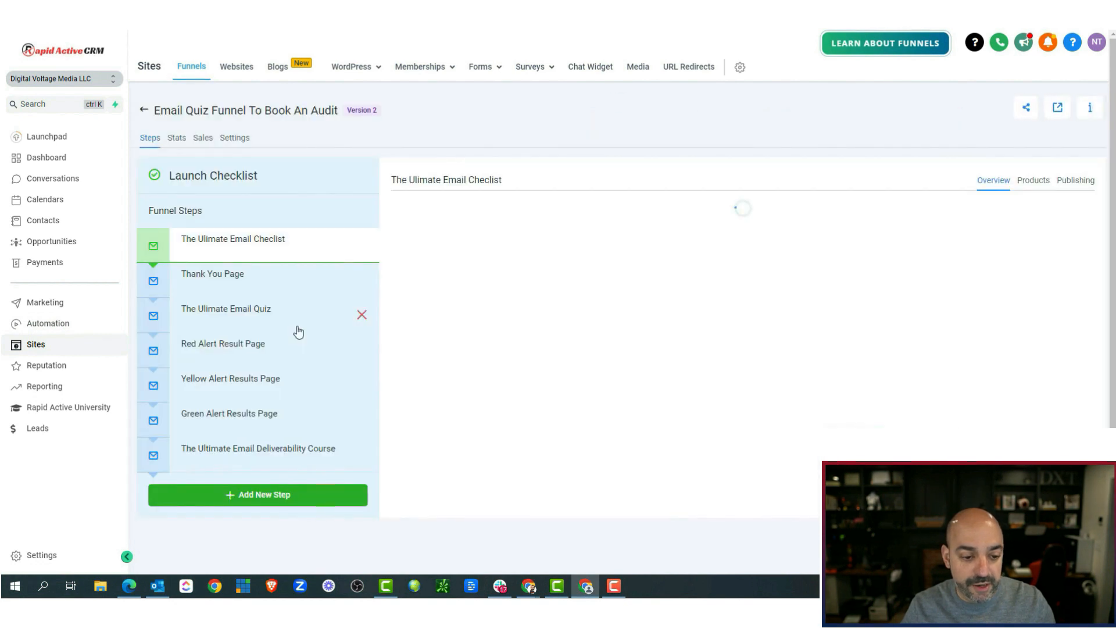
click(265, 284)
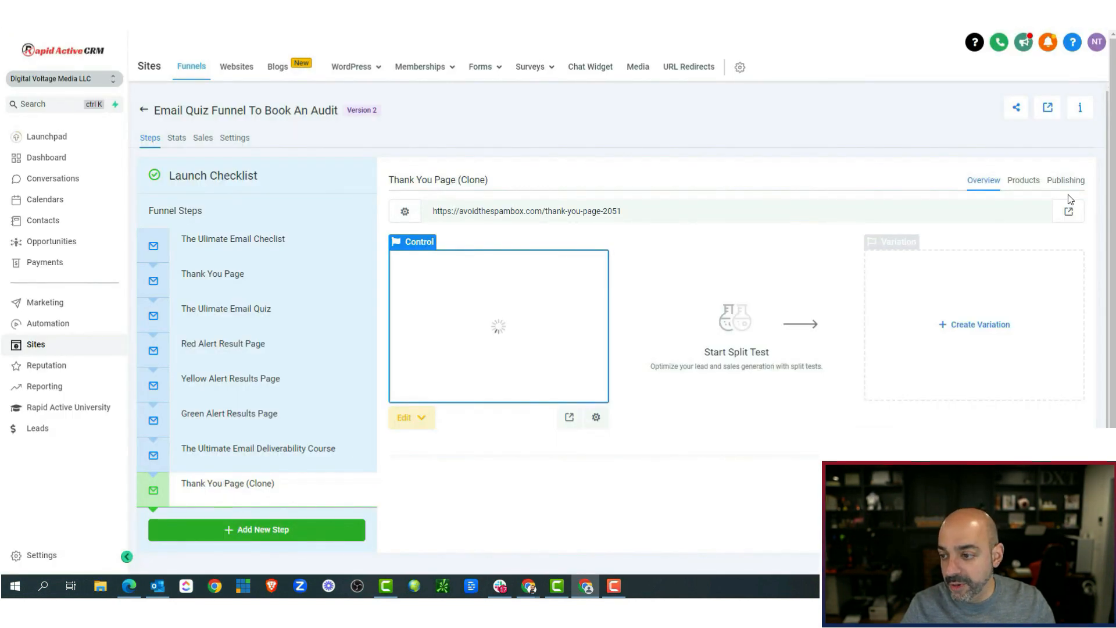
Step: Rename the cloned funnel step "Refund Page" with the path /refund and open its page for editing
click(1066, 180)
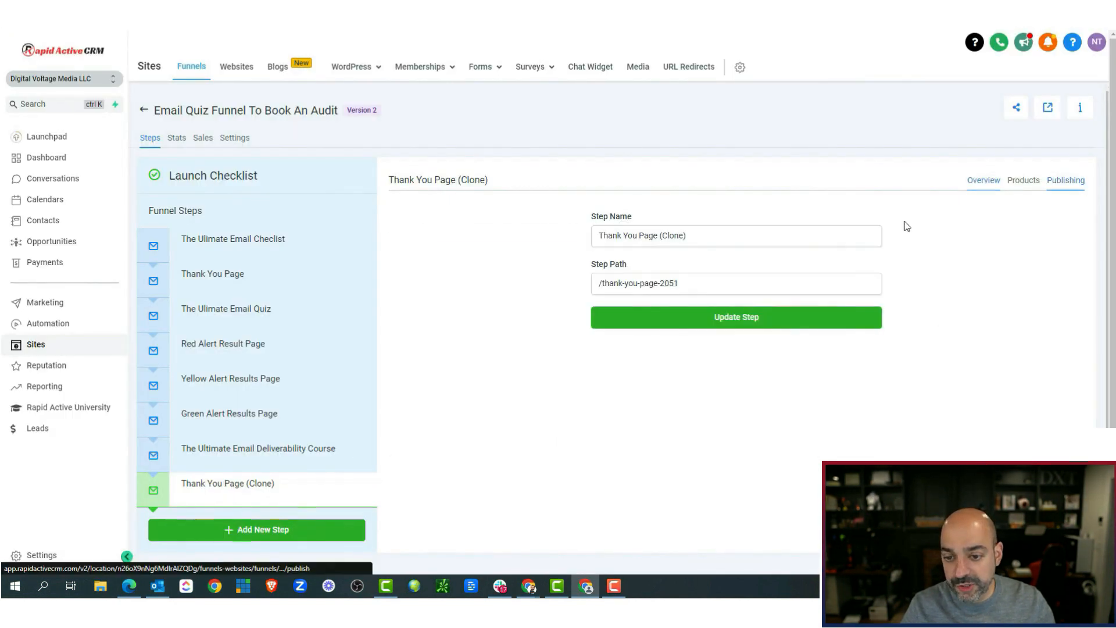
drag(700, 232, 584, 243)
text(Refund Page)
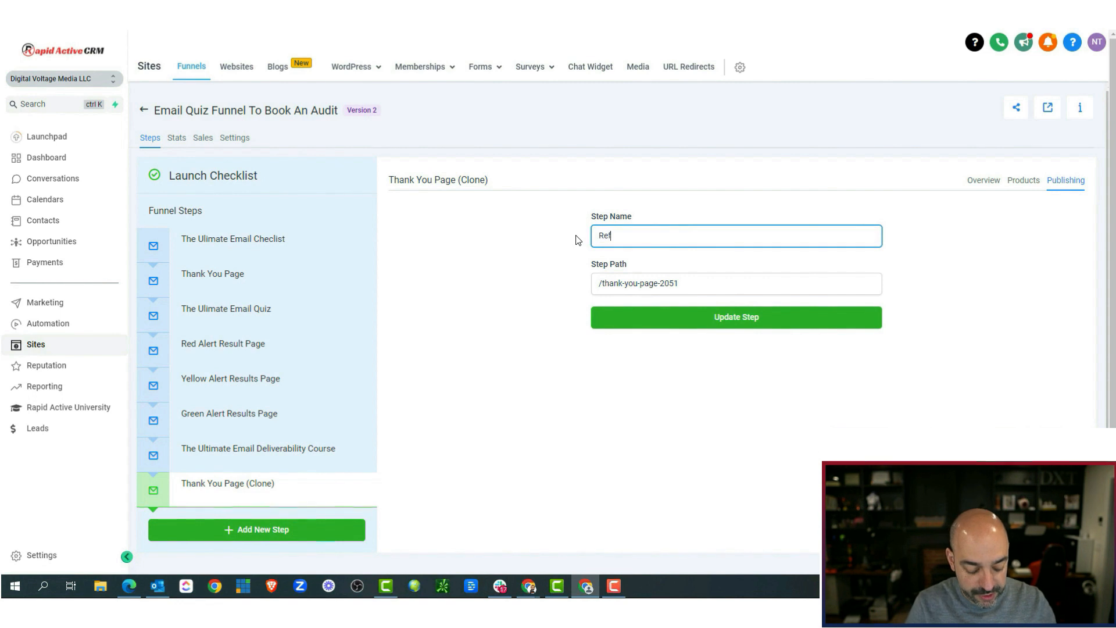
key(Tab)
text(/refund)
key(Return)
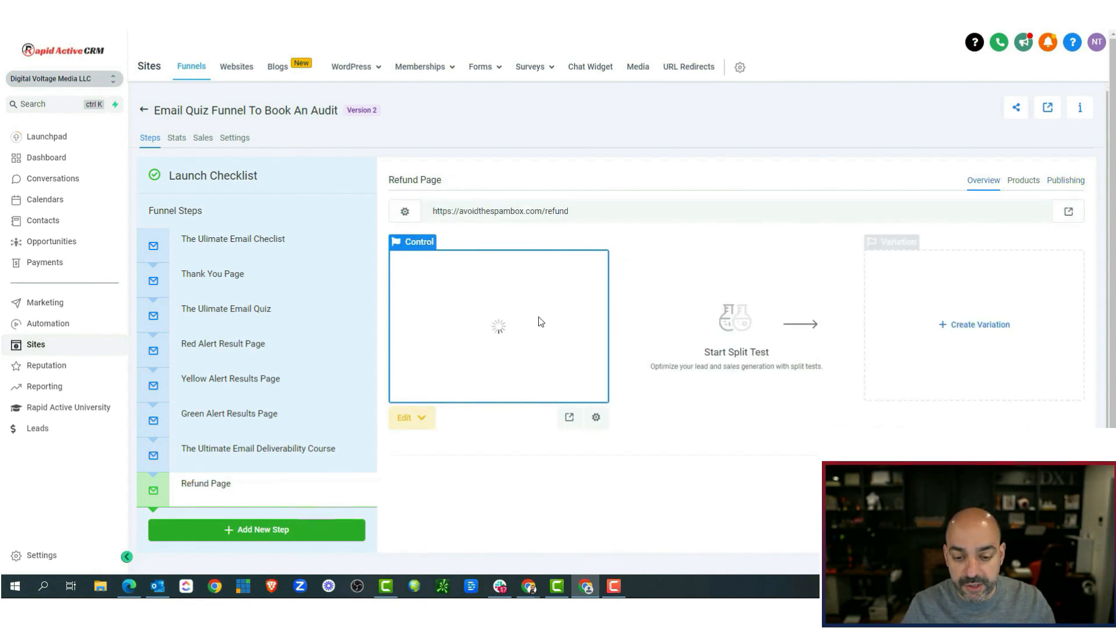
click(407, 417)
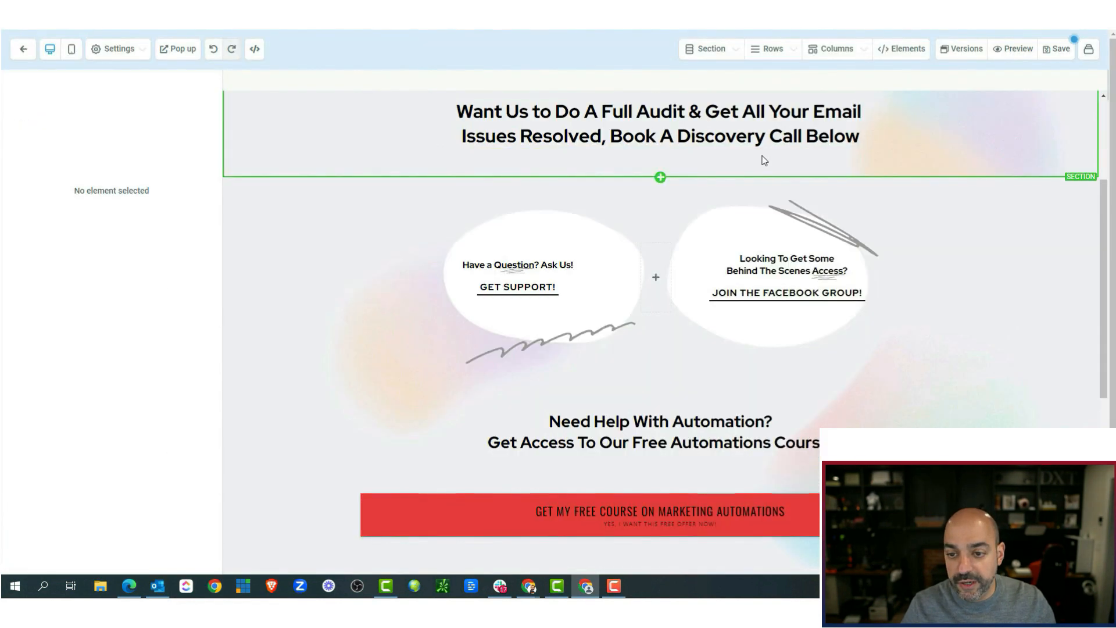
Step: Replace the discovery call headline with "Fill in The information Below to Request a Refund"
click(745, 138)
drag(862, 138, 423, 112)
text(Fill)
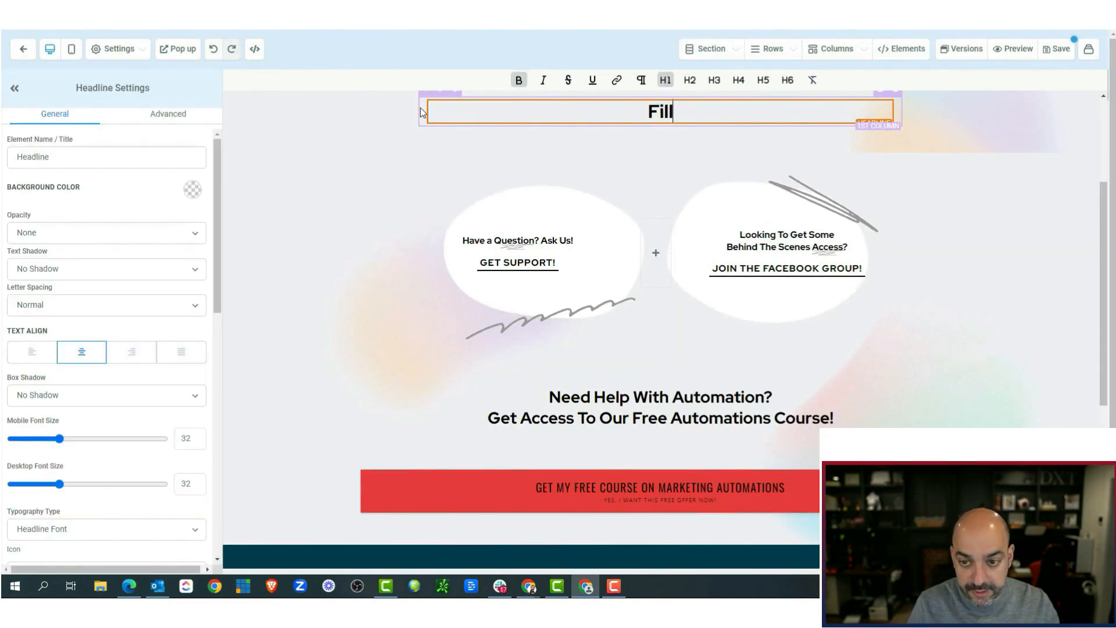
text( in The informatio)
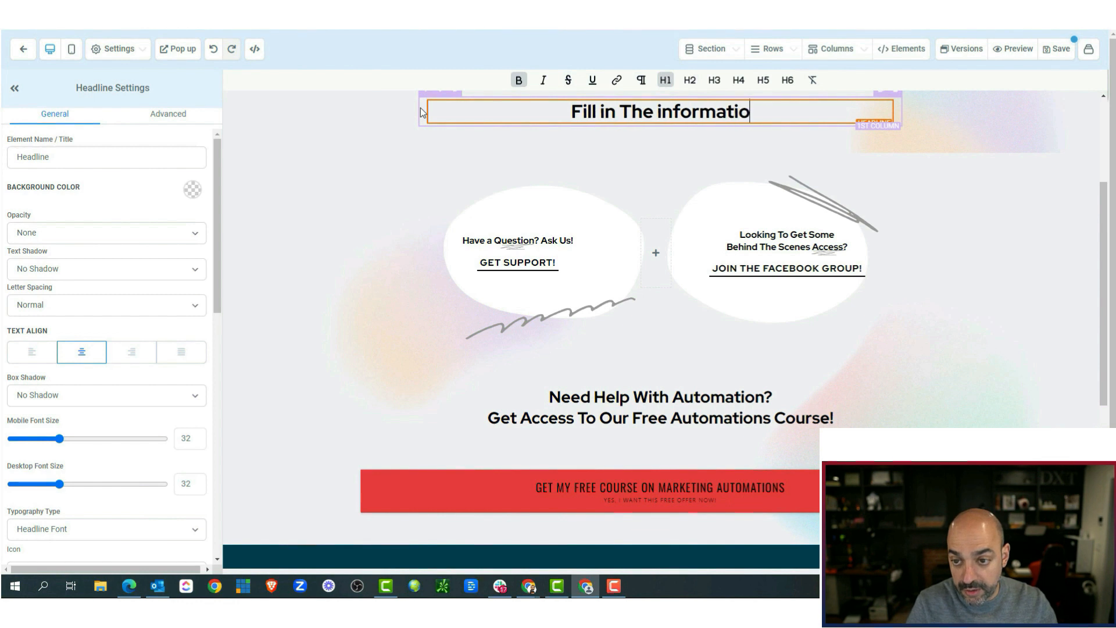
text(n Below to Request a refund)
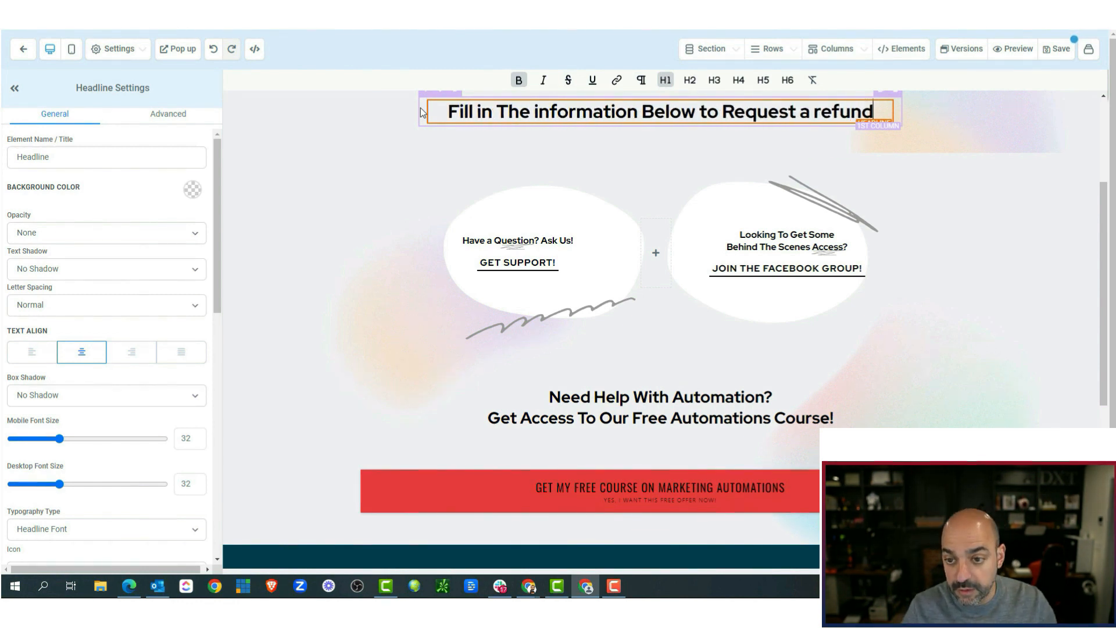
Step: Add a form element below the refund headline and set it to the Refund Form
click(901, 49)
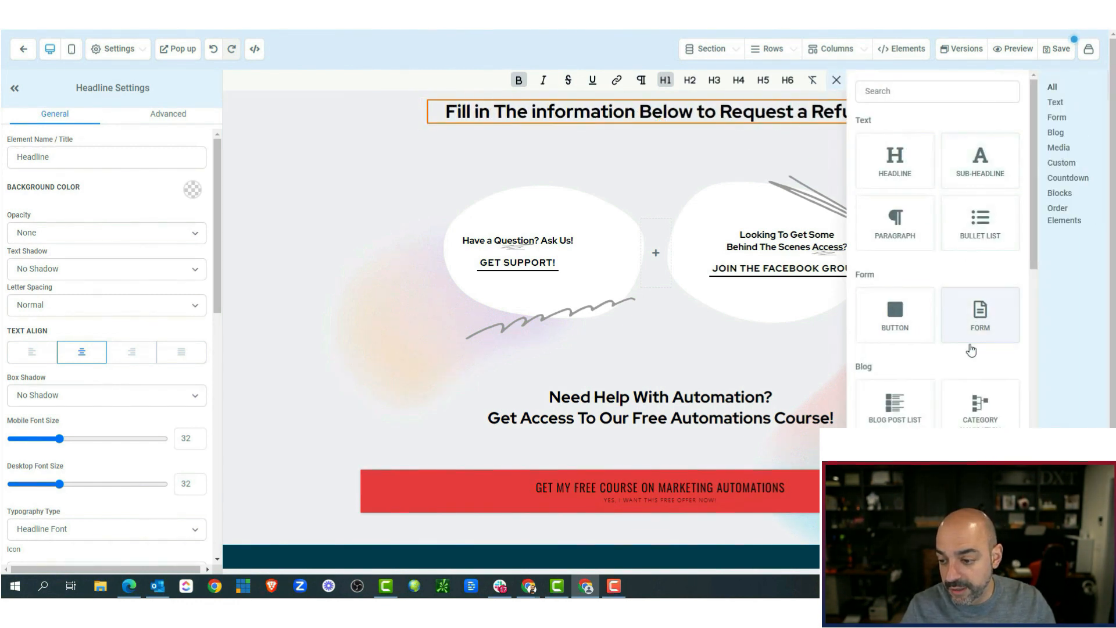
scroll(972, 349, down, 1)
drag(985, 265, 695, 124)
click(901, 49)
click(593, 262)
scroll(518, 337, up, 2)
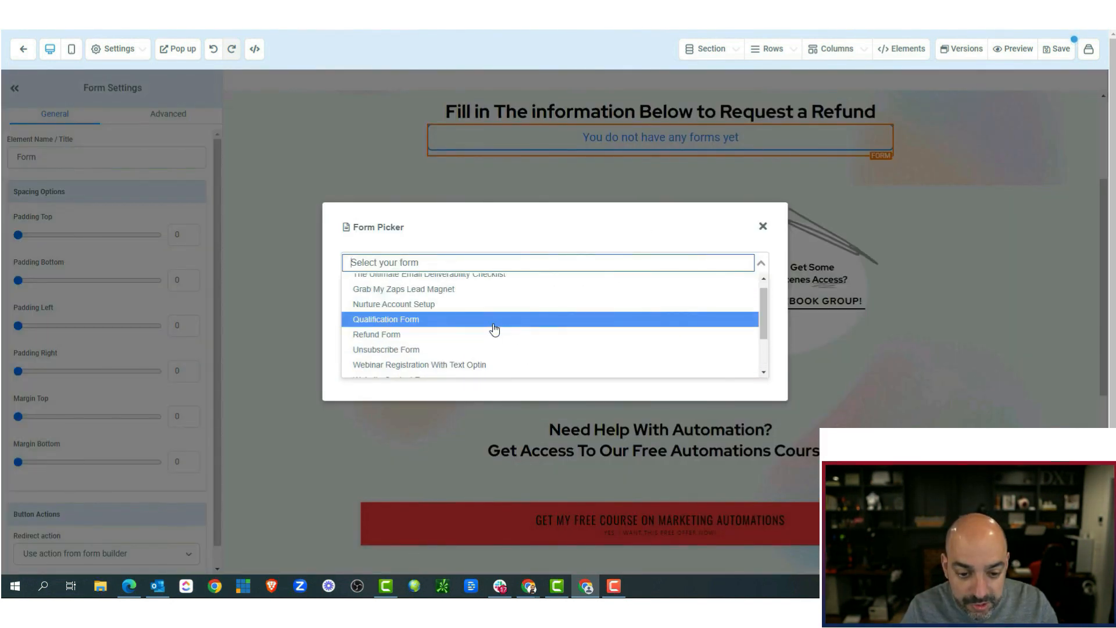
click(473, 335)
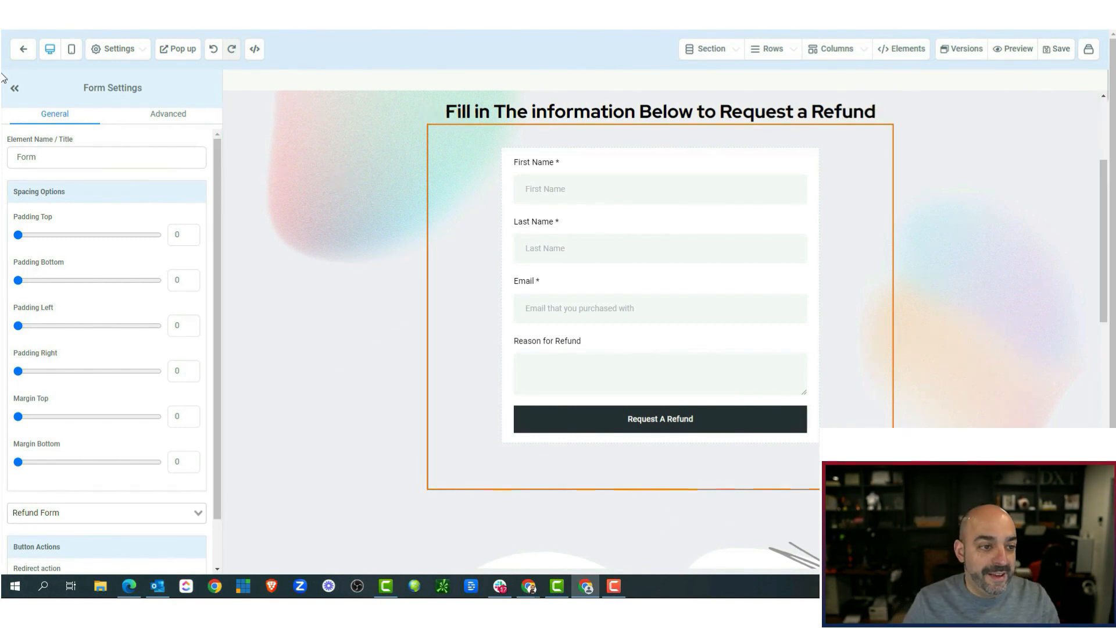
Step: Leave the page editor and open the "5. Email Deliverability Course" folder in the automation workflows
click(23, 48)
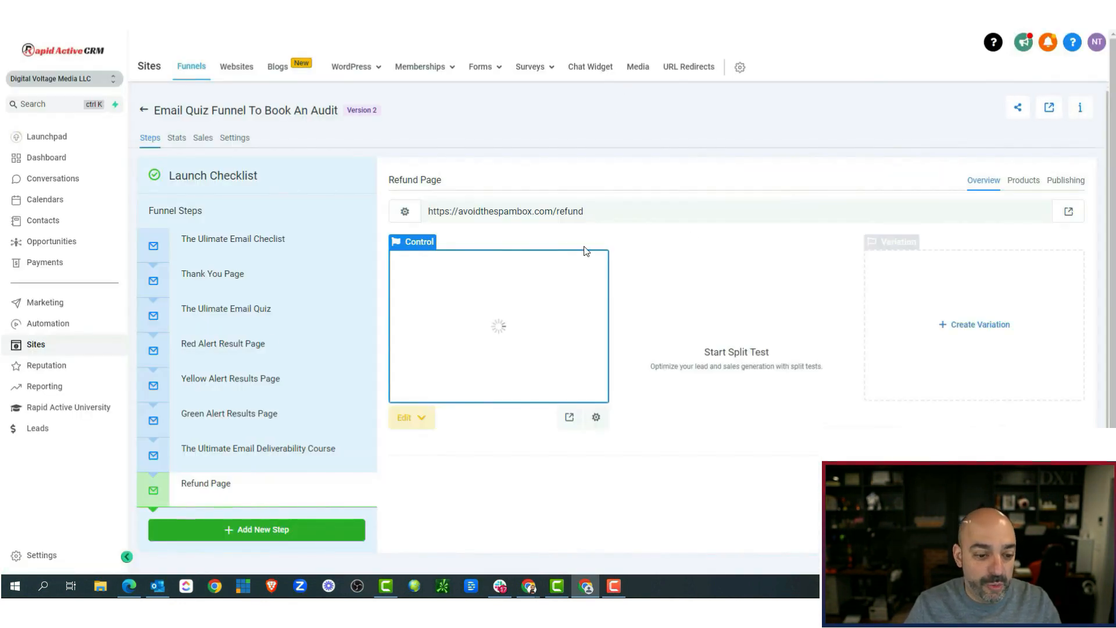
click(58, 324)
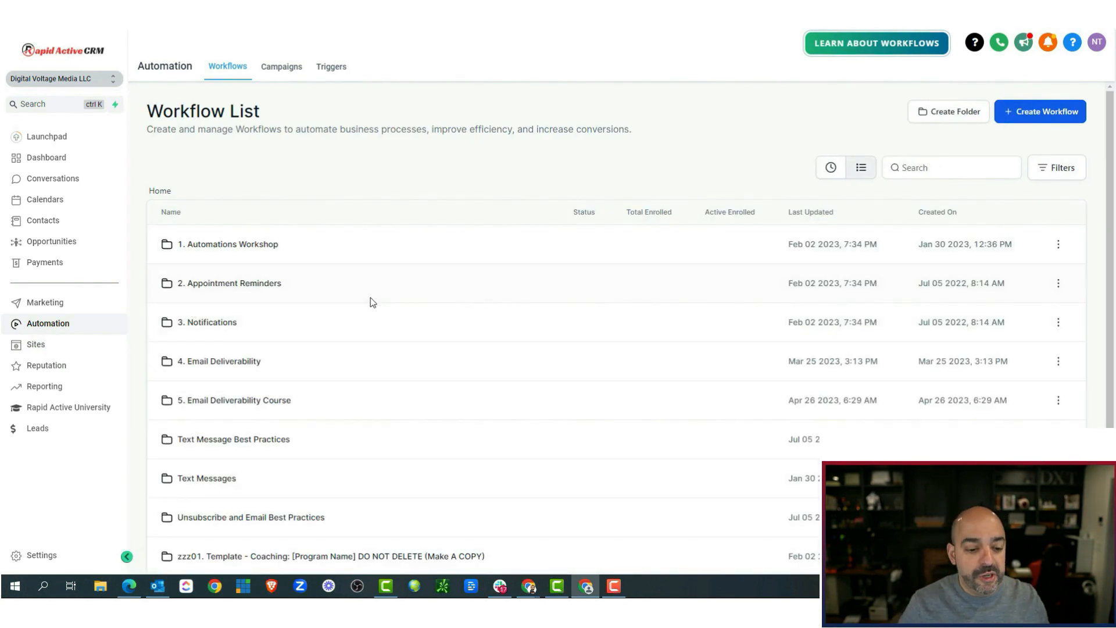
click(286, 402)
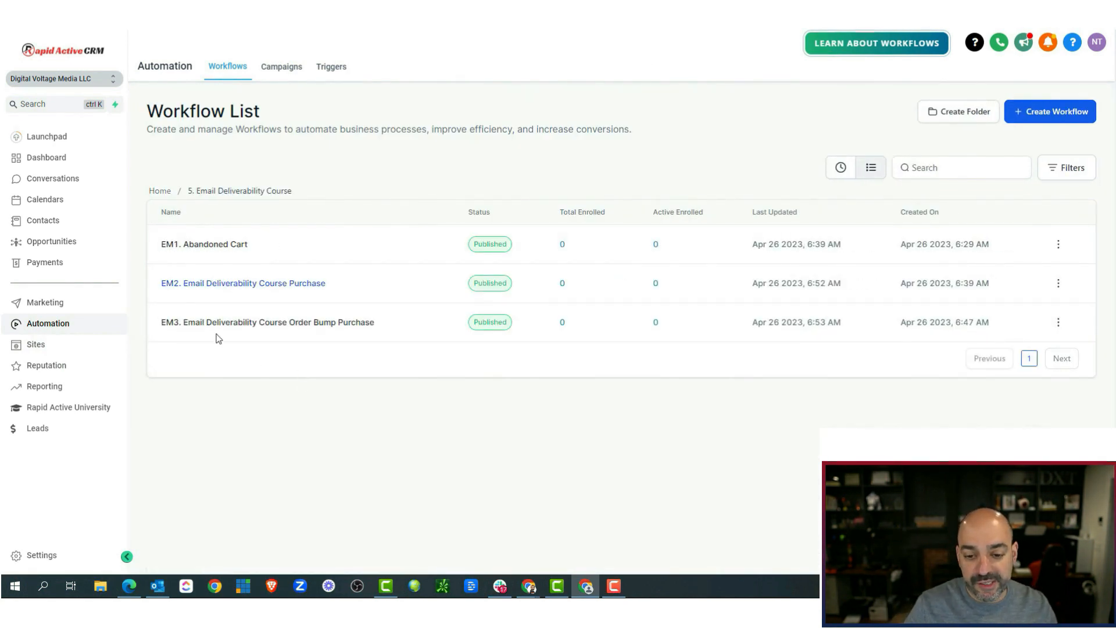
click(1057, 324)
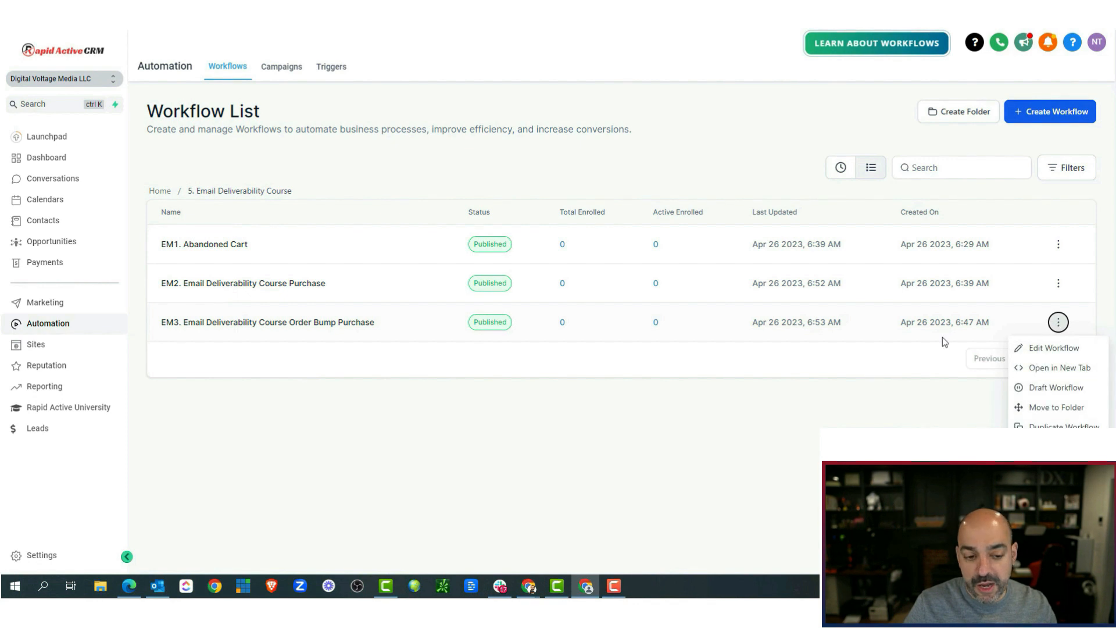
click(583, 350)
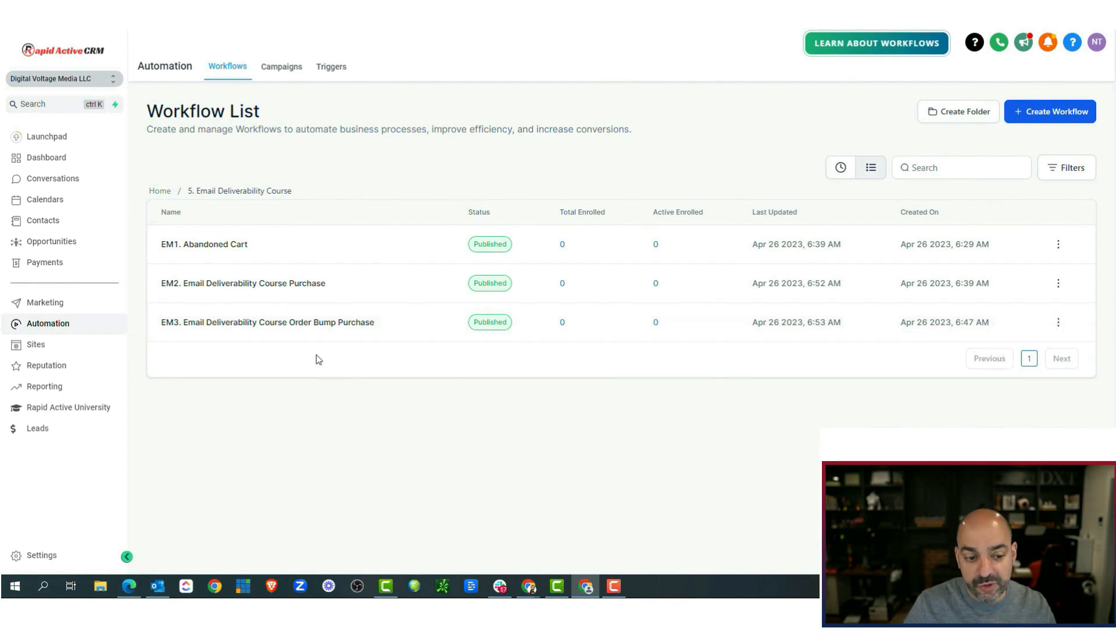
Step: Create a workflow from scratch in this folder and name it "EM4. Refund Request"
click(1069, 118)
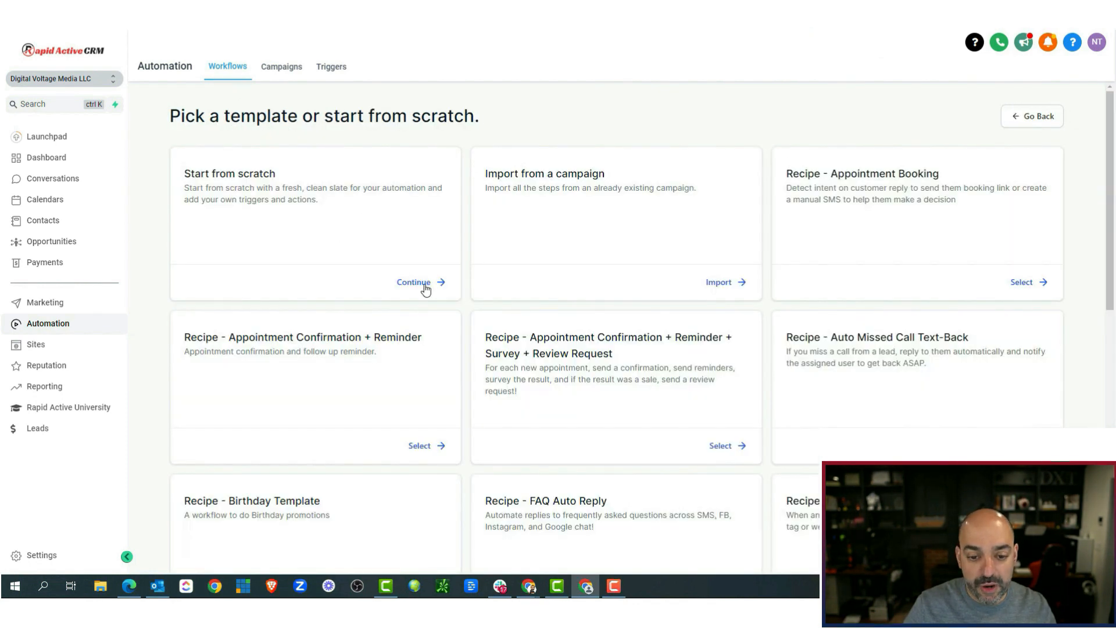
click(425, 285)
text(E)
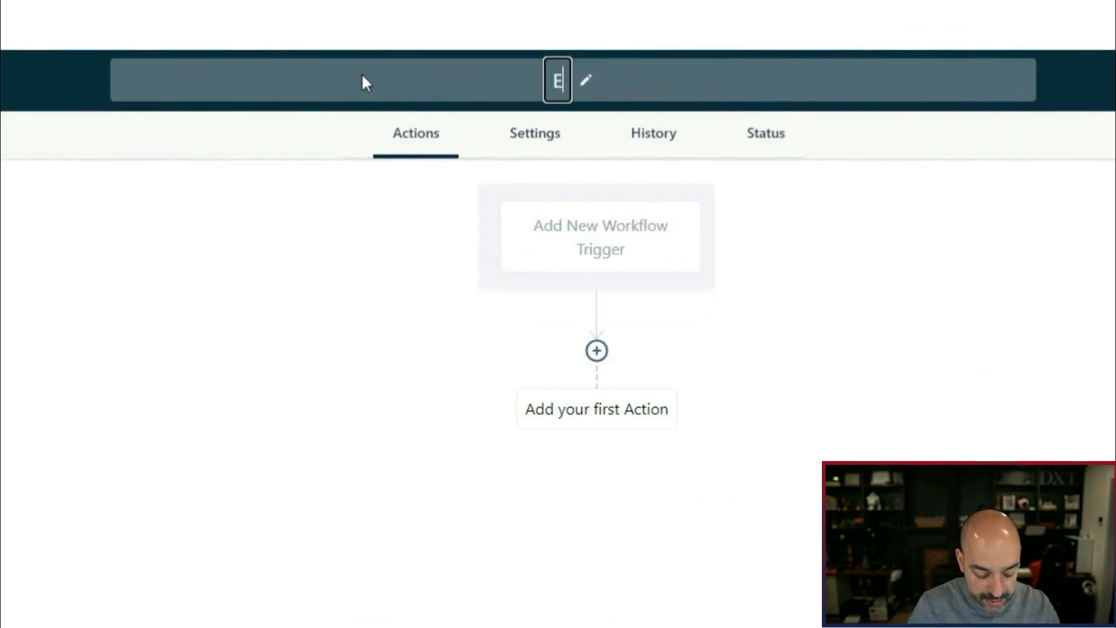
text(M4. Refund R)
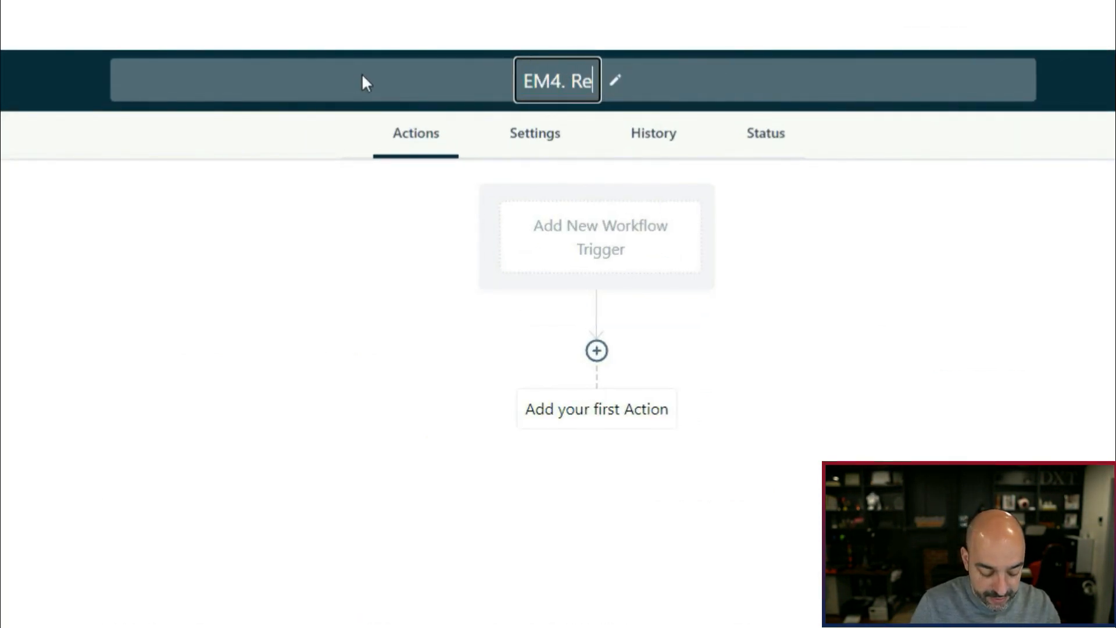
text(equest)
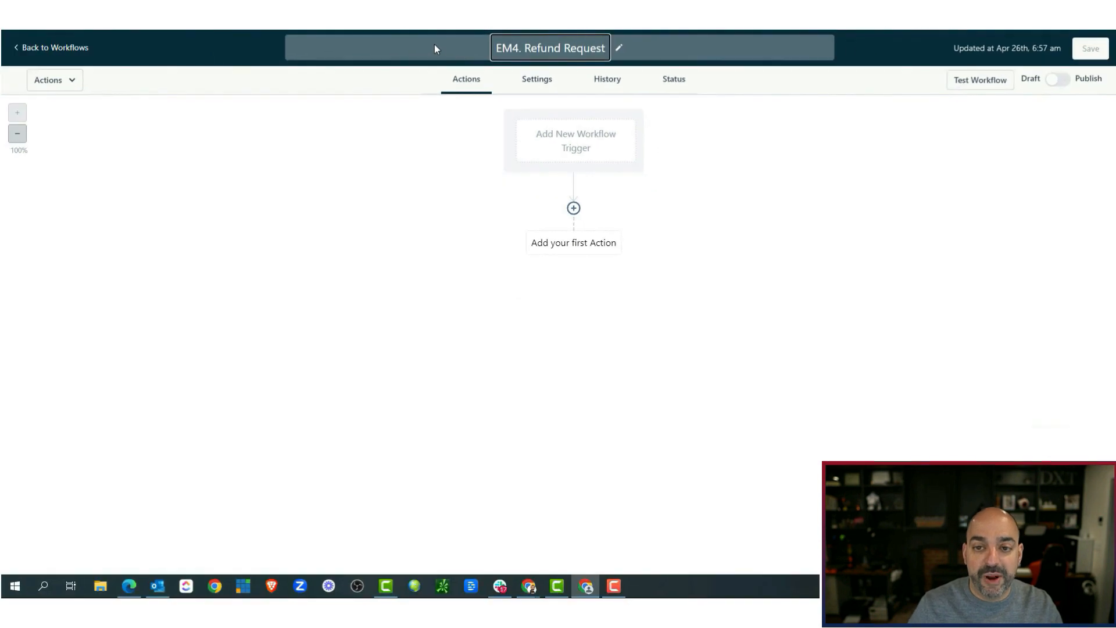
key(Return)
Step: Add a Form Submitted workflow trigger with a filter where the form is Refund Form
click(590, 147)
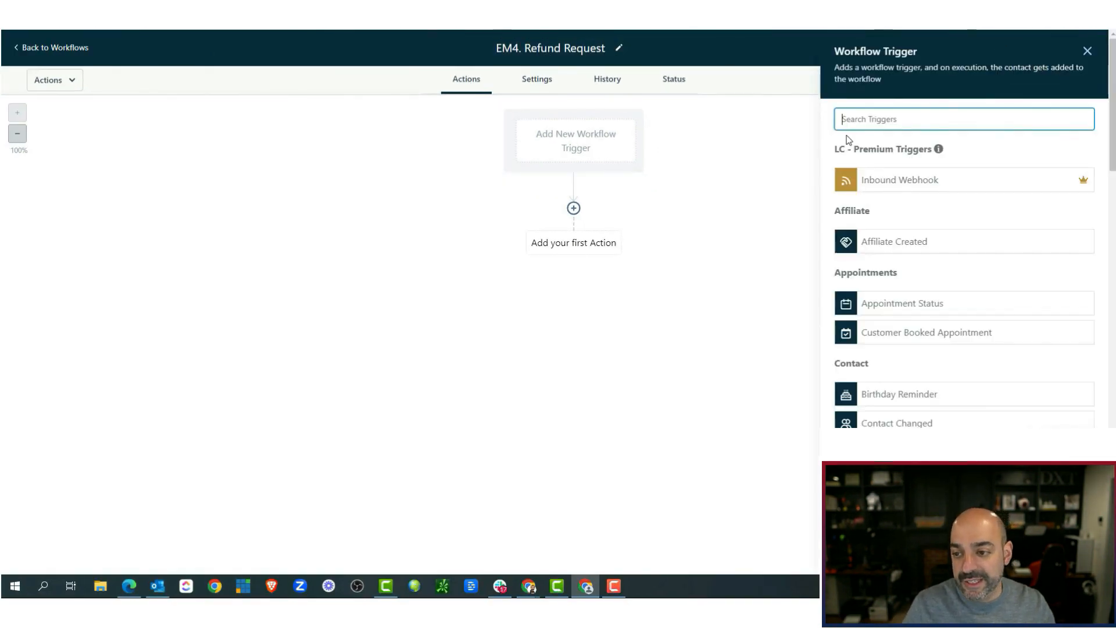
text(form)
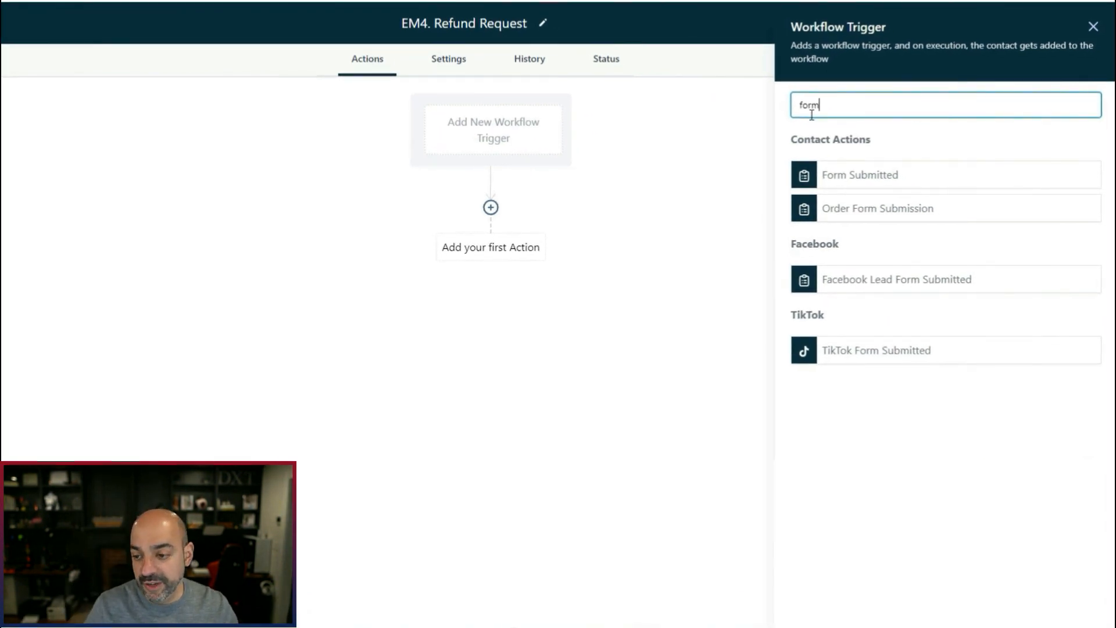
click(889, 182)
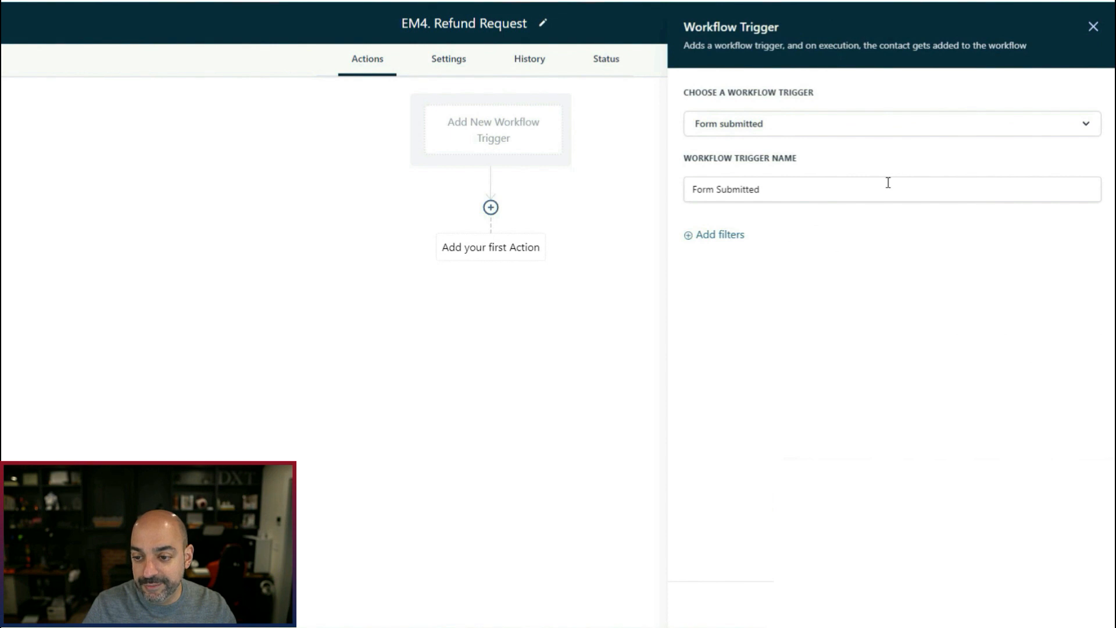
click(734, 237)
click(728, 249)
click(769, 339)
click(947, 252)
scroll(962, 360, down, 3)
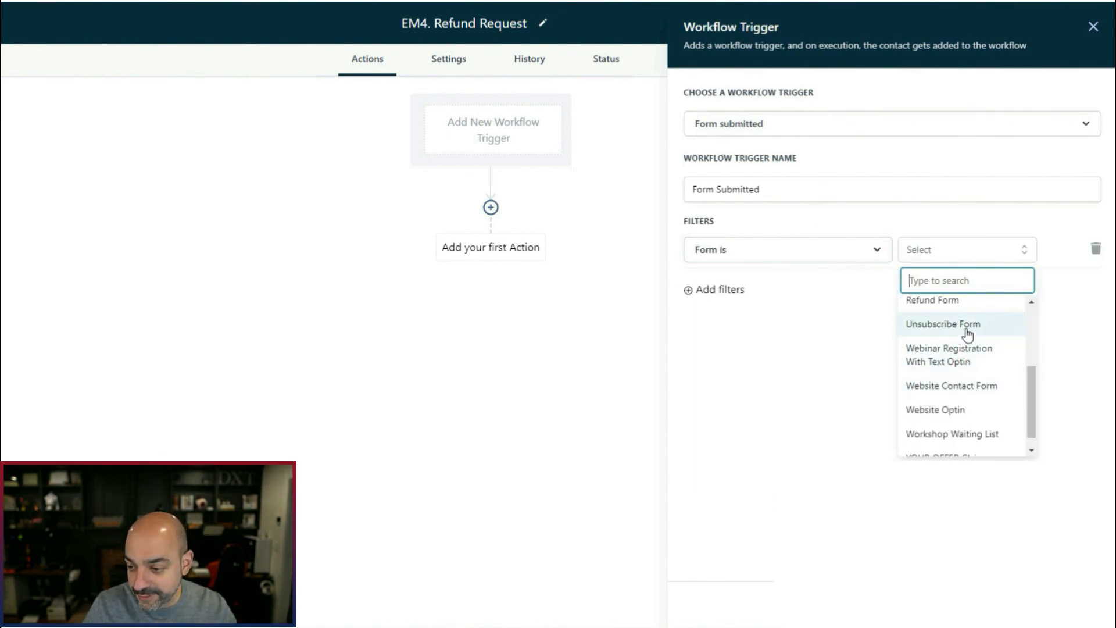
click(931, 298)
Step: Name the trigger "Form Submitted - Refund Form" and save it
click(850, 130)
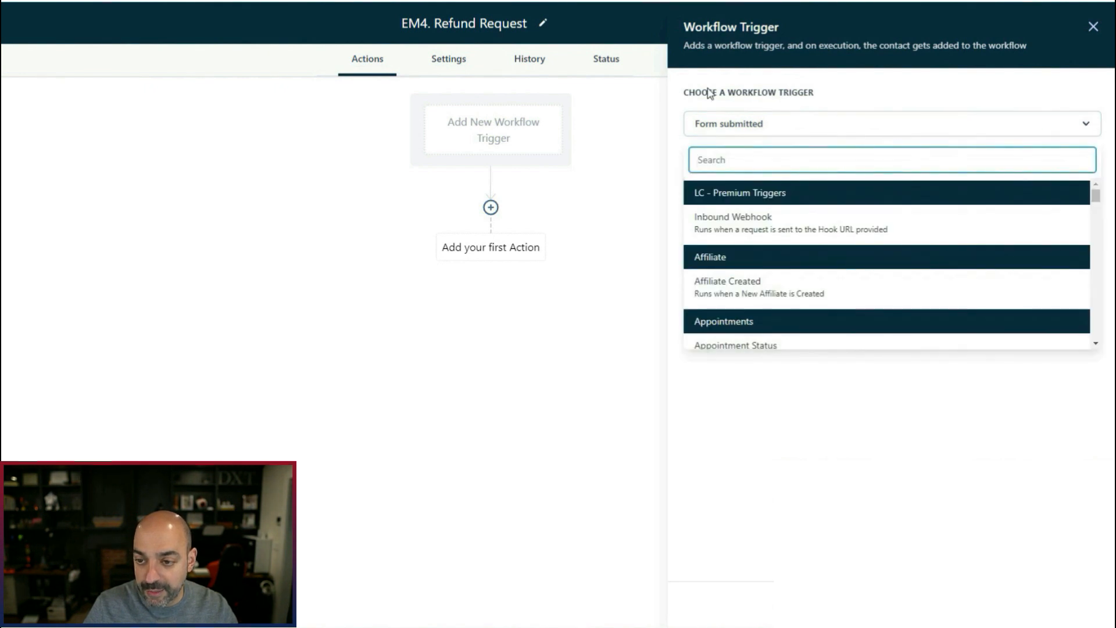
click(707, 93)
click(817, 192)
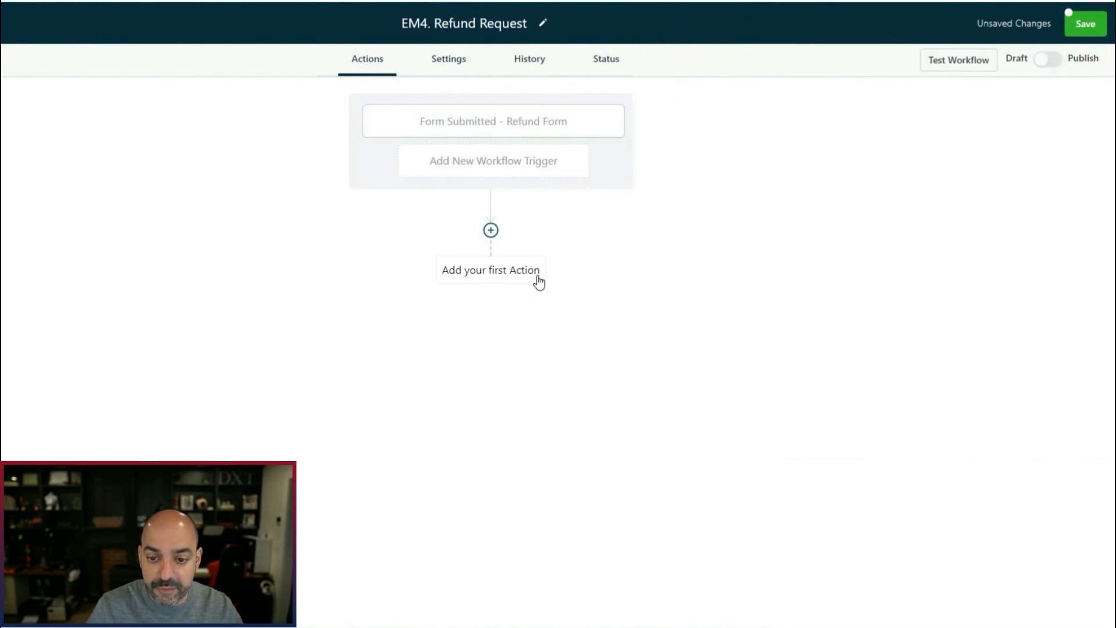
Step: Add an Assign To User action below the trigger and choose the user to assign
click(490, 230)
text(as)
click(855, 147)
click(880, 198)
click(814, 224)
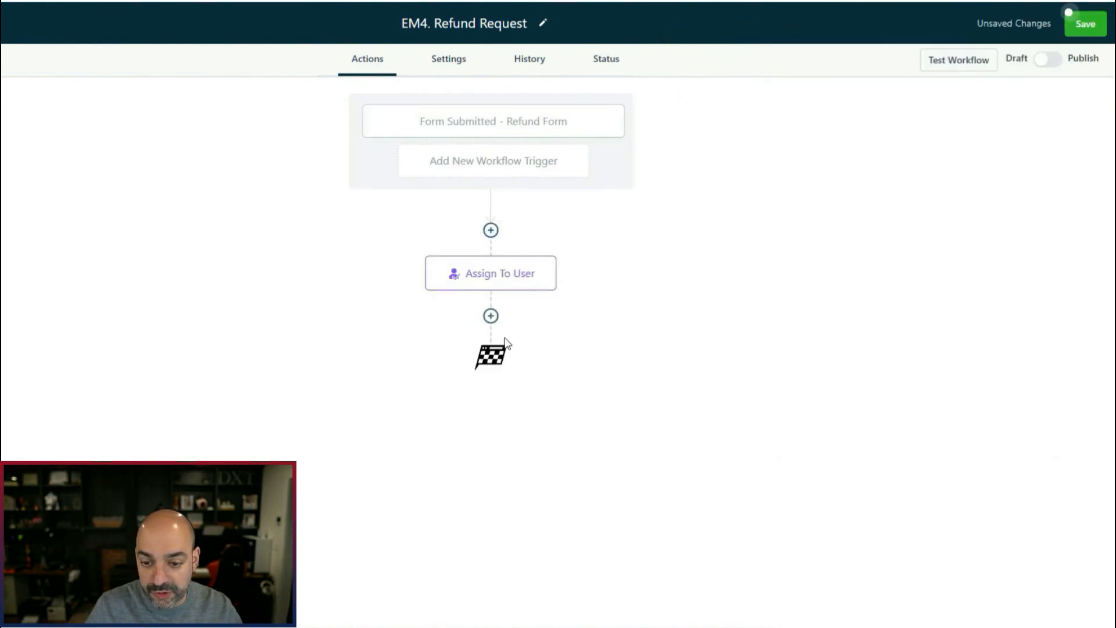
Step: Add an Add Task action after the user assignment, titled "refund for {{contact.name}}" using the contact's Full Name custom value
click(495, 314)
text(task)
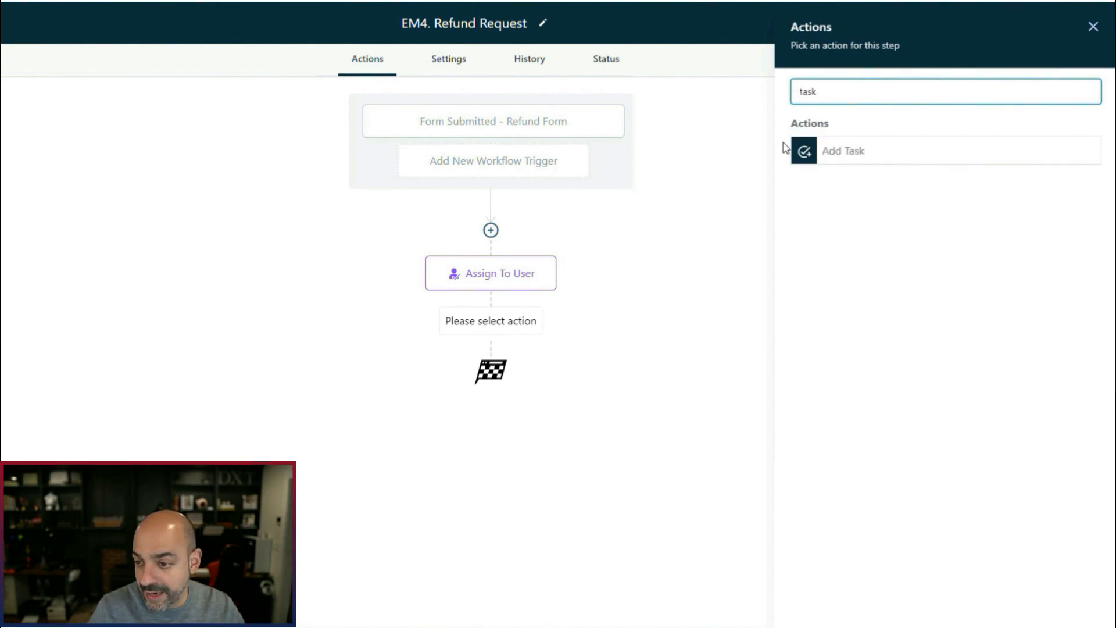
click(813, 151)
click(856, 166)
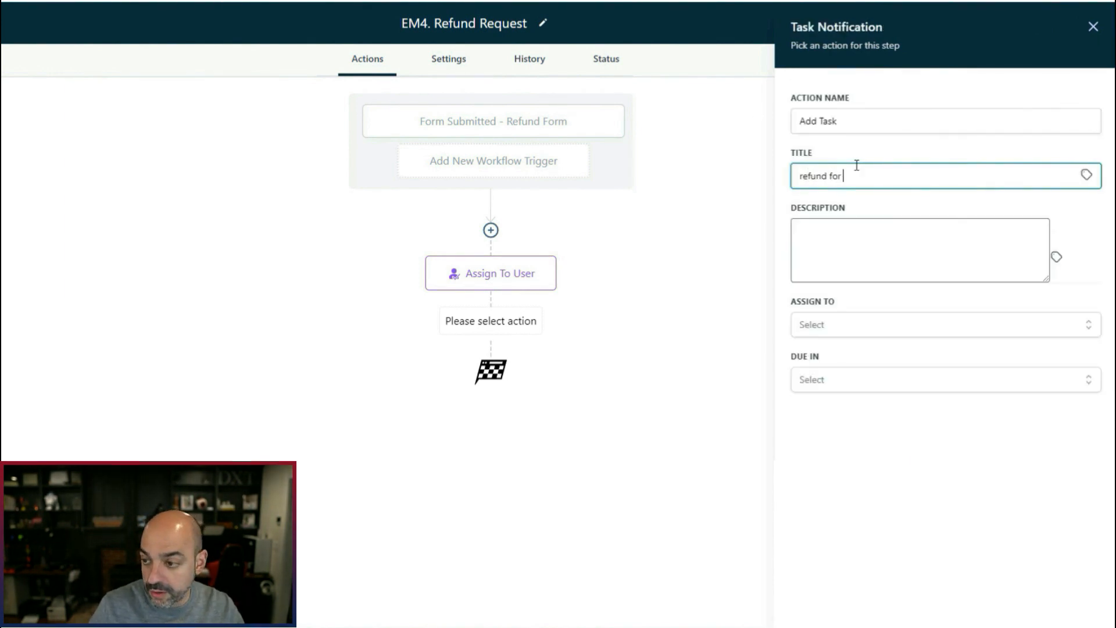
click(1086, 176)
click(1069, 193)
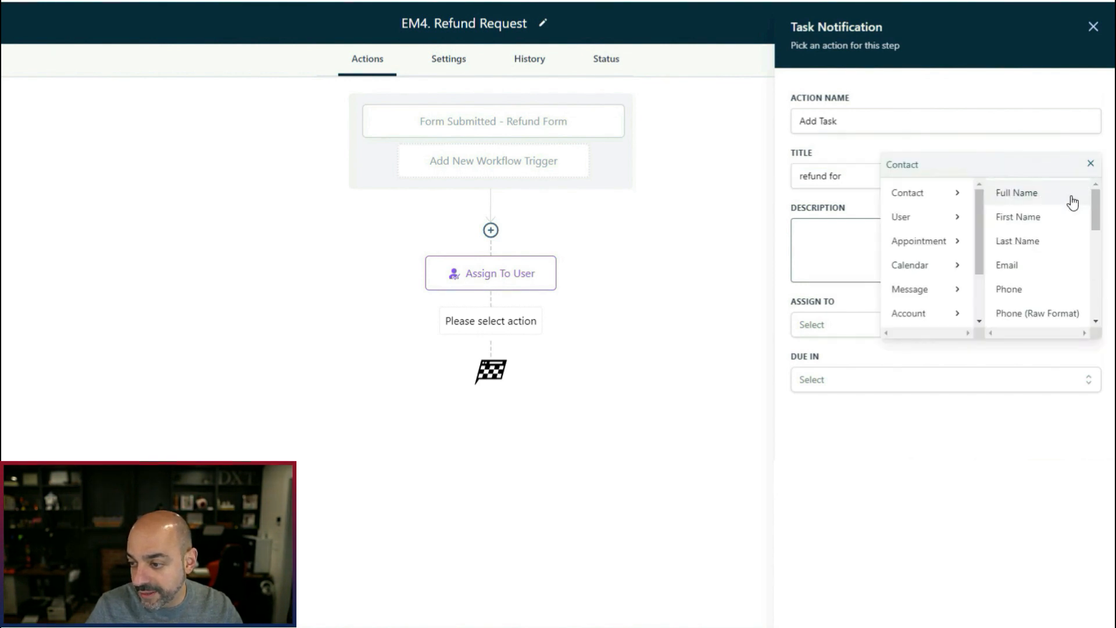
click(1072, 196)
Step: Fill the task description with "refund for {{contact.name}}" and, below it, the line "reason for refund:"
click(859, 225)
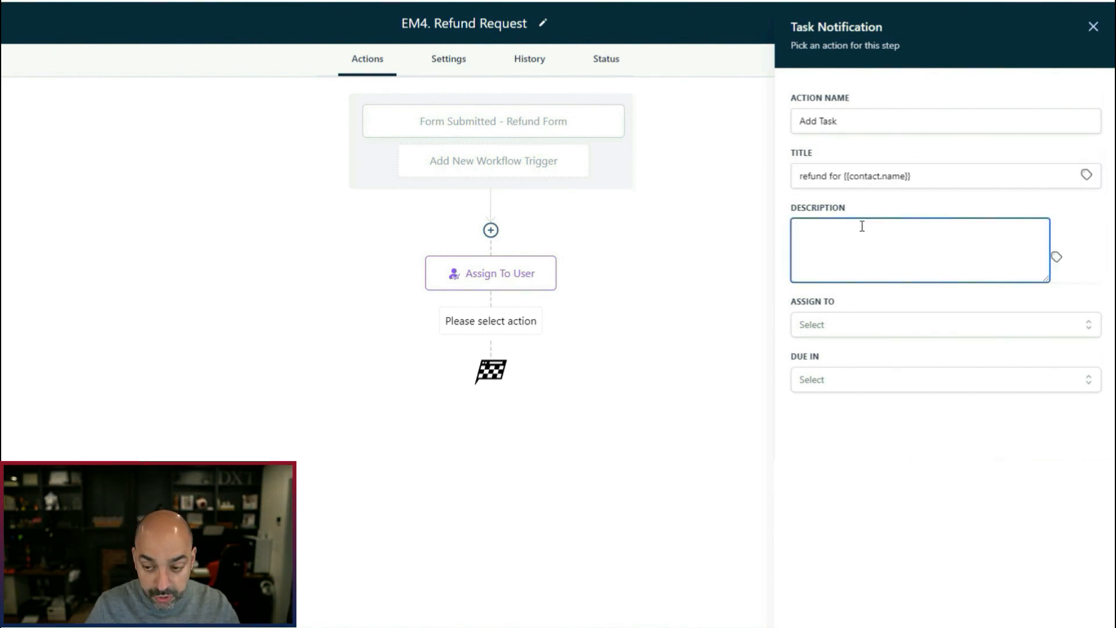
text(refund for {{contact.name}})
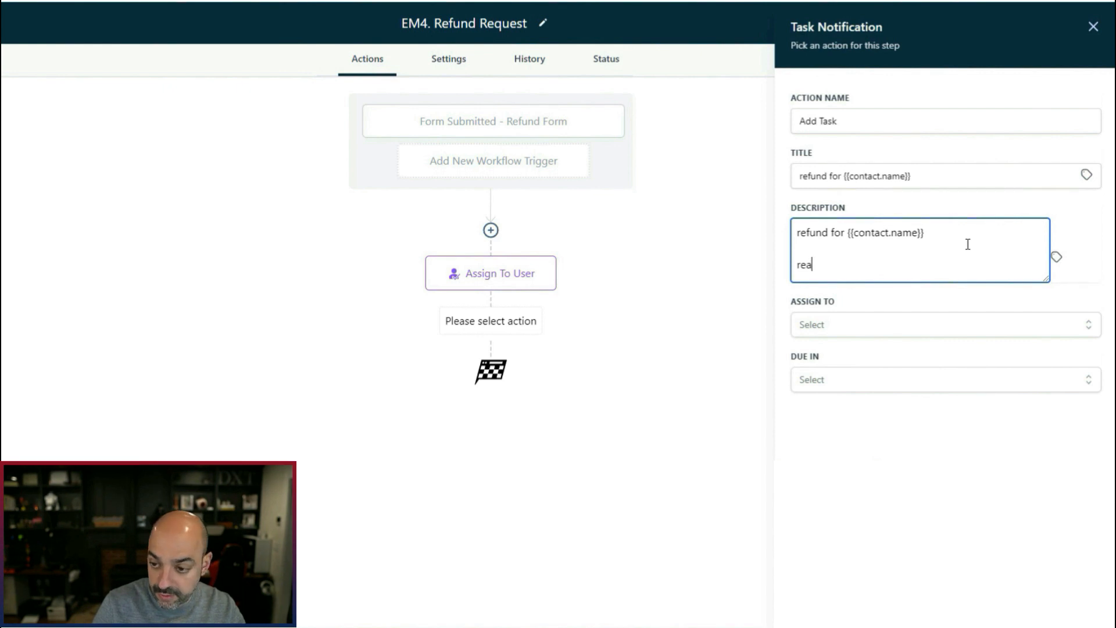
text(reason for refun)
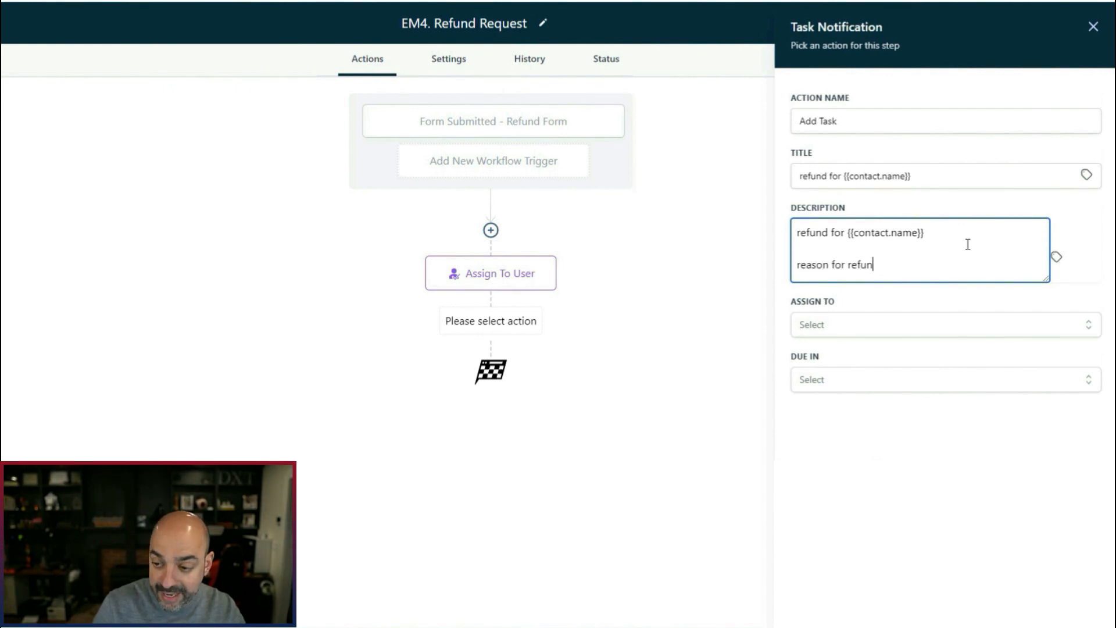
text(d:)
key(Return)
key(Return)
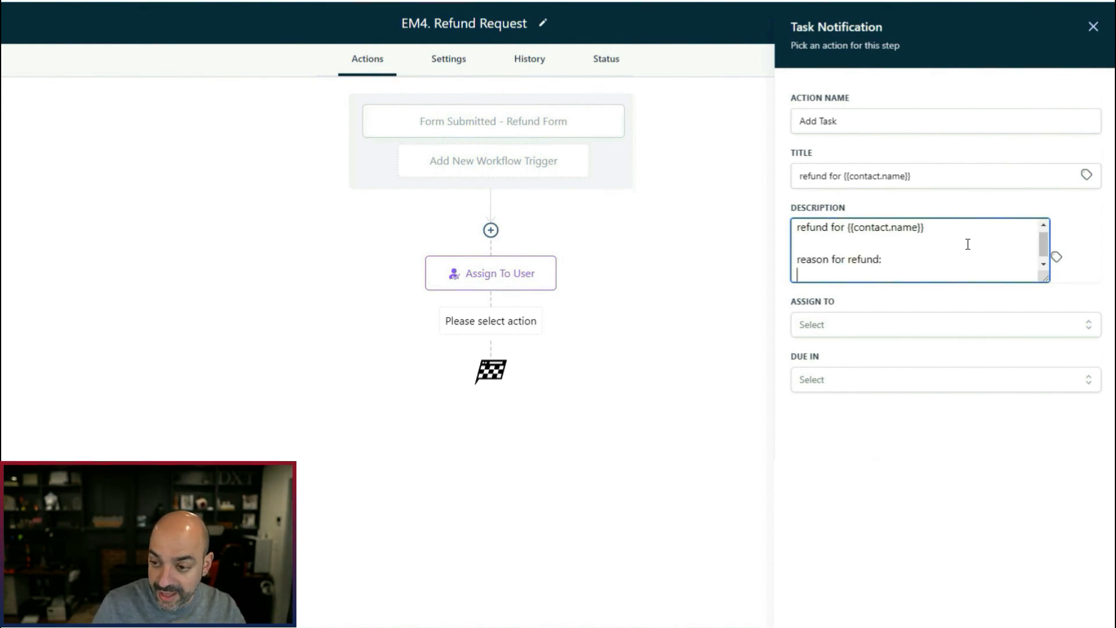
Step: Insert the contact's Reason For Refund custom field below the "reason for refund:" line in the task description
click(1057, 256)
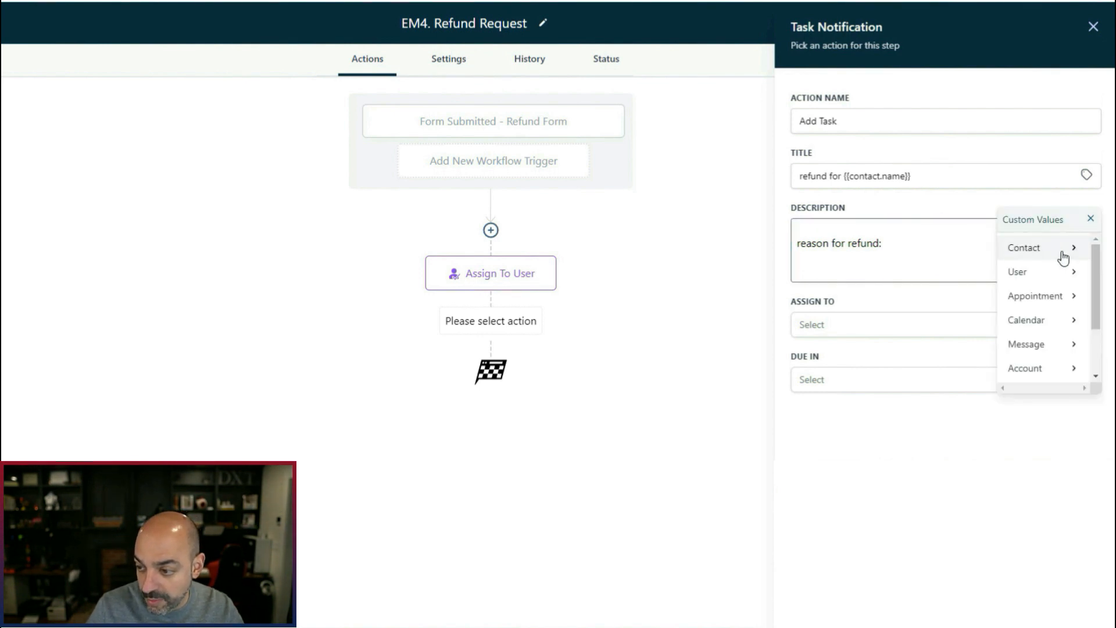
click(1061, 254)
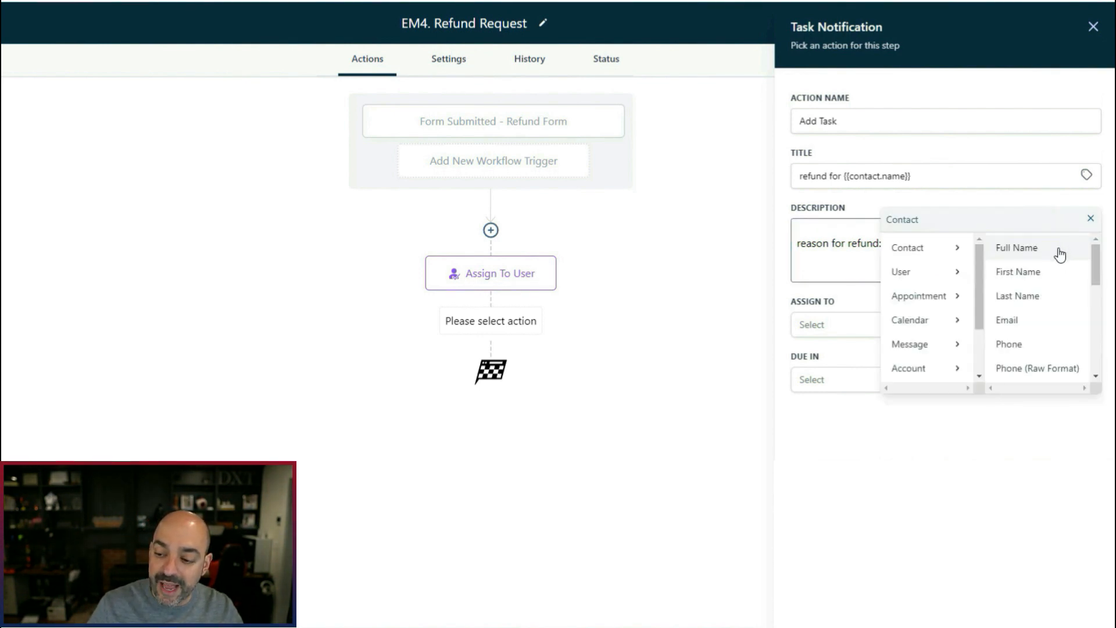
scroll(1033, 288, down, 5)
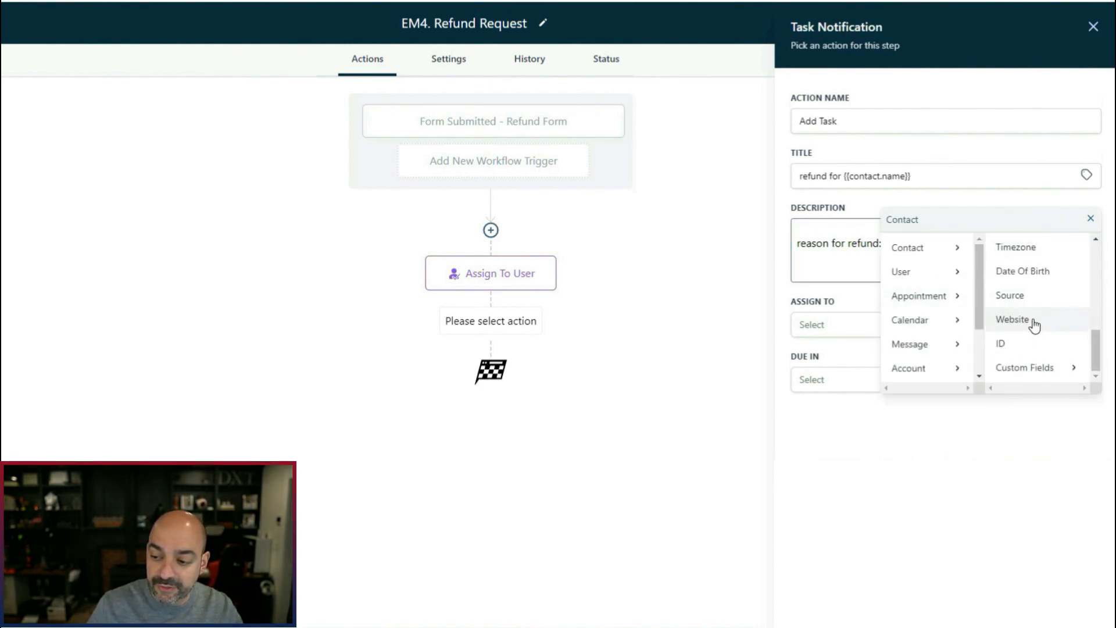
click(1041, 370)
scroll(1048, 308, down, 5)
scroll(1048, 297, down, 10)
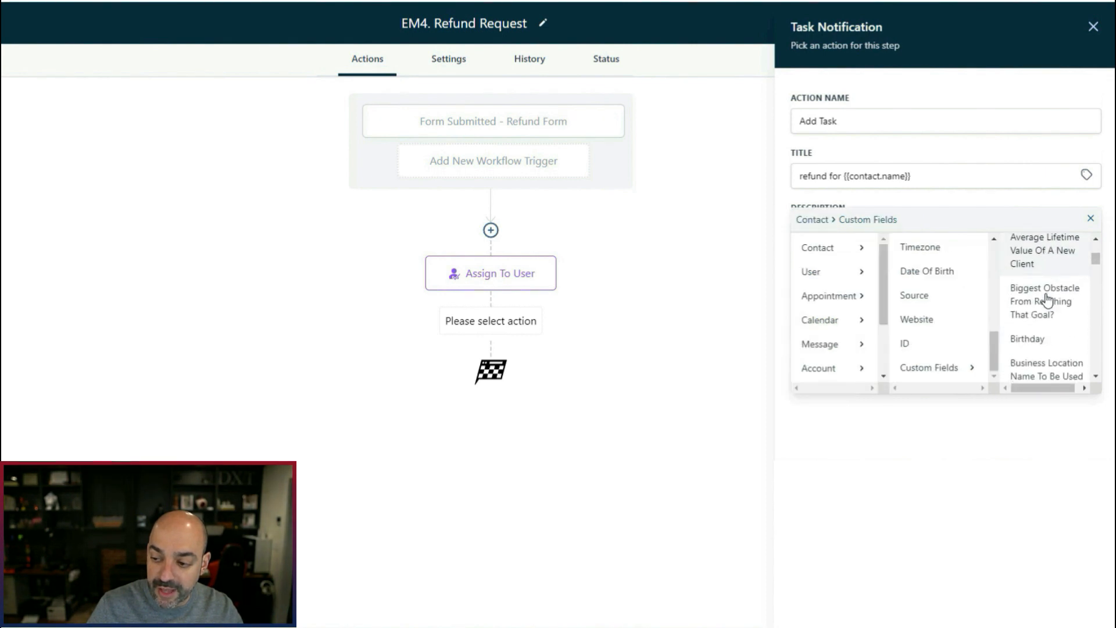
scroll(1047, 302, down, 10)
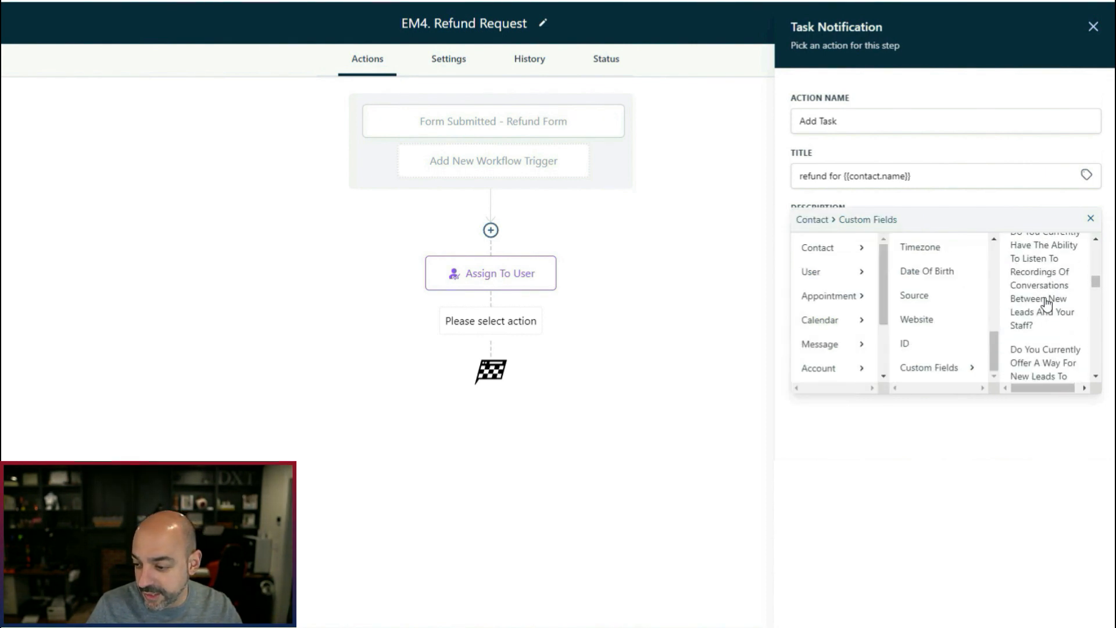
scroll(1043, 305, down, 3)
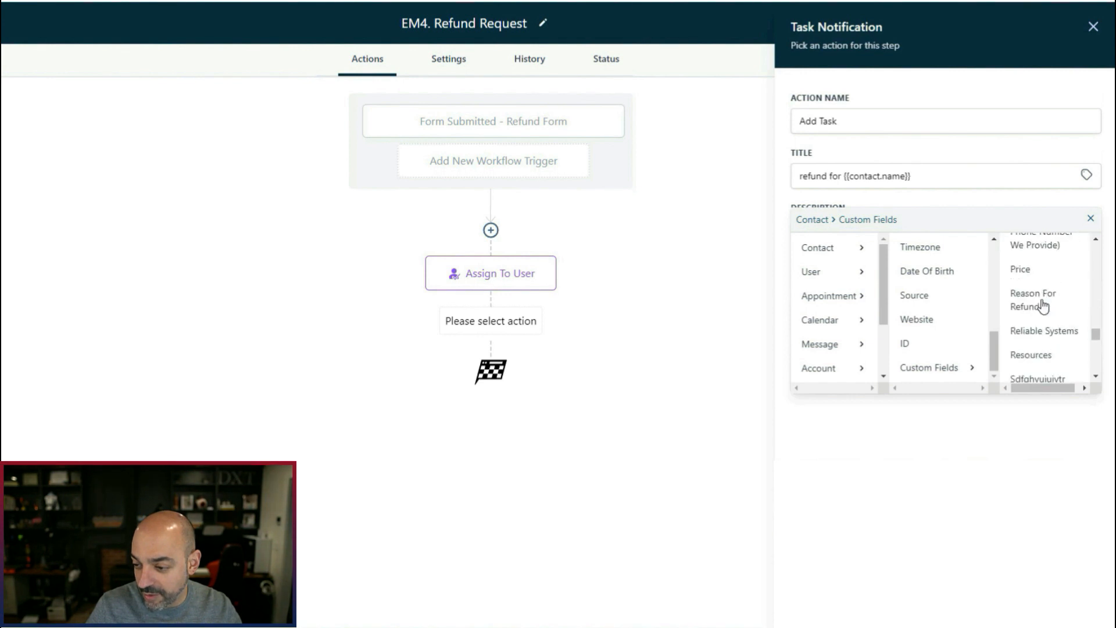
click(1046, 302)
Step: Assign the task to the Contact's Assigned User, make it due in 3 Days, and save the action
click(881, 327)
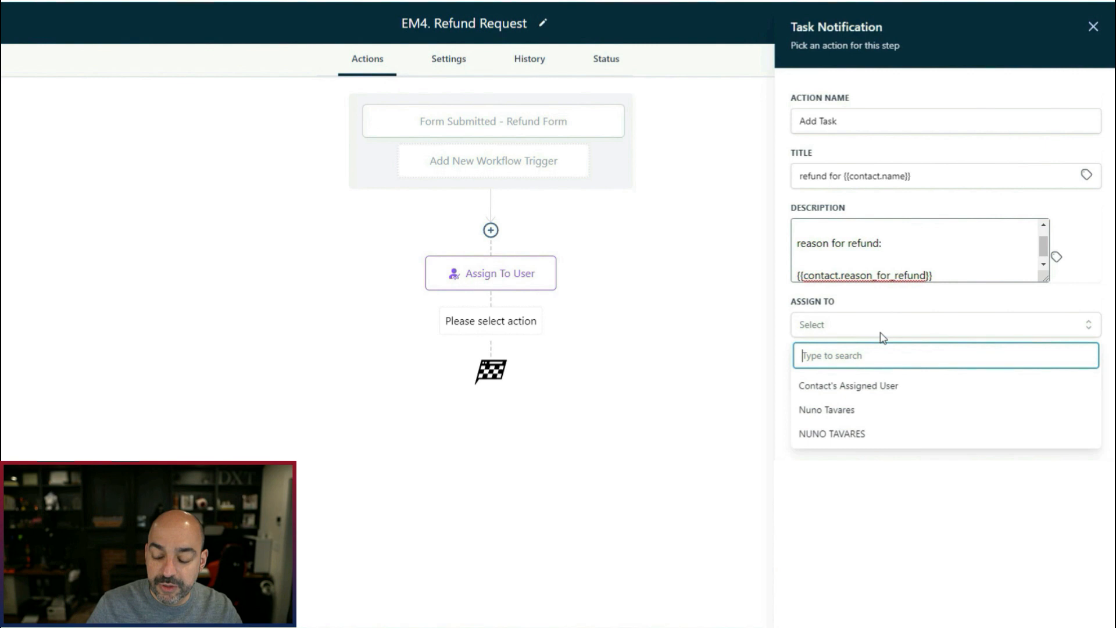
click(879, 385)
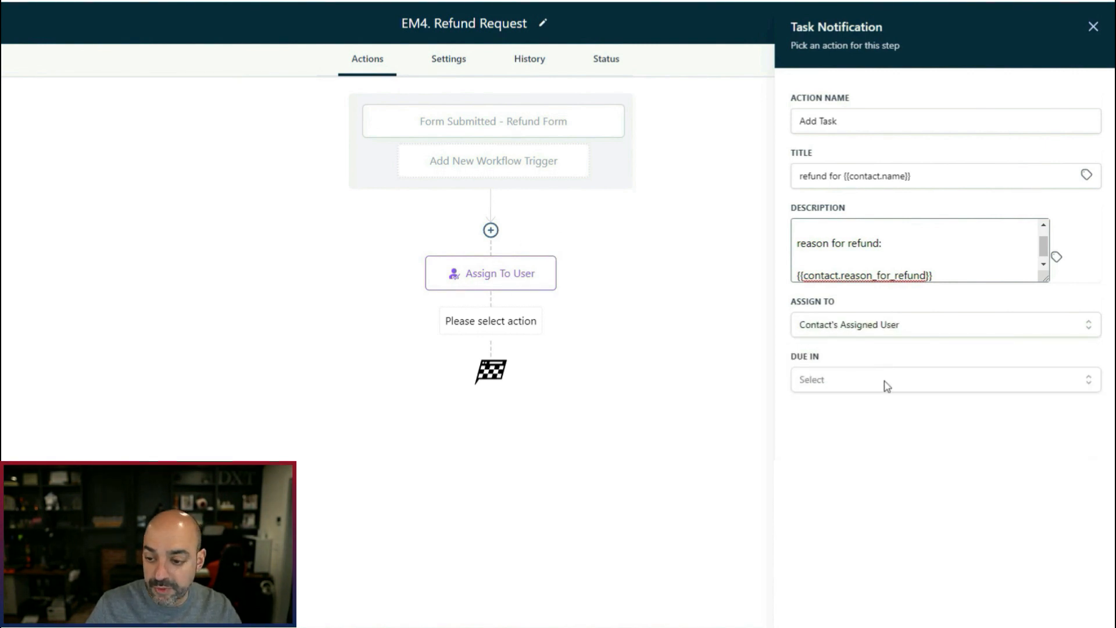
click(887, 382)
click(874, 453)
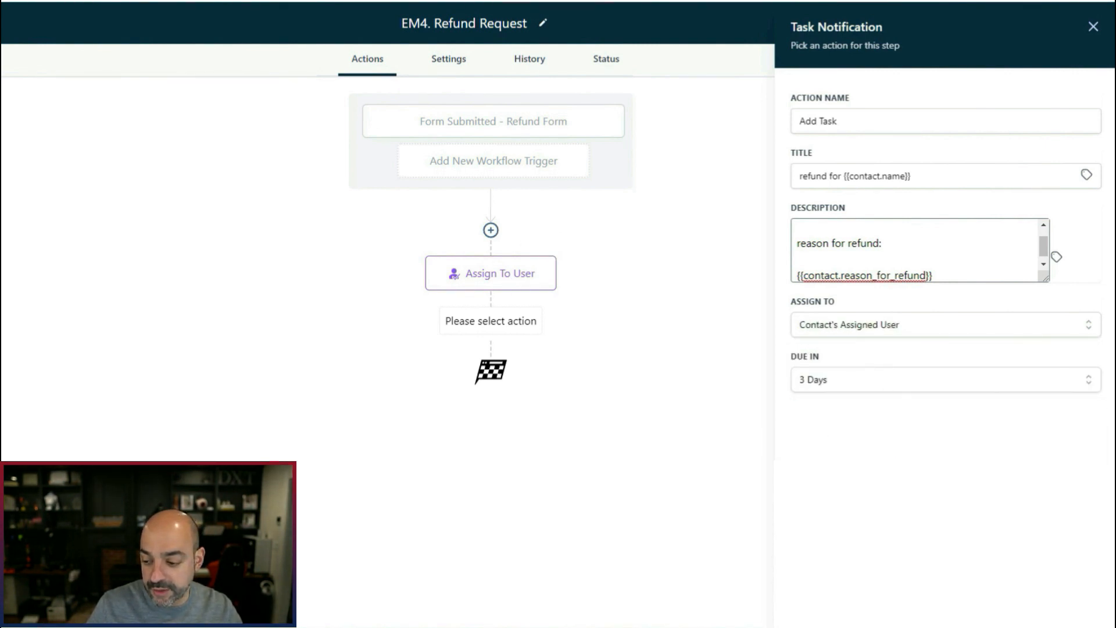
click(1069, 626)
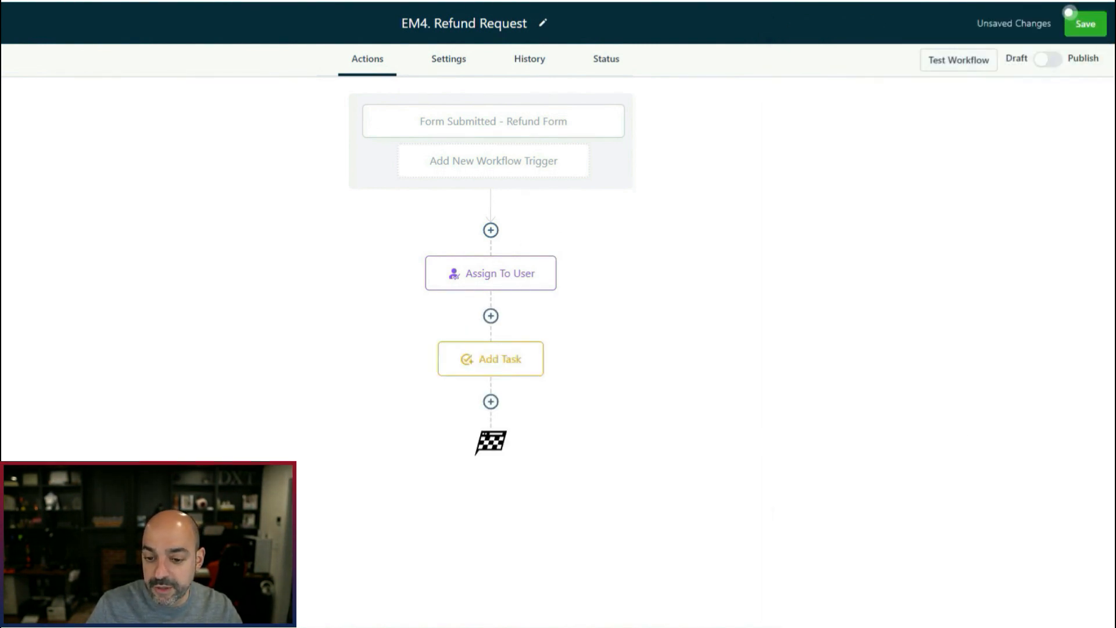
click(491, 402)
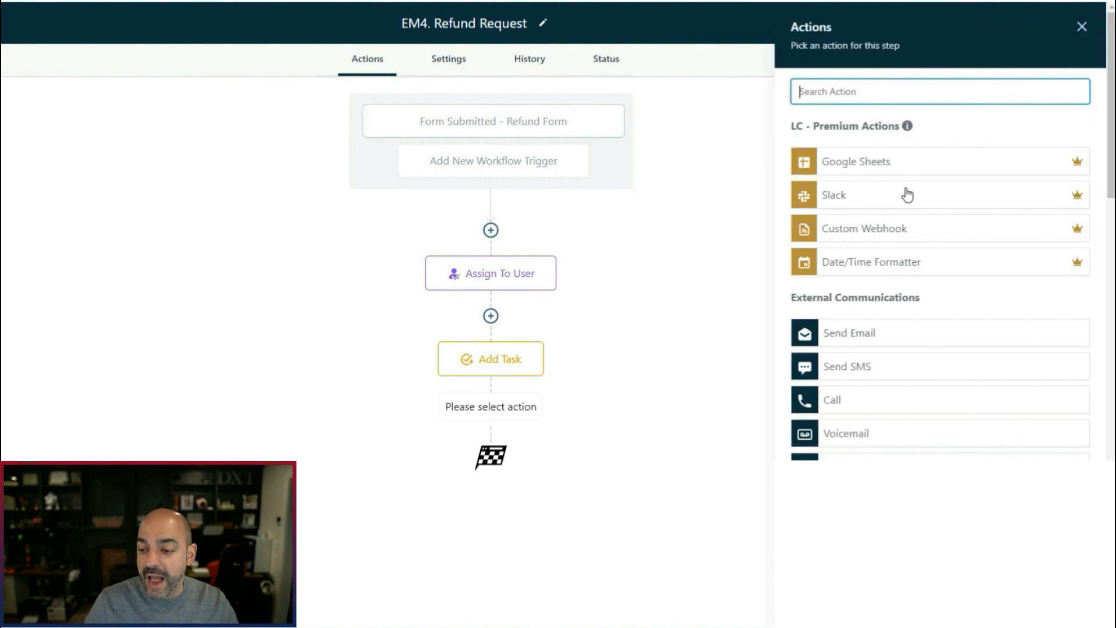
click(884, 367)
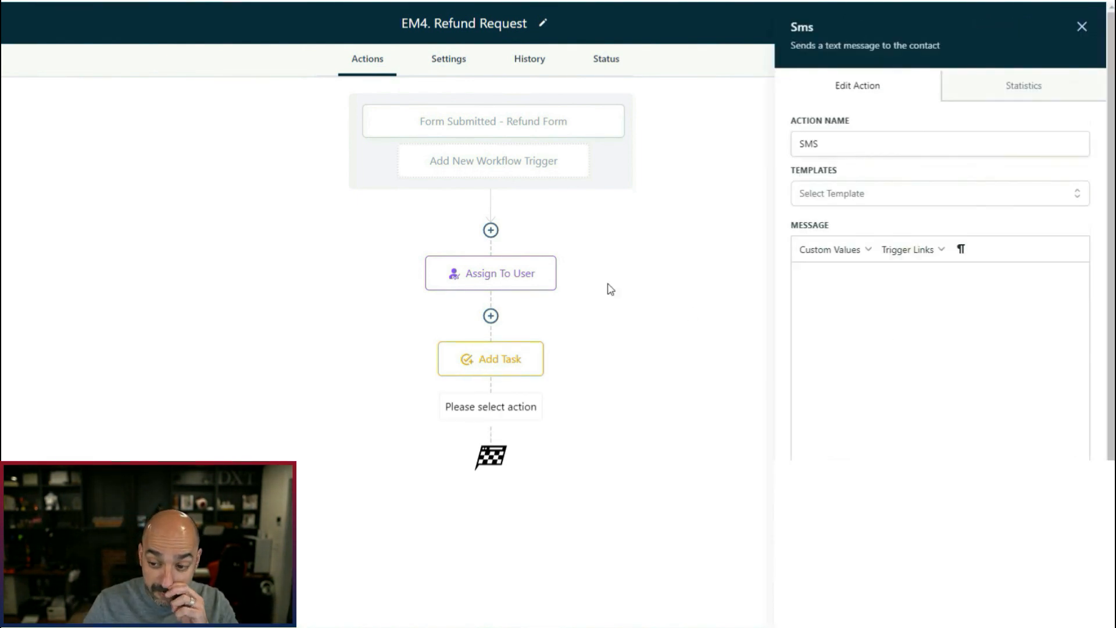
click(546, 280)
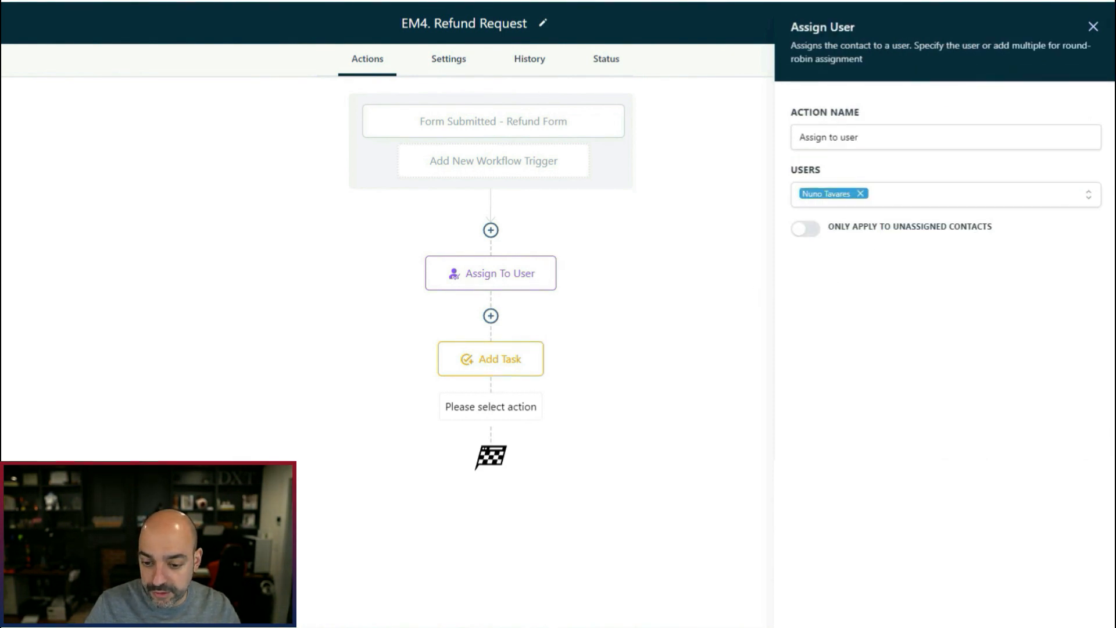
click(490, 407)
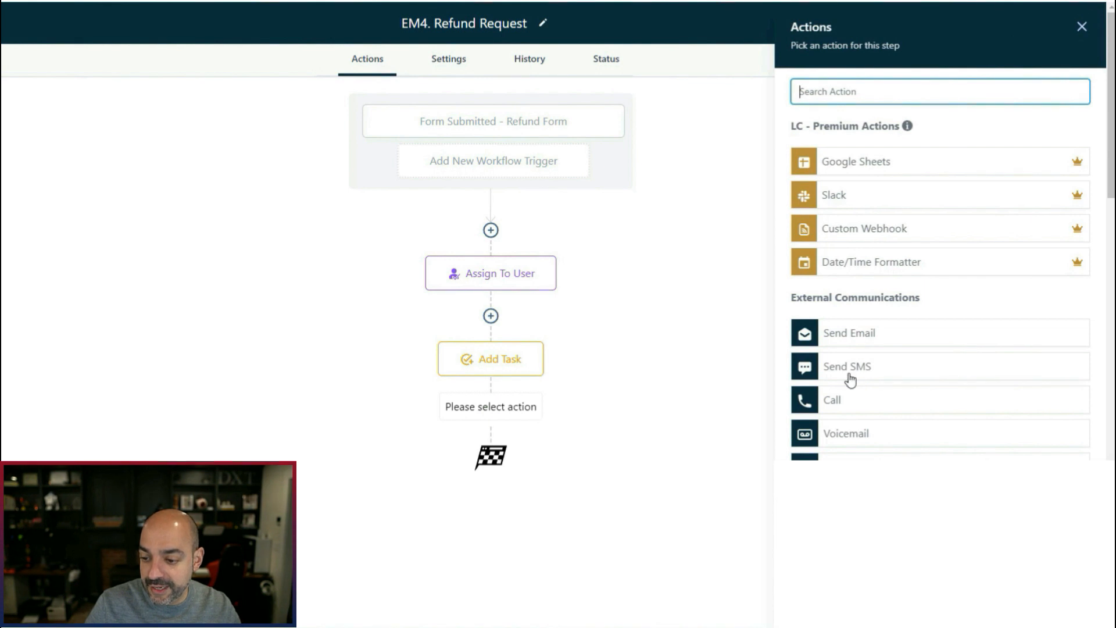
Step: Add a Send SMS action after the task with the message "{{contact.name}} requested a refund and here is the reason:"
click(850, 378)
click(839, 250)
click(945, 282)
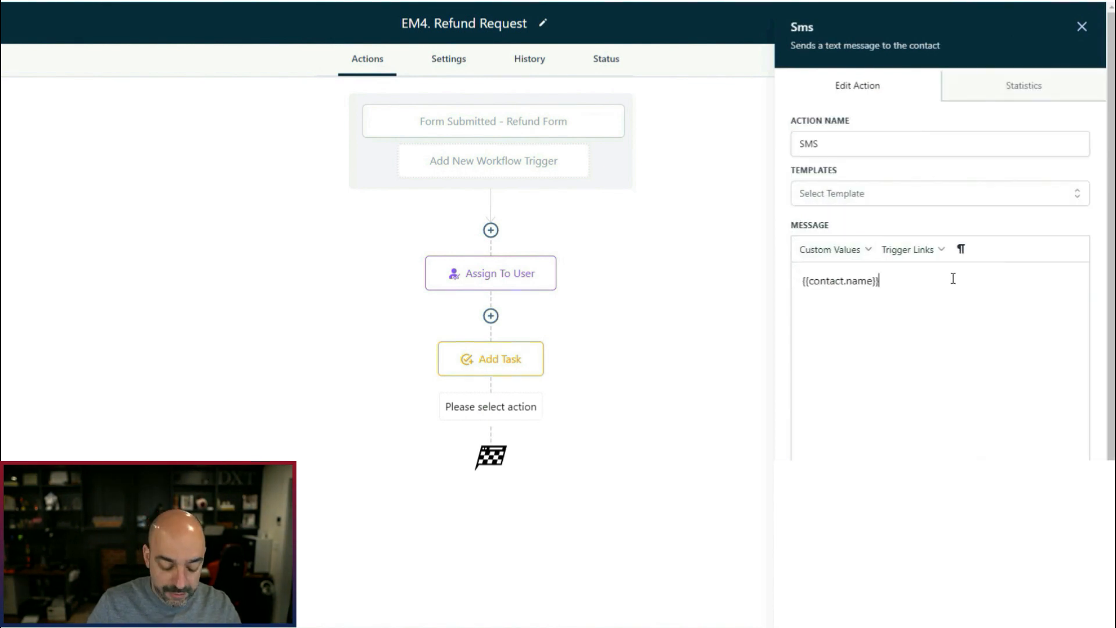
text(requested a )
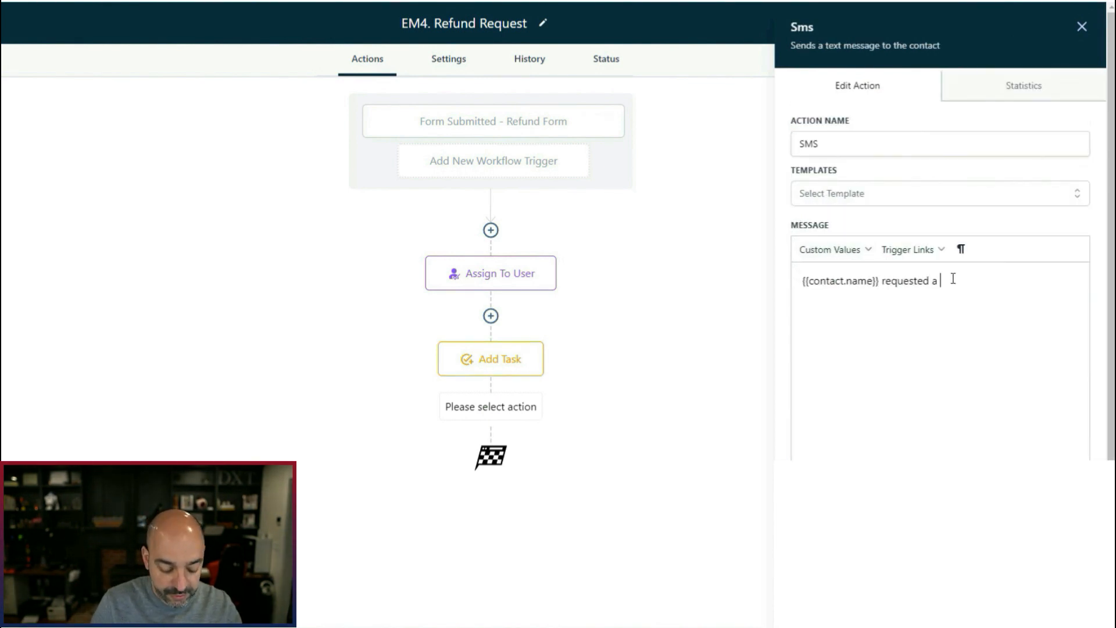
text(refund and)
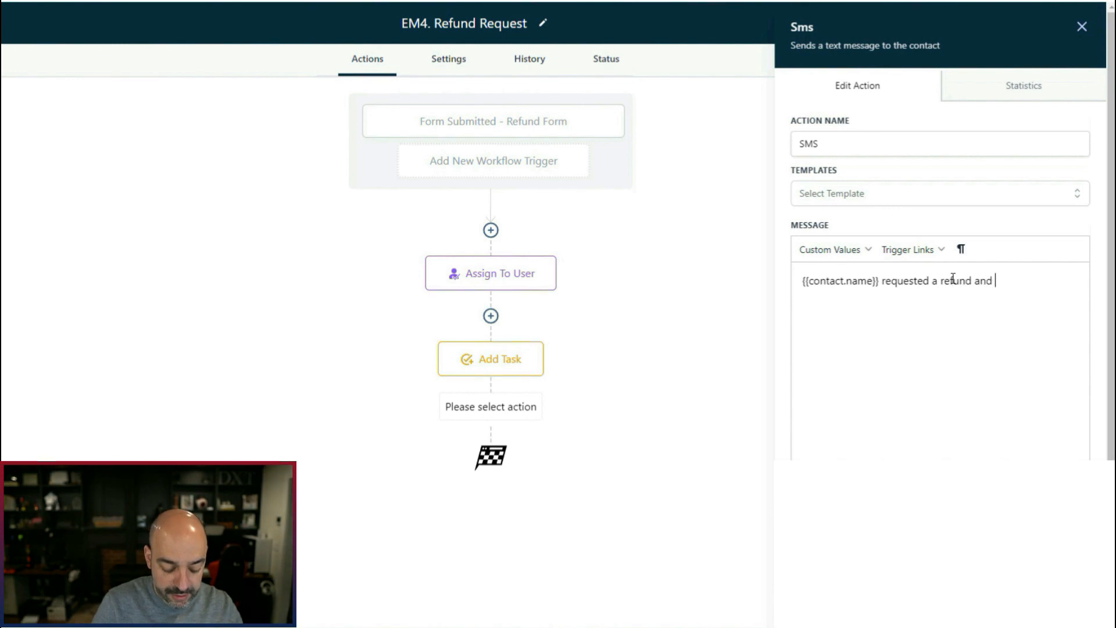
key(BackSpace)
key(BackSpace)
key(BackSpace)
key(BackSpace)
text(the)
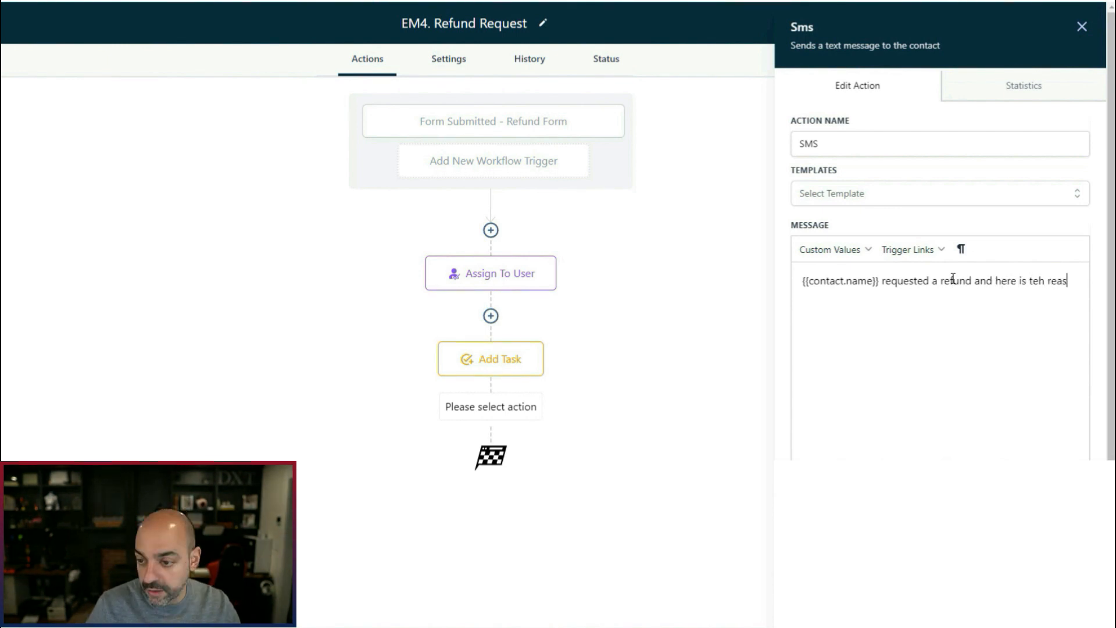
Step: Append the contact's Reason for Refund custom field to the SMS message and save the action
click(830, 250)
mouse_move(833, 446)
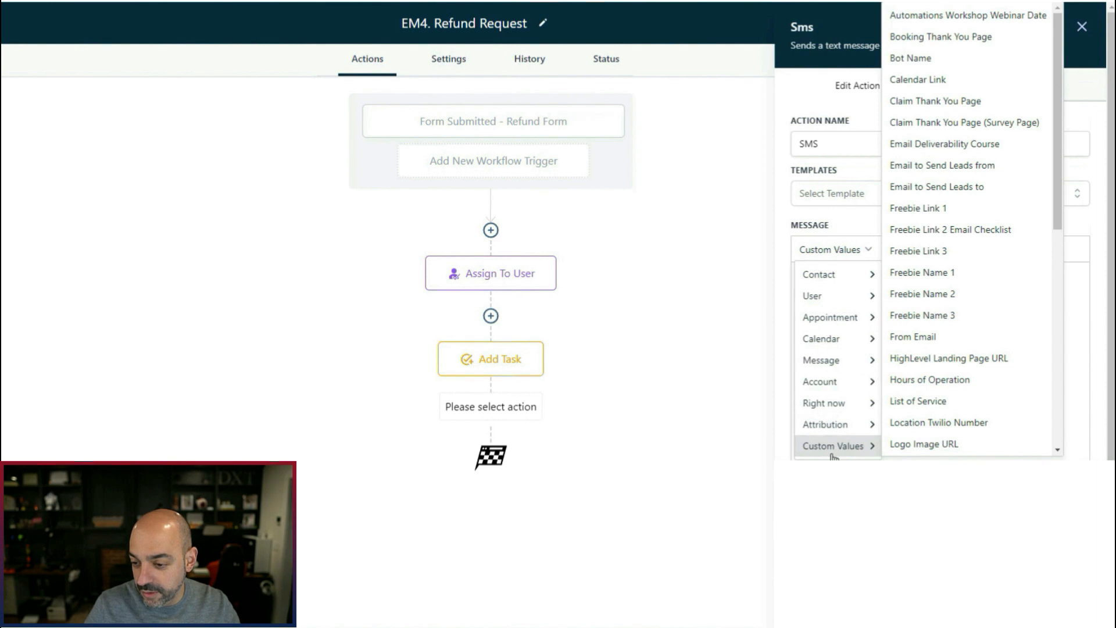
mouse_move(839, 277)
scroll(931, 360, down, 1)
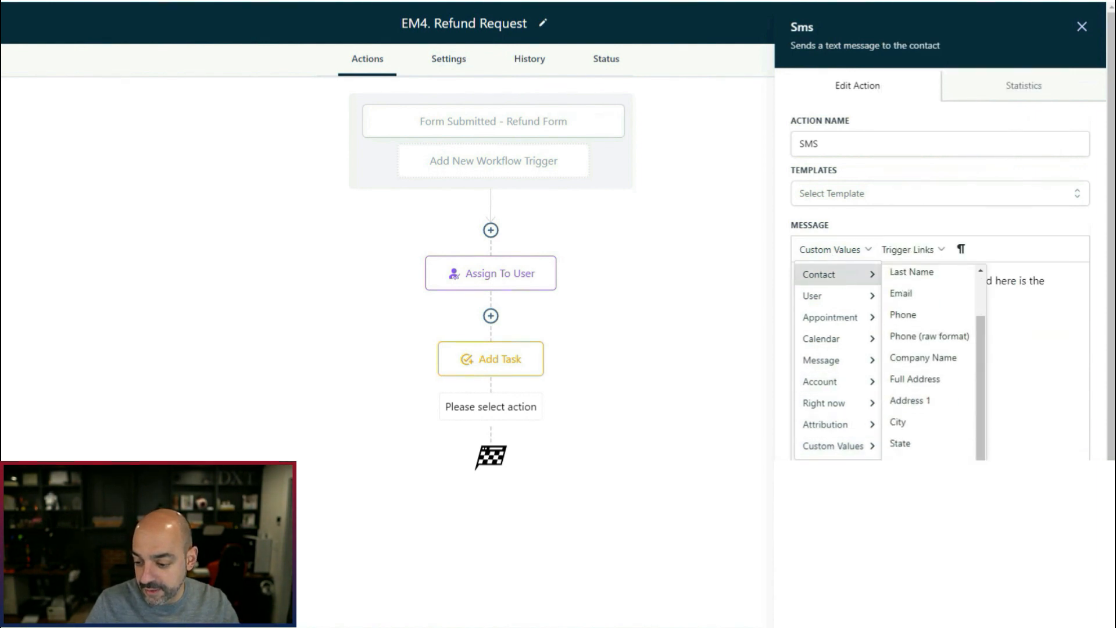
scroll(578, 447, down, 15)
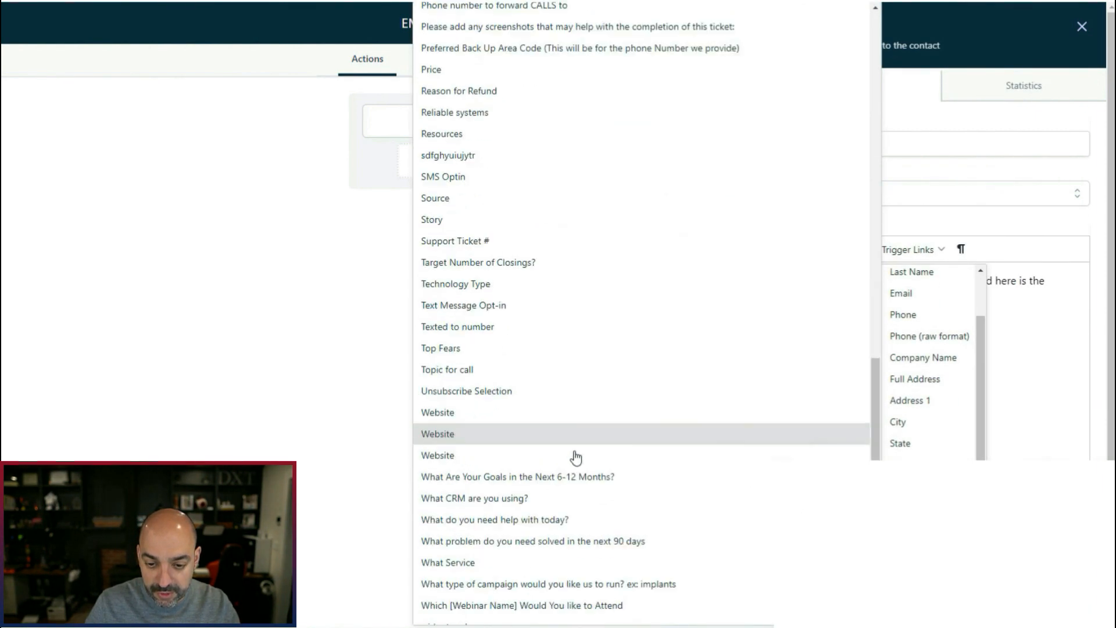
scroll(575, 454, up, 3)
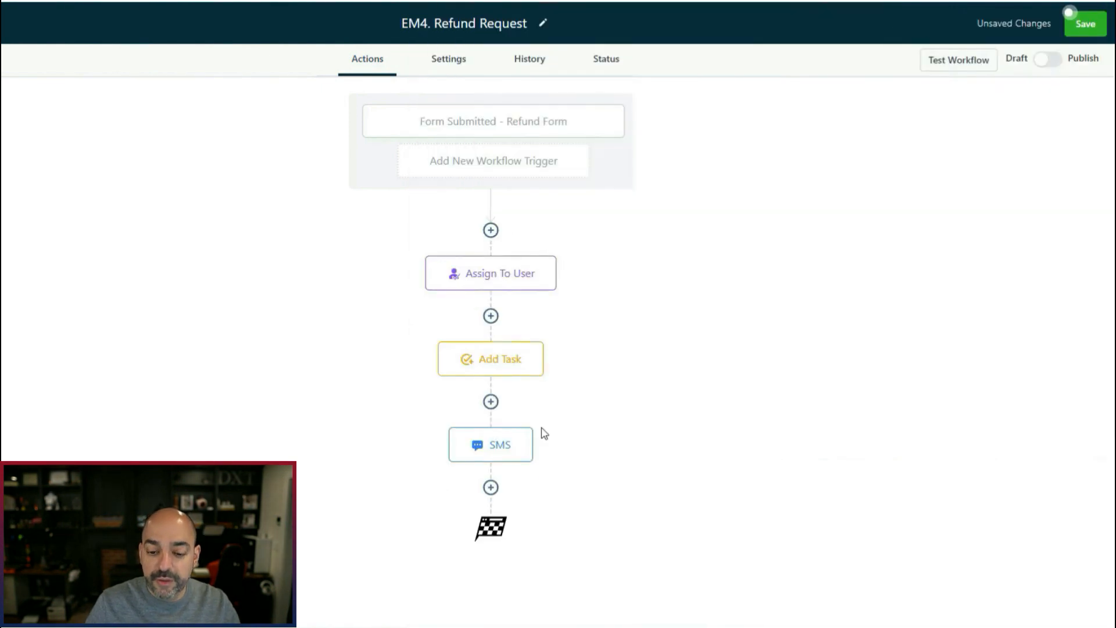
Step: Delete the SMS action from the workflow
click(491, 487)
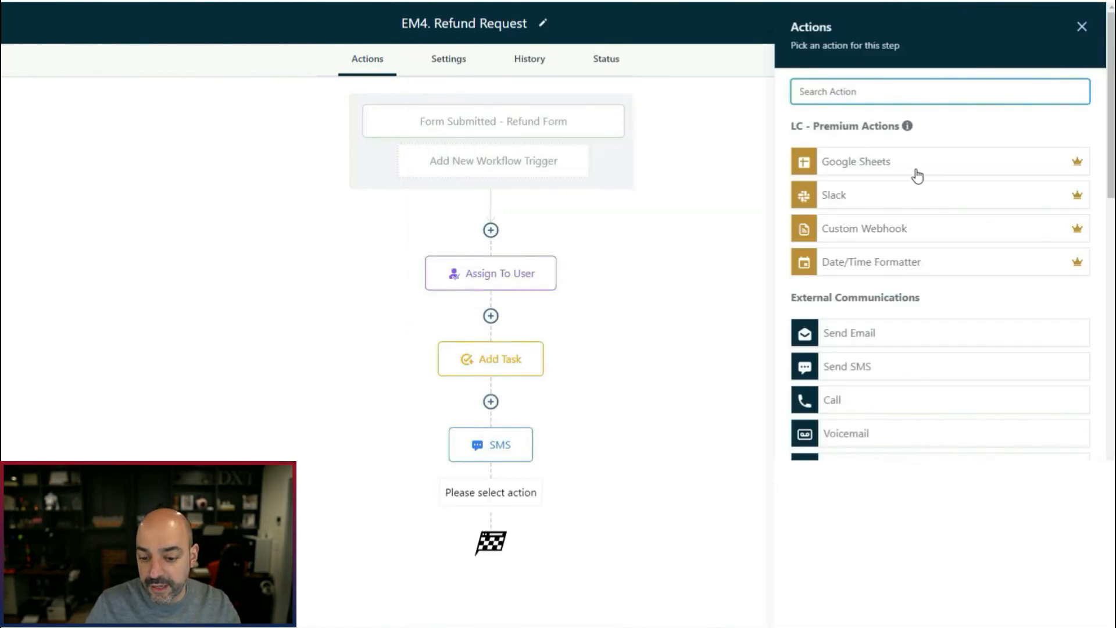
click(490, 455)
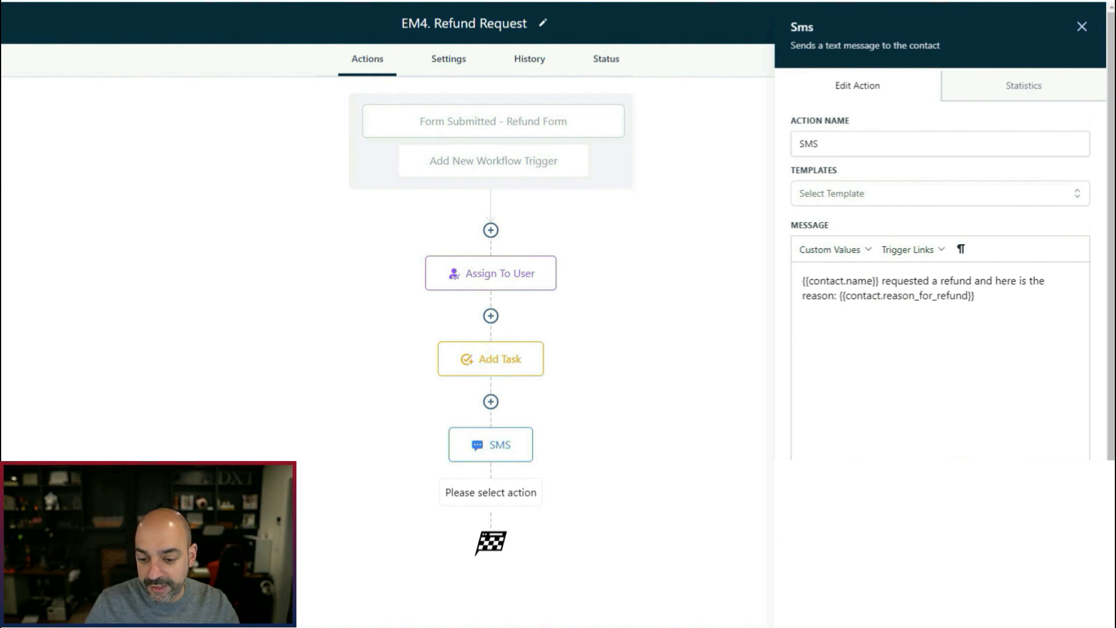
click(813, 605)
click(624, 355)
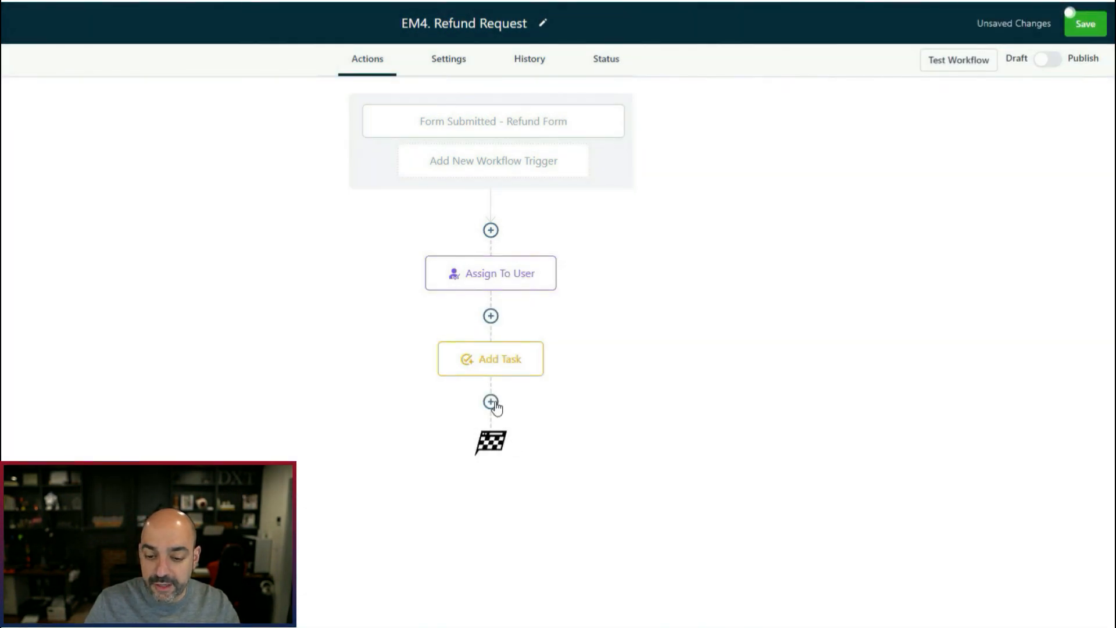
Step: Add a Send Internal Notification action after the task and set its notification type to SMS
click(491, 402)
text(ine)
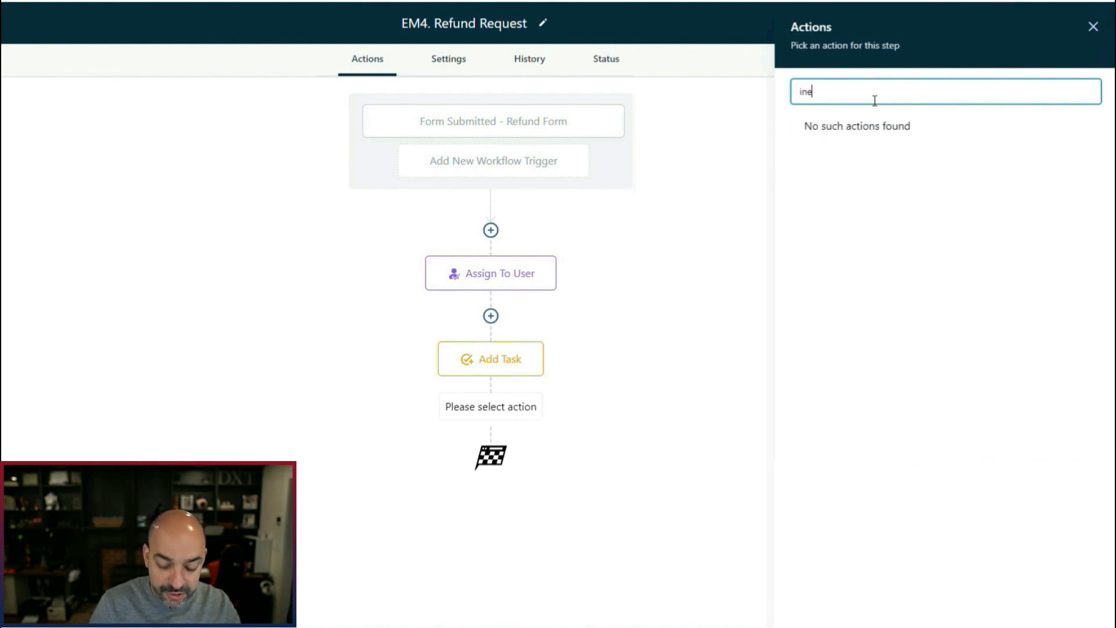
key(BackSpace)
text(ter)
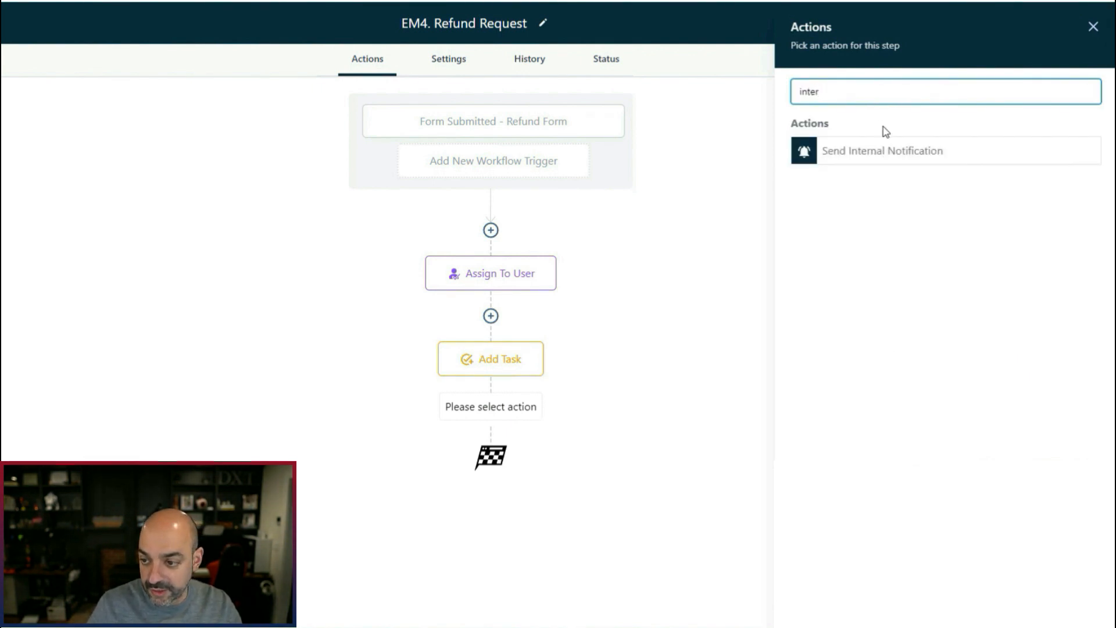
click(884, 150)
click(873, 184)
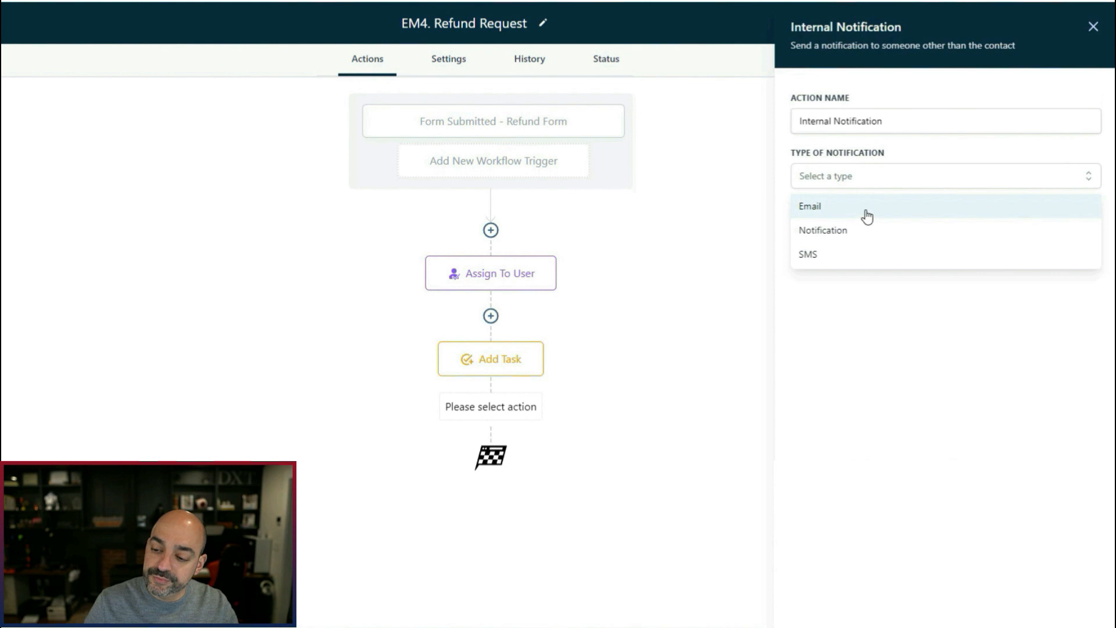
click(850, 259)
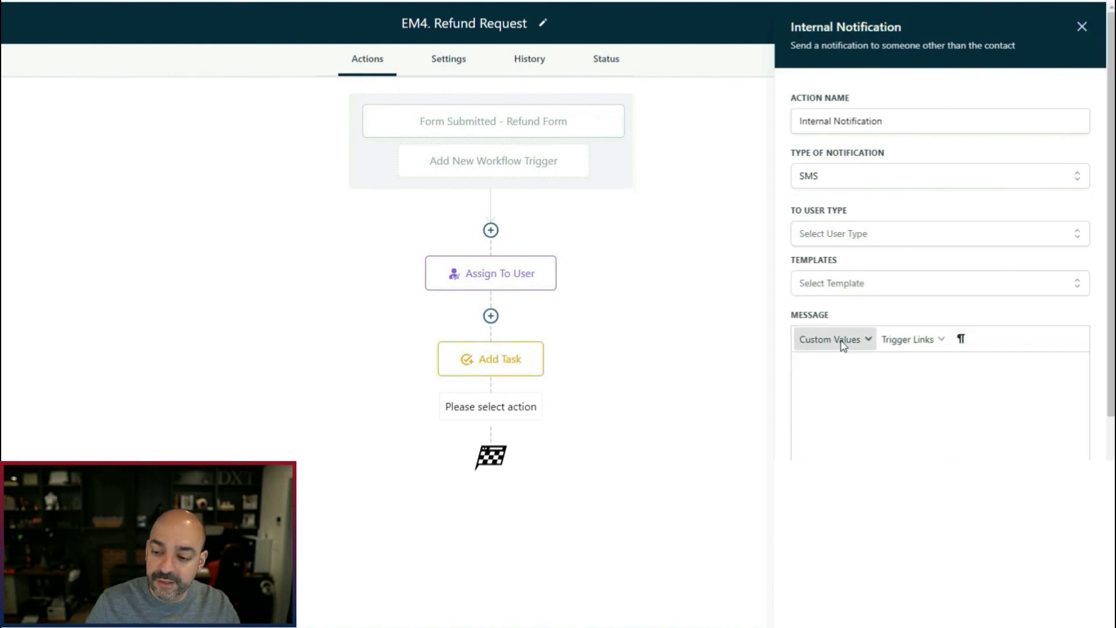
Step: Write the notification message "{{contact.name}} requested a refund for the follwoing reason", using the contact's Full Name custom value
click(839, 342)
mouse_move(851, 372)
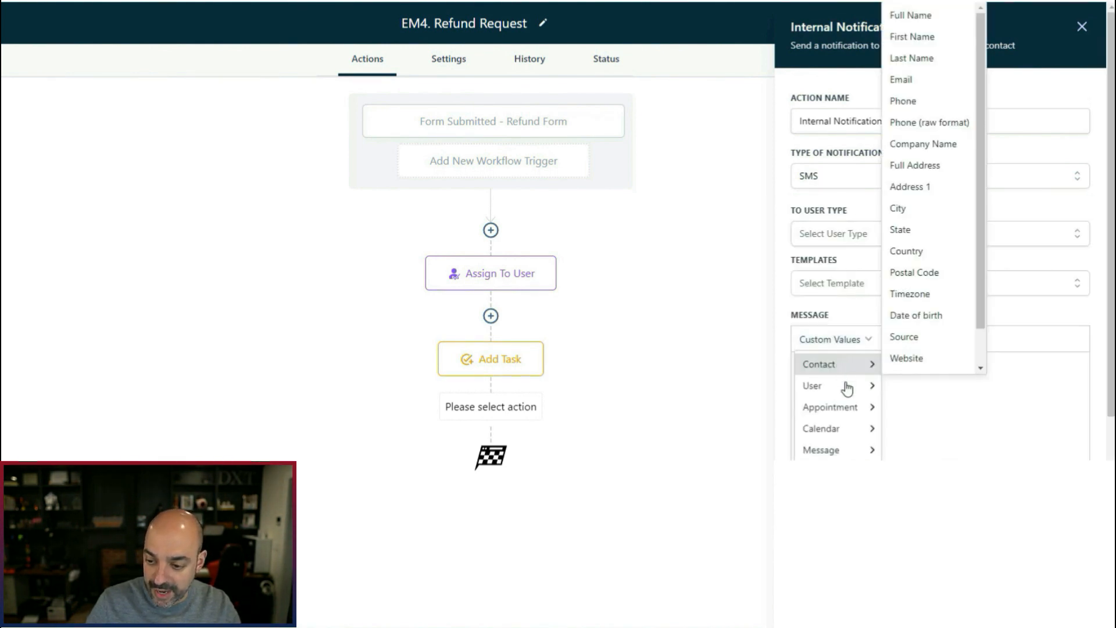
click(951, 14)
text(requested)
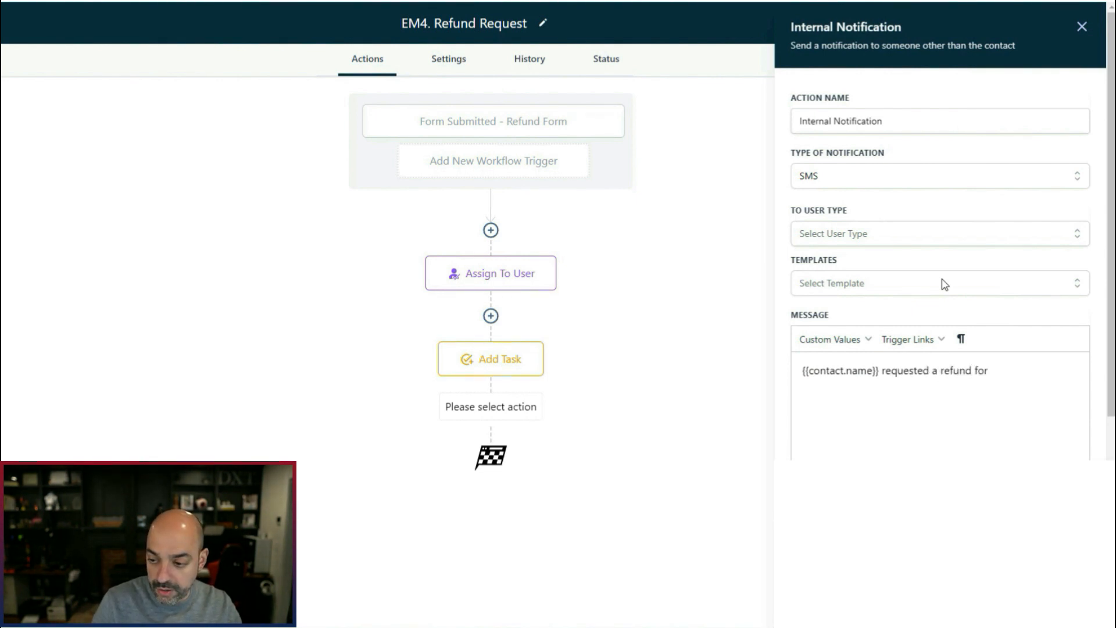
text(a refund for the fol)
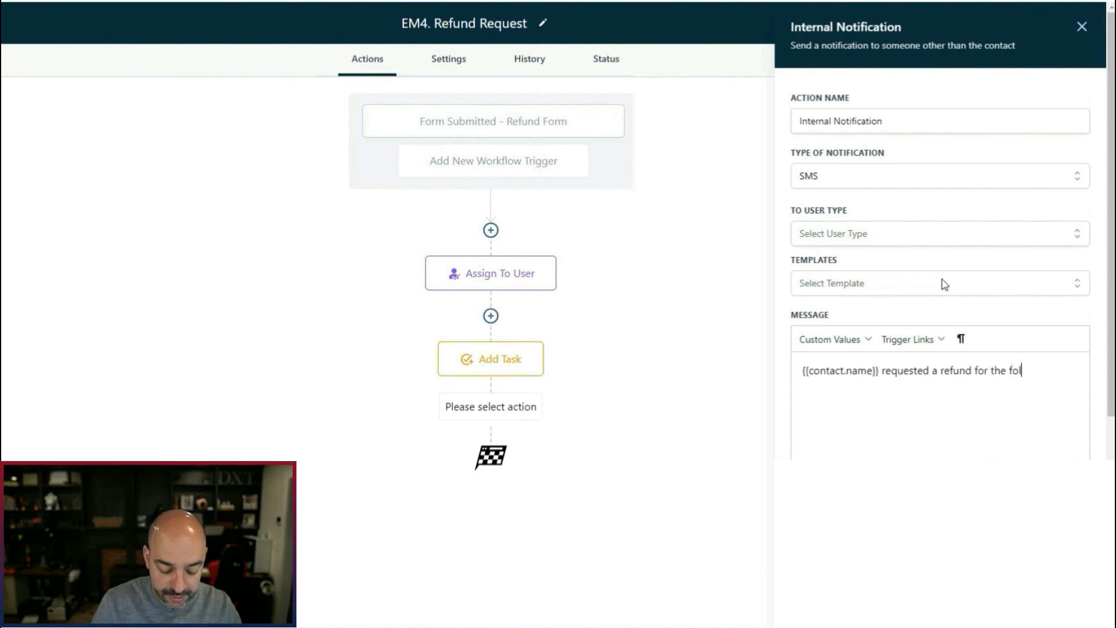
text(lwoing reason:)
Step: Append the contact's Reason for Refund custom field to the notification message and try to save the action
click(830, 339)
mouse_move(844, 364)
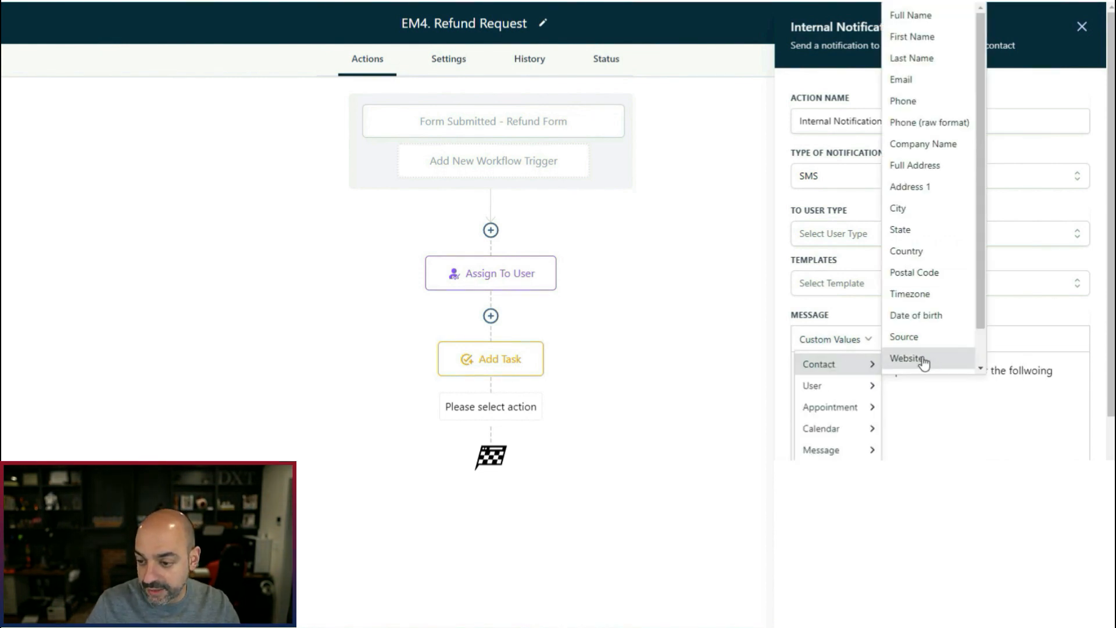
scroll(934, 317, down, 2)
mouse_move(925, 361)
scroll(640, 270, down, 5)
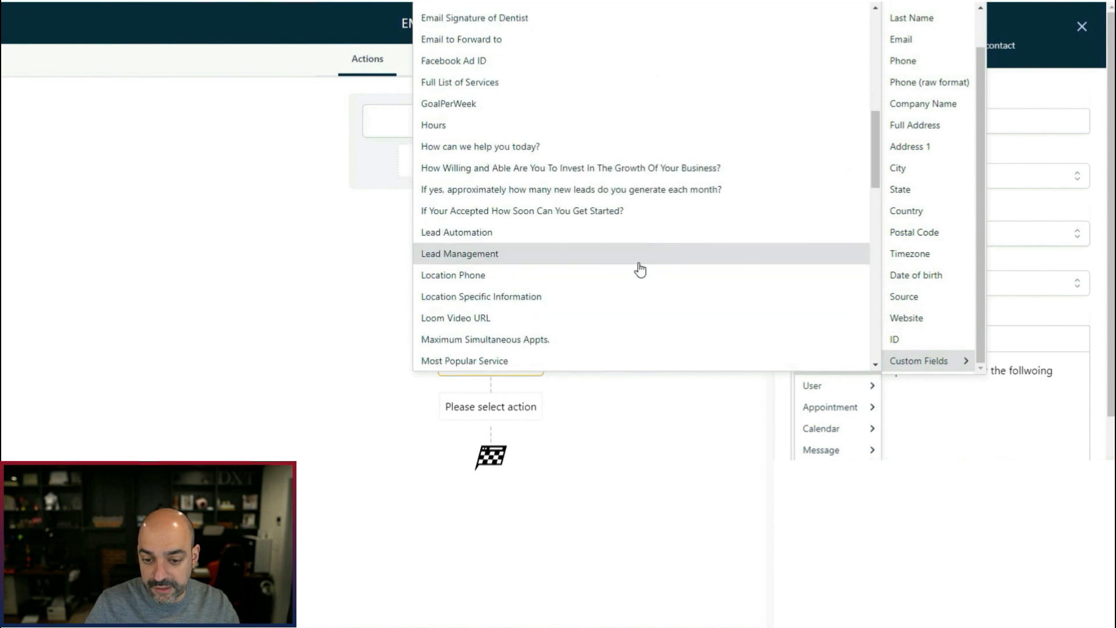
scroll(641, 269, down, 4)
click(527, 170)
click(1049, 602)
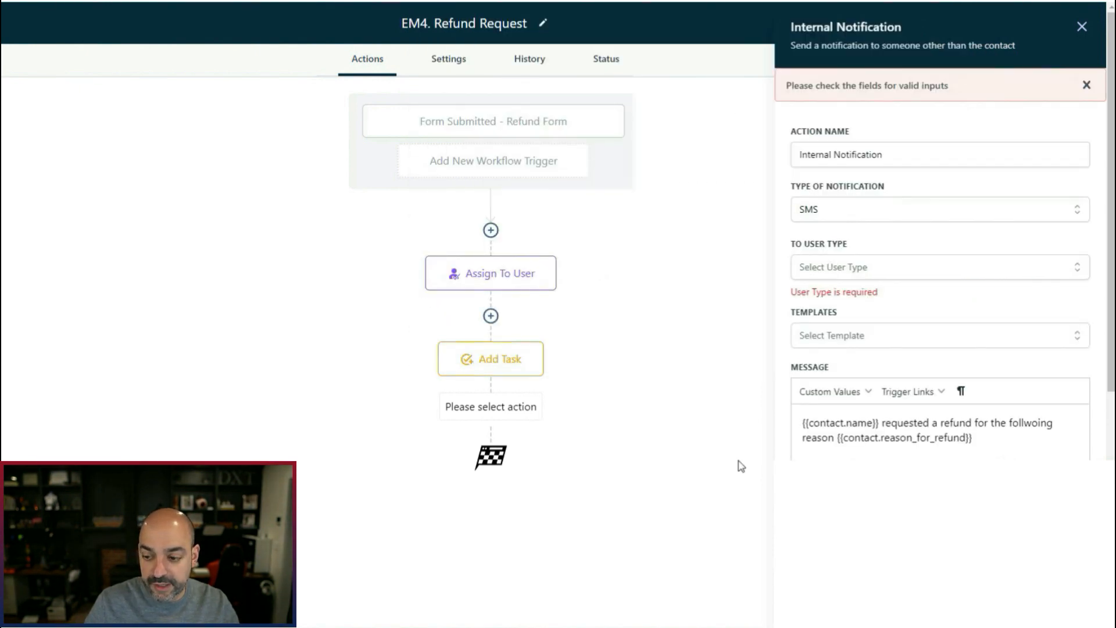
Step: Set the internal notification's recipient user type to Assigned User and save the action
click(886, 268)
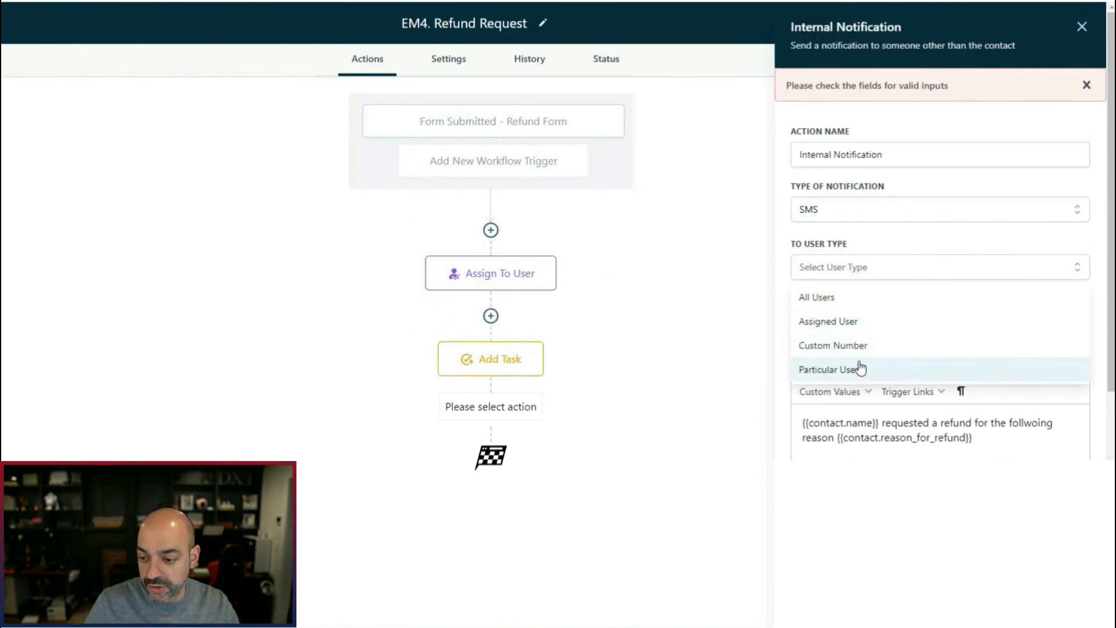
click(861, 322)
click(1050, 602)
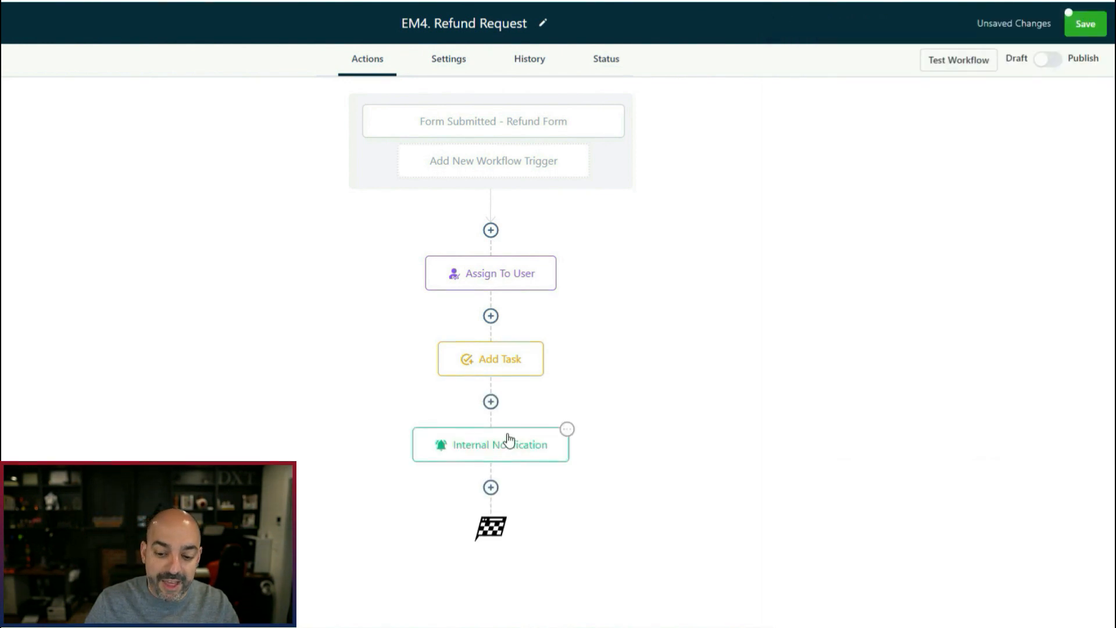
Step: Rename the internal notification action as "Internal Notification - SMS" and save it
click(511, 442)
click(942, 122)
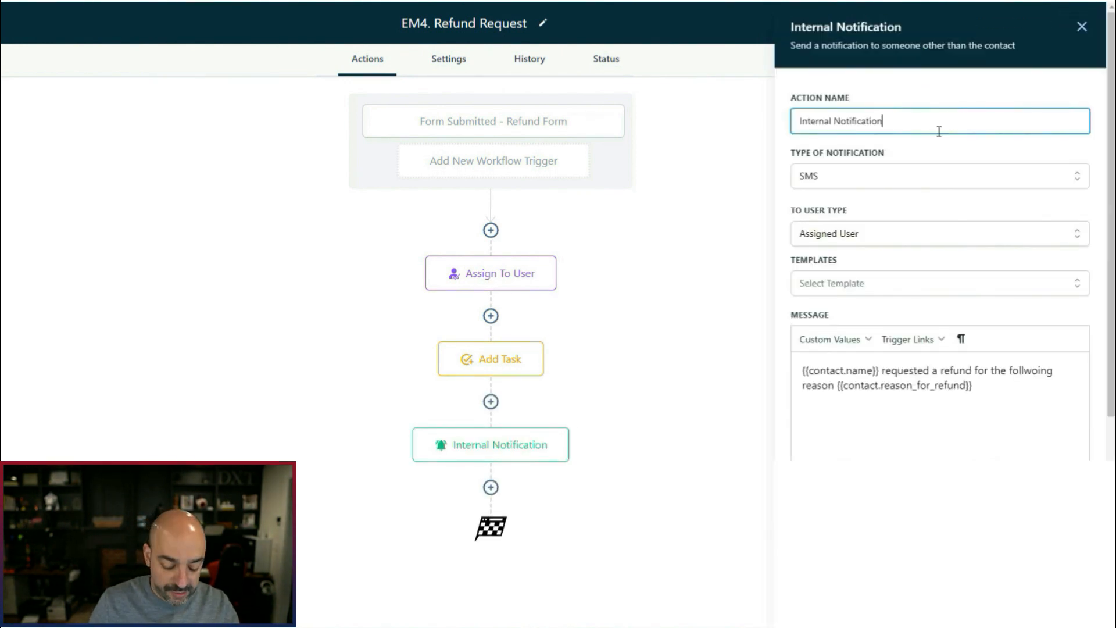
text(- SMS)
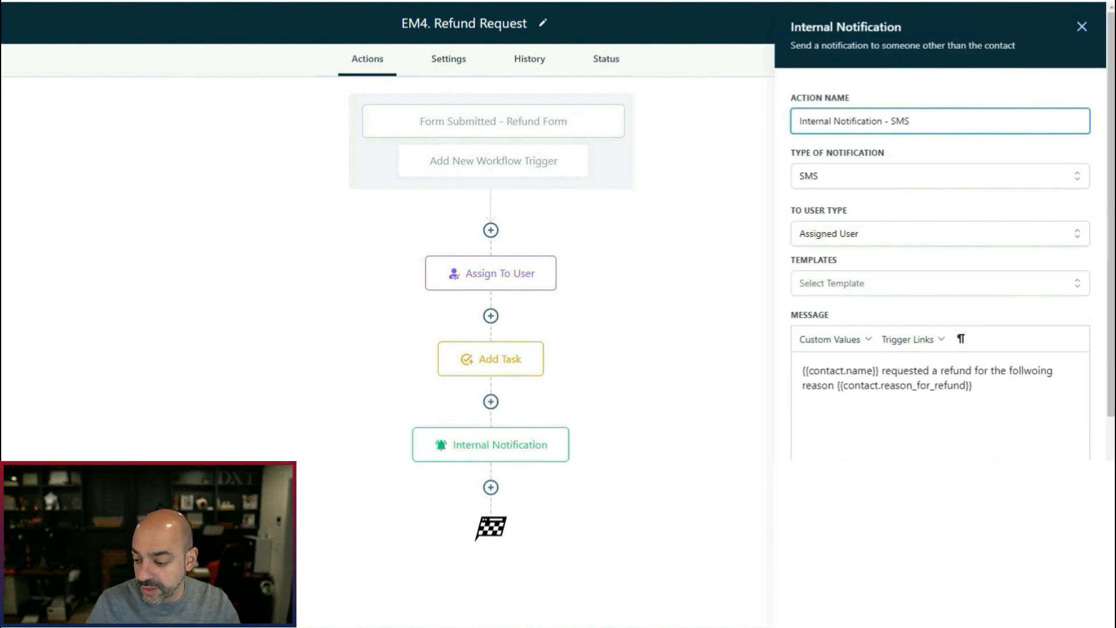
click(1050, 602)
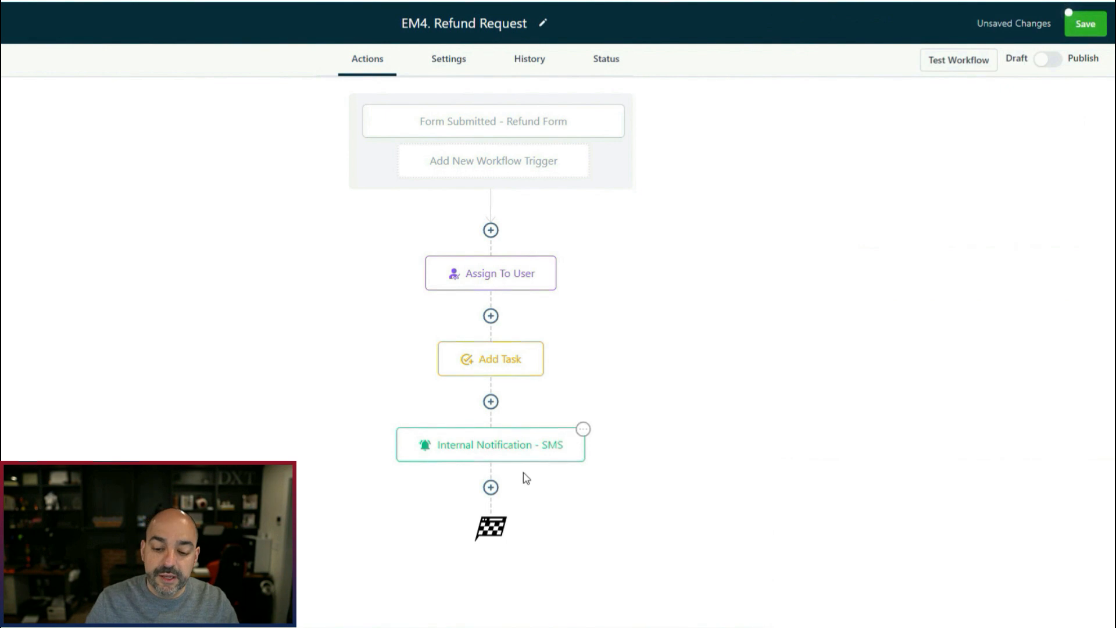
Step: Add a Send Email action after the SMS notification, using the user's Full Name as From Name and the user's Email as From Email
click(494, 490)
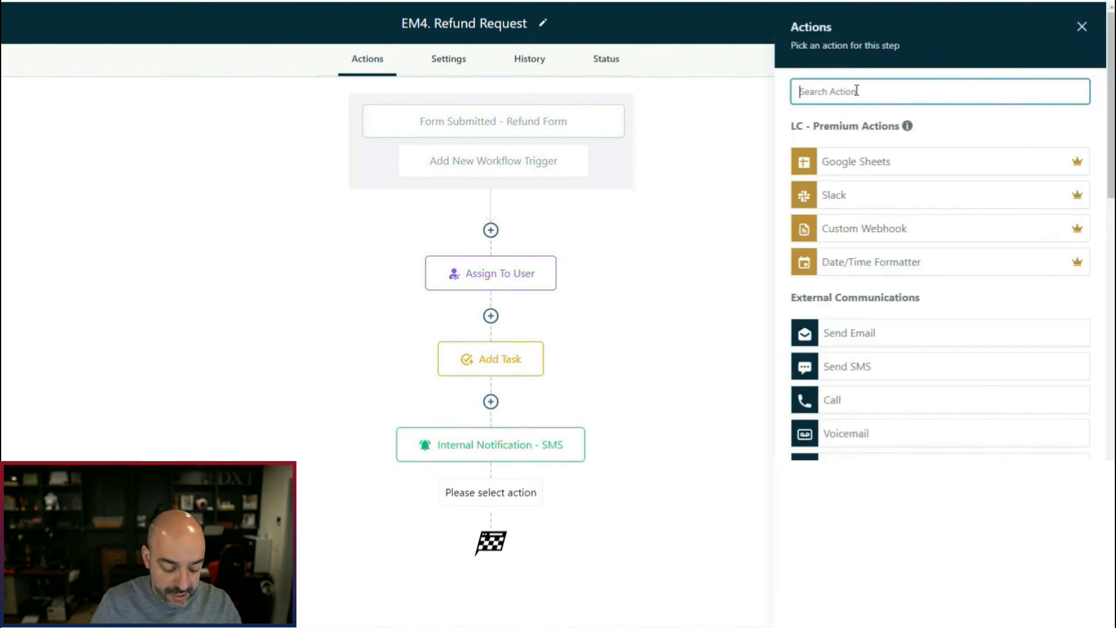
text(send)
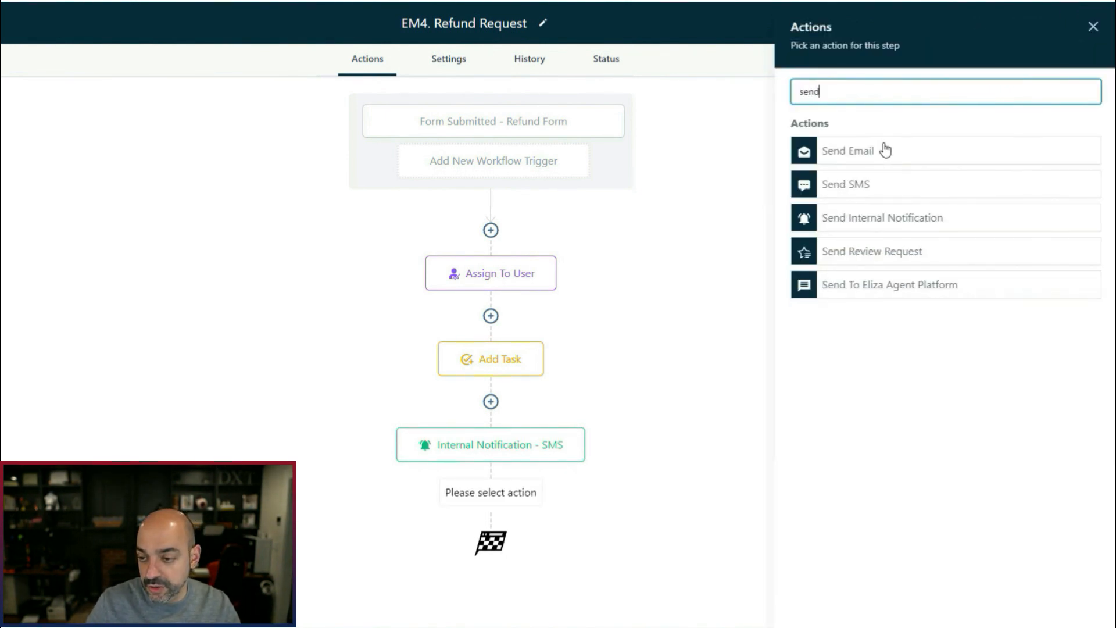
click(885, 151)
click(890, 200)
click(1075, 197)
click(1047, 244)
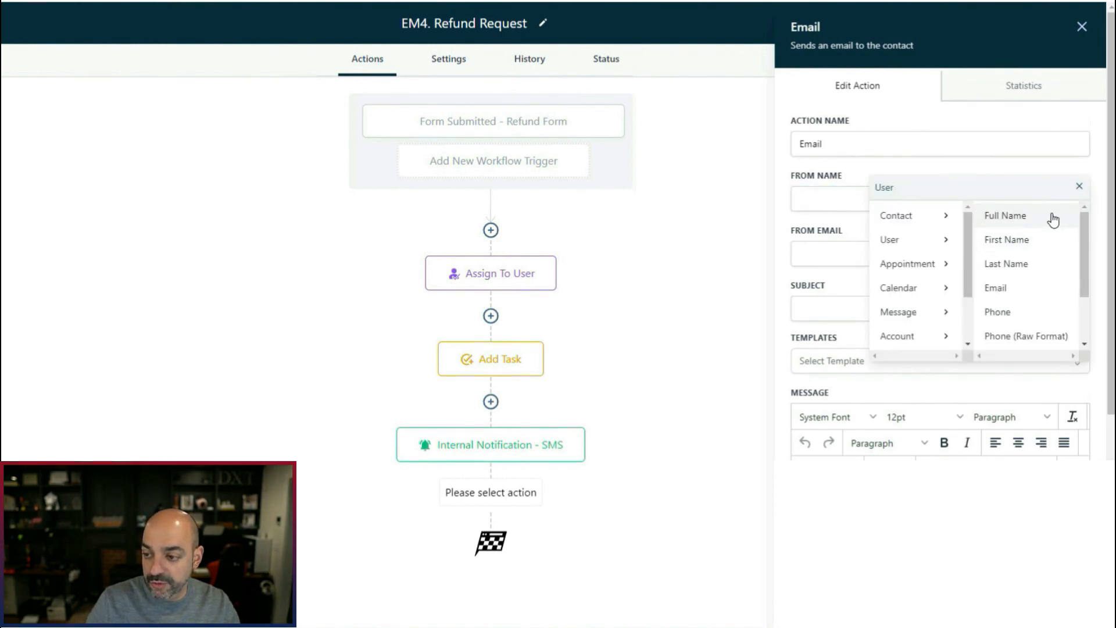
click(1053, 219)
click(1075, 255)
click(1057, 295)
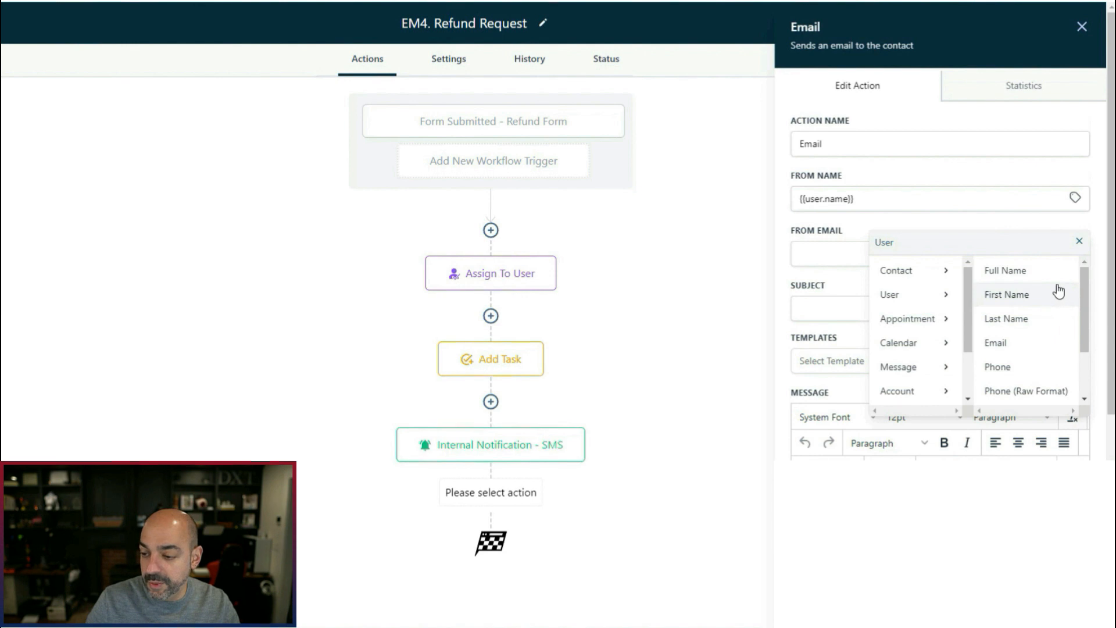
click(1040, 343)
Step: Set the email subject to "Thank you for your refund request {{contact.name}}"
click(871, 300)
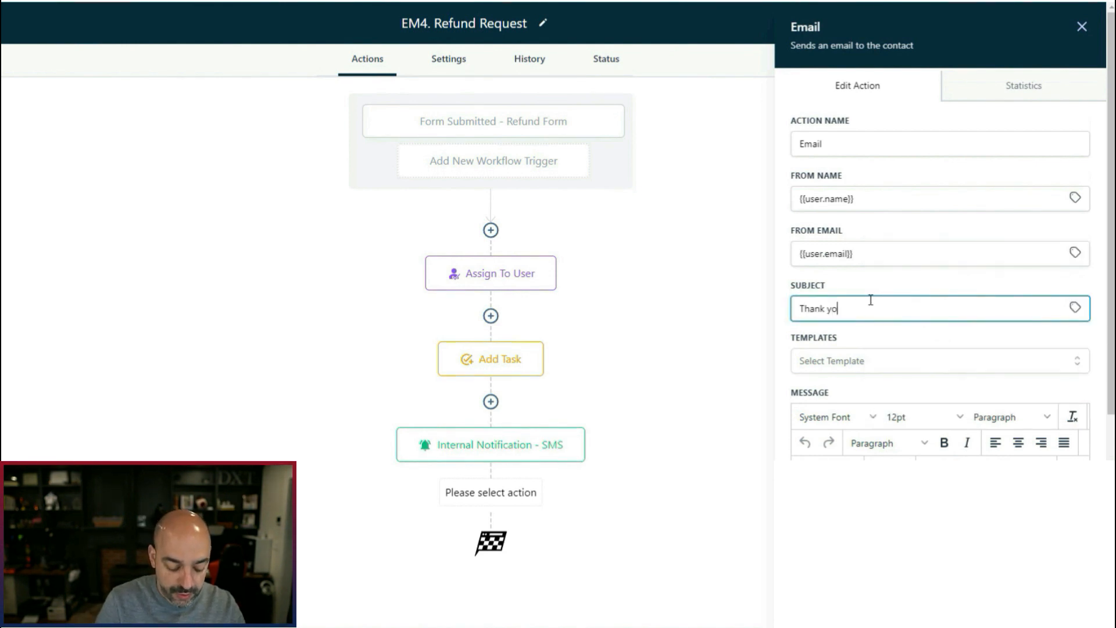
text(Thank you for your refund)
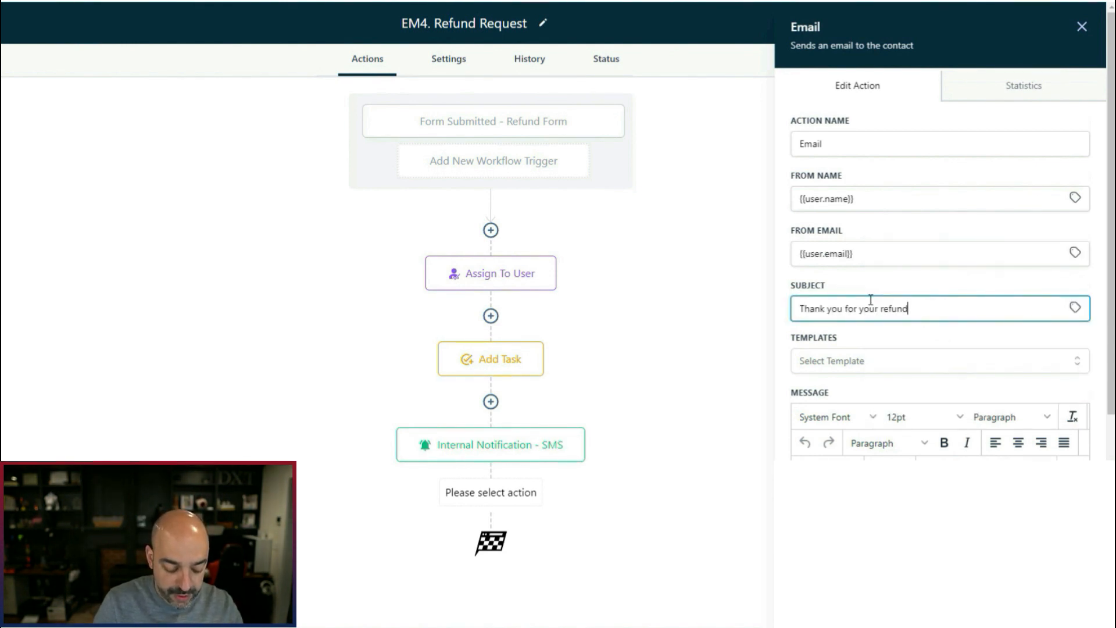
text(request {{contact.name}})
Step: Write the email message "{{contact.first_name}}, We are looking into your request and will contact you shortly." with the contact's First Name custom value, and save the action
scroll(930, 290, down, 4)
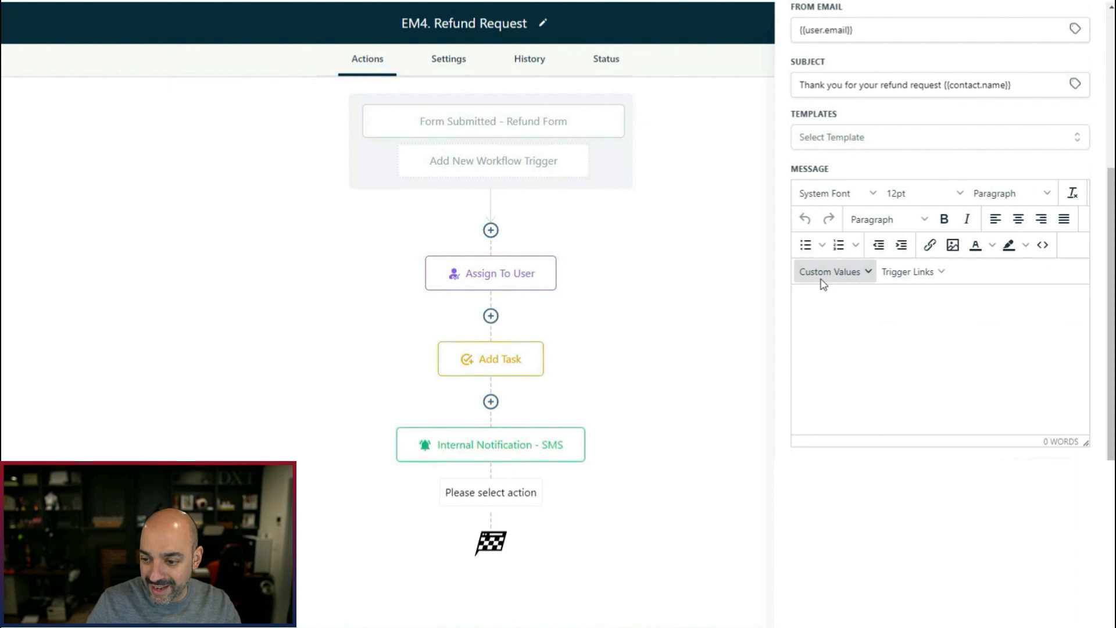
click(825, 272)
mouse_move(820, 297)
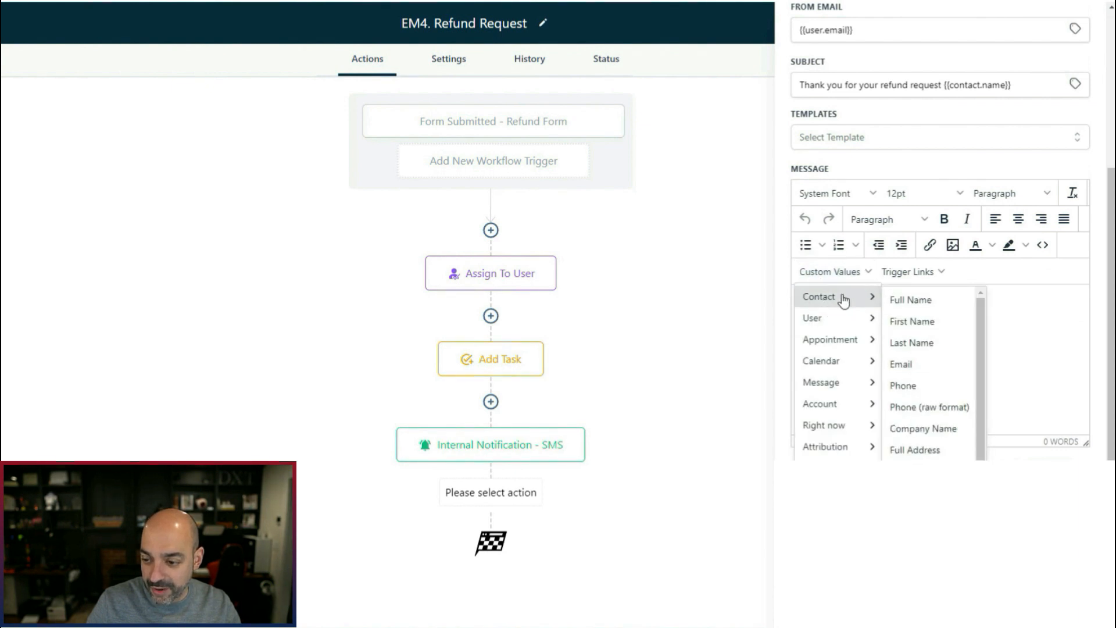
click(905, 323)
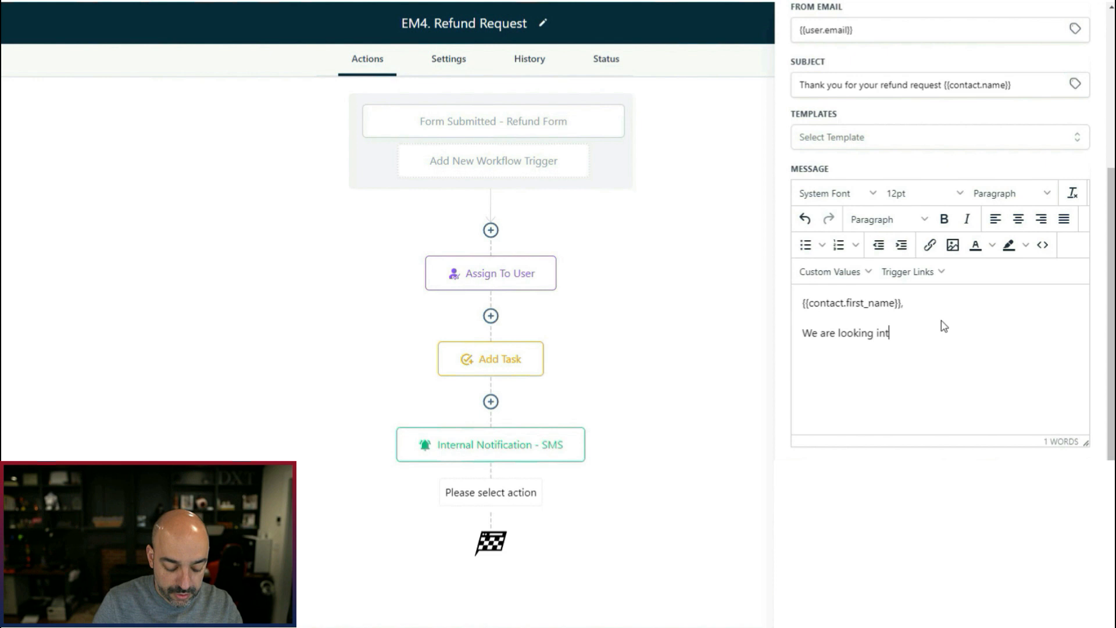
text(ur request and y)
key(BackSpace)
text(will conta)
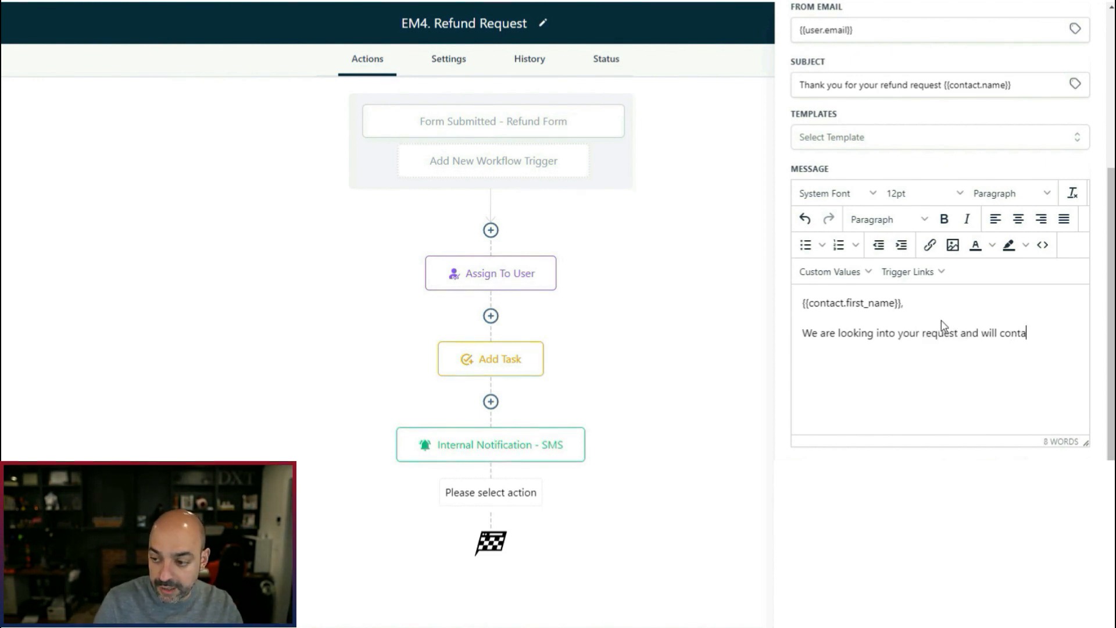
text(you shortly.)
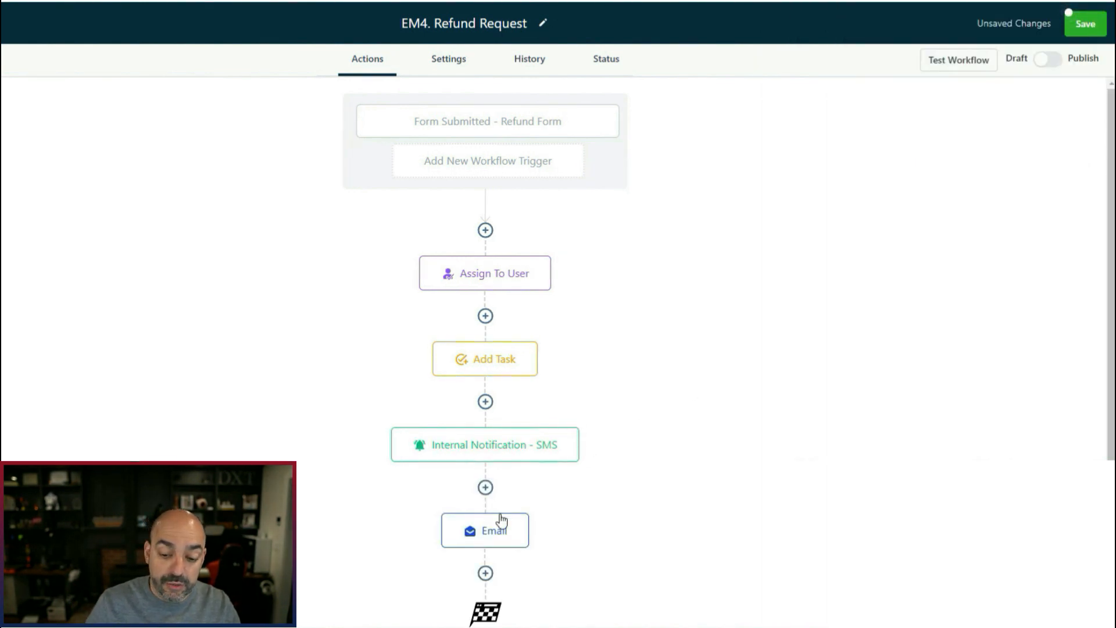
Step: Rename the email action as "Email - Confirmation" and save it
click(500, 528)
click(891, 141)
text(- Confirmation)
key(Return)
Step: Insert a Create/Update Opportunity action between Assign To User and Add Task, with pipeline Email Deliverability Course and stage Refund
click(484, 401)
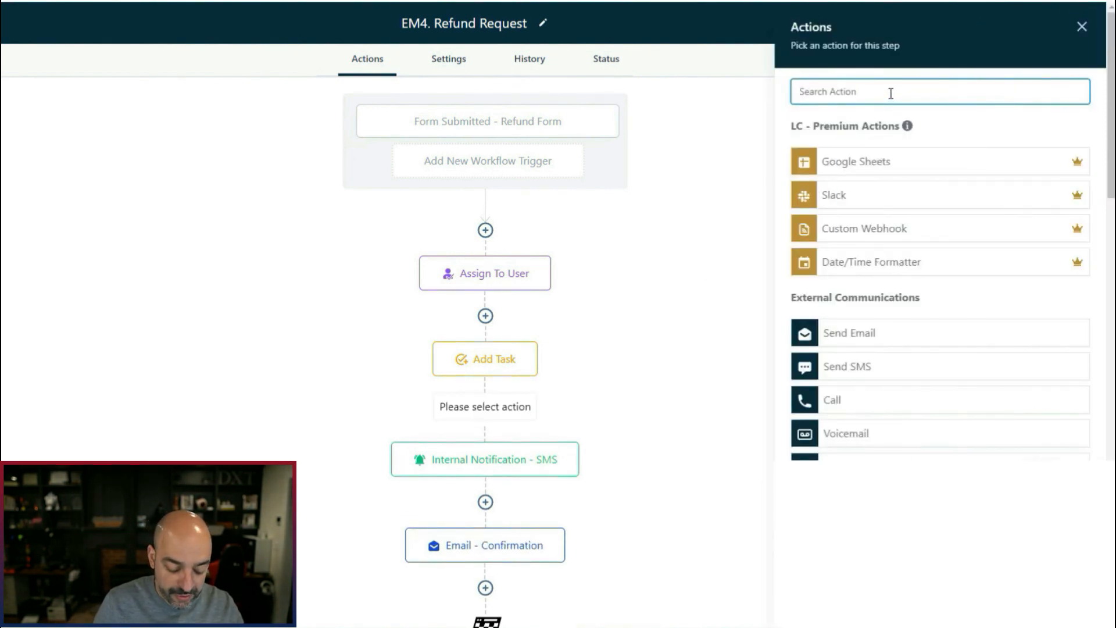
click(1081, 26)
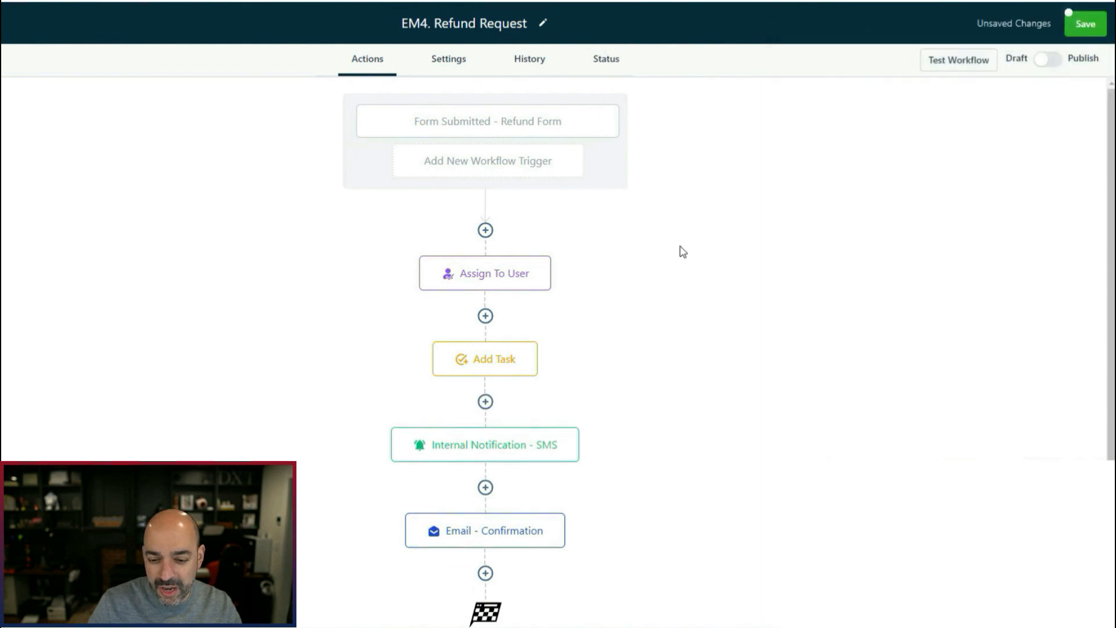
click(486, 315)
text(op)
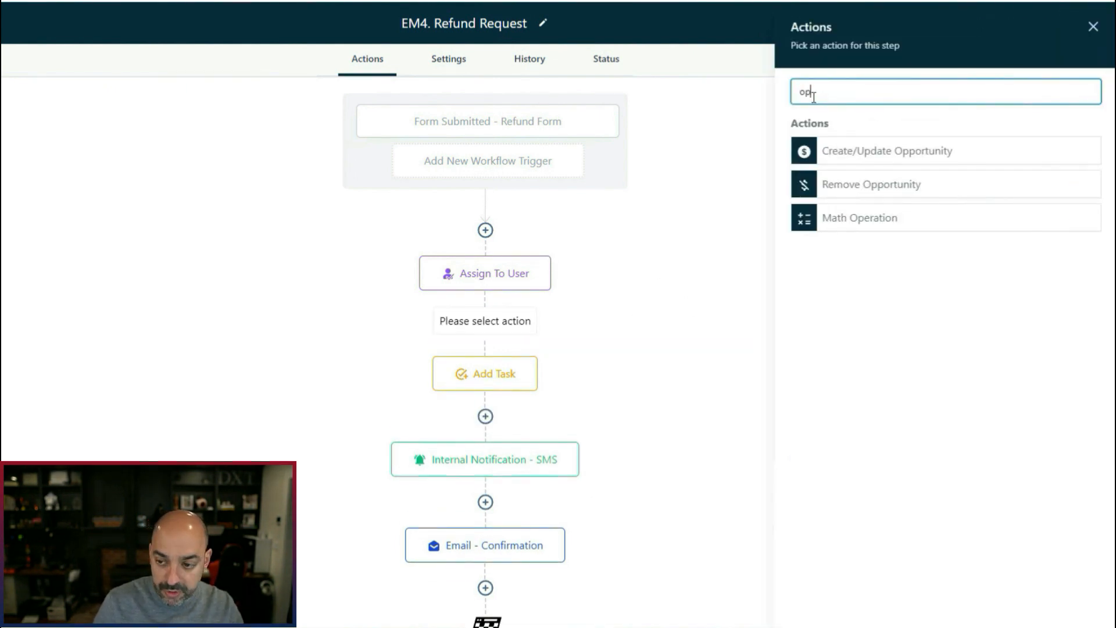
click(927, 150)
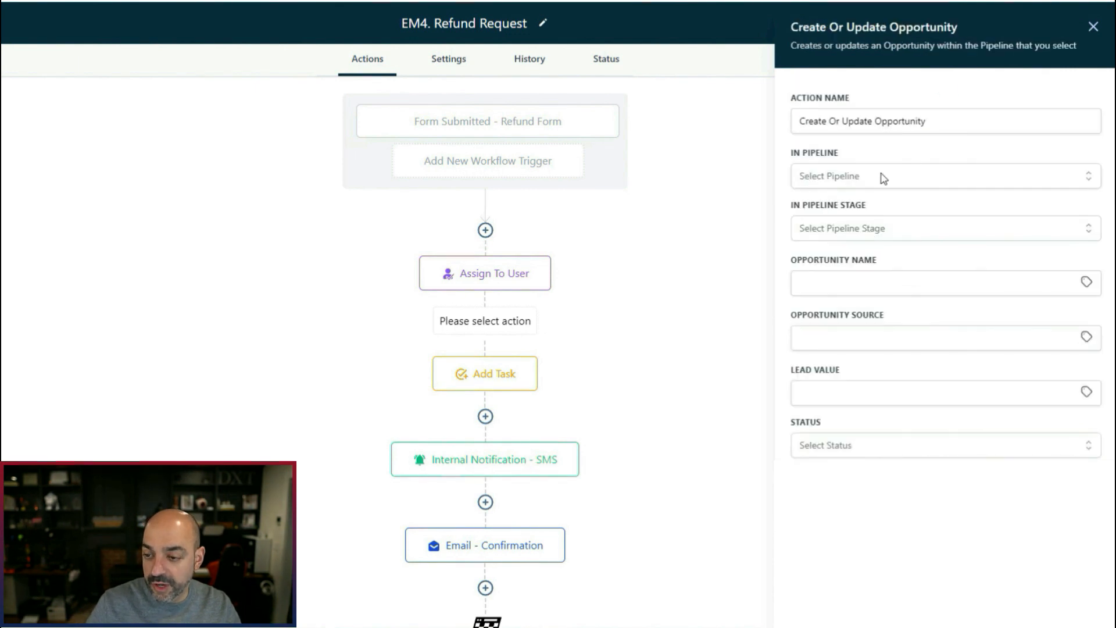
click(883, 178)
click(891, 325)
click(884, 228)
click(884, 361)
Step: Set the opportunity name to "{{contact.name}} - {{contact.phone}}" and save the action
click(843, 285)
click(984, 316)
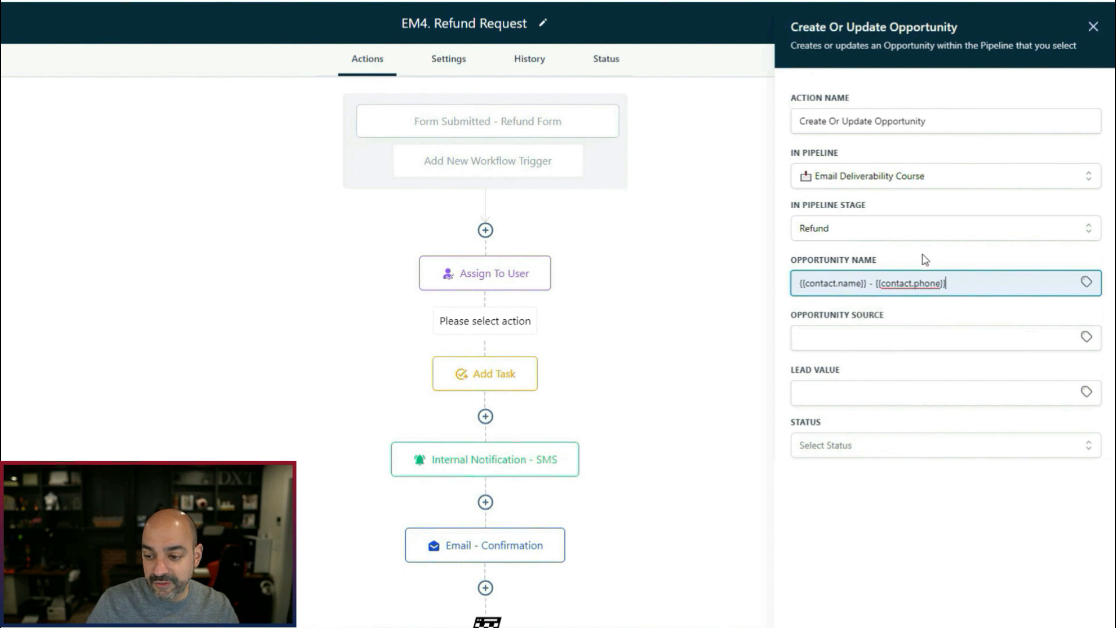
key(Tab)
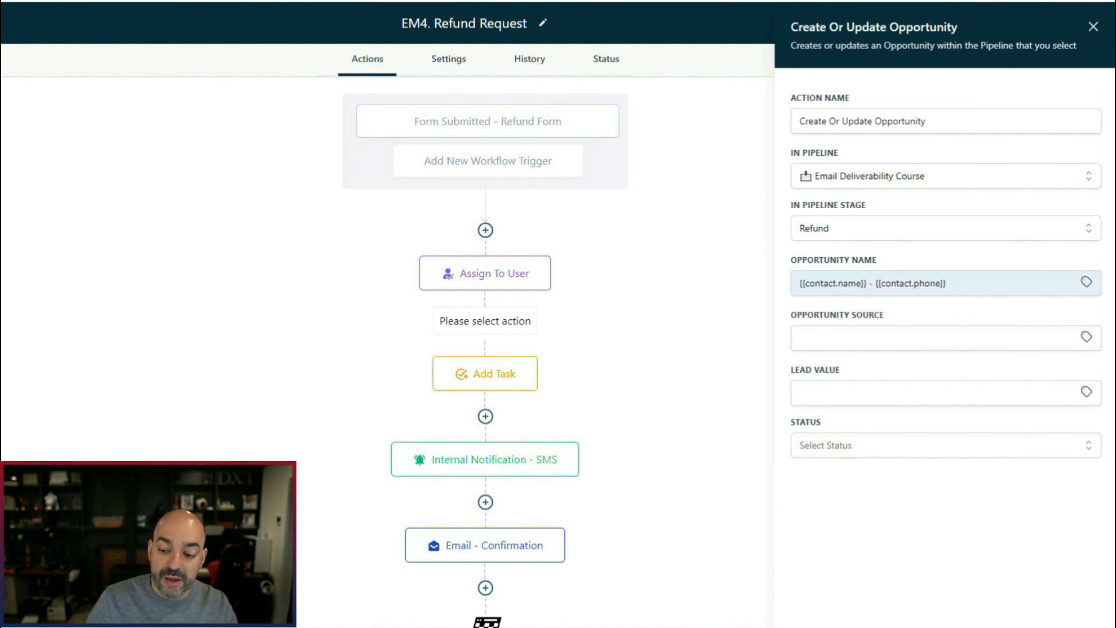
click(843, 520)
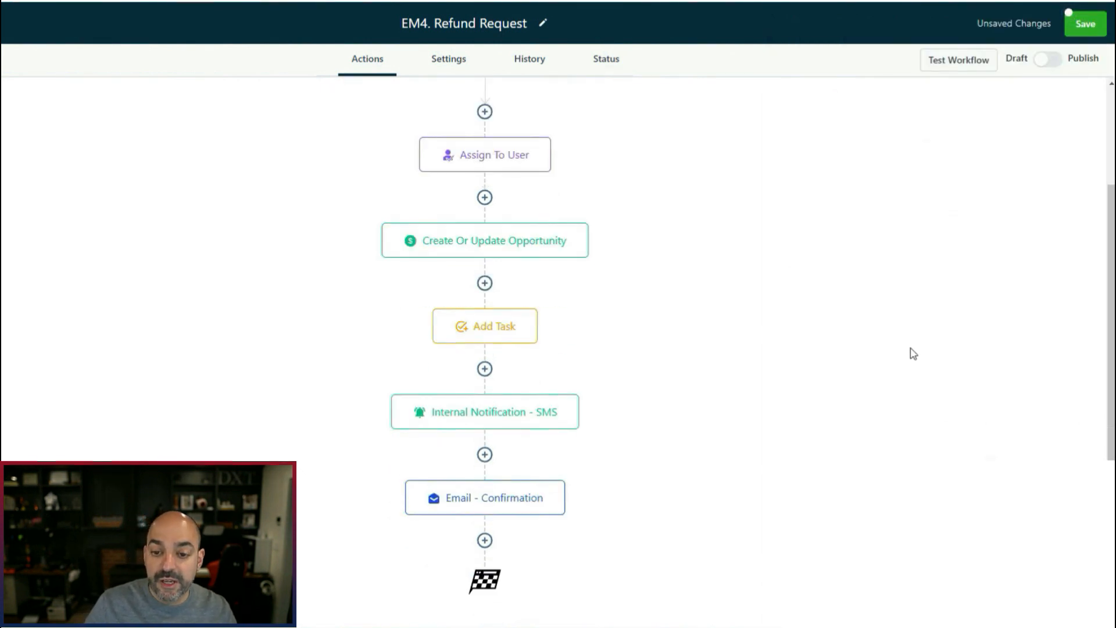
Step: Switch the refund request workflow from Draft to Publish and save it
click(1048, 59)
click(1085, 24)
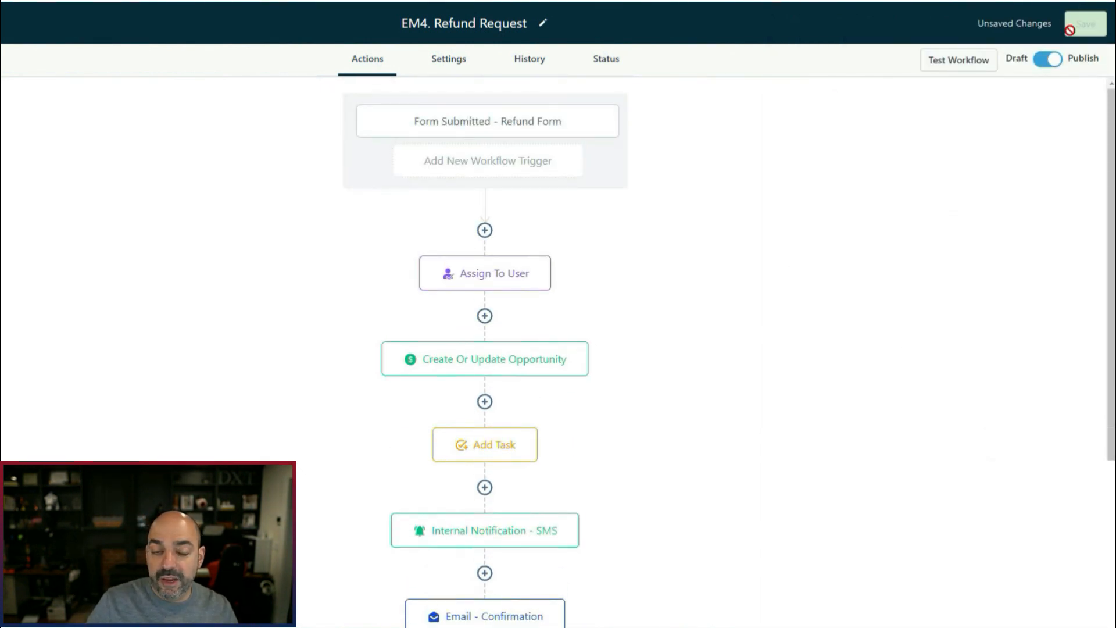